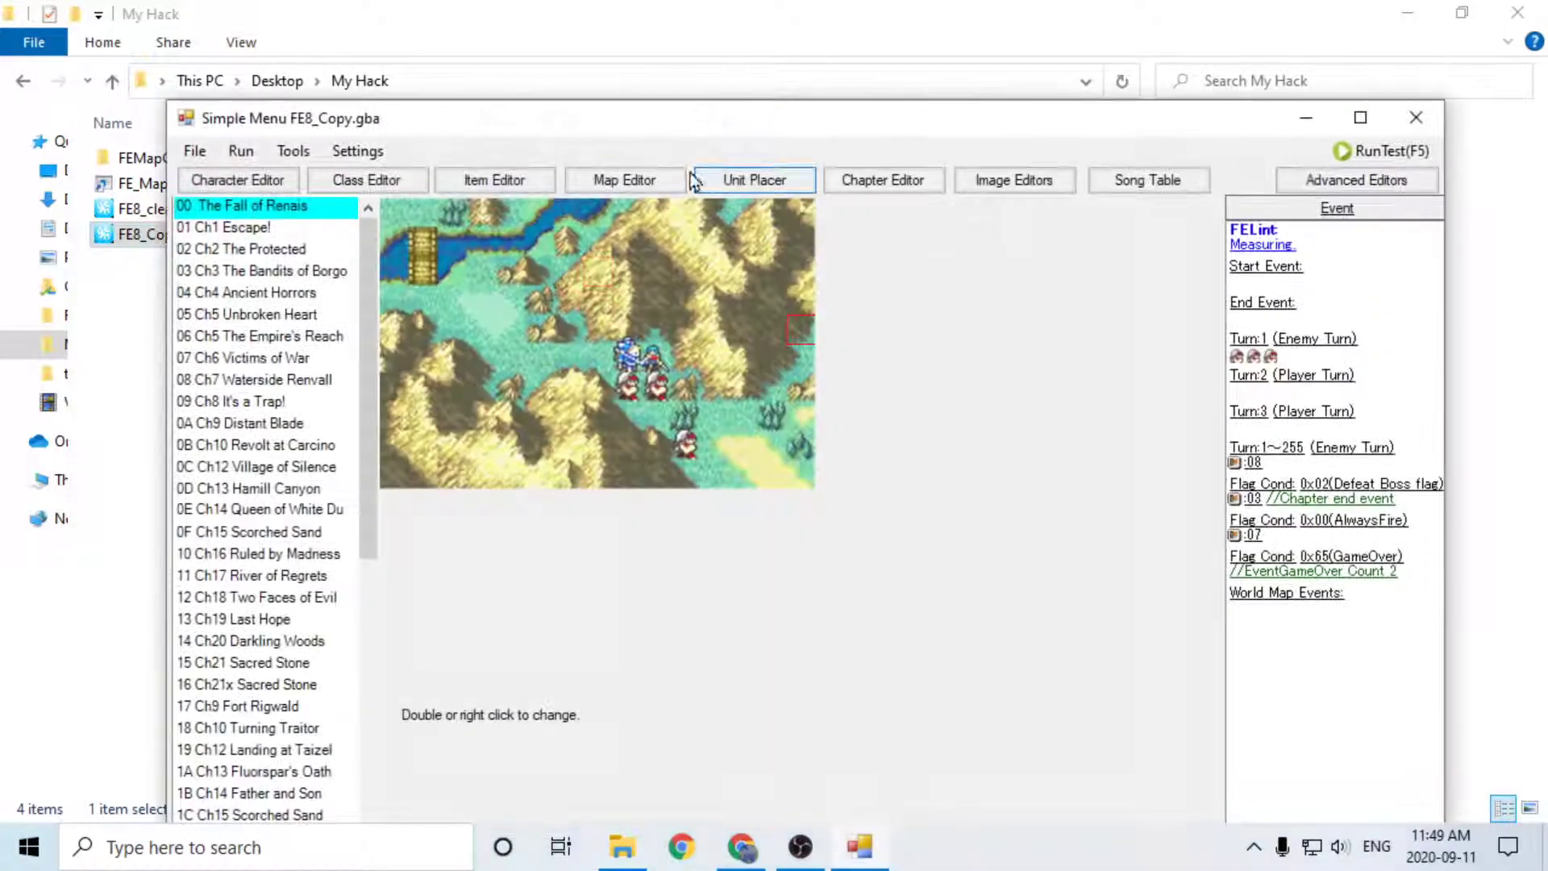
# Step: Maximize the editor, open the patch list and filter it by "skip open"
pyautogui.click(1362, 120)
pyautogui.click(127, 42)
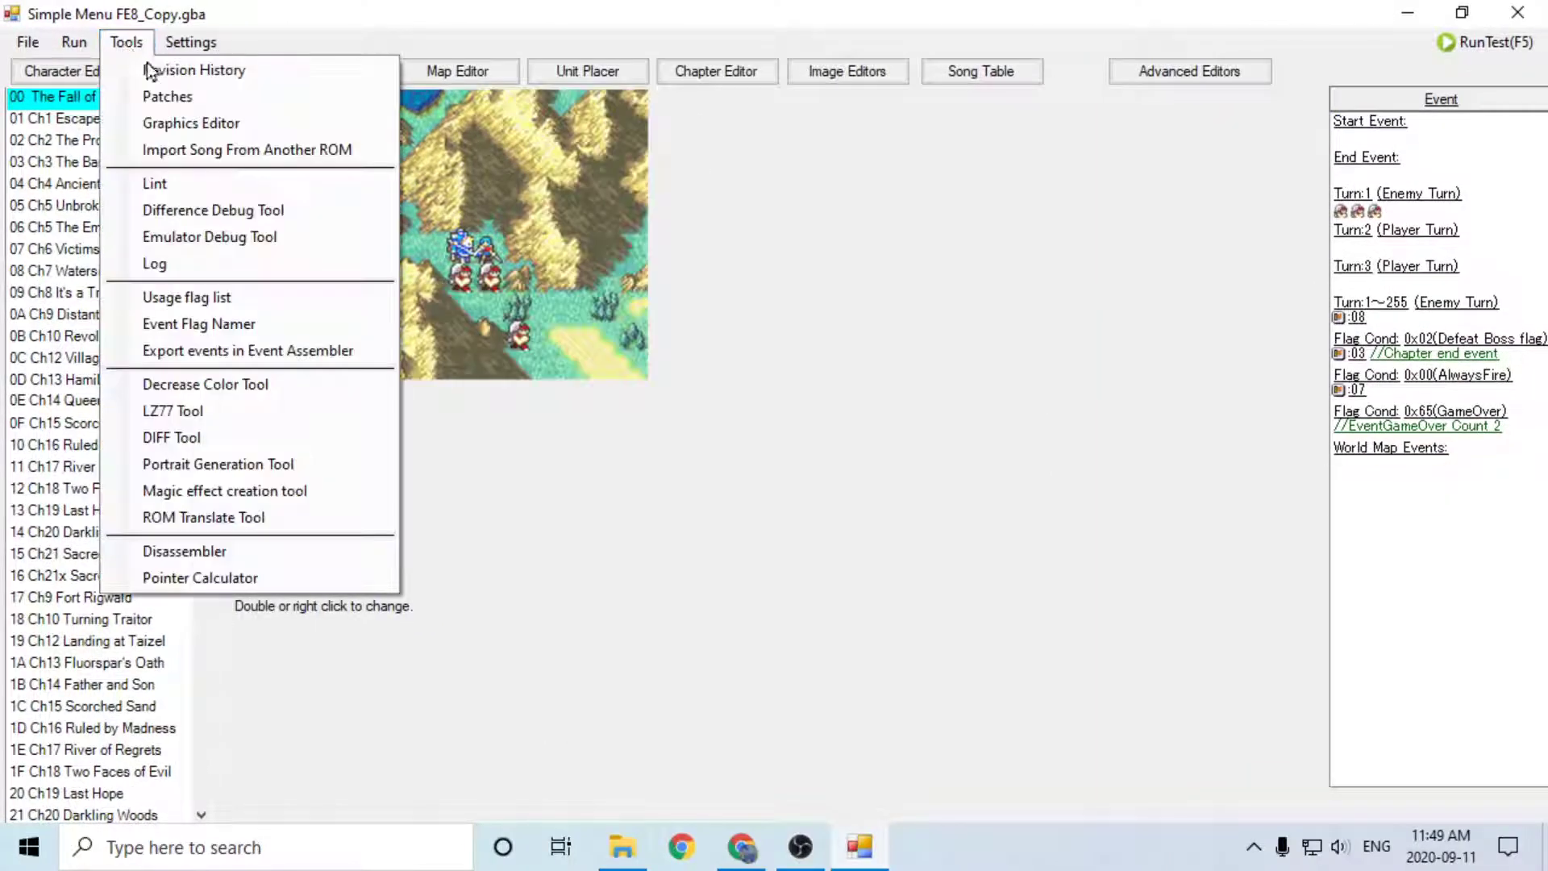
pyautogui.click(196, 103)
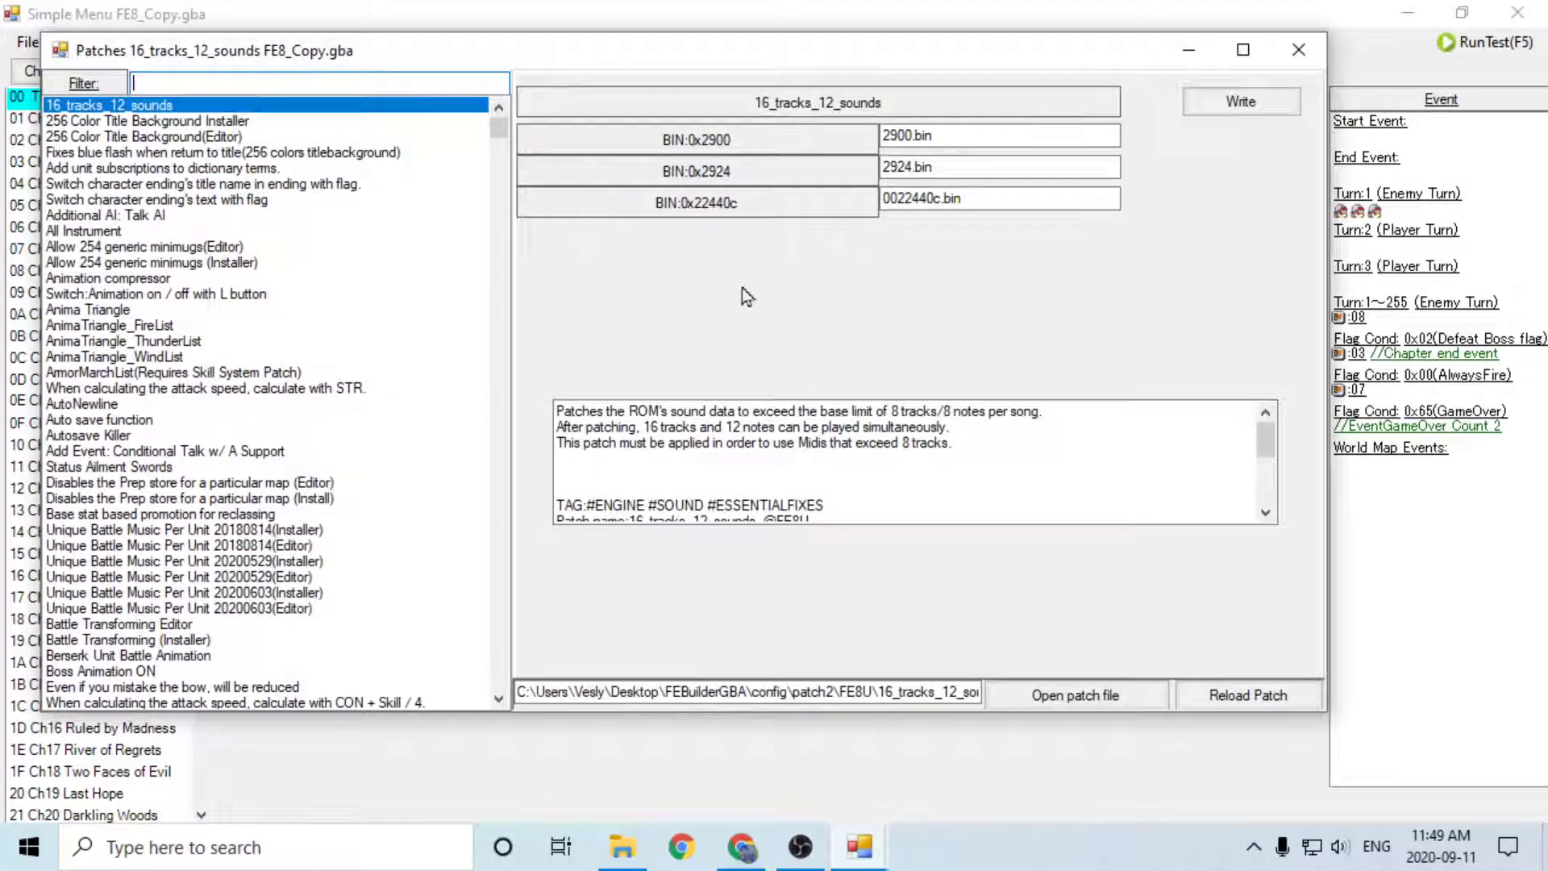
pyautogui.write('skip open')
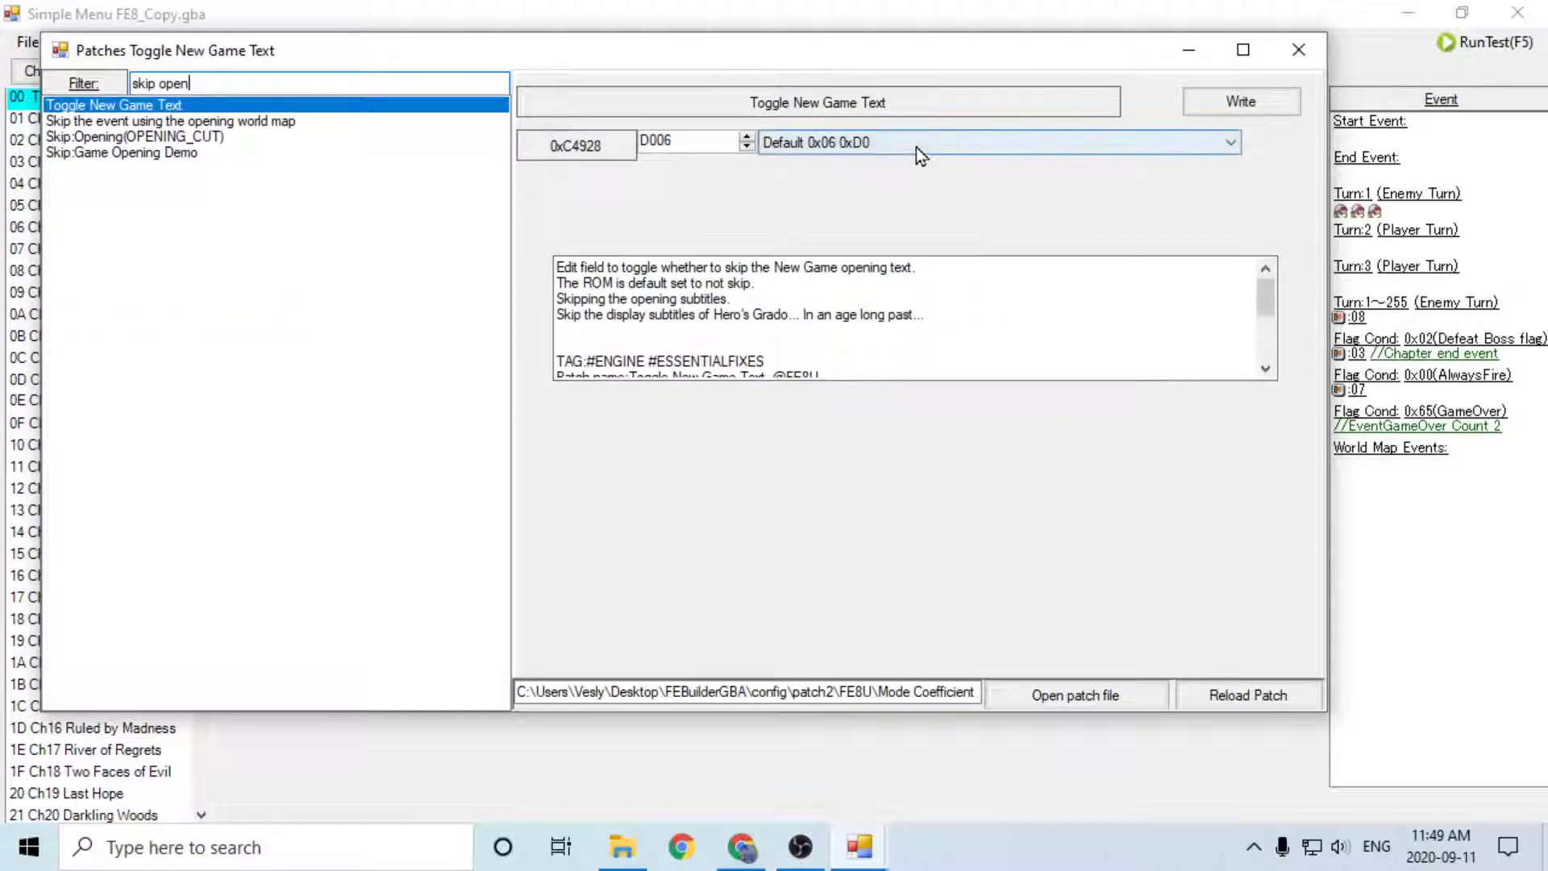
# Step: Set Toggle New Game Text to SKIP 0x00 0x00 and write it, plus write the patch skipping the opening world map event
pyautogui.click(916, 147)
pyautogui.click(889, 169)
pyautogui.click(1282, 103)
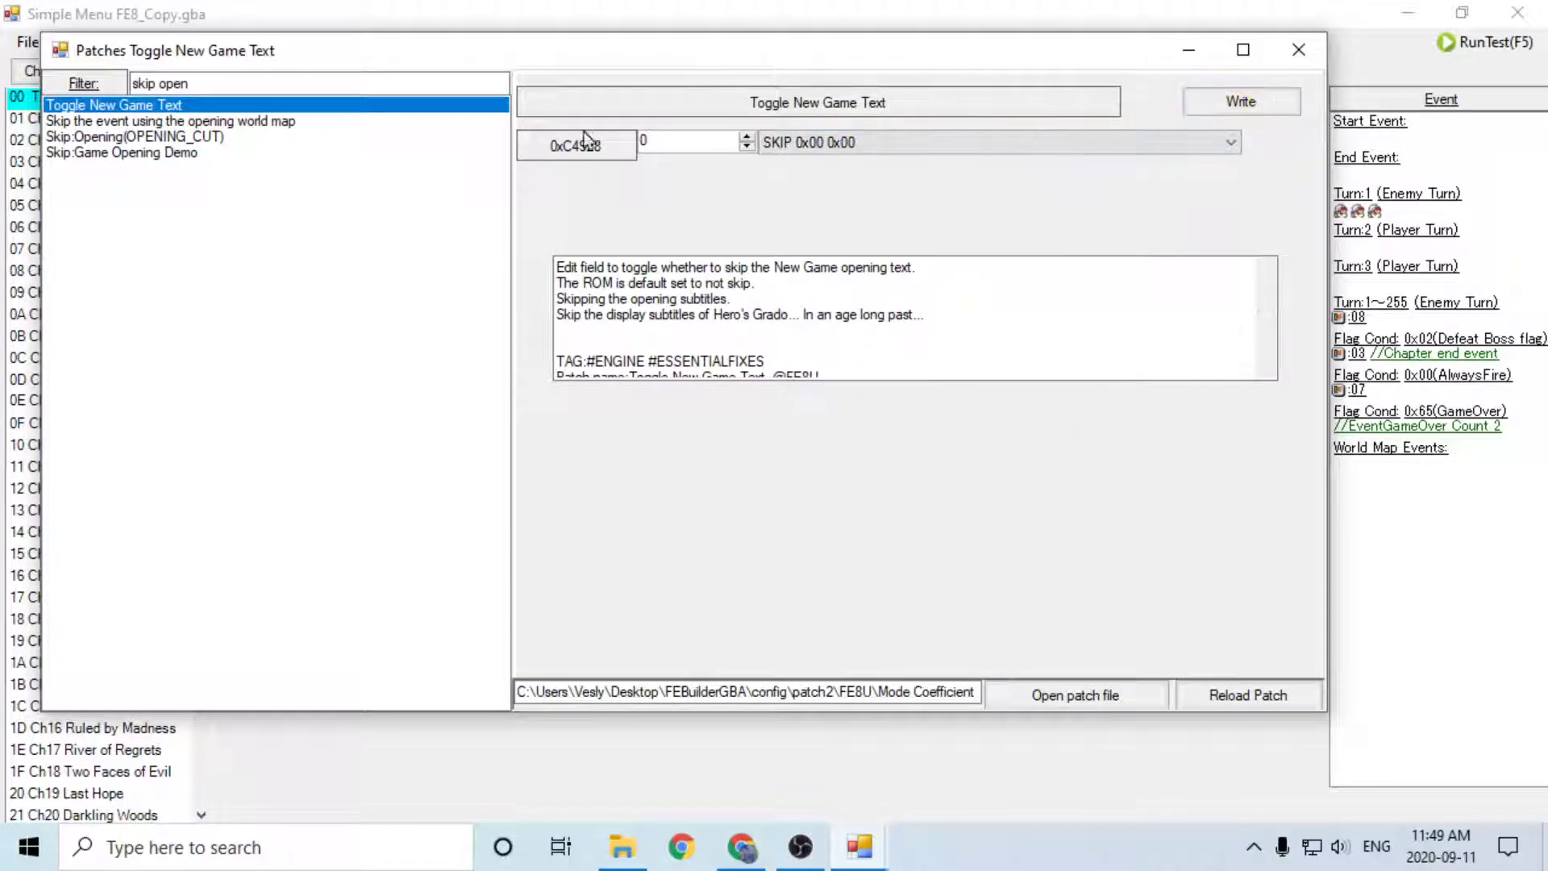
pyautogui.click(308, 122)
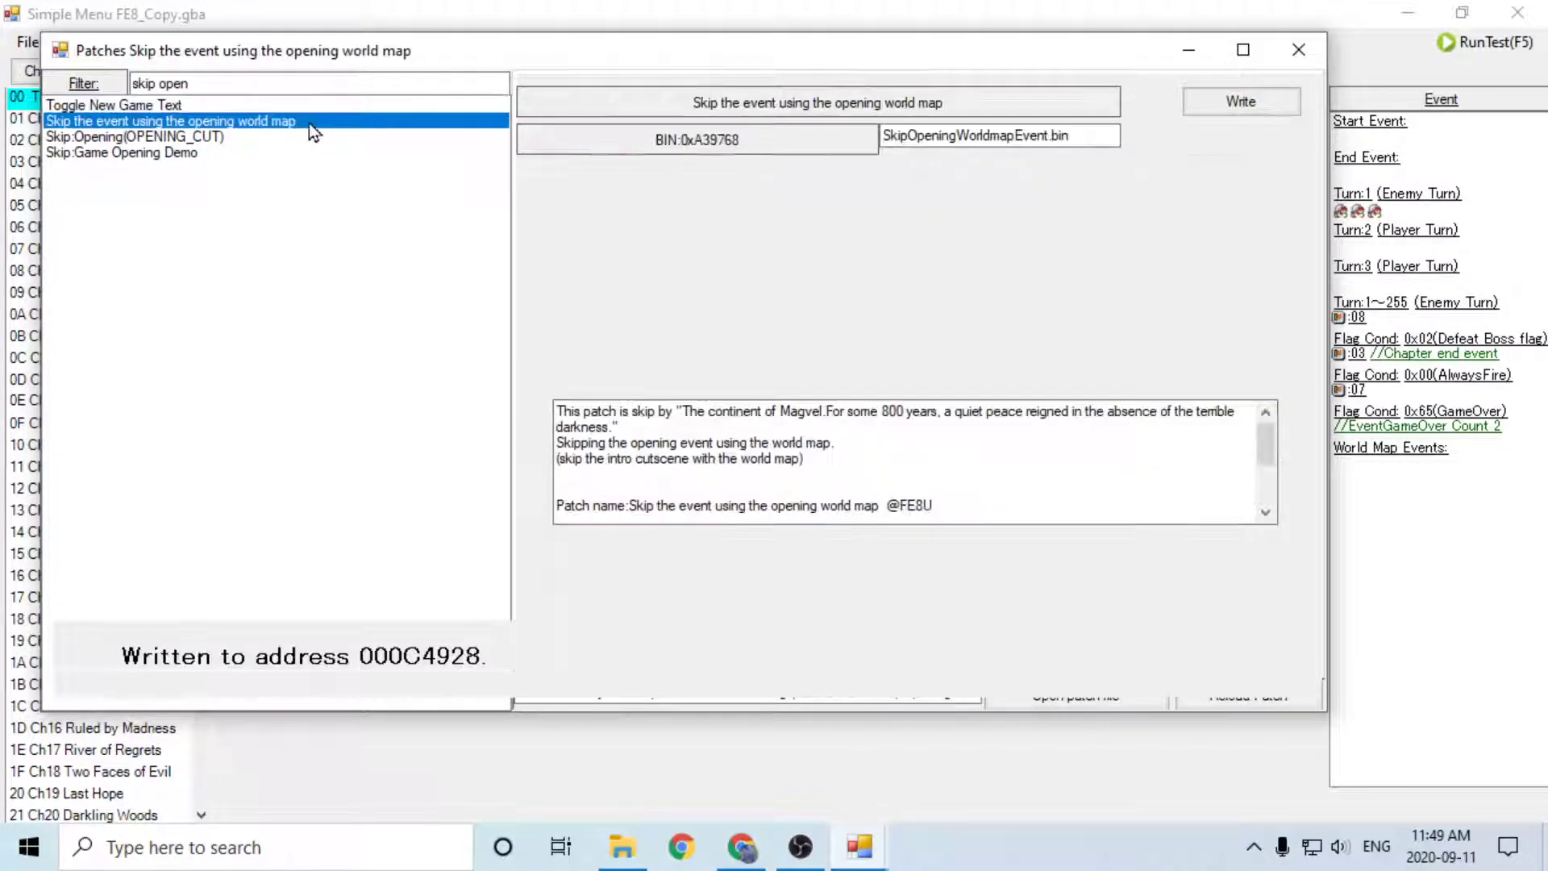
pyautogui.click(1241, 100)
# Step: Set the Skip:Opening(OPENING_CUT) patch to Skip, write it and close the patch list
pyautogui.click(248, 137)
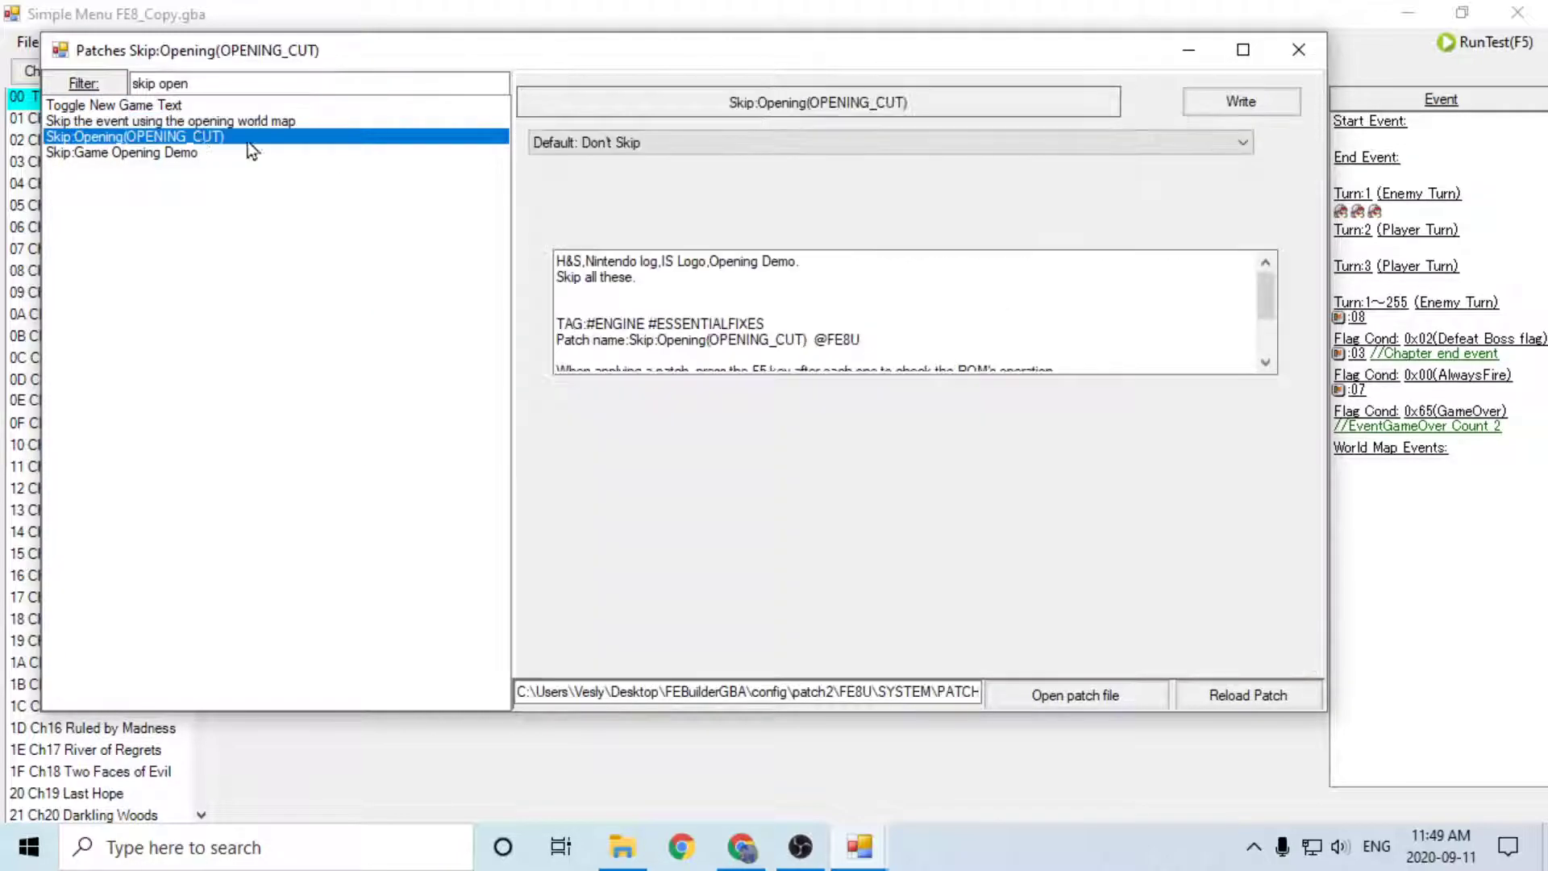
pyautogui.click(1079, 143)
pyautogui.click(845, 182)
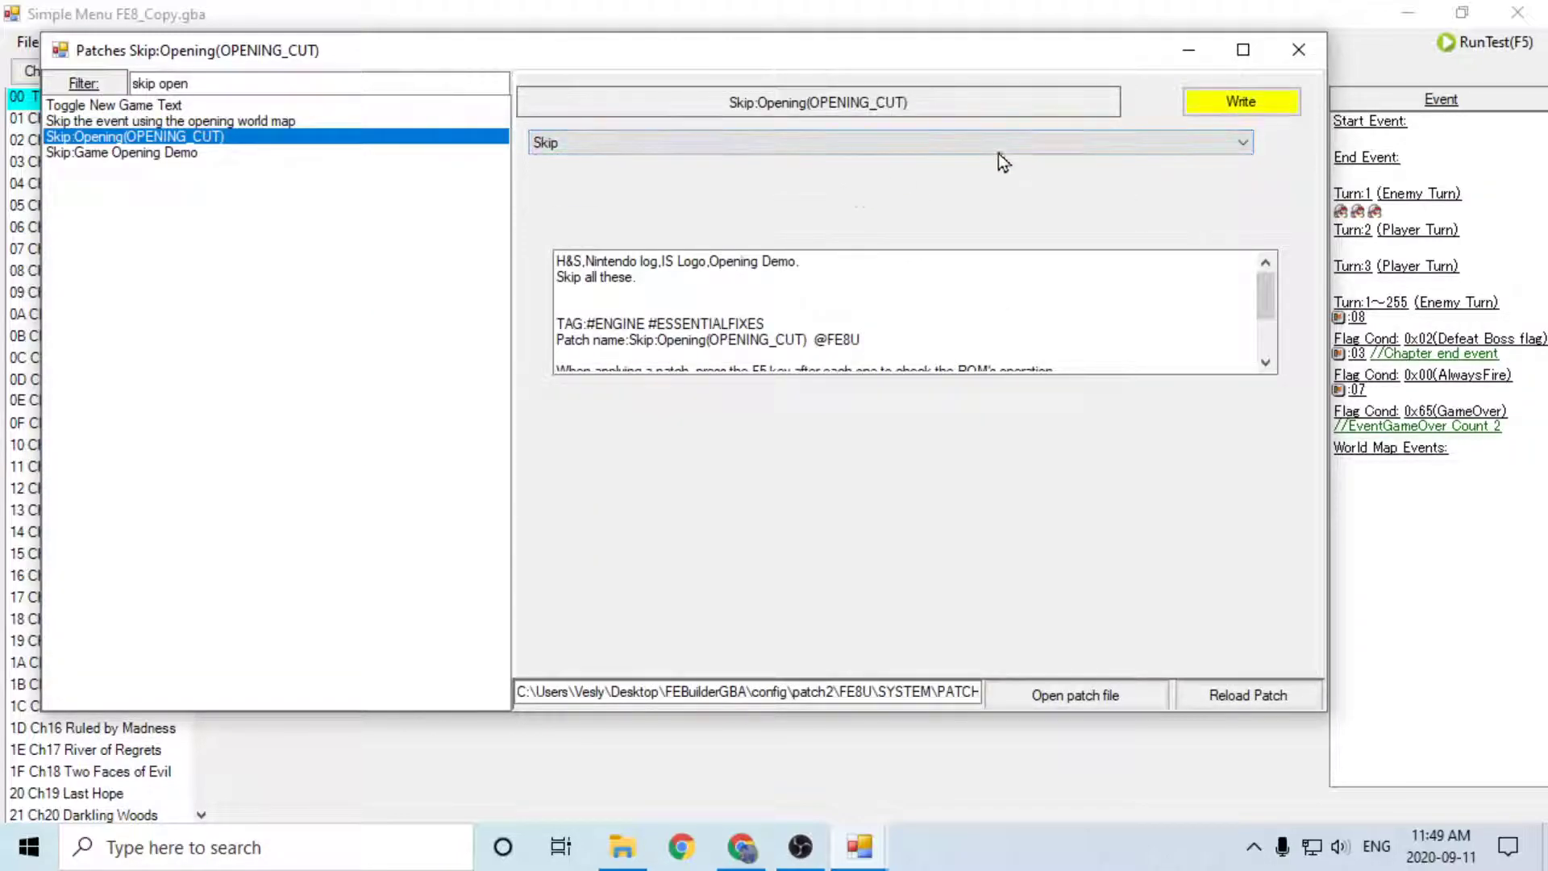
pyautogui.click(1276, 104)
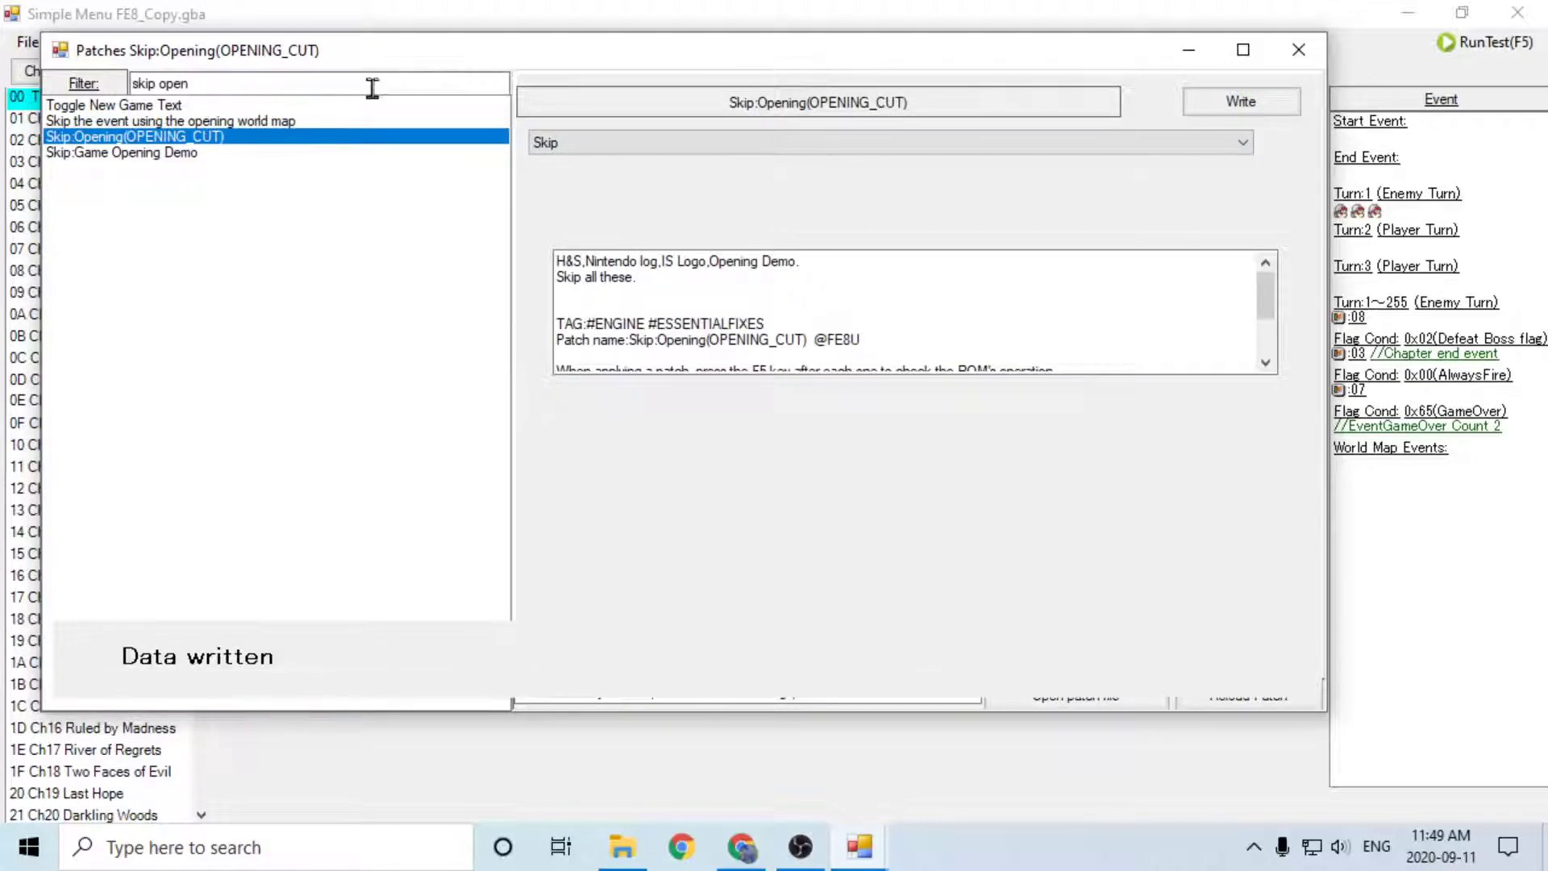
pyautogui.click(1298, 51)
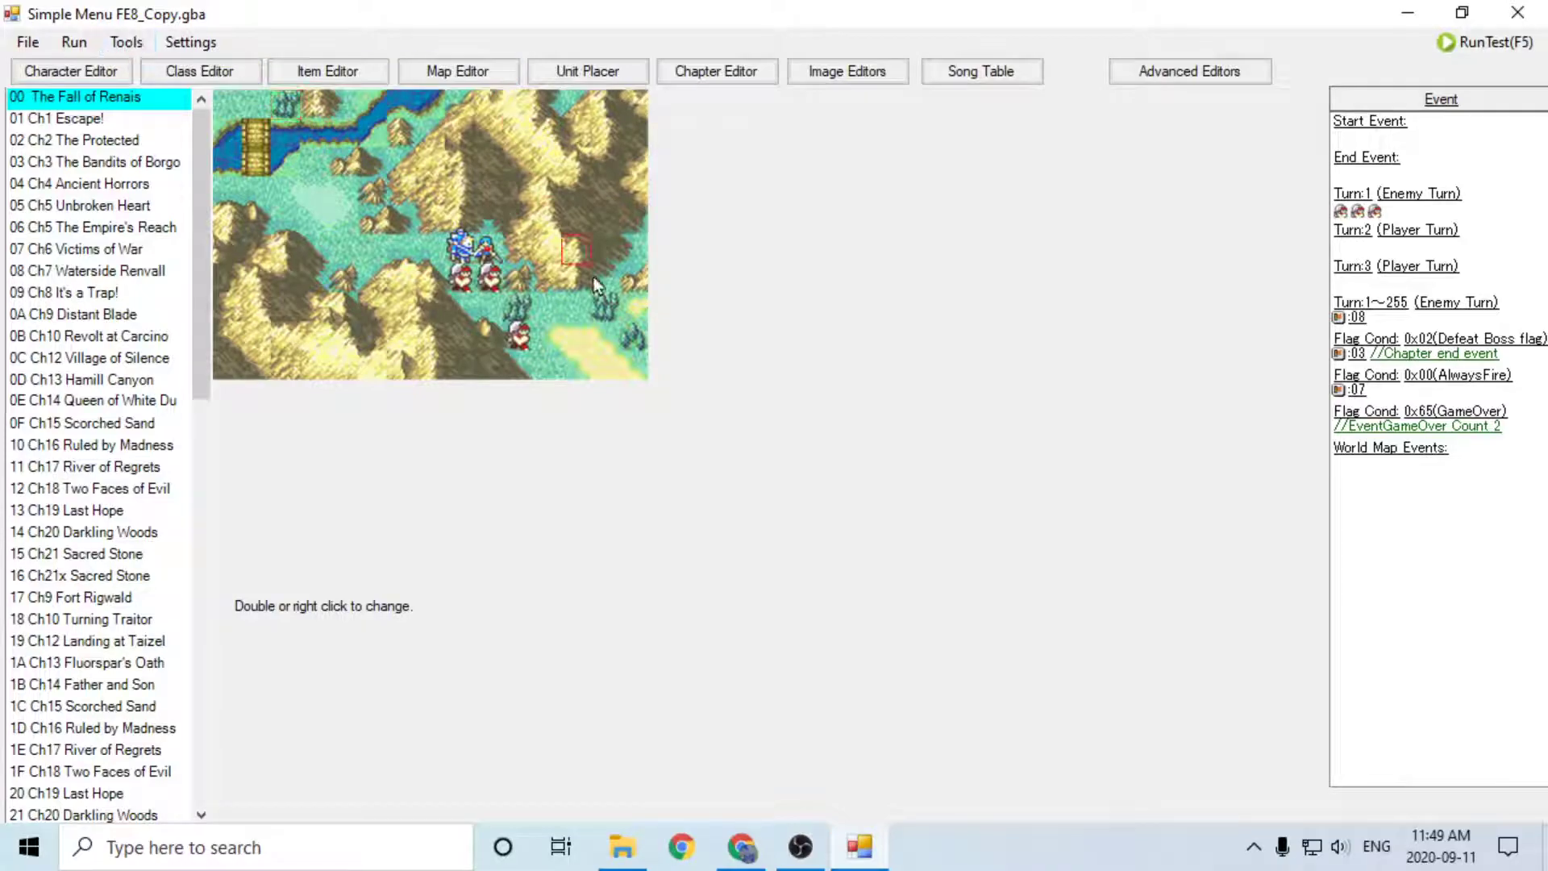
# Step: Launch FE Map Creator from the My Hack folder and load the FE8 - Fields - 01000203 tileset
pyautogui.click(622, 846)
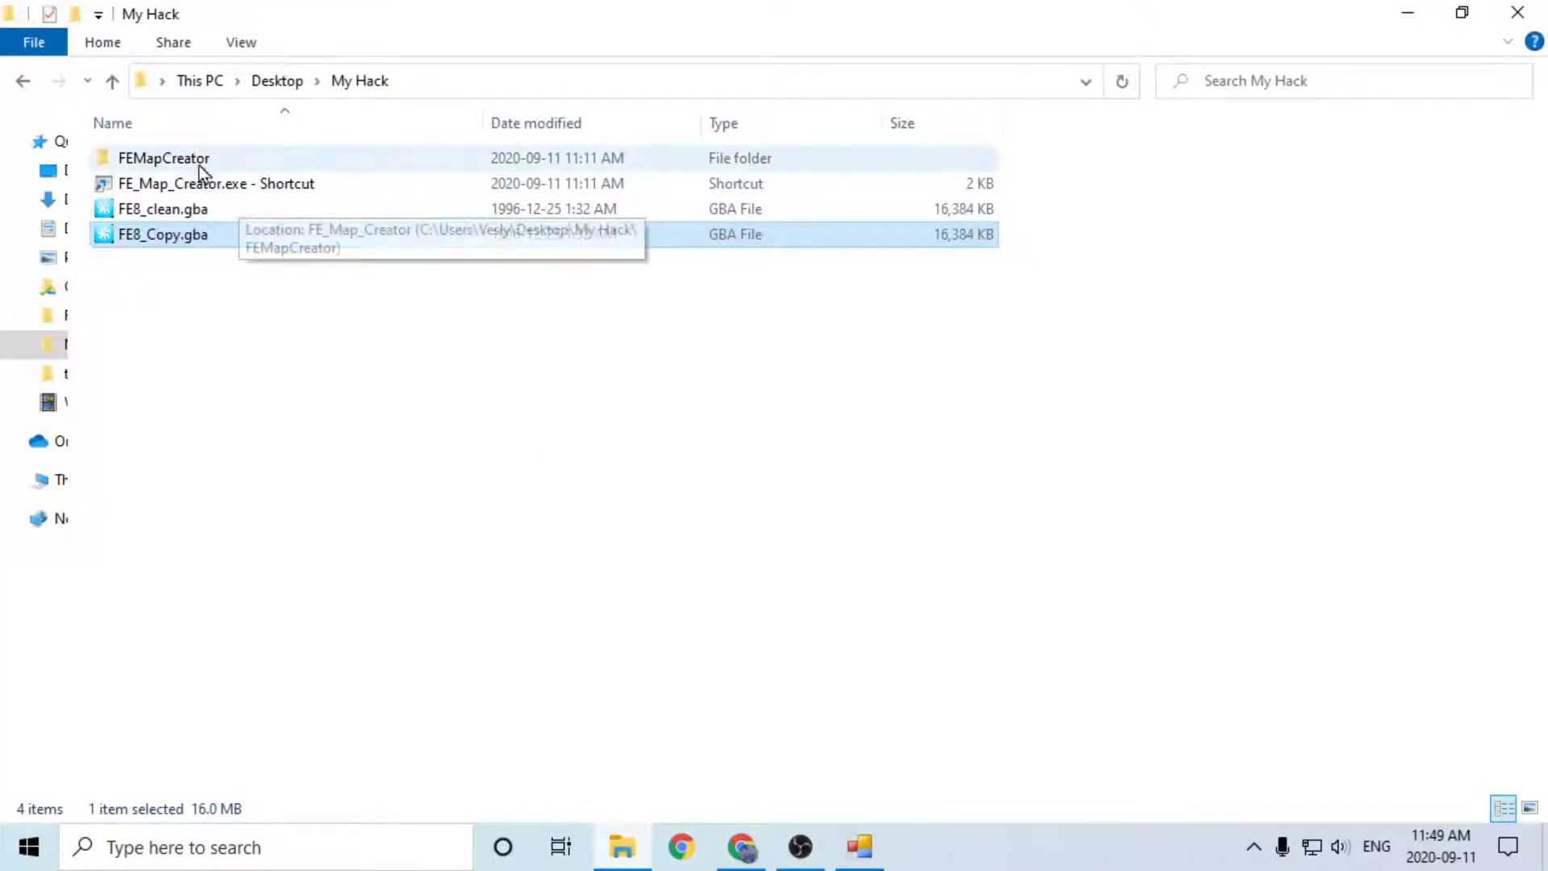
pyautogui.doubleClick(193, 183)
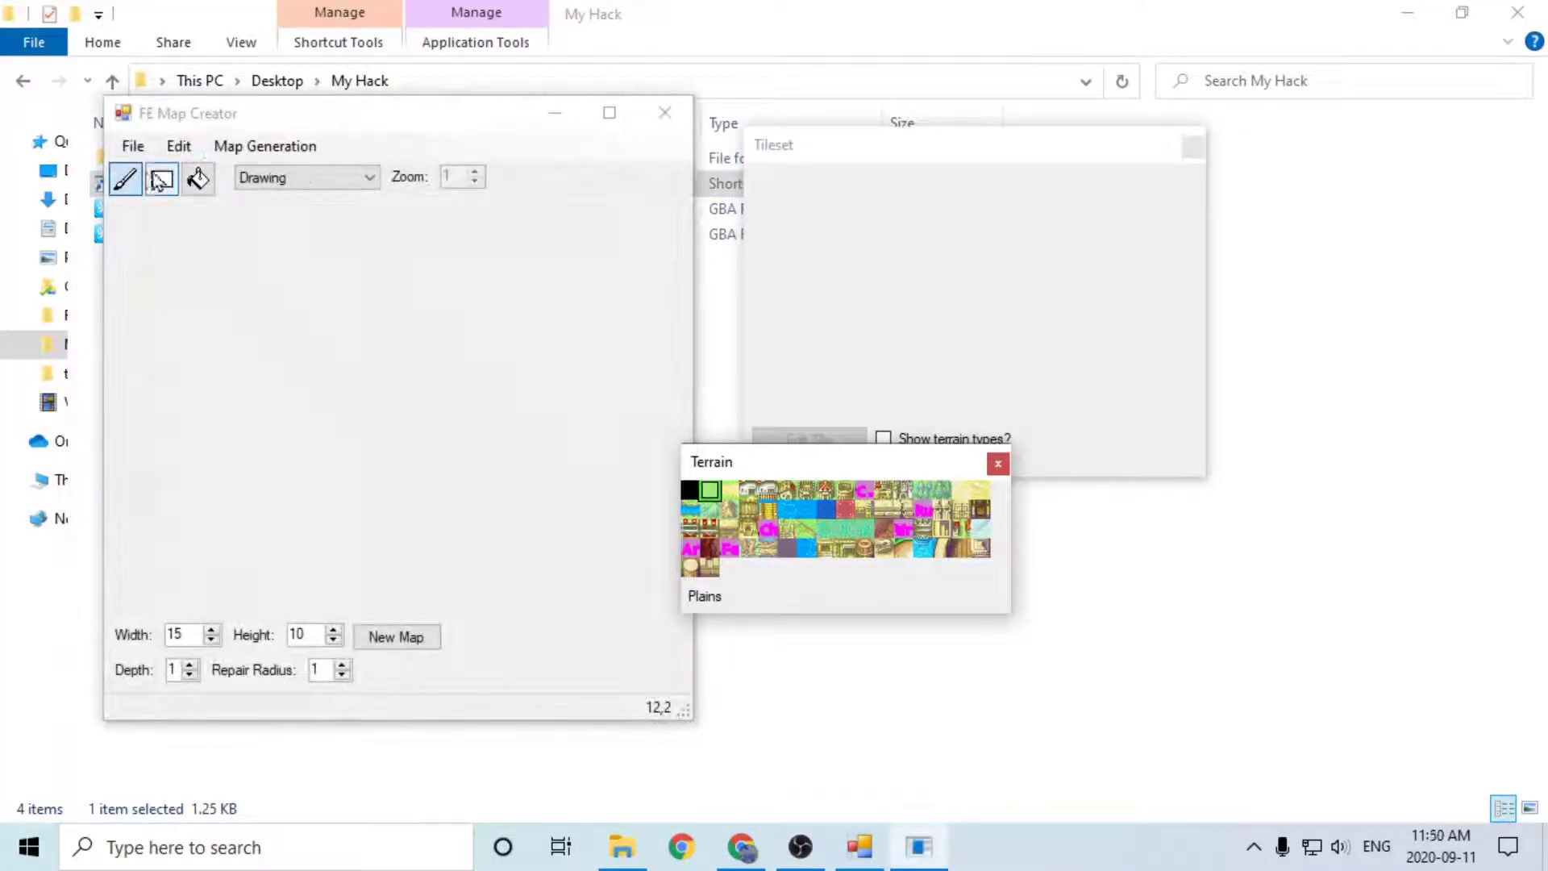
pyautogui.click(134, 147)
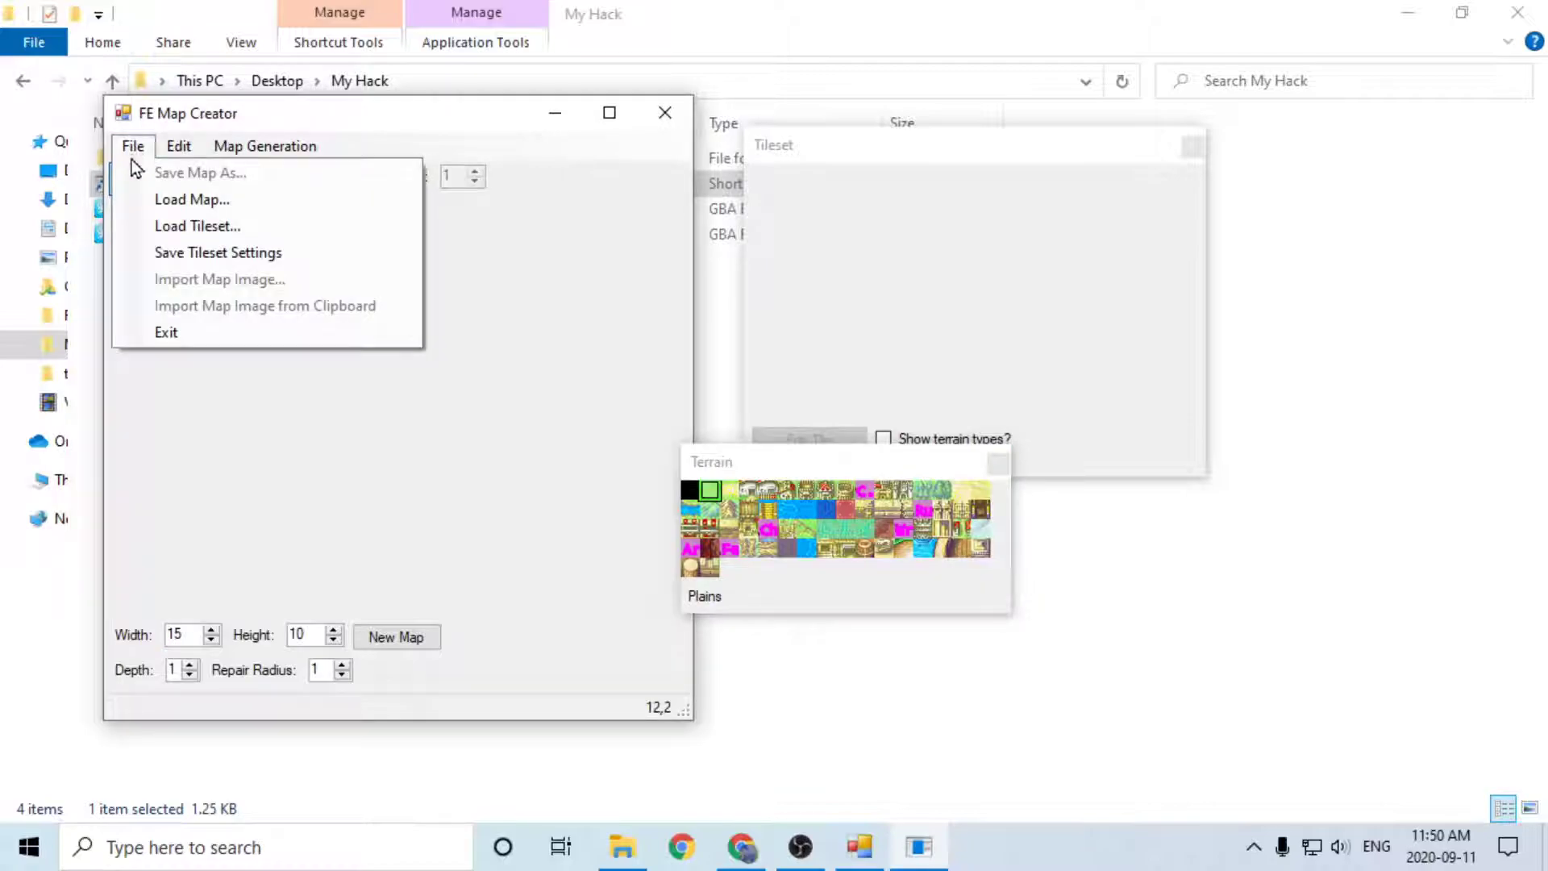
pyautogui.click(229, 229)
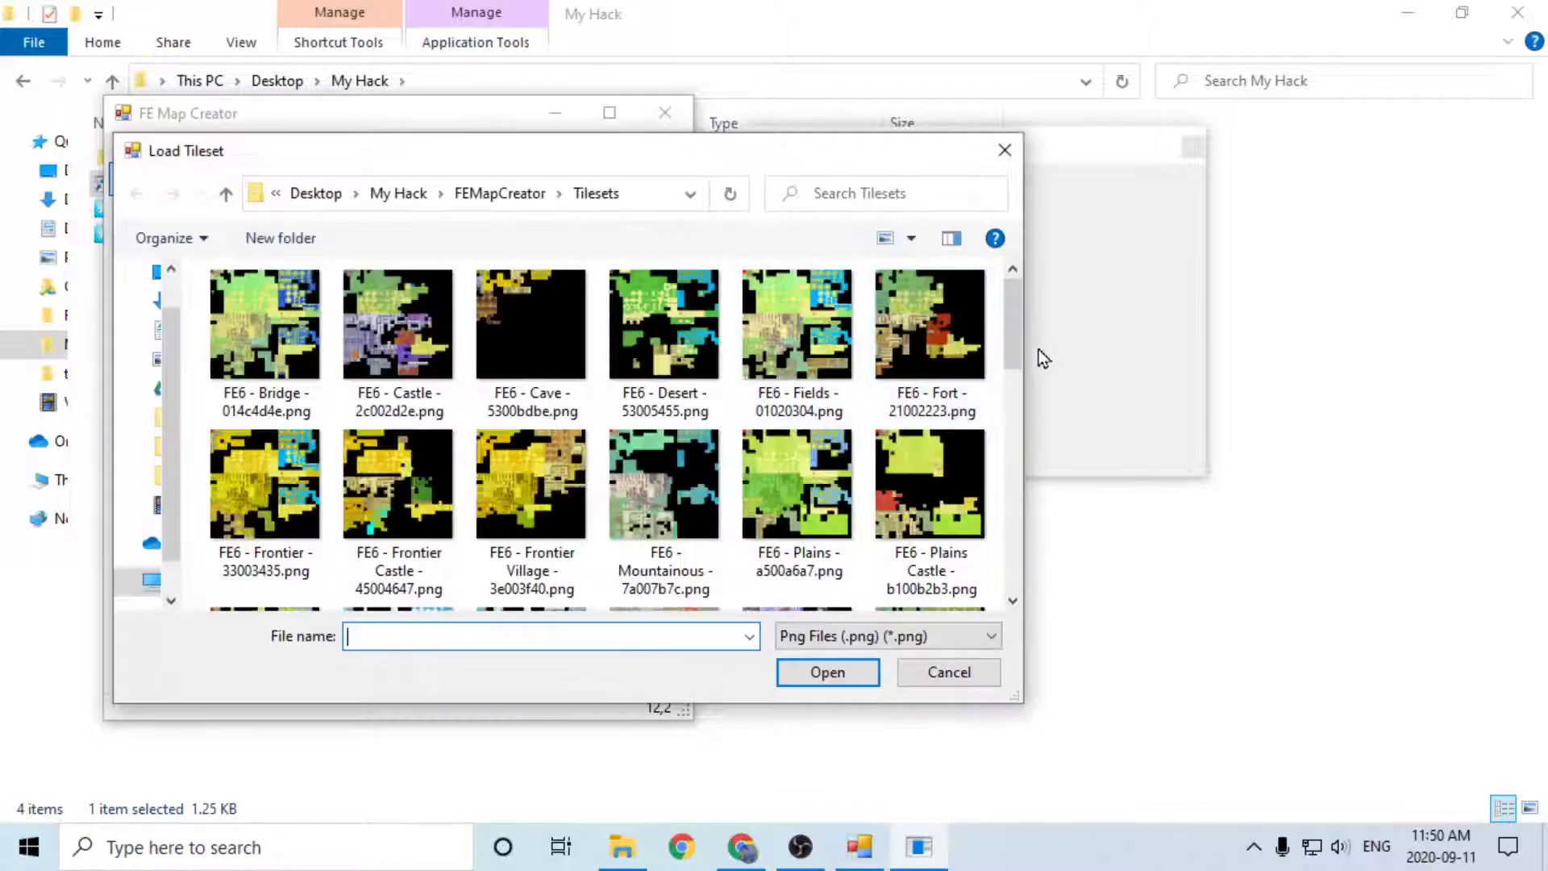
pyautogui.moveTo(1009, 345); pyautogui.dragTo(1012, 564)
pyautogui.doubleClick(661, 337)
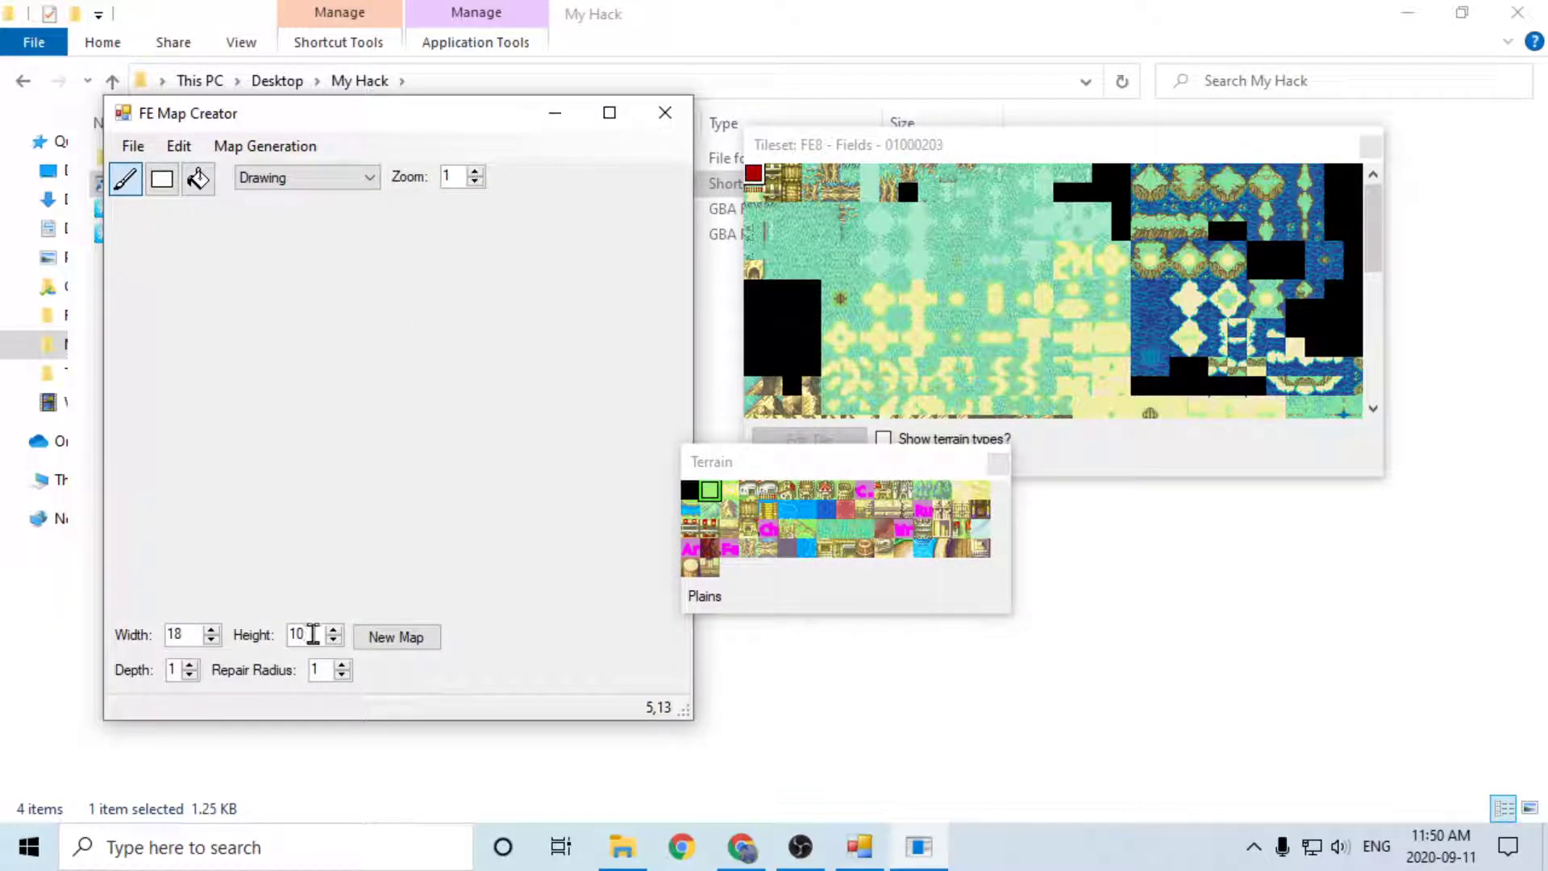
# Step: Create a new map 18 wide and 19 high and generate its terrain, regenerating it for a layout without blank tiles
pyautogui.click(403, 637)
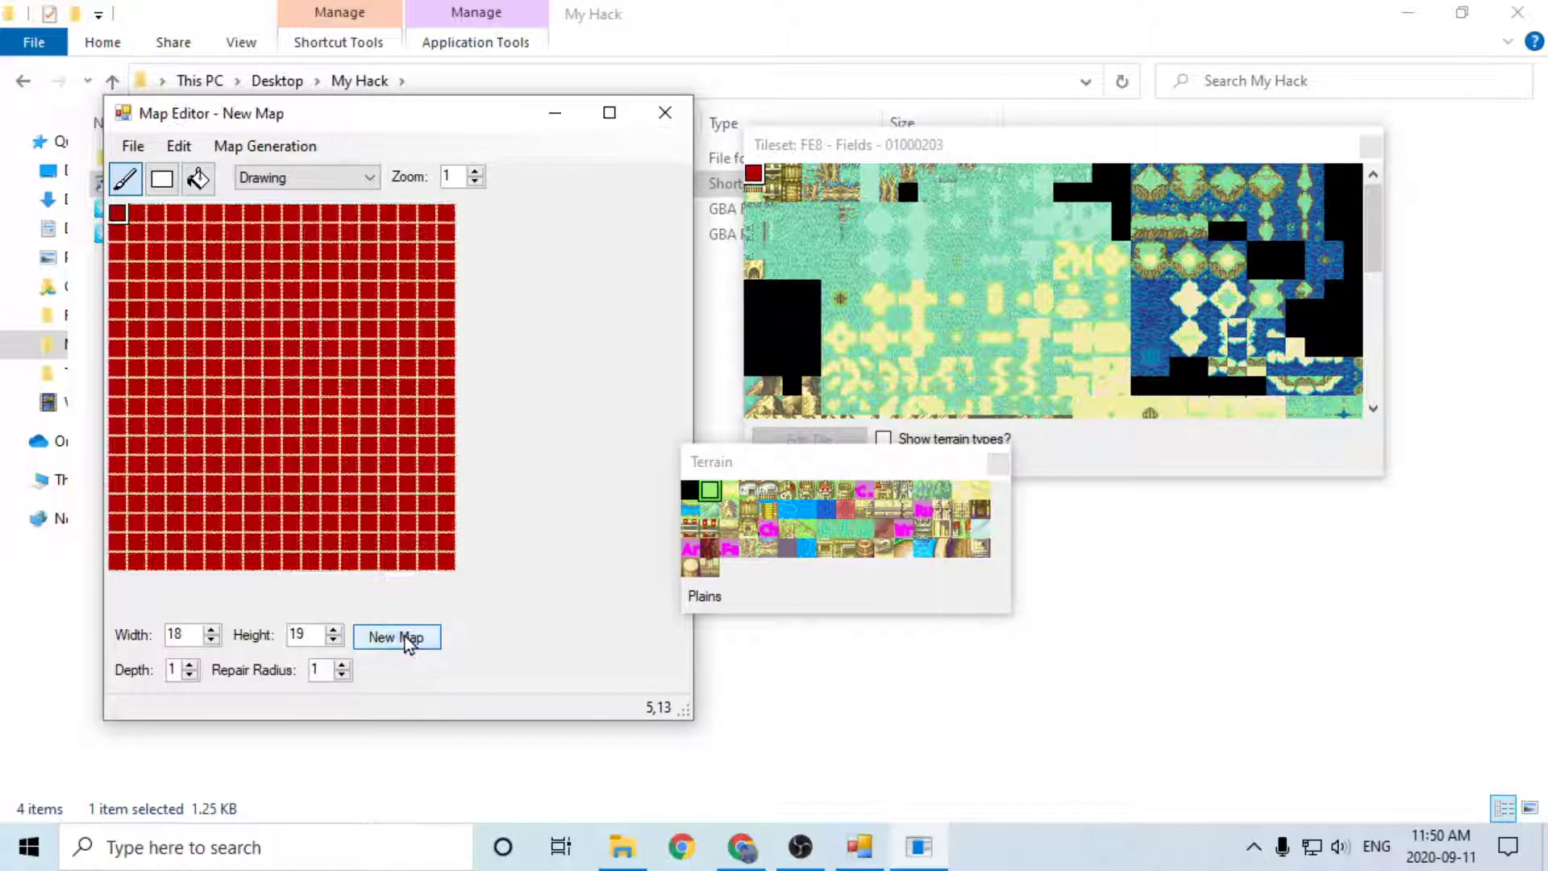
pyautogui.click(243, 148)
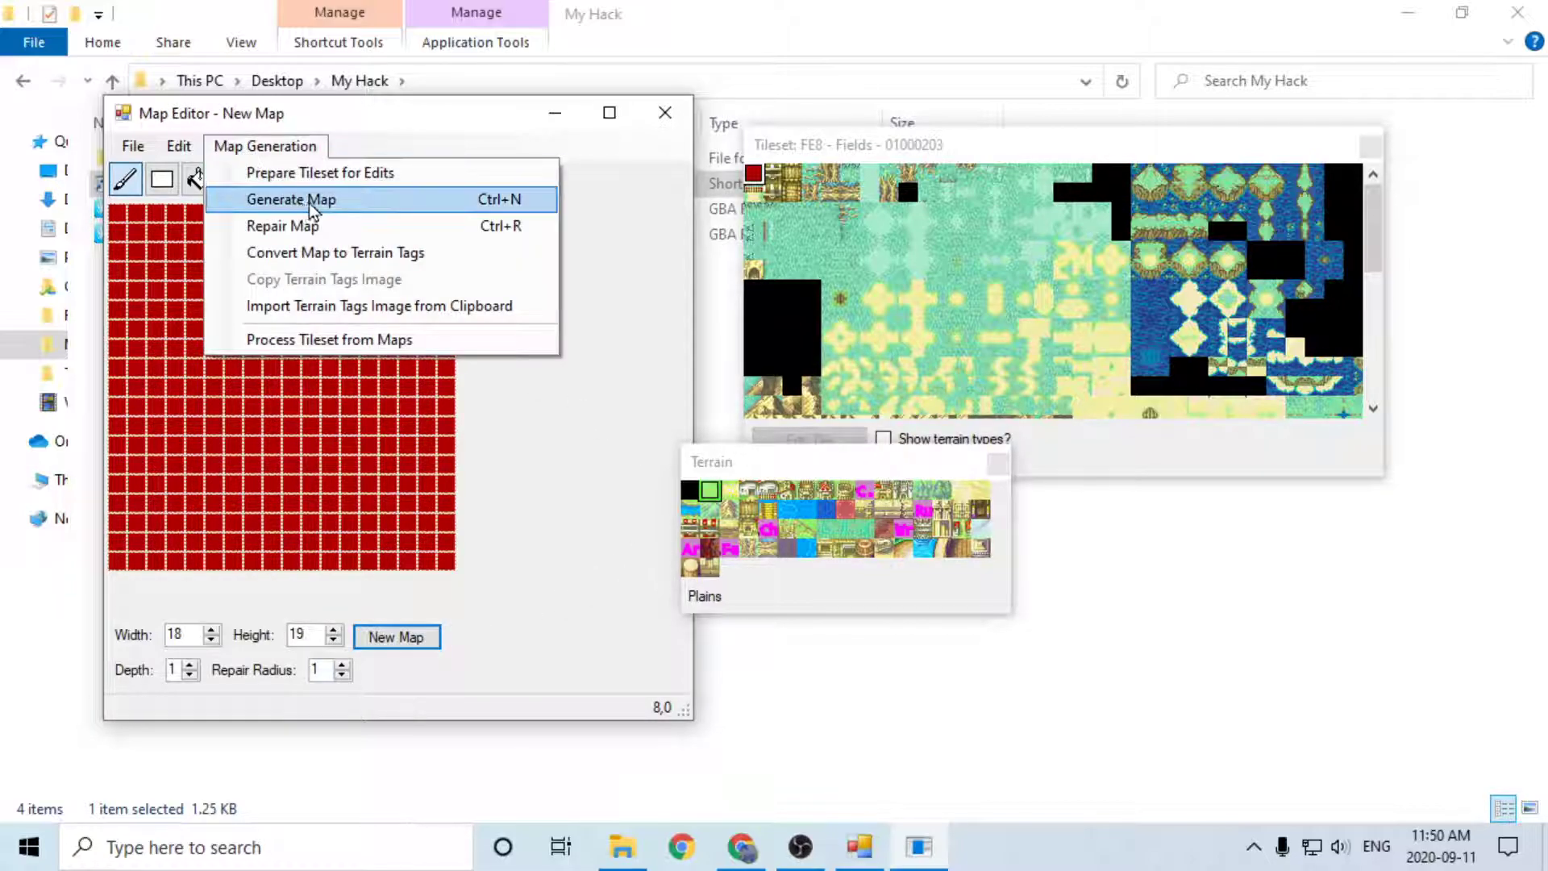
pyautogui.click(445, 205)
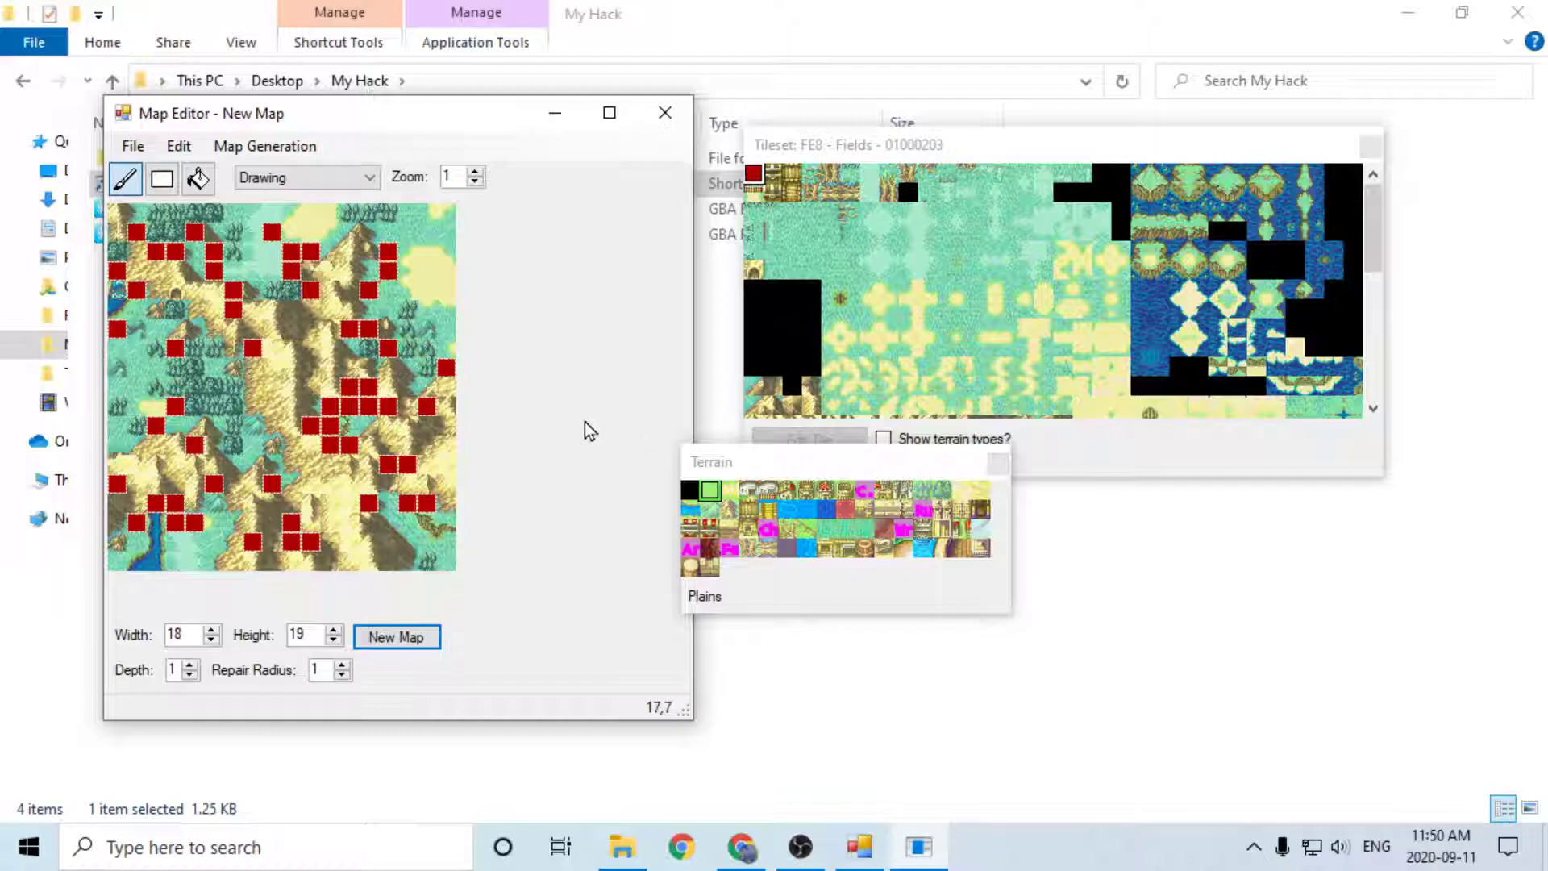
pyautogui.hotkey('ctrl', 'g')
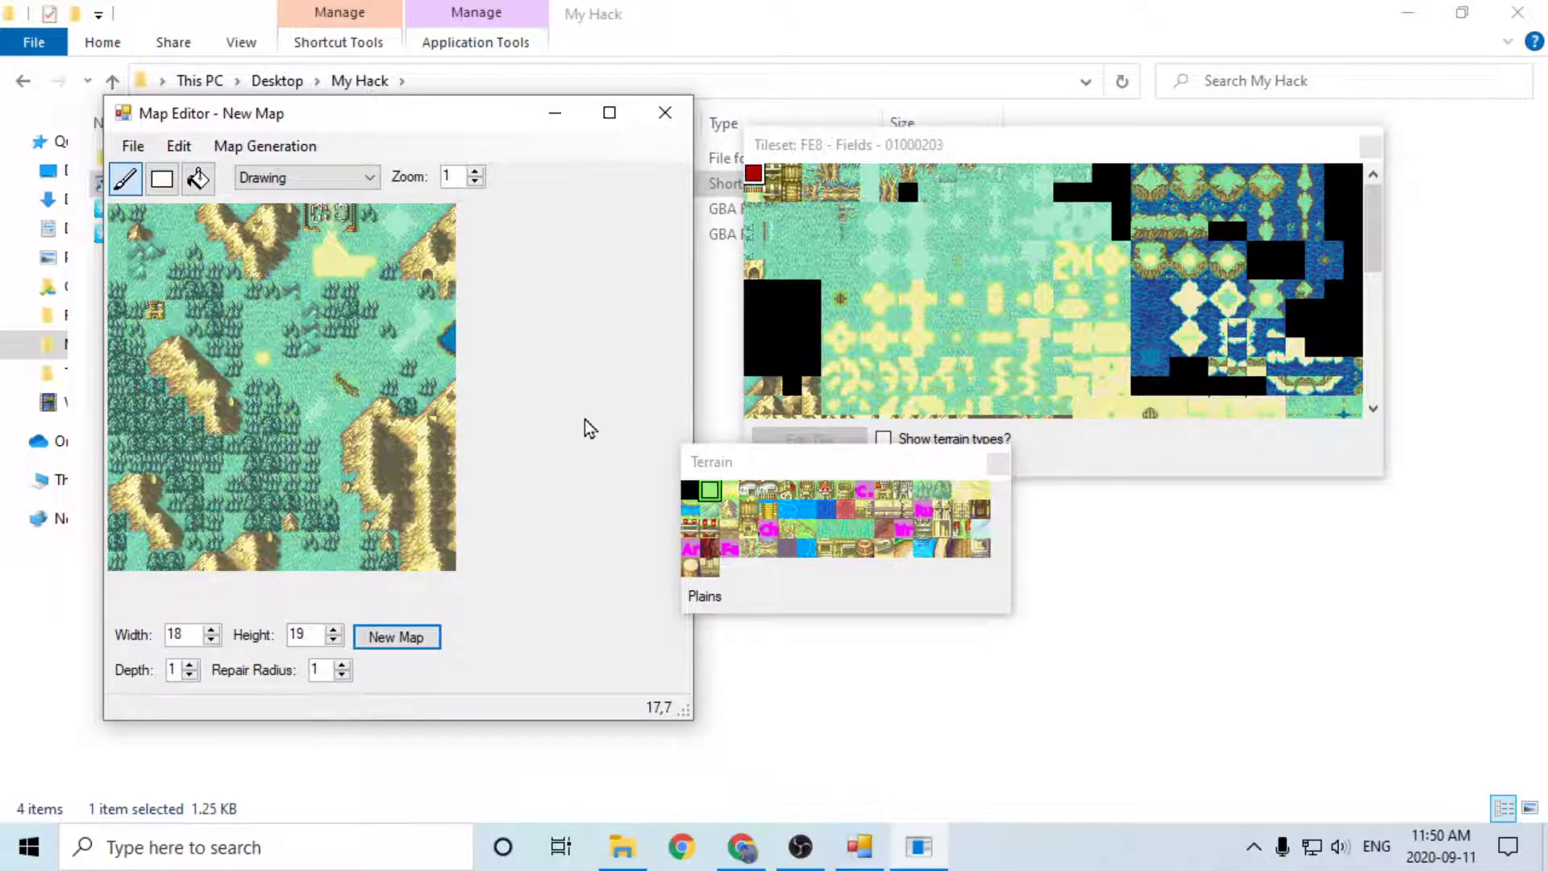
# Step: Save the generated map as a Tiled file (*.tmx) named test in the My Hack folder and close the map creator
pyautogui.click(133, 146)
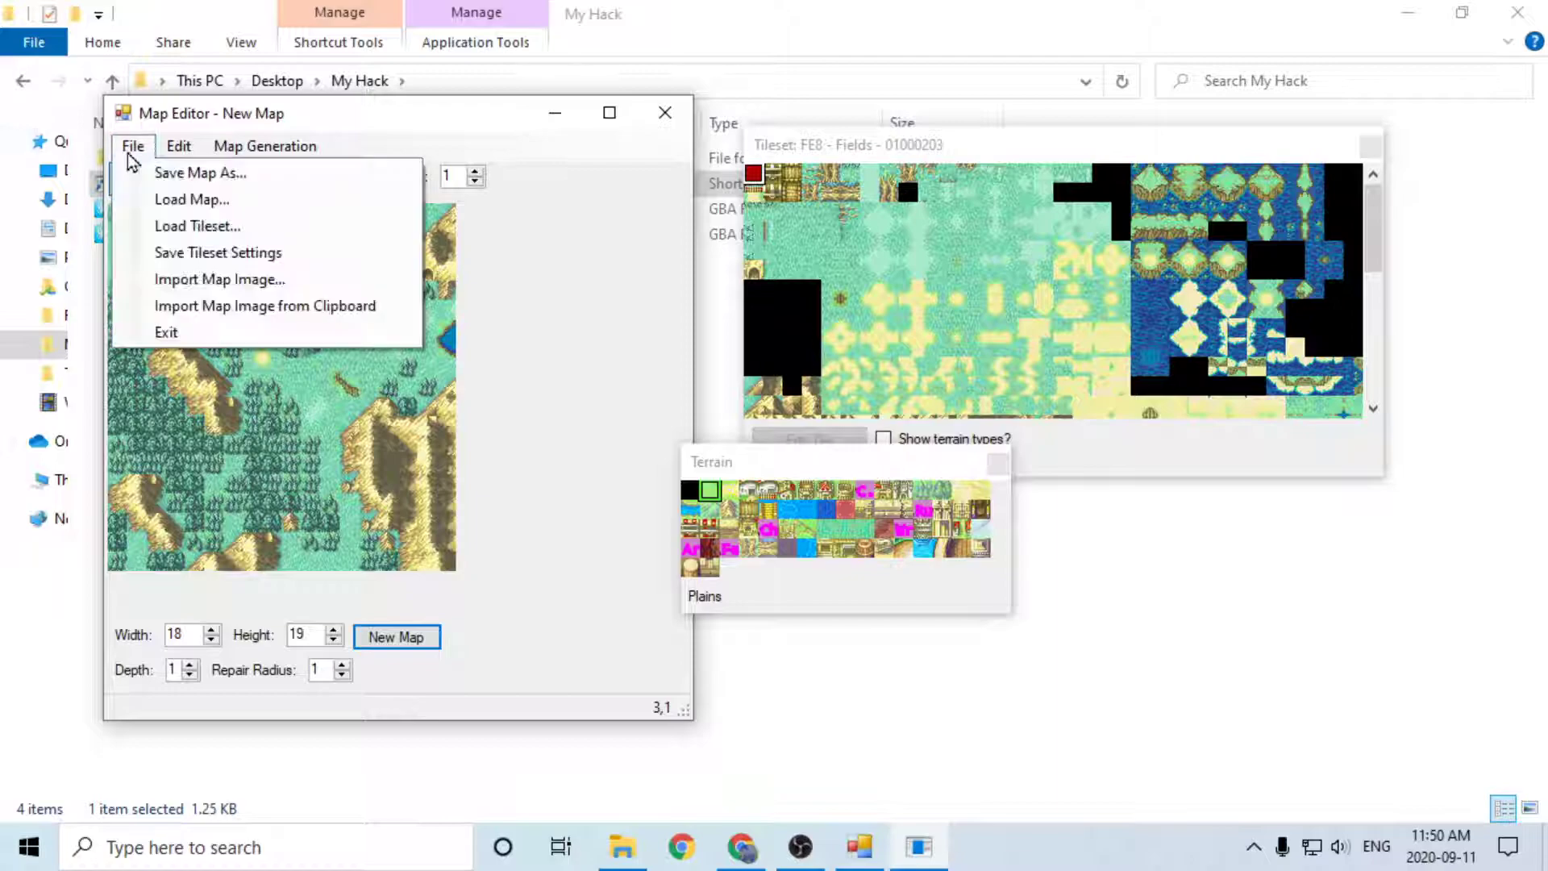
pyautogui.click(215, 169)
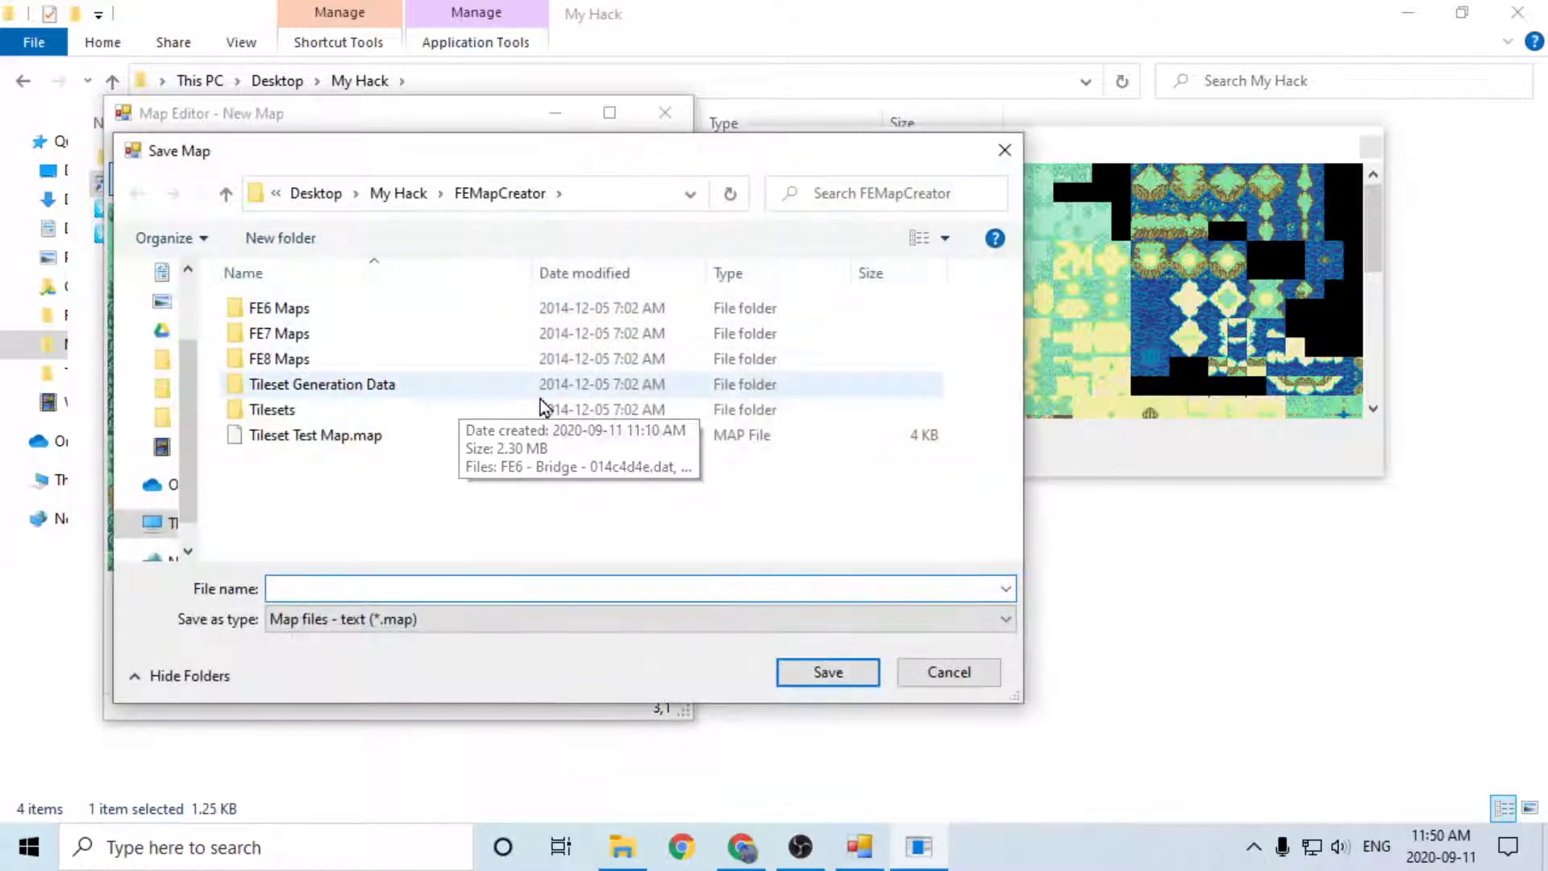
pyautogui.click(403, 195)
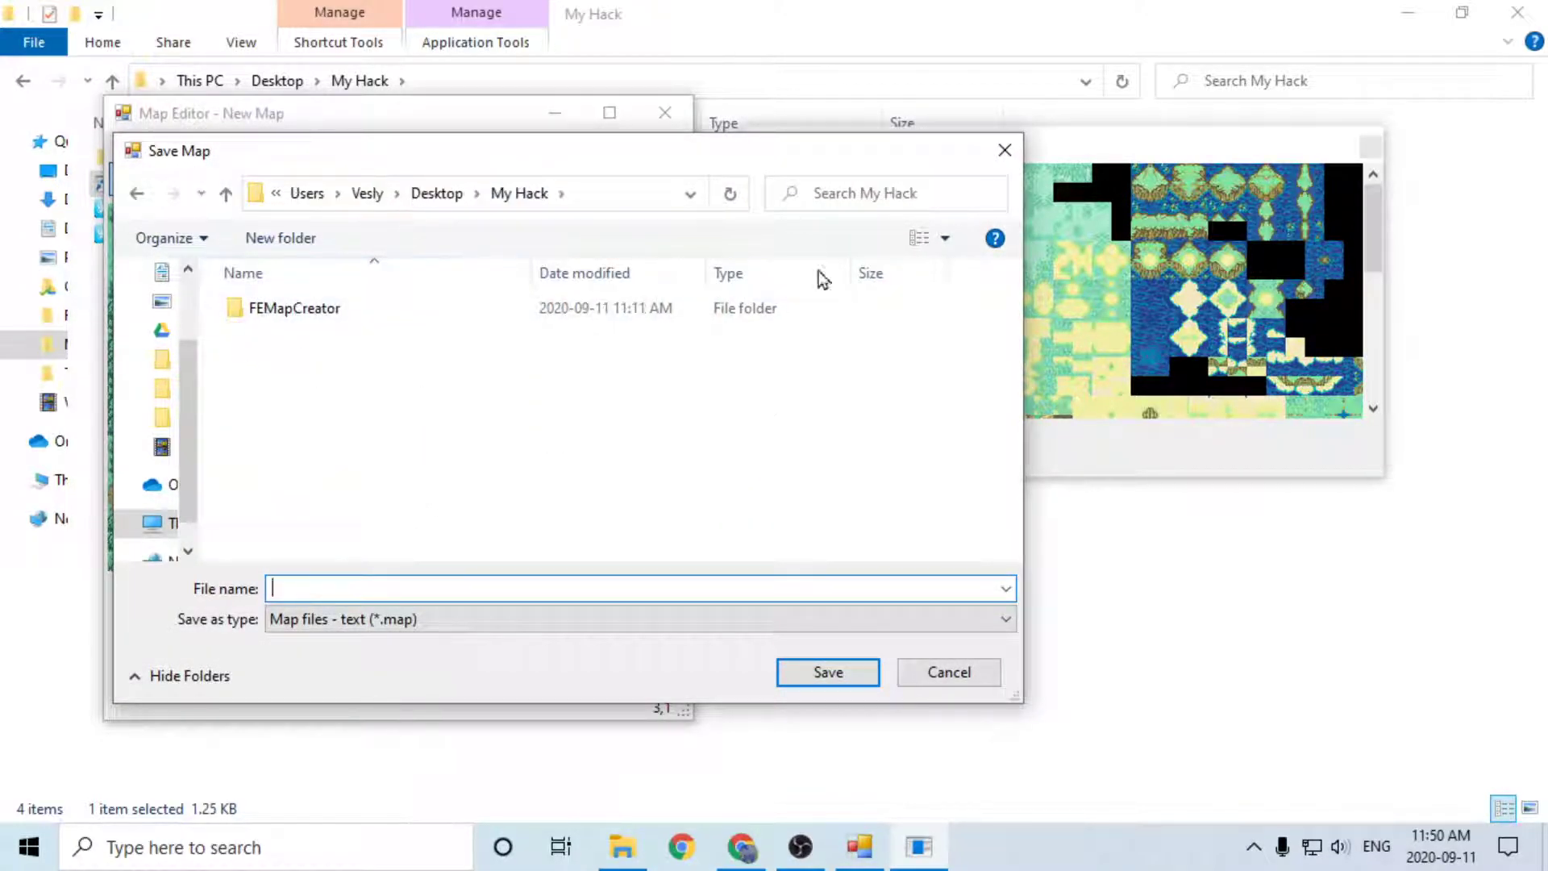
pyautogui.click(472, 619)
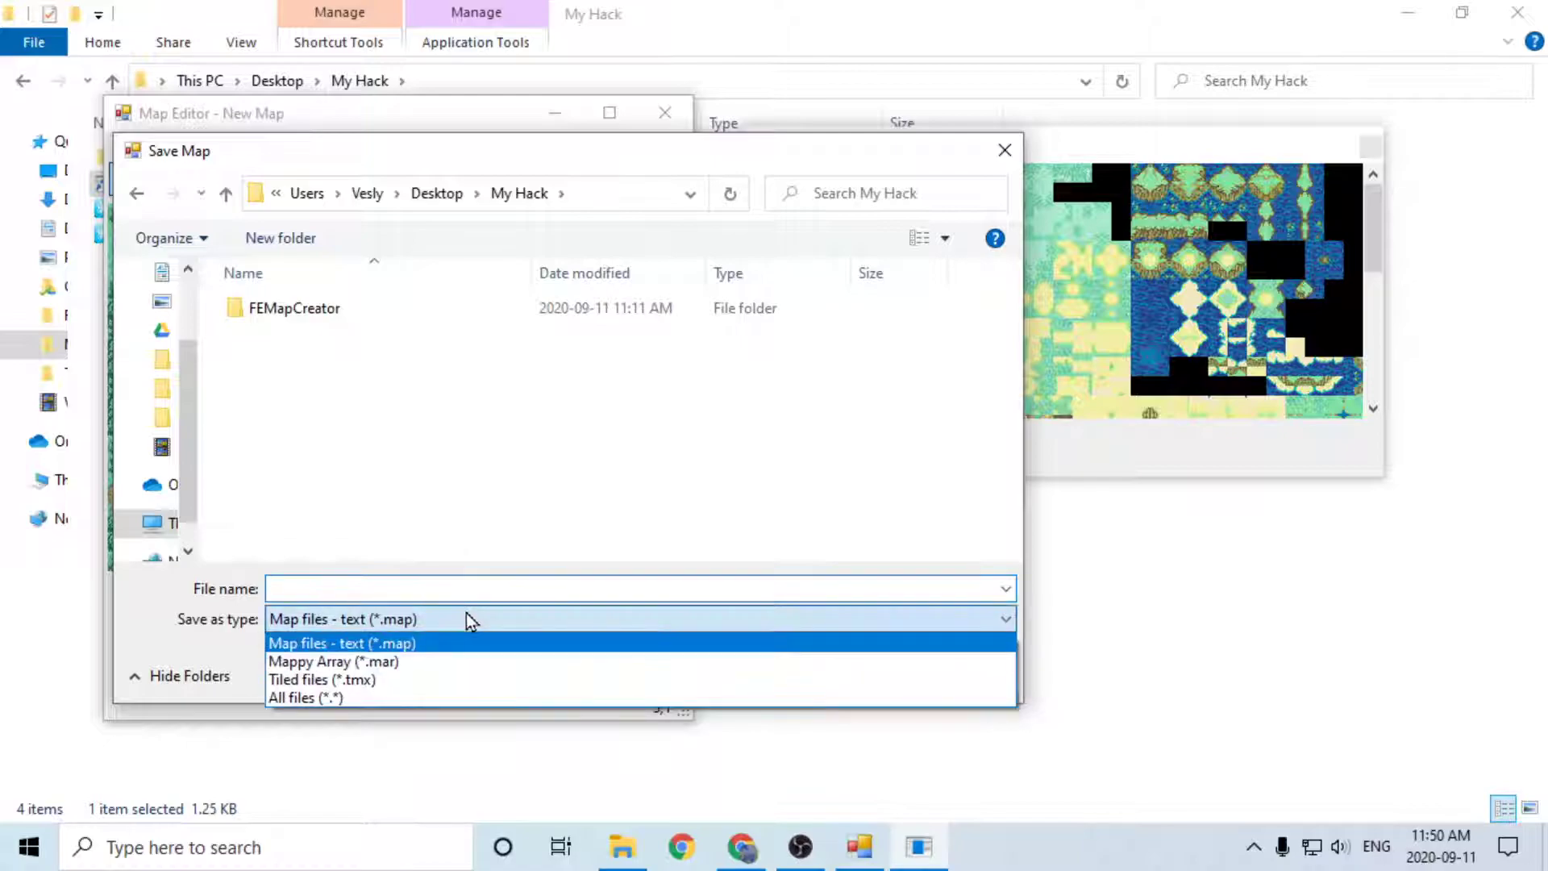
pyautogui.click(399, 679)
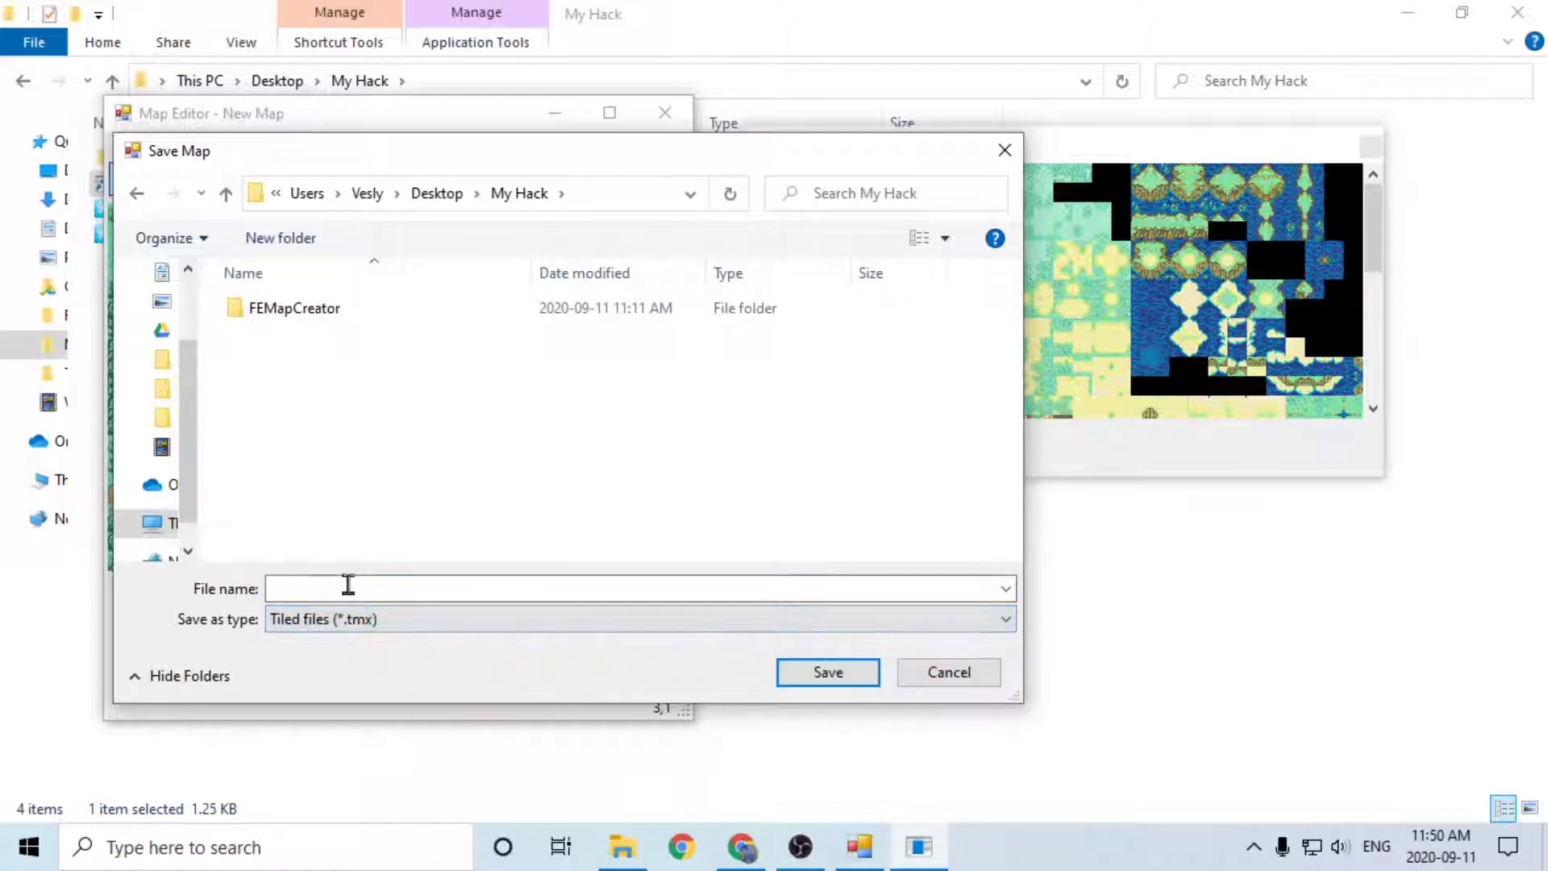
pyautogui.click(345, 585)
pyautogui.write('test')
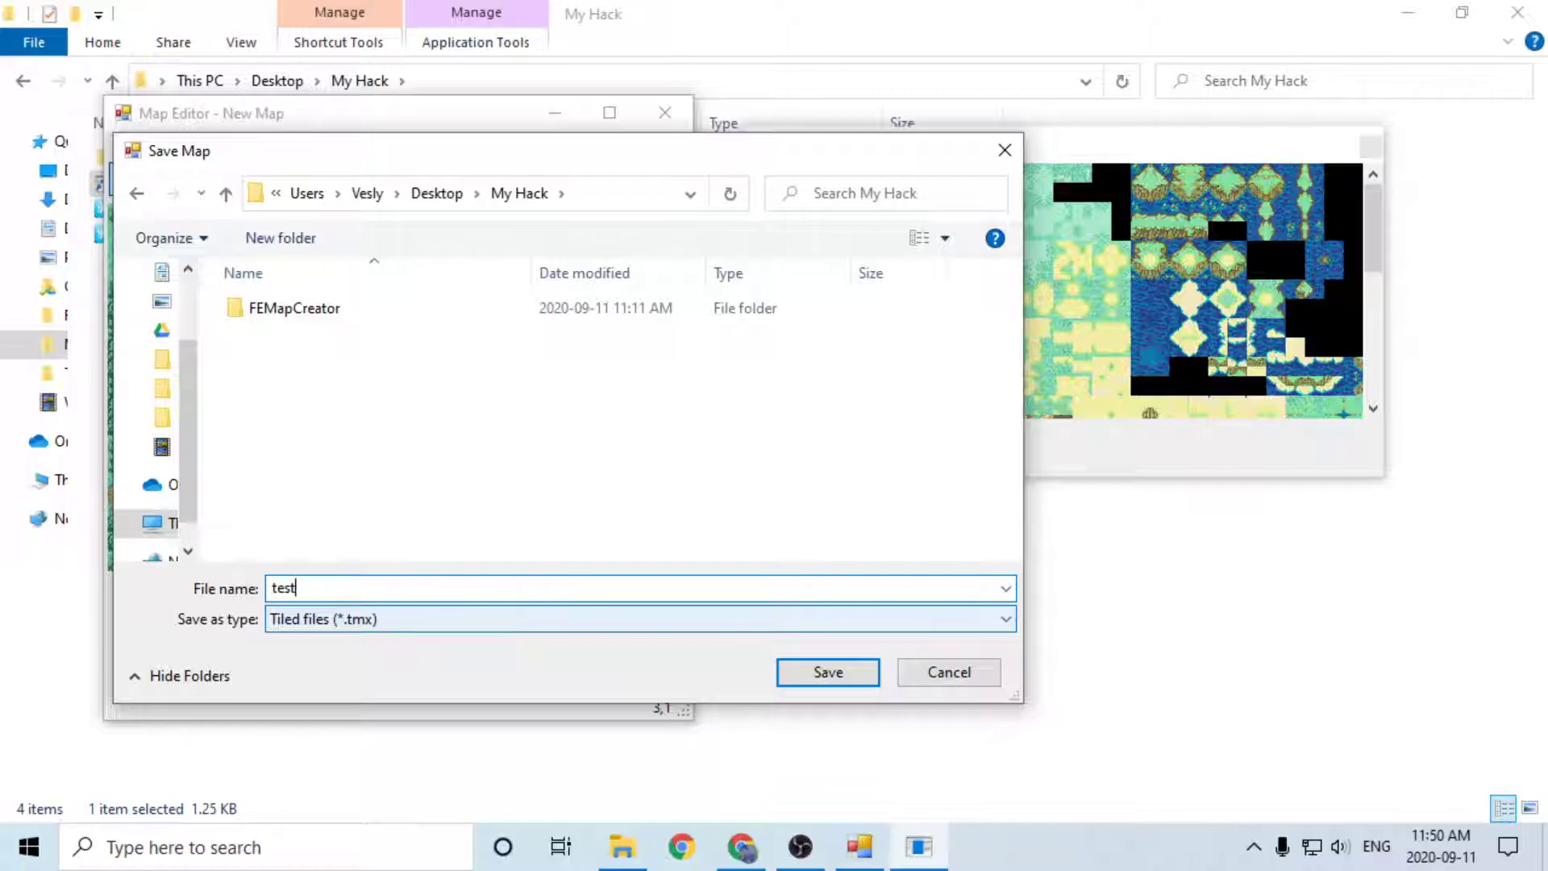
pyautogui.press('Return')
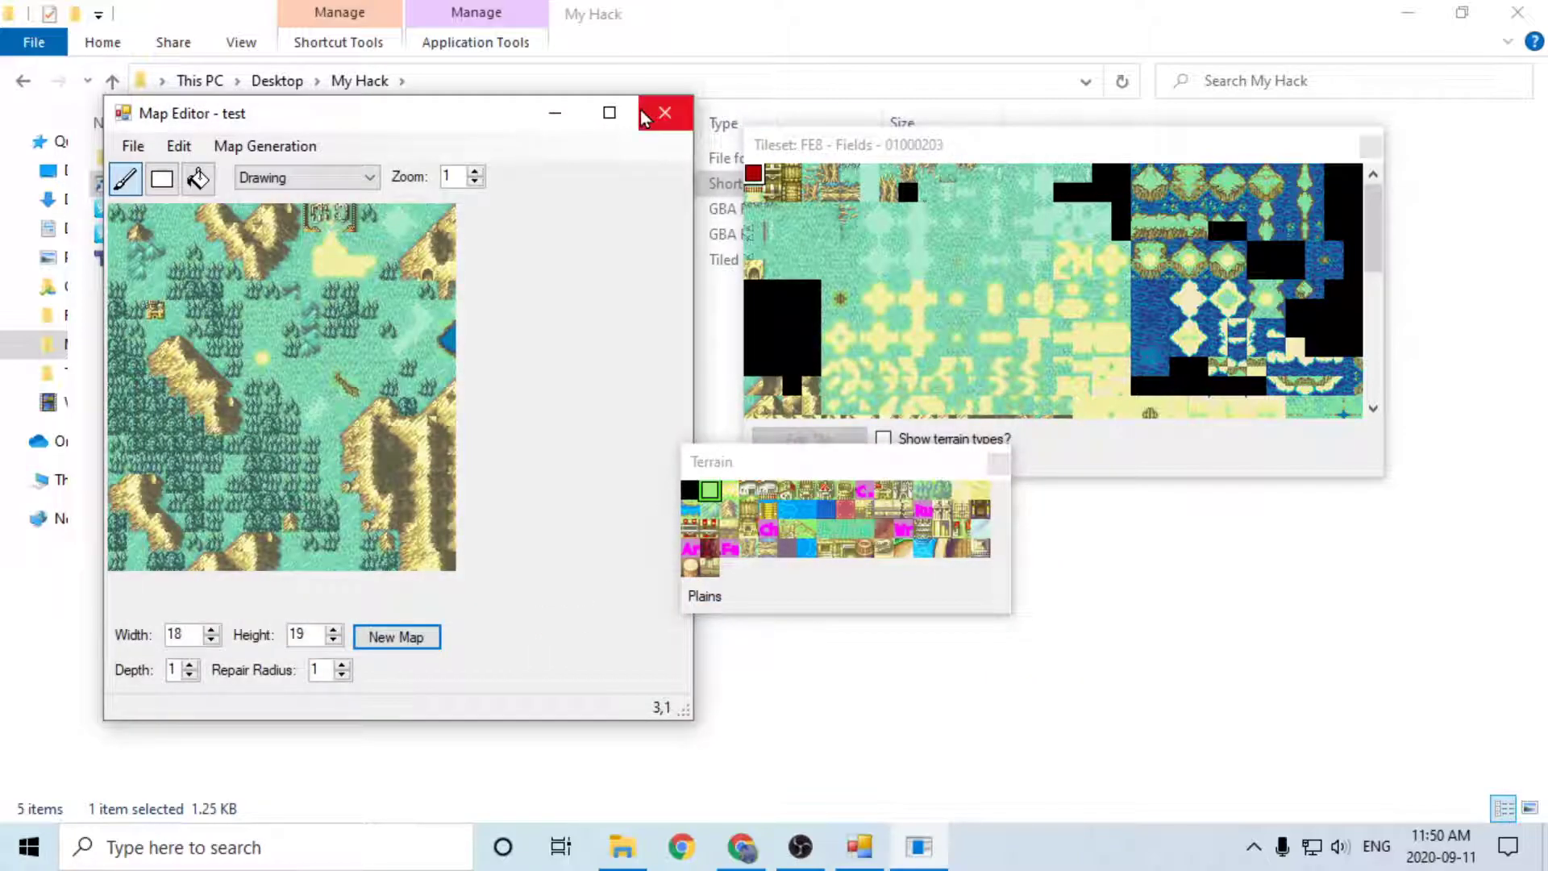
pyautogui.click(665, 117)
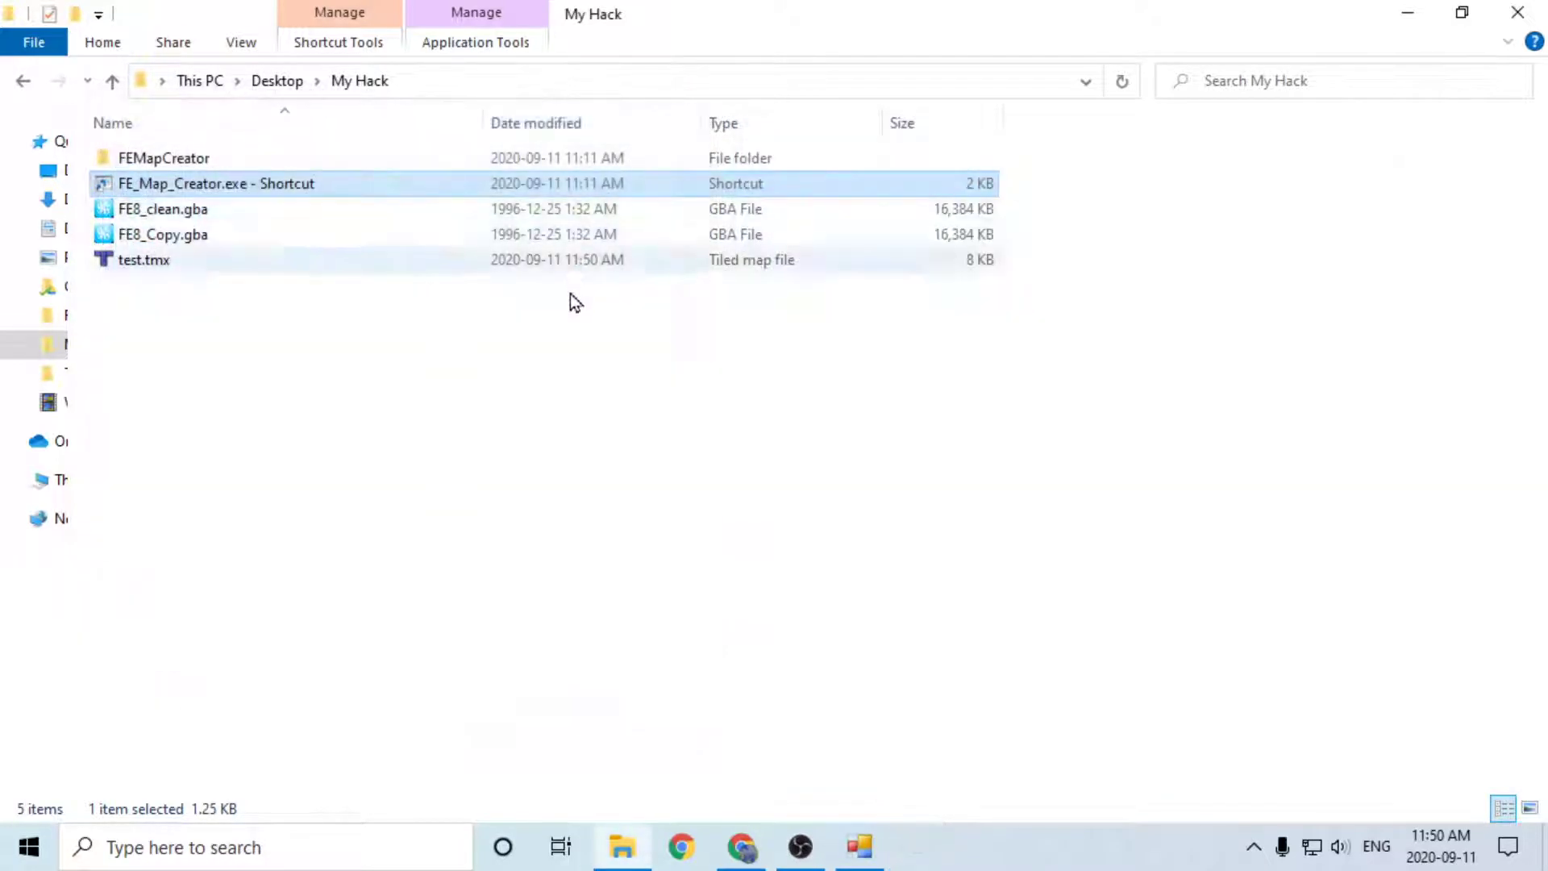
# Step: Switch back to FEBuilderGBA, open the Map Editor for 00 The Fall of Renais and import test.tmx
pyautogui.click(582, 462)
pyautogui.click(860, 846)
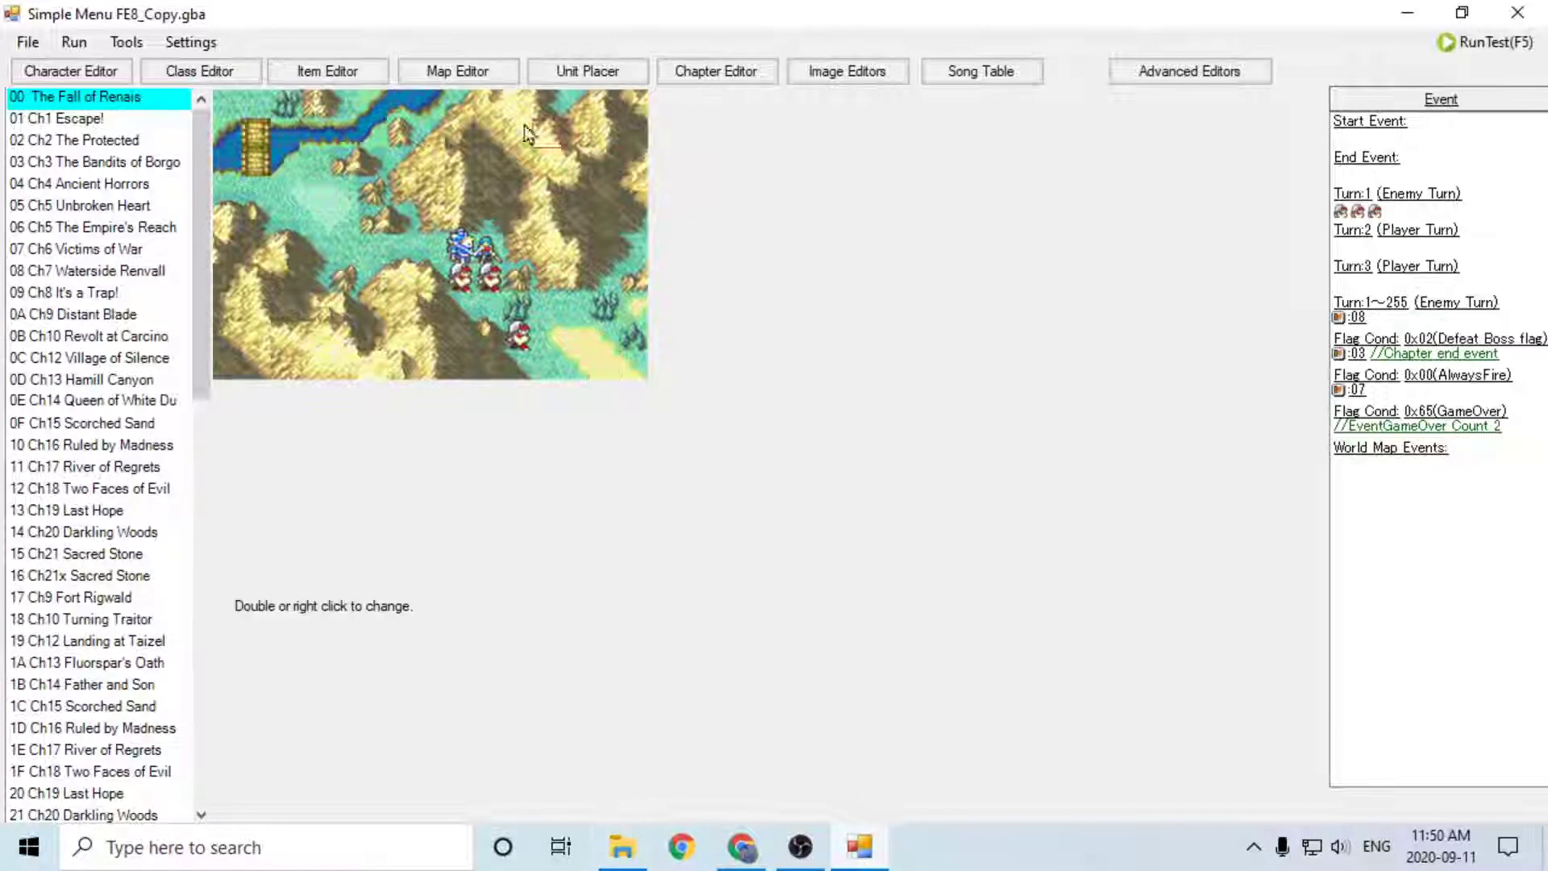
pyautogui.click(458, 71)
pyautogui.moveTo(625, 173); pyautogui.dragTo(483, 89)
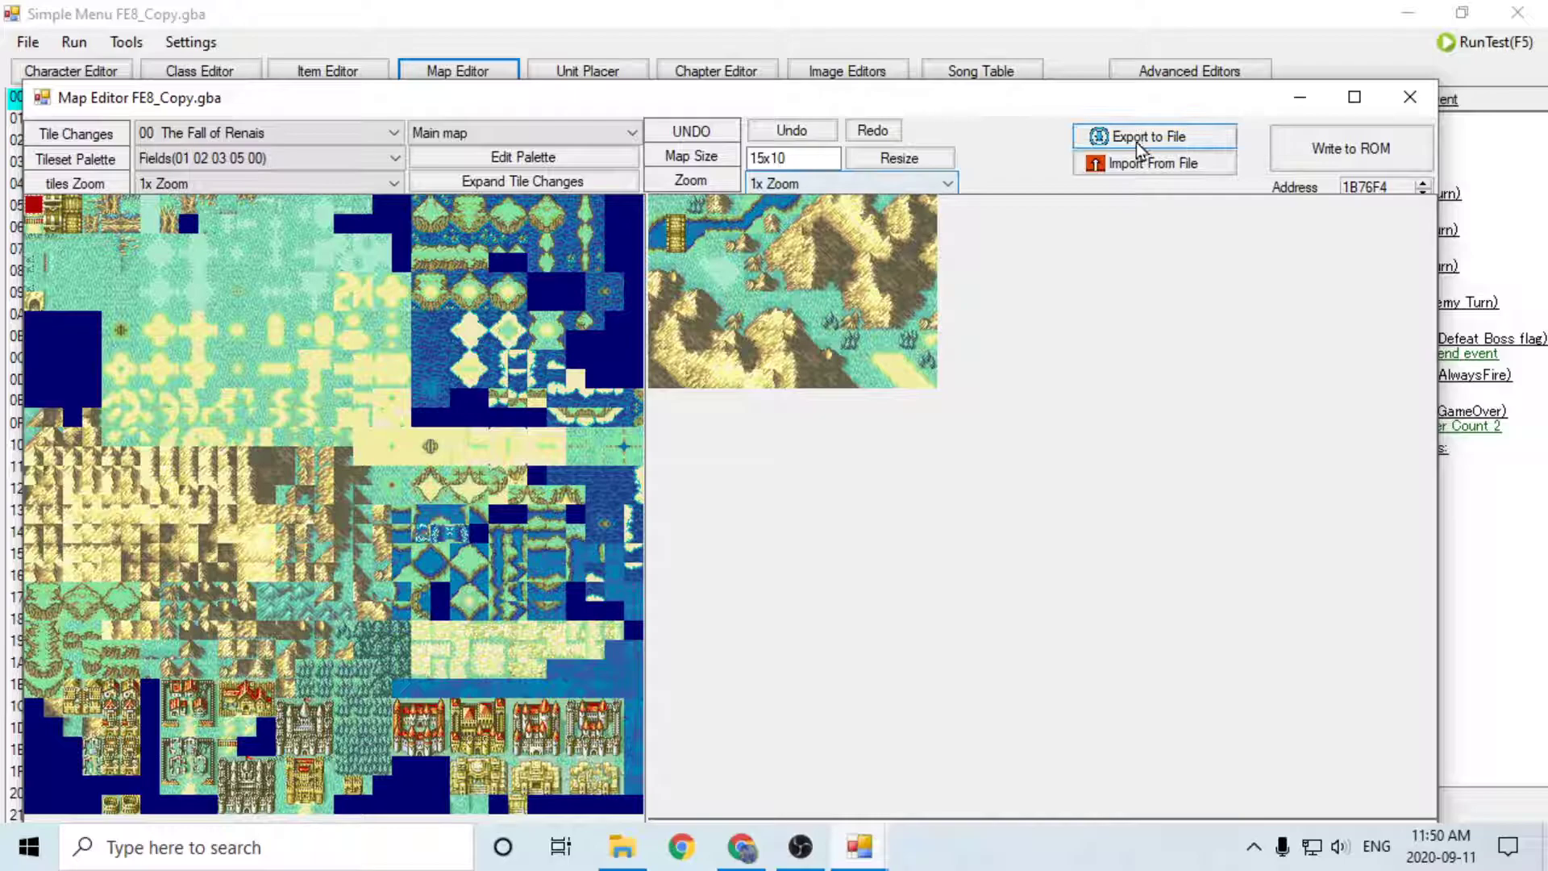
pyautogui.click(1112, 166)
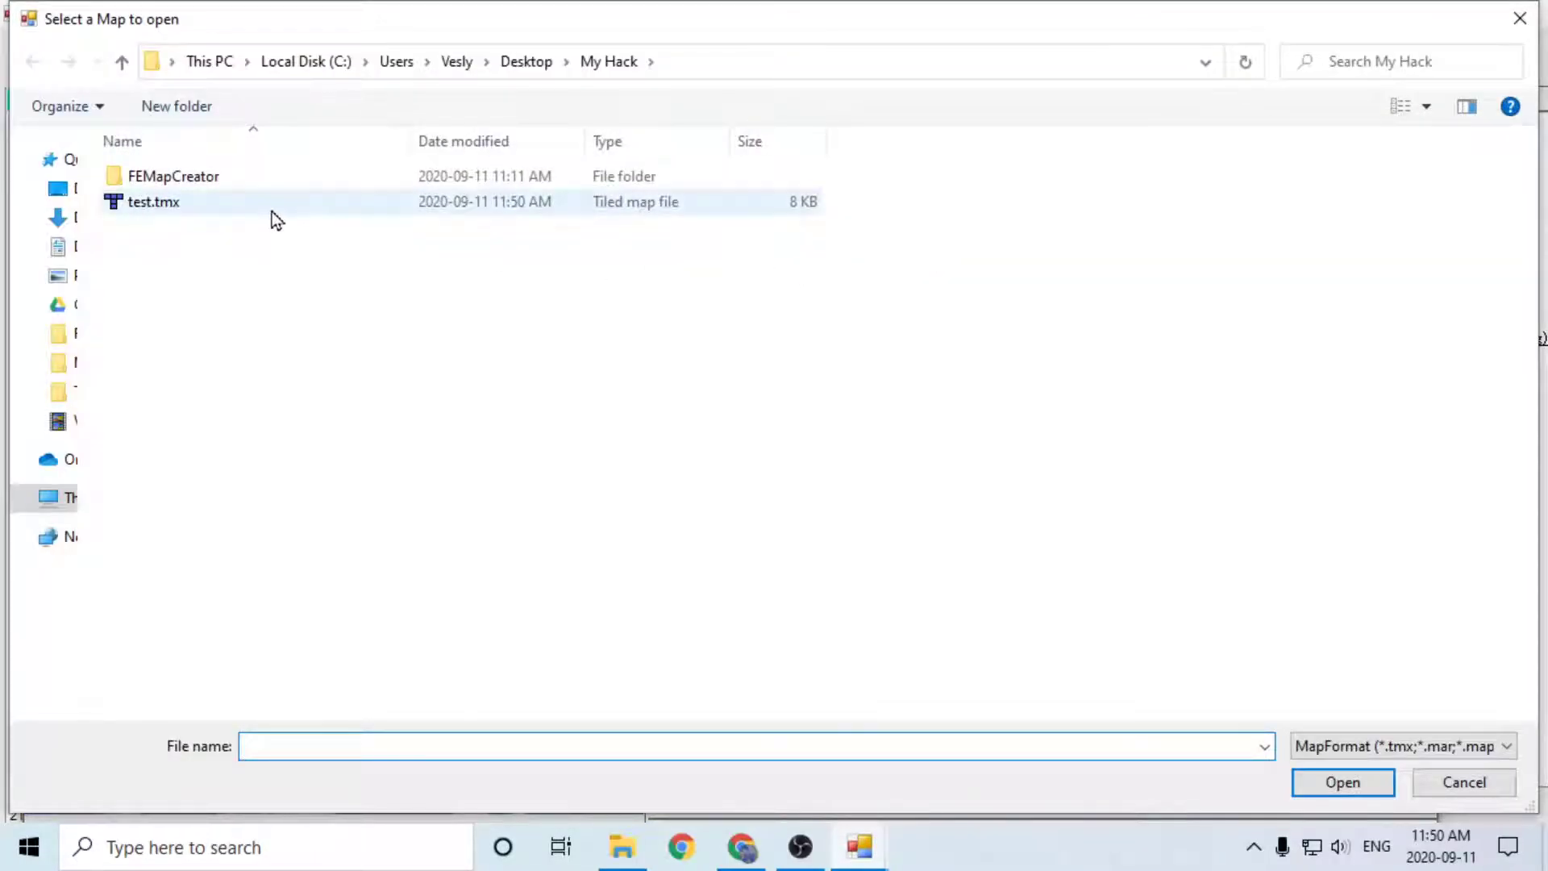
pyautogui.doubleClick(269, 208)
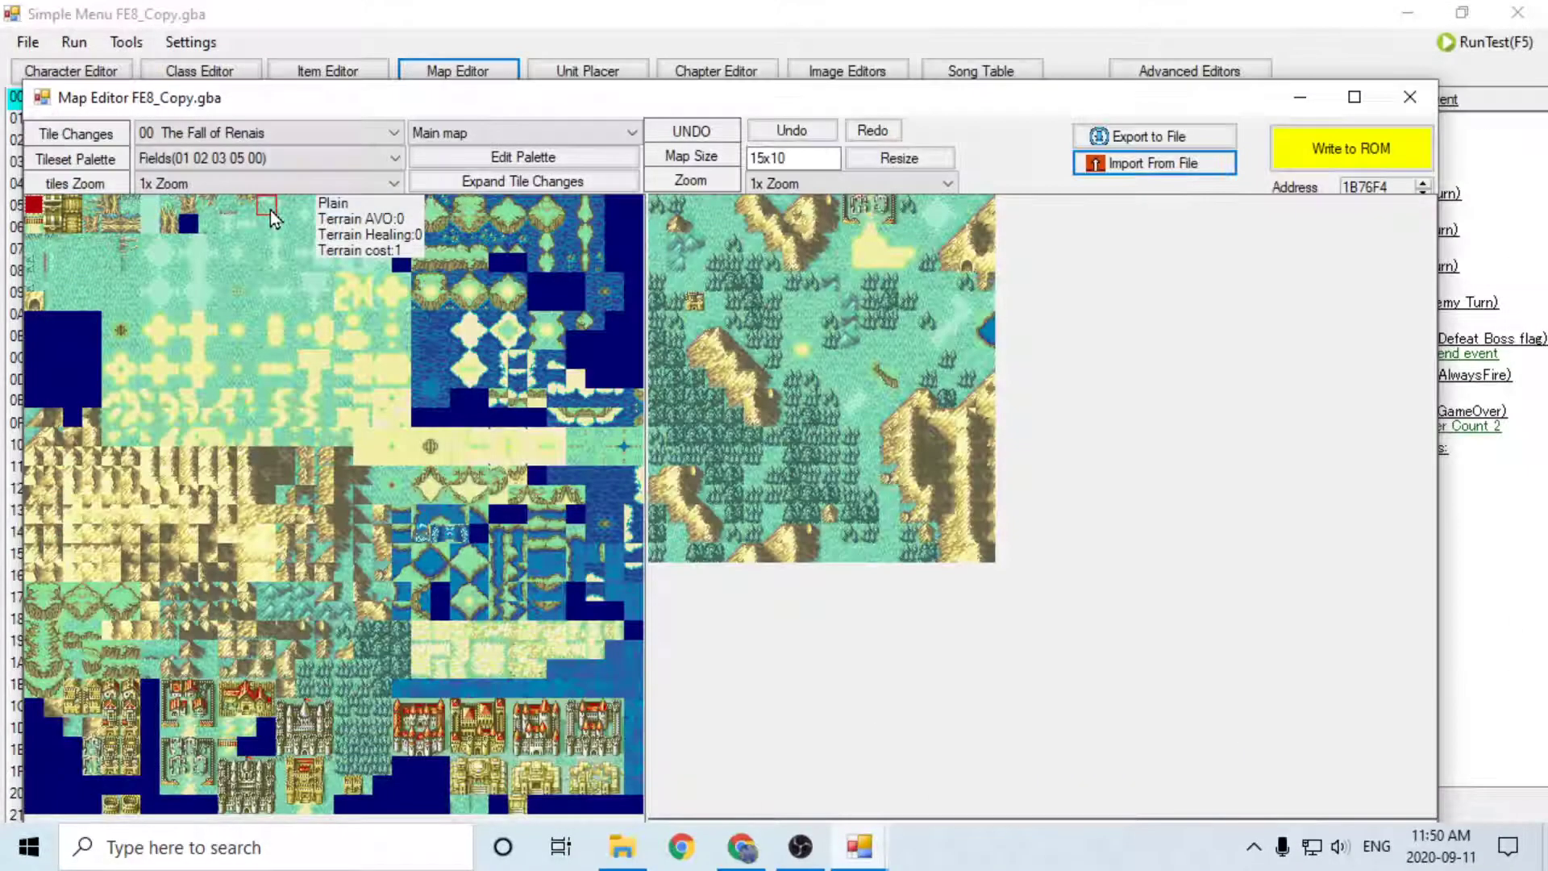
# Step: Import test.tmx once more, write the map to the ROM and close the Map Editor
pyautogui.click(1174, 166)
pyautogui.click(856, 503)
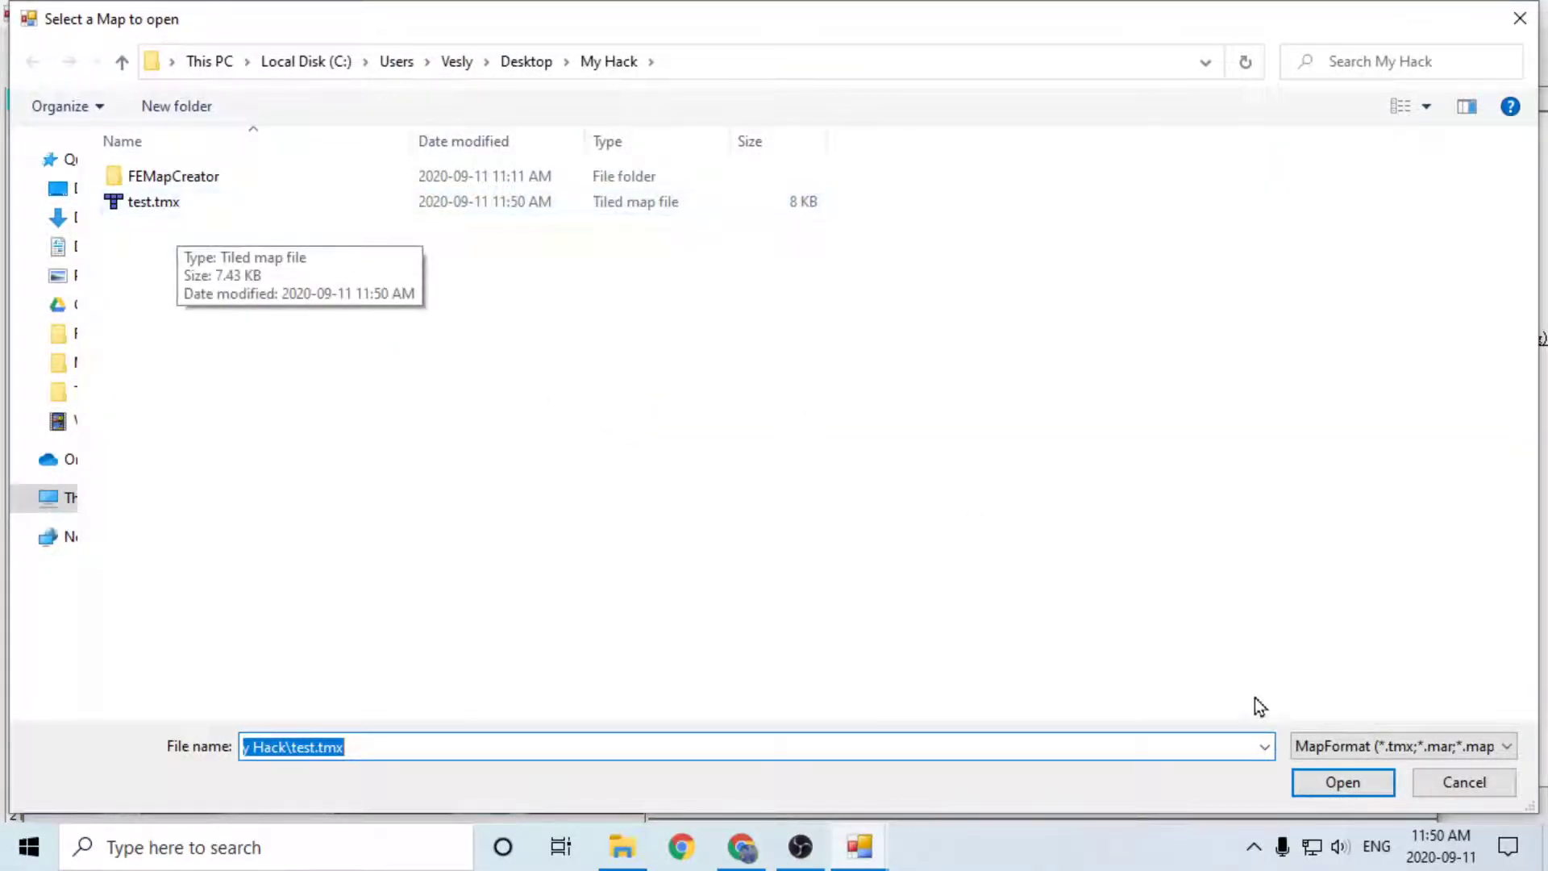
pyautogui.click(1354, 787)
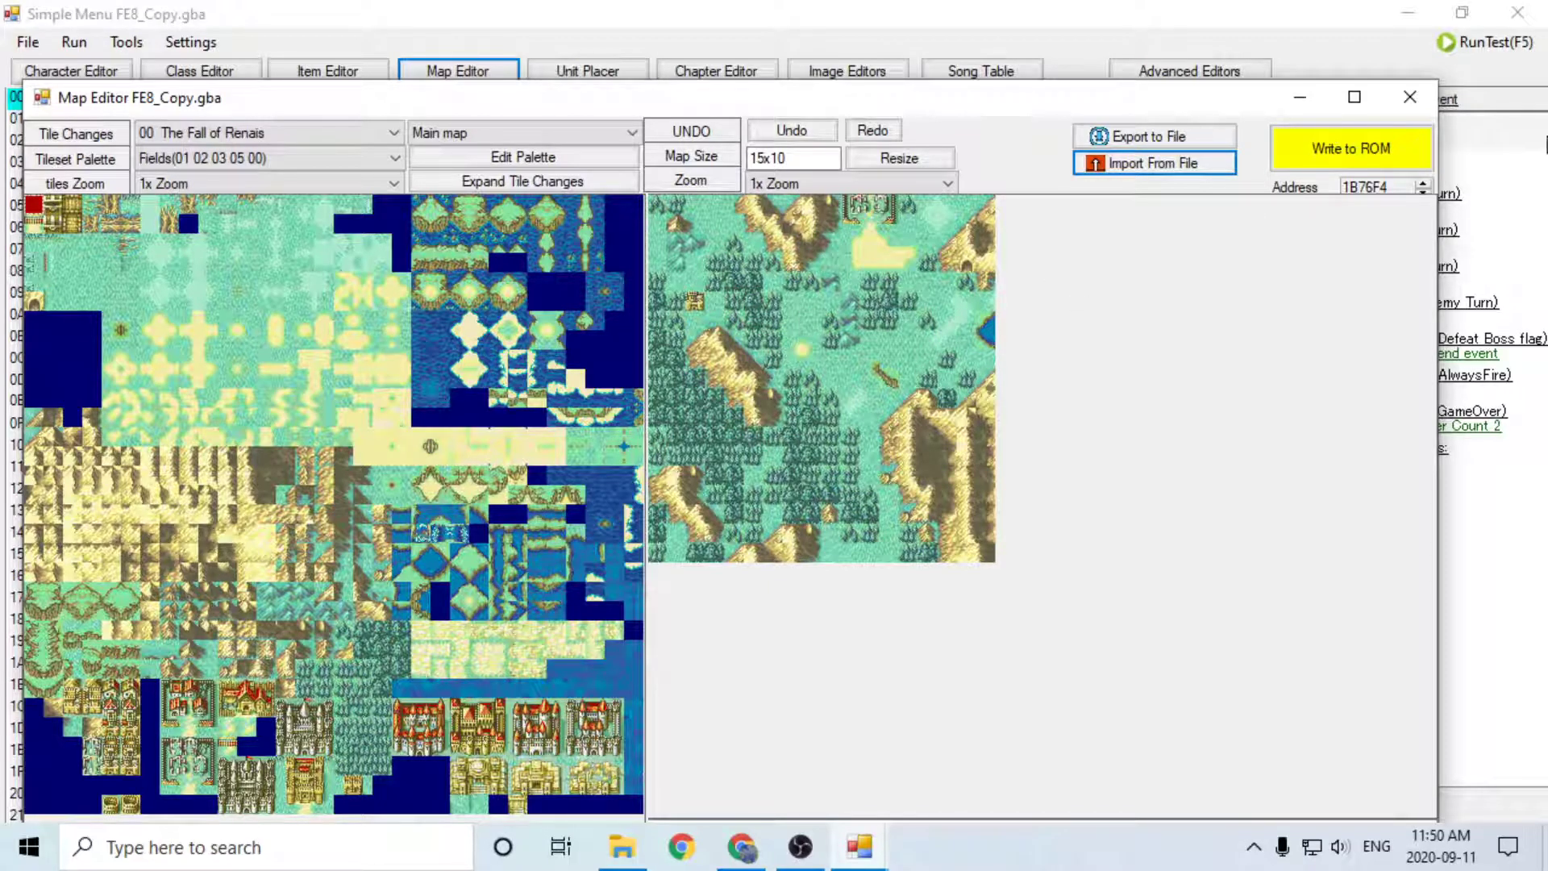
pyautogui.click(1382, 155)
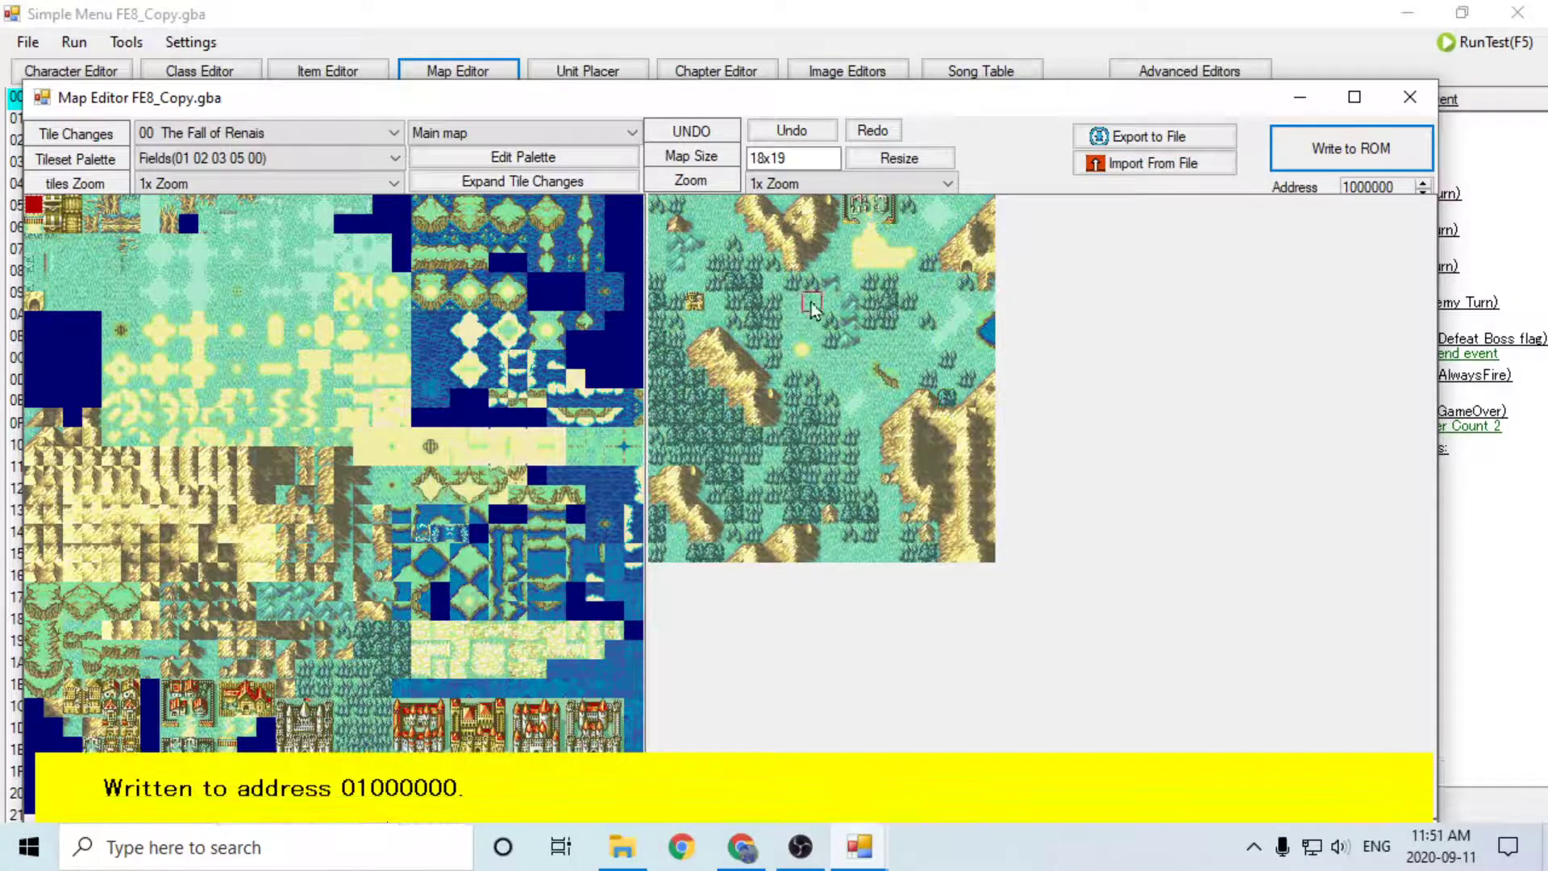
pyautogui.click(1410, 97)
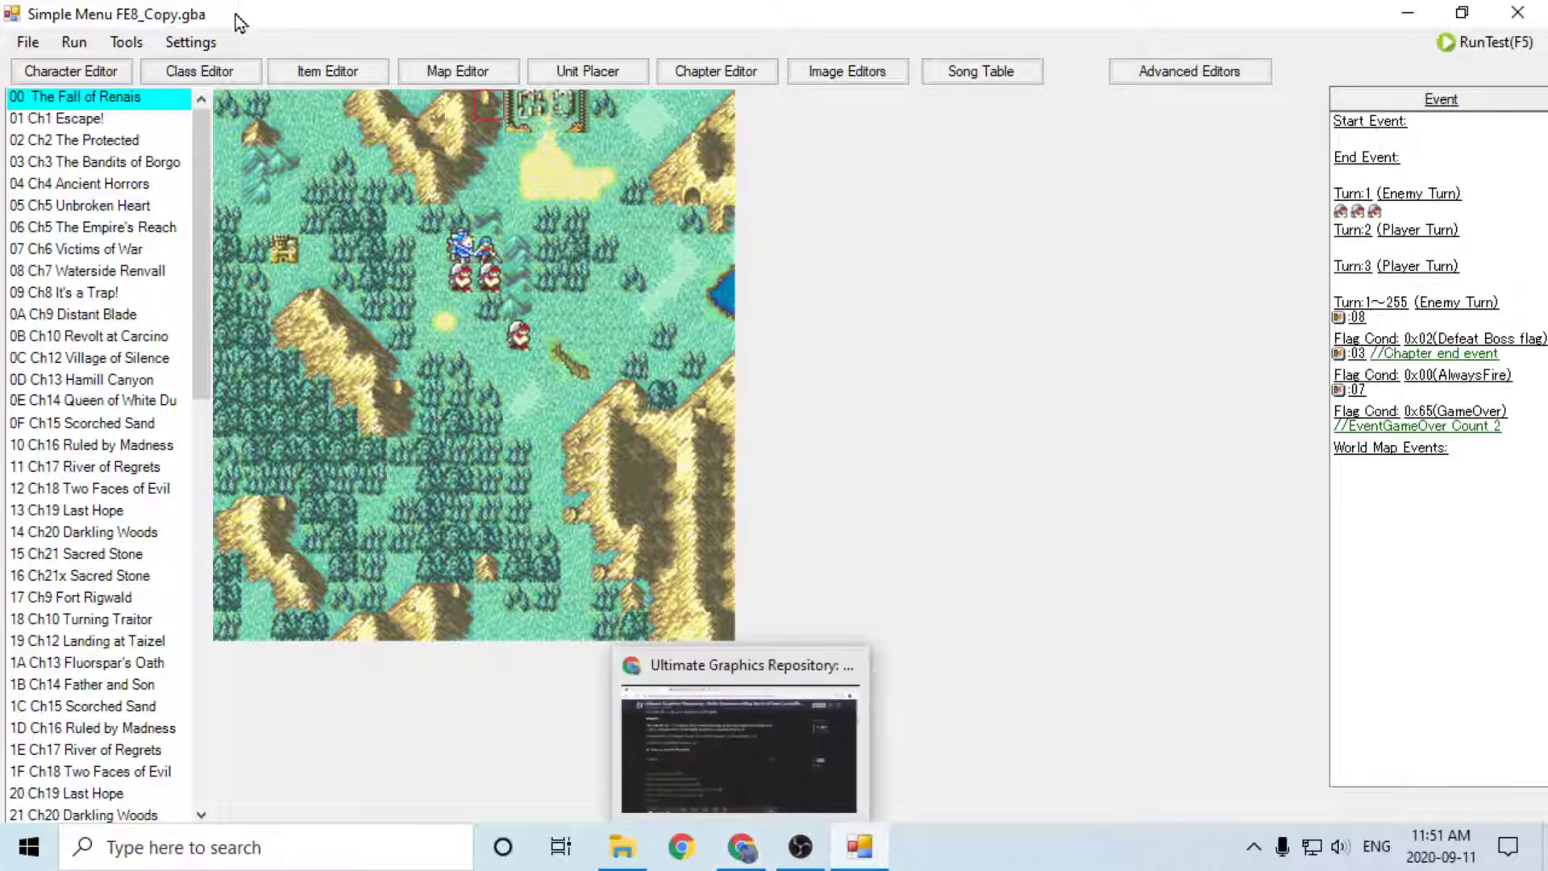
# Step: Open the Character Editor and reposition its window so it is fully in view
pyautogui.click(67, 70)
pyautogui.moveTo(686, 198); pyautogui.dragTo(813, 81)
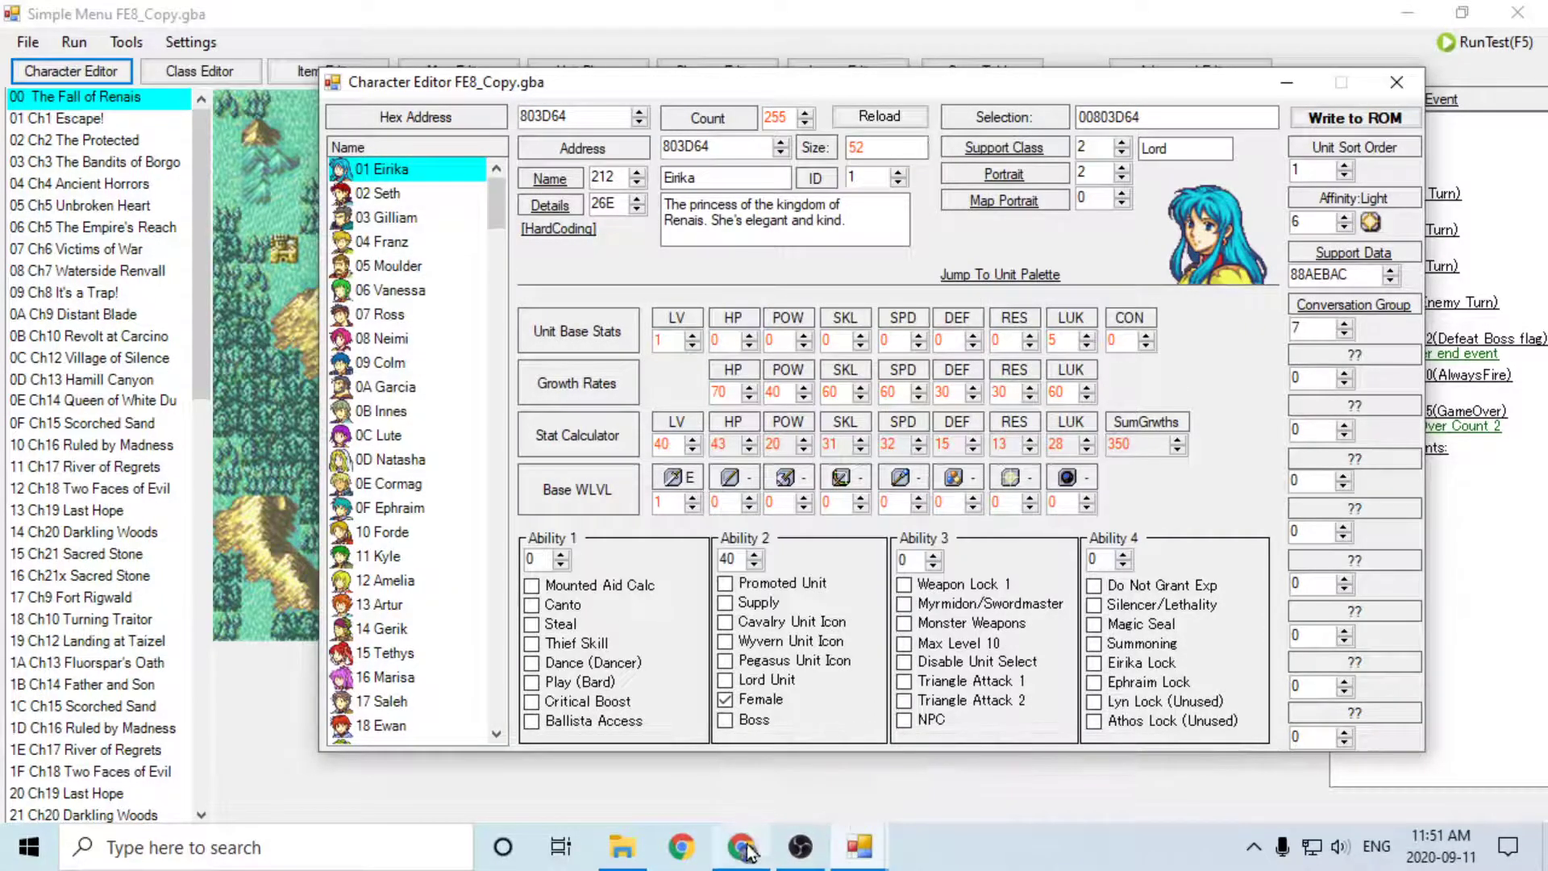
# Step: Switch to the Mugging Blitz Round 7 folder in Google Drive and download the portrait Faeriefruit_60.png
pyautogui.click(743, 848)
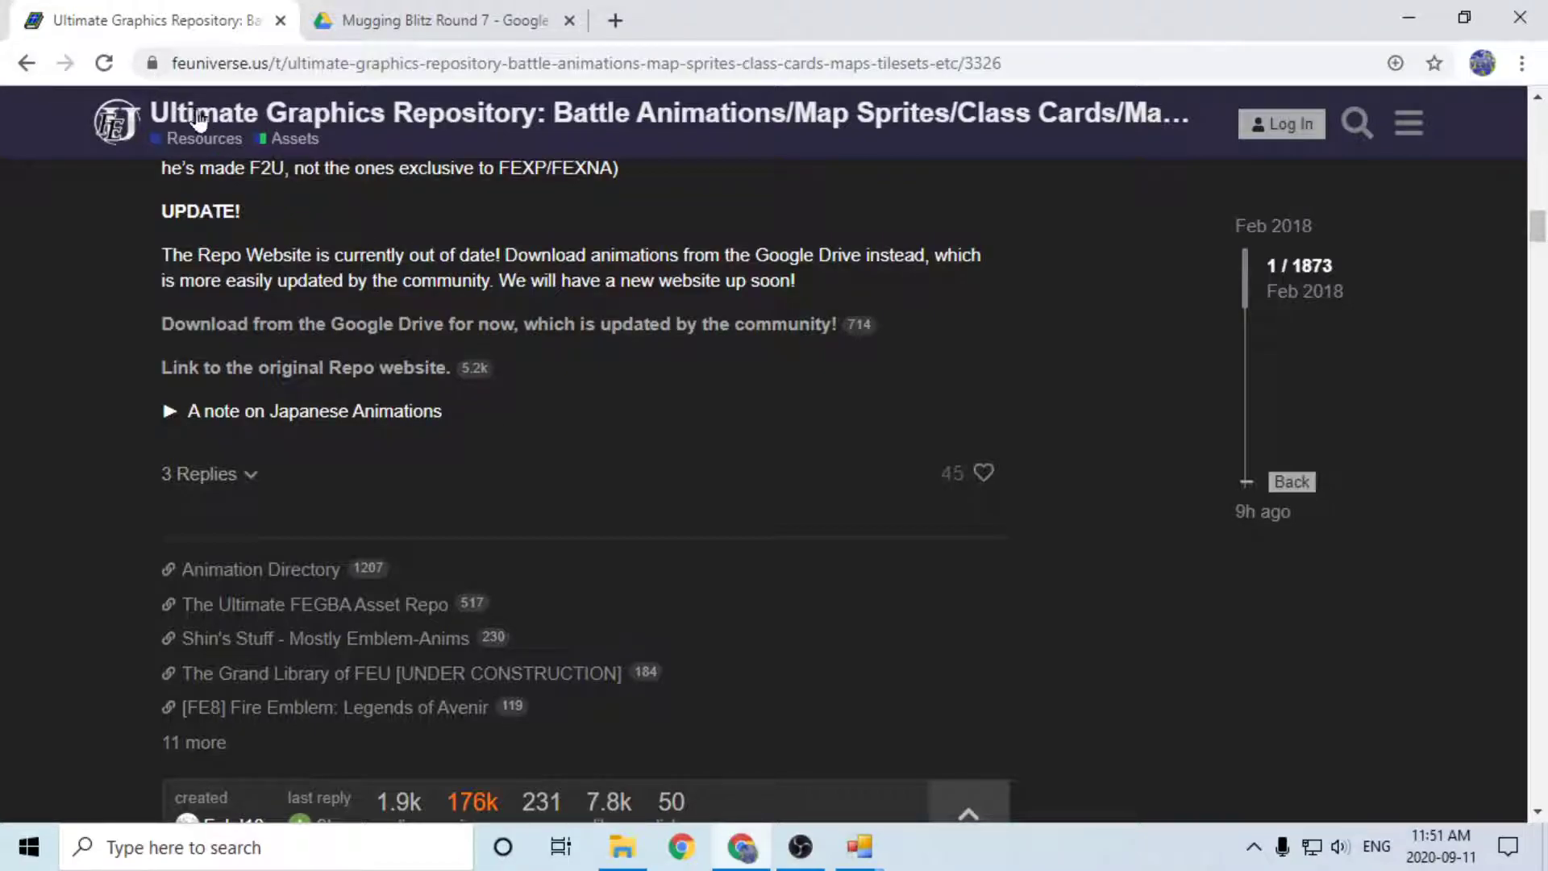
pyautogui.click(420, 24)
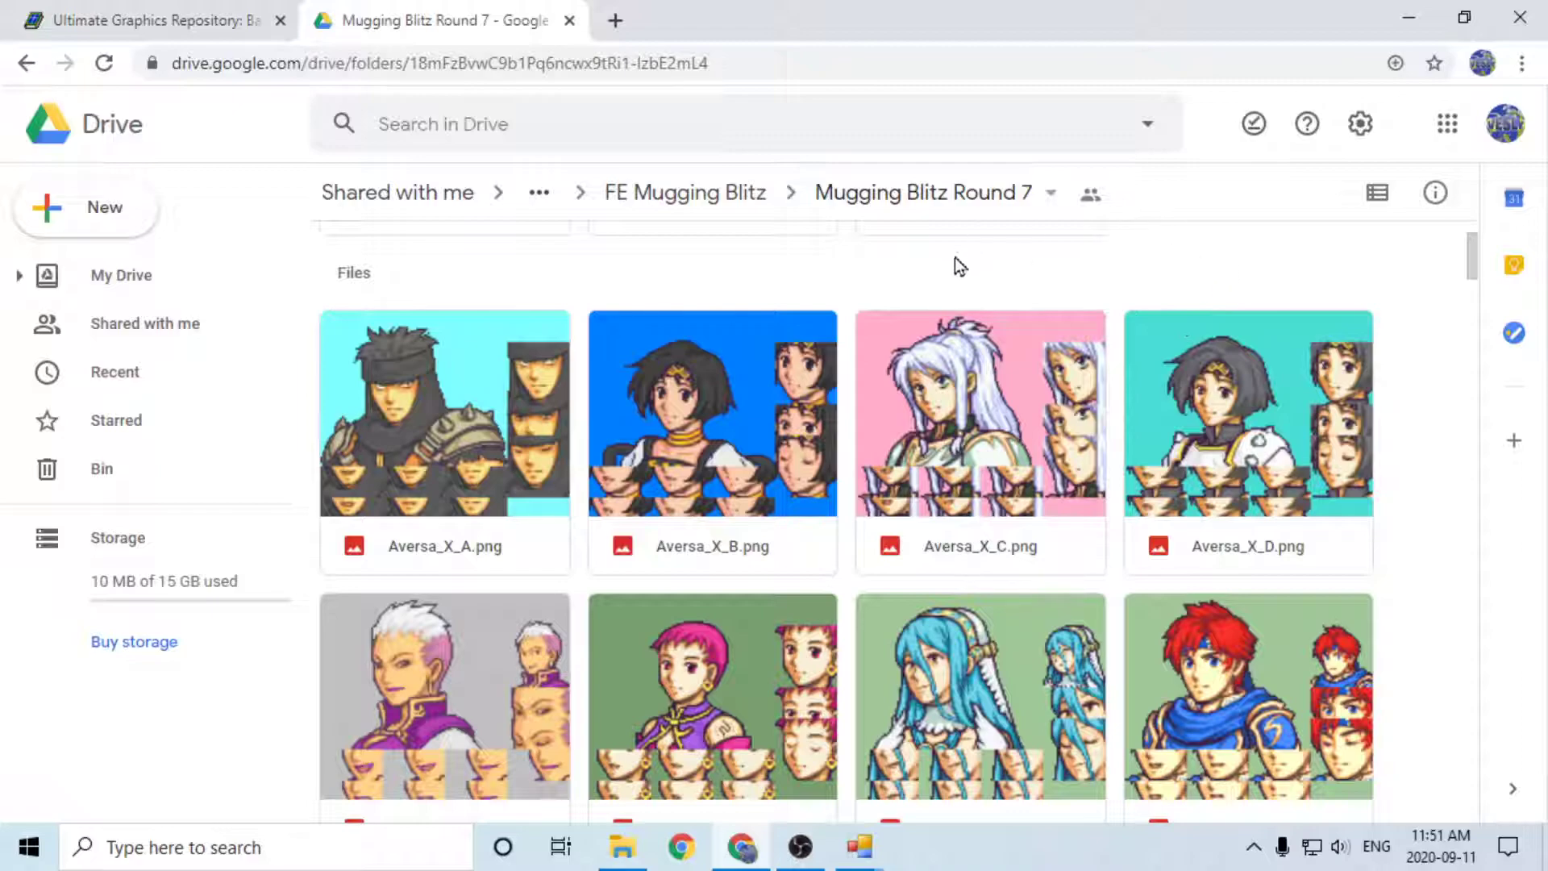
pyautogui.scroll(2, 960, 267)
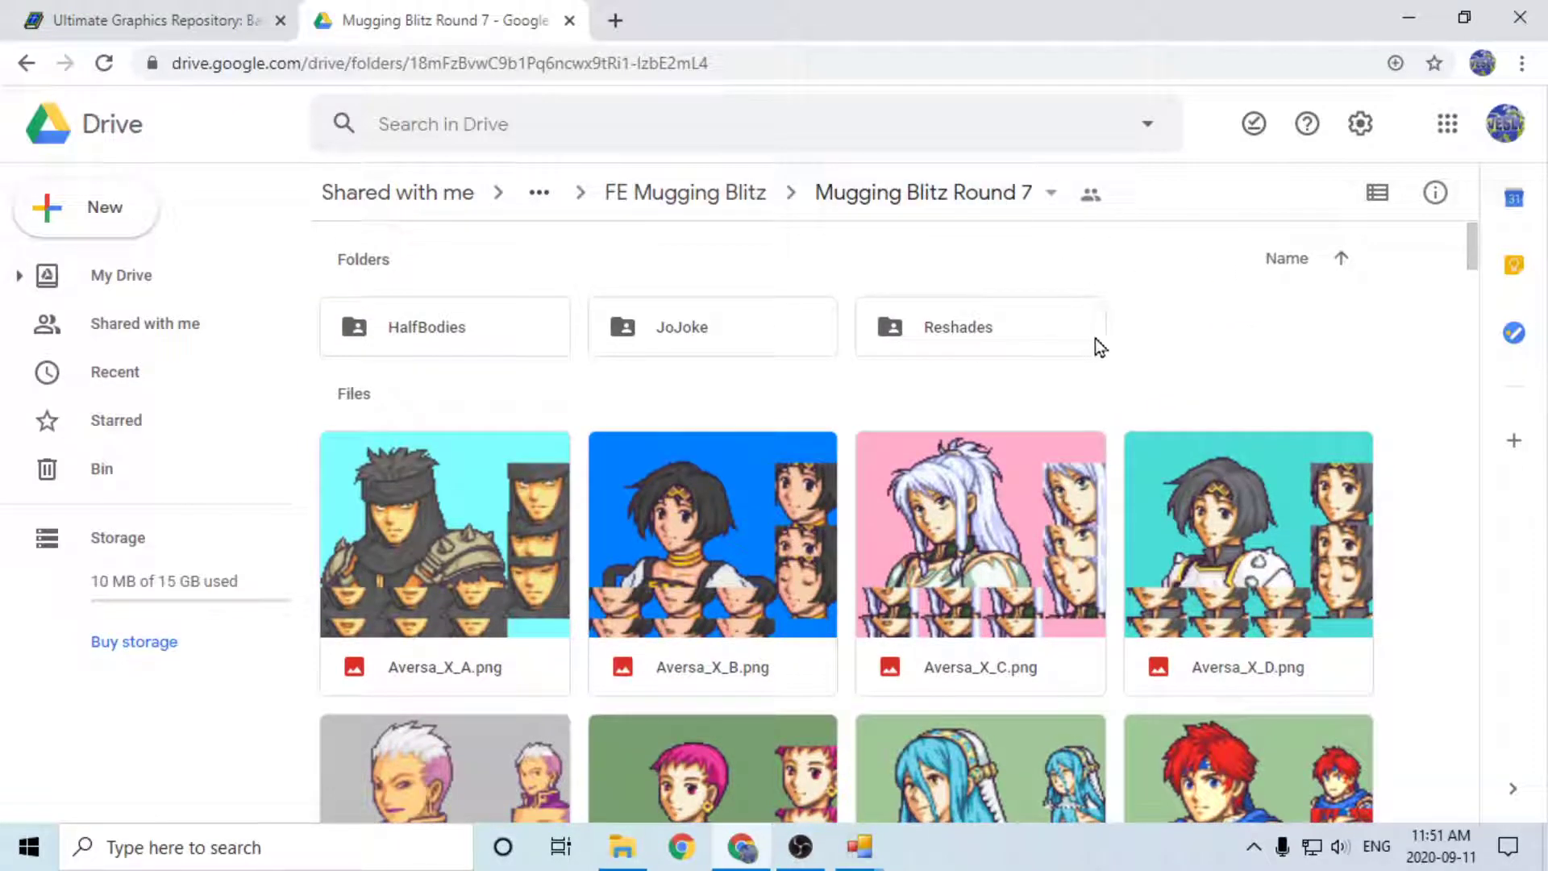
pyautogui.scroll(-5, 1131, 346)
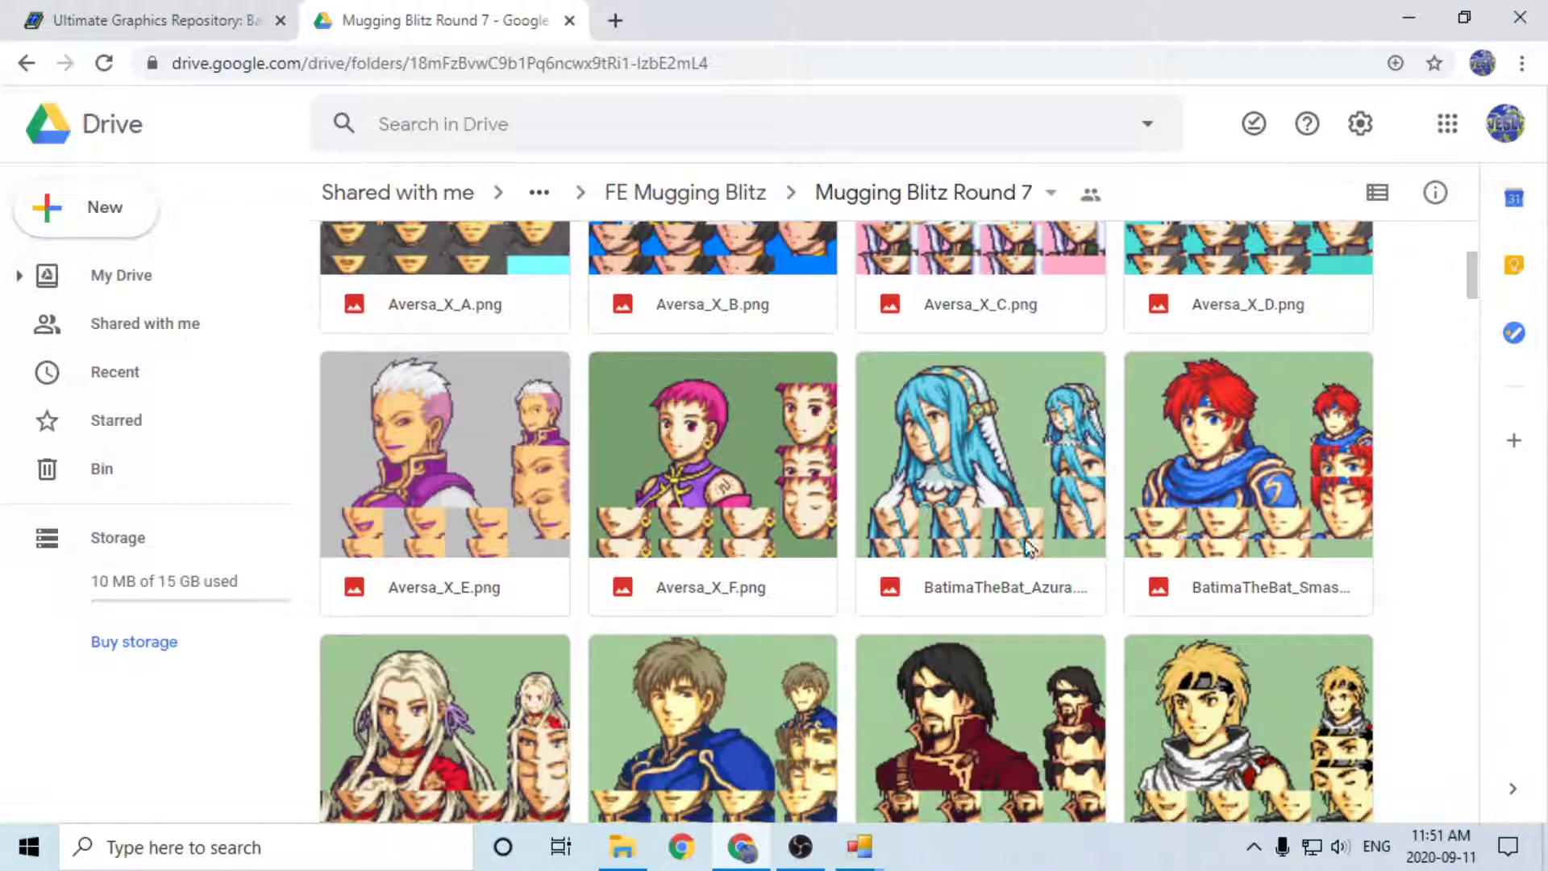
pyautogui.scroll(-3, 662, 533)
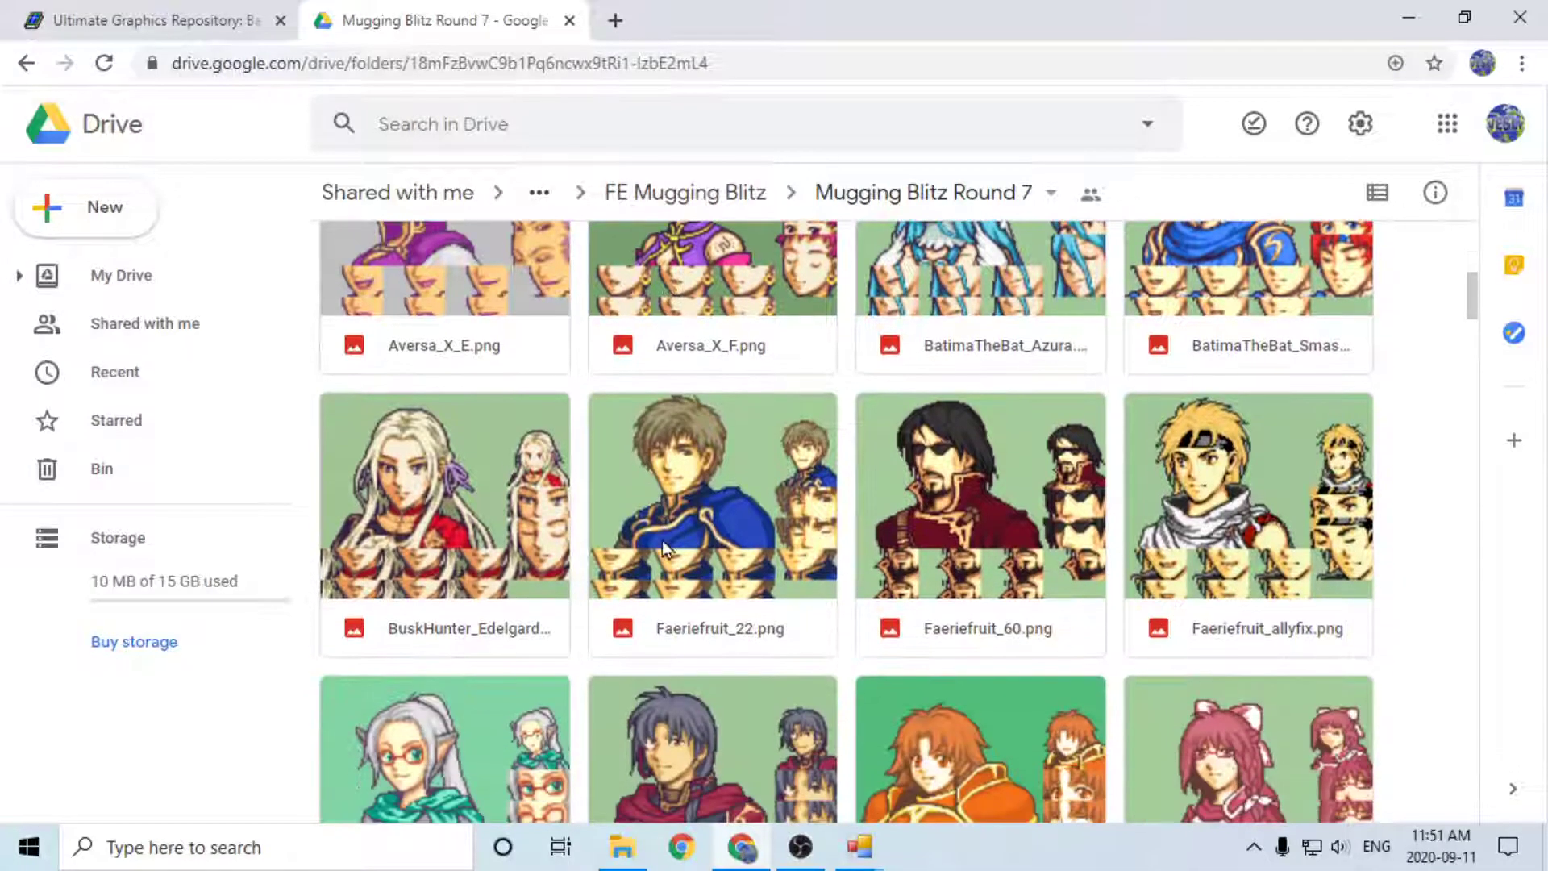
pyautogui.click(959, 573)
pyautogui.rightClick(1004, 549)
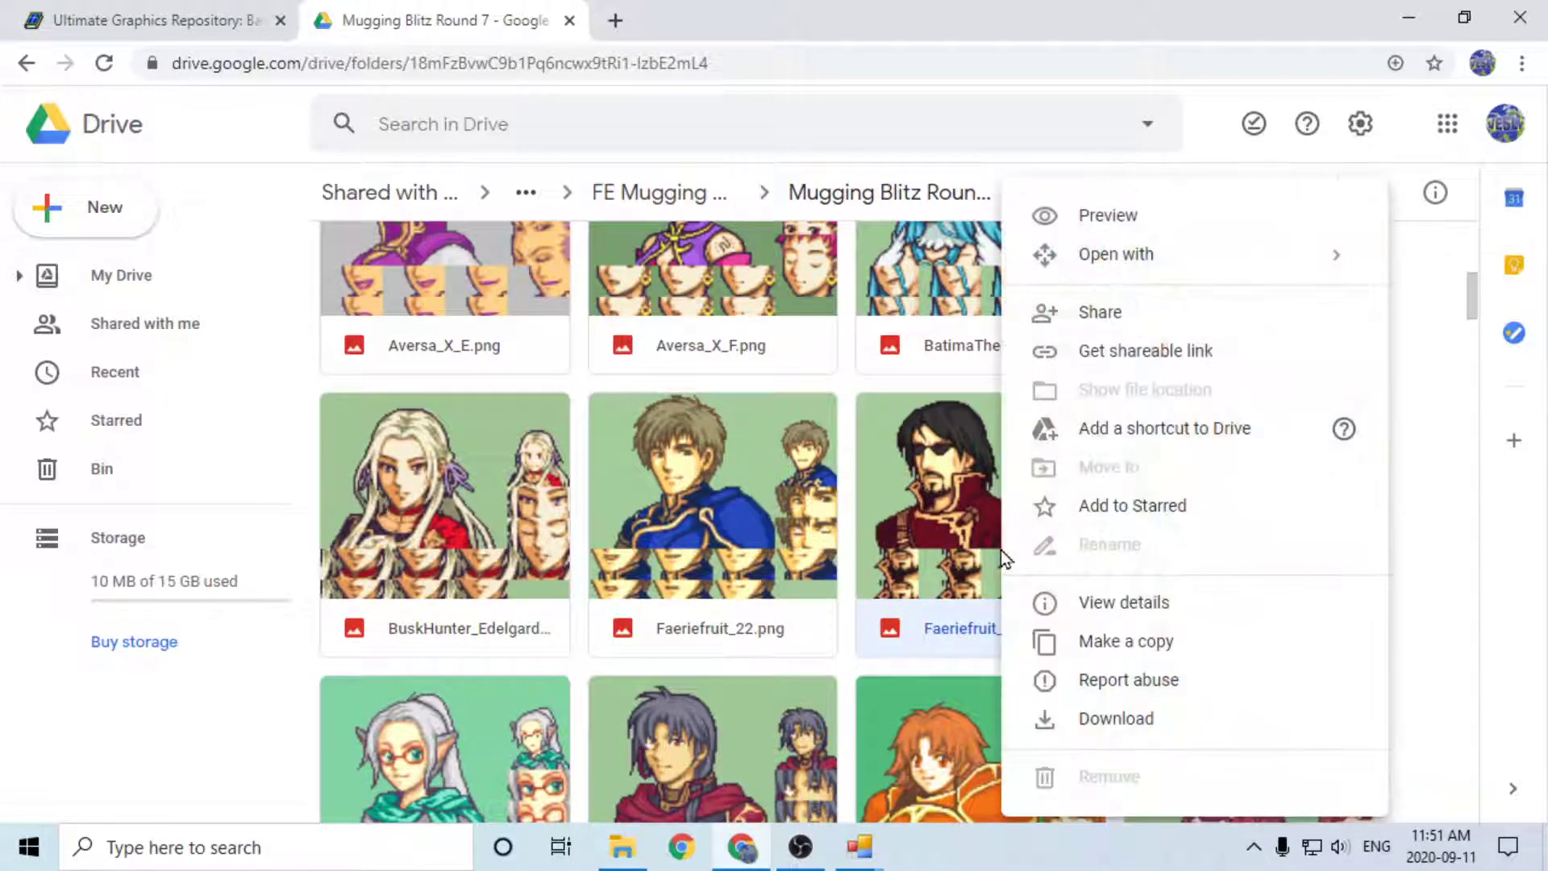
pyautogui.click(1105, 719)
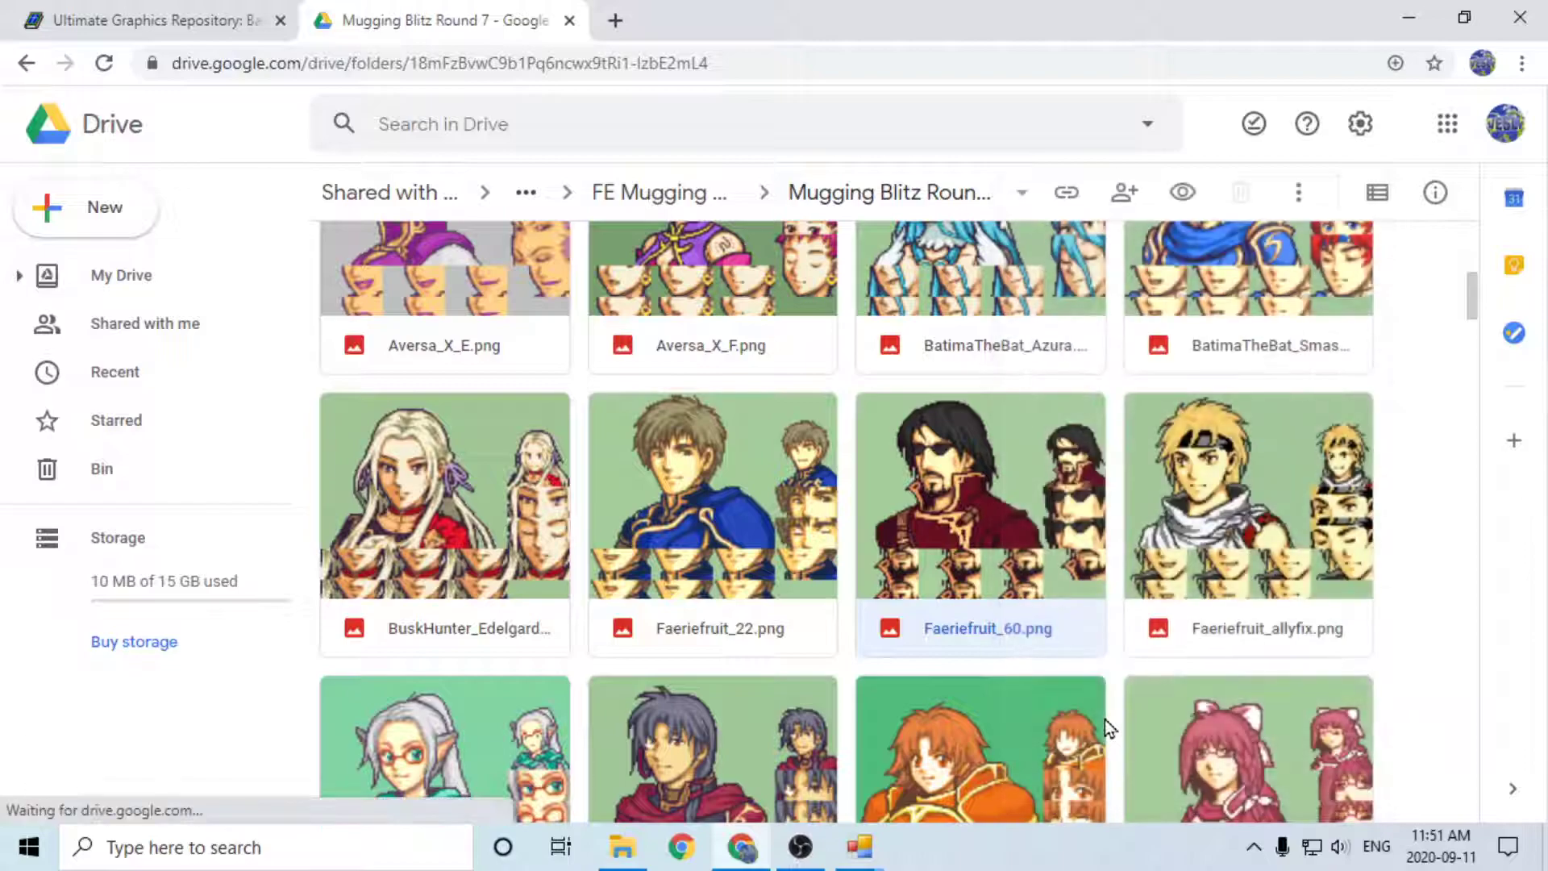
# Step: Download the purple-haired portrait Faeriefruit_Trivver.png from the same Drive folder
pyautogui.scroll(-7, 969, 510)
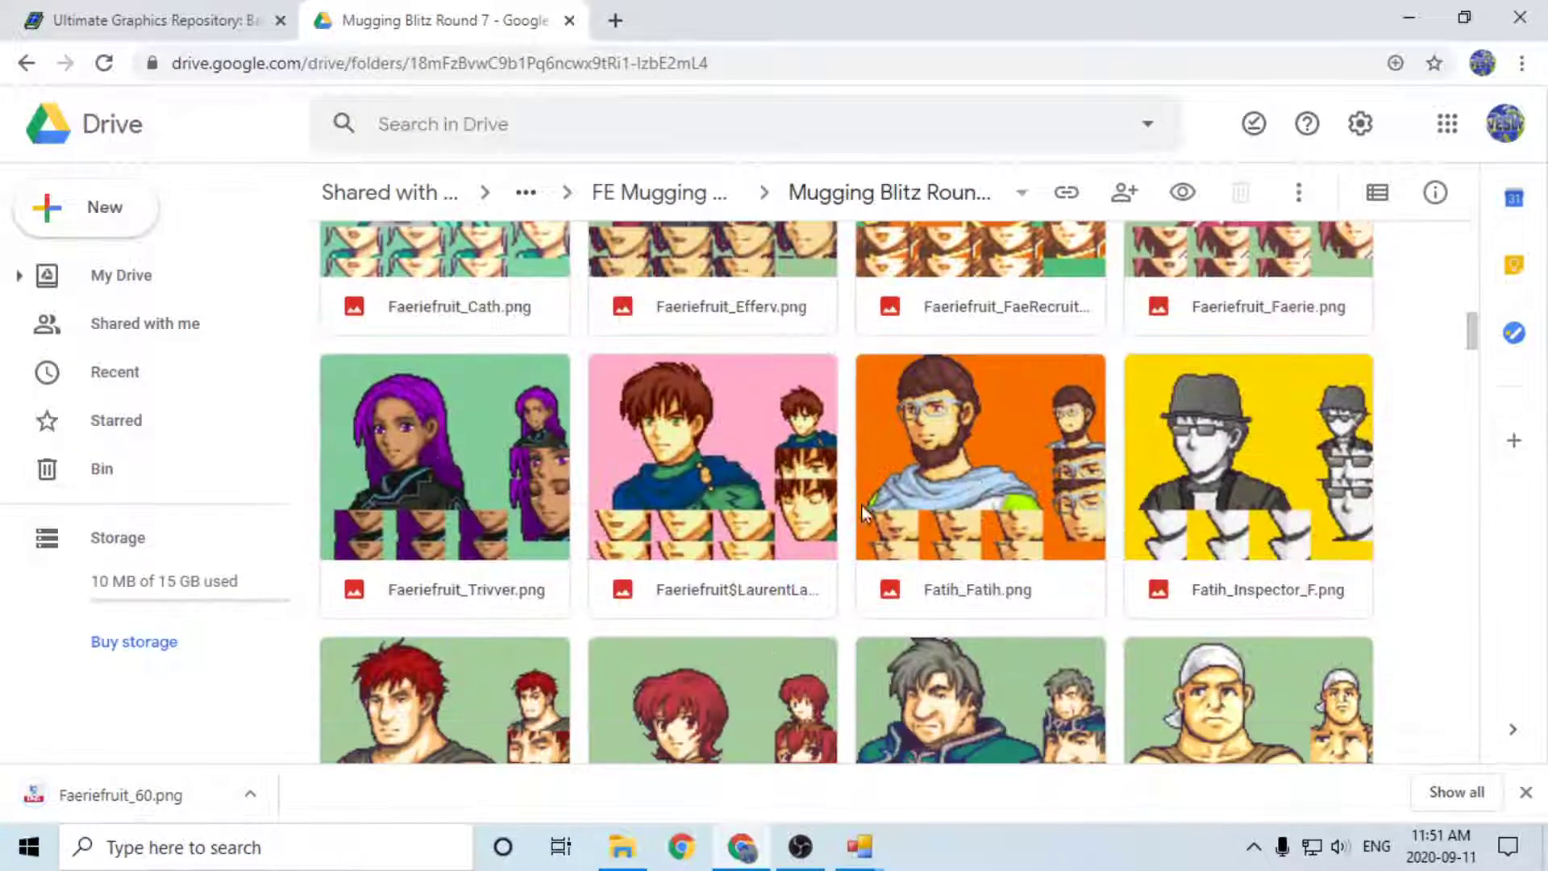
pyautogui.scroll(-2, 507, 551)
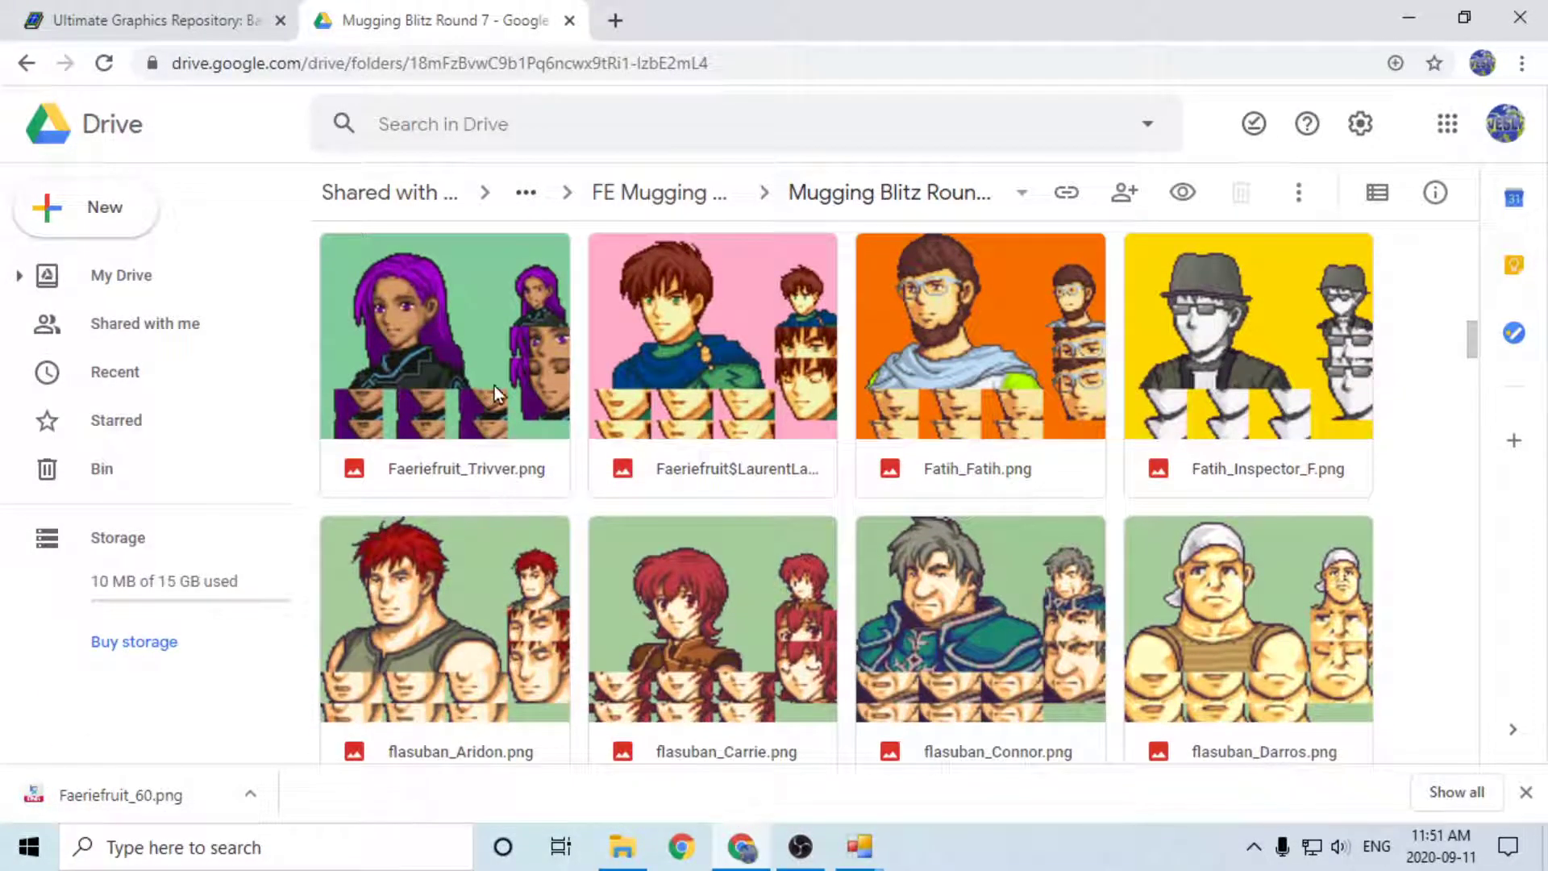
pyautogui.rightClick(495, 386)
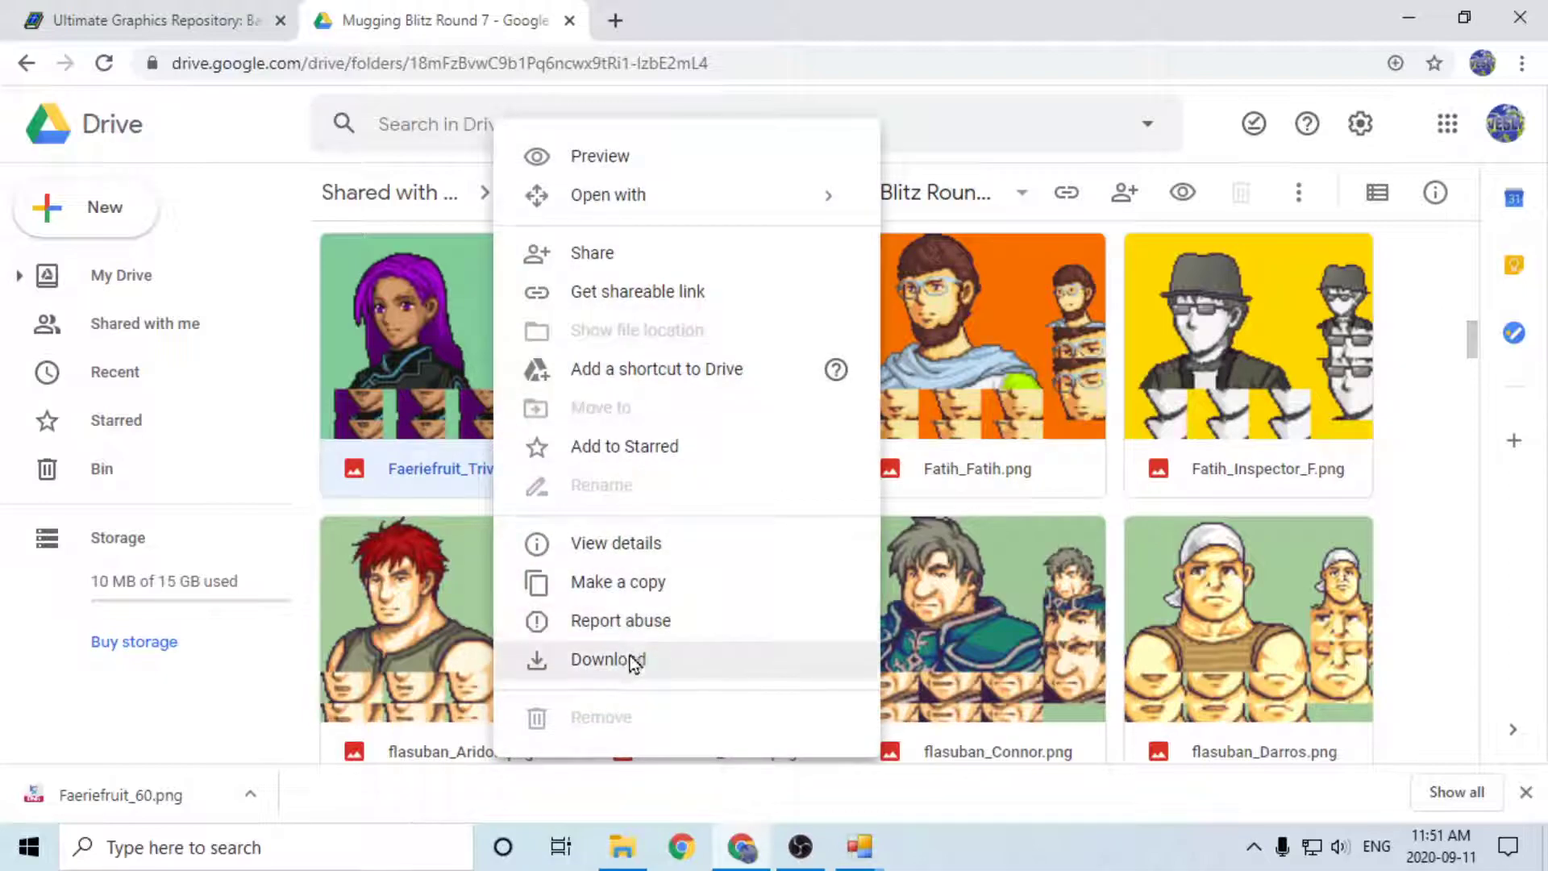
pyautogui.click(633, 662)
pyautogui.scroll(-6, 1000, 500)
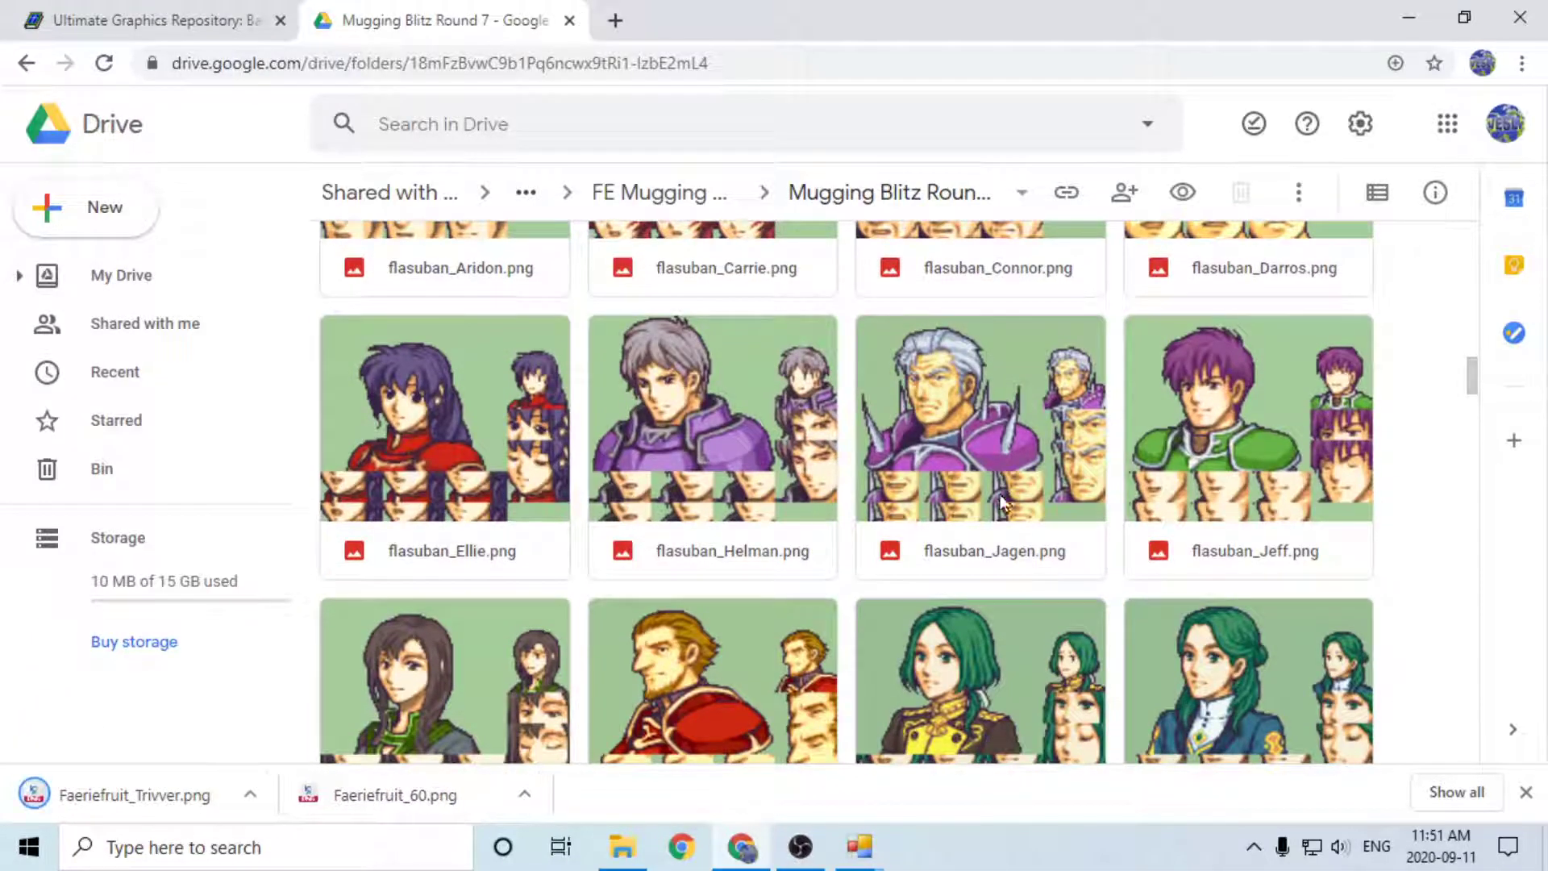
pyautogui.scroll(-7, 975, 456)
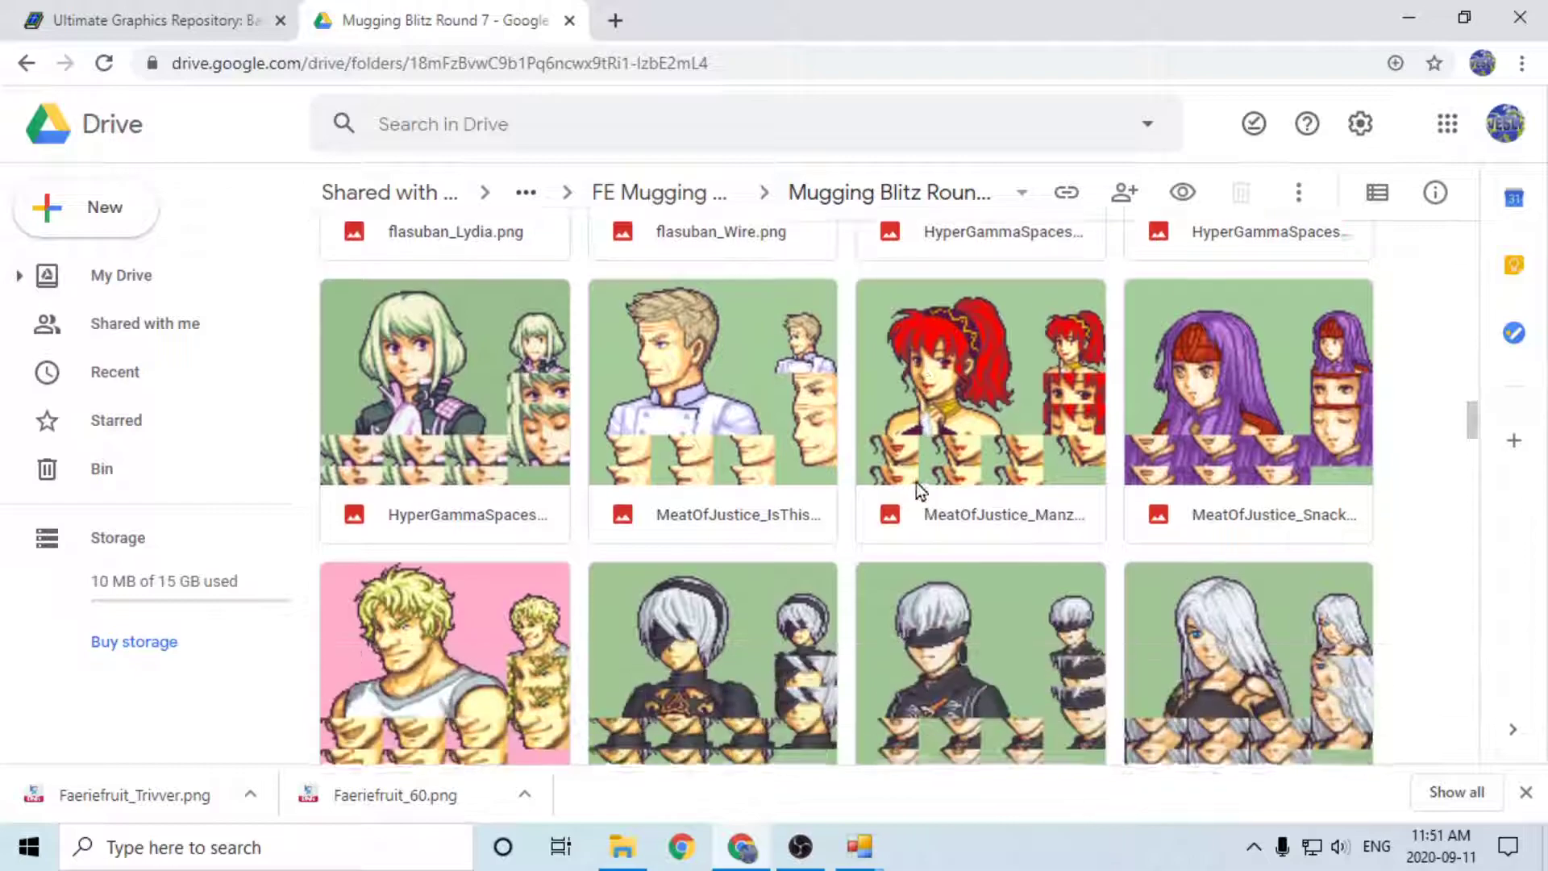
pyautogui.scroll(-4, 806, 492)
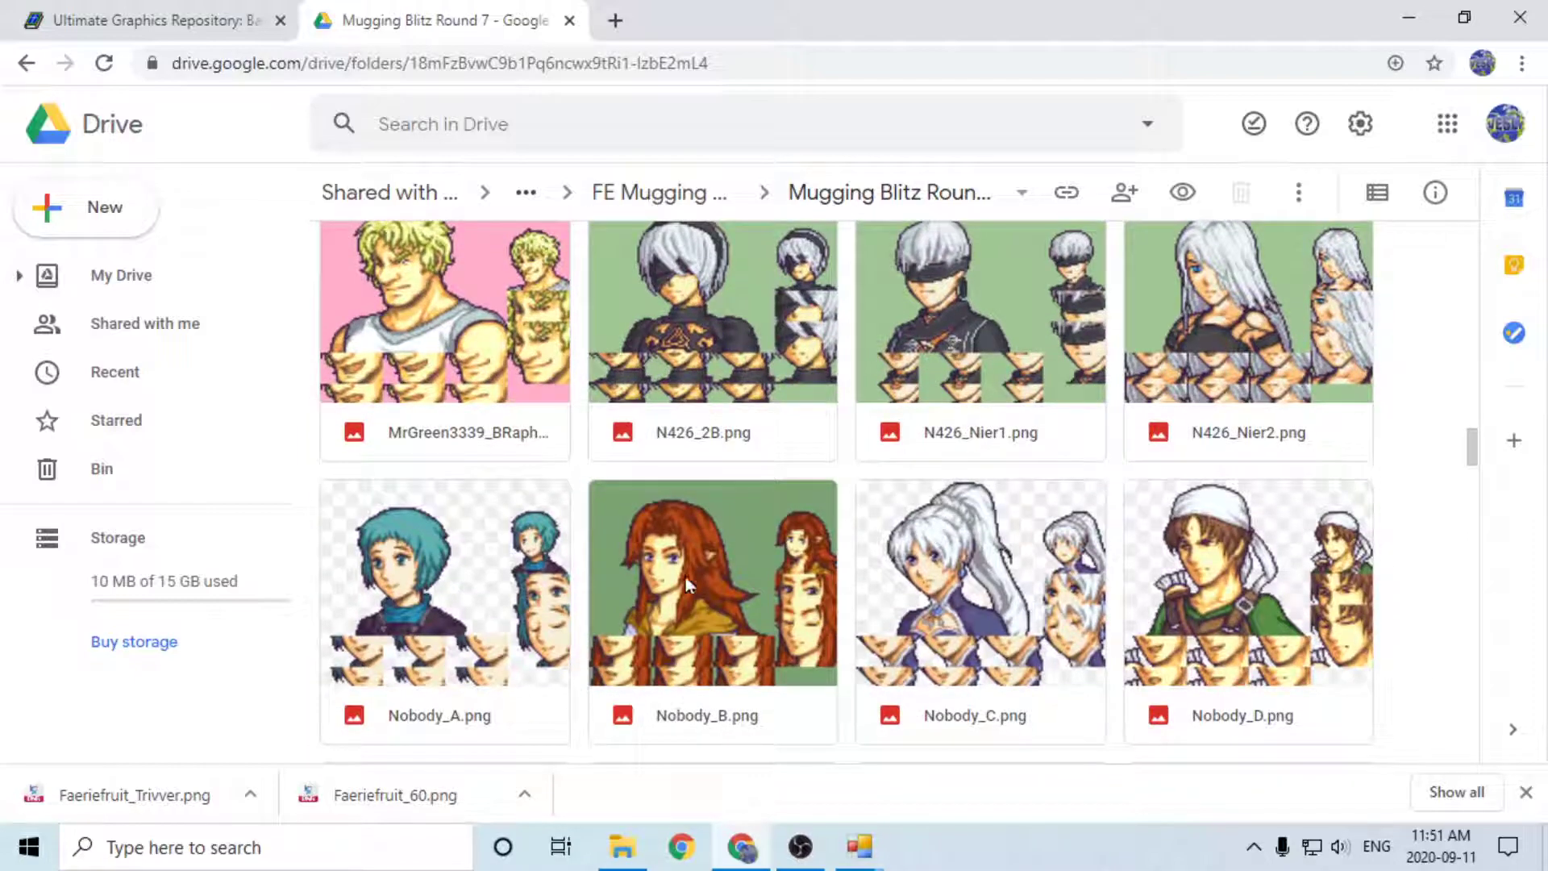
pyautogui.rightClick(447, 341)
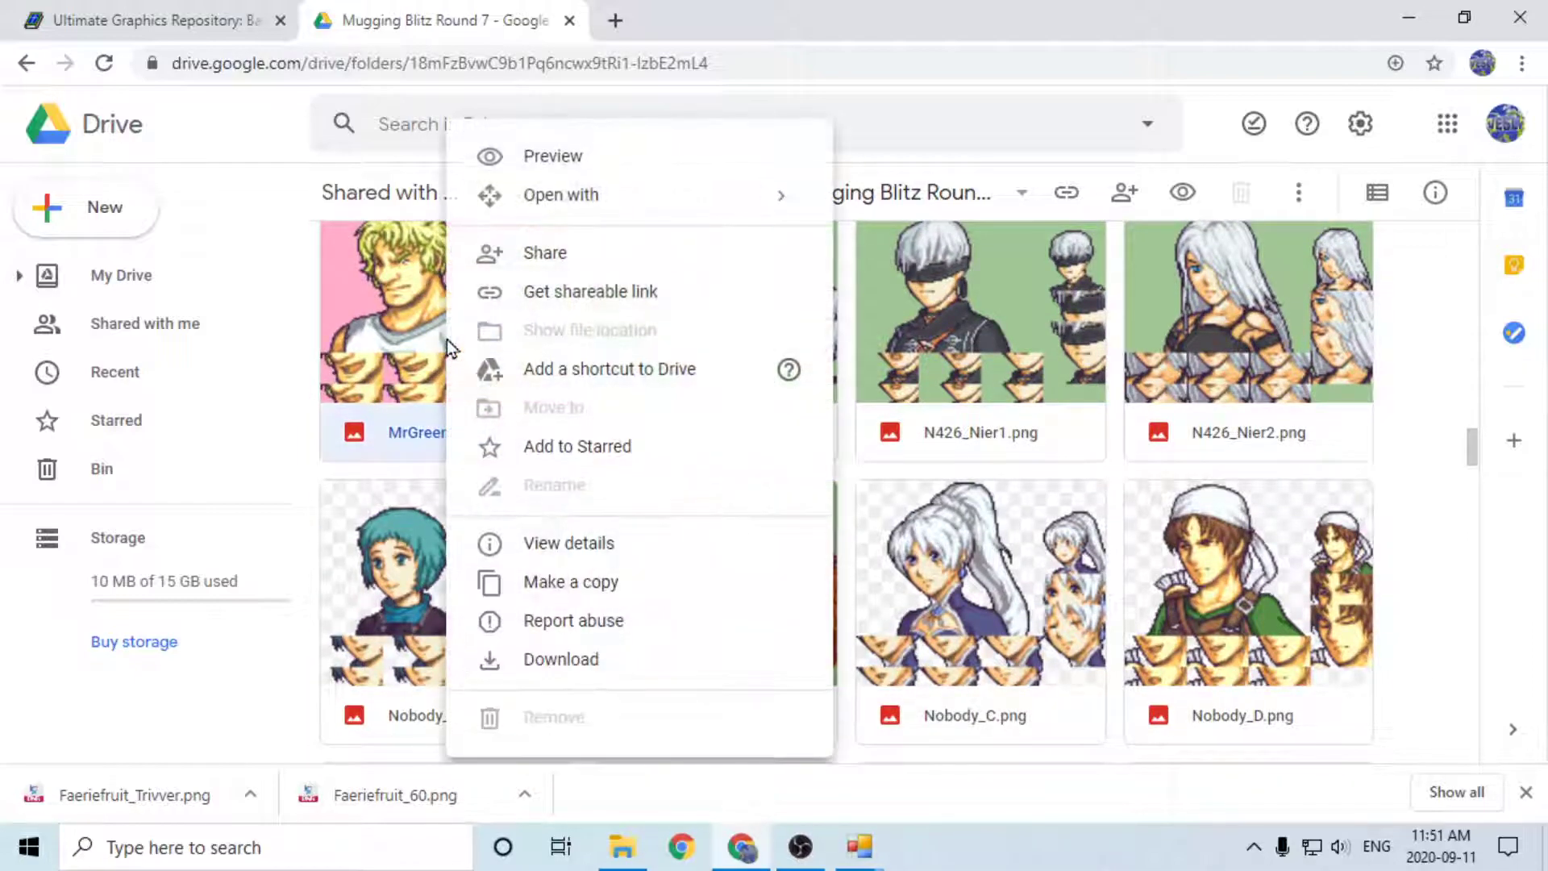
pyautogui.click(560, 660)
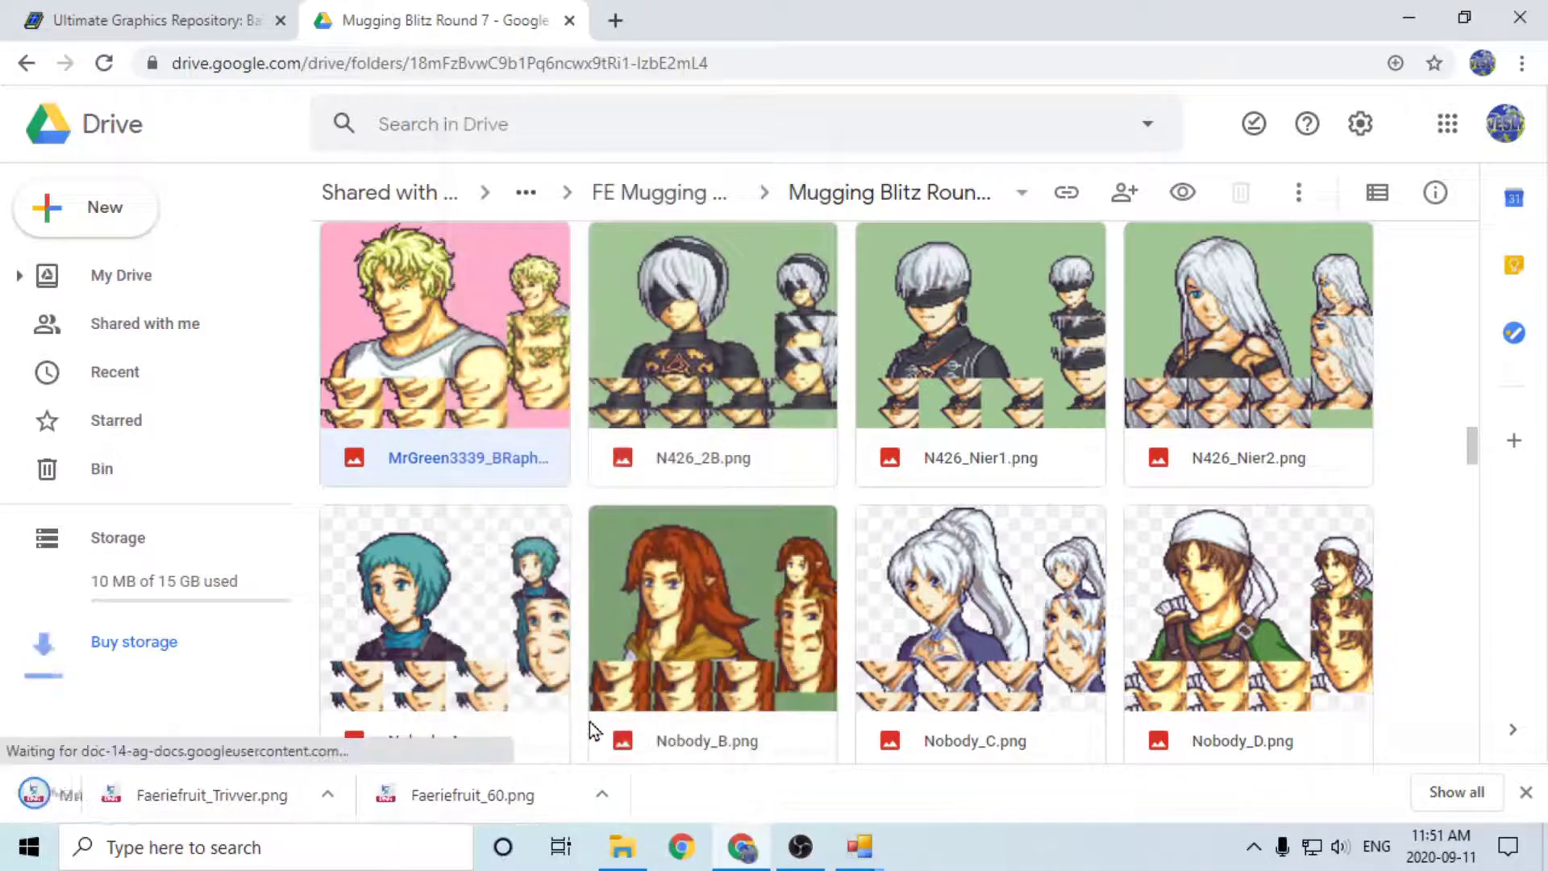
# Step: Transfer the three downloaded portrait PNGs from the Downloads folder into the My Hack folder
pyautogui.rightClick(635, 792)
pyautogui.click(700, 730)
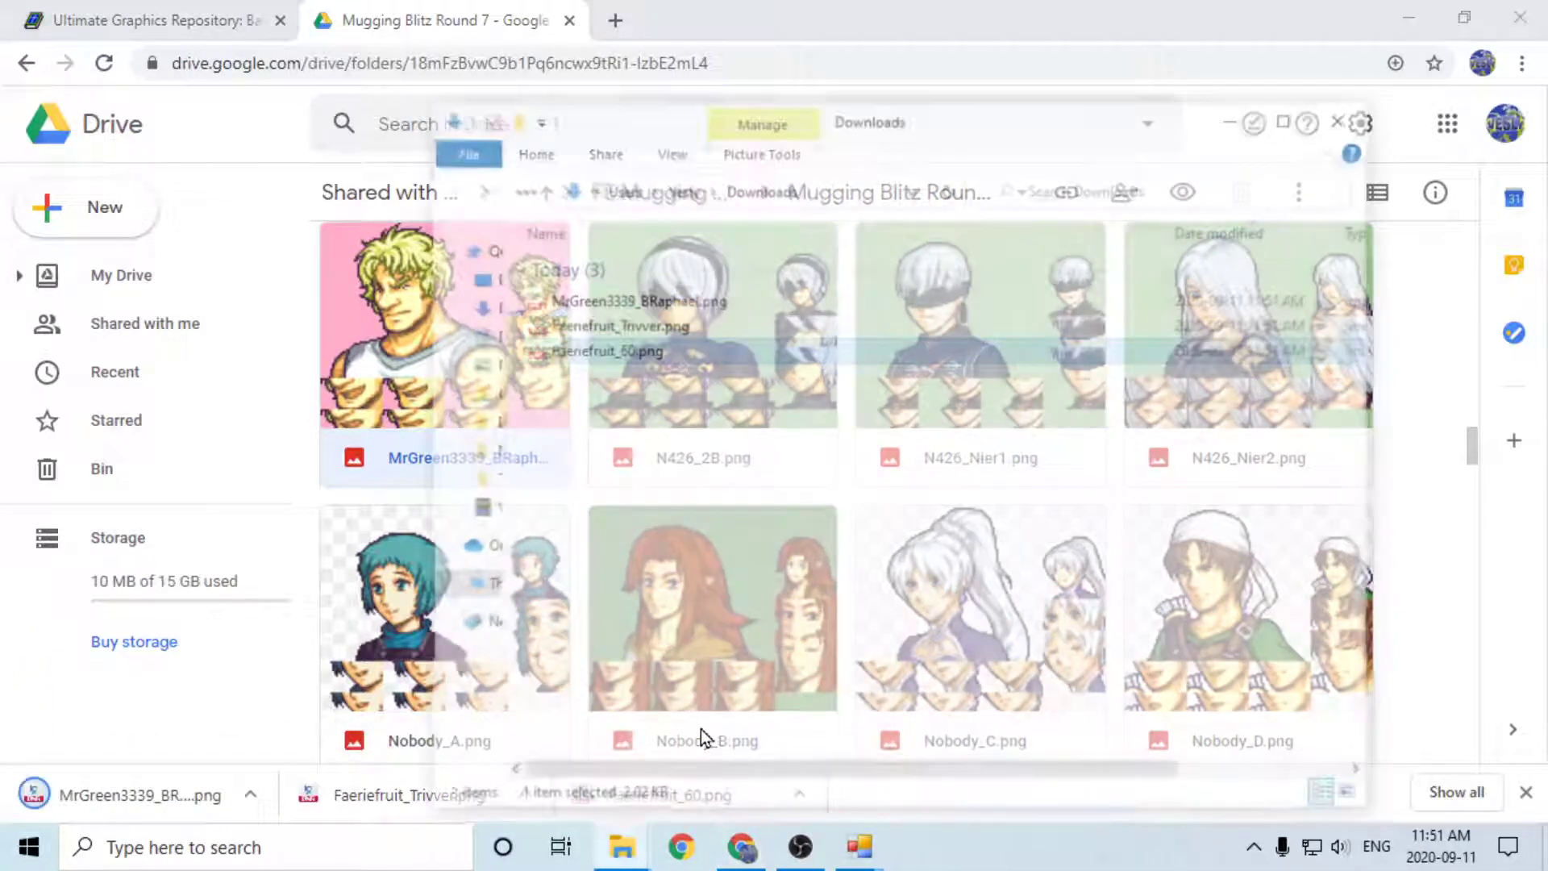
pyautogui.moveTo(796, 460); pyautogui.dragTo(750, 292)
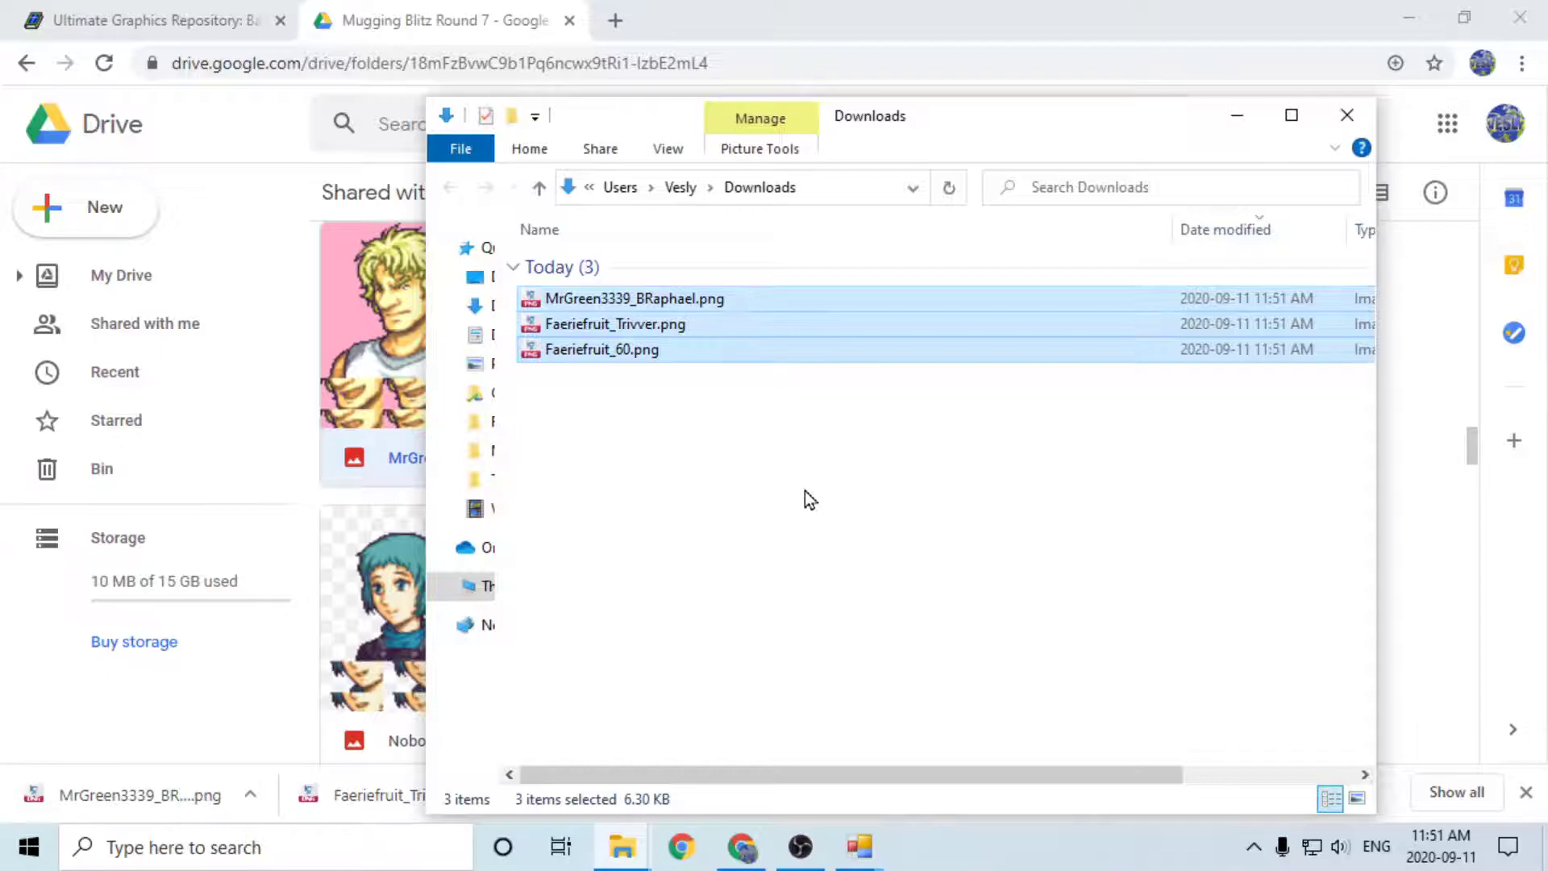
pyautogui.click(1347, 114)
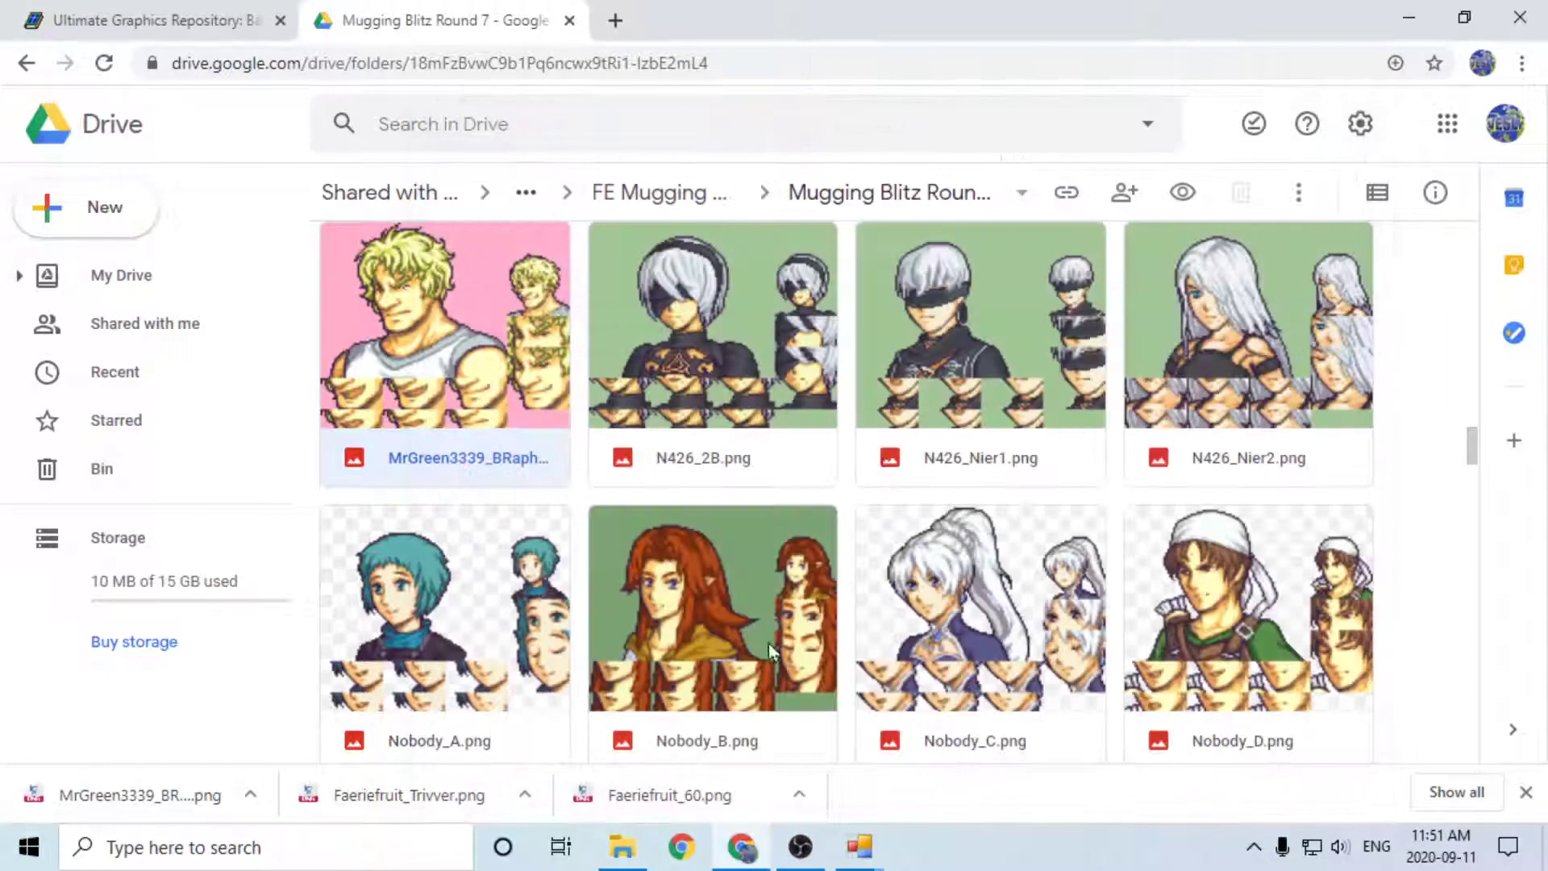
pyautogui.click(622, 846)
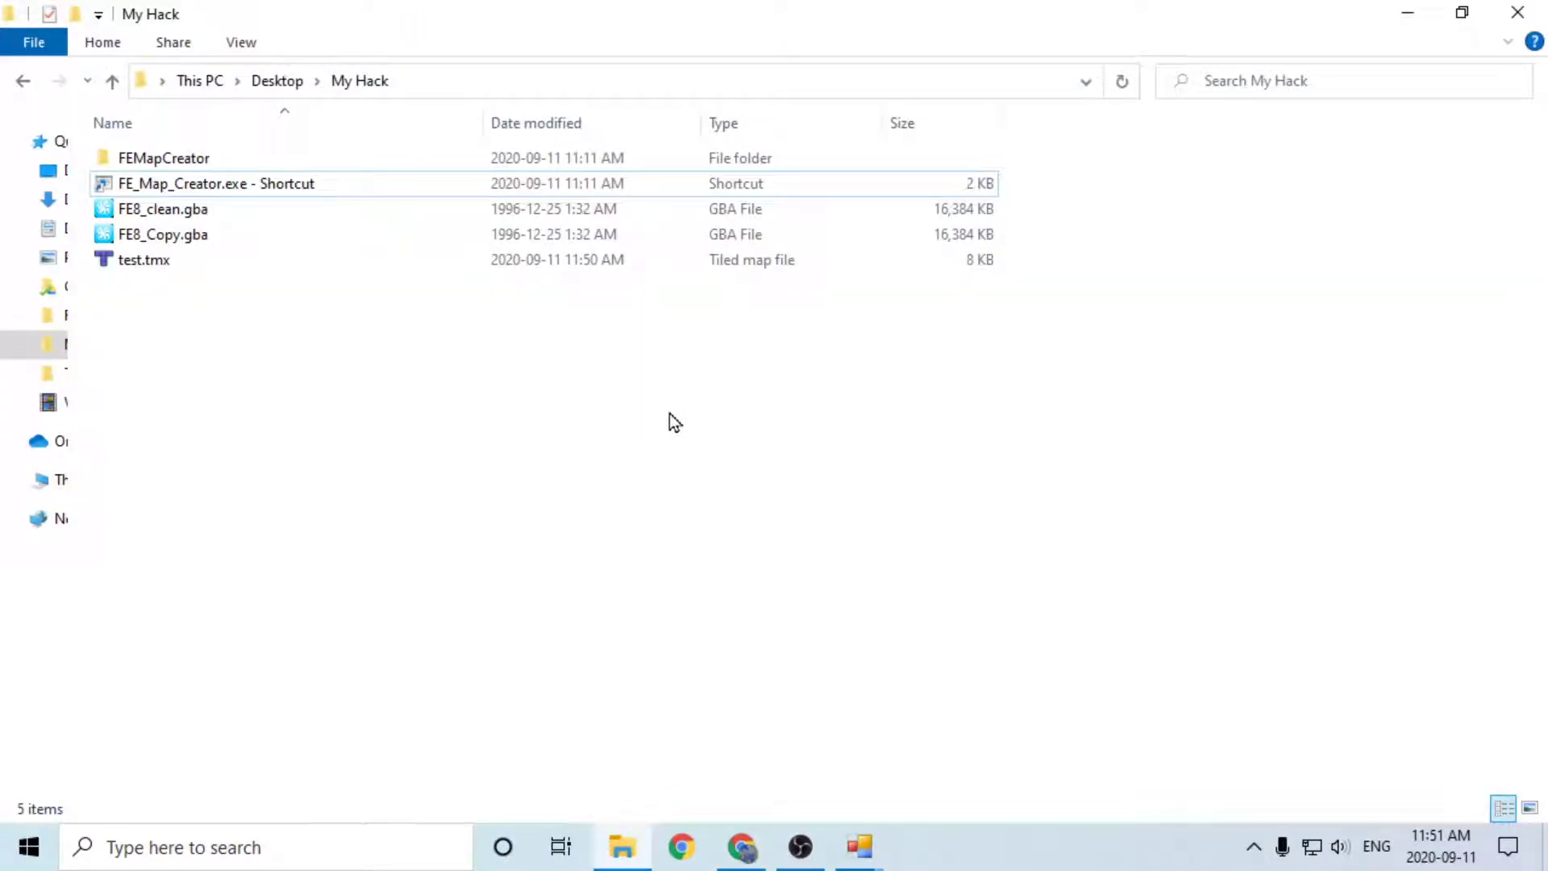
pyautogui.hotkey('ctrl', 'v')
pyautogui.click(611, 531)
pyautogui.click(1408, 13)
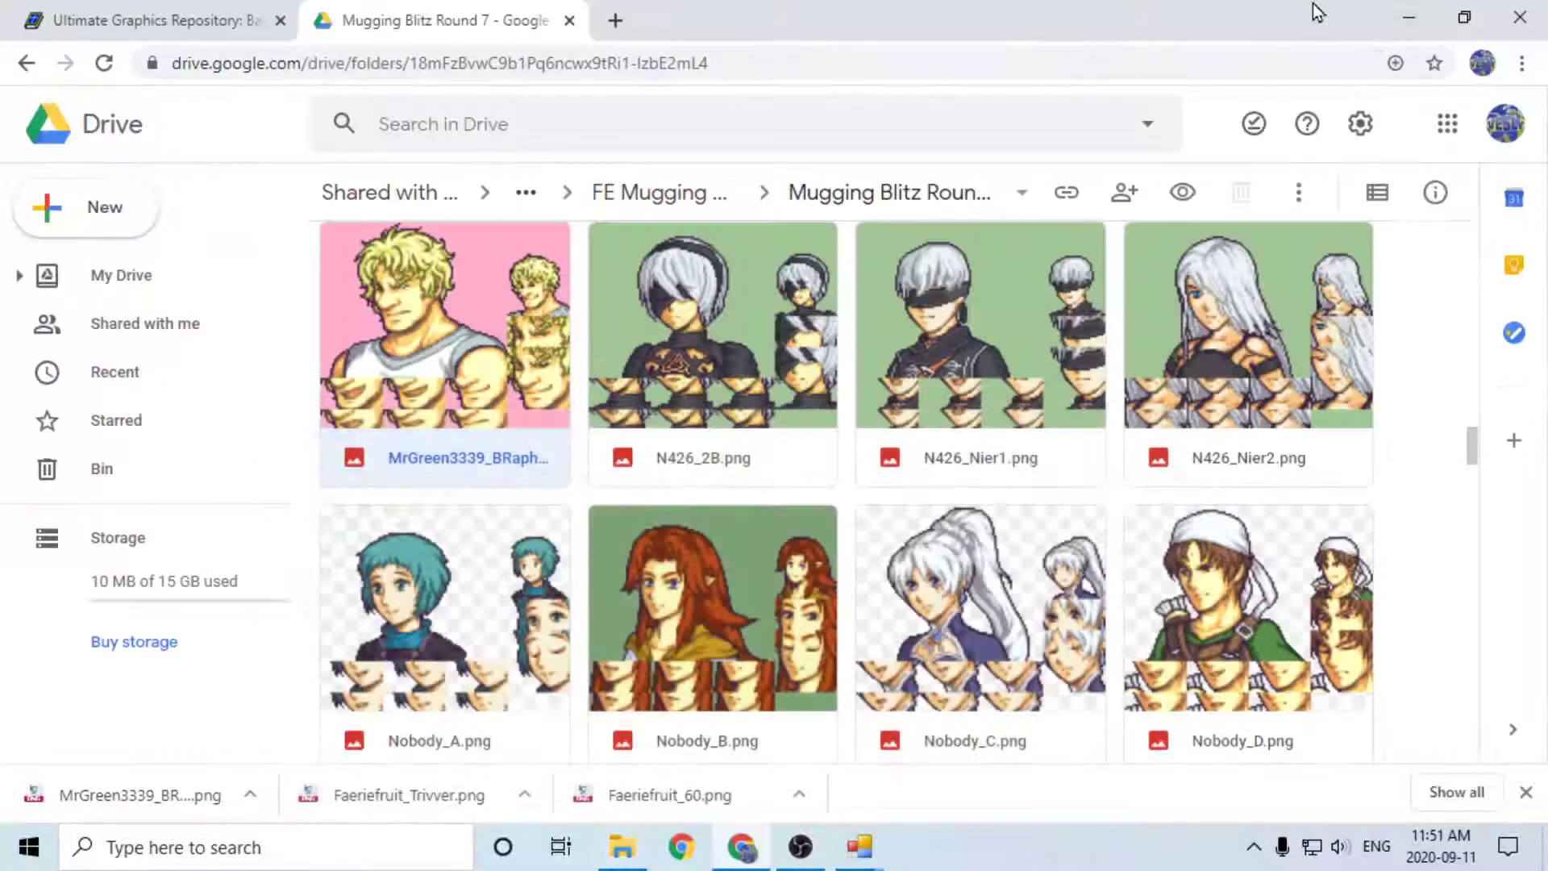
# Step: Switch back to FEBuilderGBA's Character Editor, open Eirika's portrait in the Portrait Editor and arrange the windows so the import option is visible
pyautogui.moveTo(864, 848)
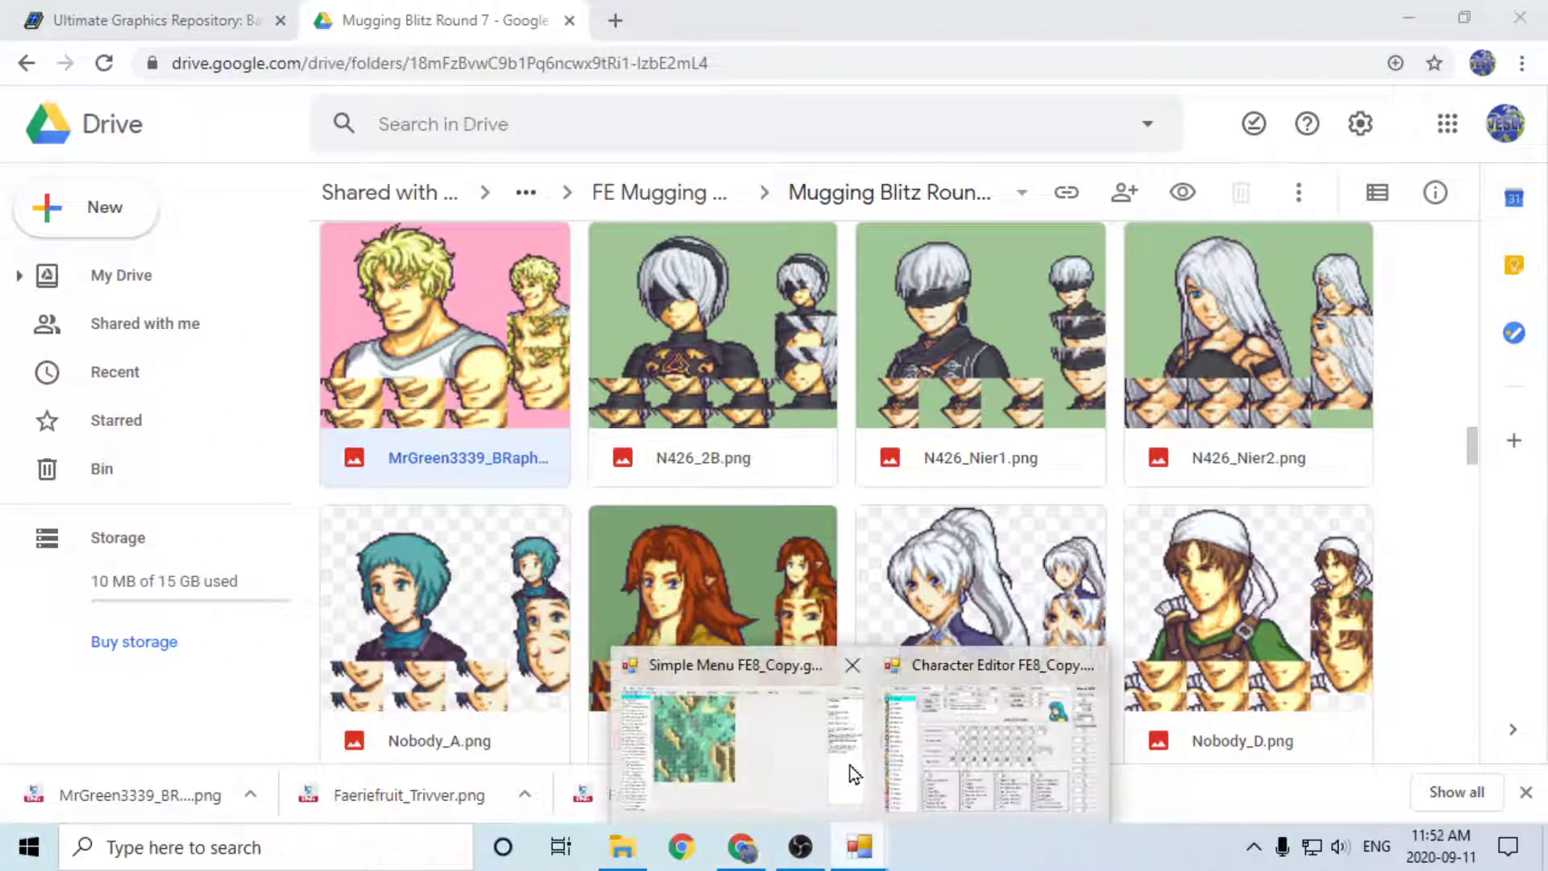
pyautogui.click(805, 763)
pyautogui.click(981, 763)
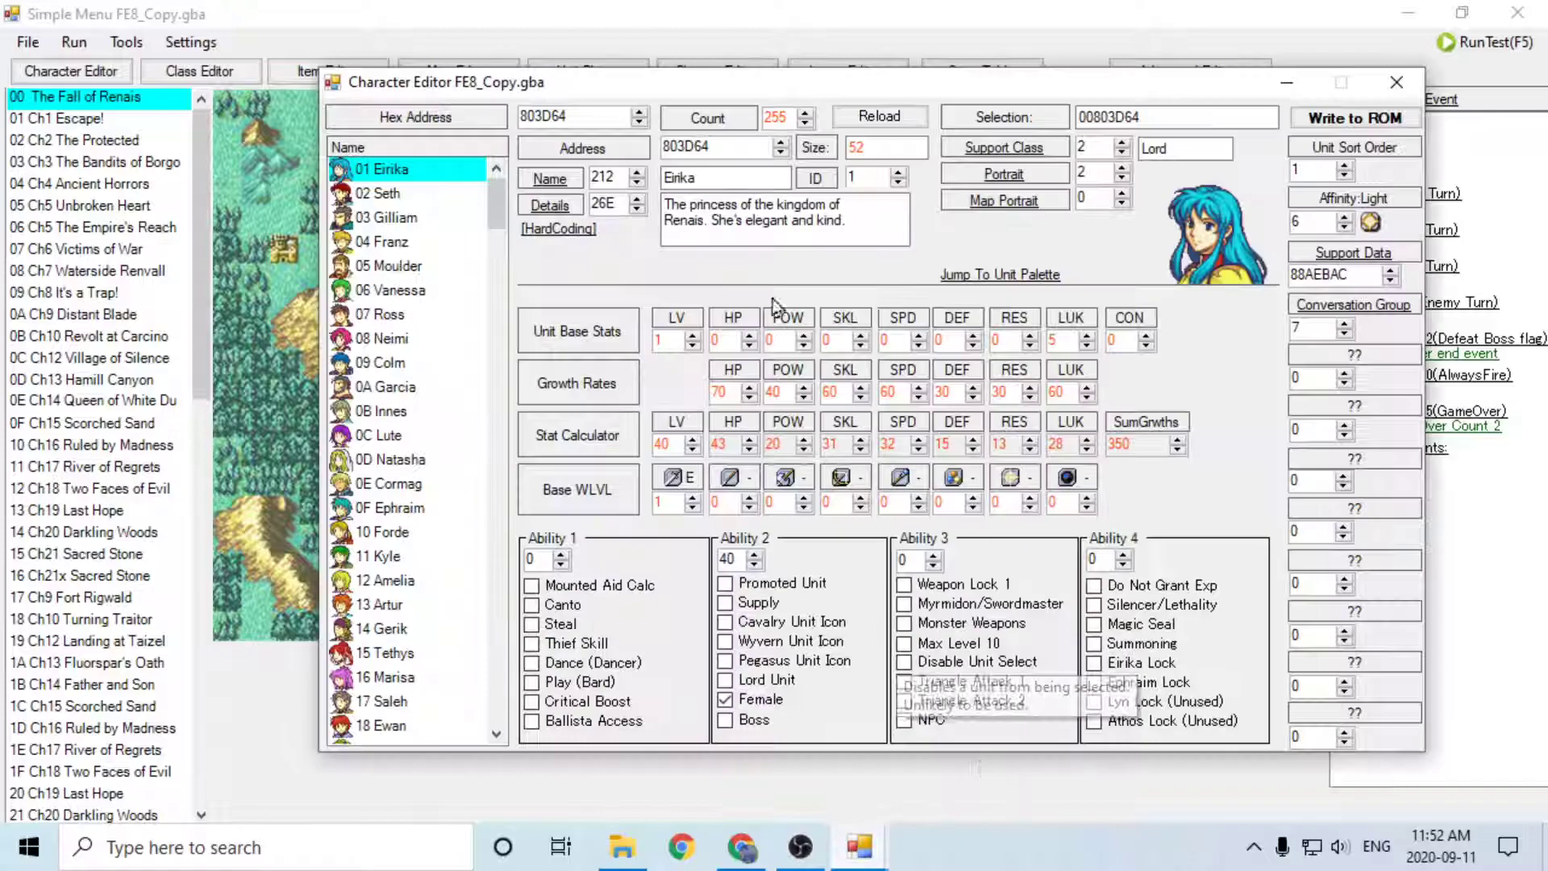
pyautogui.click(1071, 192)
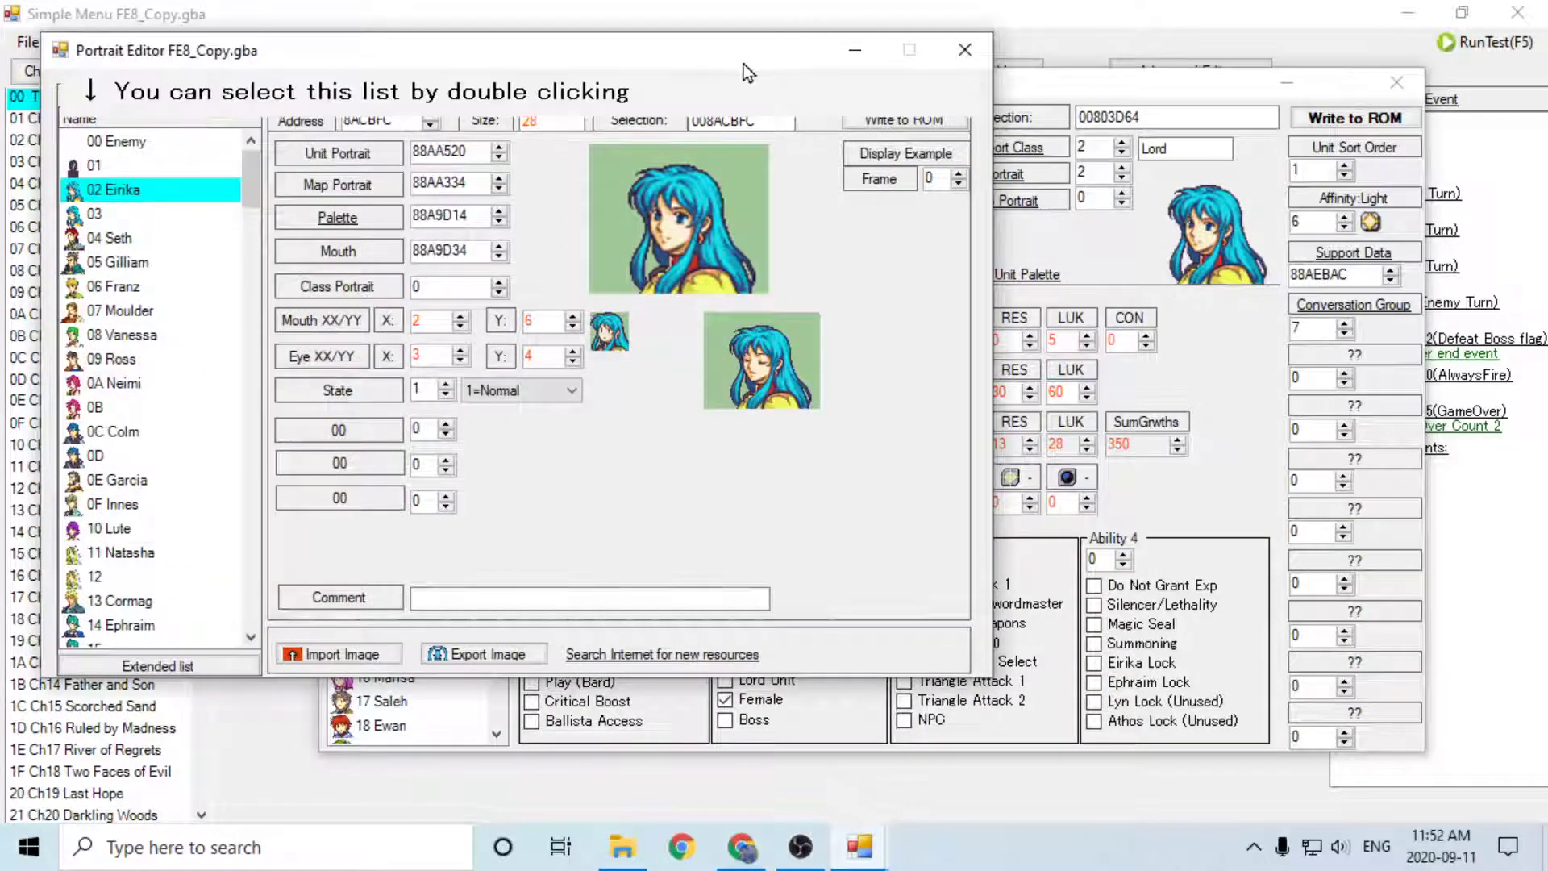
pyautogui.moveTo(744, 58); pyautogui.dragTo(1002, 262)
pyautogui.click(1225, 257)
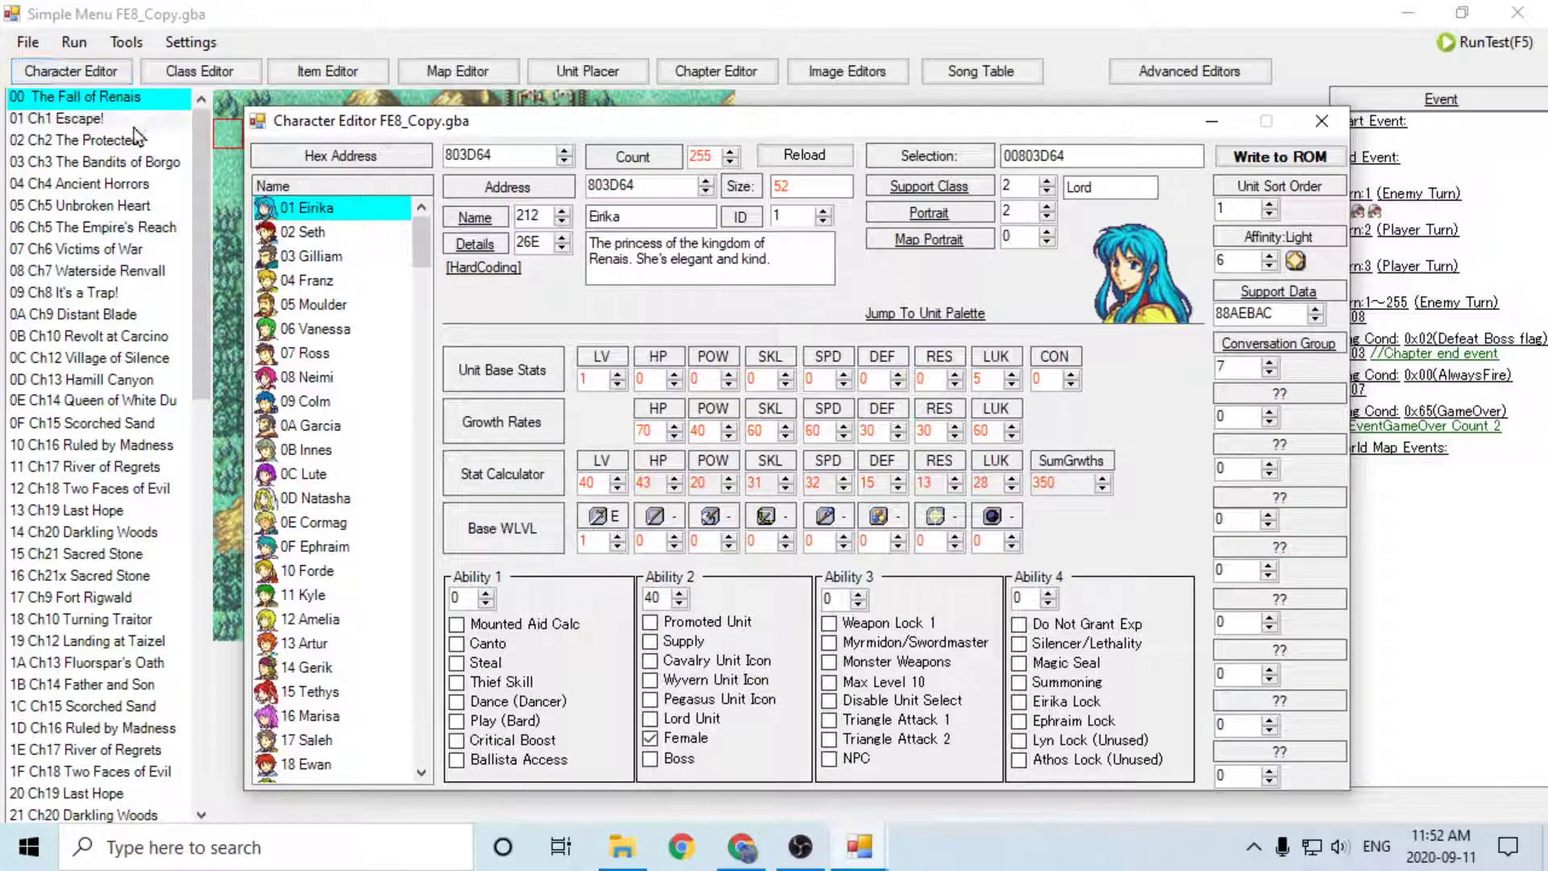
pyautogui.click(917, 211)
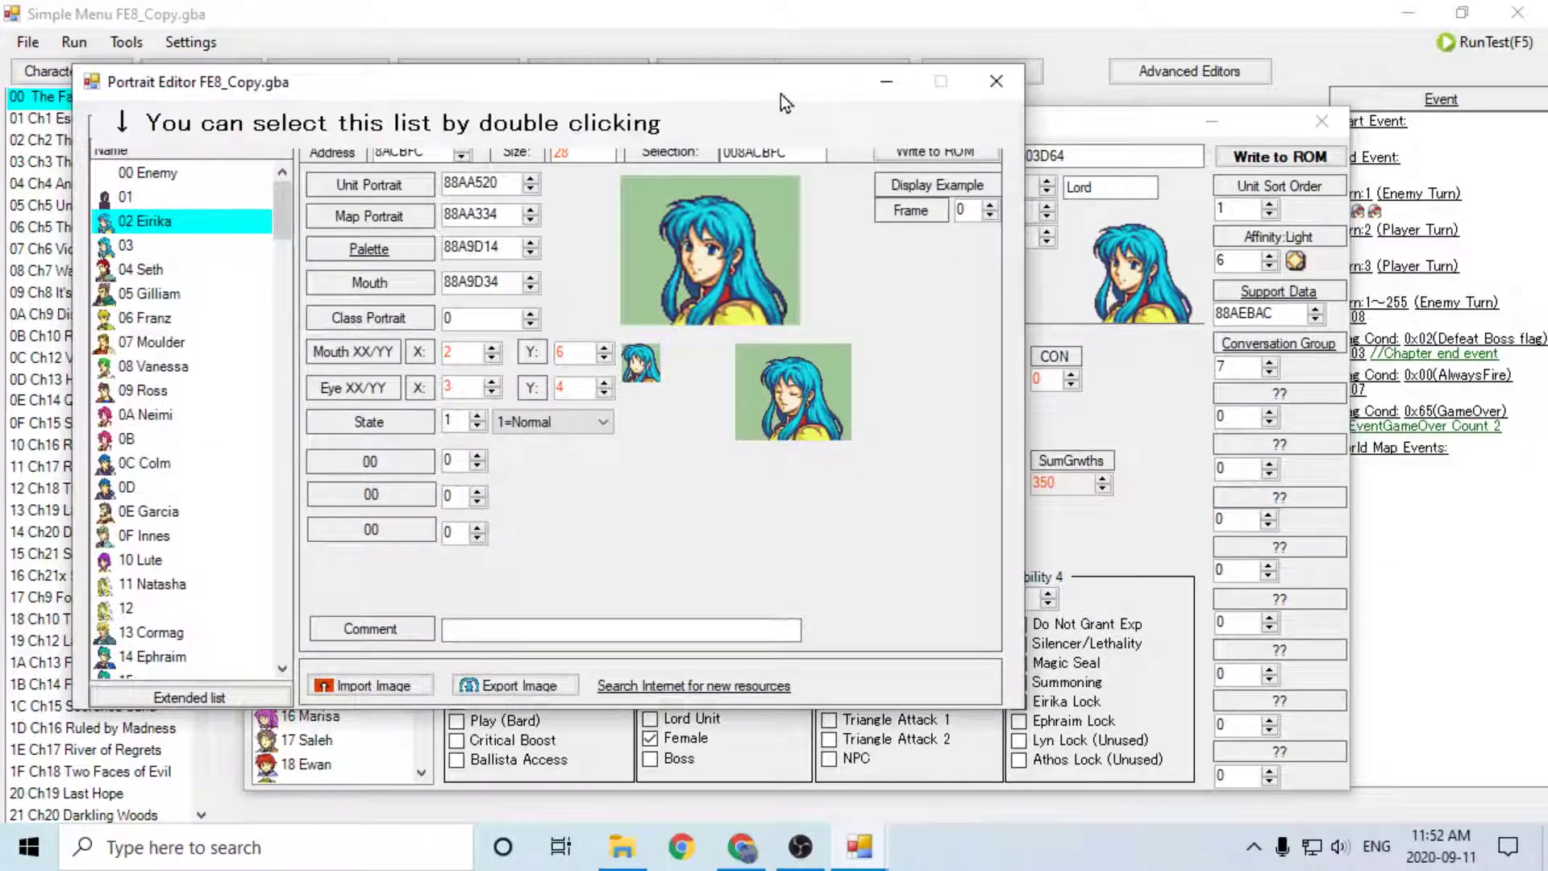
pyautogui.moveTo(780, 90); pyautogui.dragTo(1017, 354)
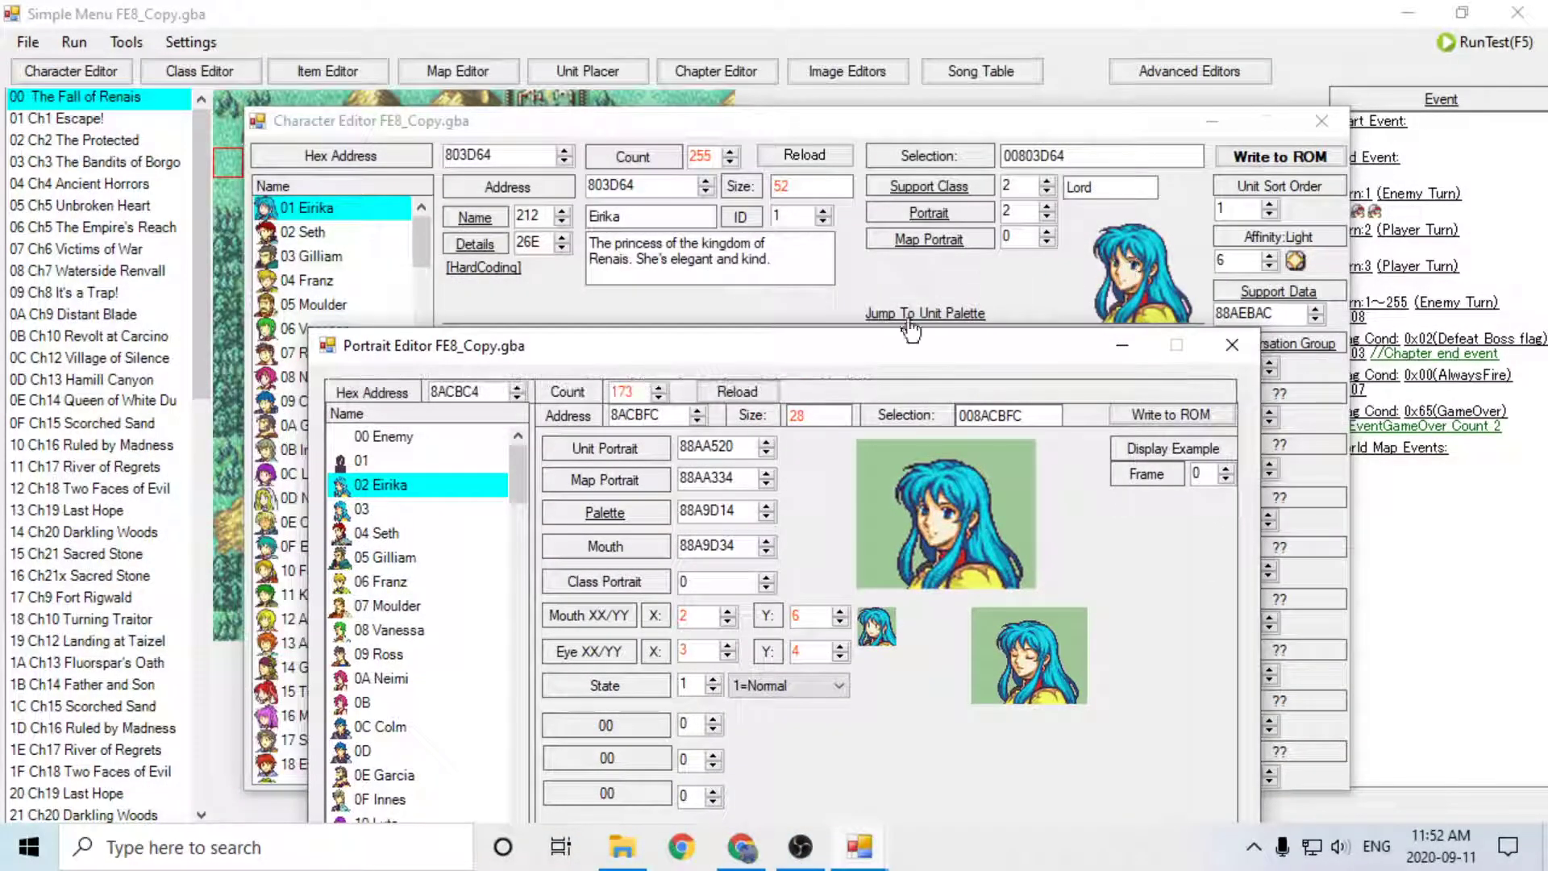
pyautogui.moveTo(859, 343); pyautogui.dragTo(921, 146)
# Step: Import Faeriefruit_Trivver.png as the portrait for 02 Eirika, choosing green palette color No.12 as the transparent background
pyautogui.click(669, 751)
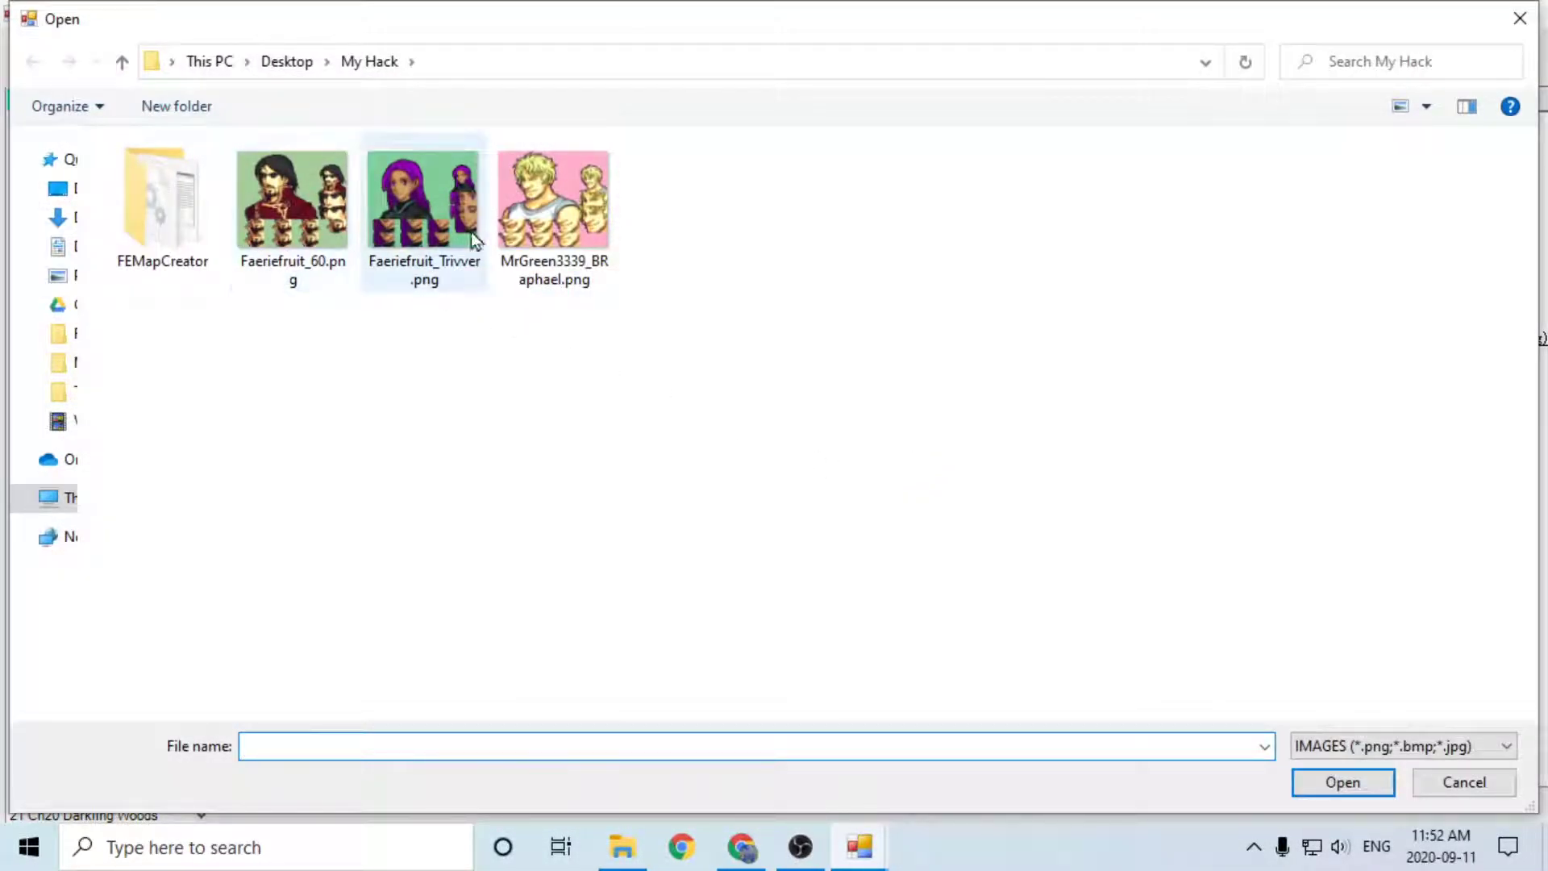
pyautogui.doubleClick(424, 216)
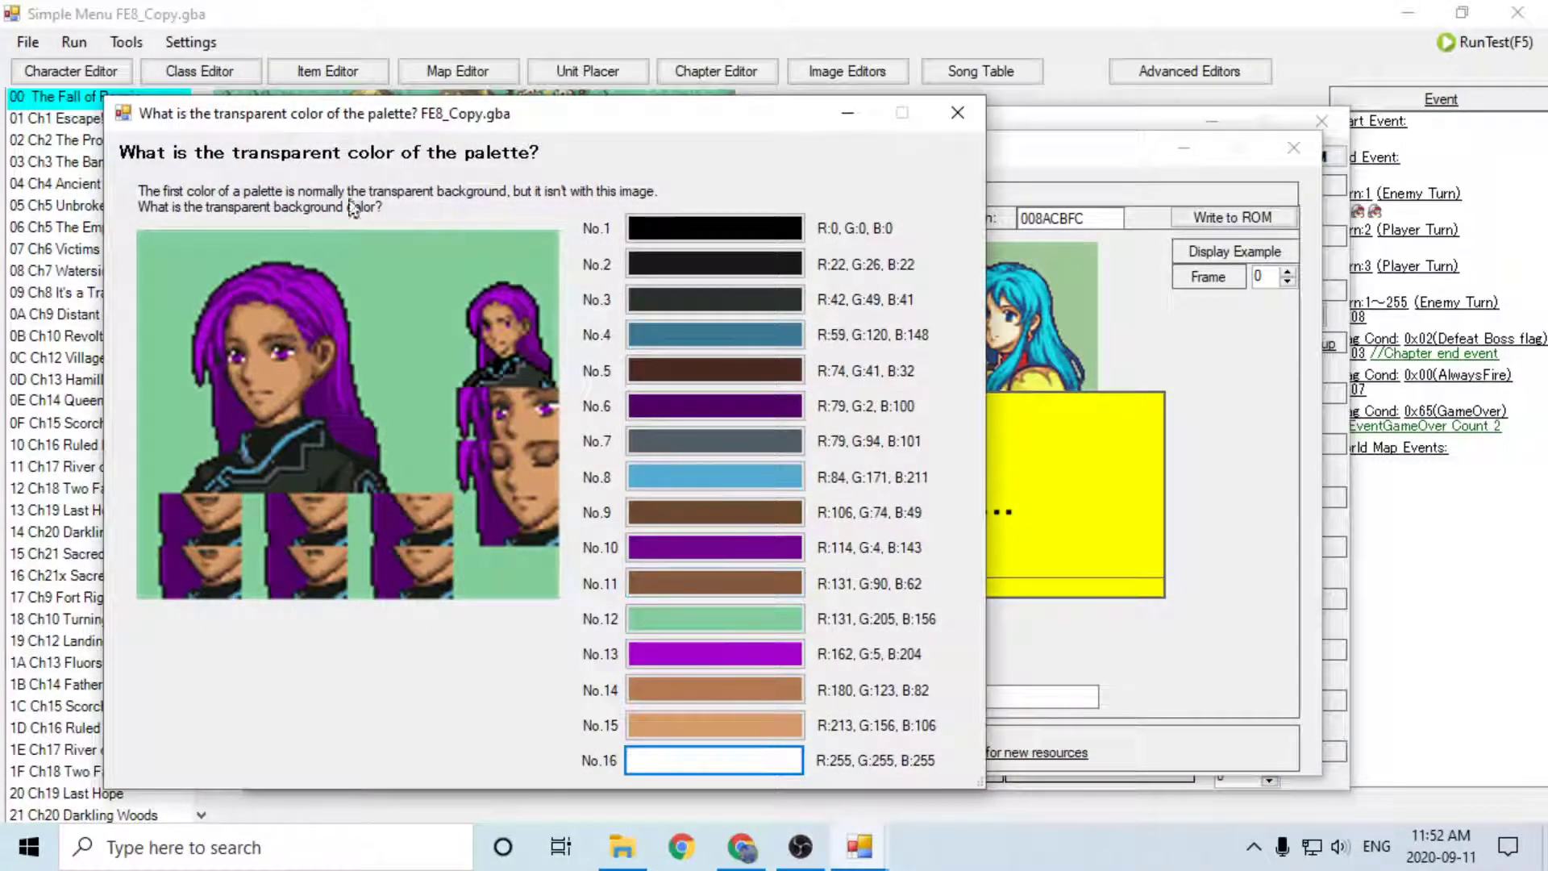
pyautogui.moveTo(481, 122); pyautogui.dragTo(751, 140)
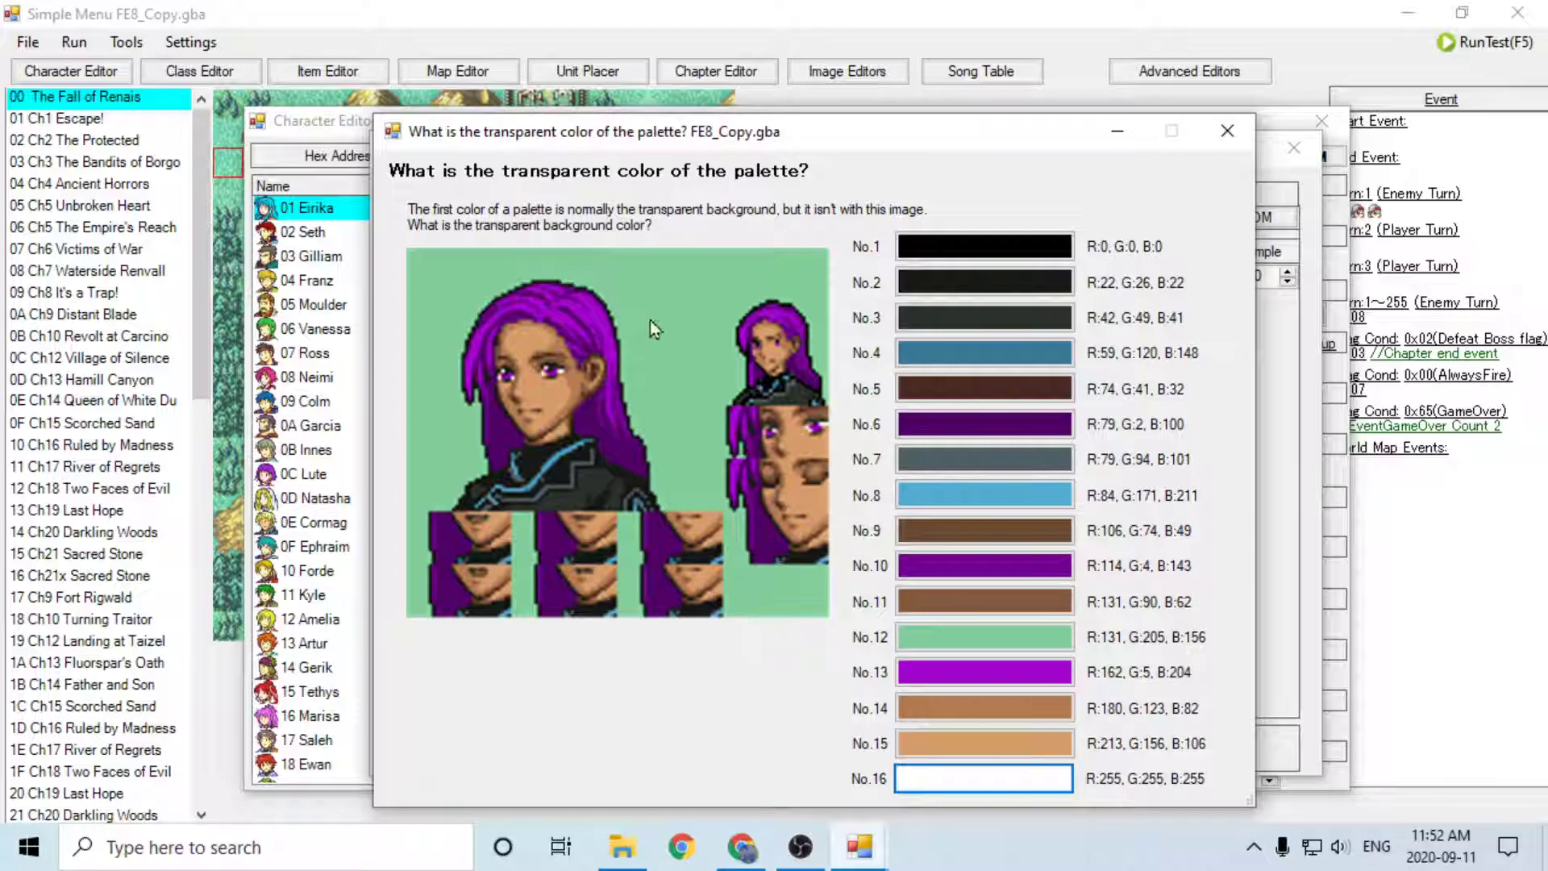
pyautogui.click(973, 650)
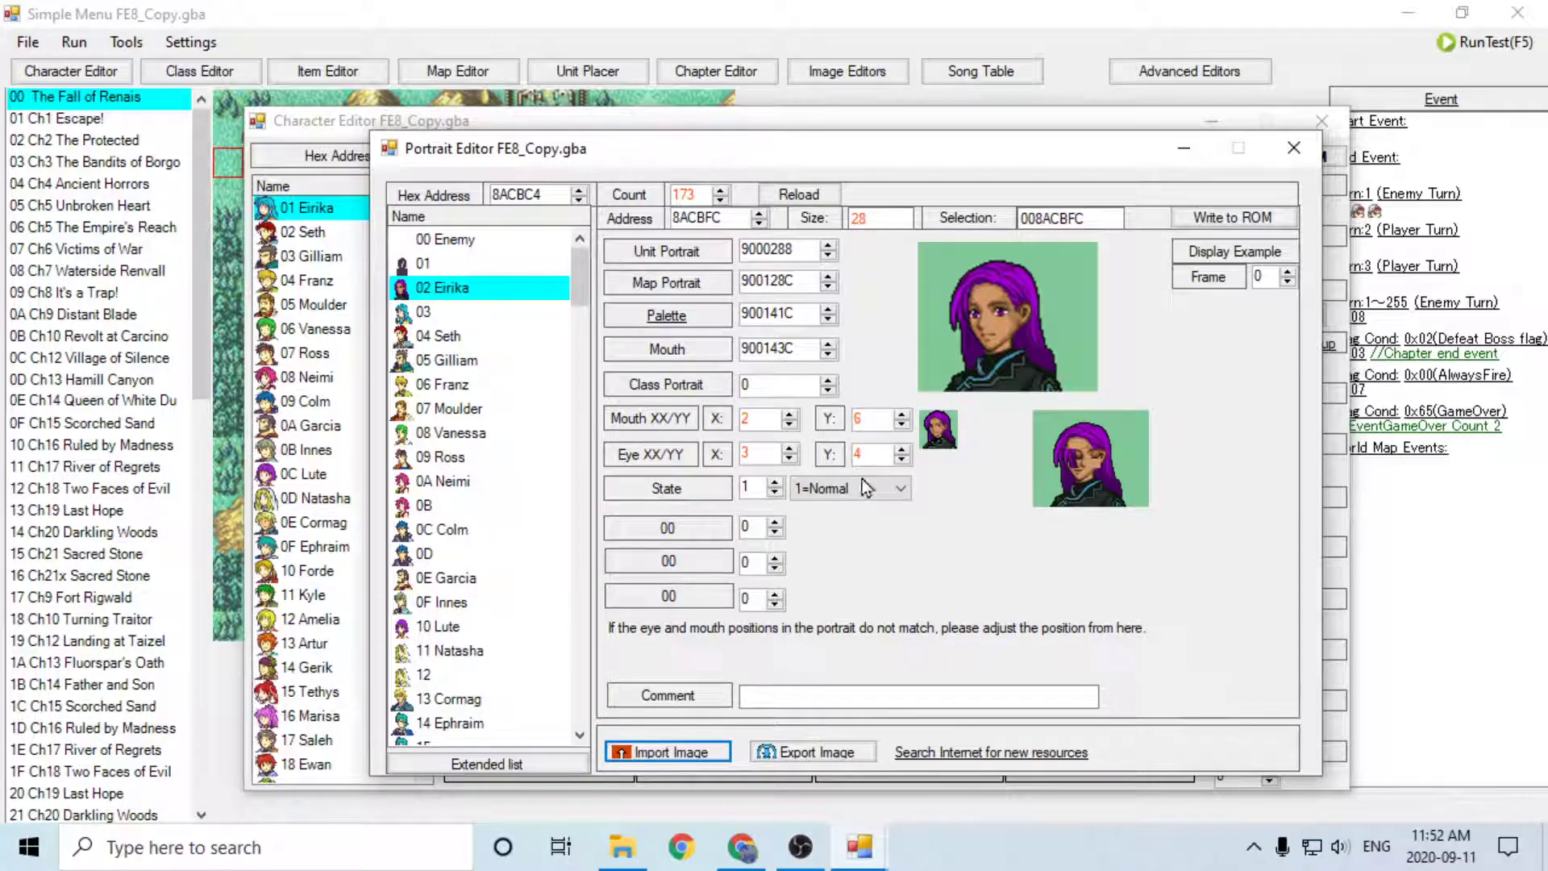
# Step: Set the Eye X position of the 02 Eirika portrait to 2 and write the change to the ROM
pyautogui.click(877, 417)
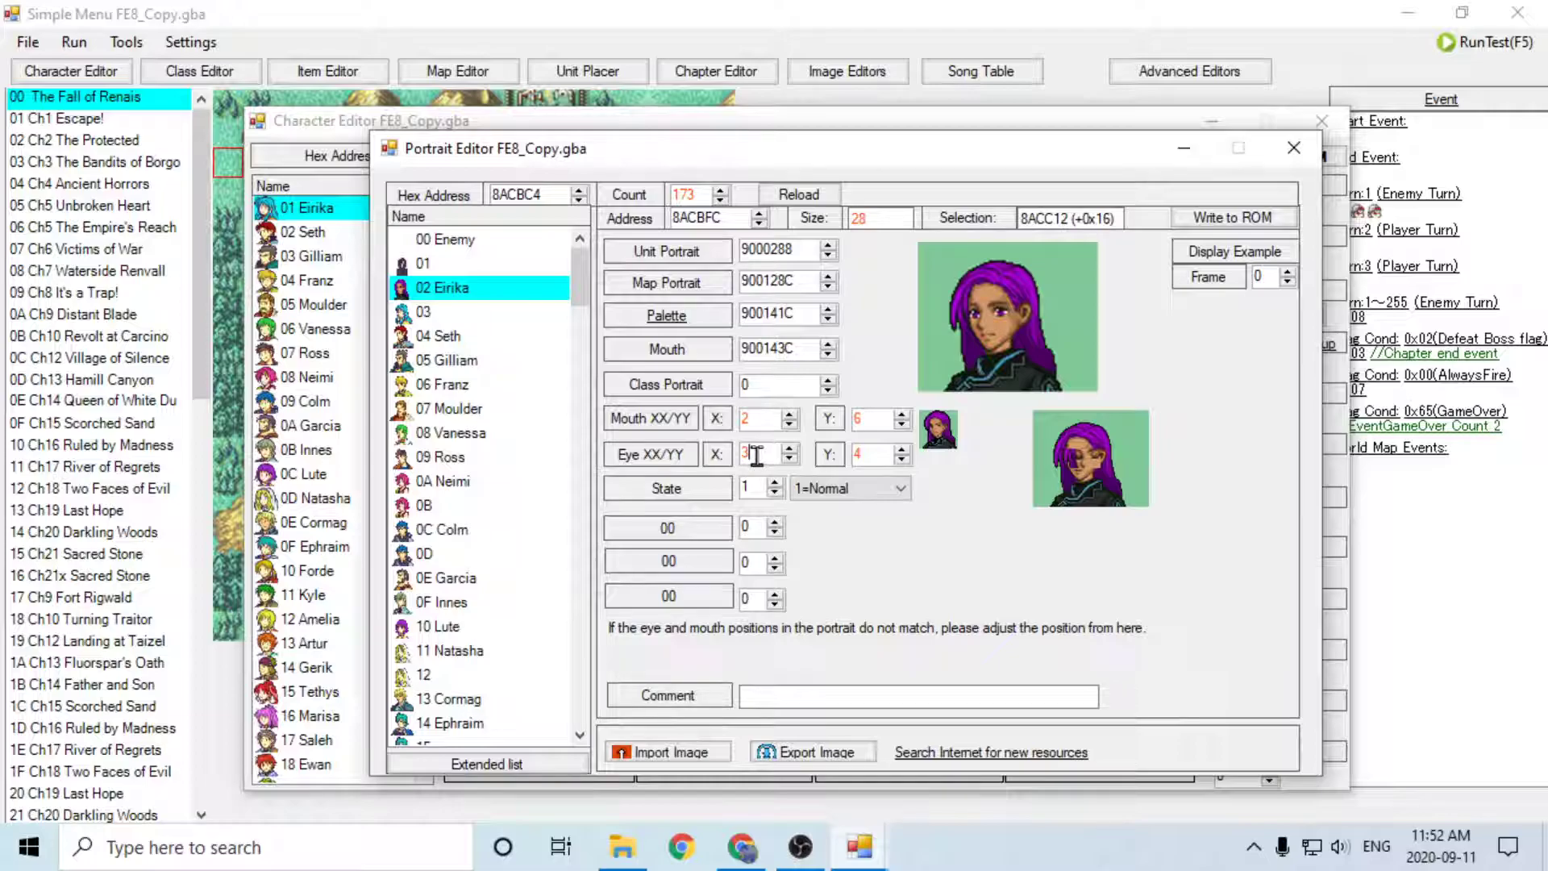
pyautogui.scroll(-1, 756, 455)
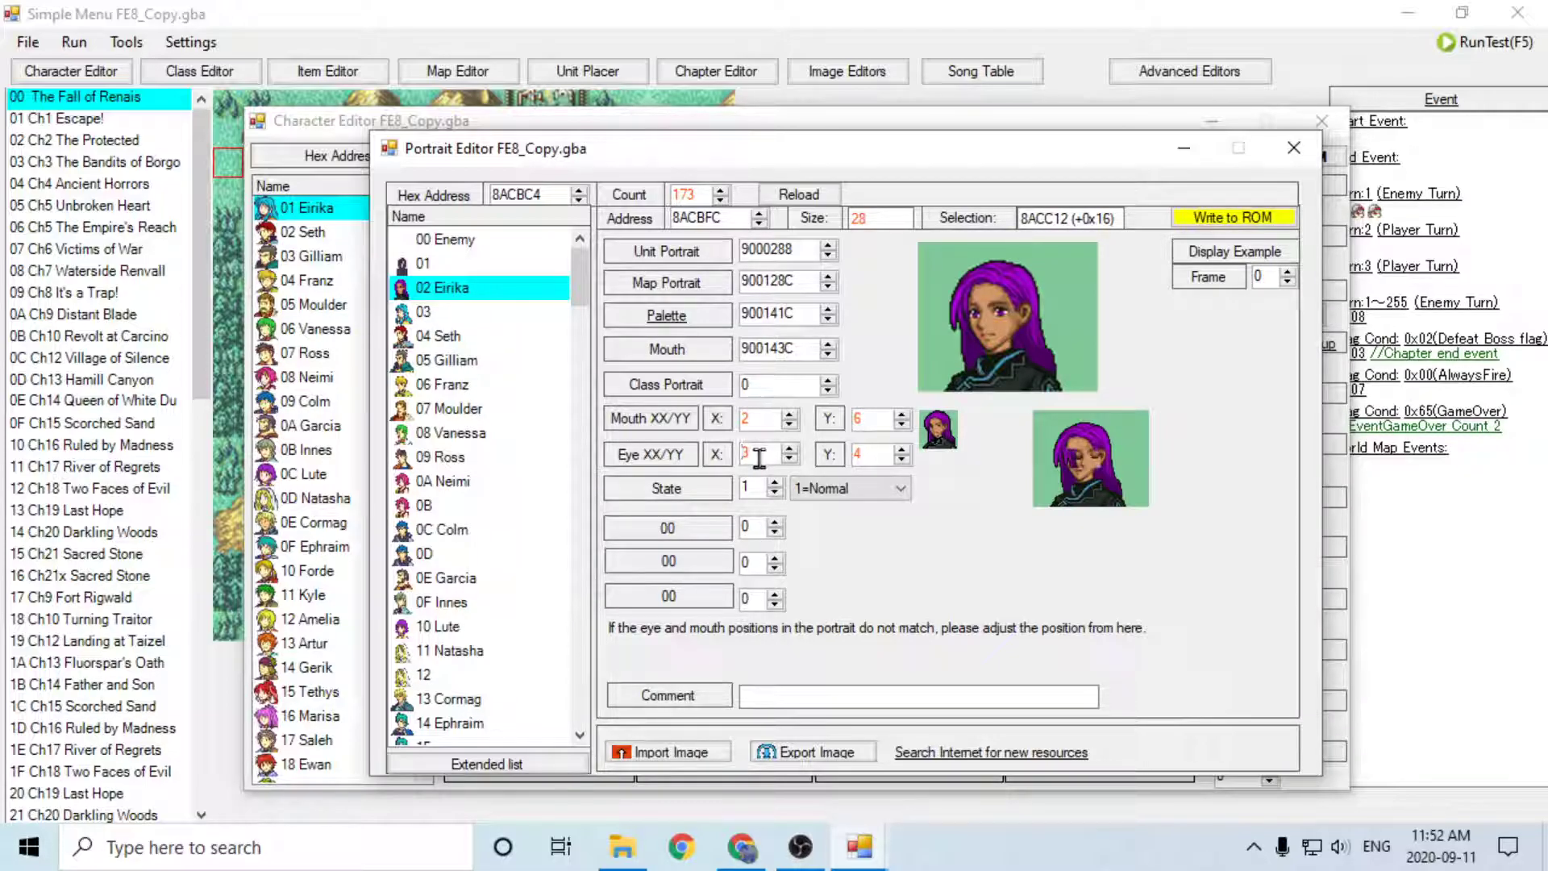
pyautogui.scroll(-1, 758, 457)
pyautogui.click(1242, 220)
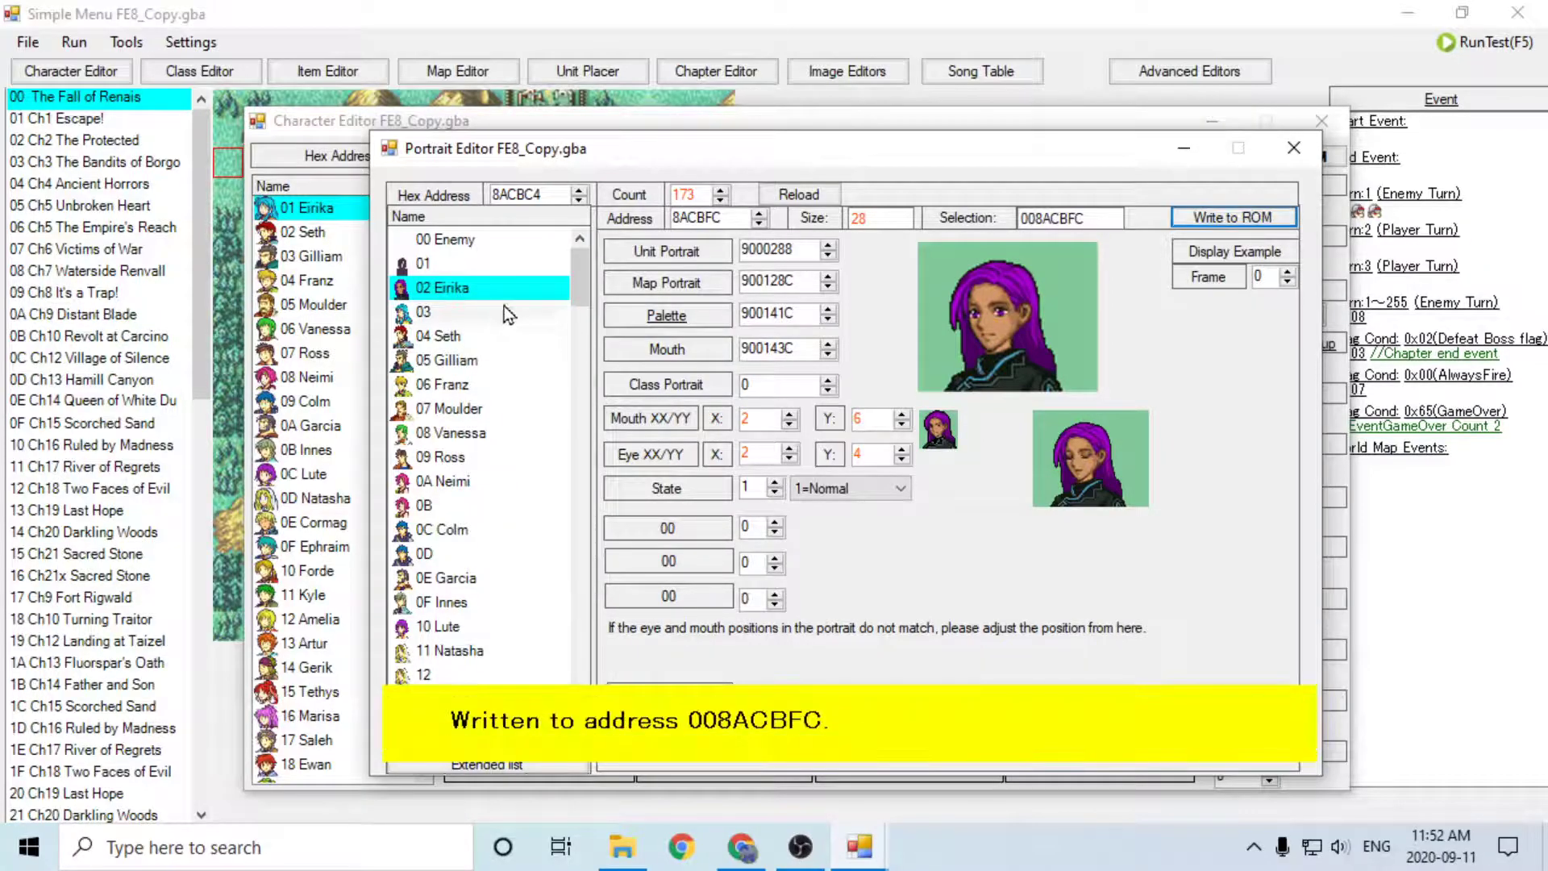
# Step: Import Faeriefruit_60.png as the portrait for 04 Seth with green palette color No.8 as the transparent background, and close both editor windows
pyautogui.click(458, 339)
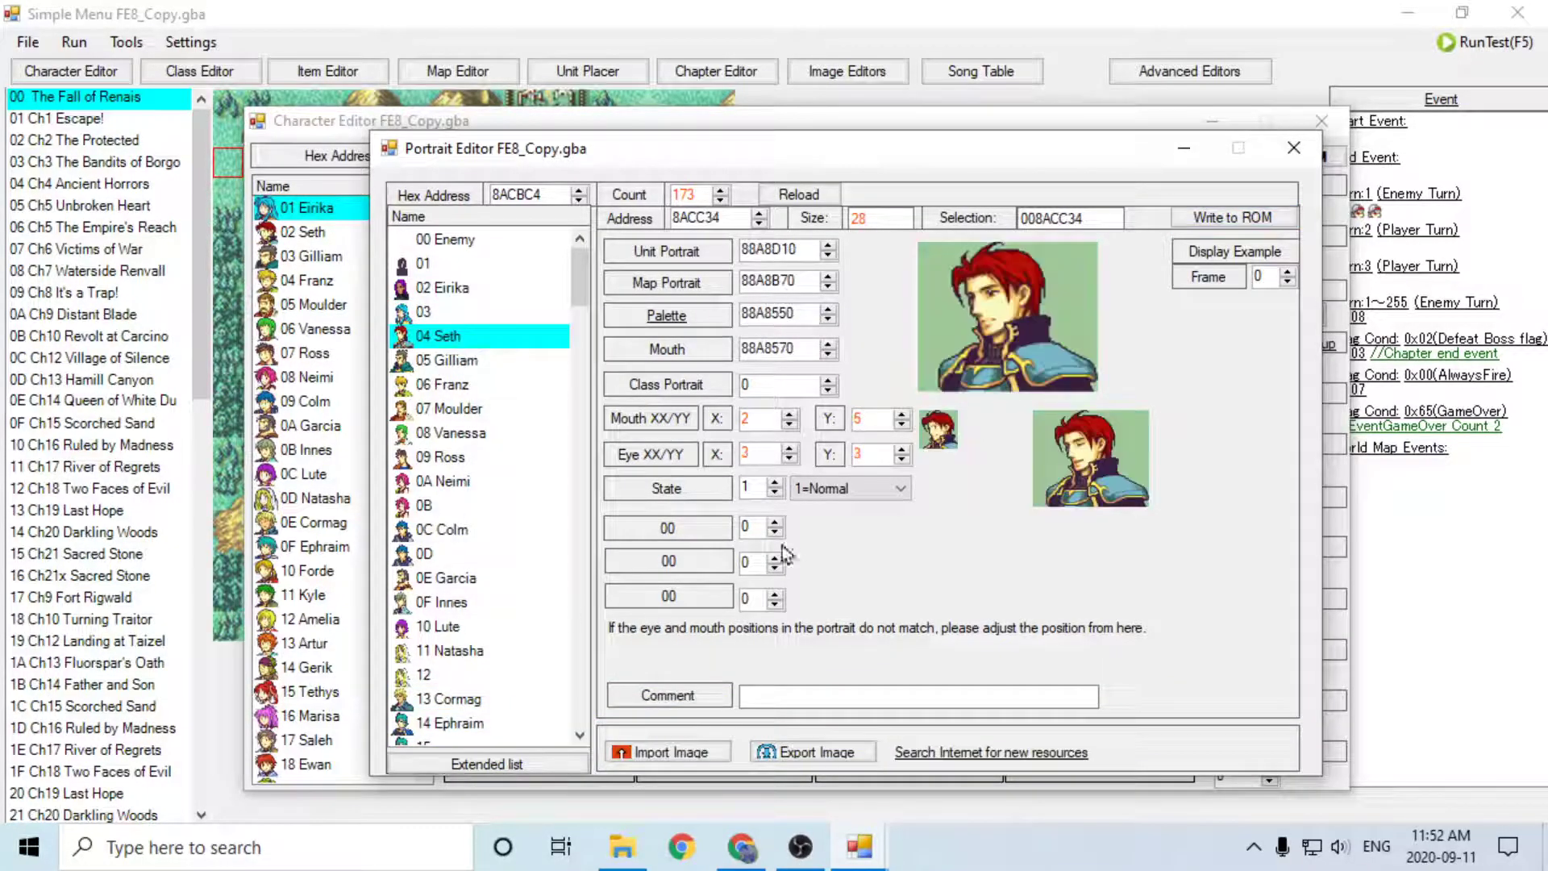
pyautogui.click(678, 754)
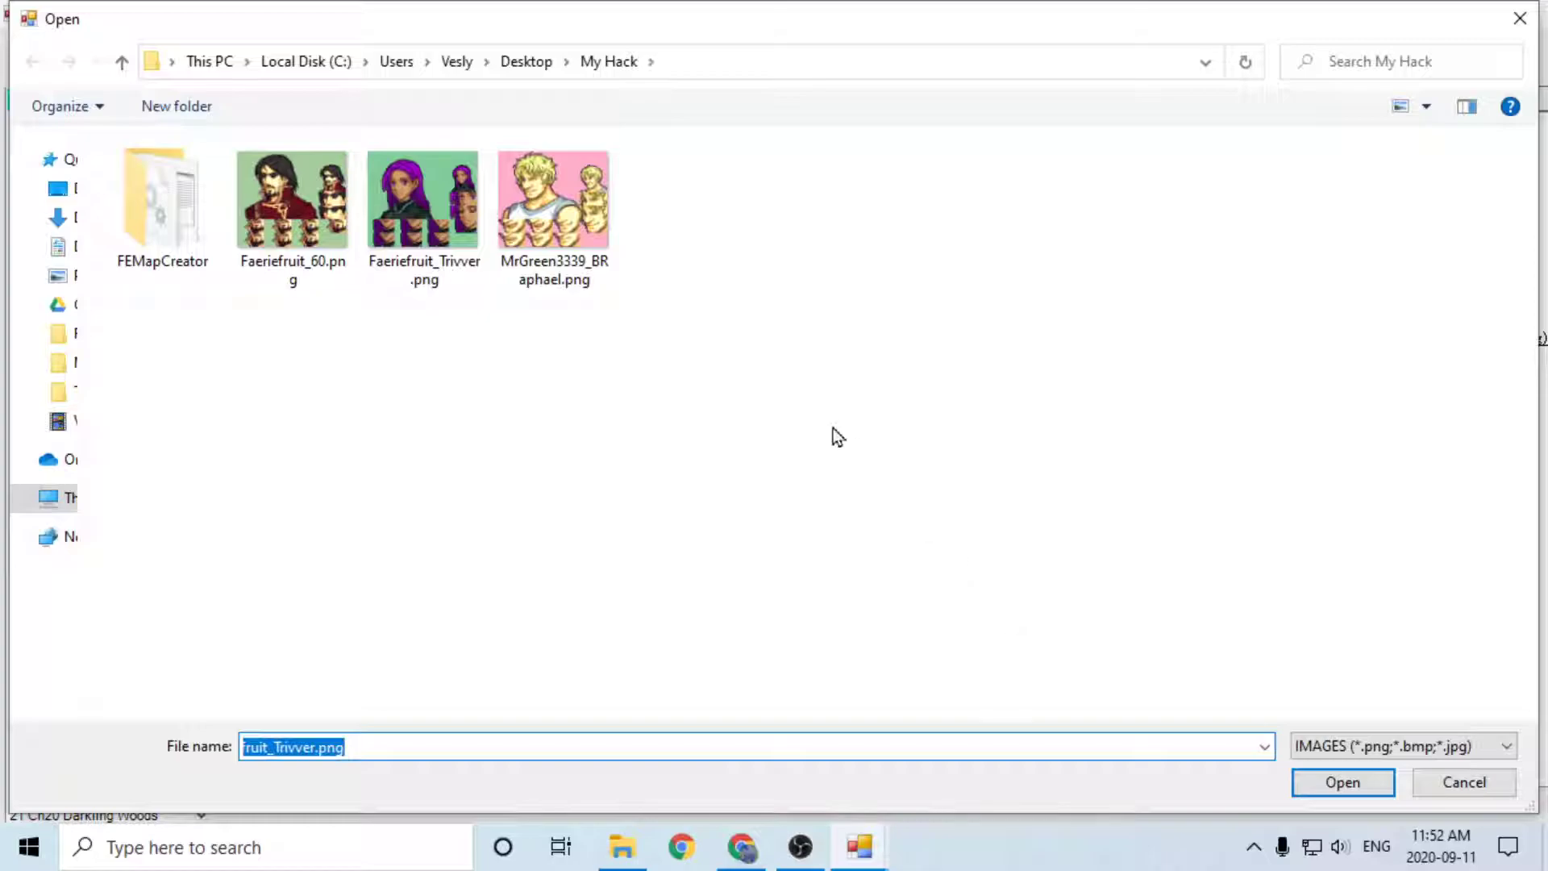
pyautogui.click(290, 216)
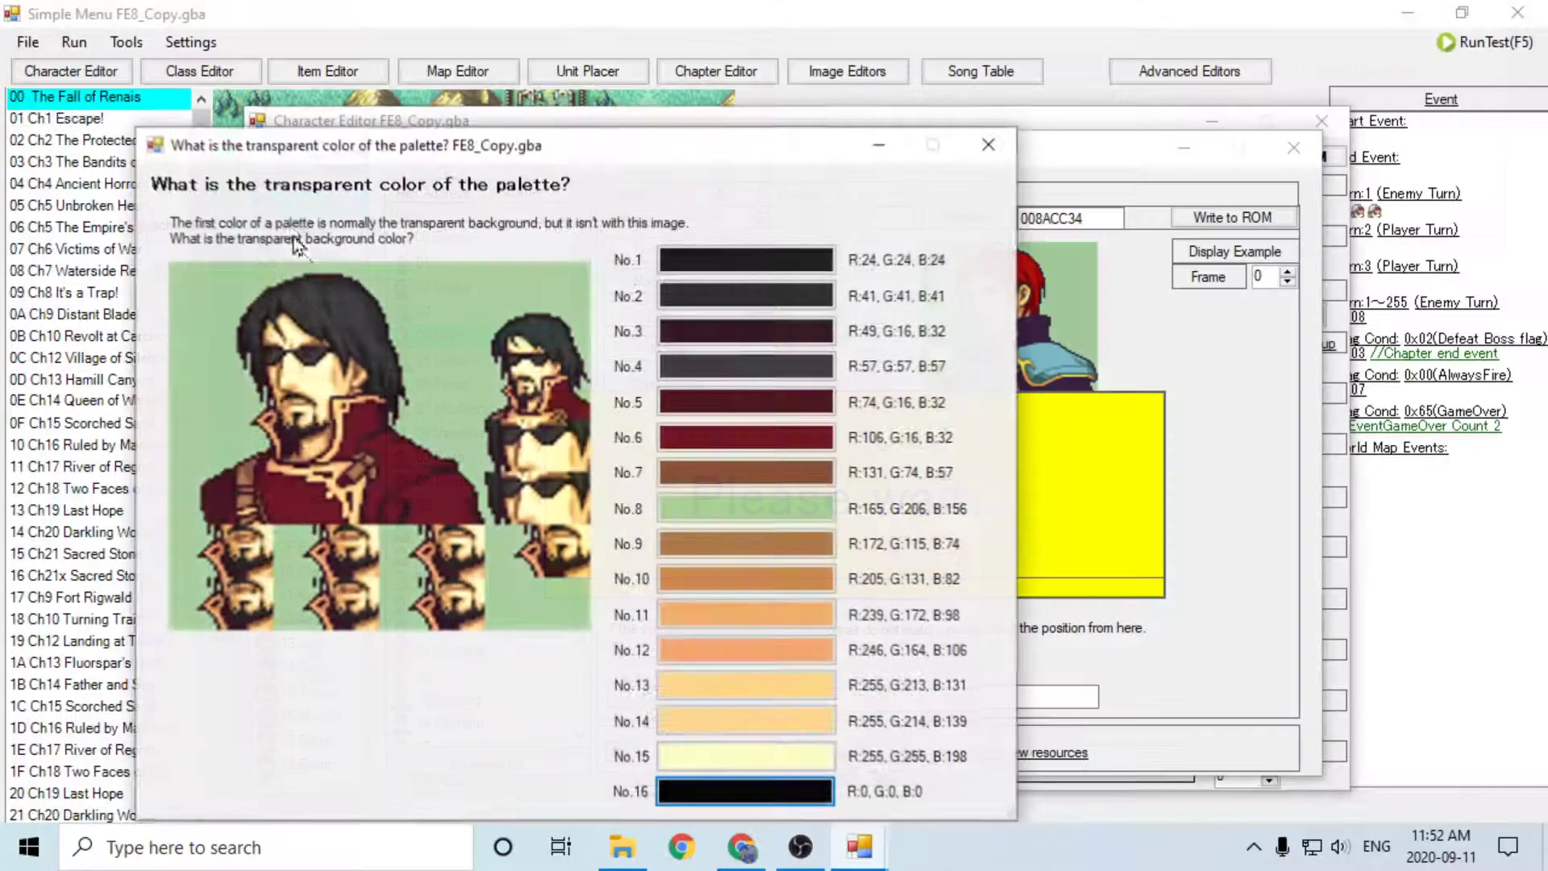
pyautogui.click(728, 509)
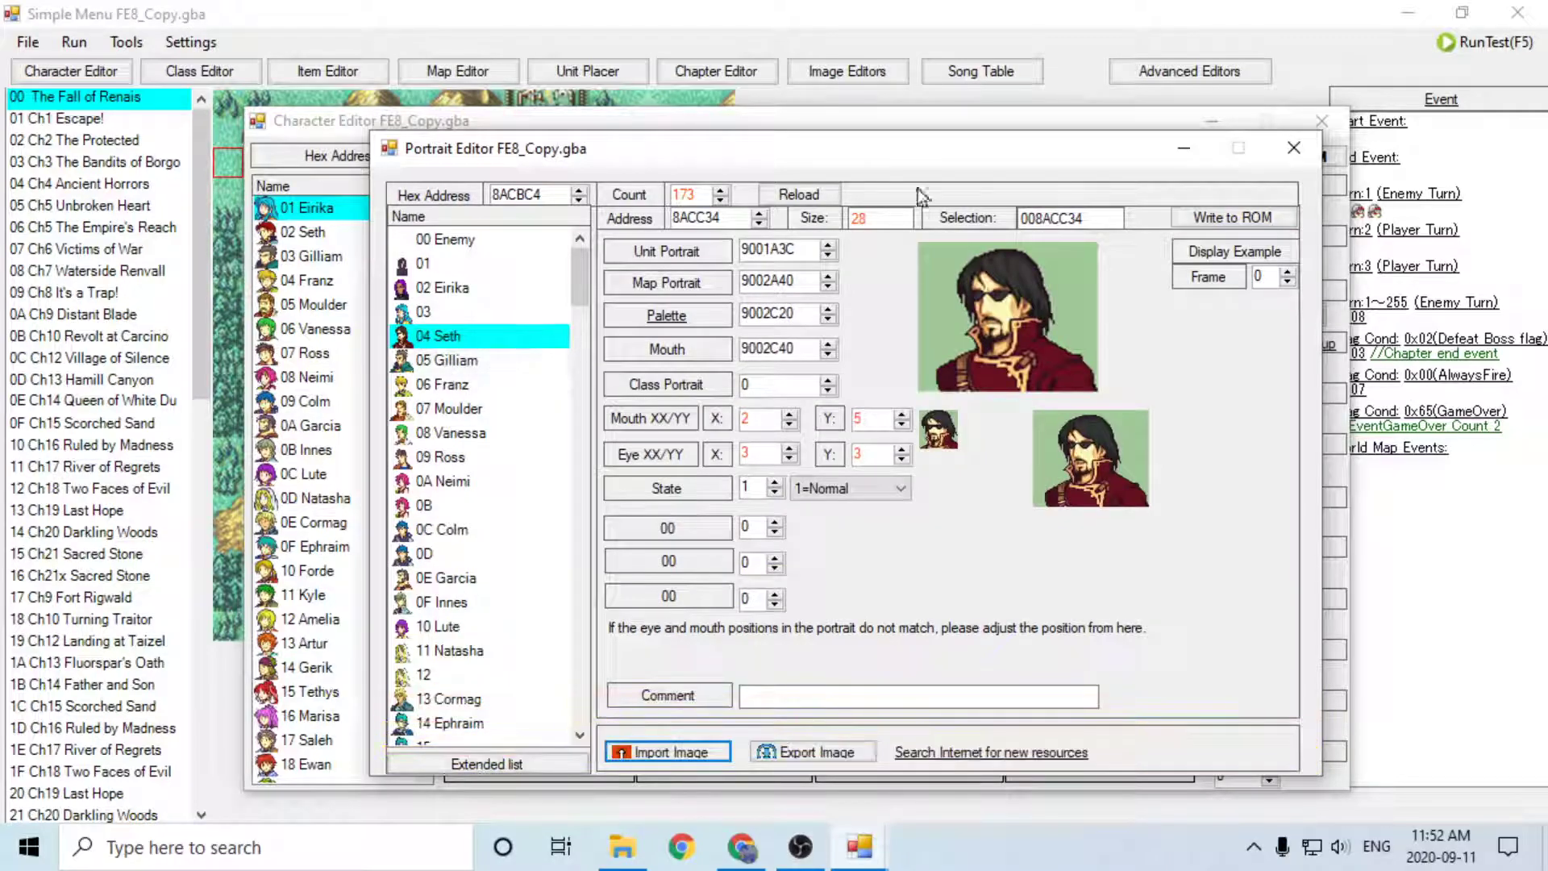
pyautogui.click(1293, 150)
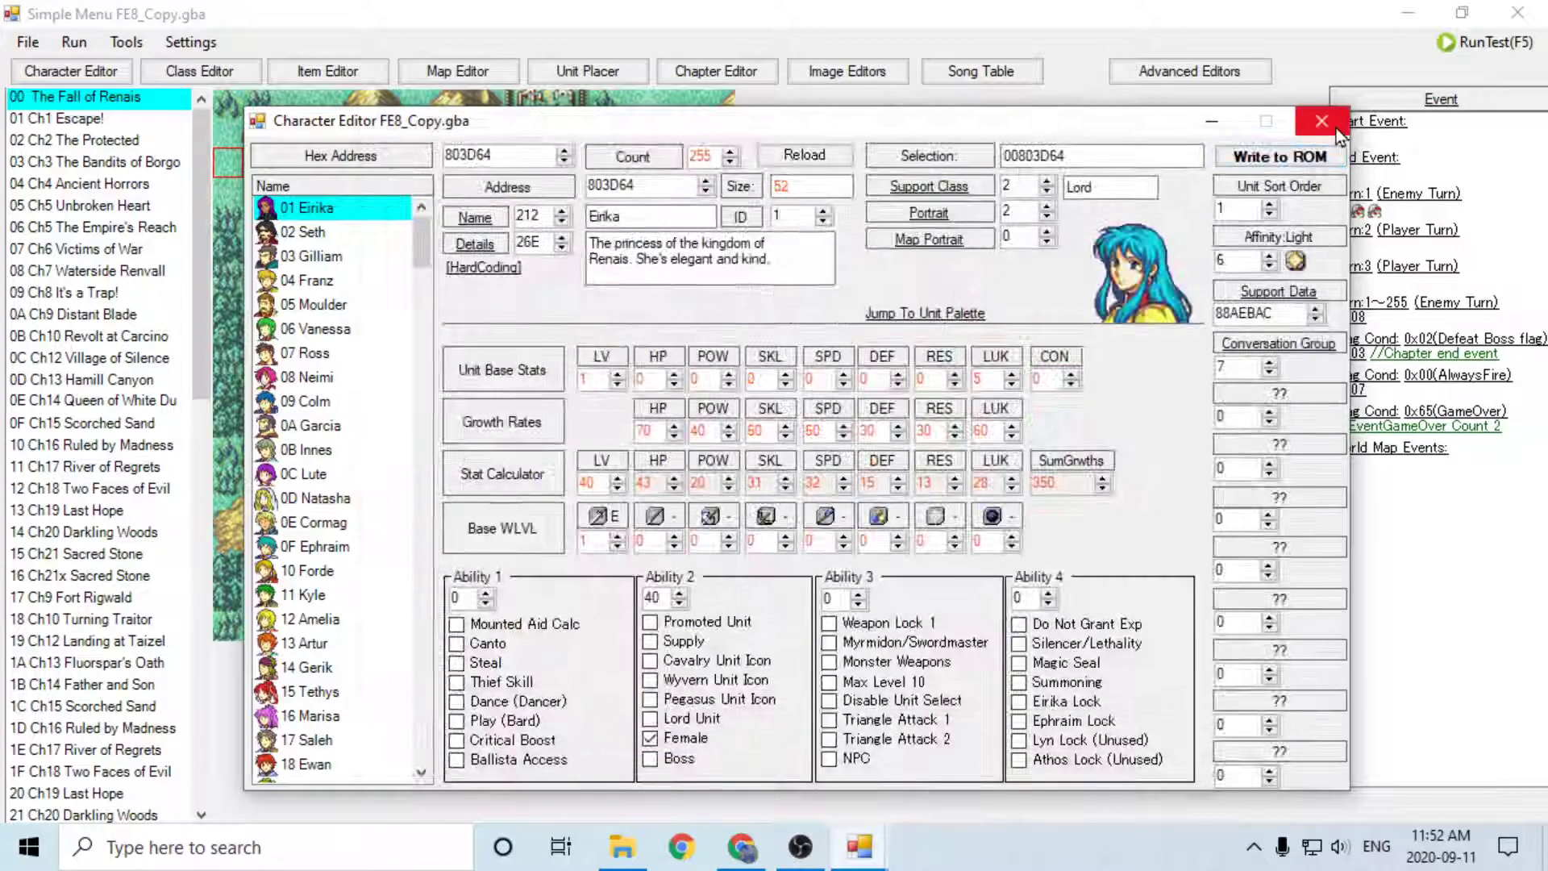
pyautogui.click(1322, 122)
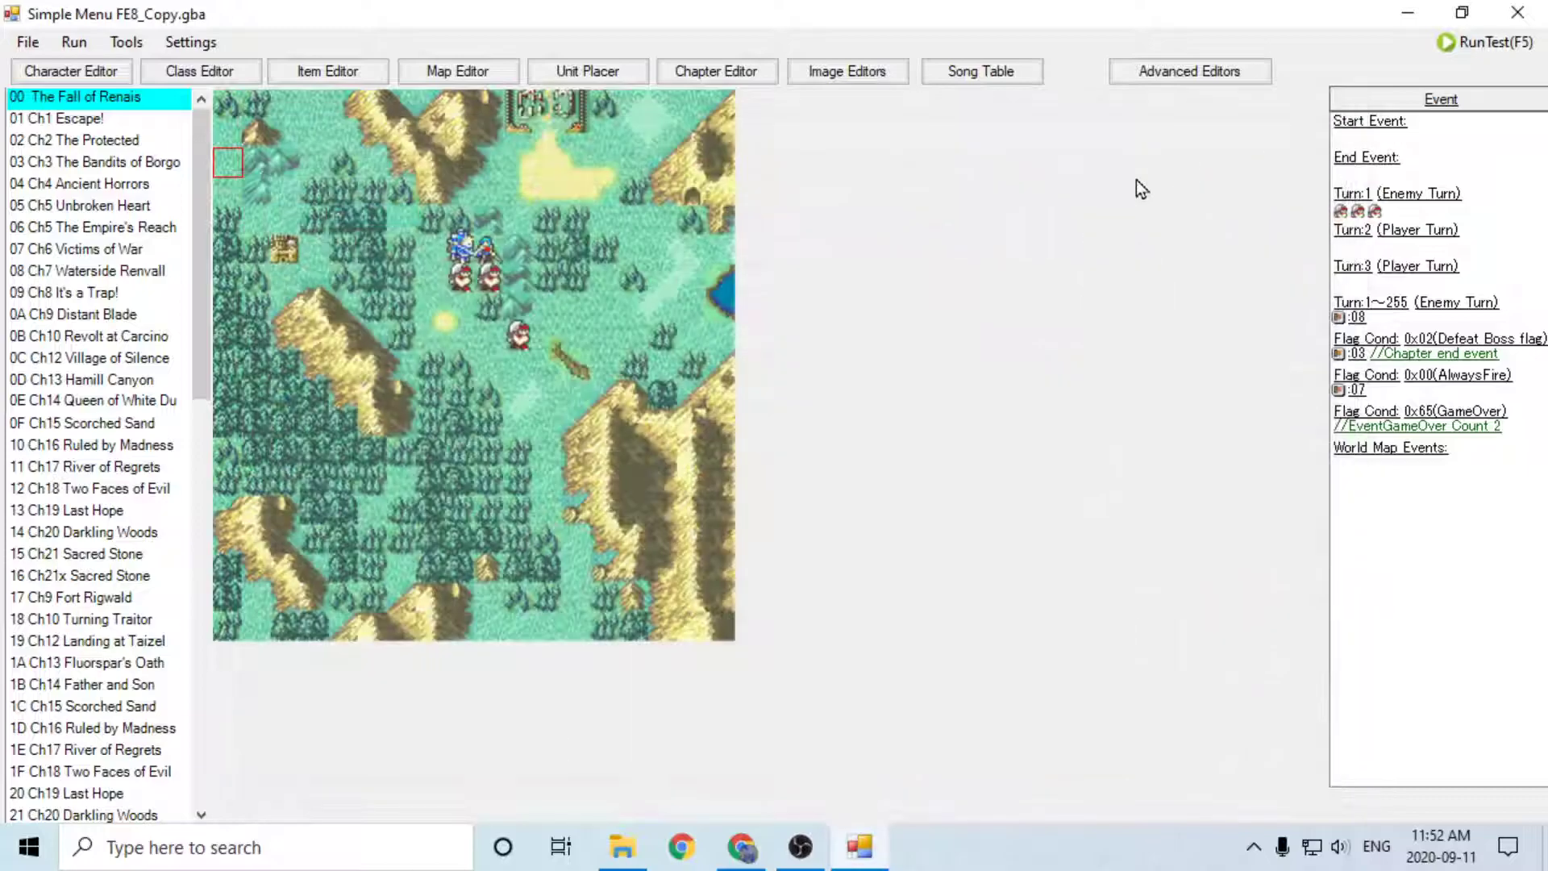
pyautogui.doubleClick(516, 337)
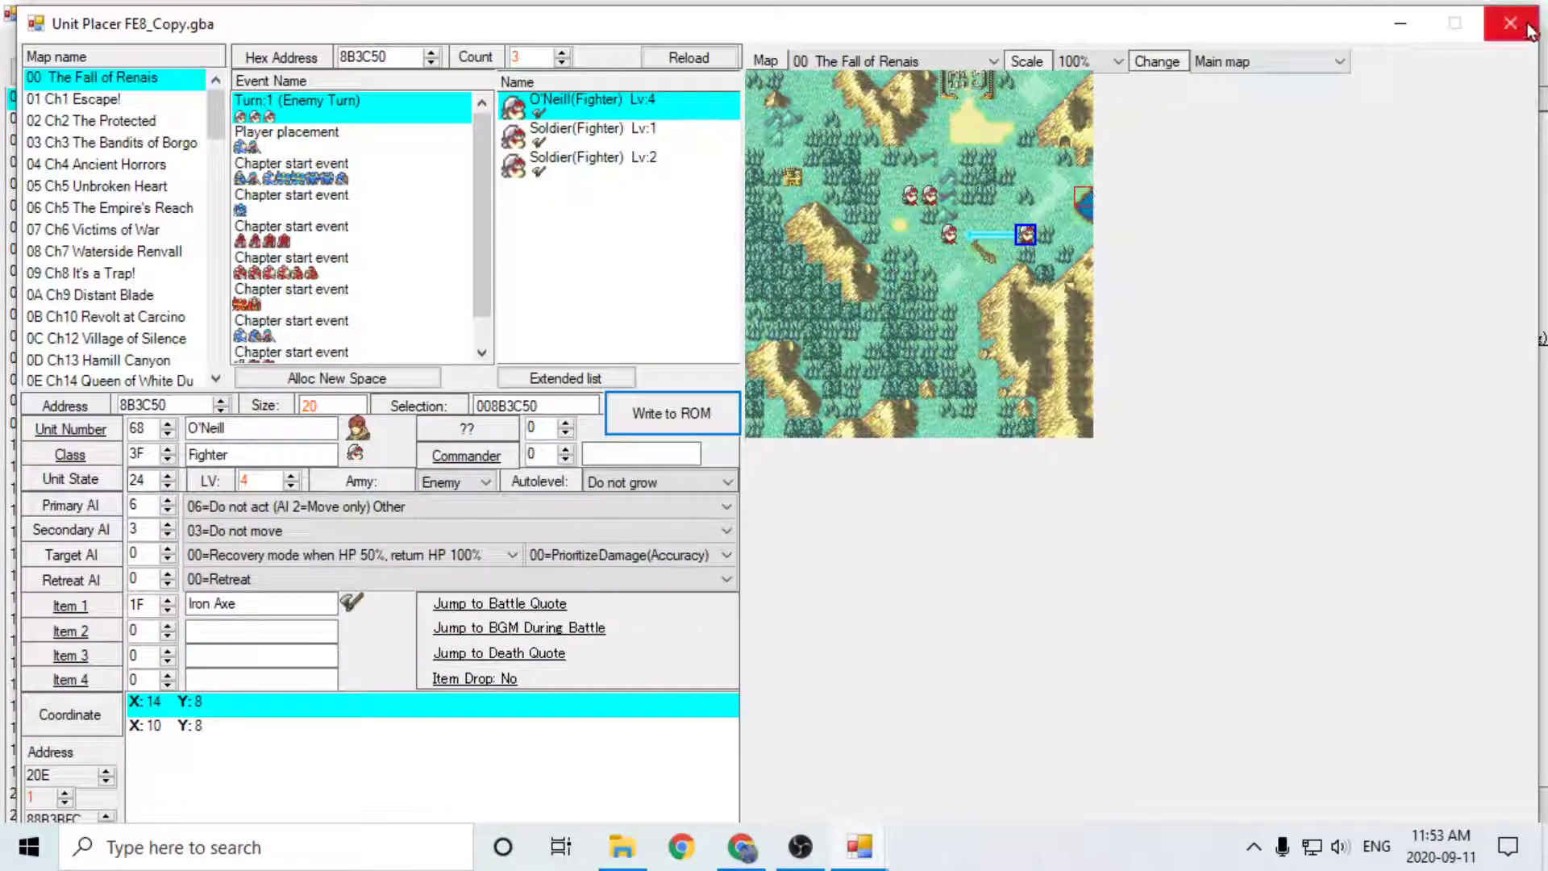
pyautogui.click(1510, 22)
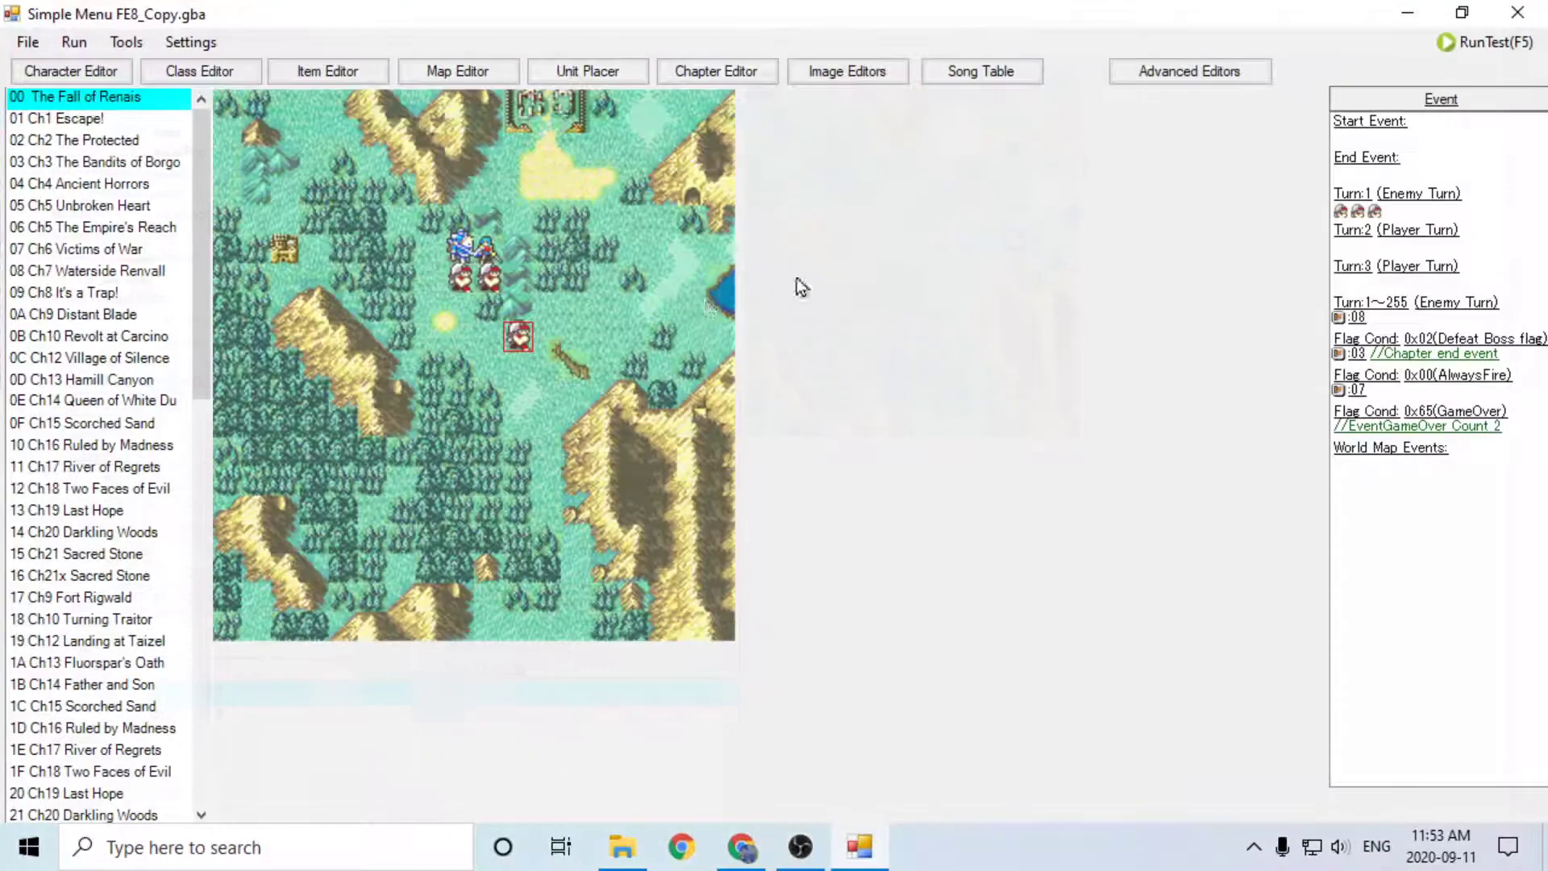
pyautogui.doubleClick(519, 346)
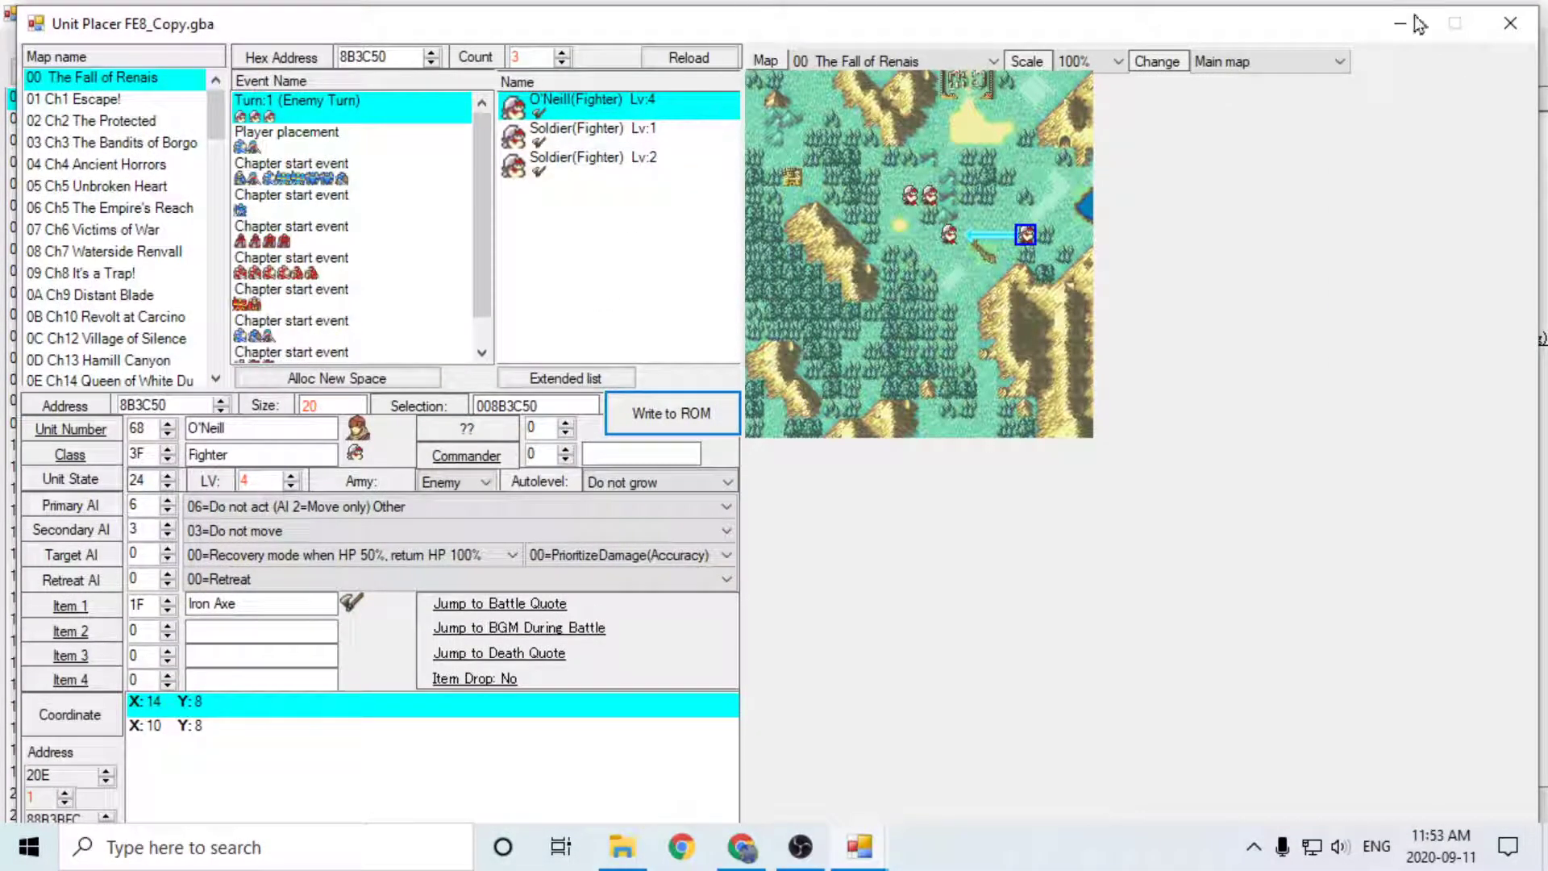
pyautogui.moveTo(1286, 31); pyautogui.dragTo(1245, 161)
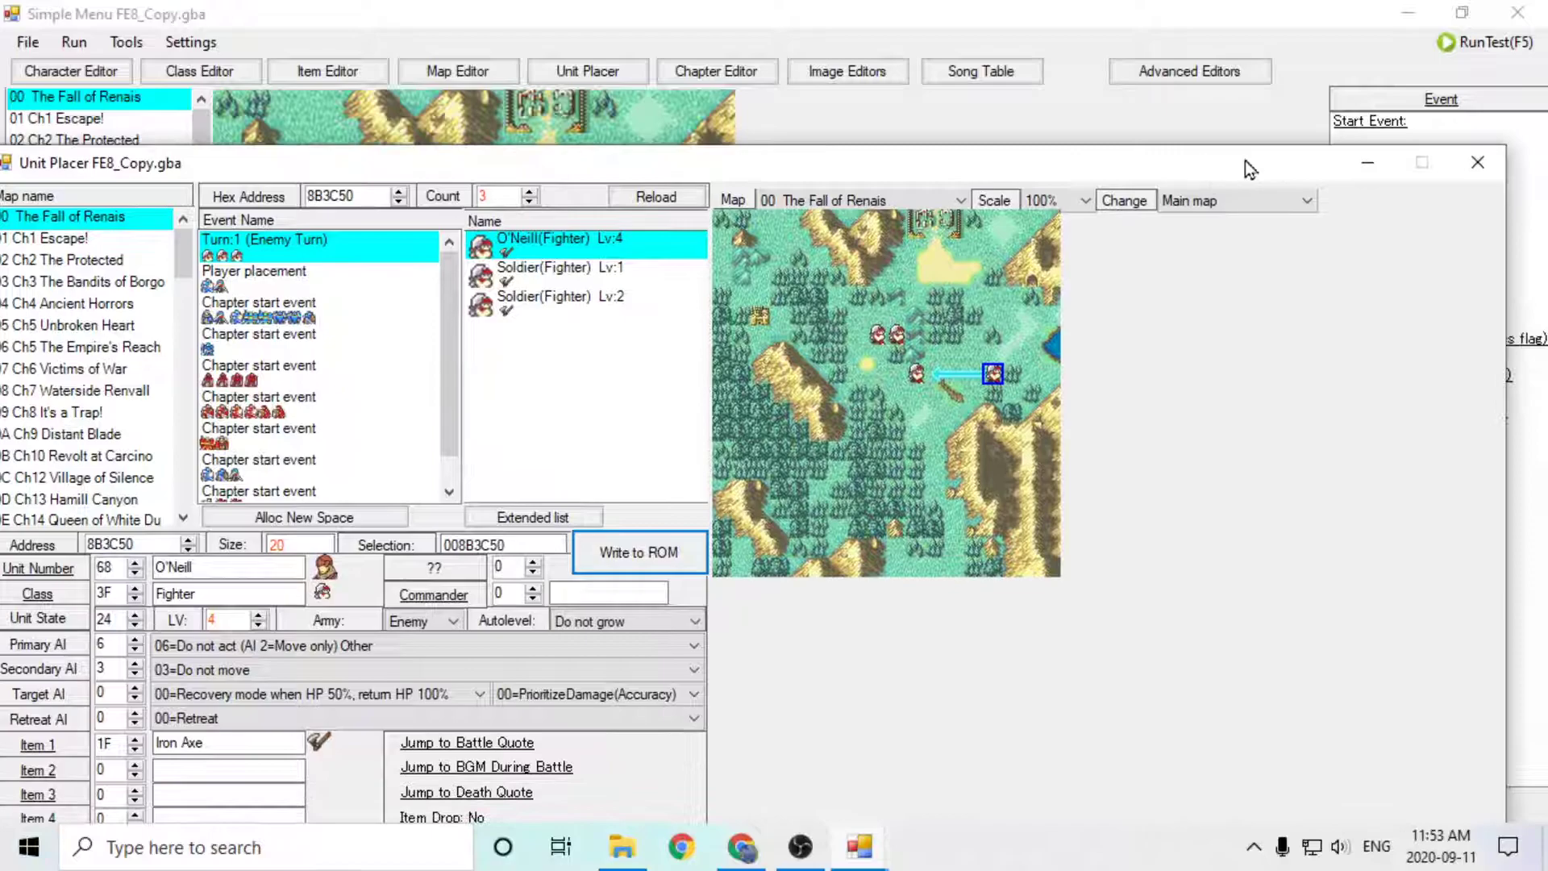
pyautogui.click(1478, 163)
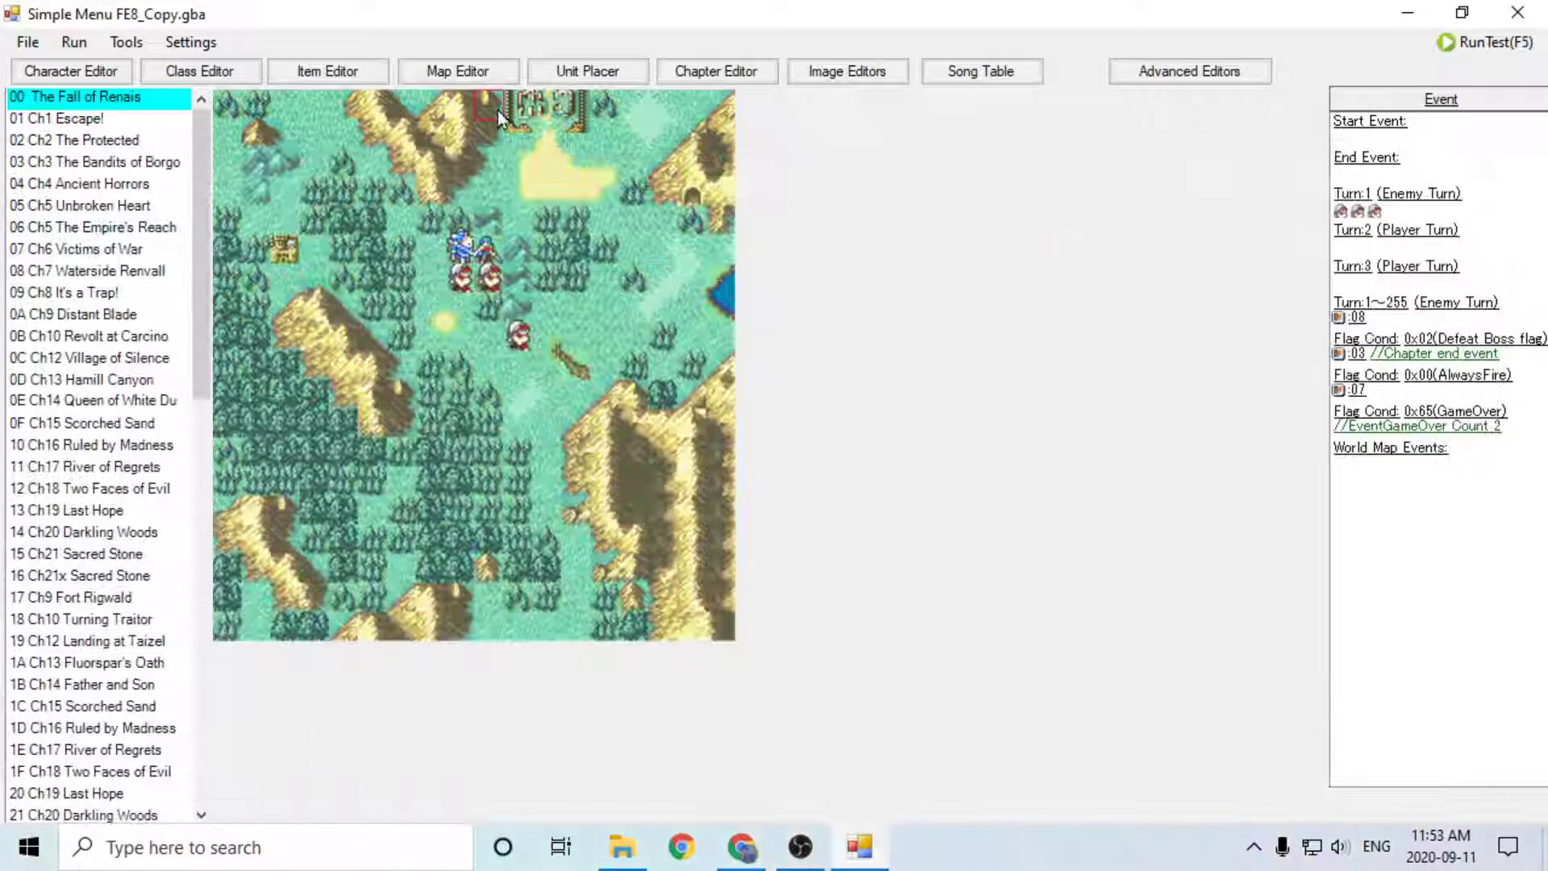
# Step: Open the Unit Placer for The Fall of Renais and bring up enemy leader O'Neill's entry in the Character Editor
pyautogui.click(627, 75)
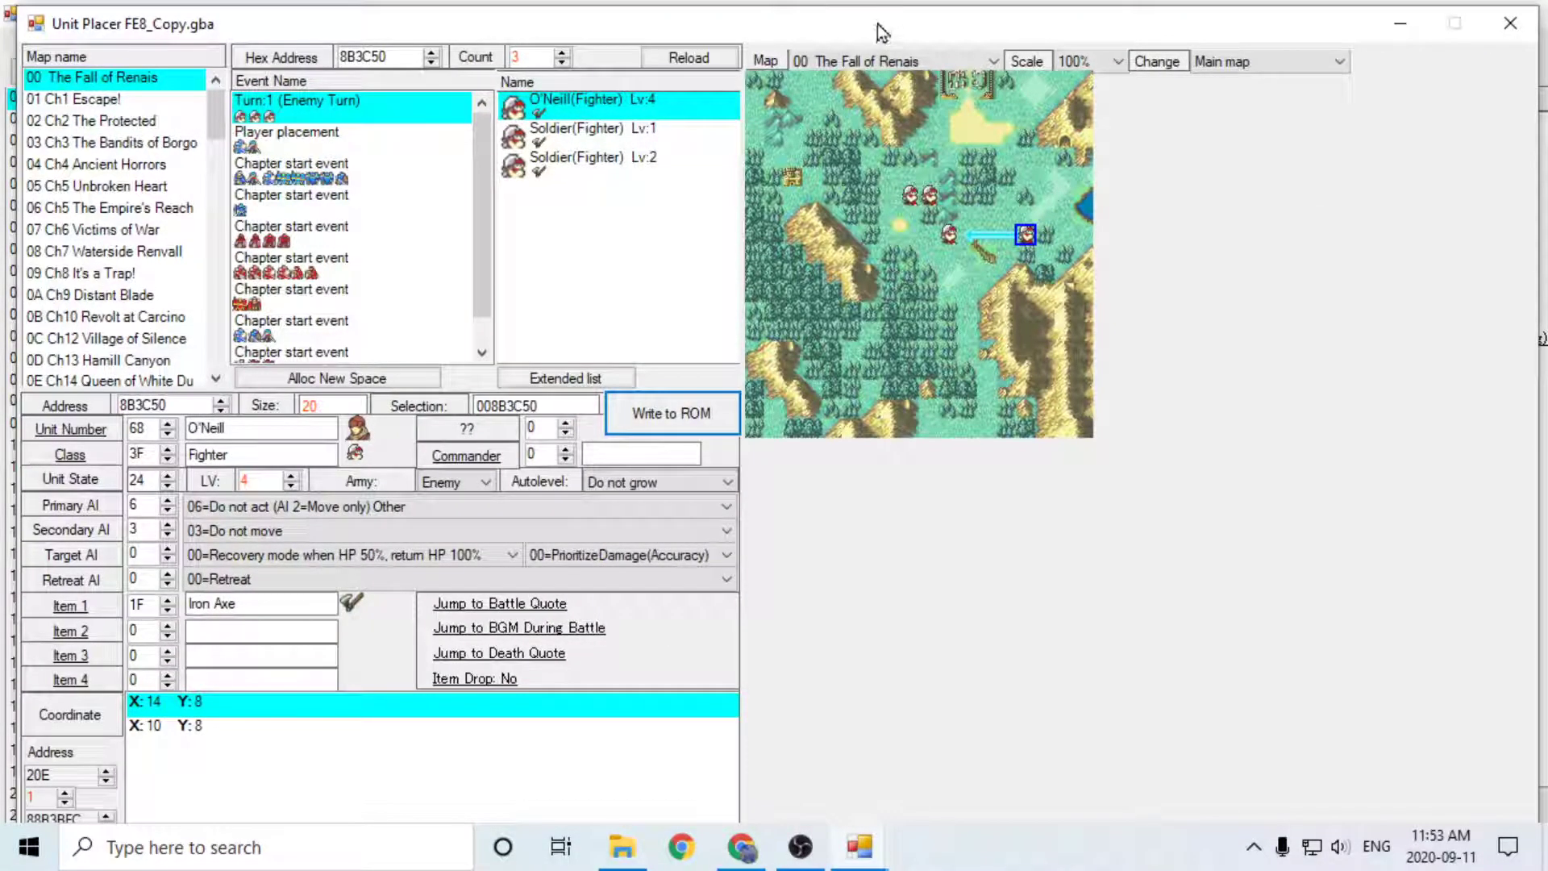
pyautogui.moveTo(882, 26); pyautogui.dragTo(937, 42)
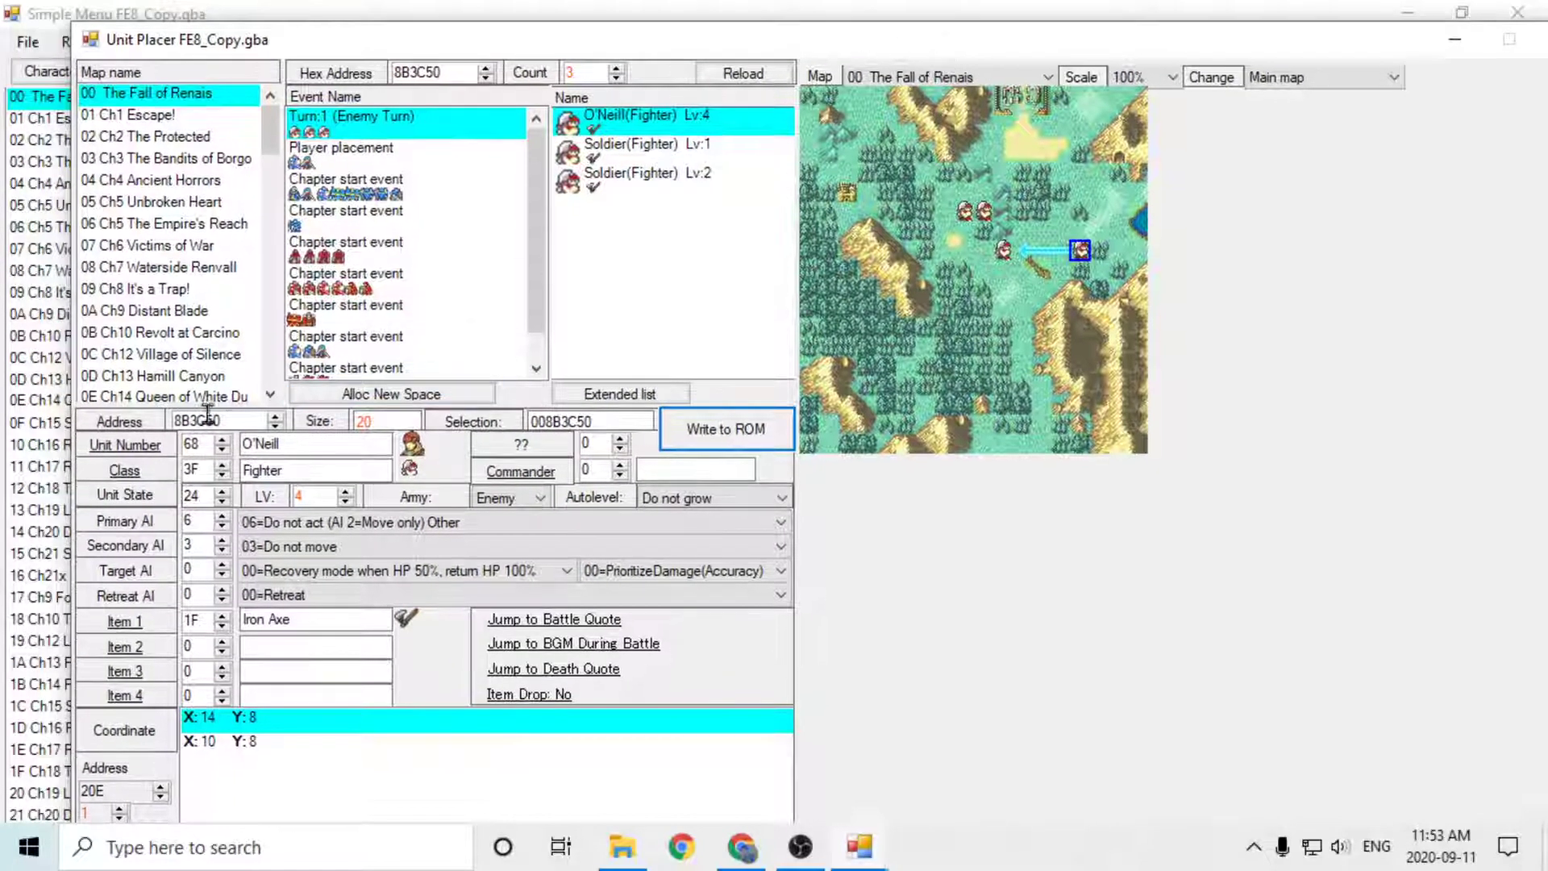
pyautogui.click(150, 448)
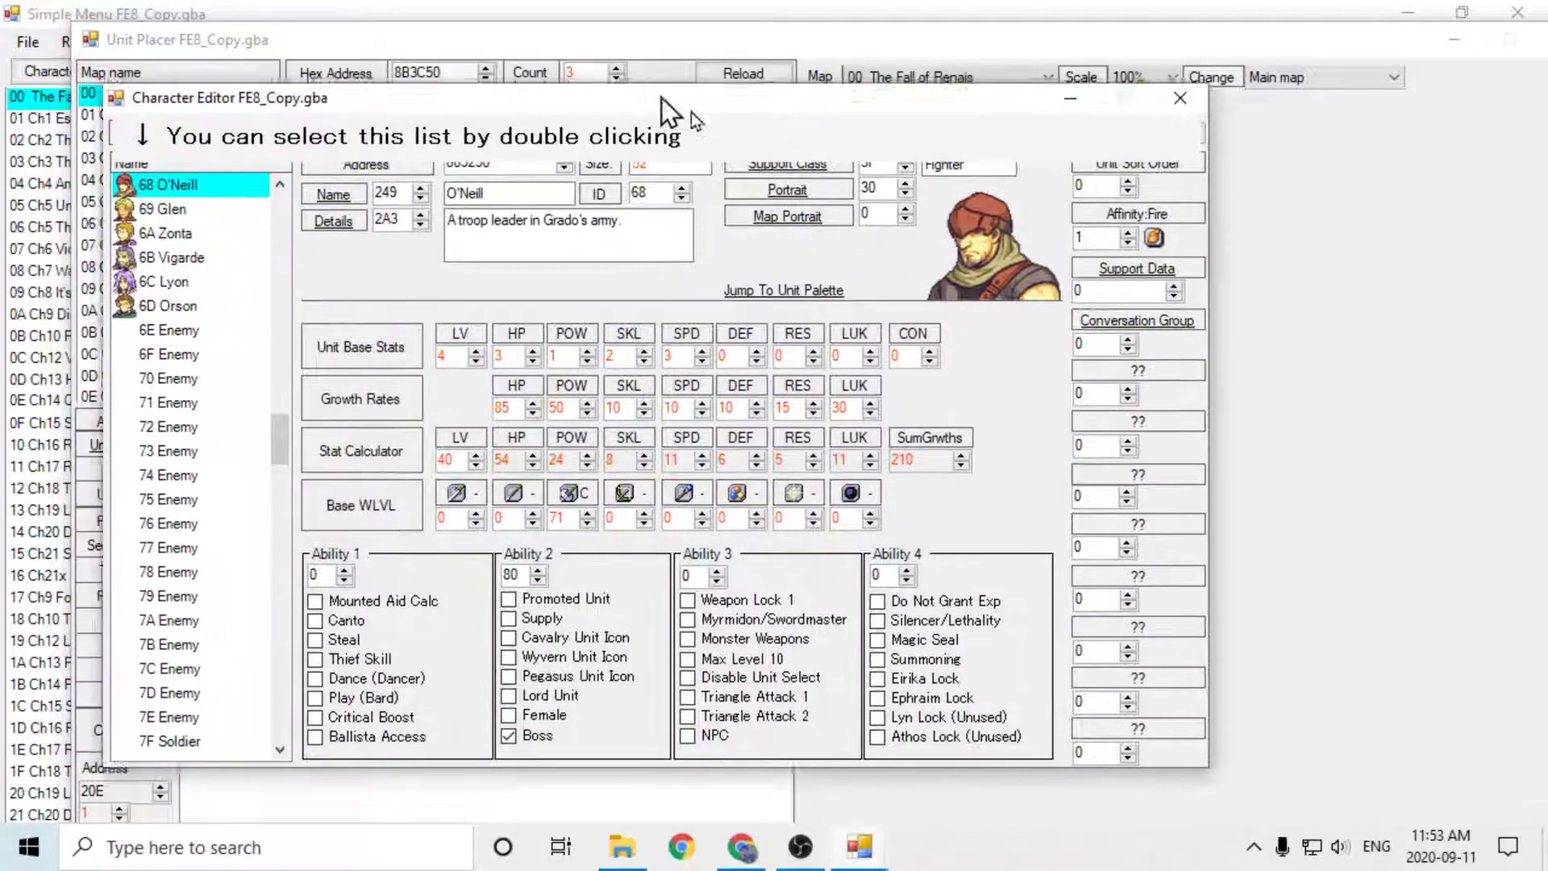
pyautogui.moveTo(691, 113); pyautogui.dragTo(883, 178)
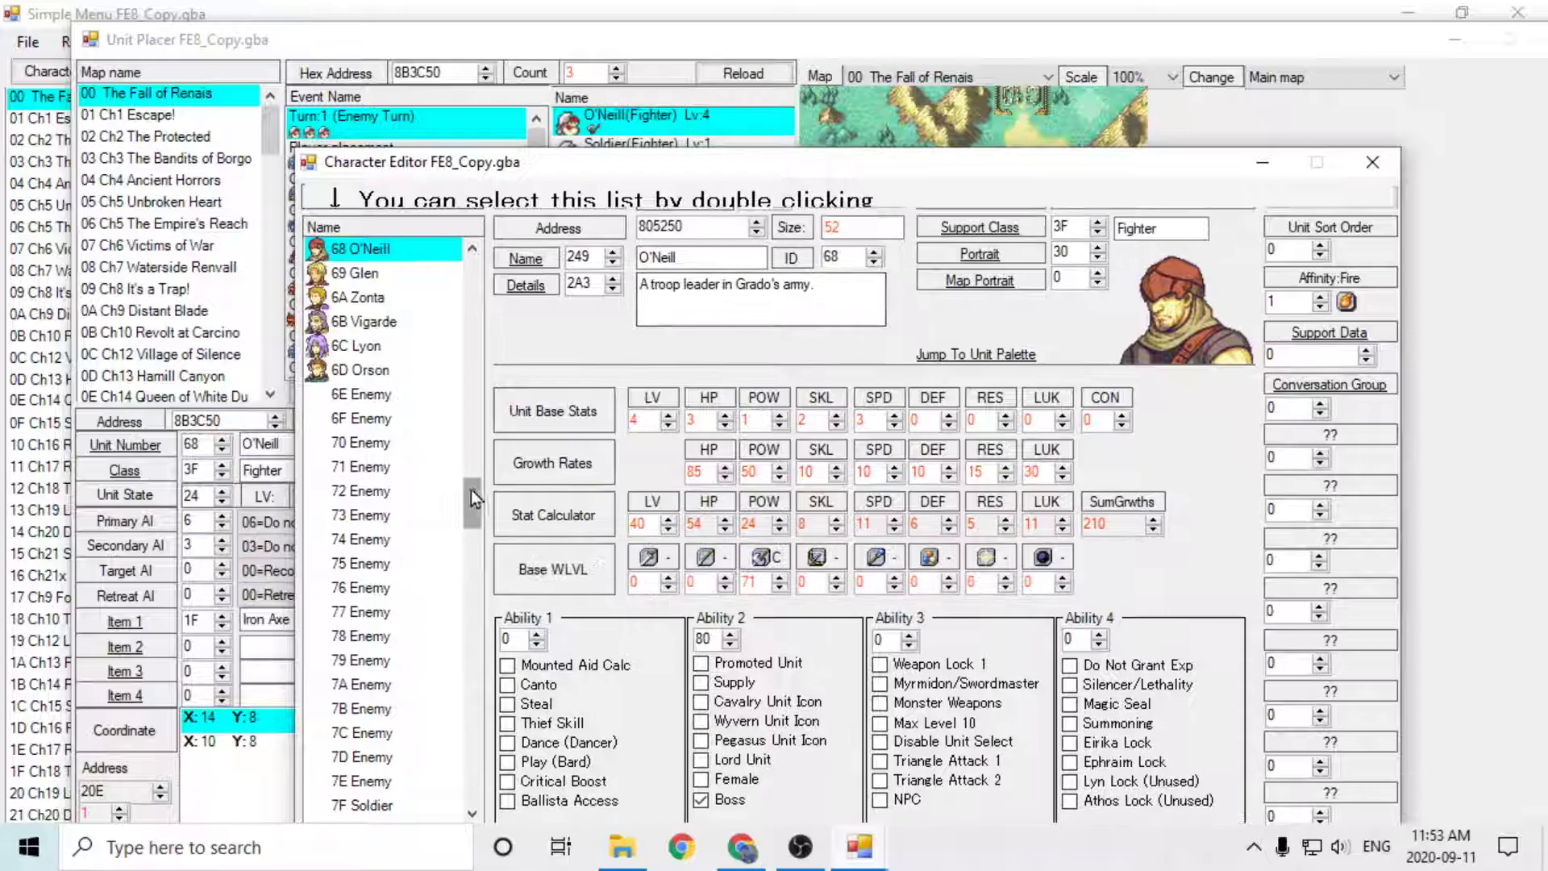
pyautogui.moveTo(473, 274); pyautogui.dragTo(476, 490)
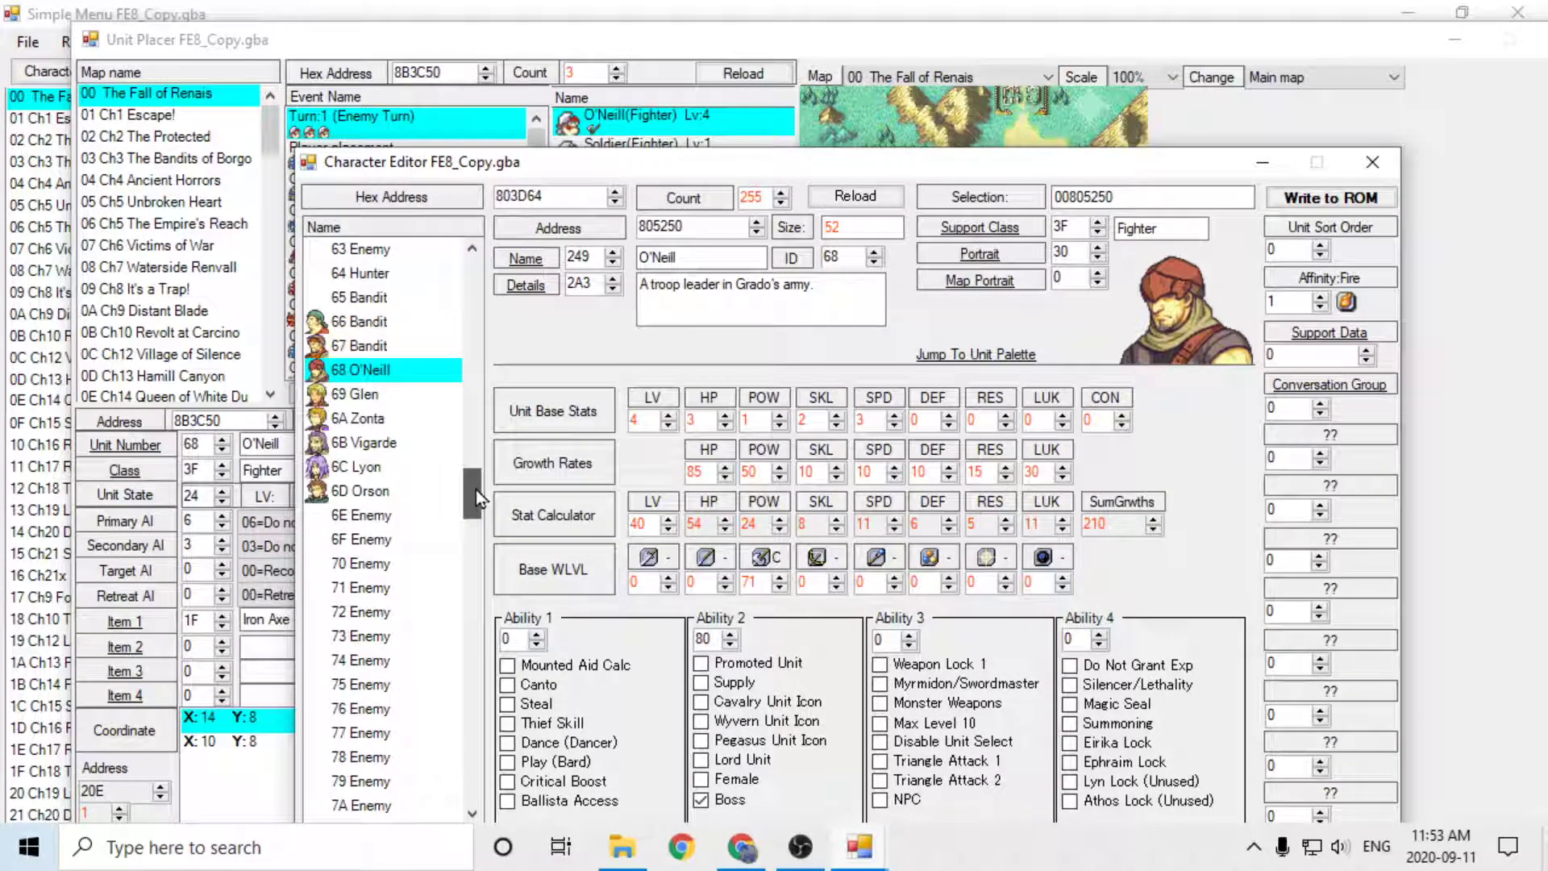
# Step: Import MrGreen3339_BRaphael.png as the portrait for 30 O'Neill, using automatic color reduction
pyautogui.click(1239, 313)
pyautogui.click(401, 717)
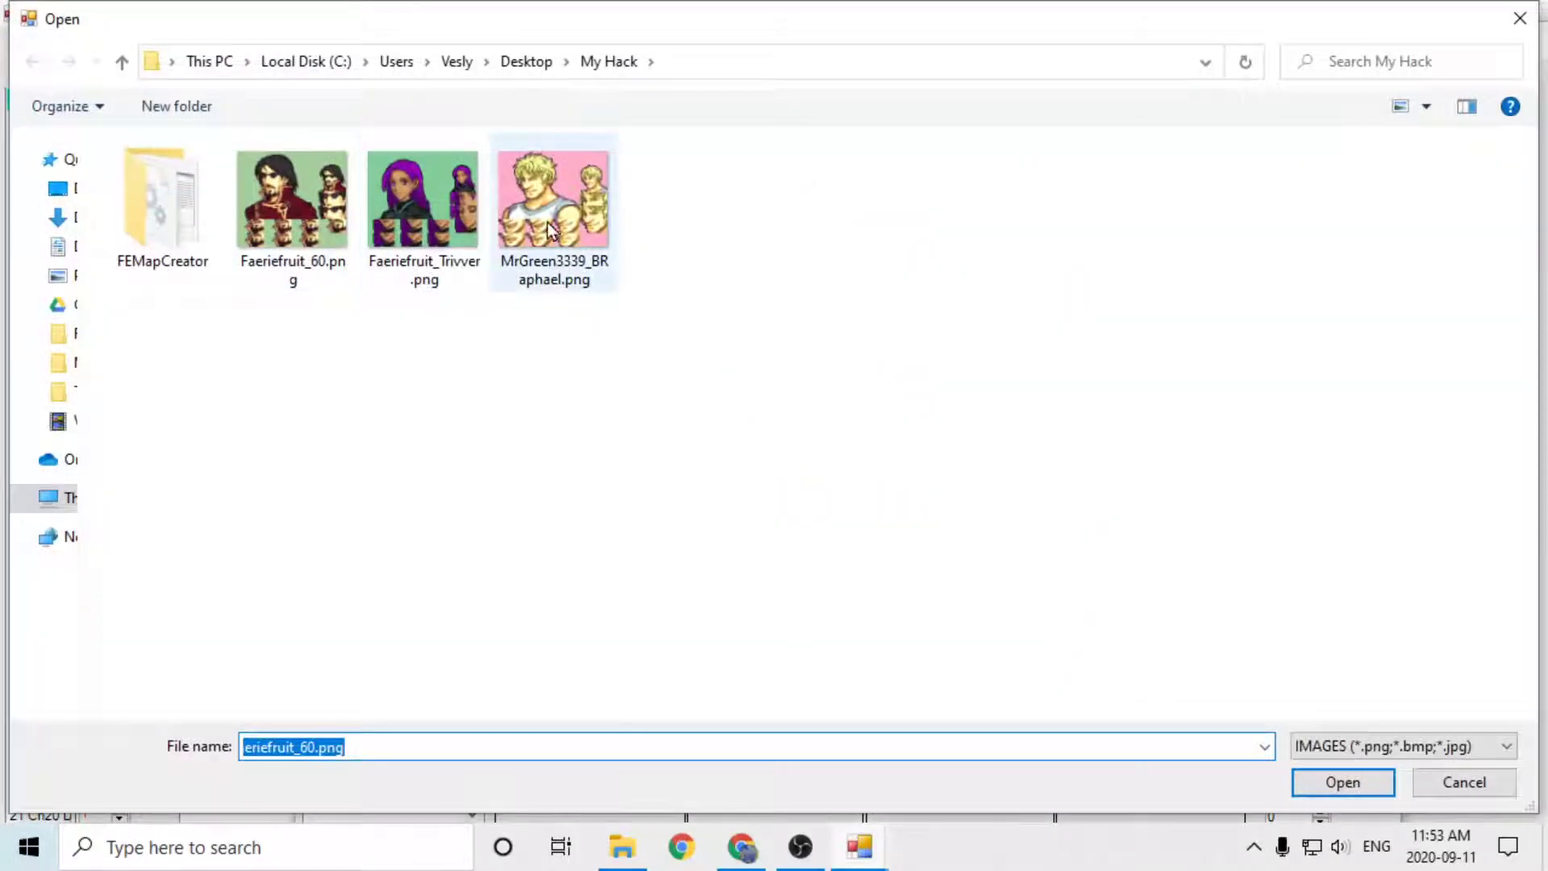
pyautogui.doubleClick(552, 205)
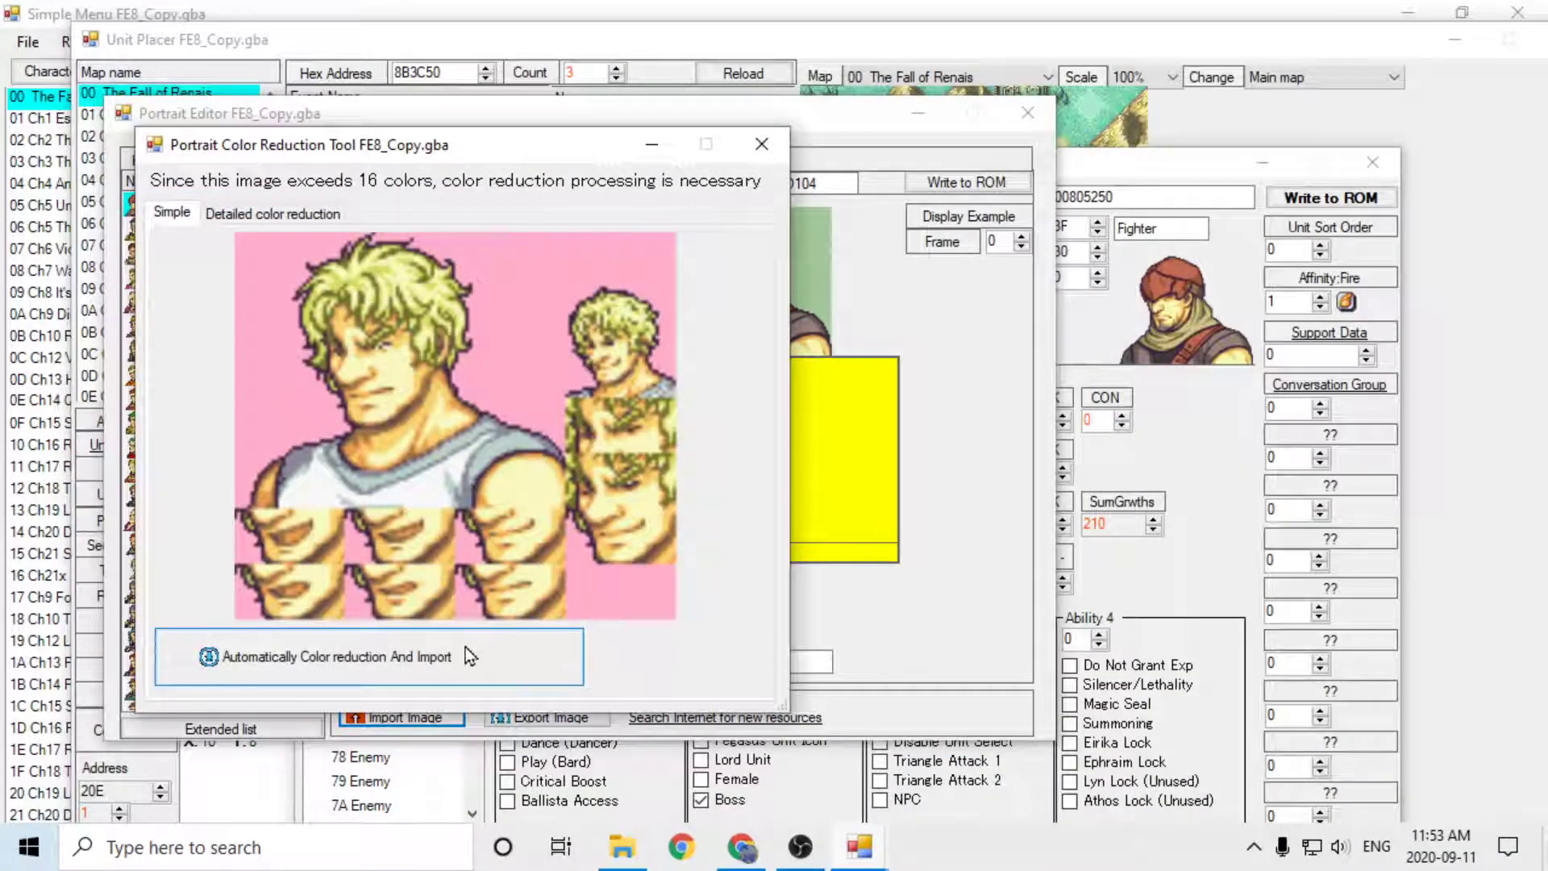
pyautogui.click(332, 211)
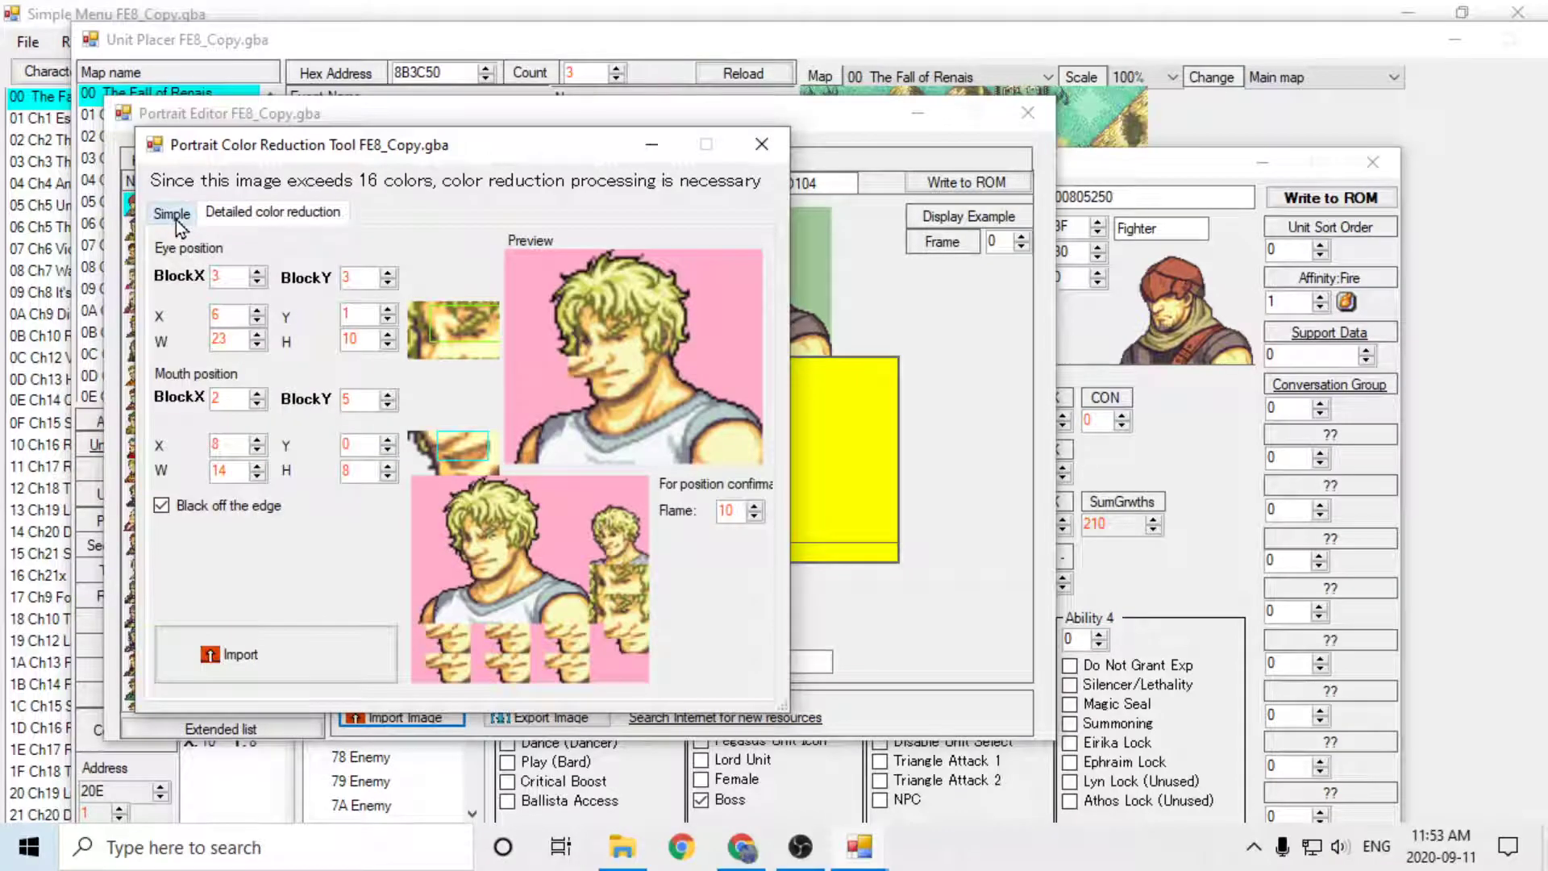
pyautogui.click(172, 213)
pyautogui.click(449, 658)
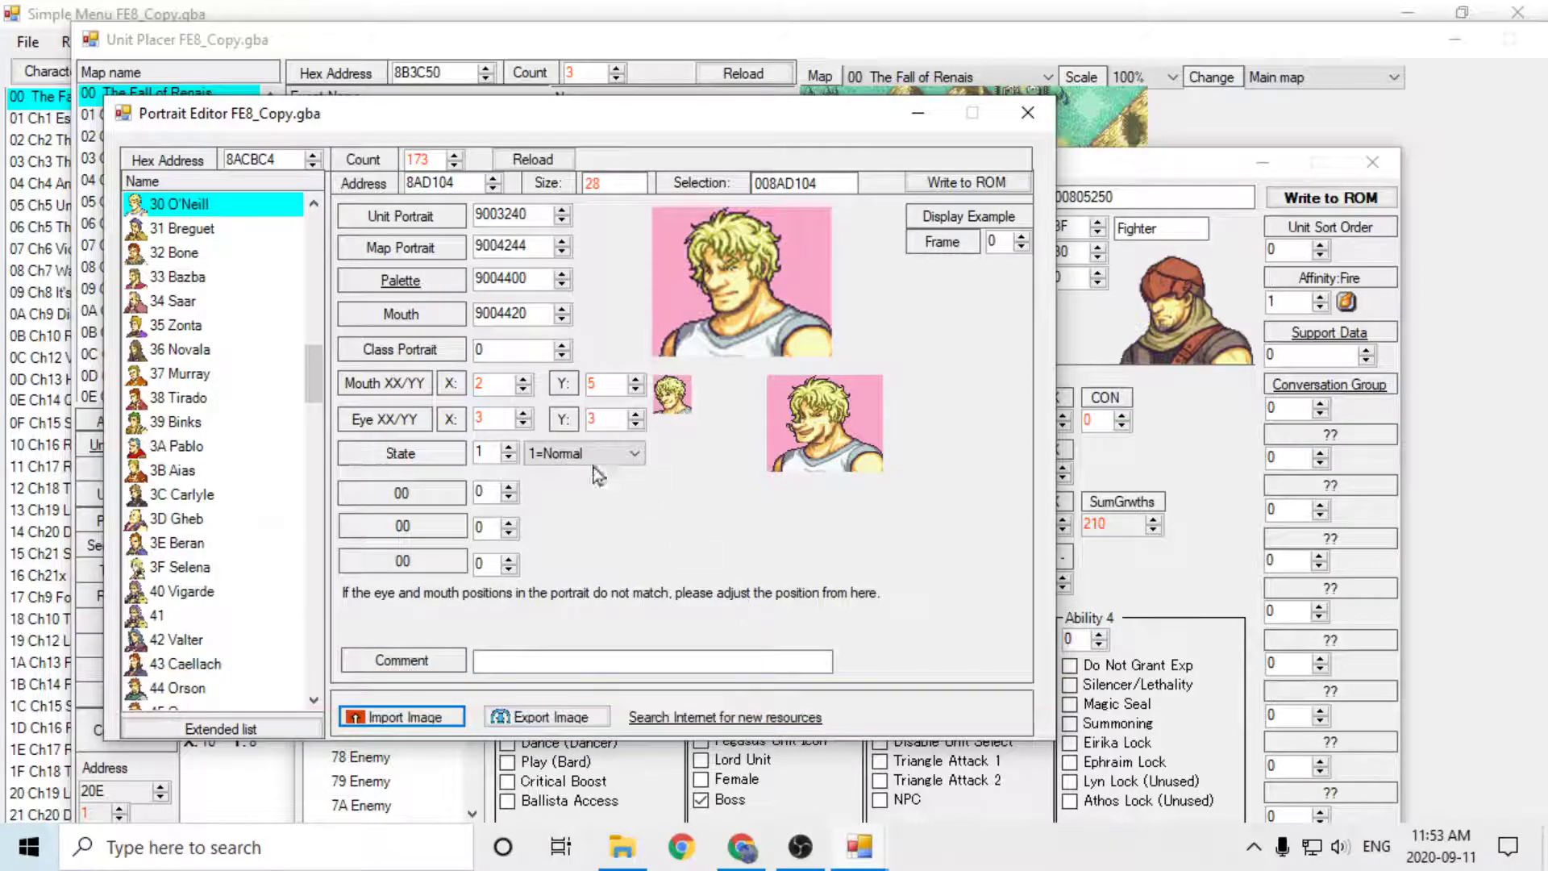
# Step: Set the Mouth X position of the 30 O'Neill portrait to 3, write it to the ROM and return to 68 O'Neill's character entry
pyautogui.click(497, 384)
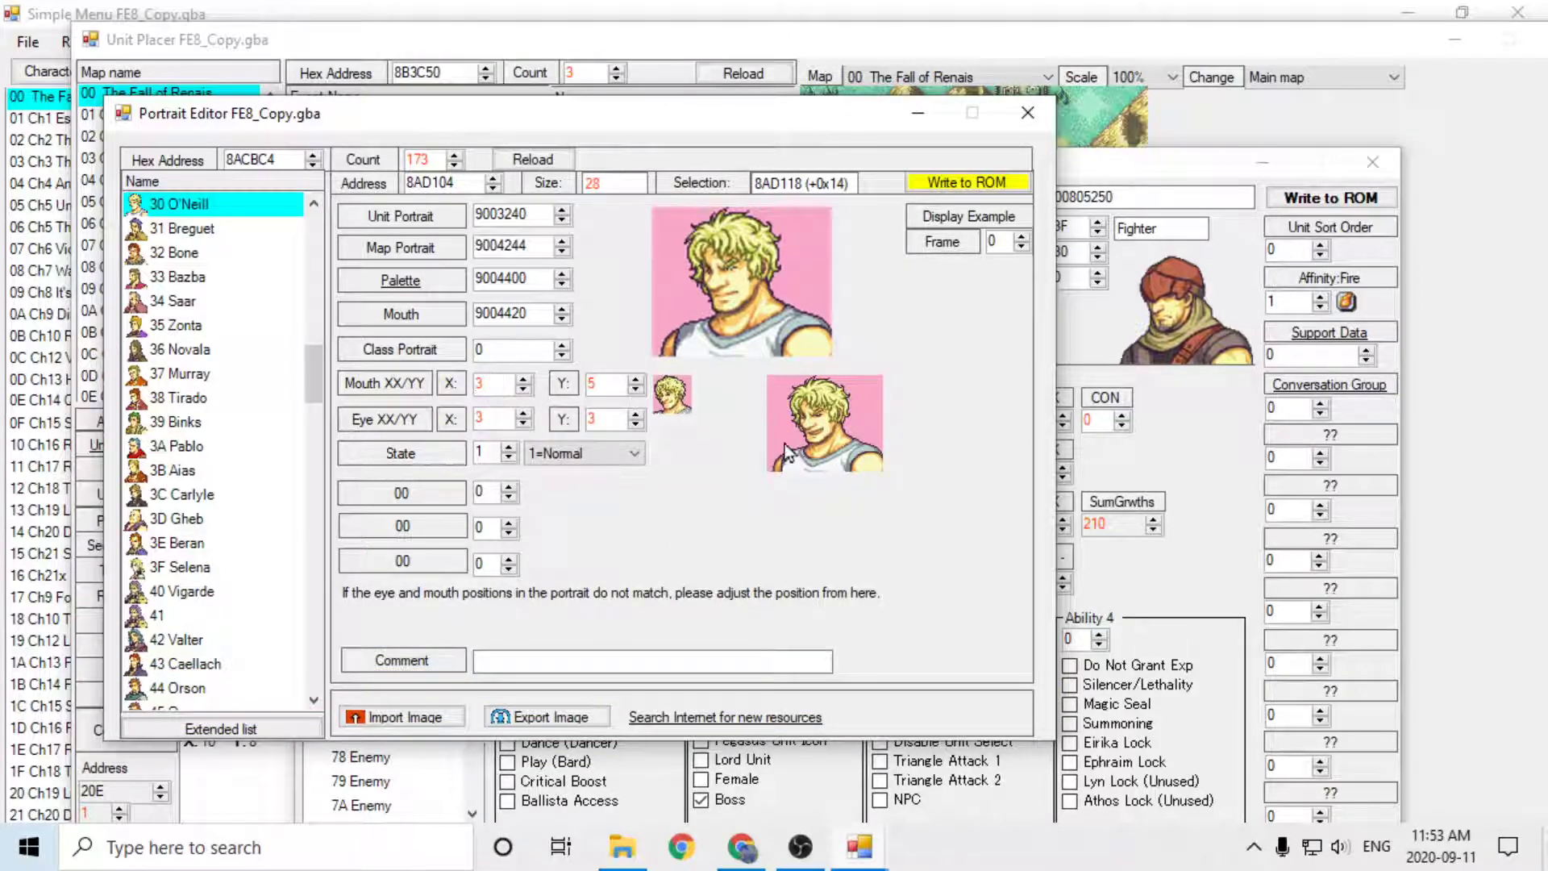
pyautogui.click(970, 182)
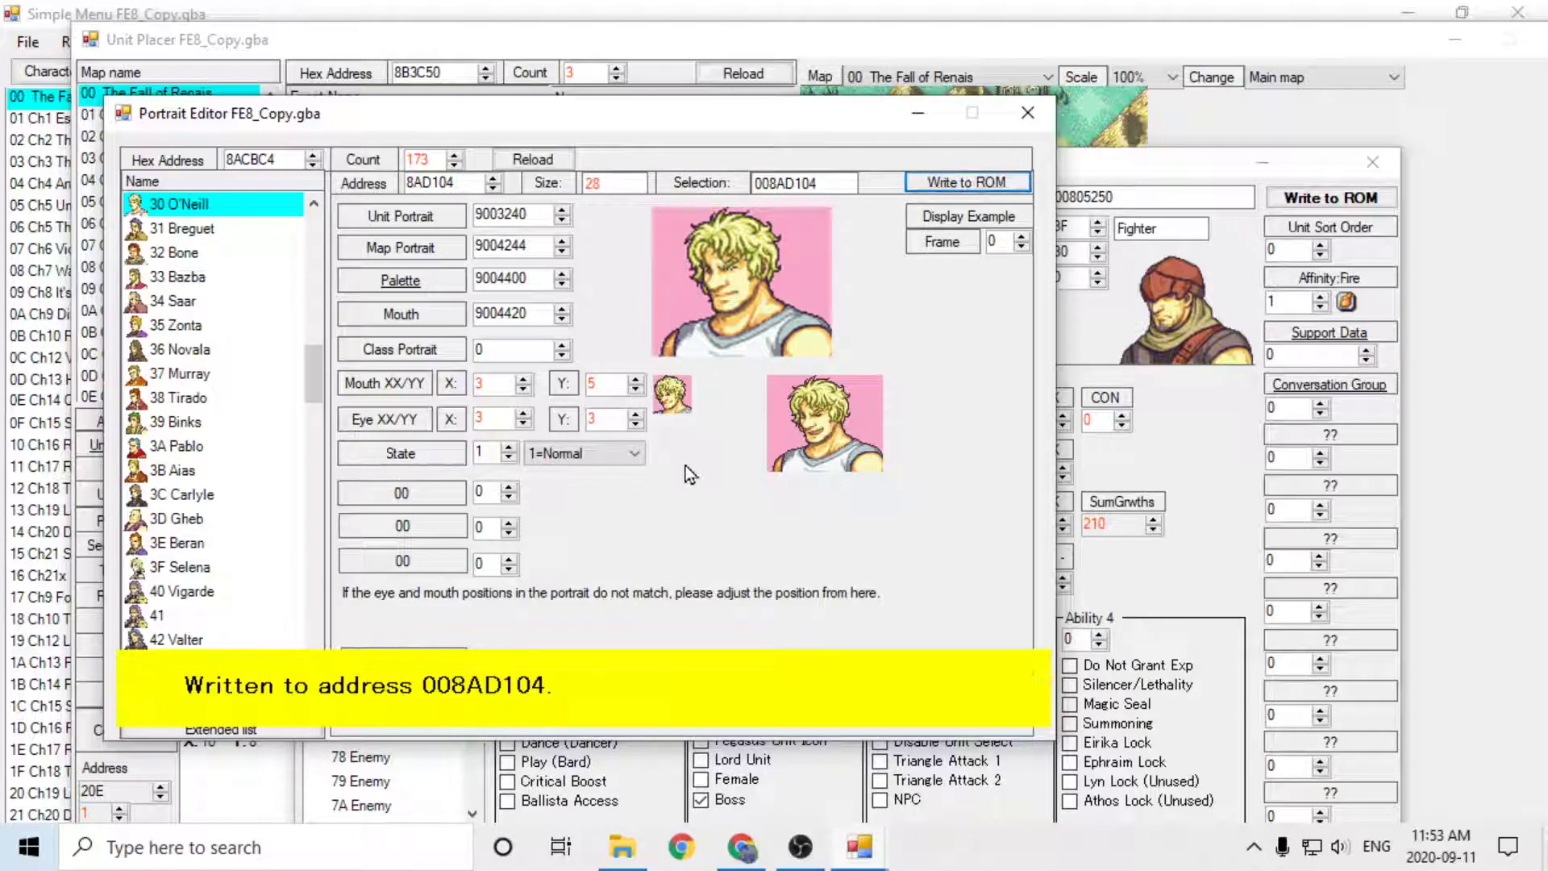
pyautogui.click(1025, 113)
pyautogui.click(368, 370)
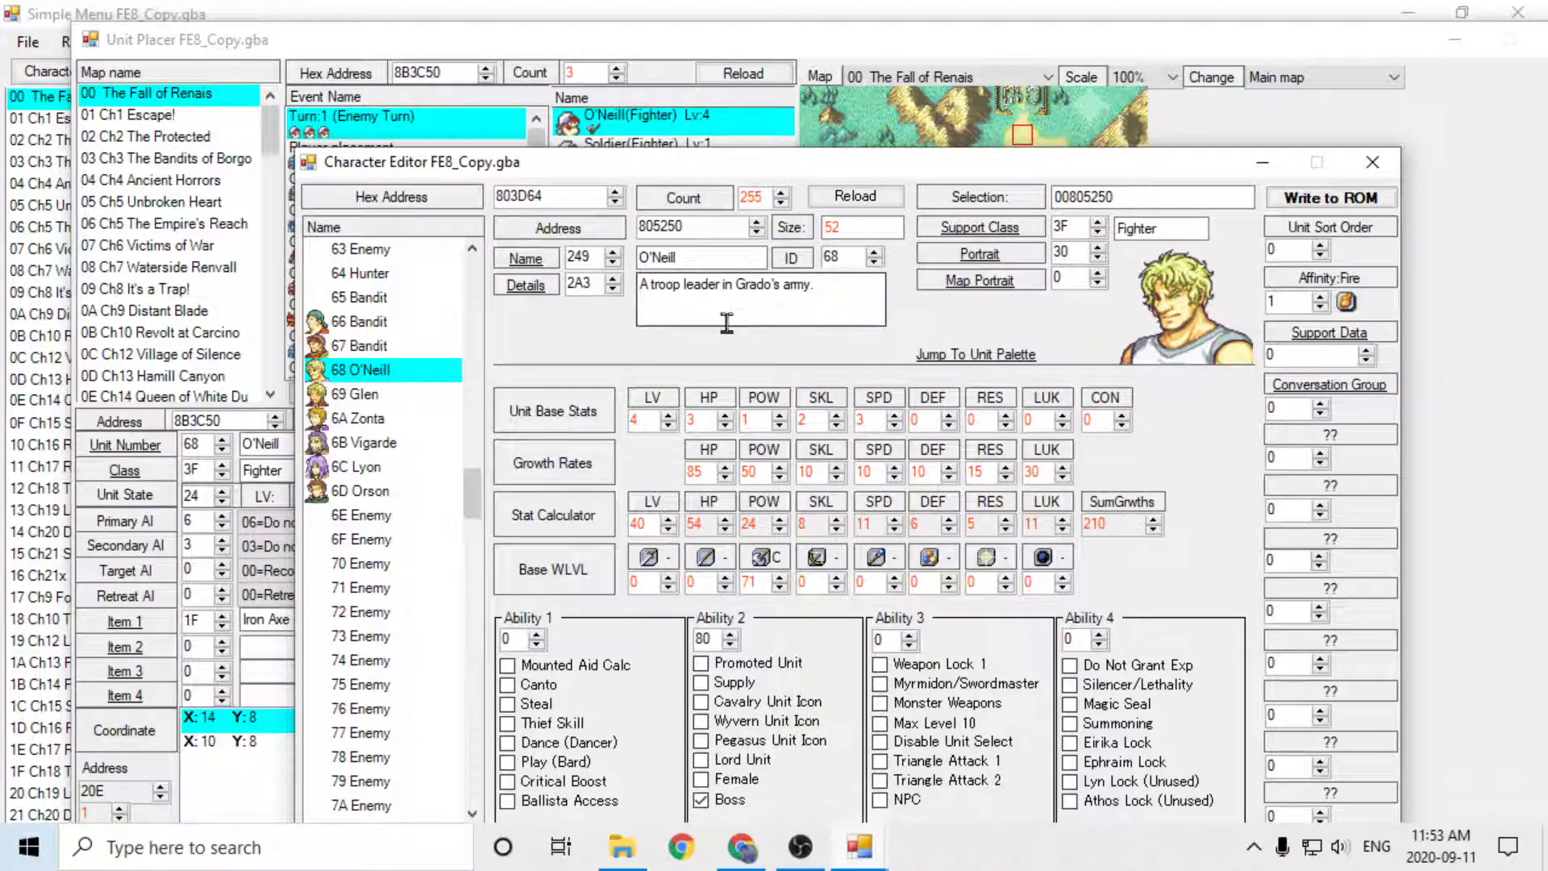
# Step: Open the source text of O'Neill's name and replace it with Bob
pyautogui.doubleClick(734, 257)
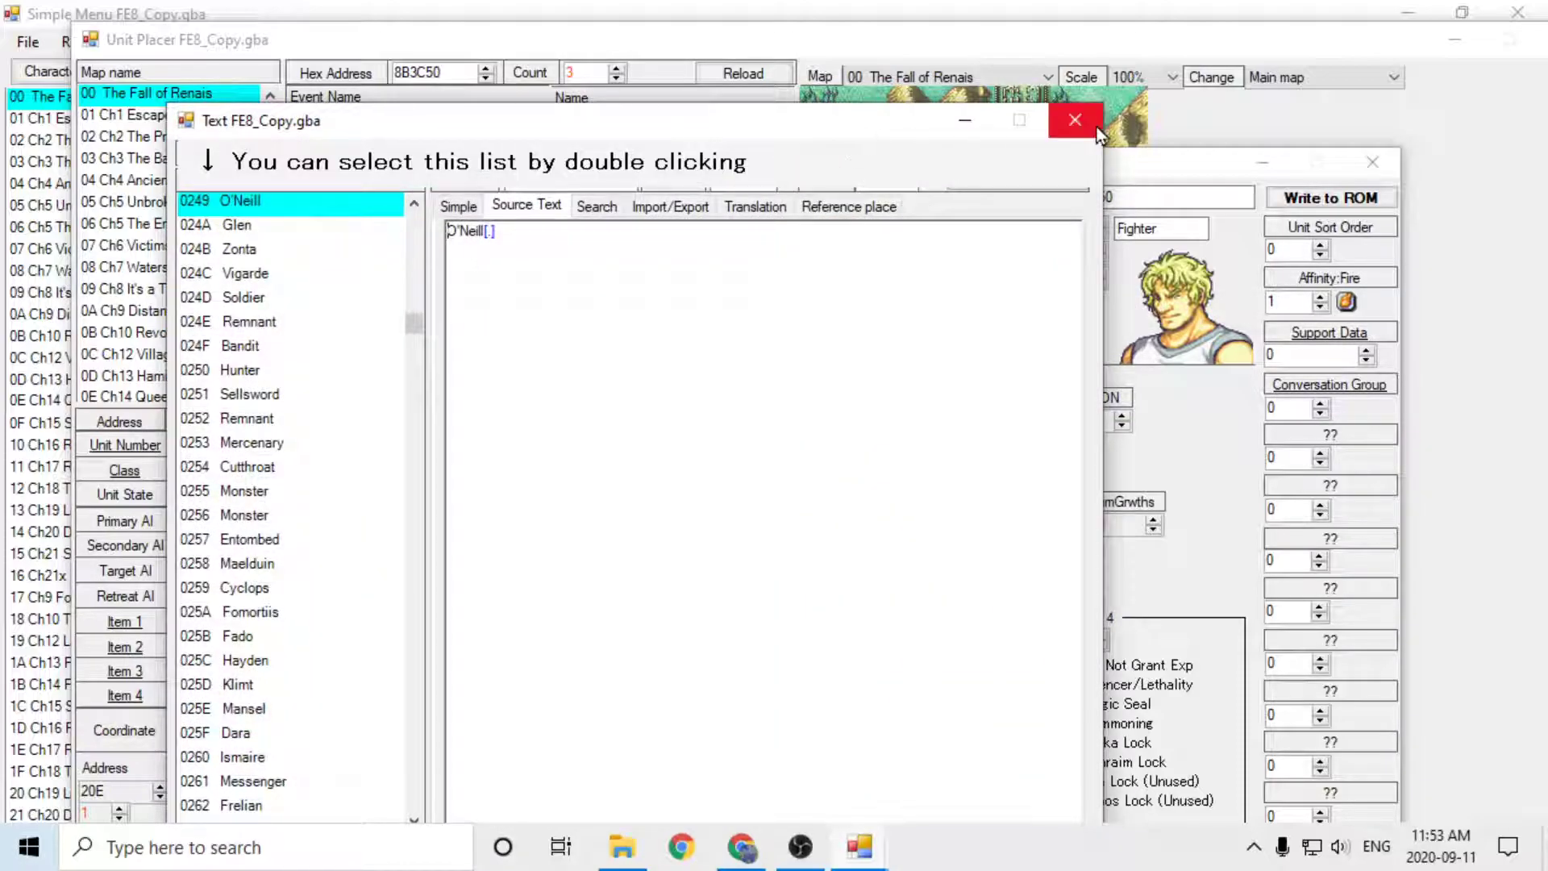
pyautogui.click(1081, 120)
pyautogui.doubleClick(695, 257)
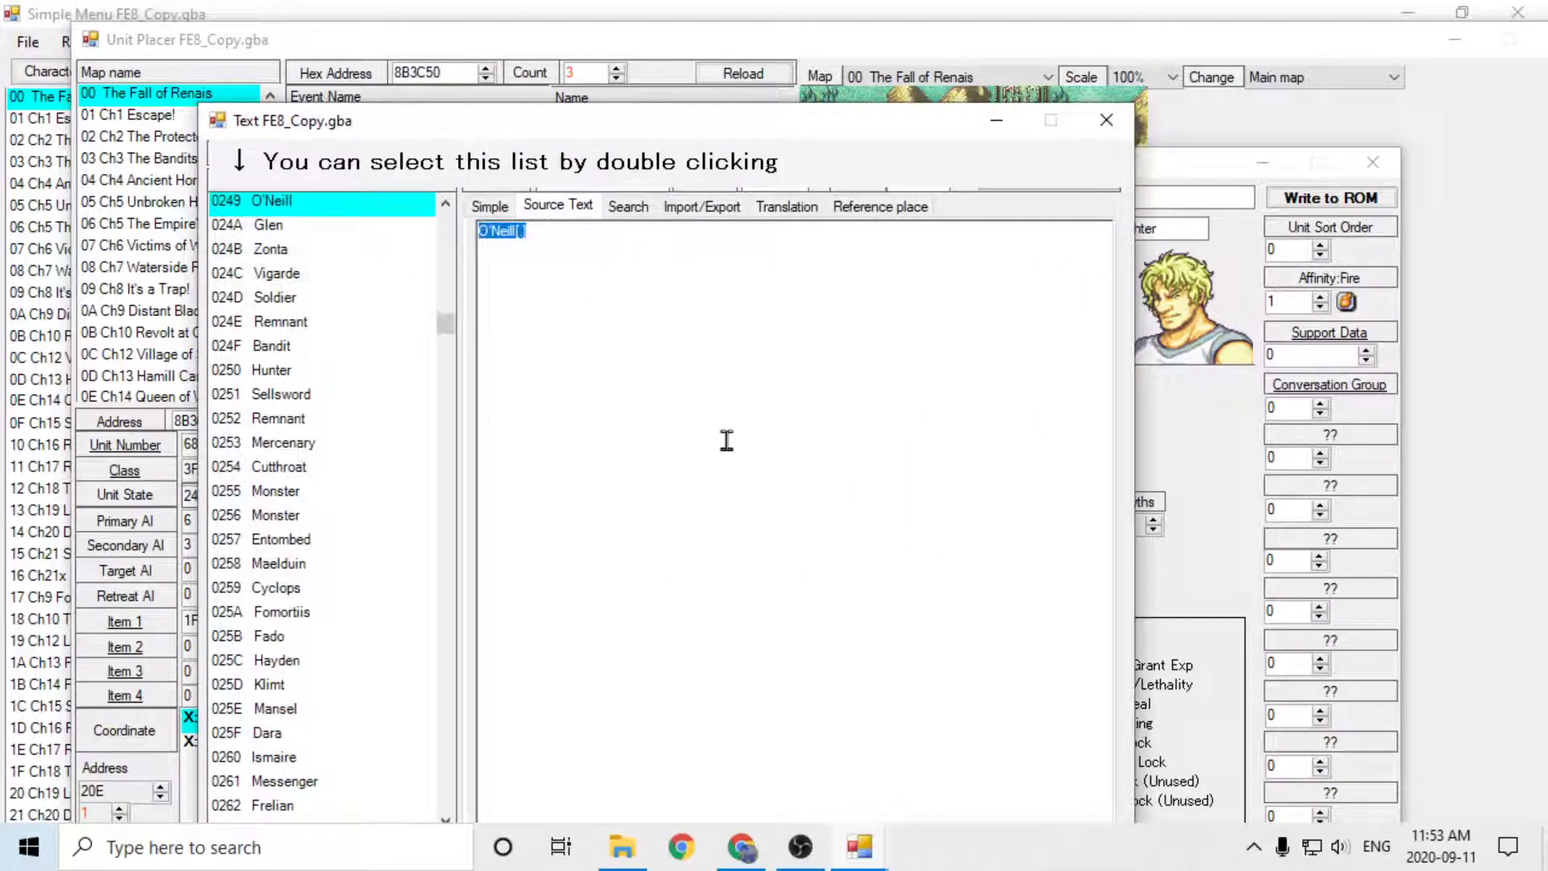
pyautogui.write('Bob')
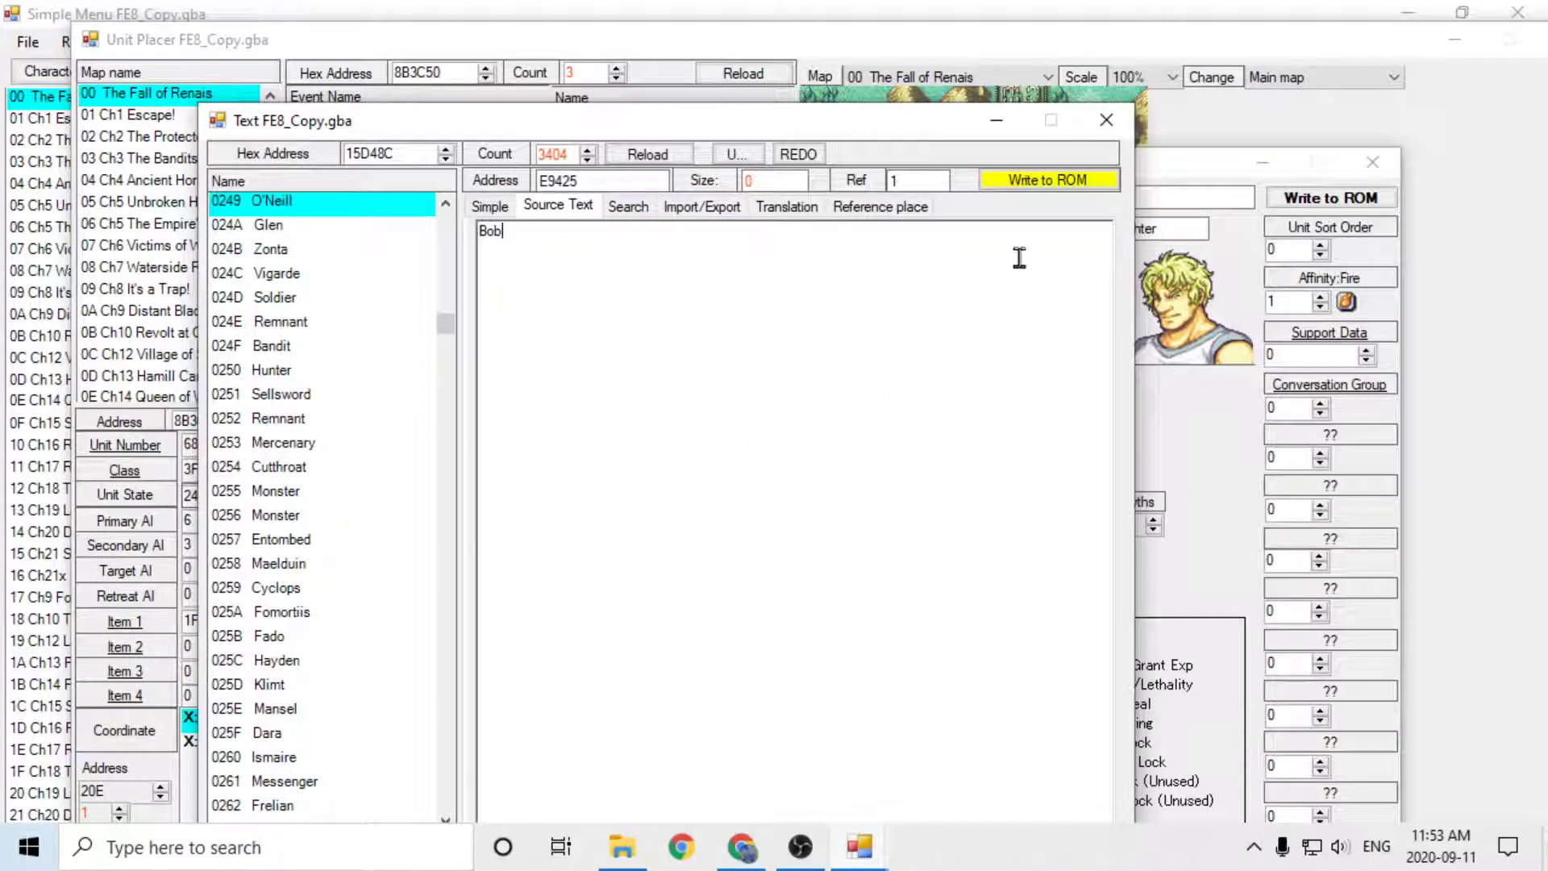
# Step: Write the name Bob to the ROM with the Anti-Huffman patch enabled, and close the text editor
pyautogui.click(1043, 181)
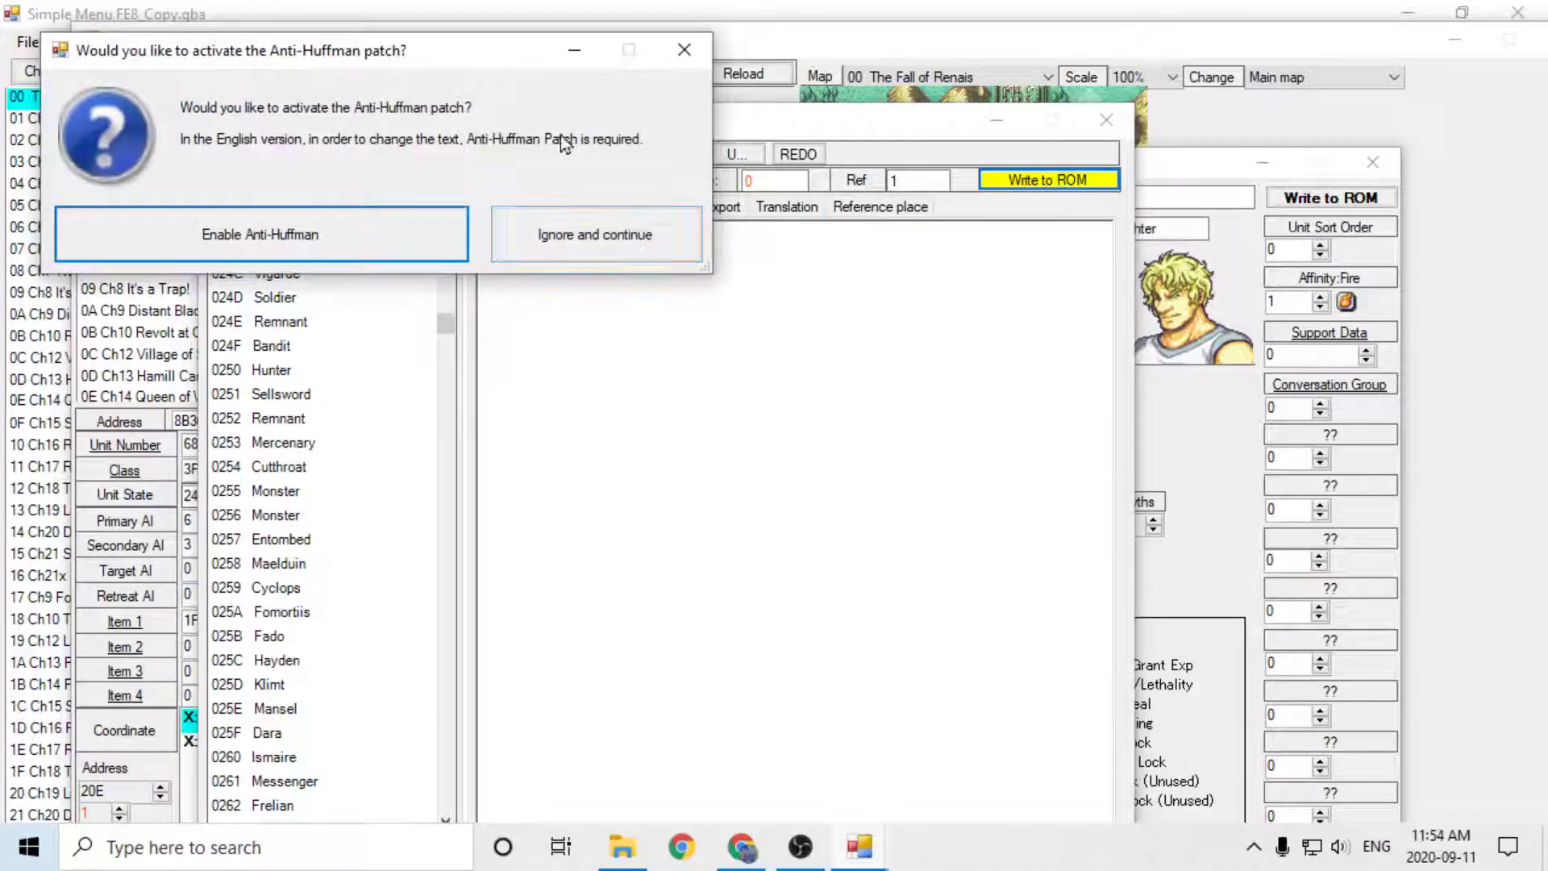
pyautogui.moveTo(403, 70); pyautogui.dragTo(903, 340)
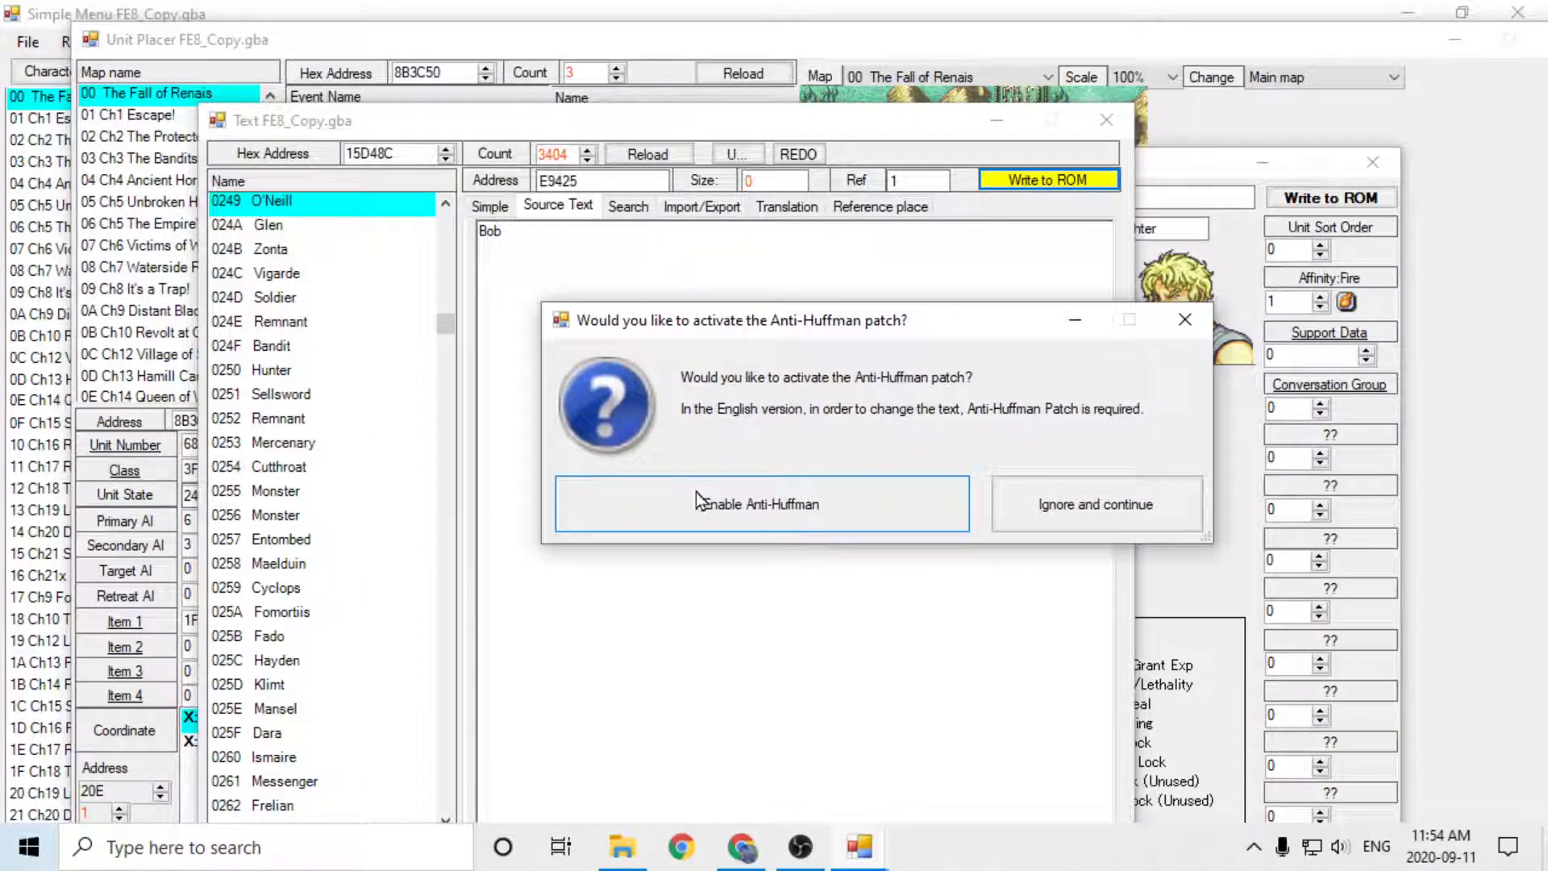
pyautogui.click(781, 509)
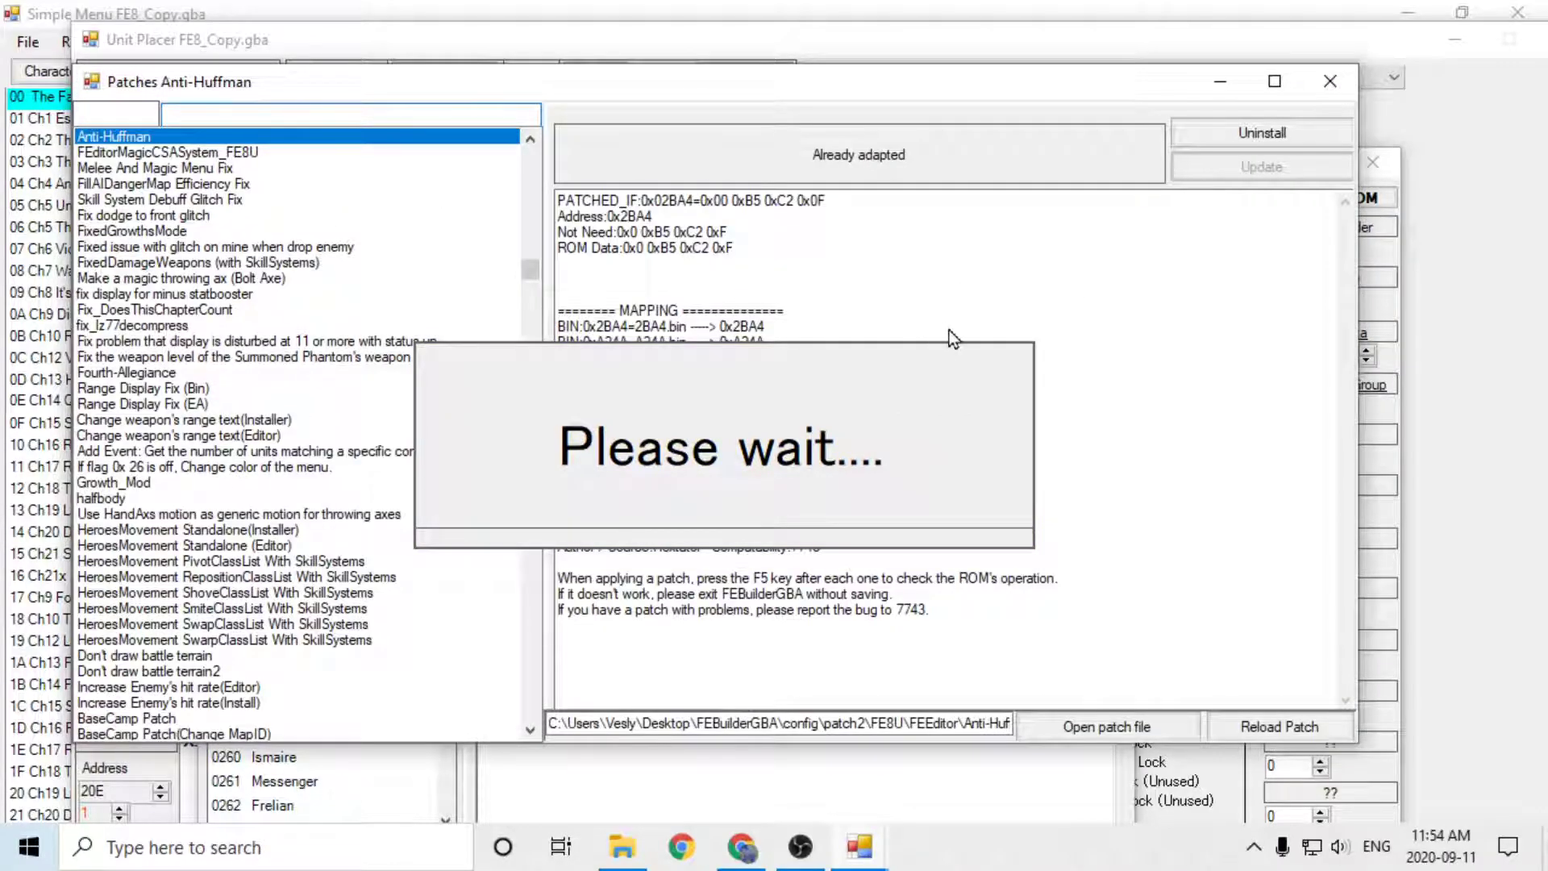
pyautogui.click(807, 502)
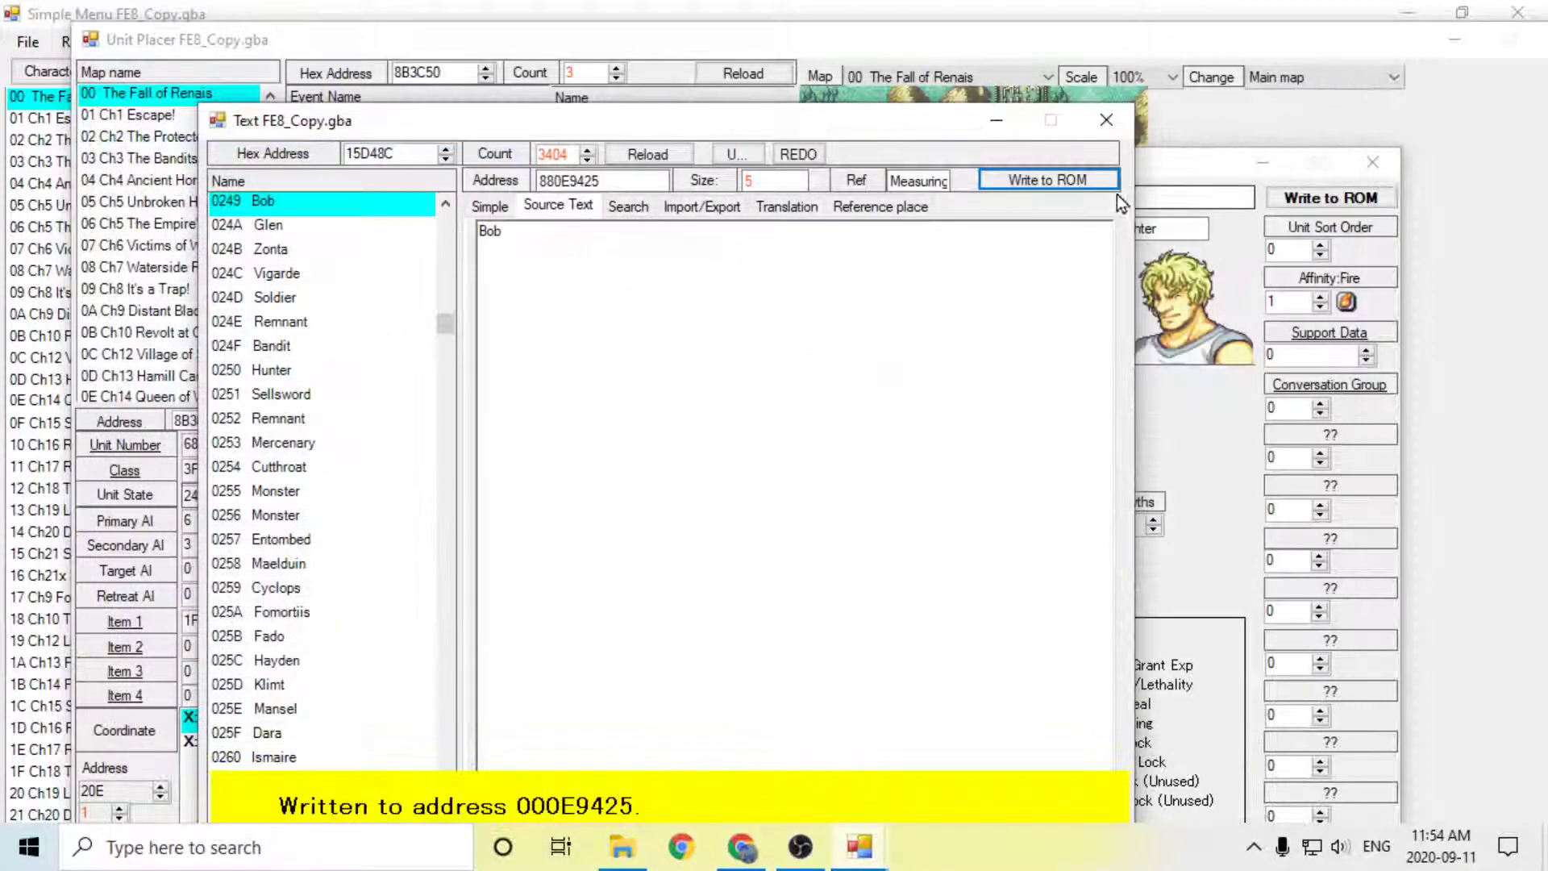
pyautogui.click(1106, 121)
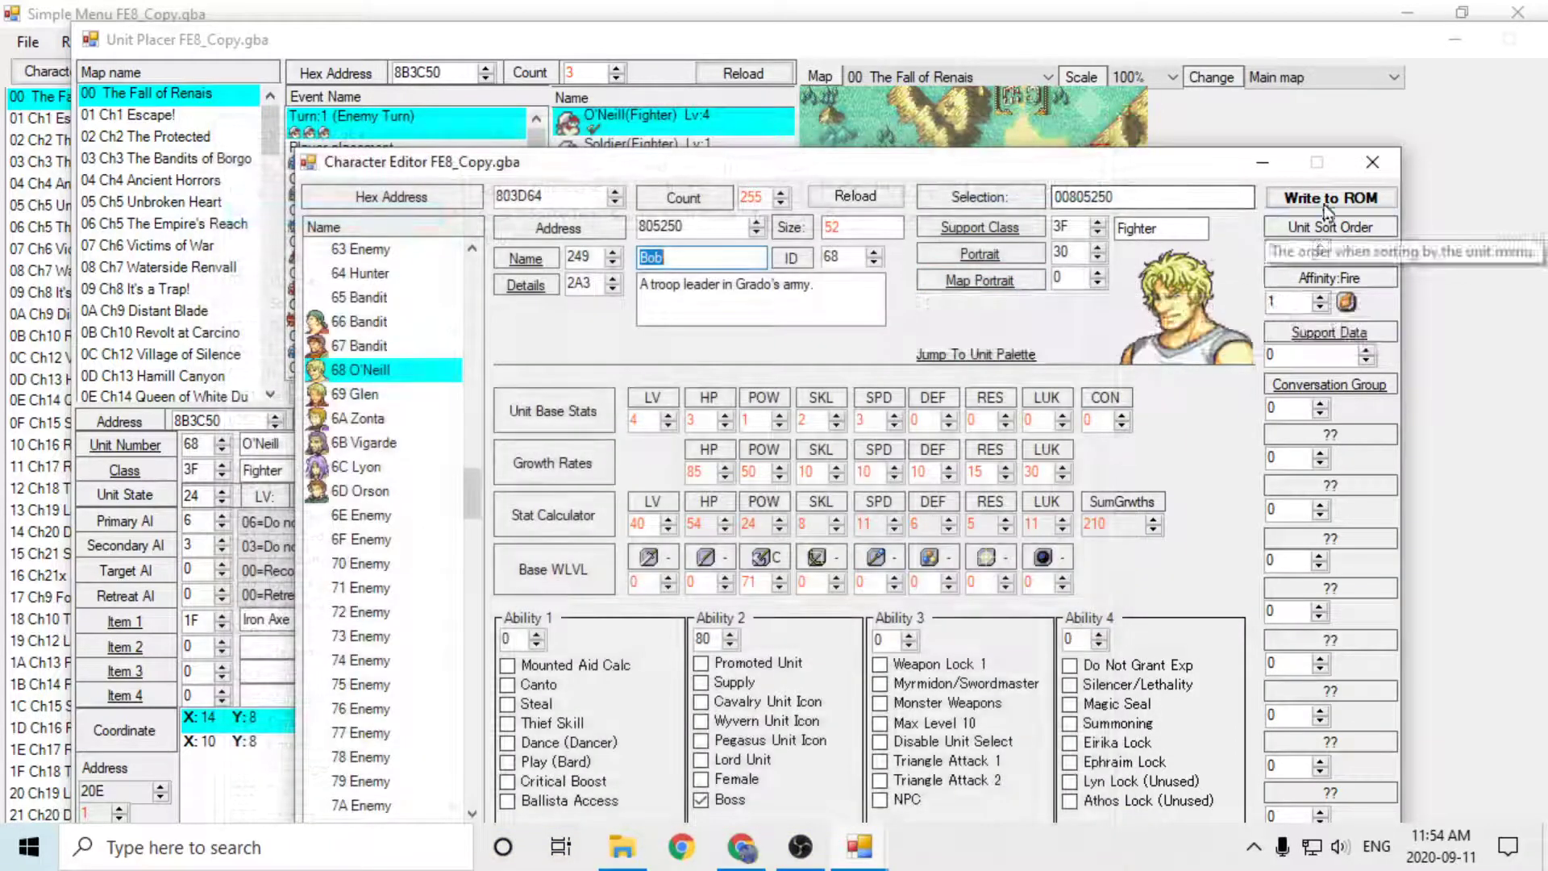
# Step: Open the name text of 01 Eirika from the character list, replace it with Jess and write it to the ROM
pyautogui.scroll(18, 462, 357)
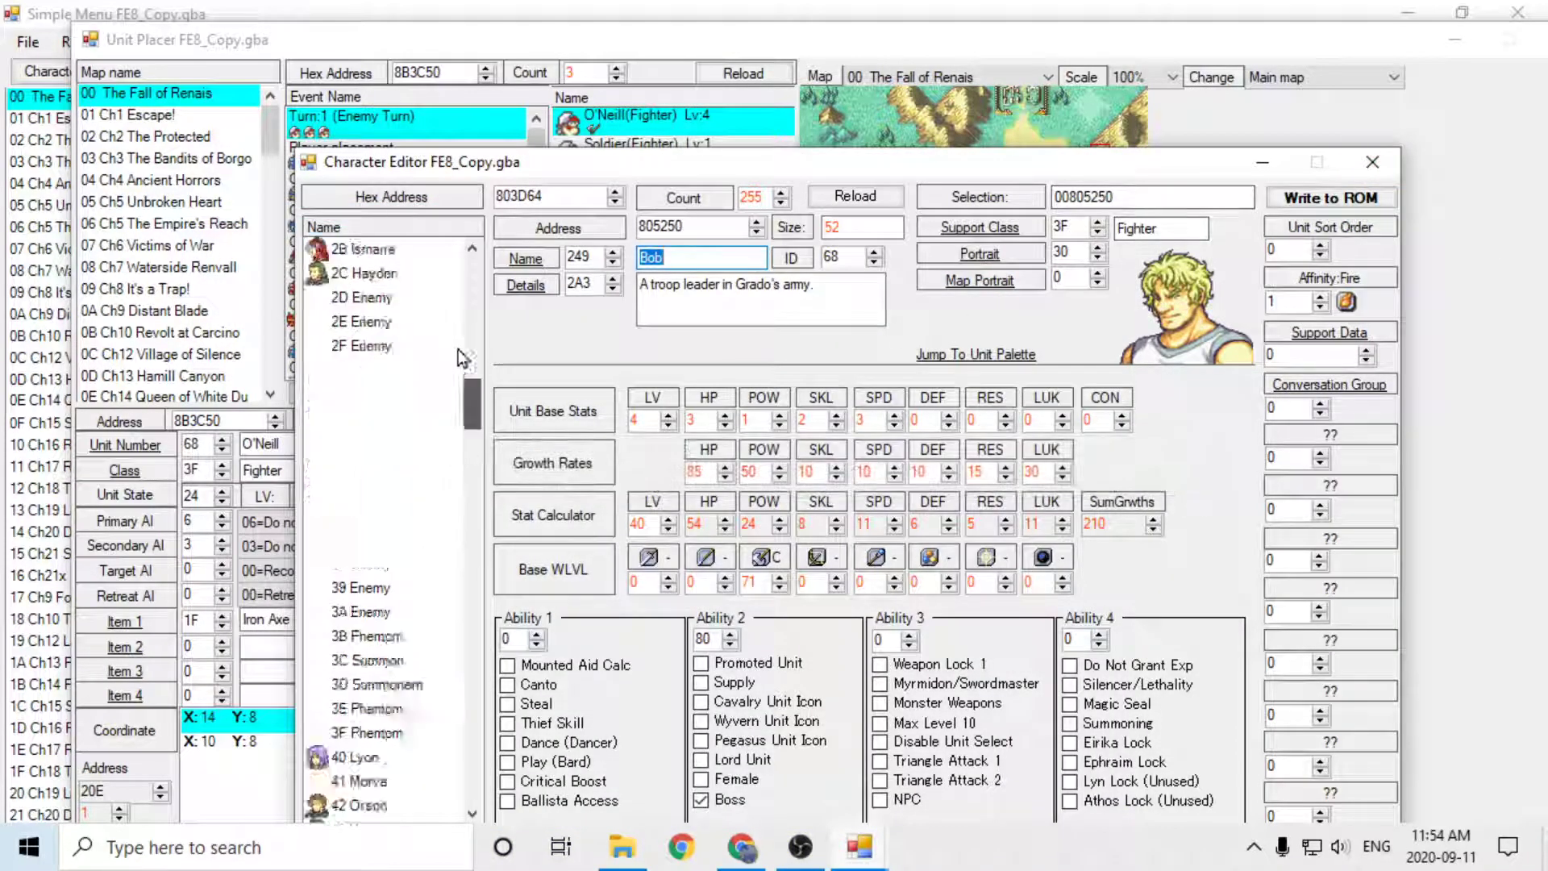
pyautogui.scroll(14, 462, 358)
pyautogui.click(373, 252)
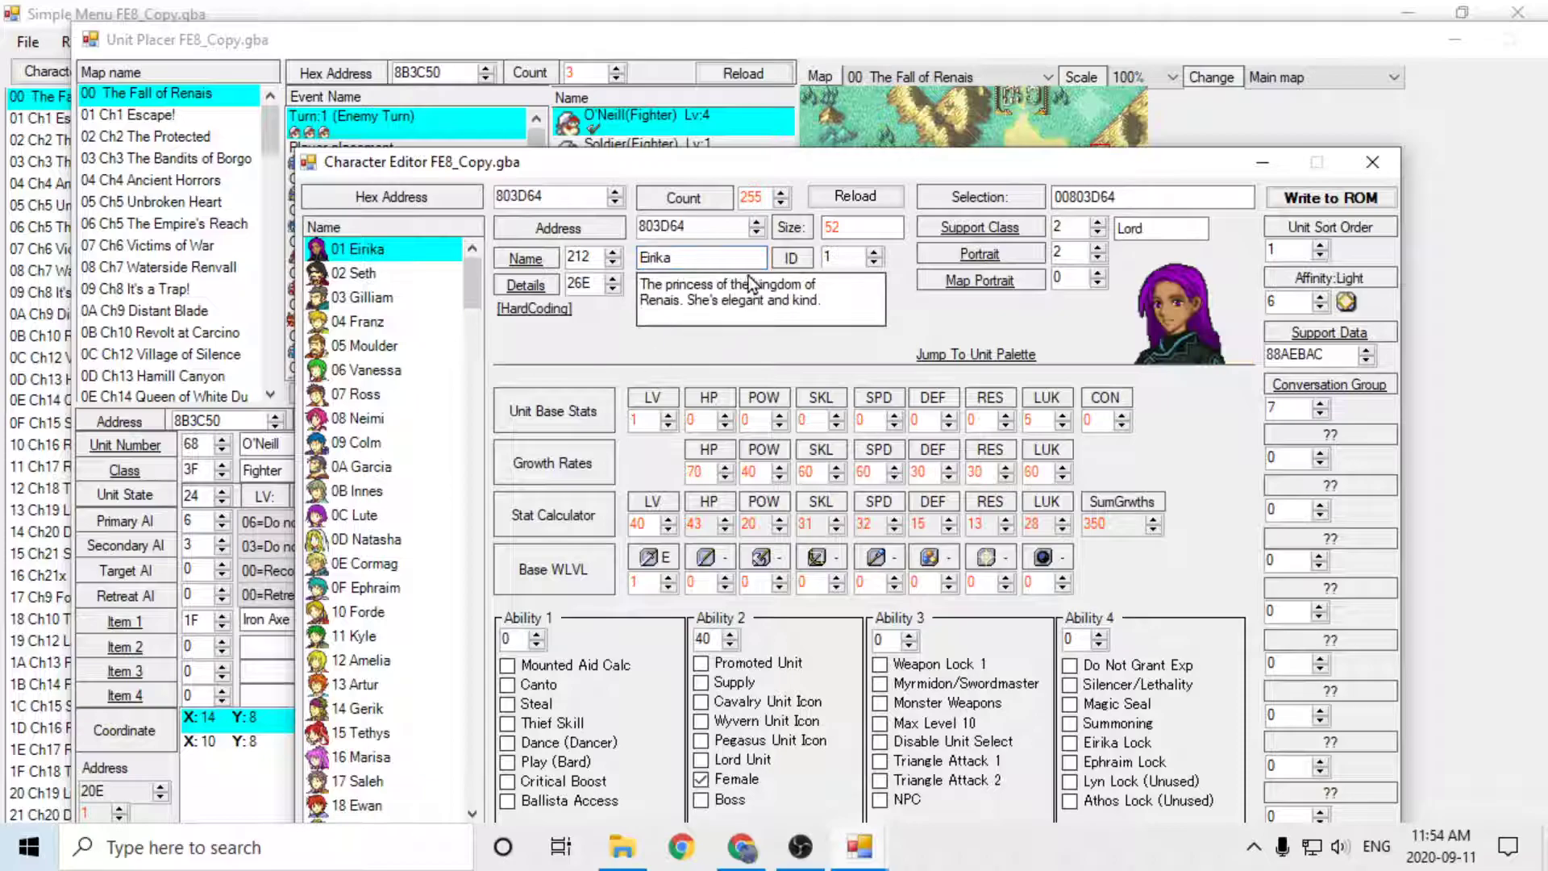
pyautogui.doubleClick(688, 256)
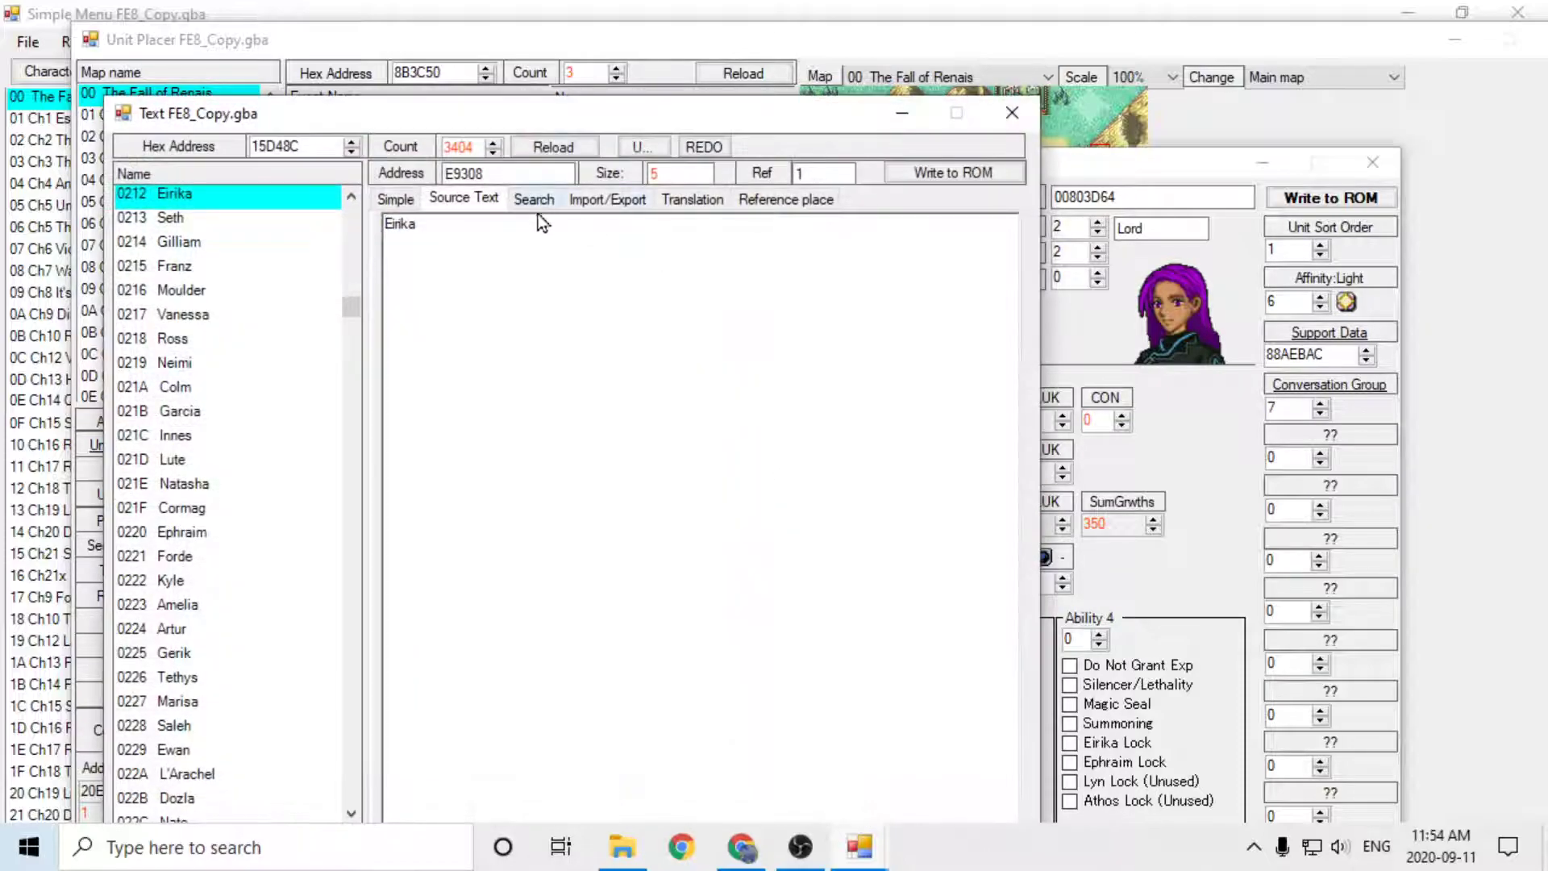
pyautogui.write('Jess')
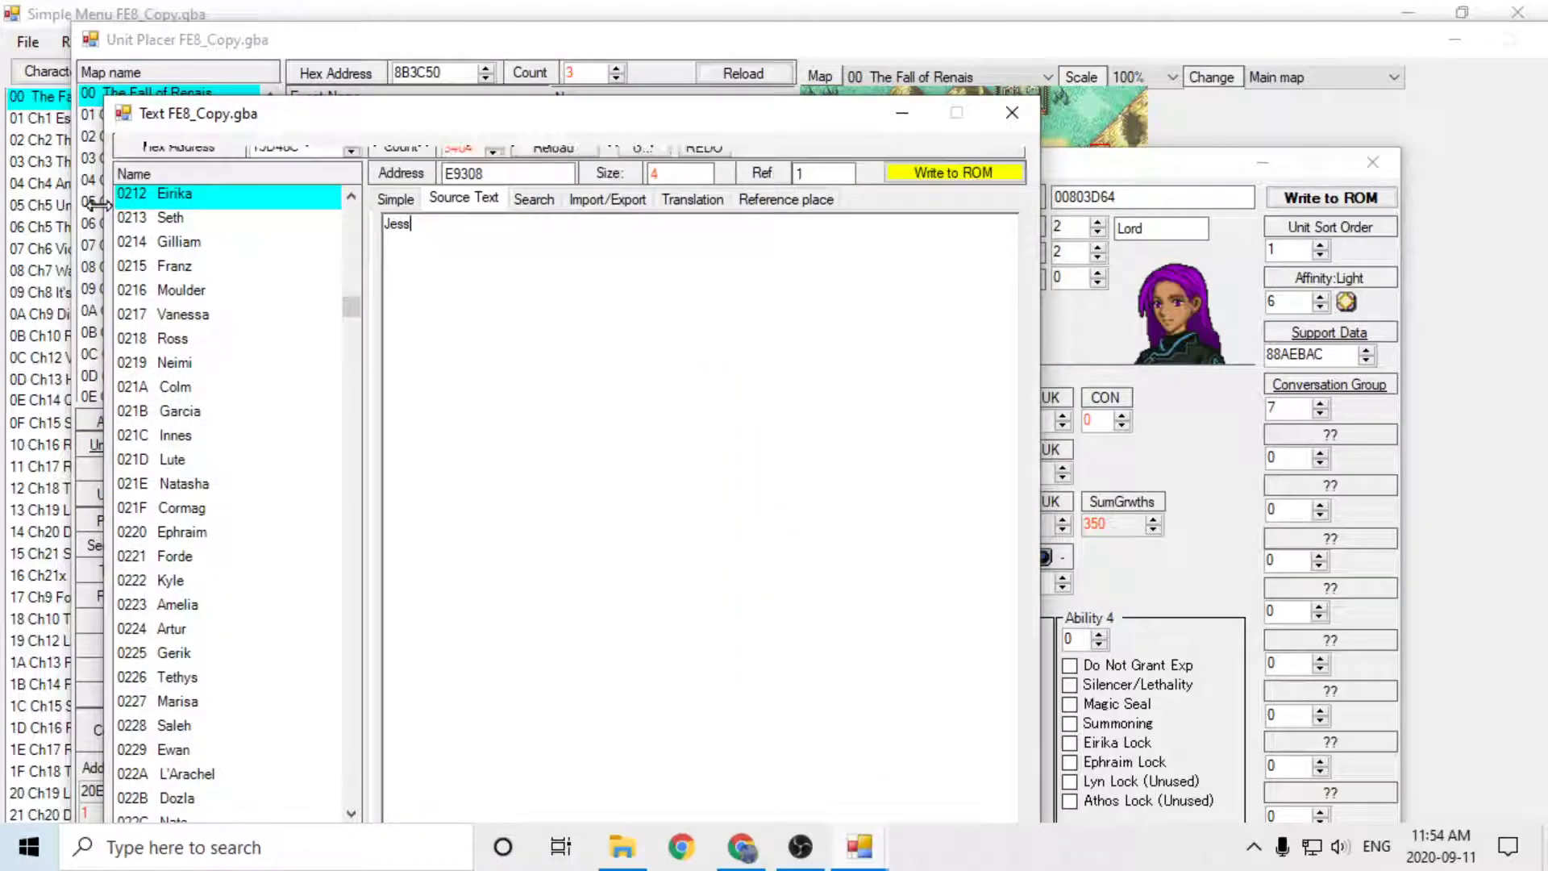
pyautogui.click(960, 172)
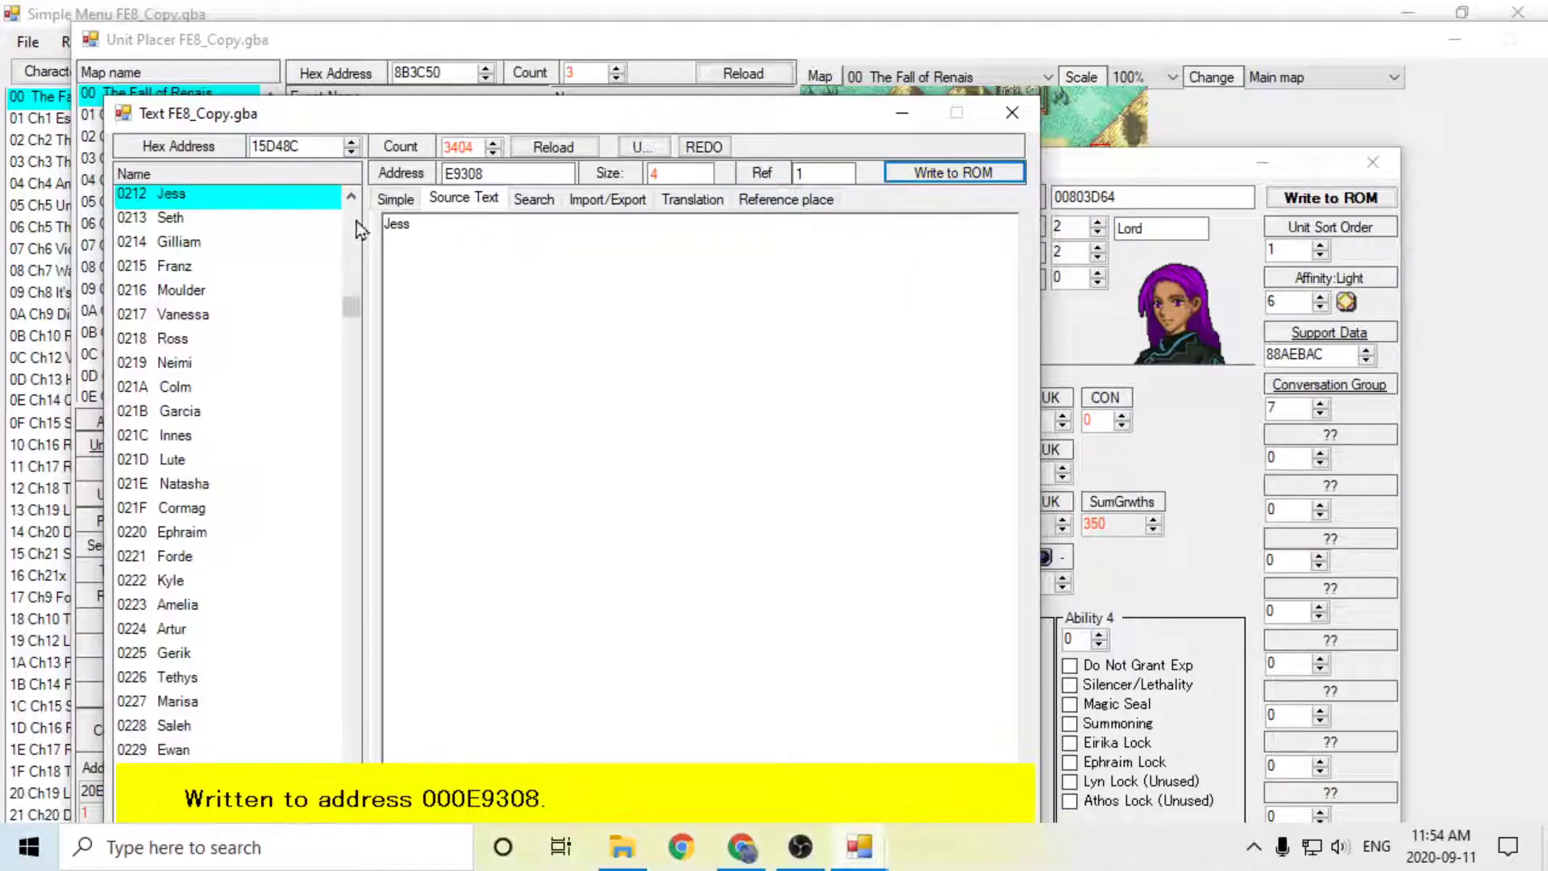
# Step: Replace the name text 0213 Seth with Andrew, write it to the ROM and close the text and character editors
pyautogui.click(235, 216)
pyautogui.doubleClick(473, 232)
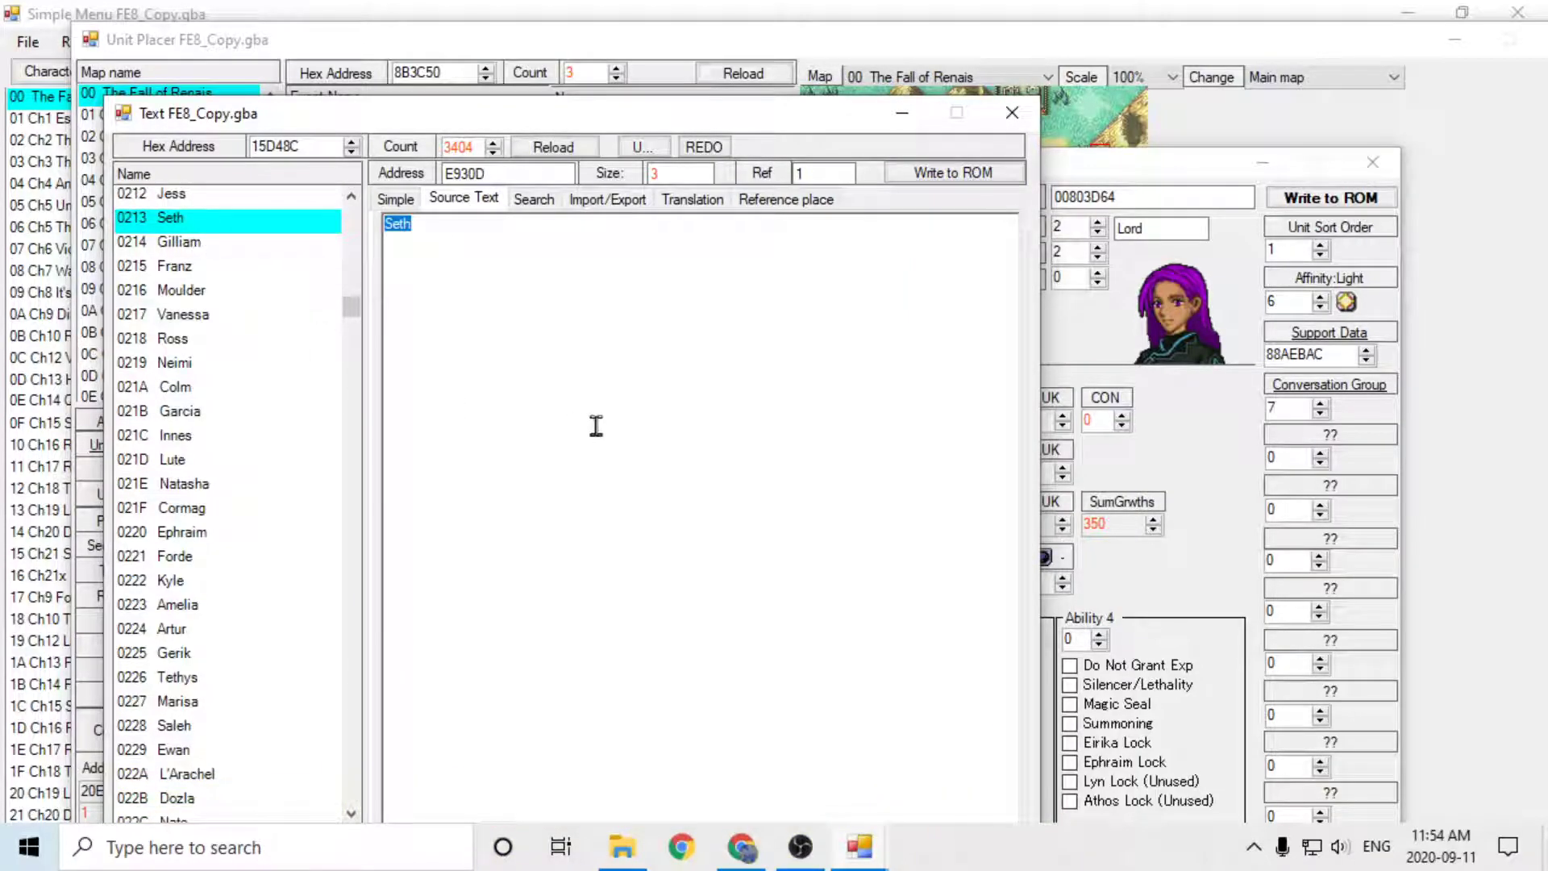
pyautogui.write('Andrew')
pyautogui.click(940, 174)
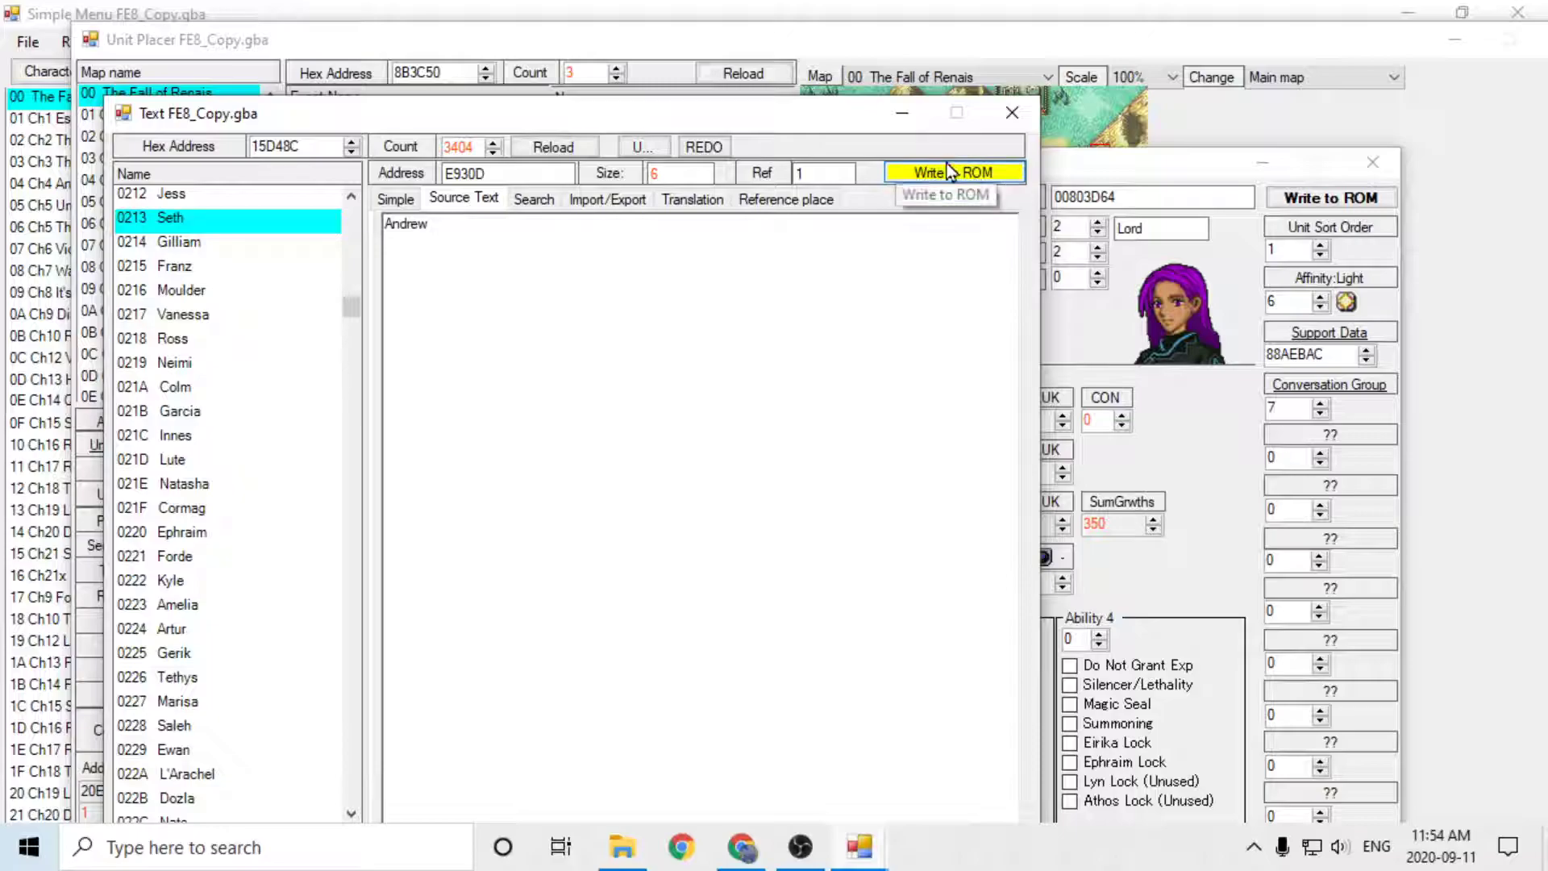
pyautogui.click(1012, 112)
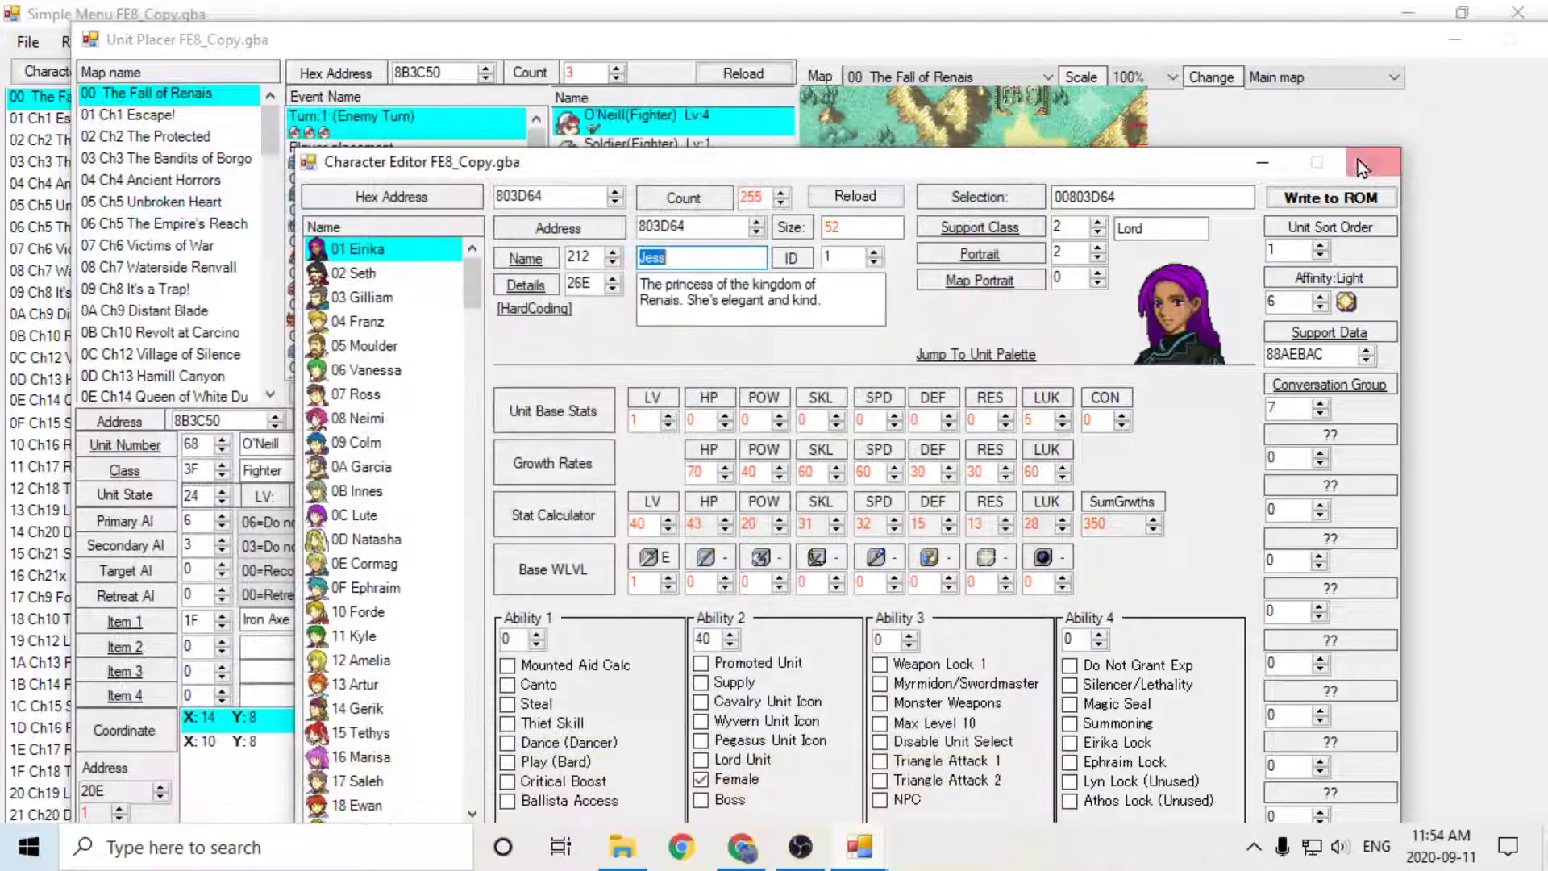
pyautogui.click(1371, 161)
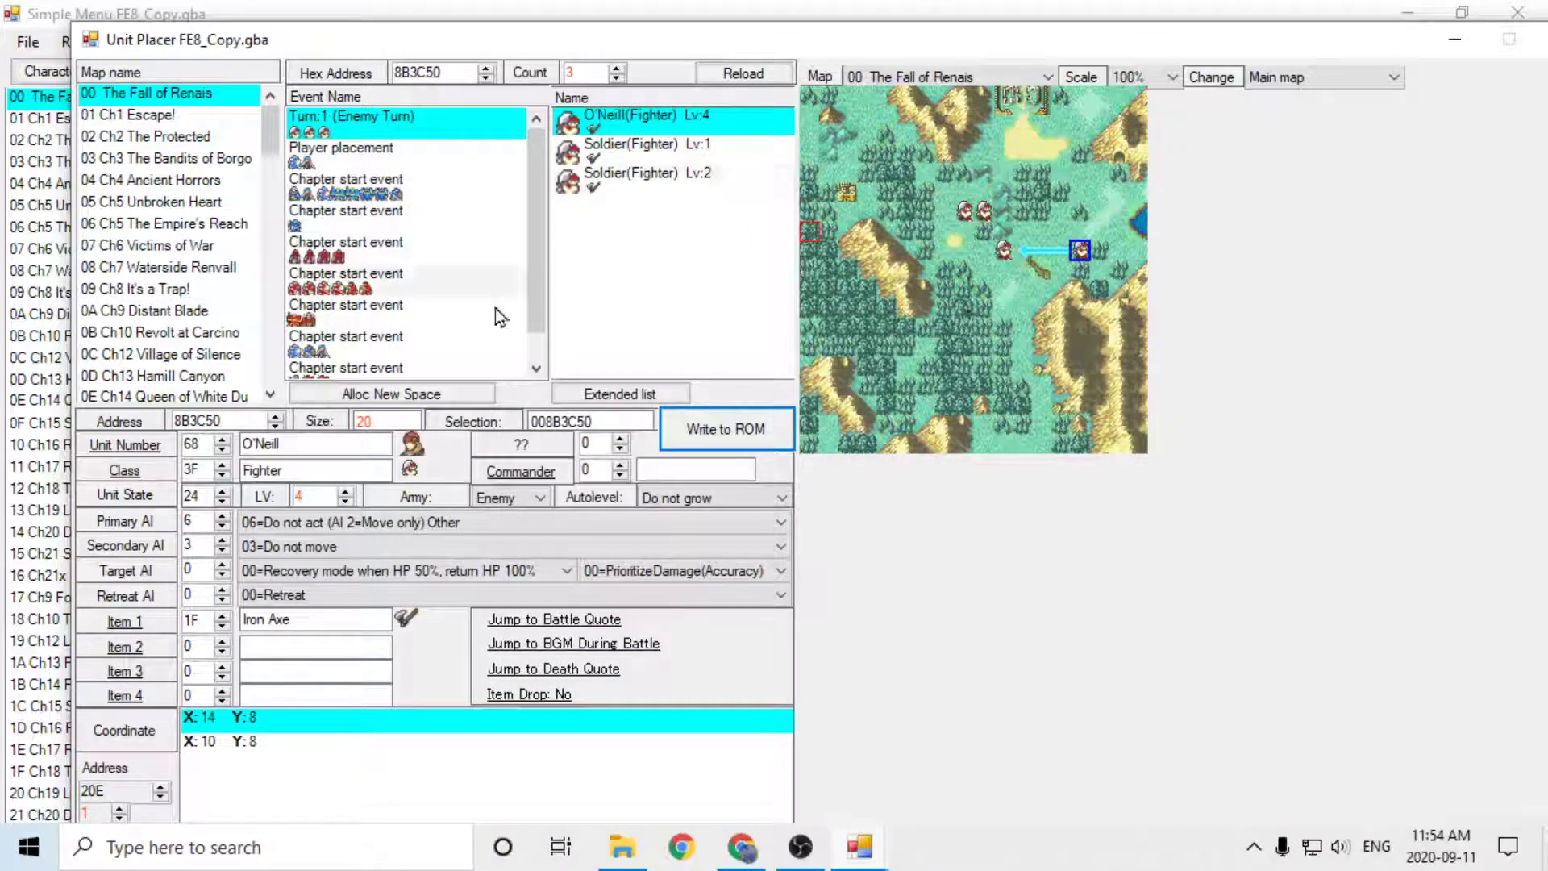
# Step: Delete the X 14, Y 8 coordinate of the O'Neill unit, place it at X 11, Y 1 and write it to the ROM
pyautogui.click(280, 744)
pyautogui.click(289, 724)
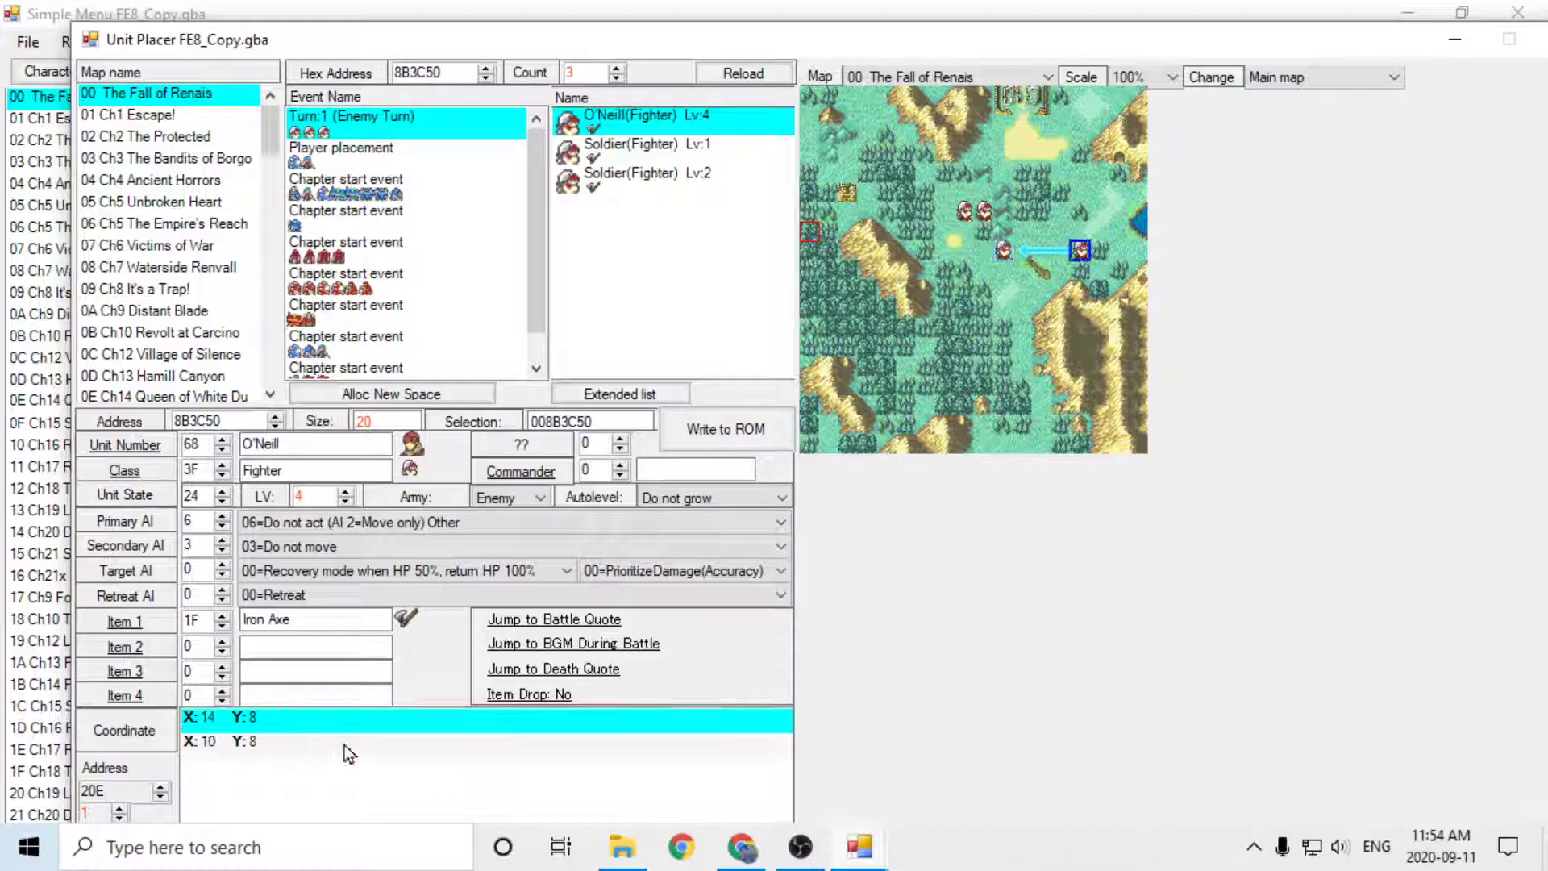
pyautogui.click(293, 745)
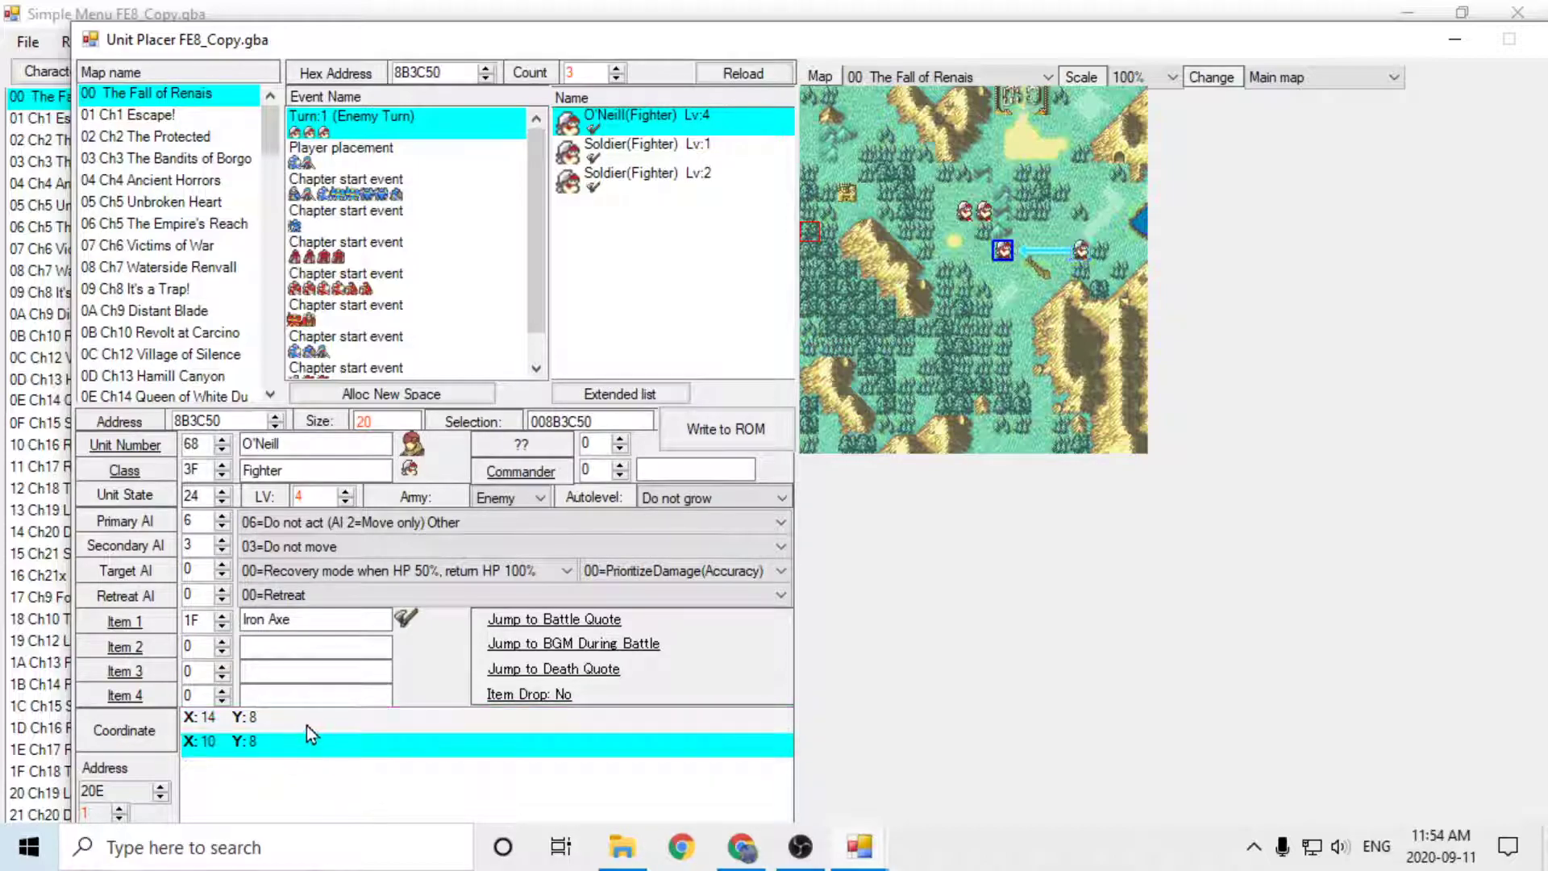
pyautogui.click(306, 723)
pyautogui.click(300, 741)
pyautogui.click(307, 720)
pyautogui.press('Delete')
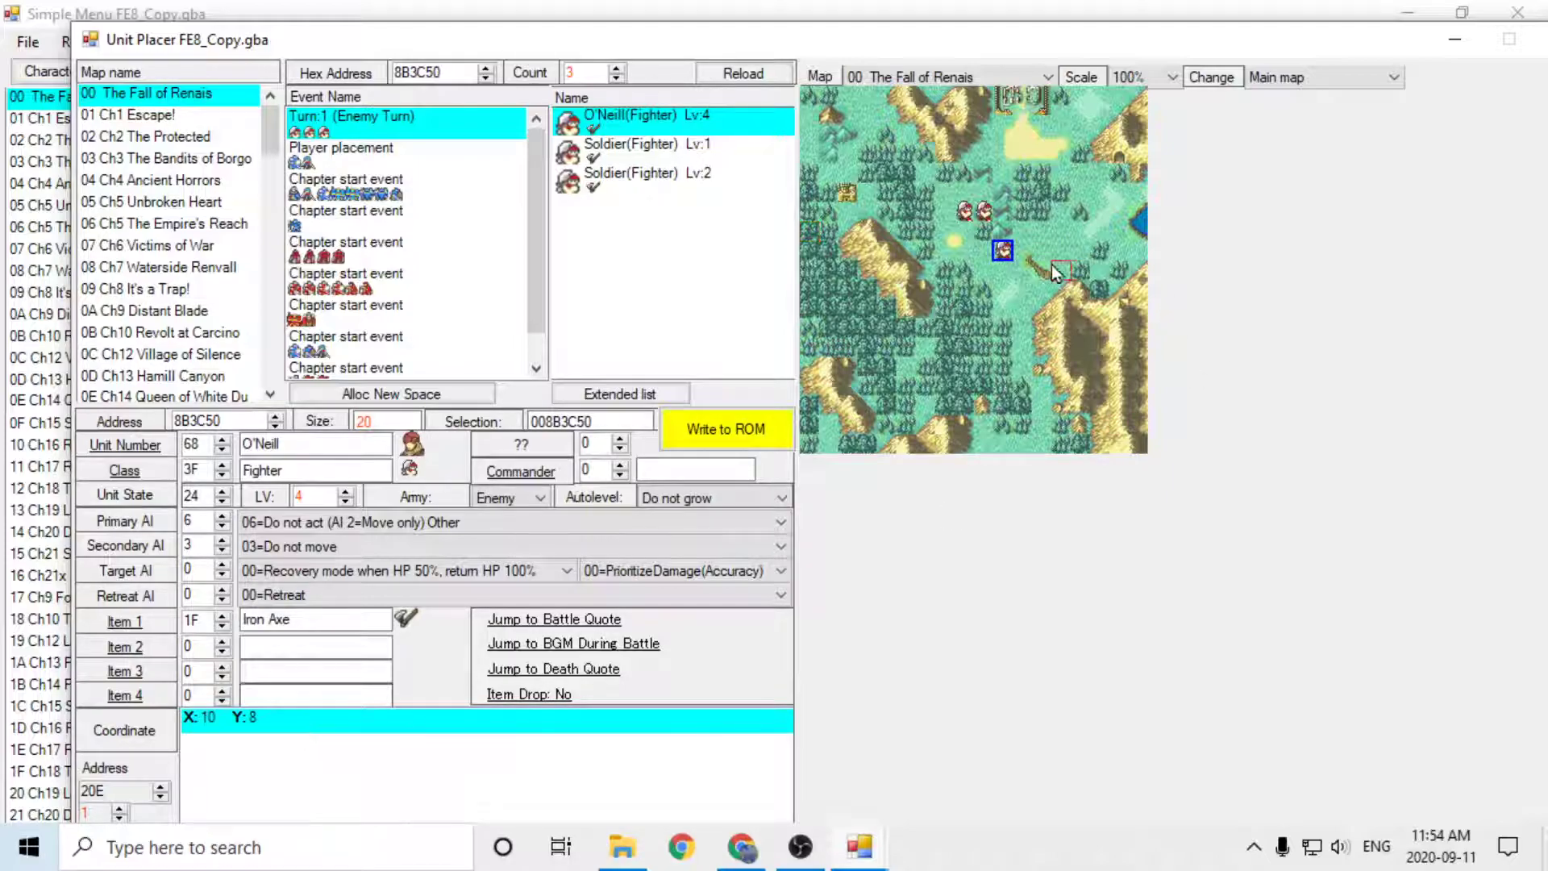
pyautogui.click(1026, 129)
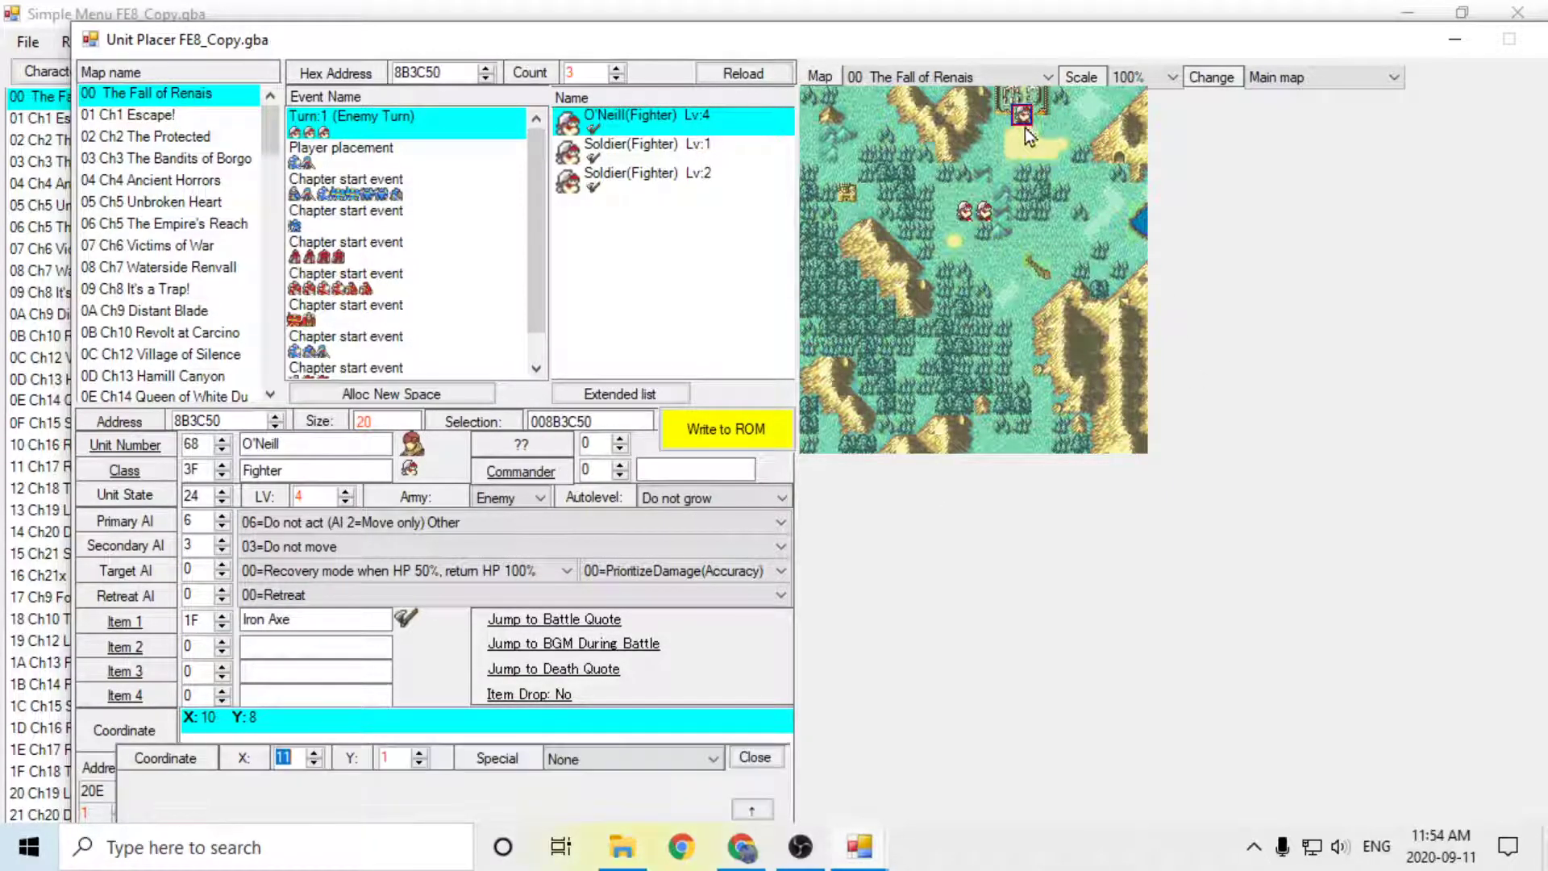
pyautogui.click(682, 439)
# Step: Remove the level 1 Soldier's X 14, Y 7 coordinate, change the remaining one to X 13, Y 3 and write it to the ROM
pyautogui.click(656, 151)
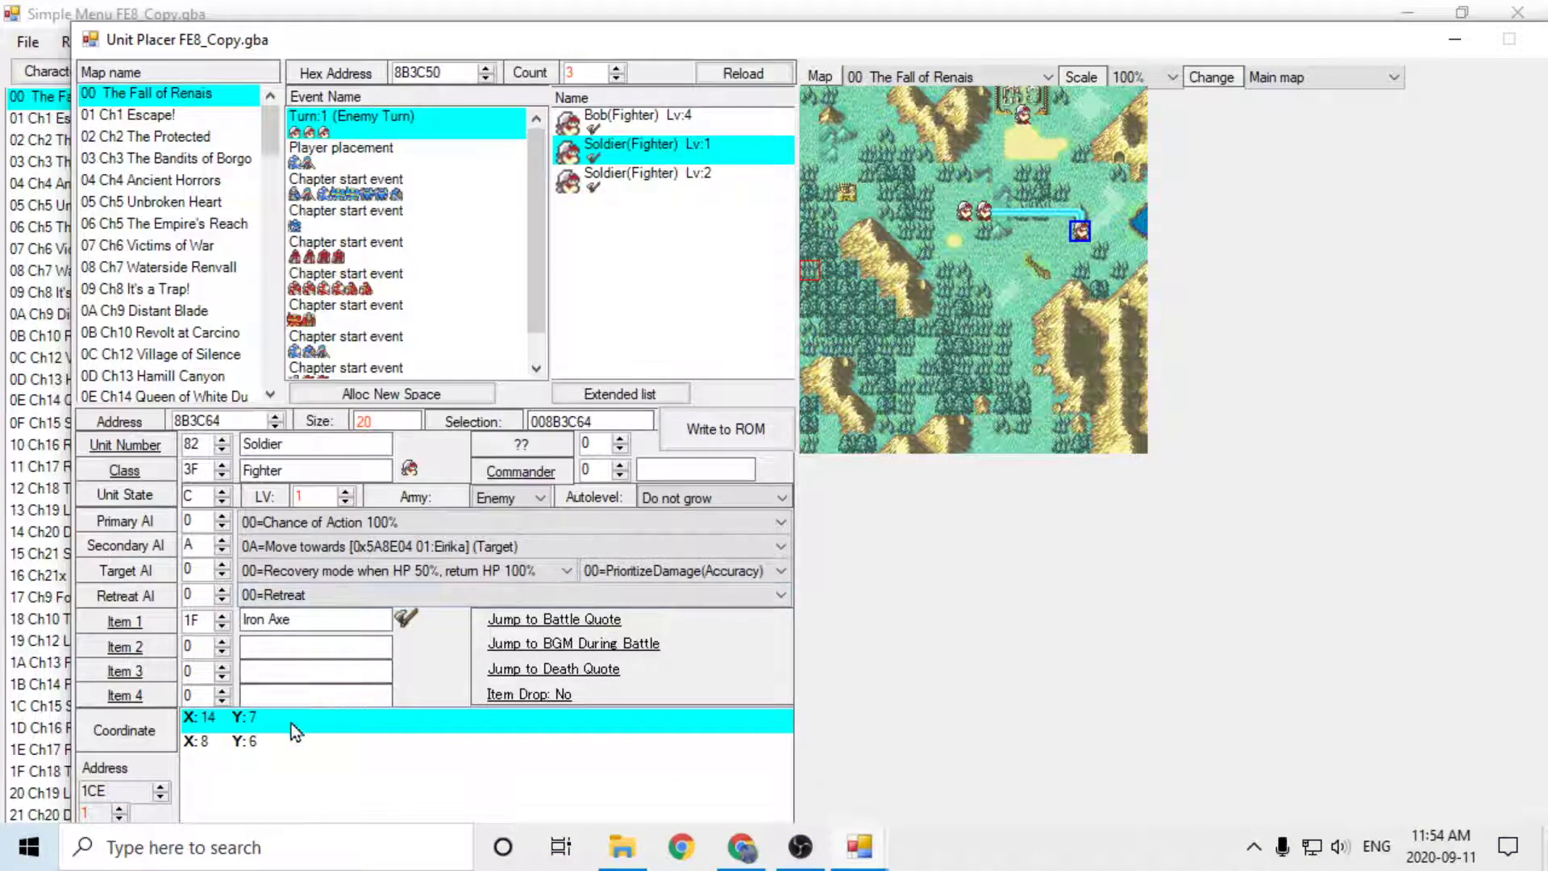
pyautogui.click(292, 723)
pyautogui.click(1066, 164)
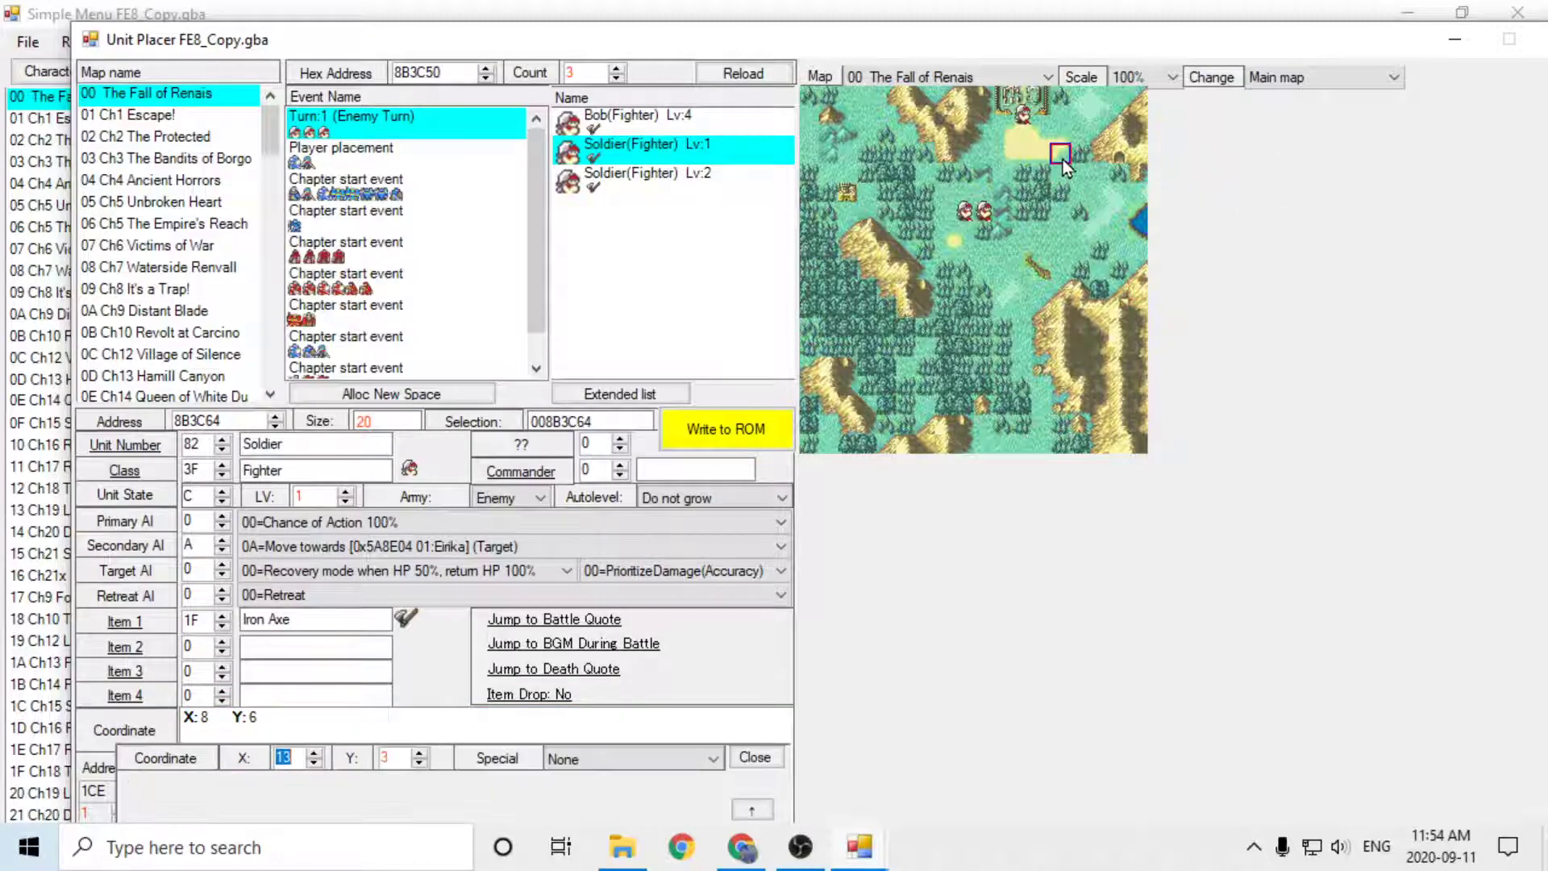
pyautogui.click(729, 433)
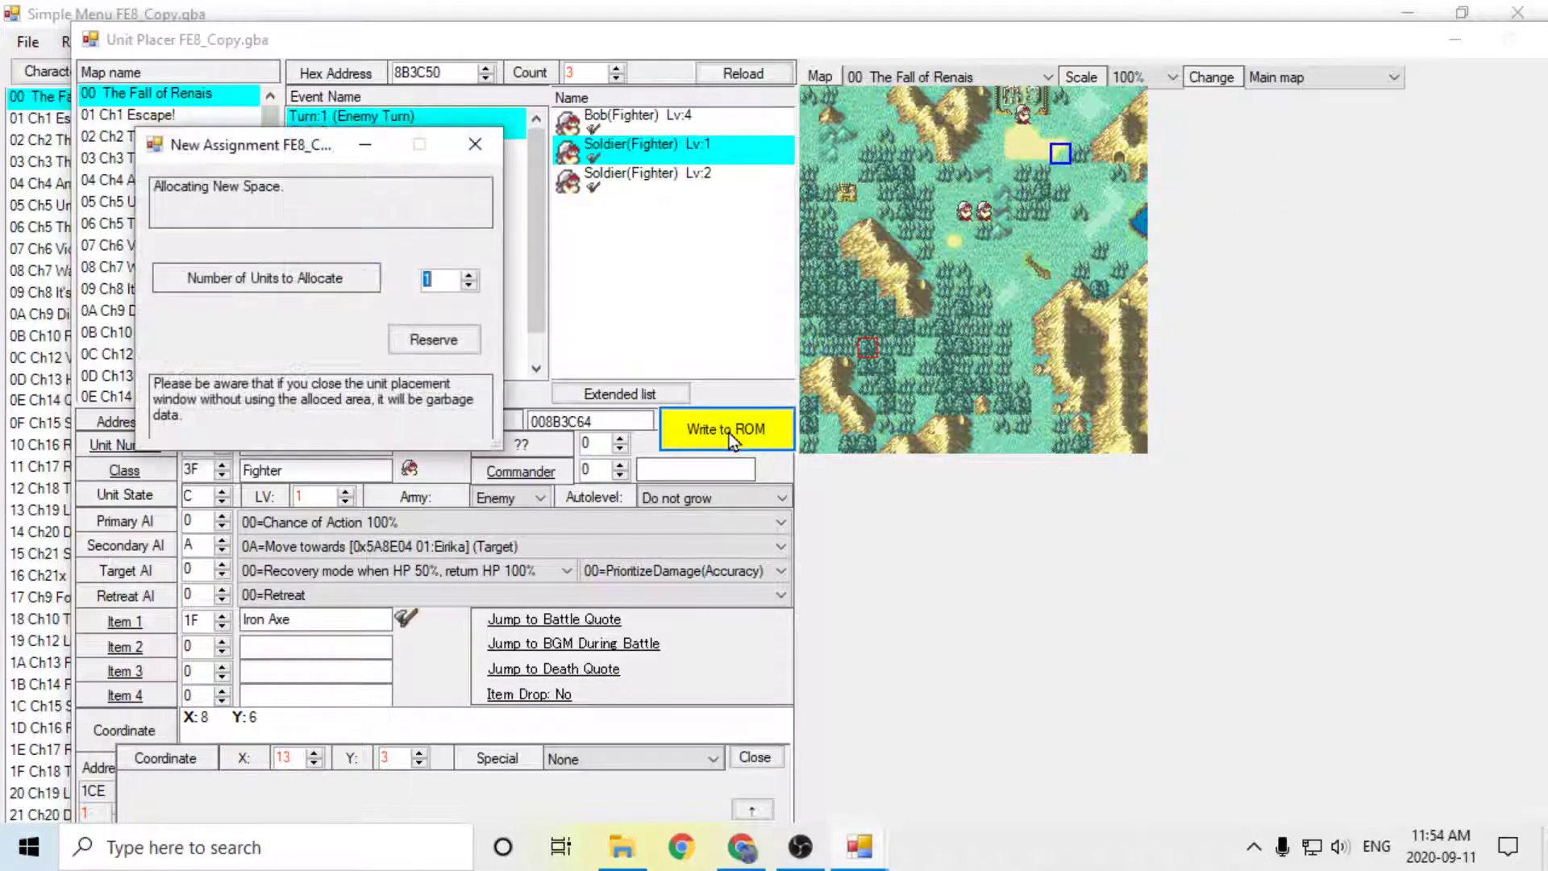
pyautogui.click(473, 149)
pyautogui.moveTo(1308, 46); pyautogui.dragTo(1318, 26)
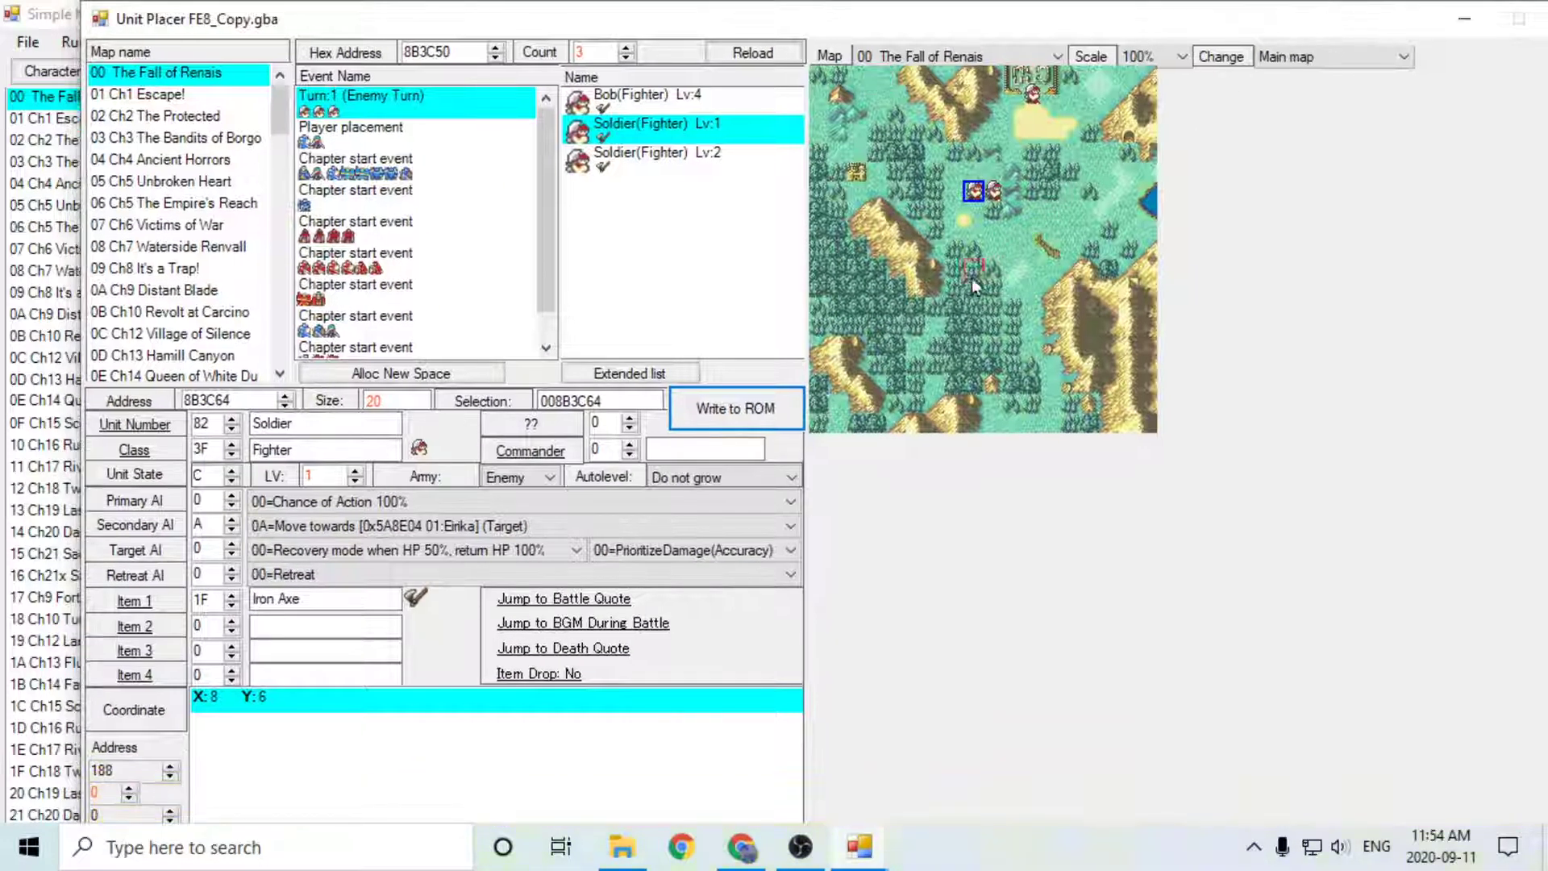
pyautogui.click(1062, 125)
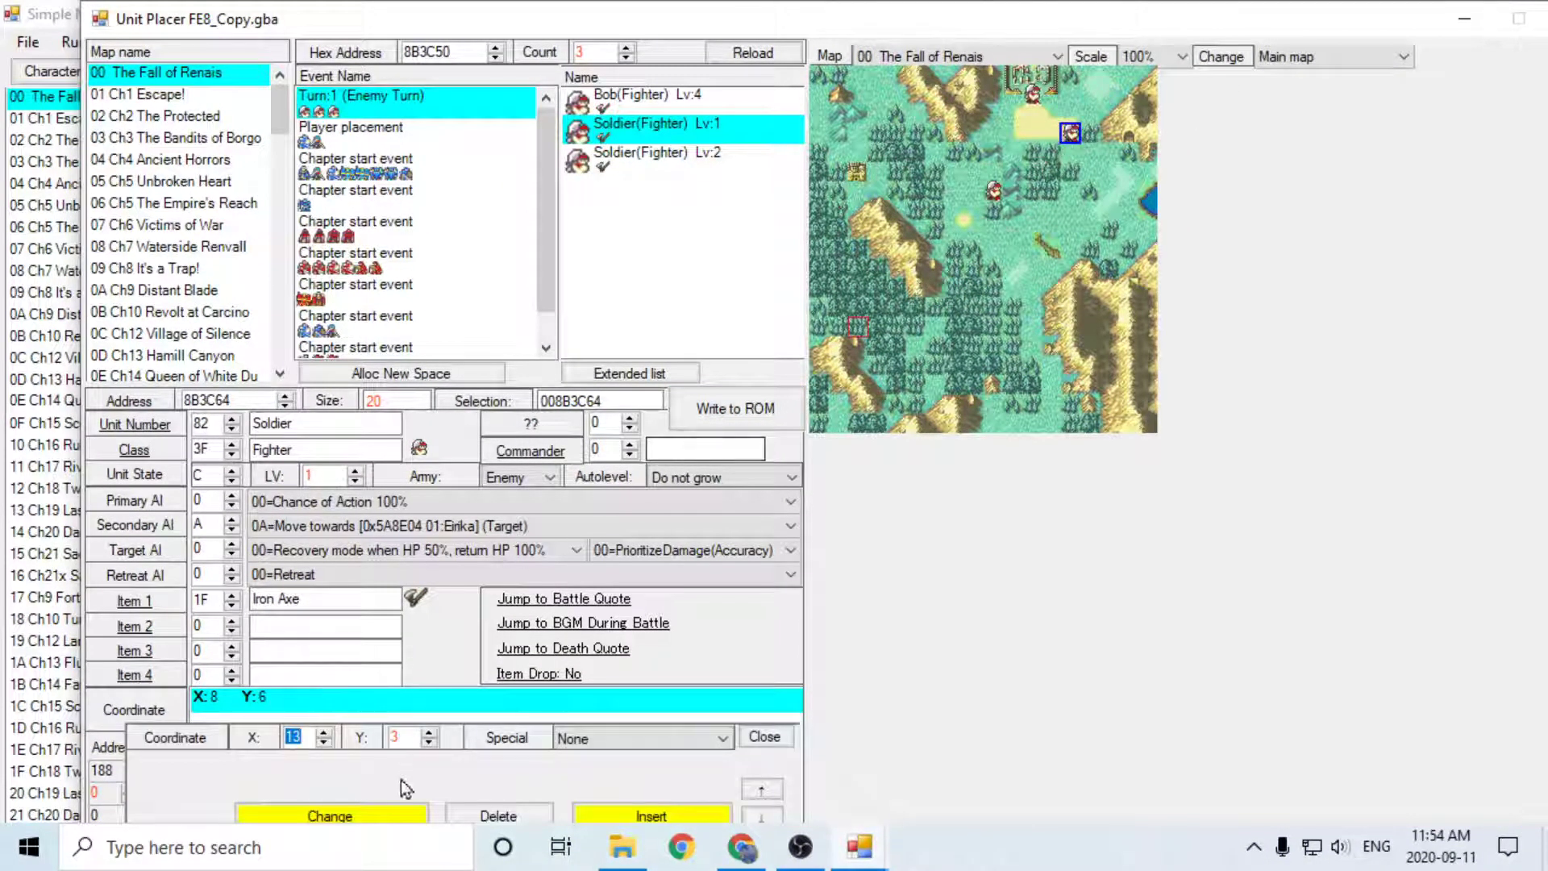
pyautogui.click(401, 814)
pyautogui.click(726, 408)
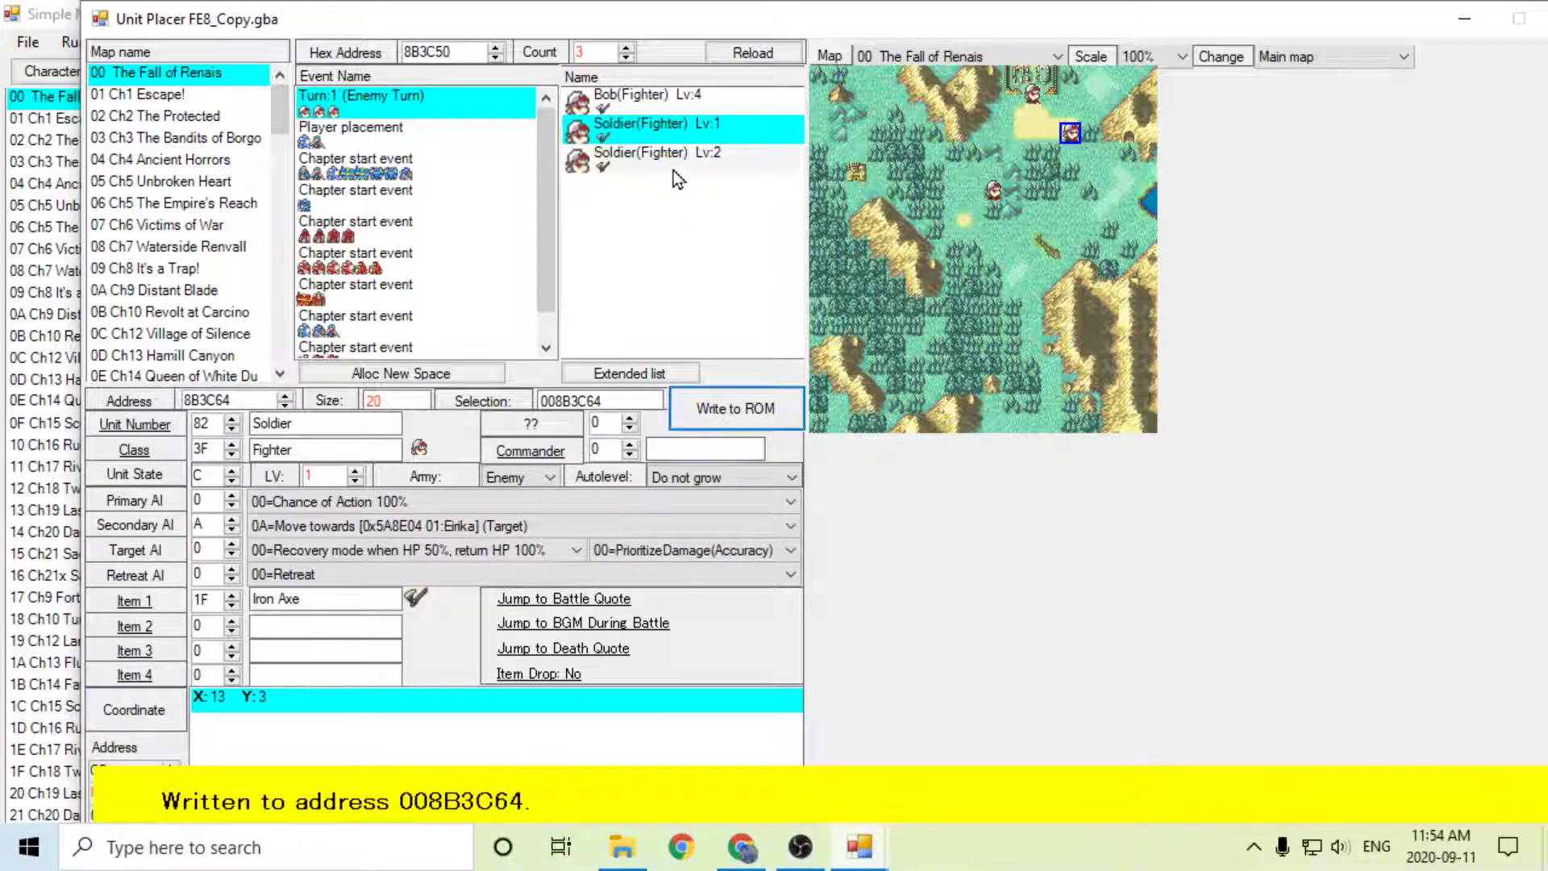
# Step: Delete the level 2 Soldier's X 9, Y 6 coordinate, place the unit at X 10, Y 3 and write it to the ROM
pyautogui.click(676, 162)
pyautogui.click(352, 718)
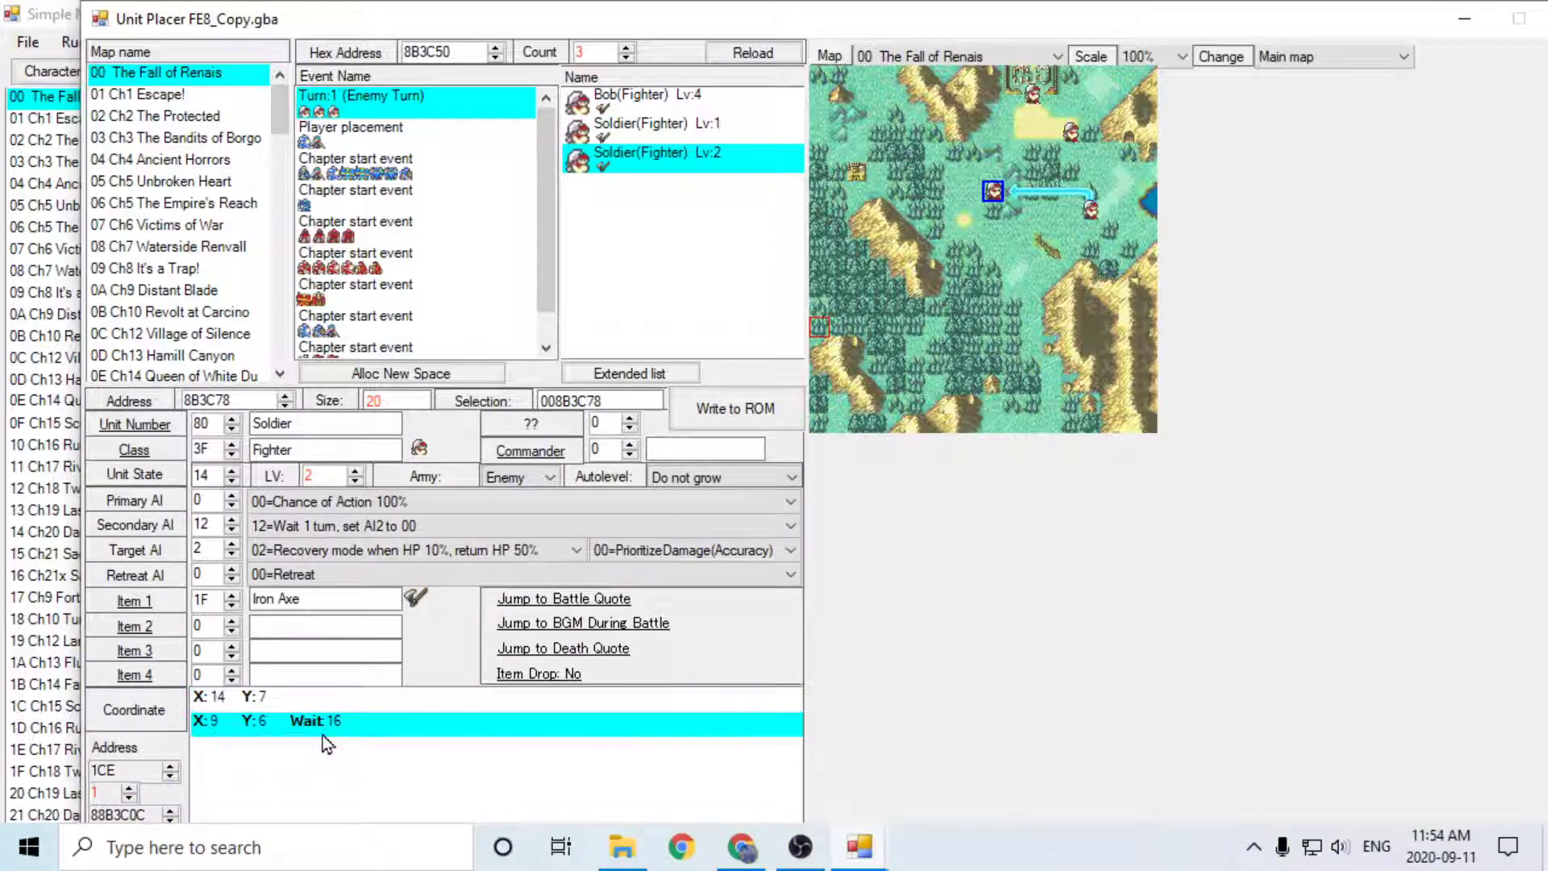
pyautogui.press('Delete')
pyautogui.click(1013, 124)
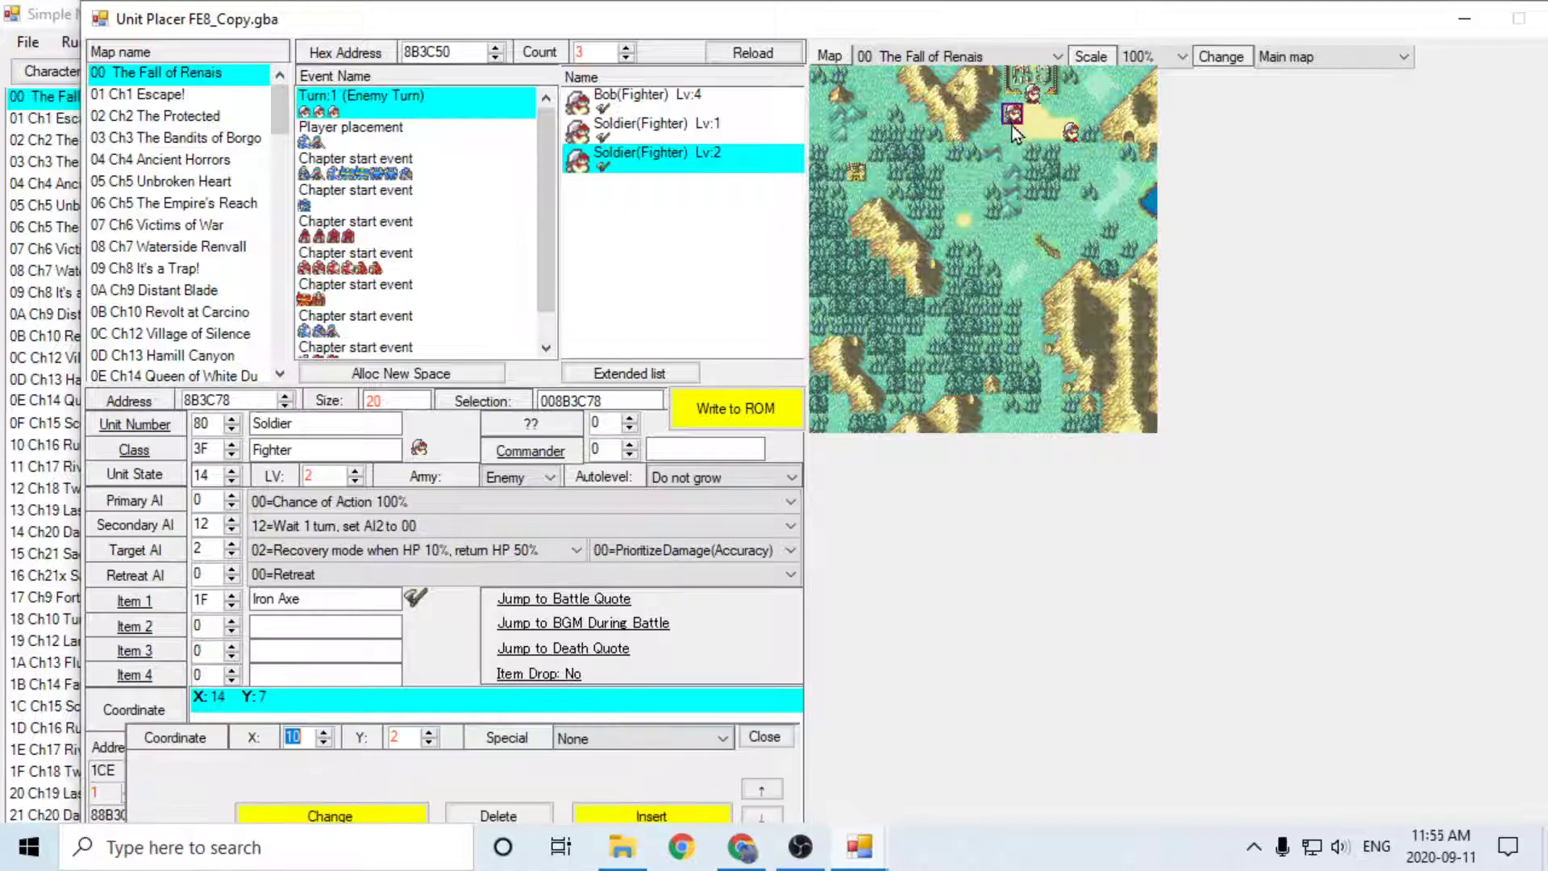
pyautogui.click(752, 413)
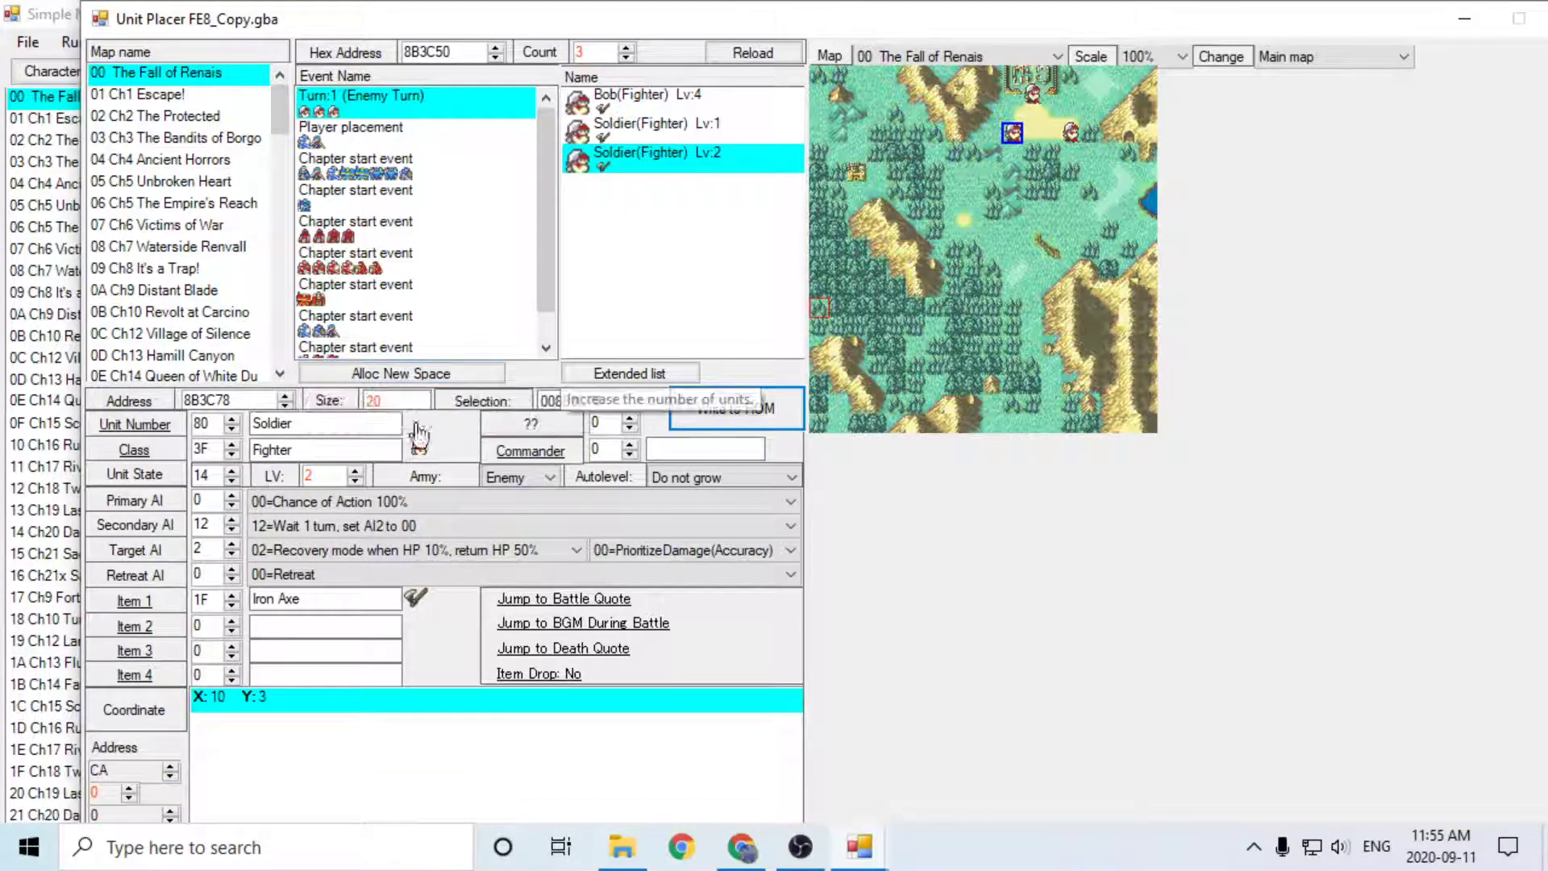
# Step: Change the level 2 Soldier's class to Thief
pyautogui.click(153, 450)
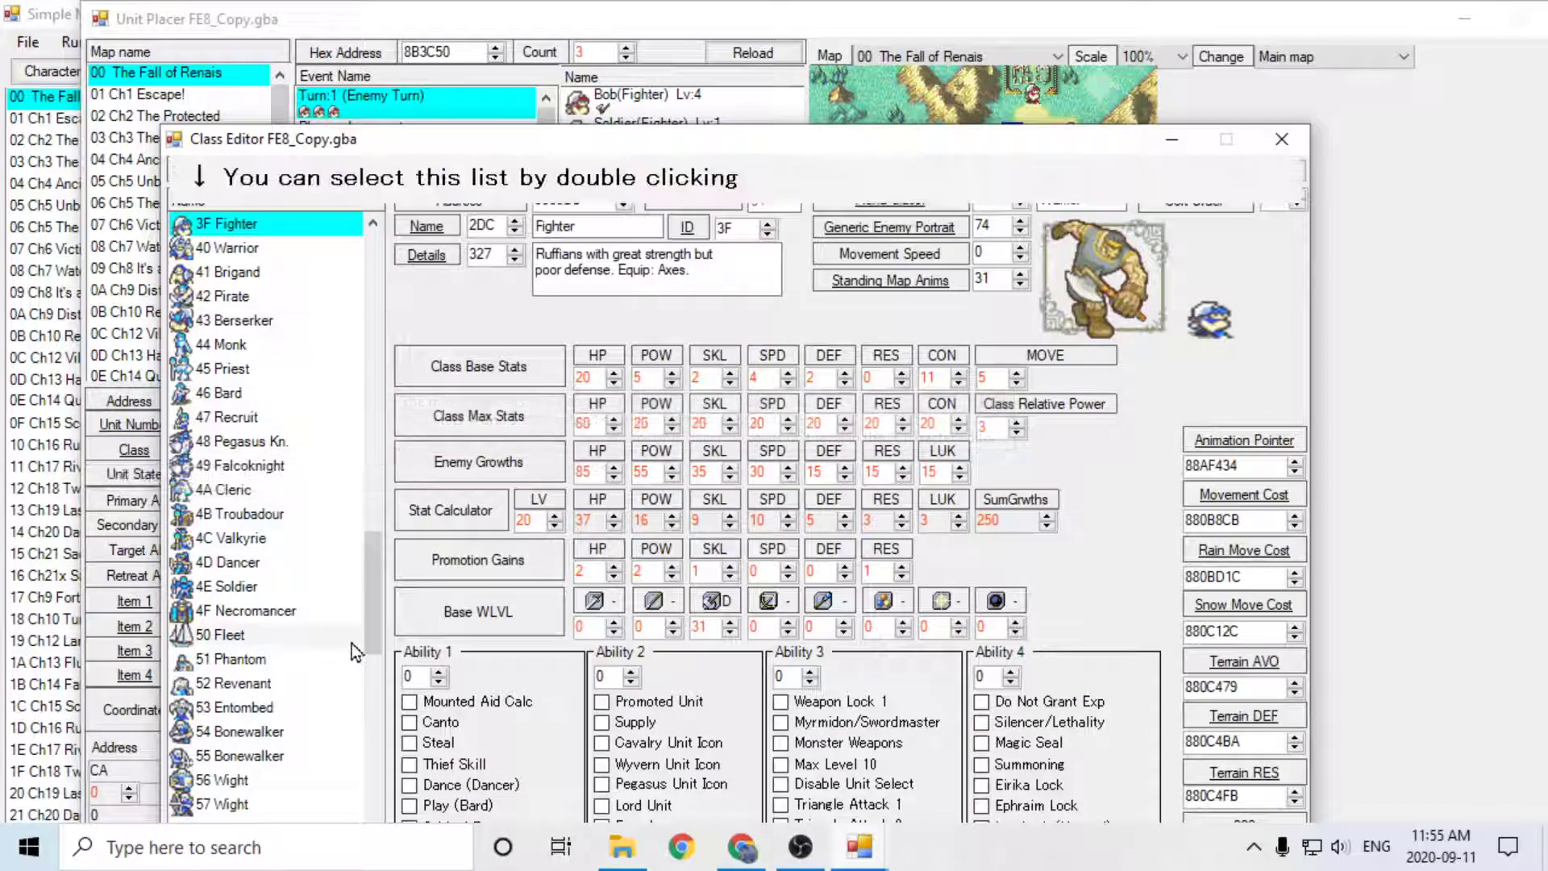
pyautogui.moveTo(374, 604); pyautogui.dragTo(376, 345)
pyautogui.click(260, 347)
pyautogui.doubleClick(260, 349)
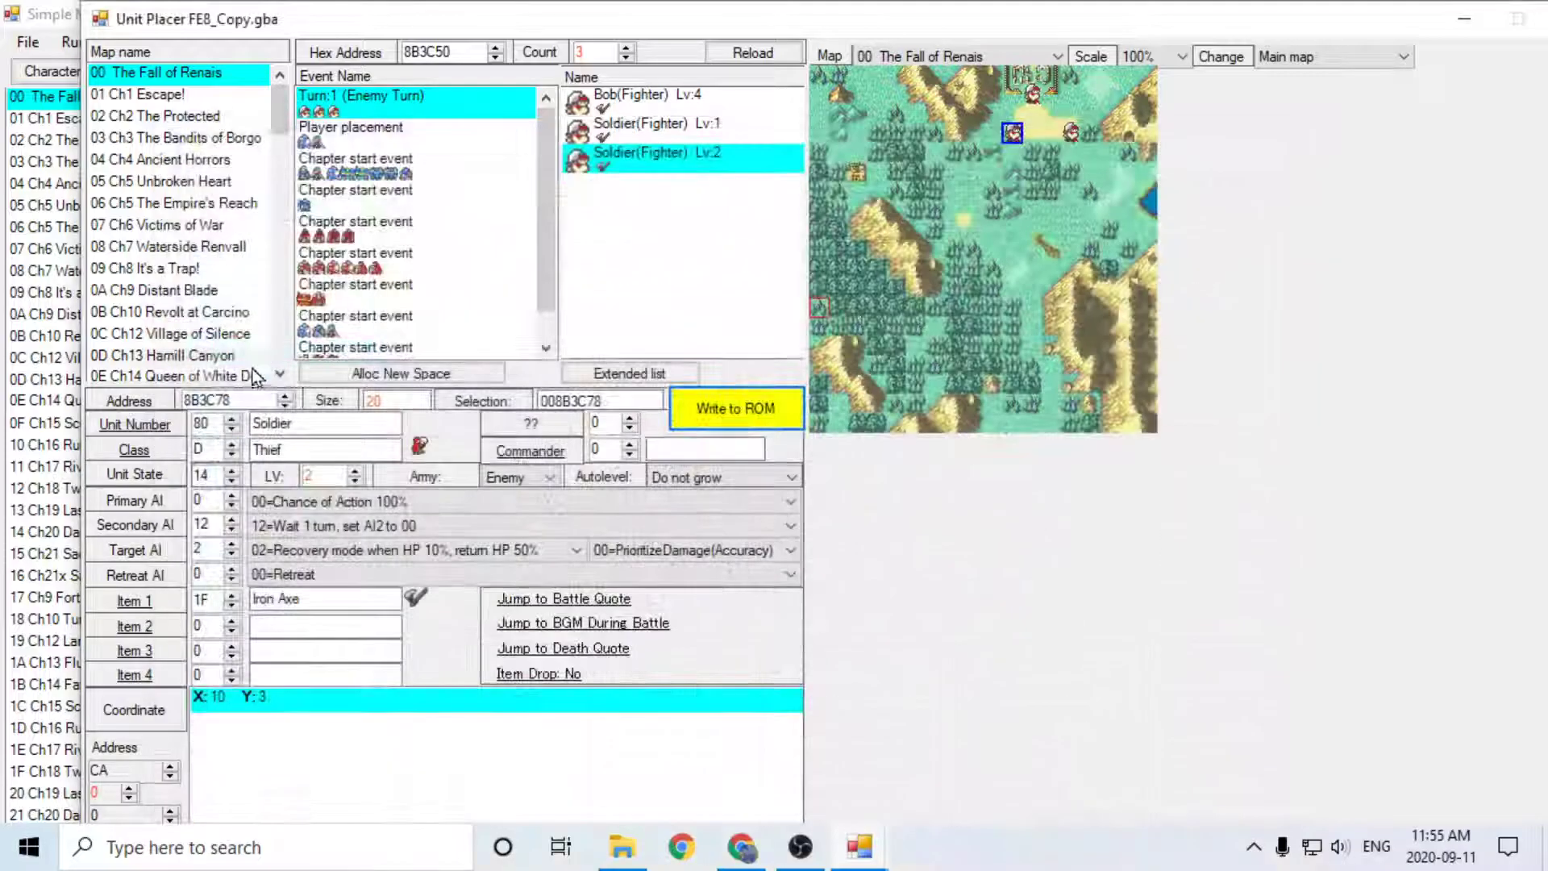
# Step: Replace the Thief's first item with 01 Iron Sword from the item list
pyautogui.click(311, 599)
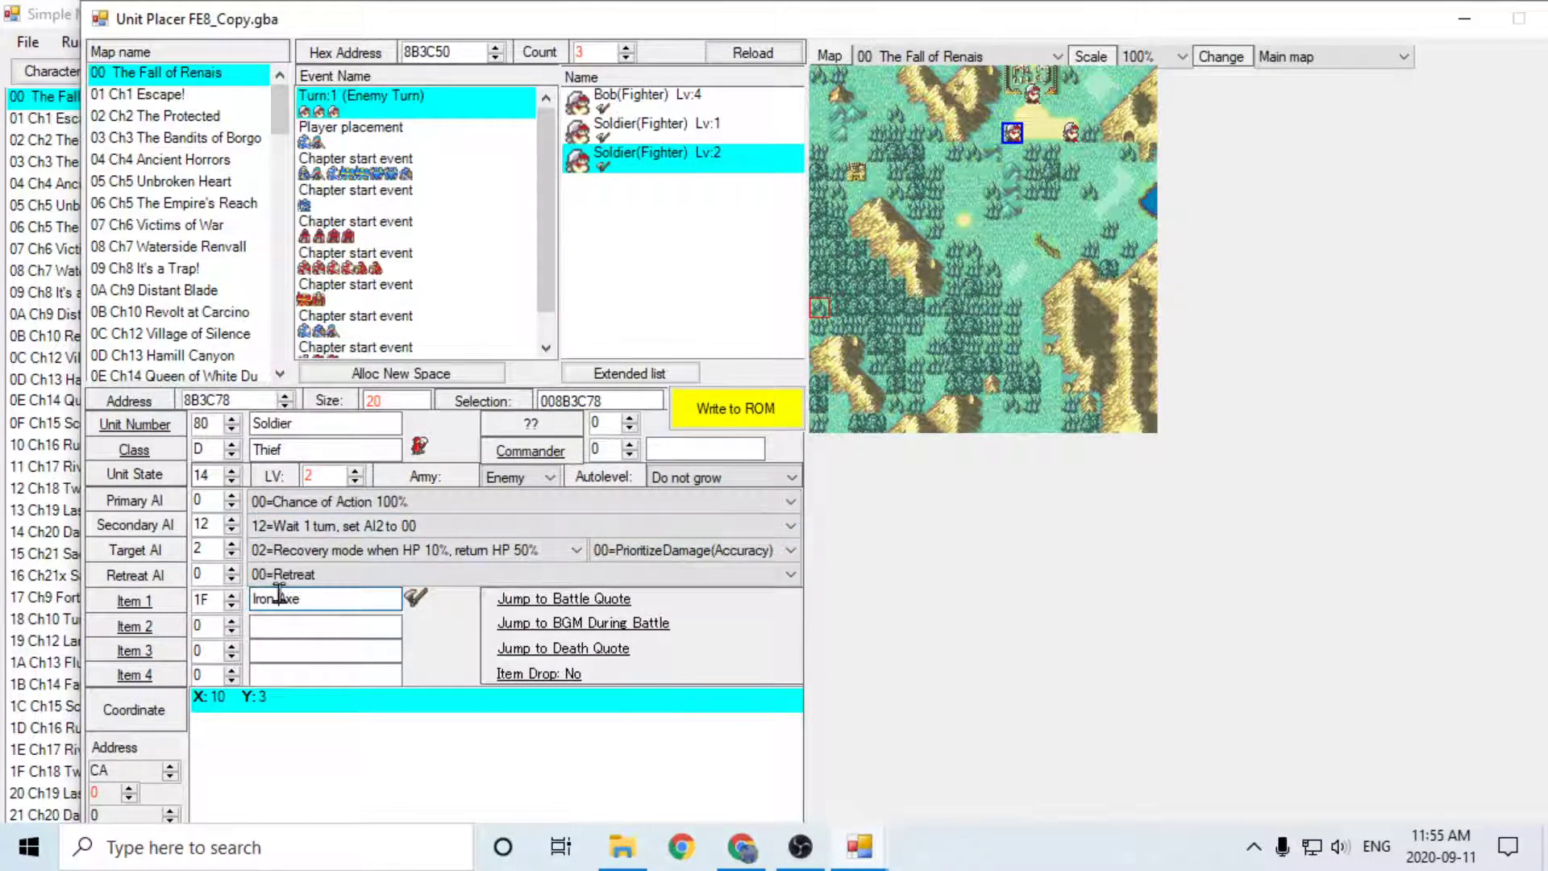
pyautogui.doubleClick(278, 597)
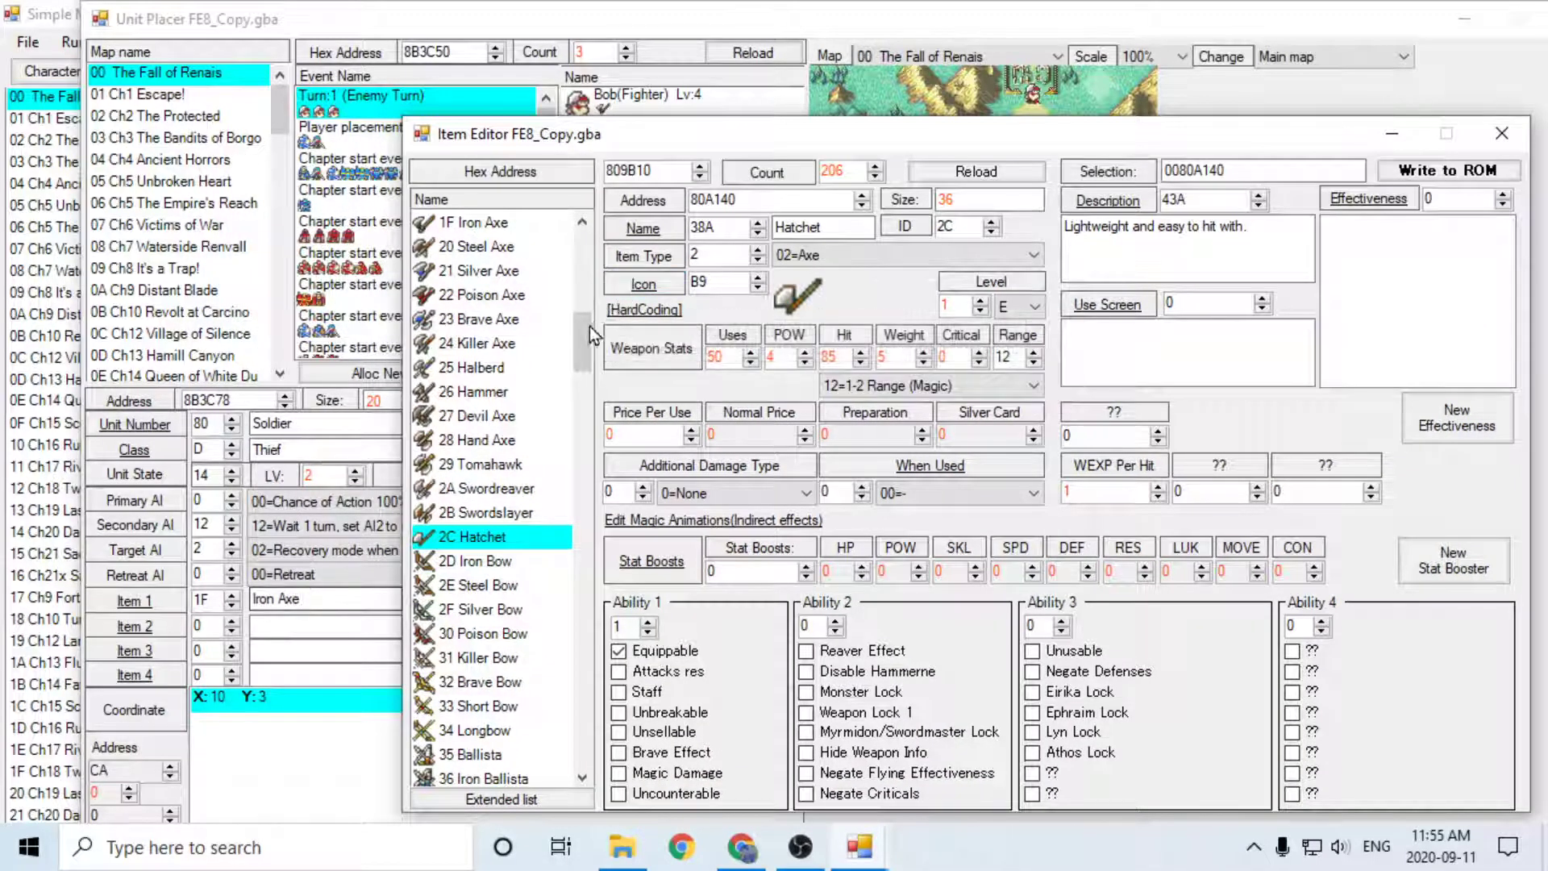
pyautogui.moveTo(589, 326); pyautogui.dragTo(593, 250)
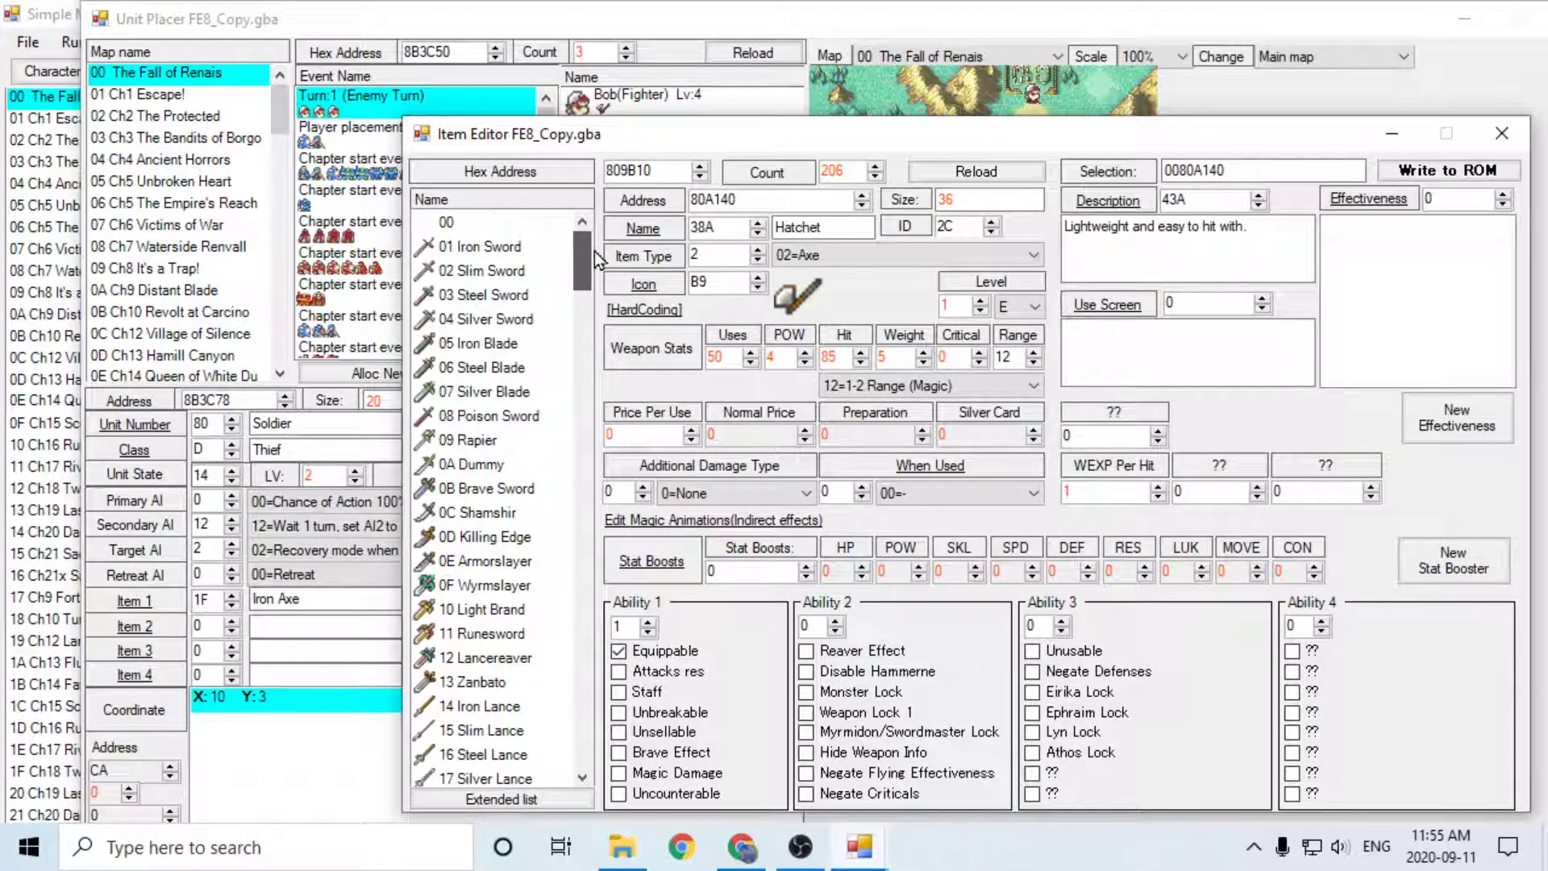
pyautogui.click(510, 253)
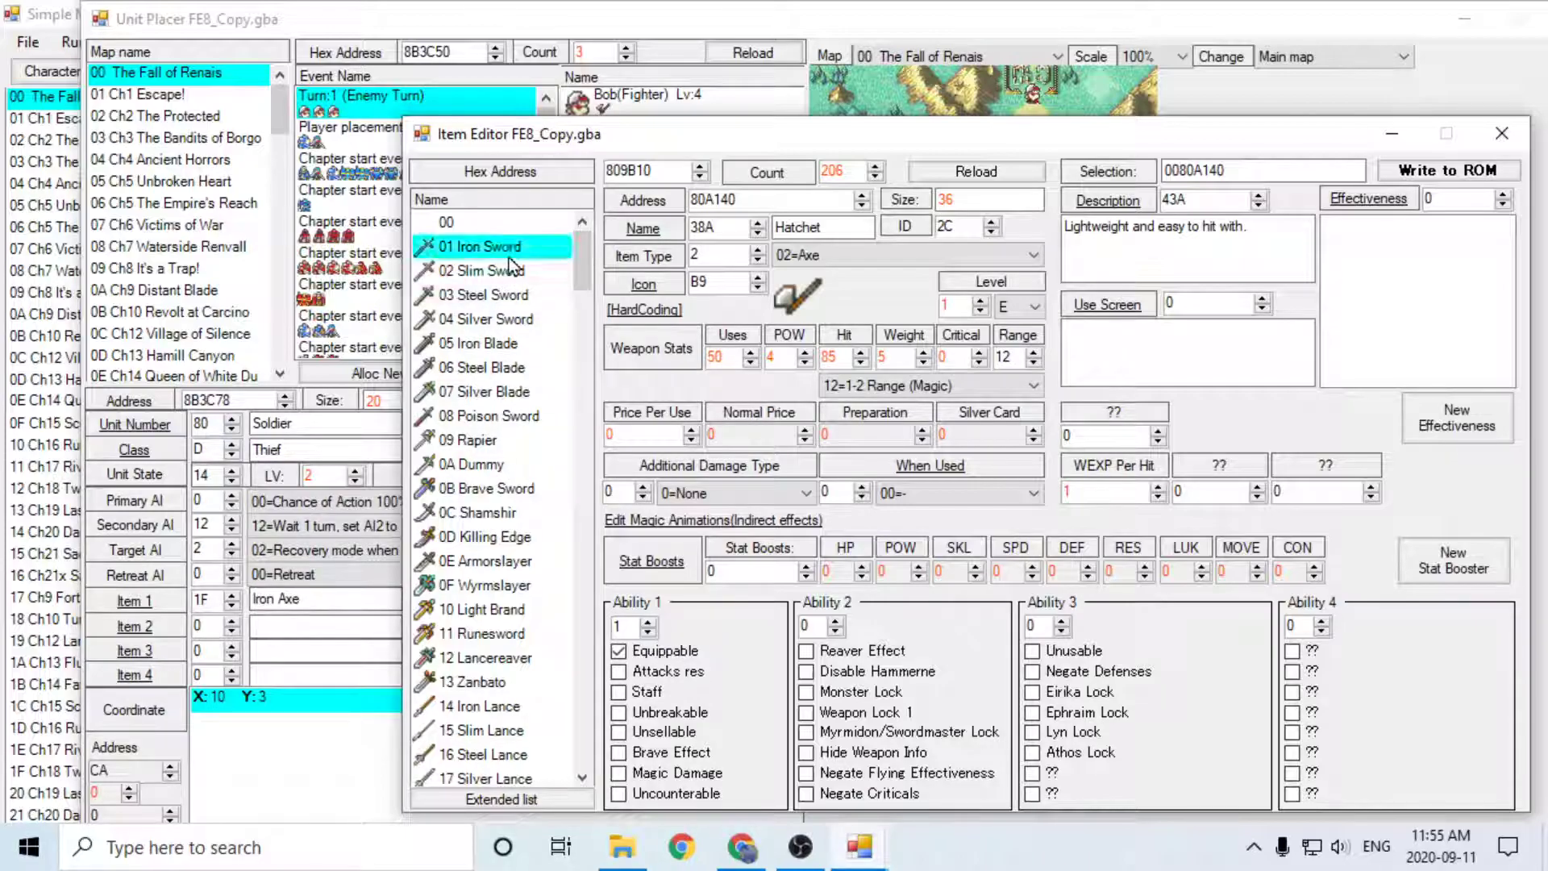
pyautogui.doubleClick(509, 257)
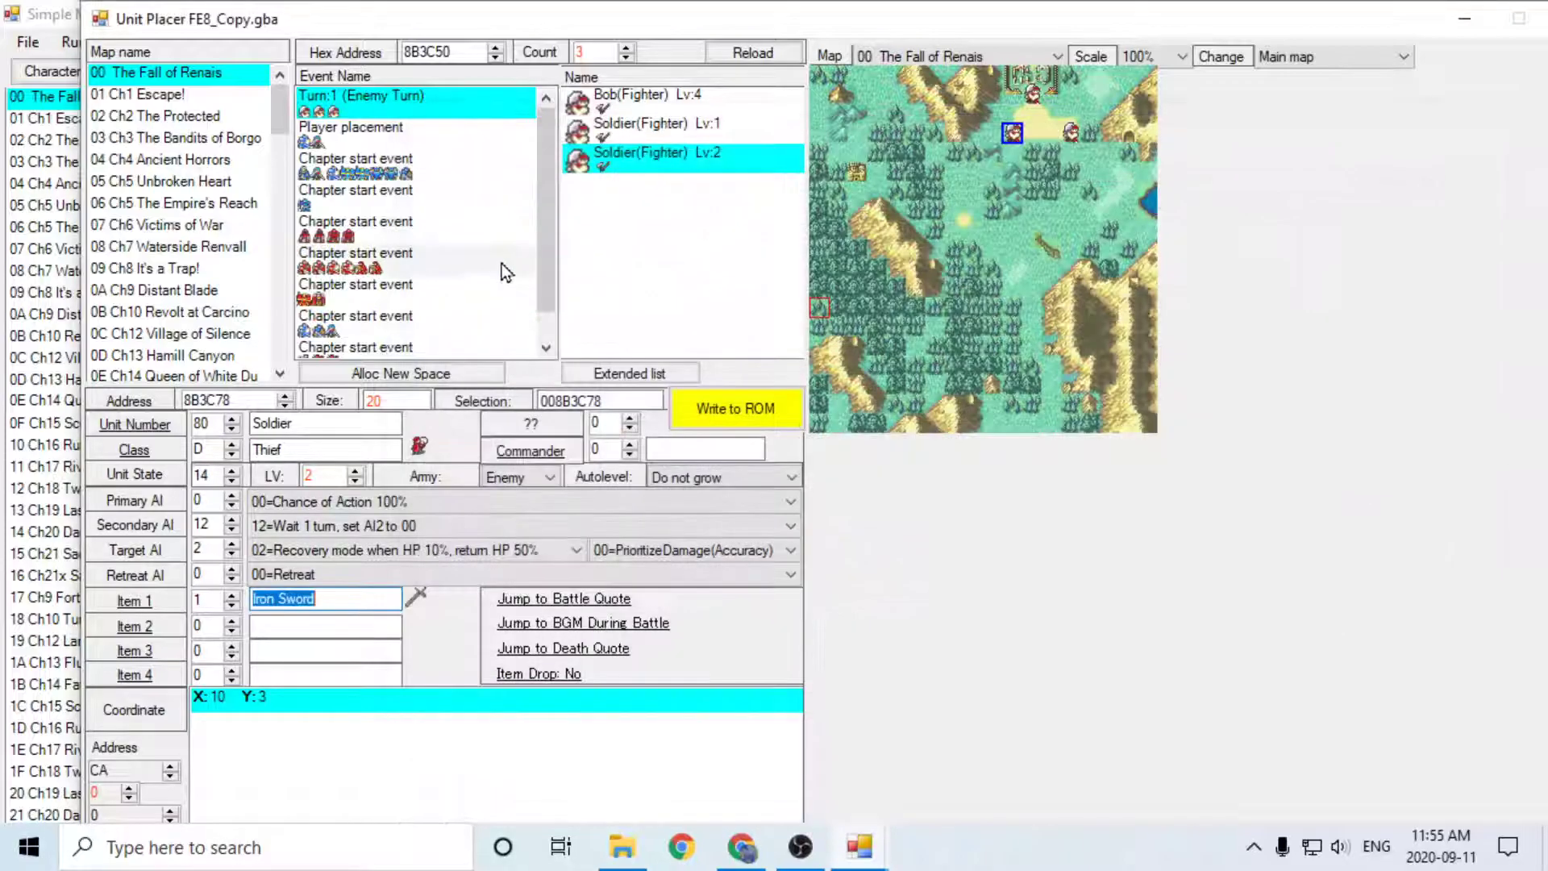
# Step: Swap the Thief's first item for 02 Slim Sword
pyautogui.doubleClick(300, 597)
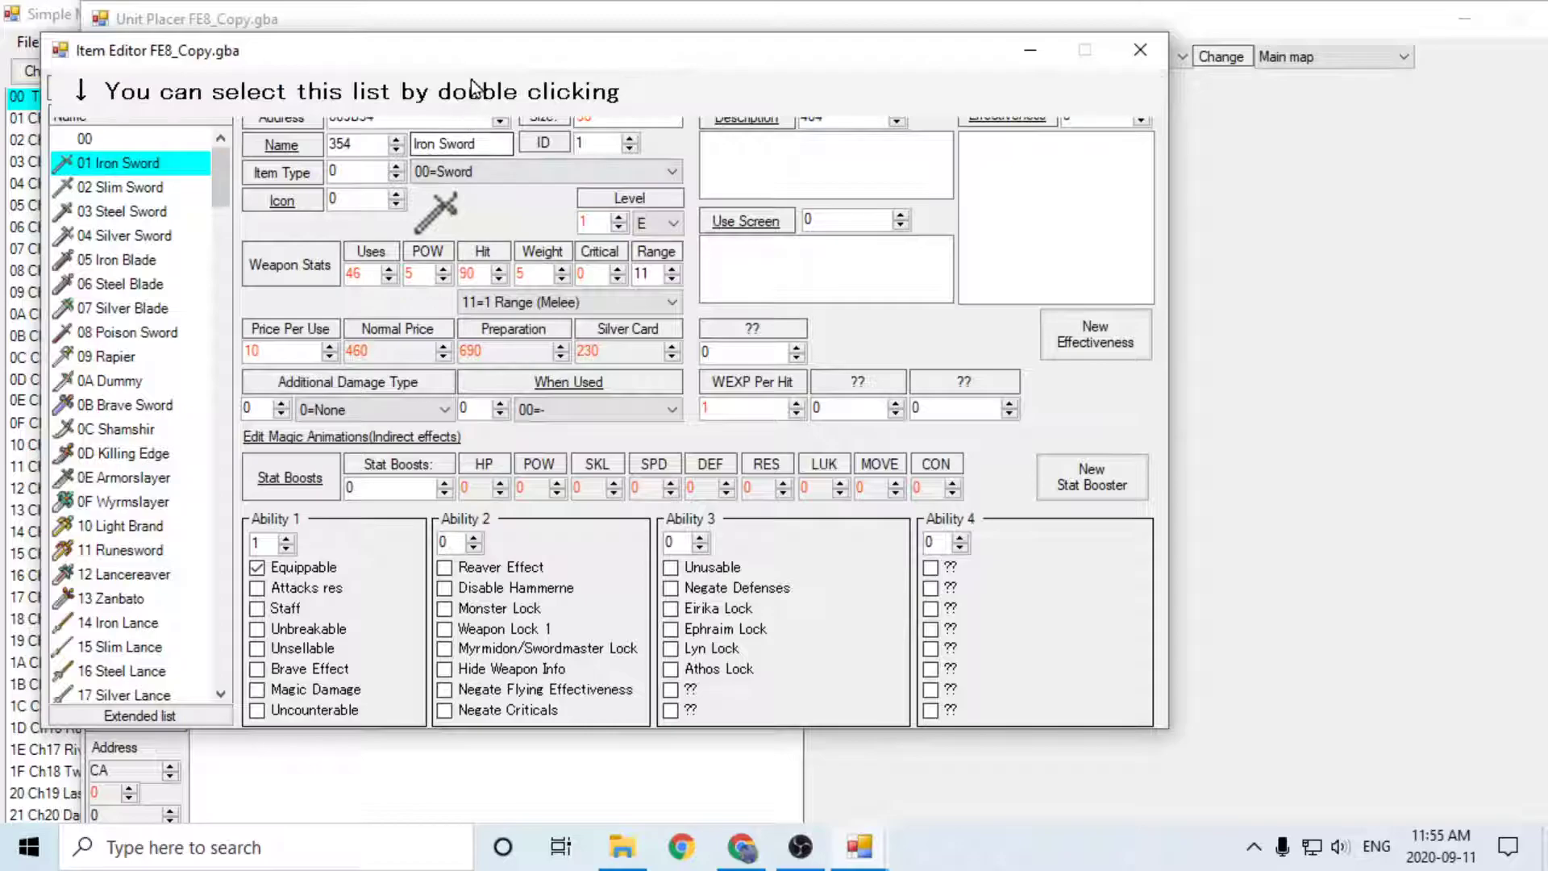
pyautogui.moveTo(494, 55); pyautogui.dragTo(889, 162)
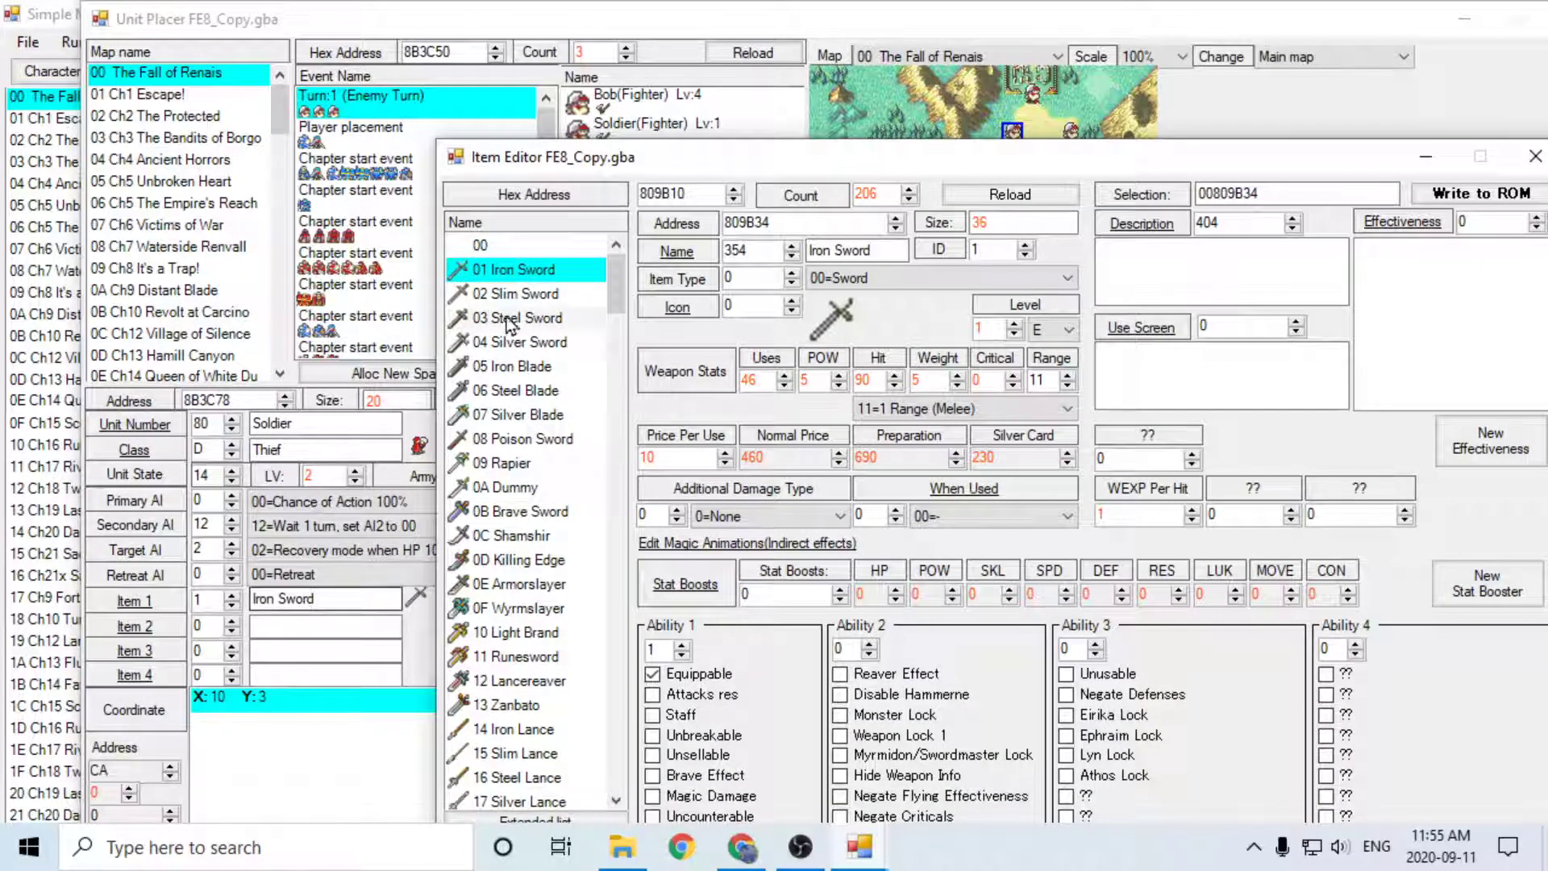
pyautogui.doubleClick(516, 294)
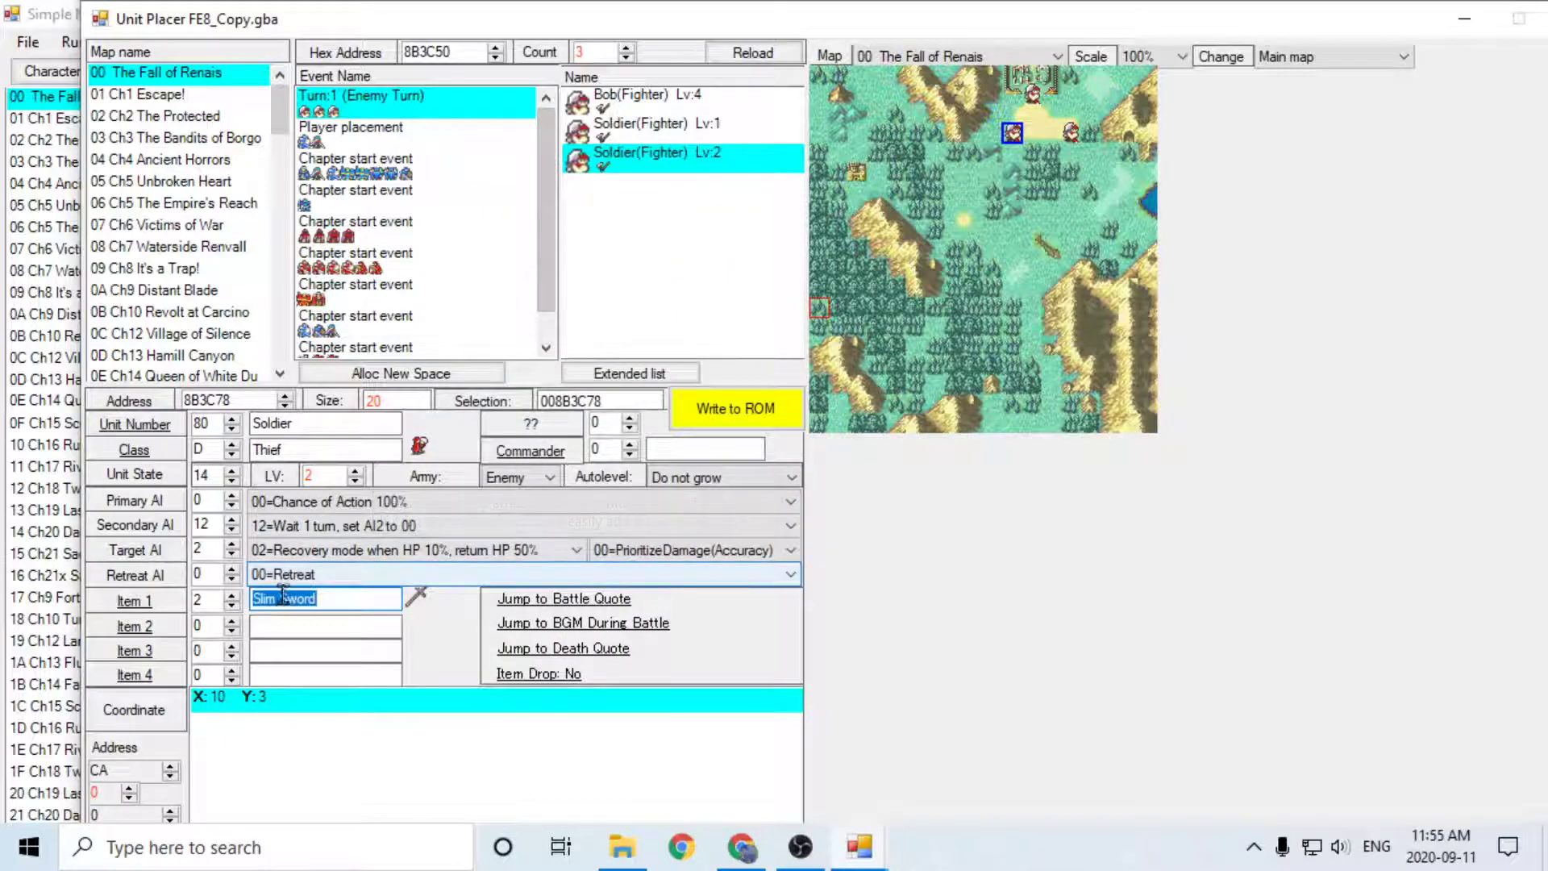
# Step: Set the Thief's first item back to 01 Iron Sword and write the unit to the ROM
pyautogui.doubleClick(281, 597)
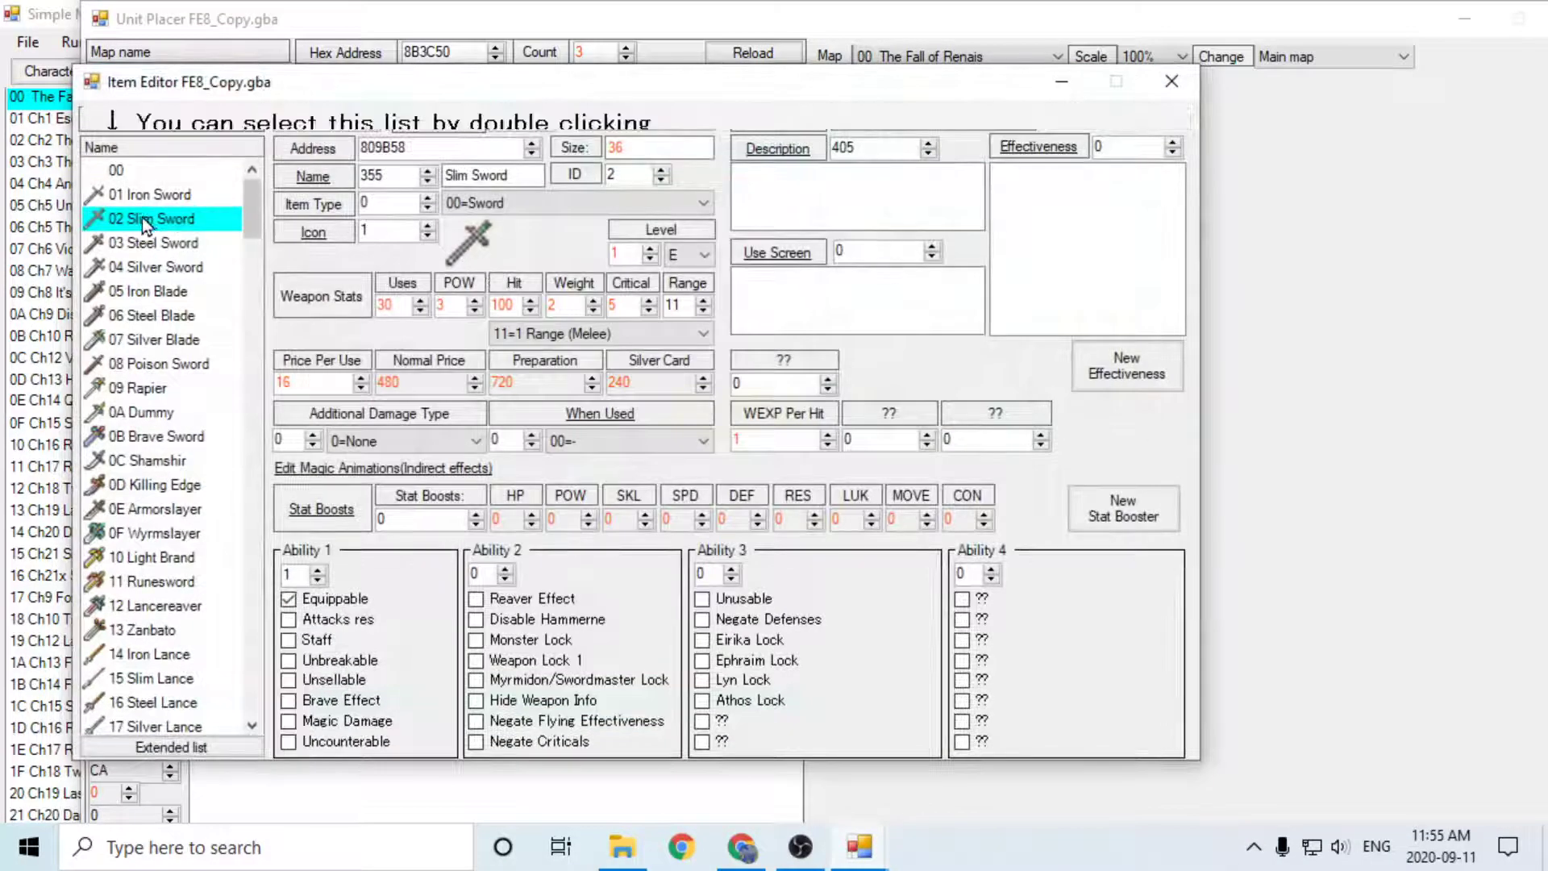
pyautogui.doubleClick(154, 195)
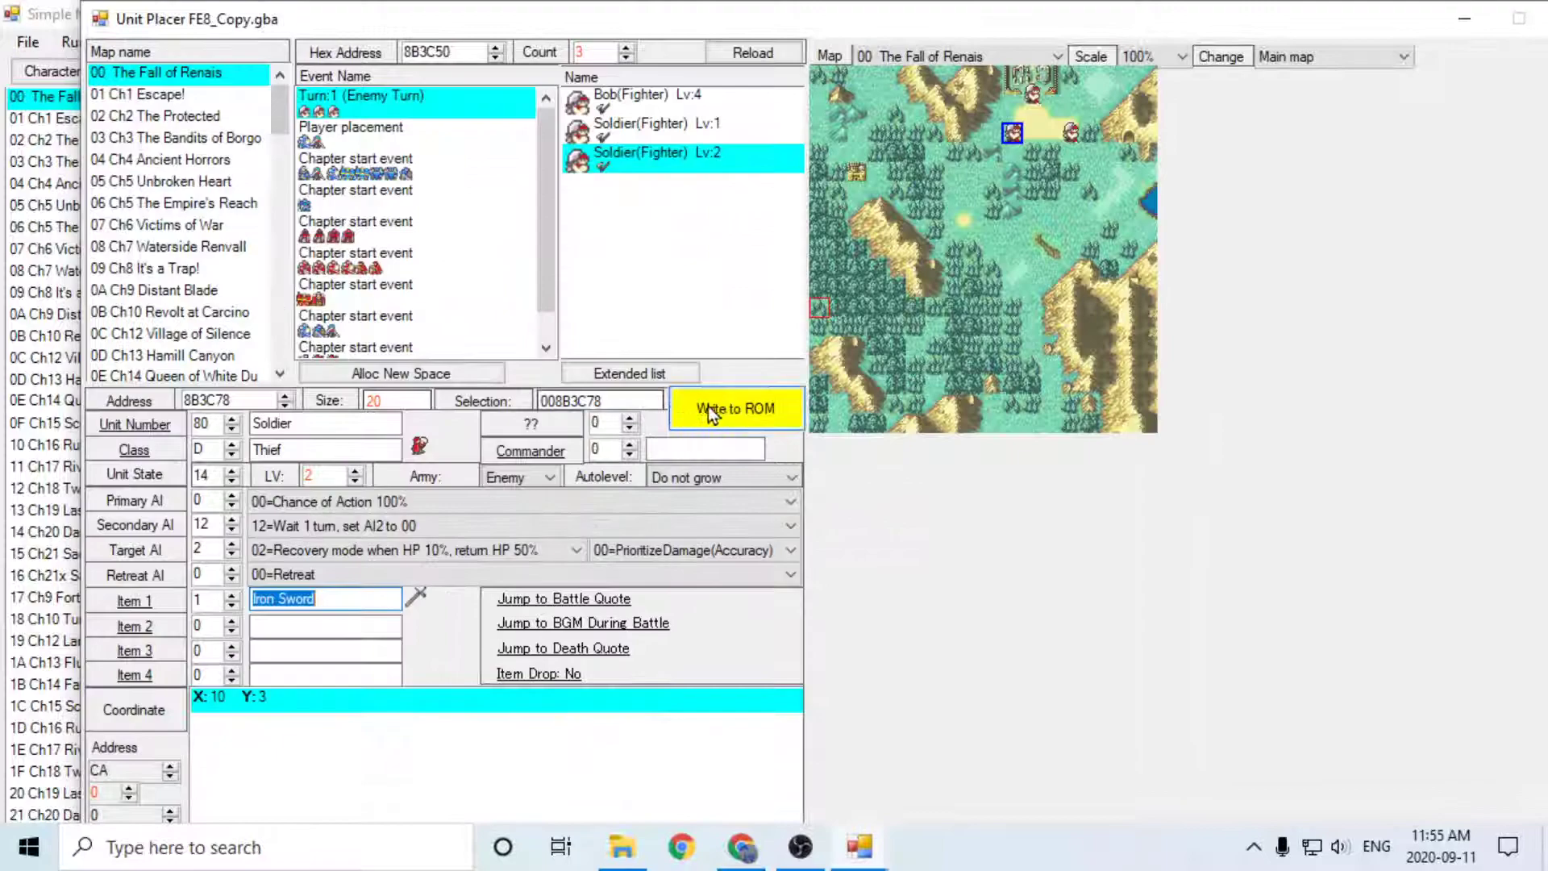
pyautogui.click(738, 410)
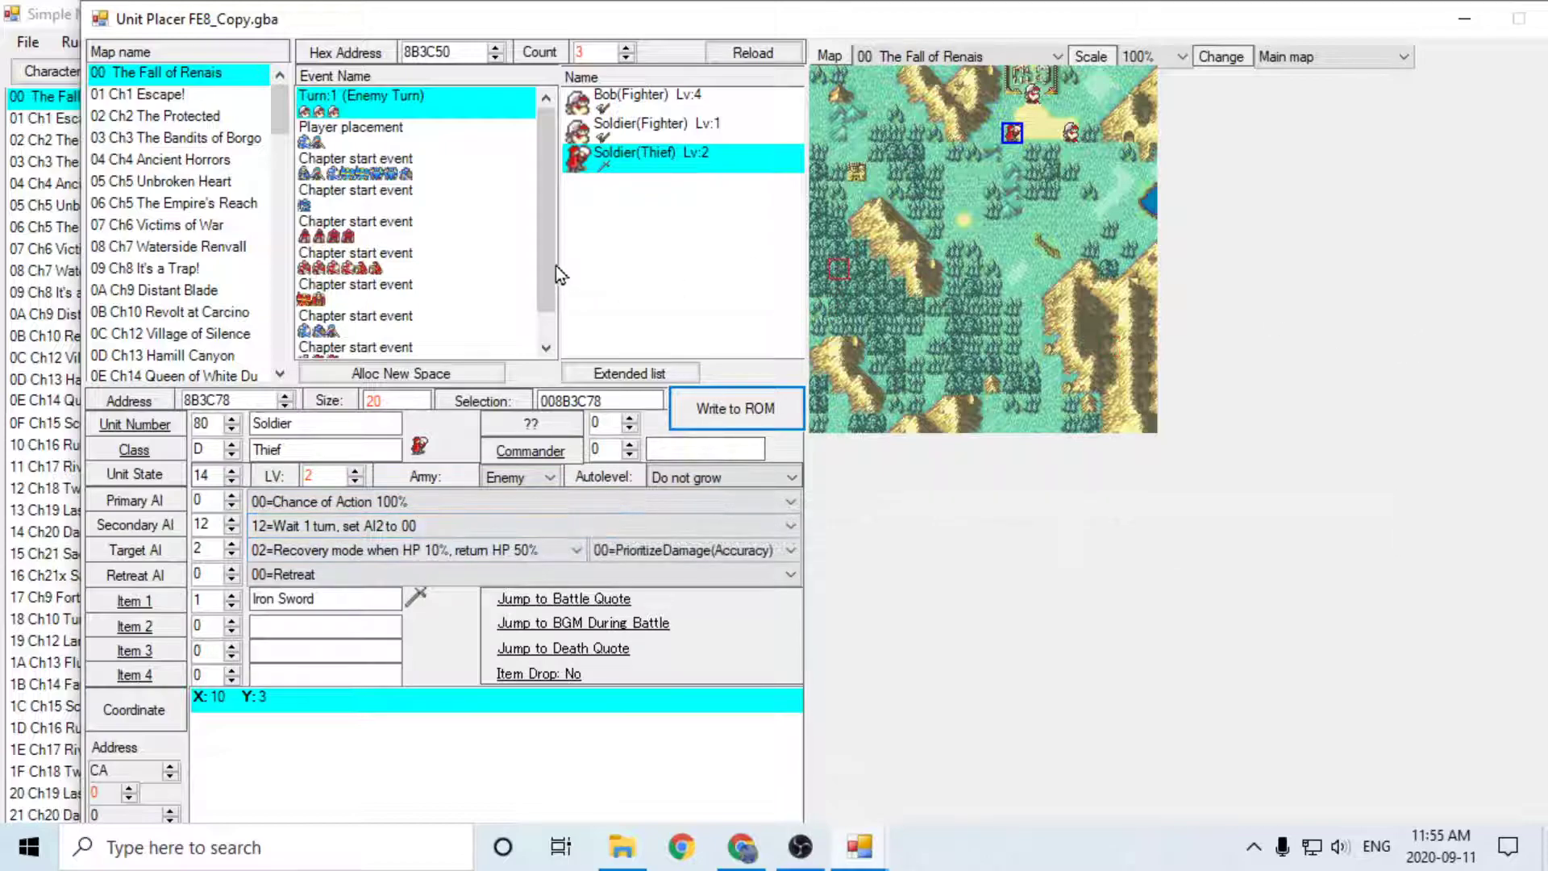
# Step: In the player placement group, delete the Lord's second waypoint, set the starting coordinate to X 11, Y 14 and write it to the ROM
pyautogui.click(635, 136)
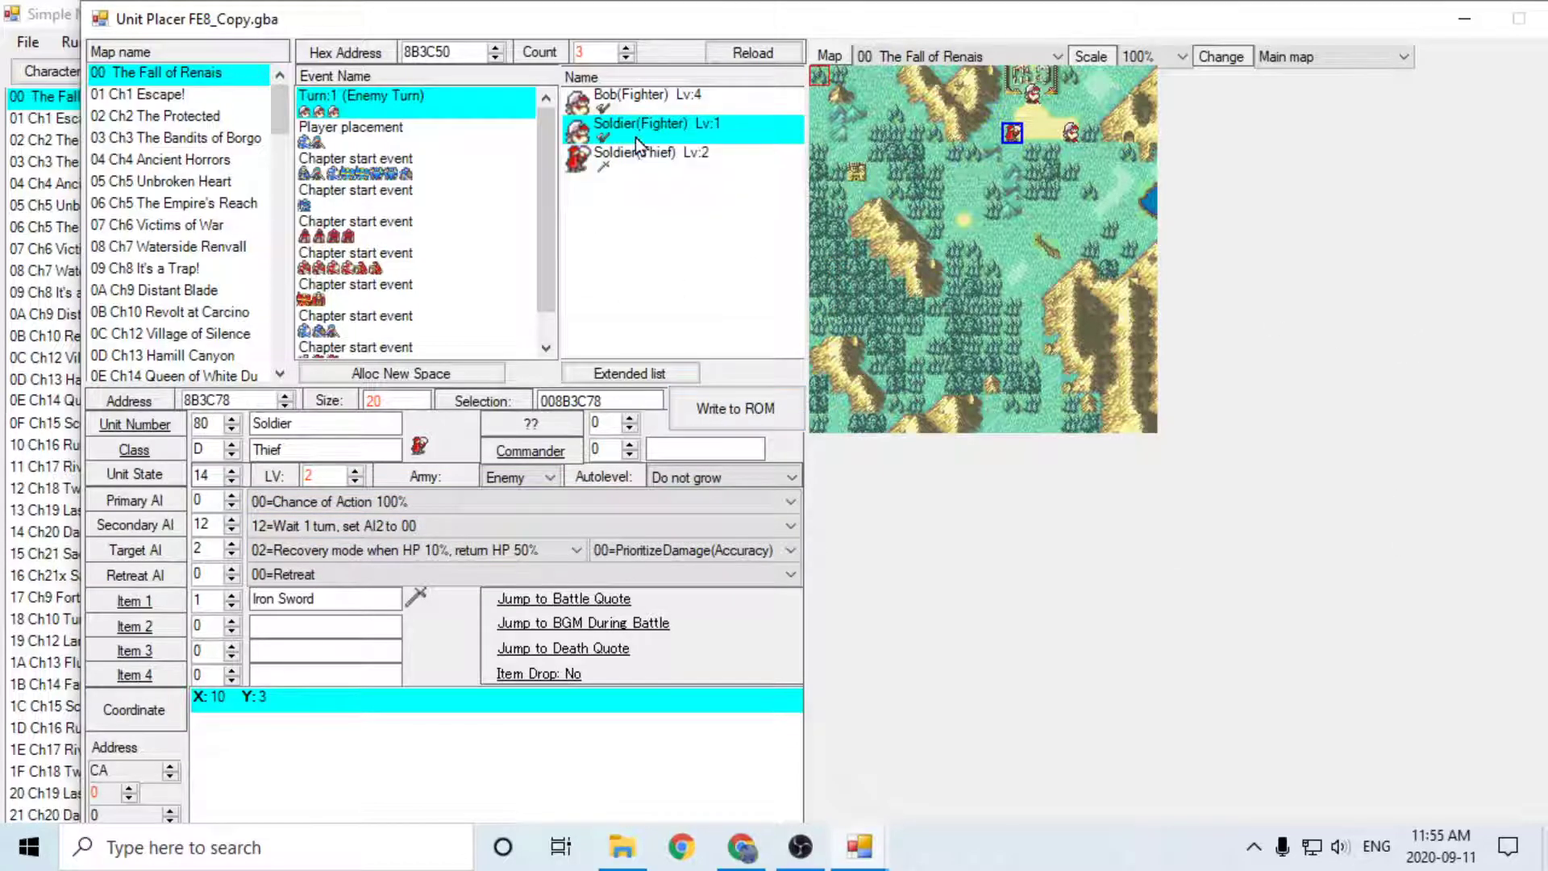
pyautogui.click(439, 140)
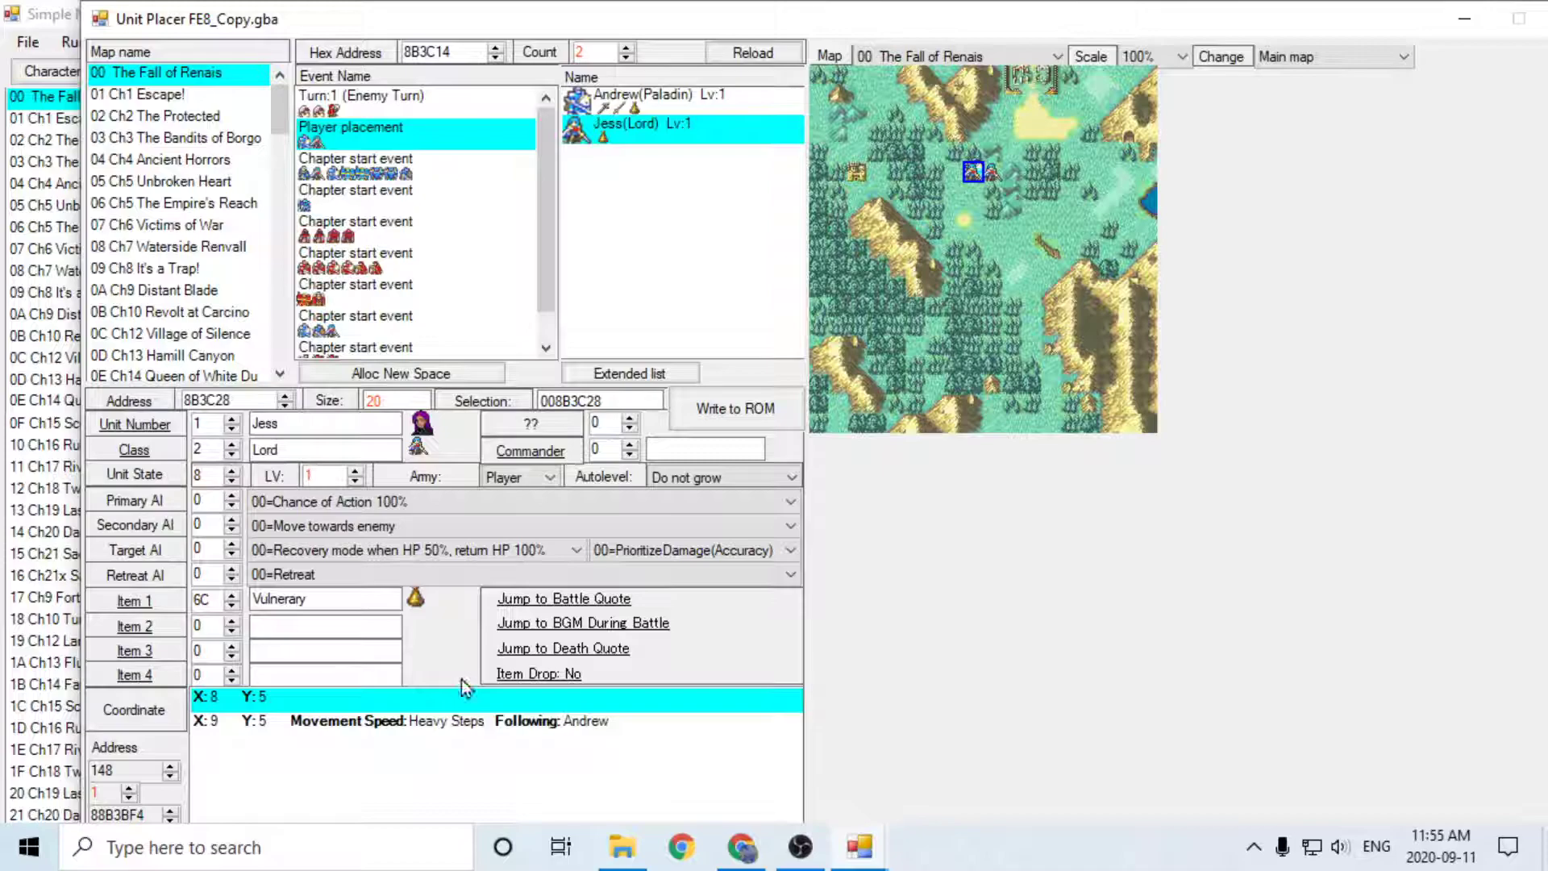
pyautogui.click(438, 722)
pyautogui.press('Delete')
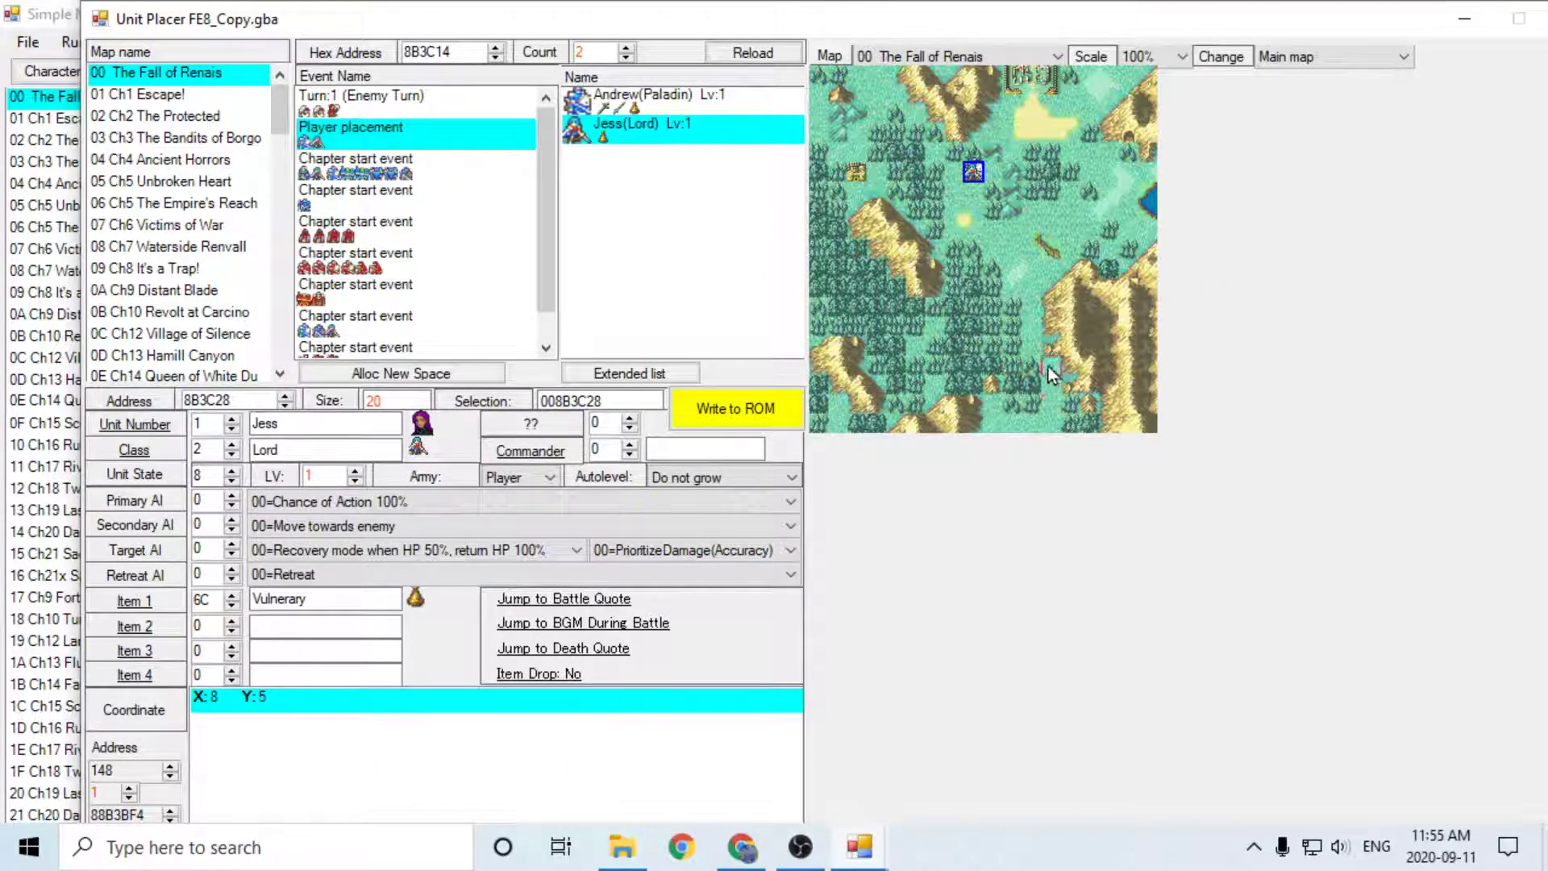
pyautogui.click(1029, 352)
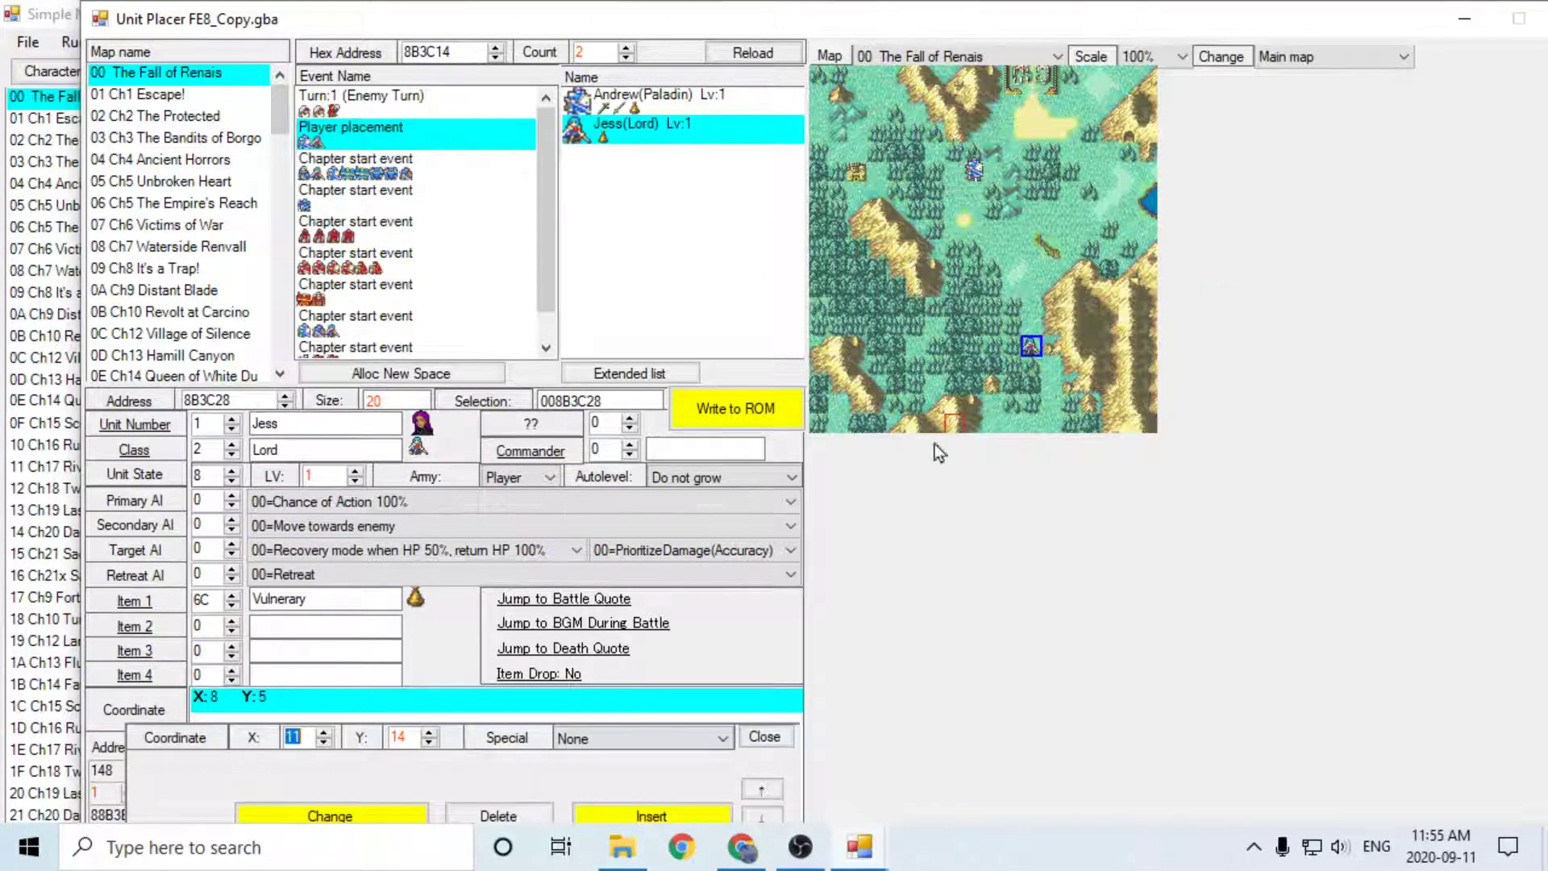
pyautogui.click(383, 816)
pyautogui.click(718, 409)
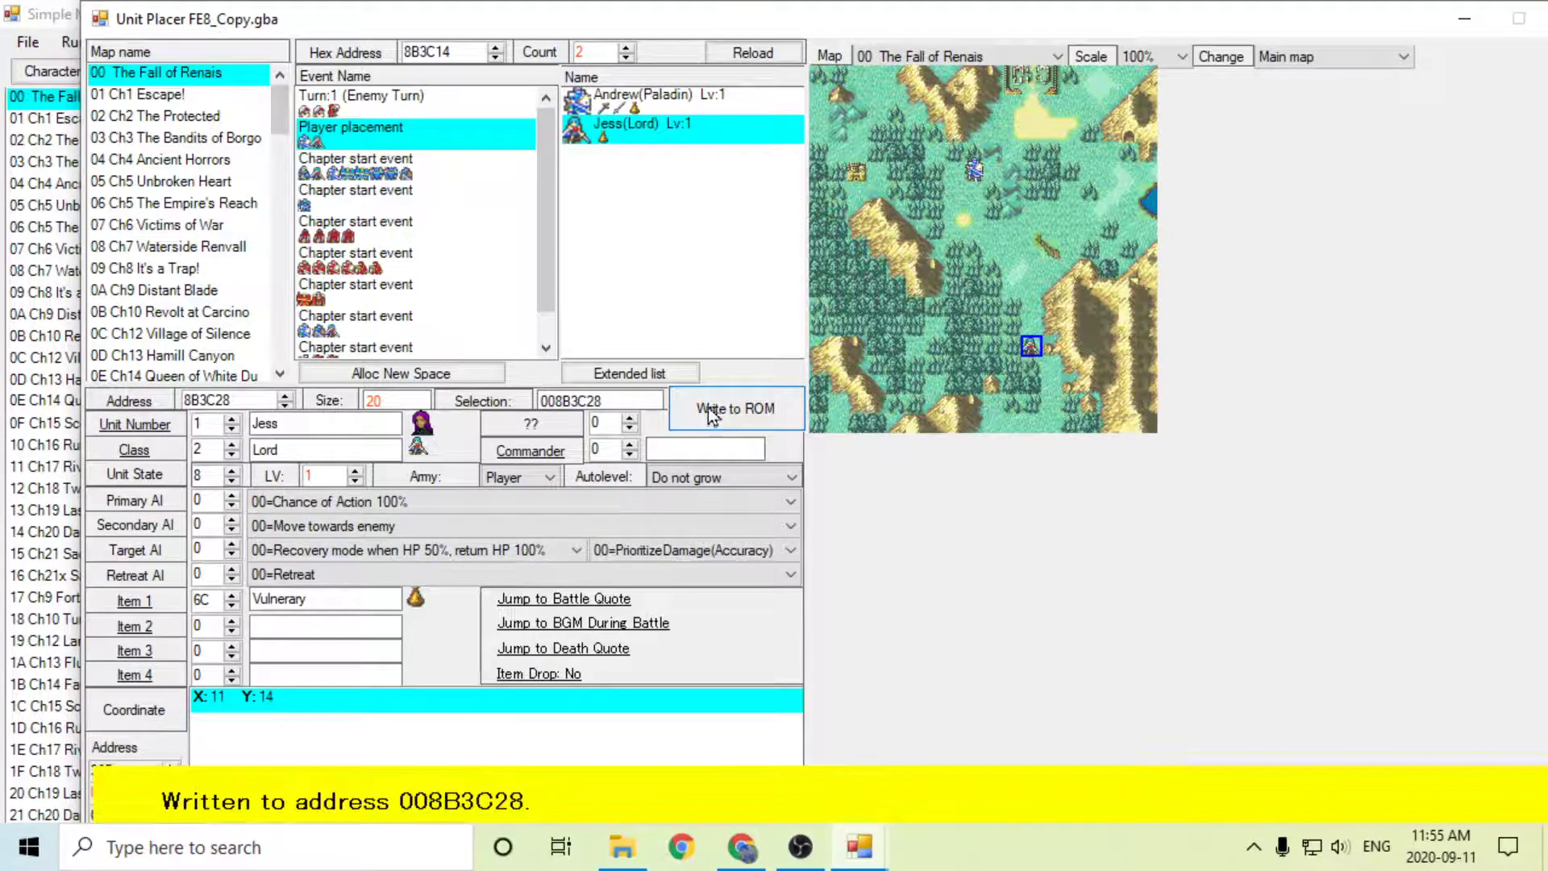
# Step: Delete all of the Paladin's Heavy Steps movement waypoints, keeping only the starting coordinate
pyautogui.click(701, 99)
pyautogui.click(425, 746)
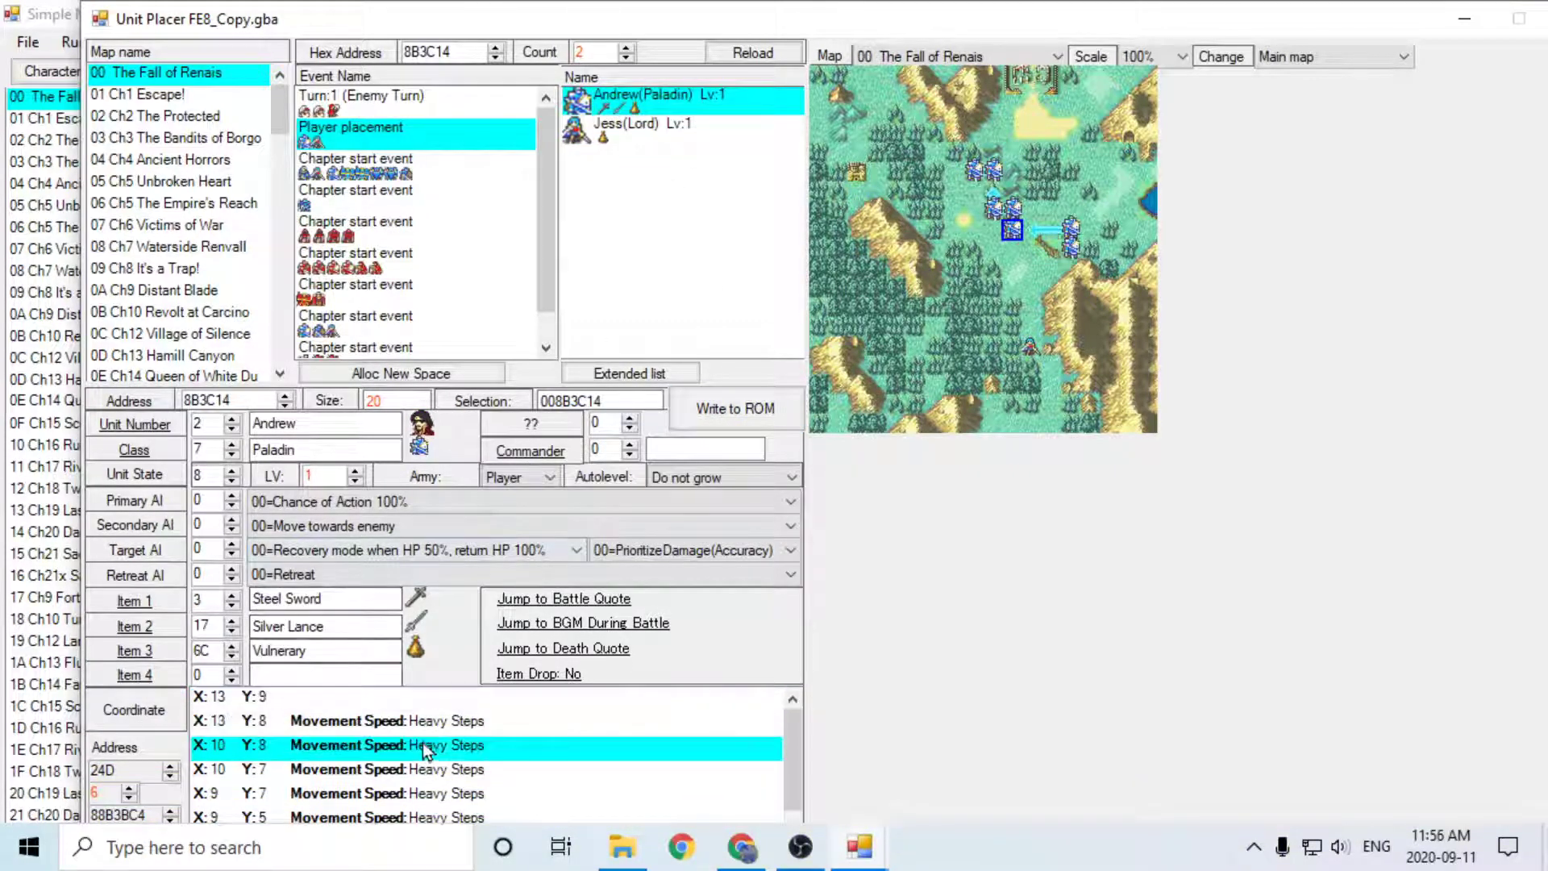
pyautogui.click(427, 815)
pyautogui.press('Delete')
pyautogui.press('Delete')
pyautogui.press('Delete')
pyautogui.press('Delete')
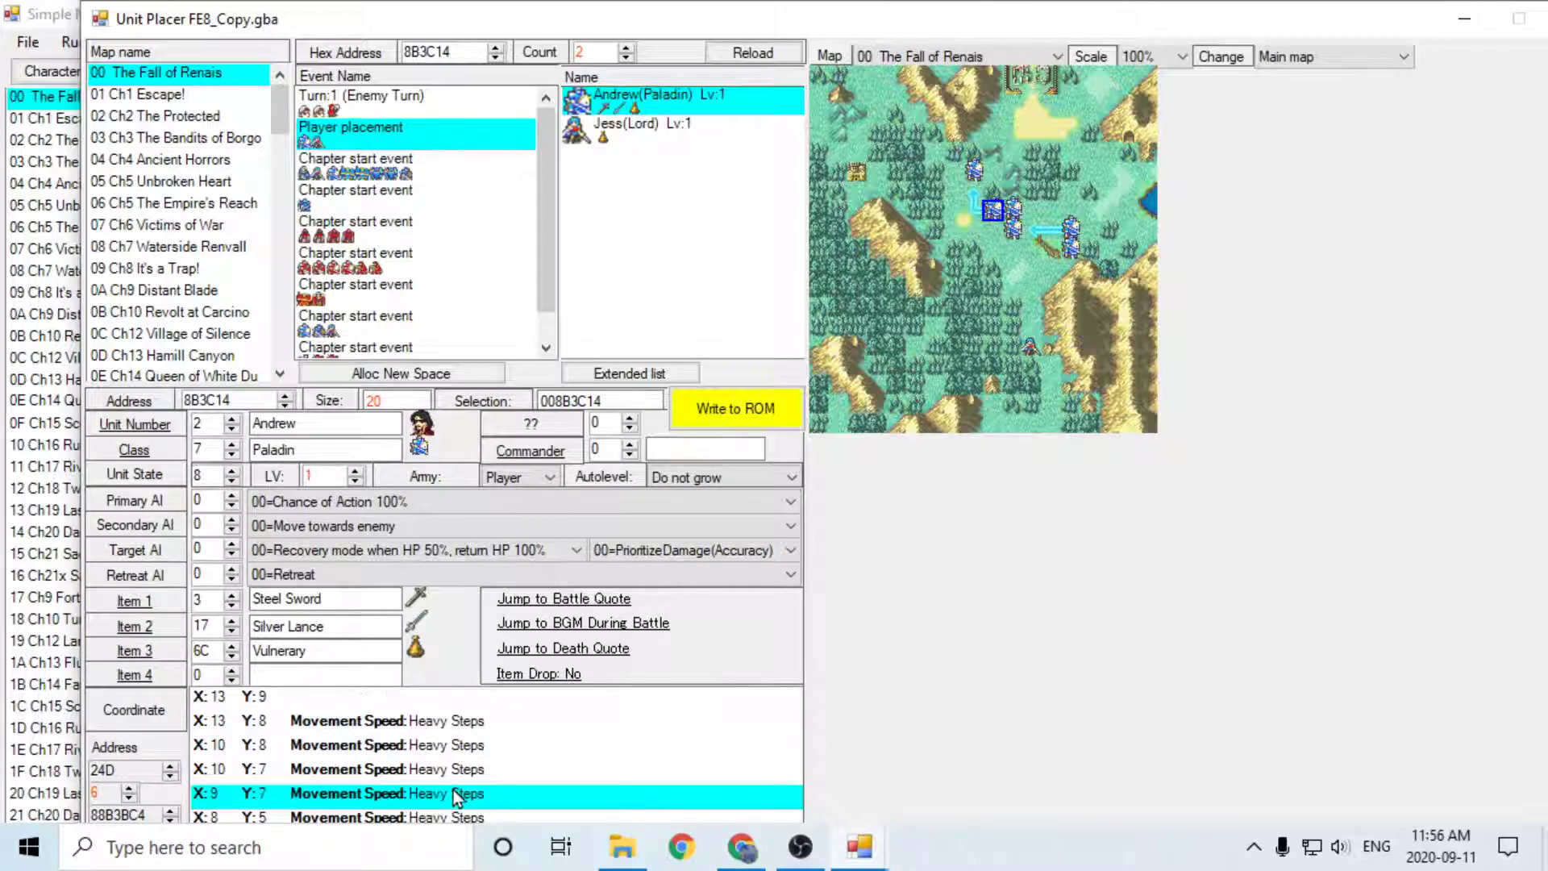
pyautogui.press('Delete')
pyautogui.press('Delete')
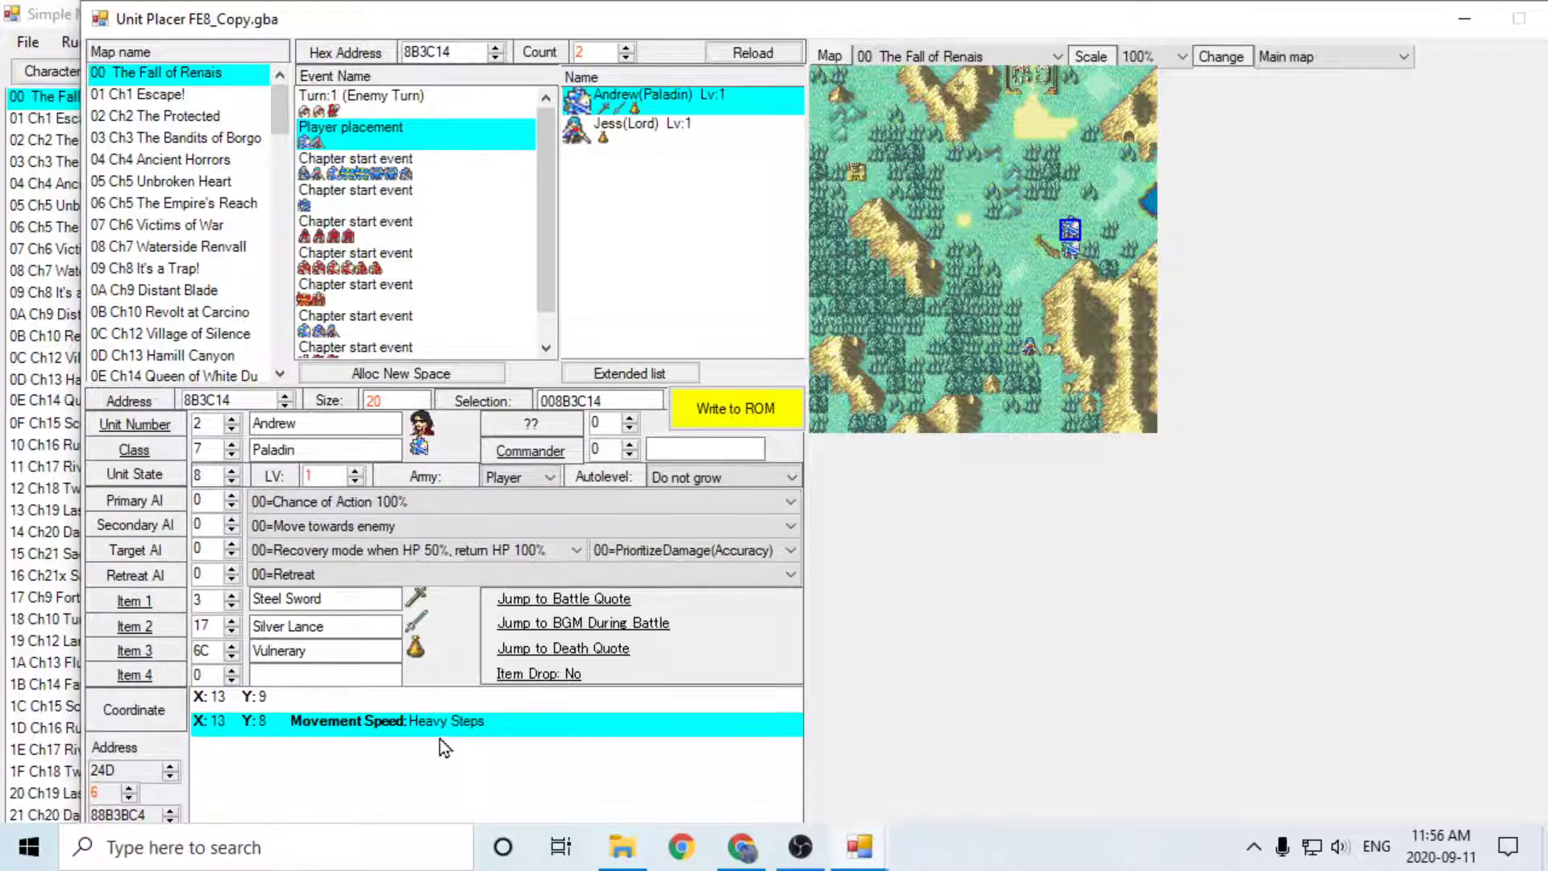
# Step: Set the Paladin's starting coordinate to X 9, Y 13 and write the unit to the ROM
pyautogui.click(1007, 338)
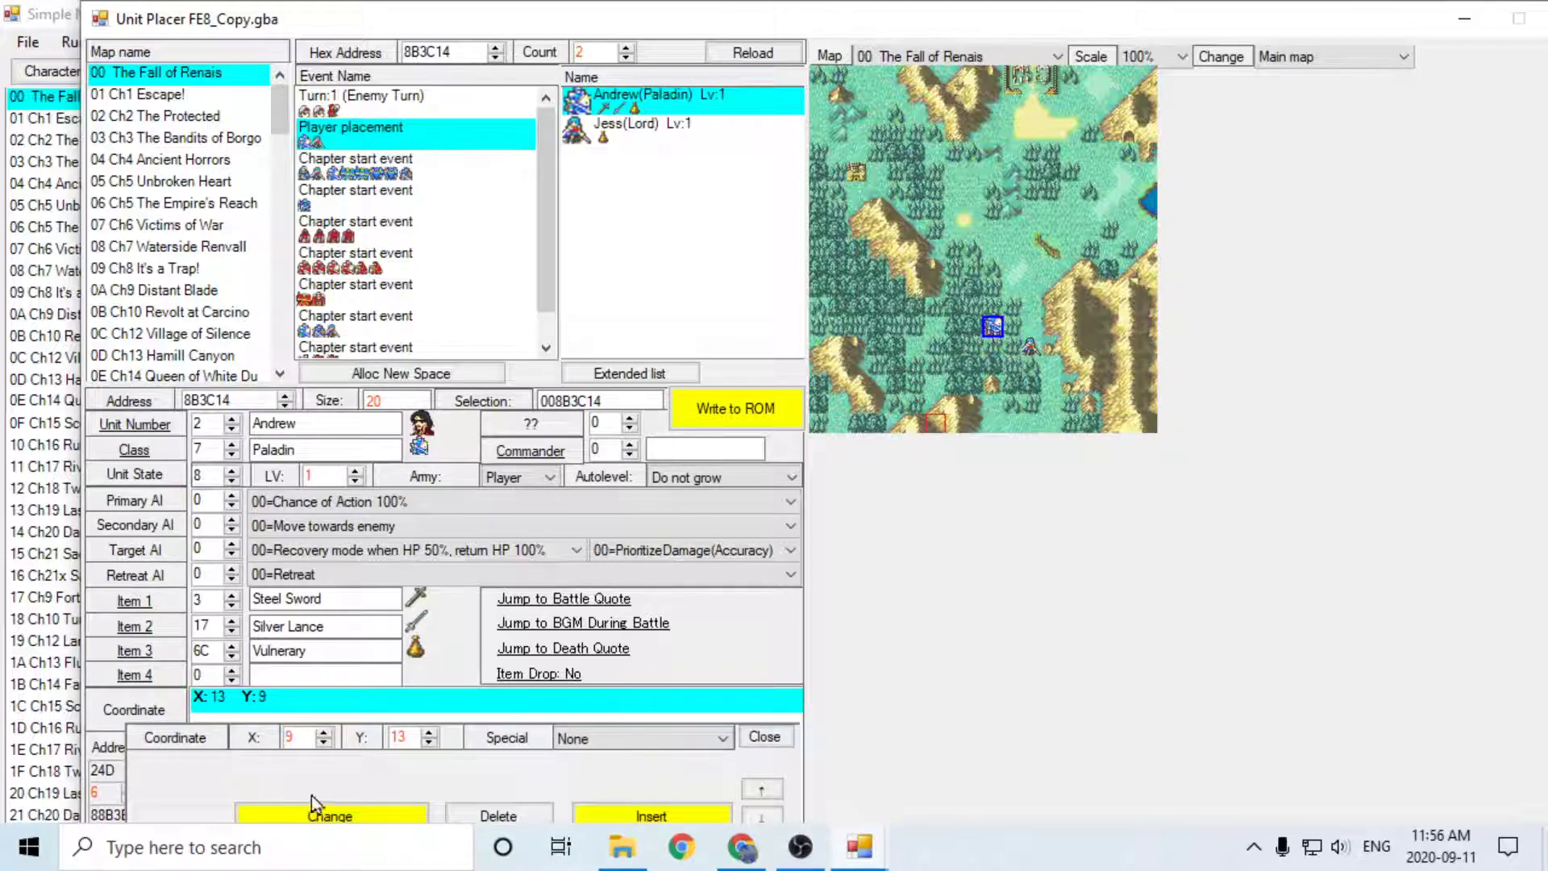
pyautogui.click(360, 817)
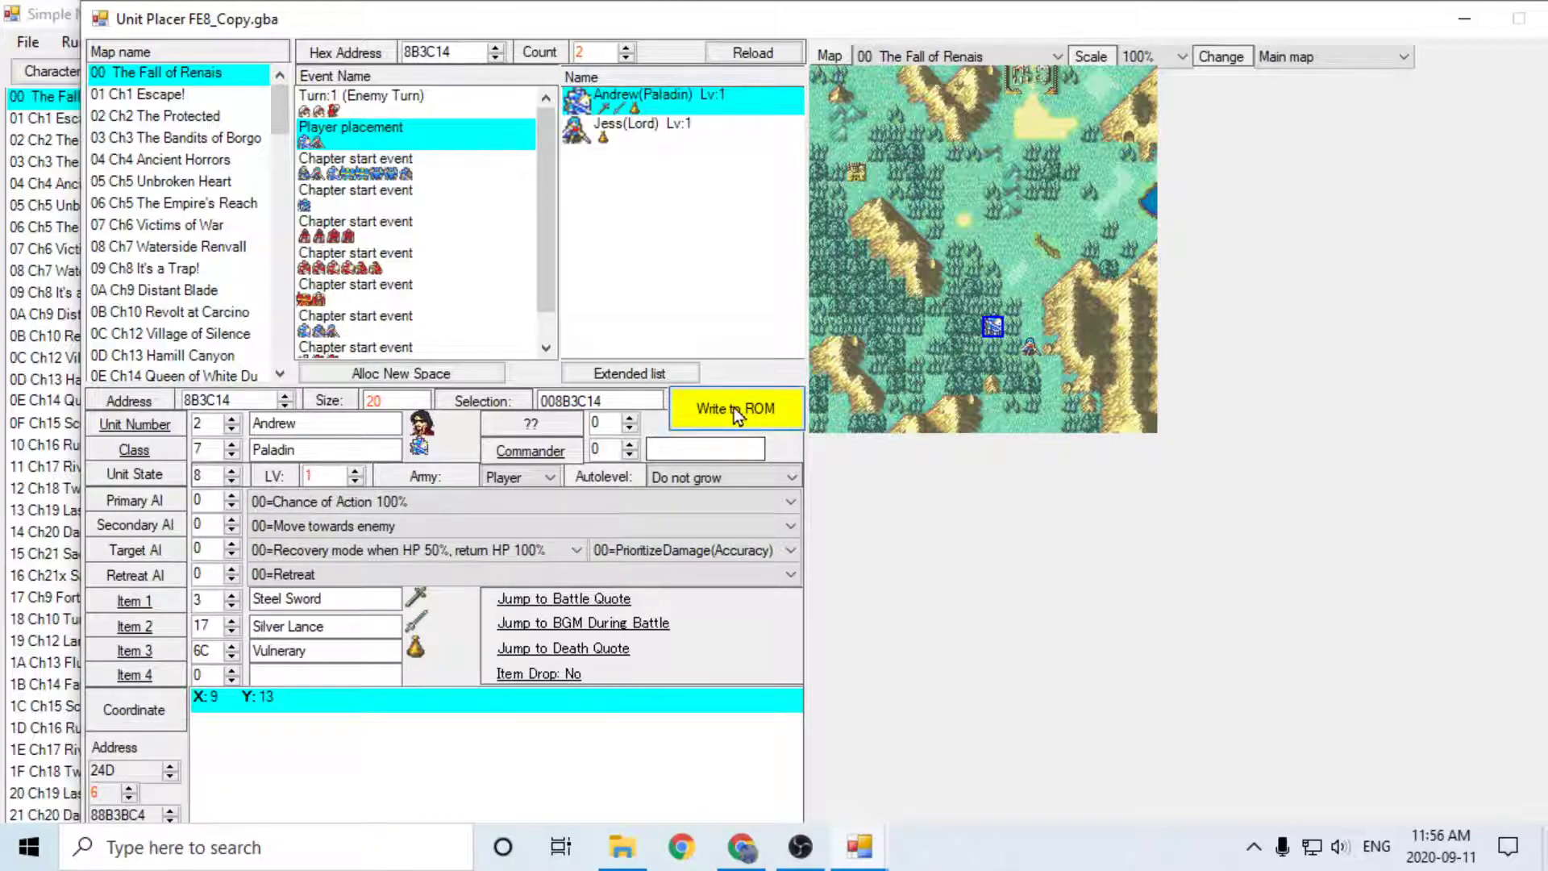
pyautogui.click(735, 412)
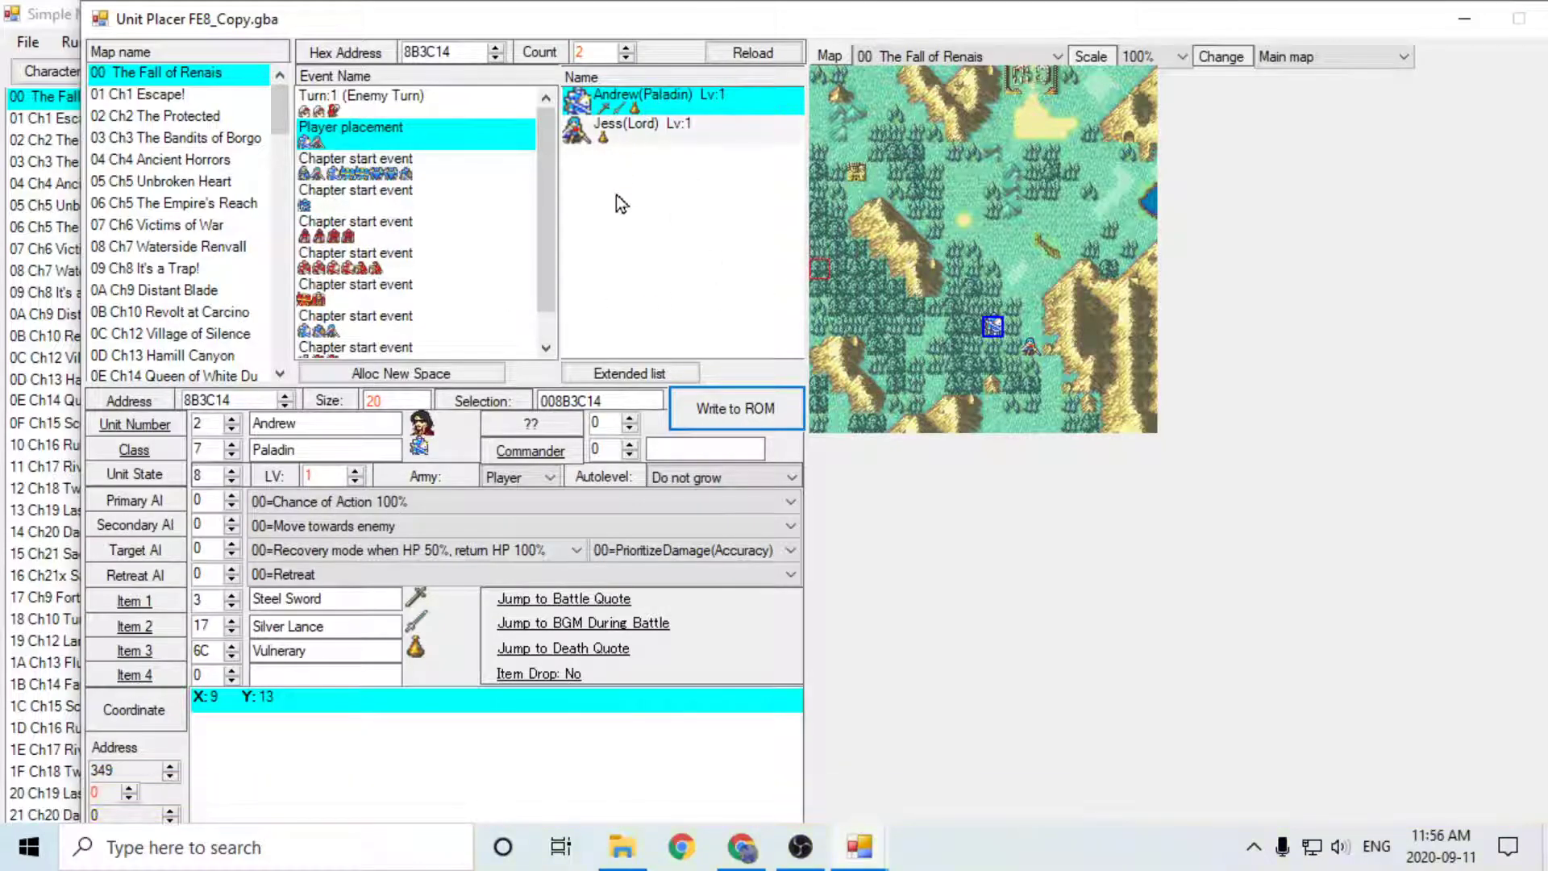
# Step: Close the unit placer, open the chapter's event conditions and reallocate the turn conditions list for 10 entries
pyautogui.moveTo(1385, 24); pyautogui.dragTo(1320, 53)
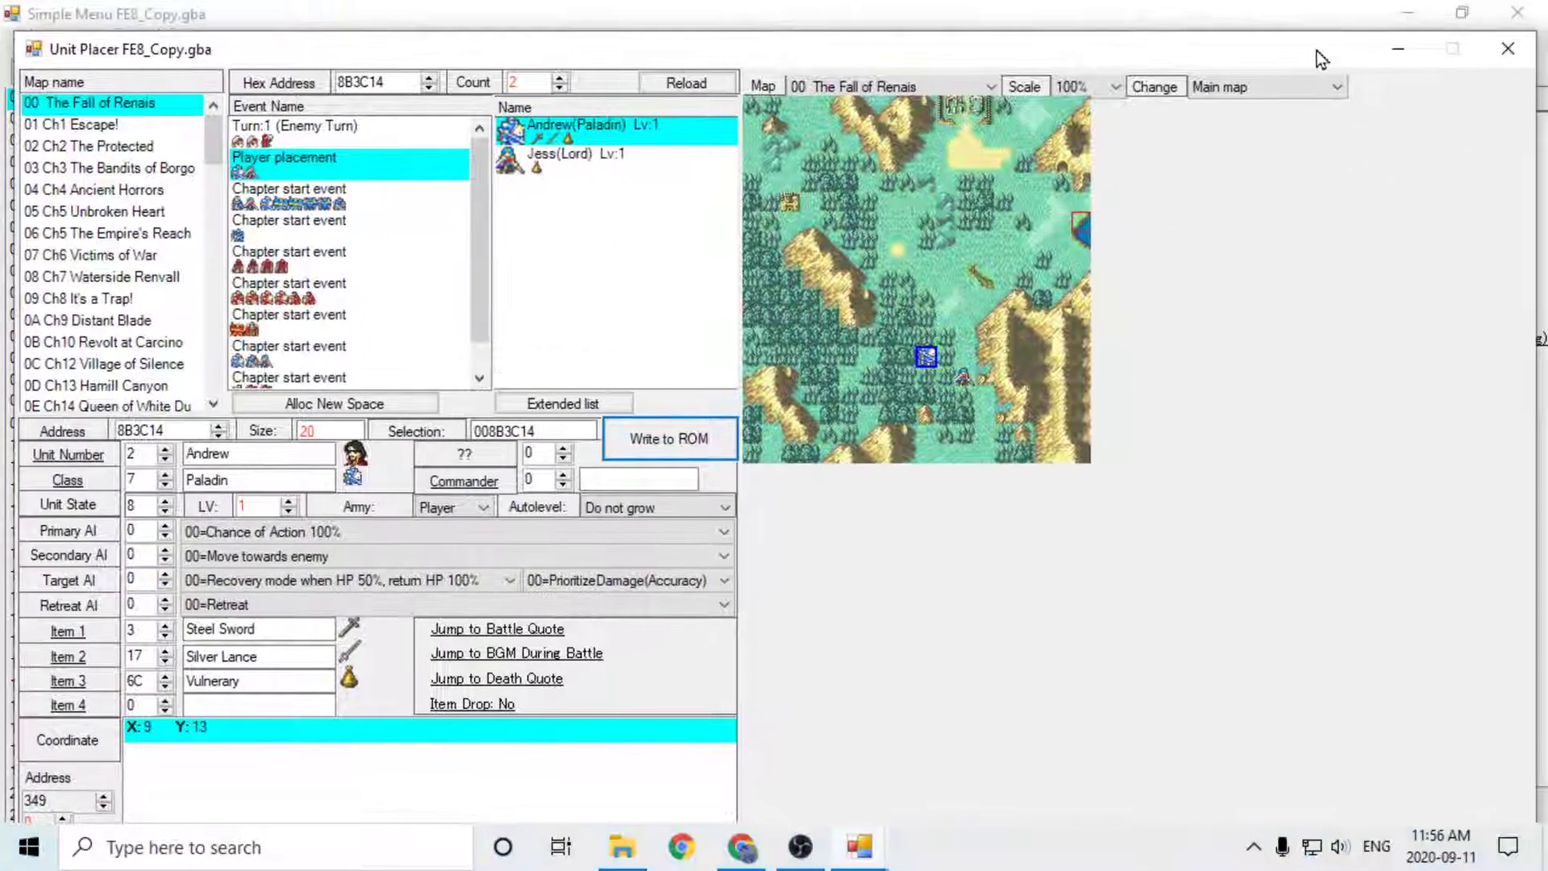
pyautogui.click(1507, 47)
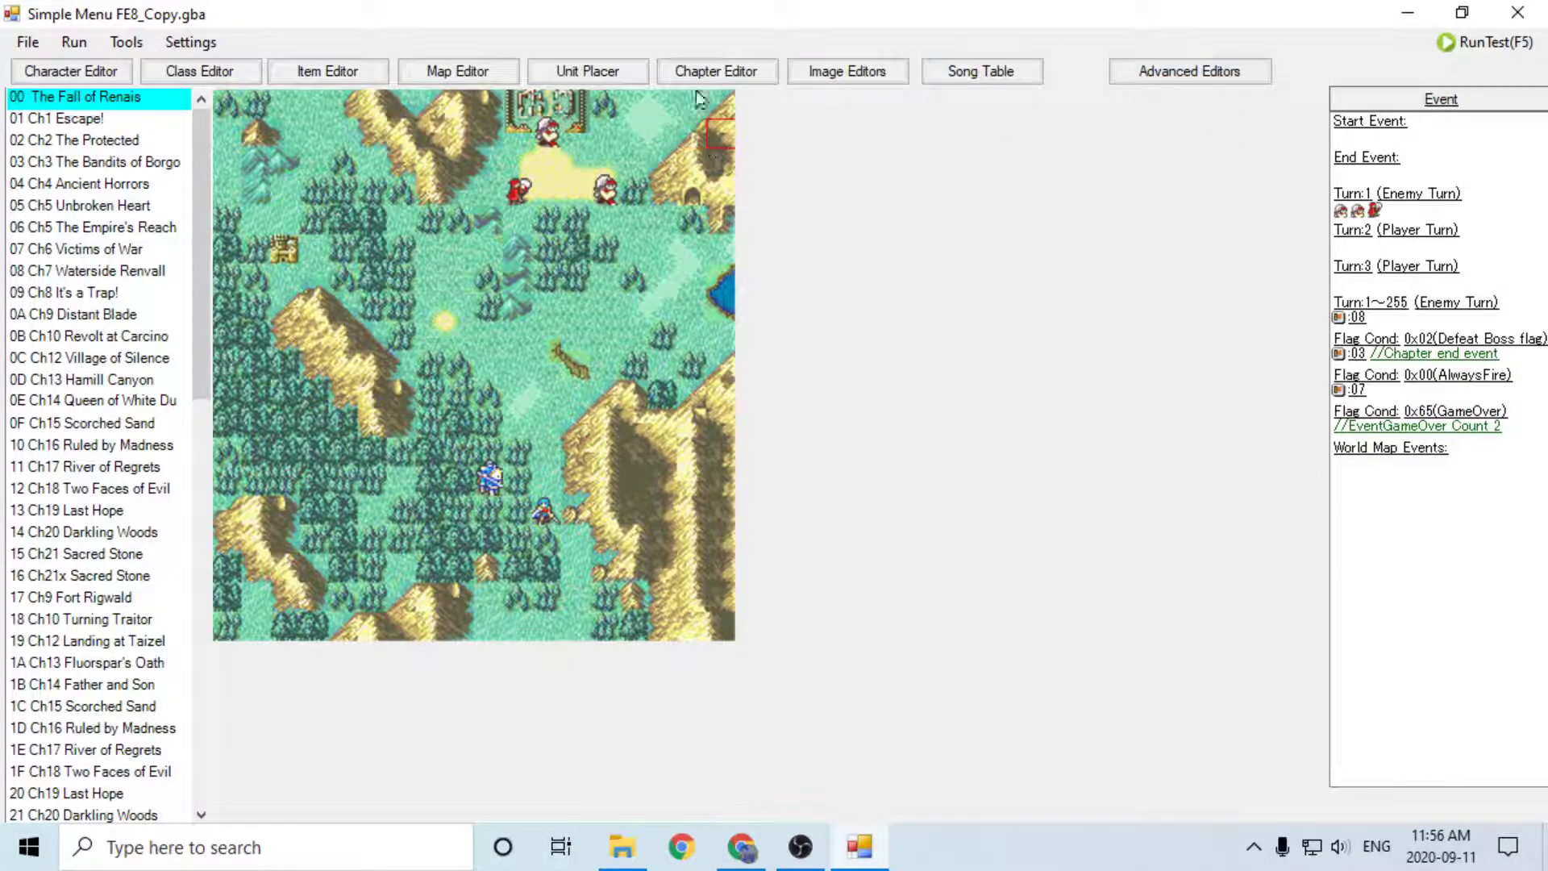
pyautogui.click(1432, 110)
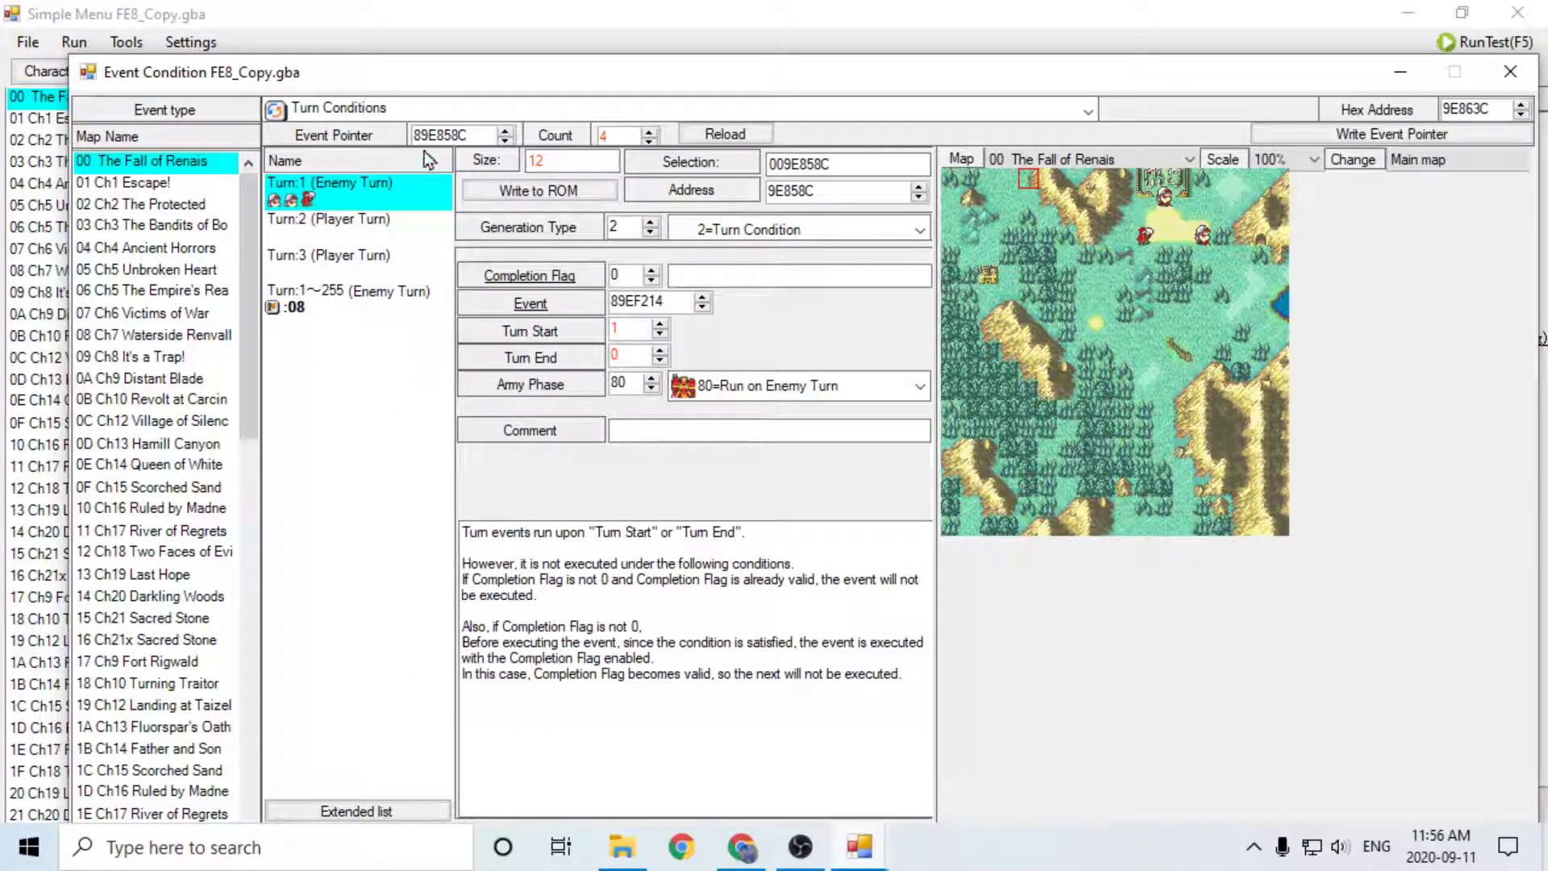
pyautogui.click(427, 812)
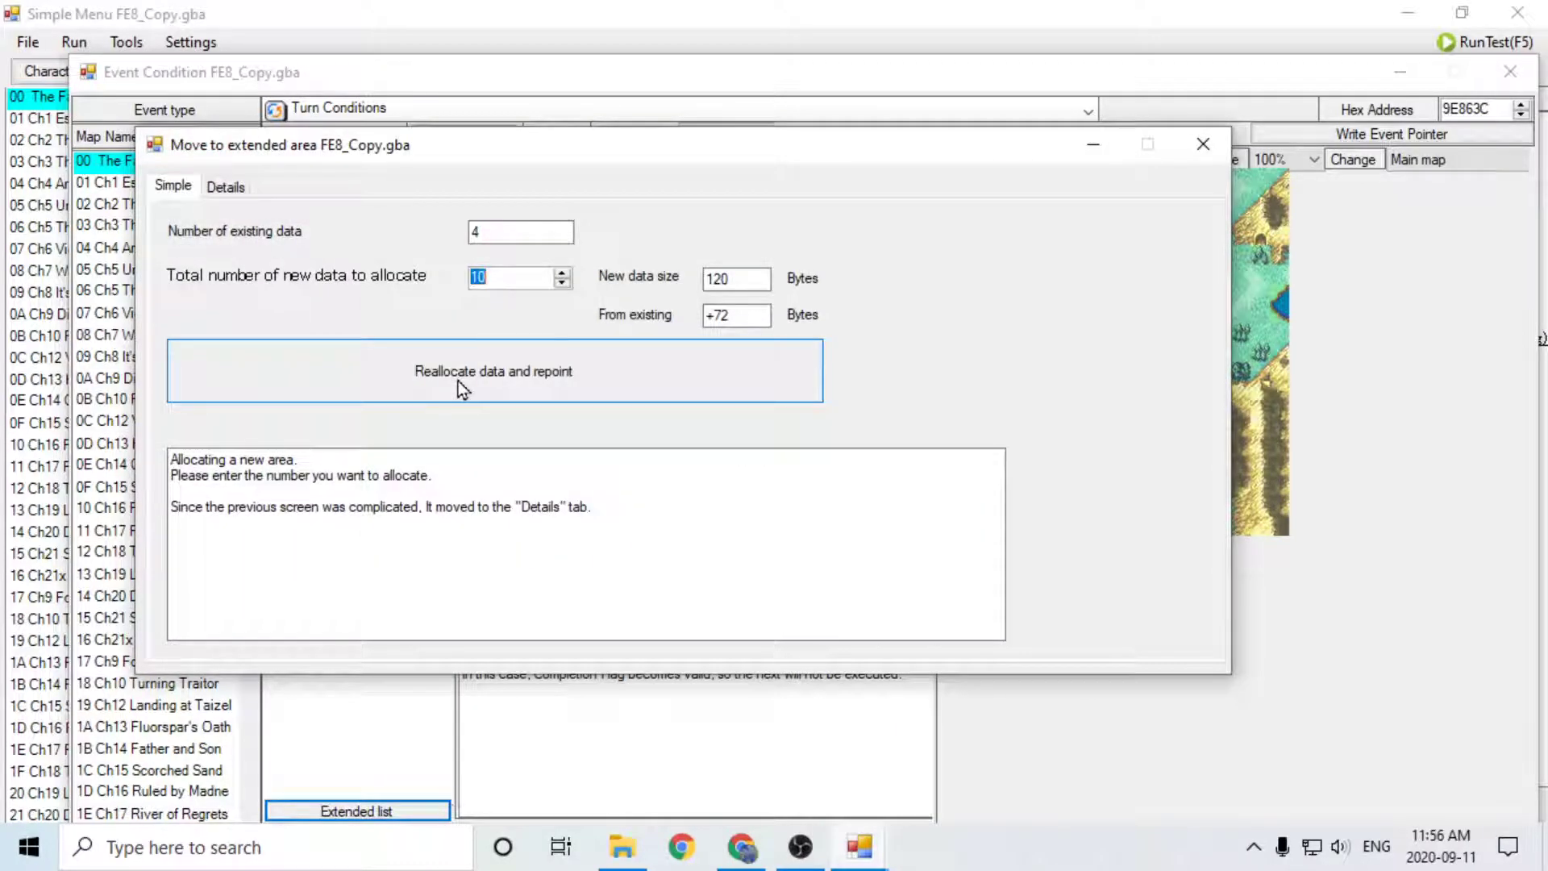
pyautogui.click(458, 382)
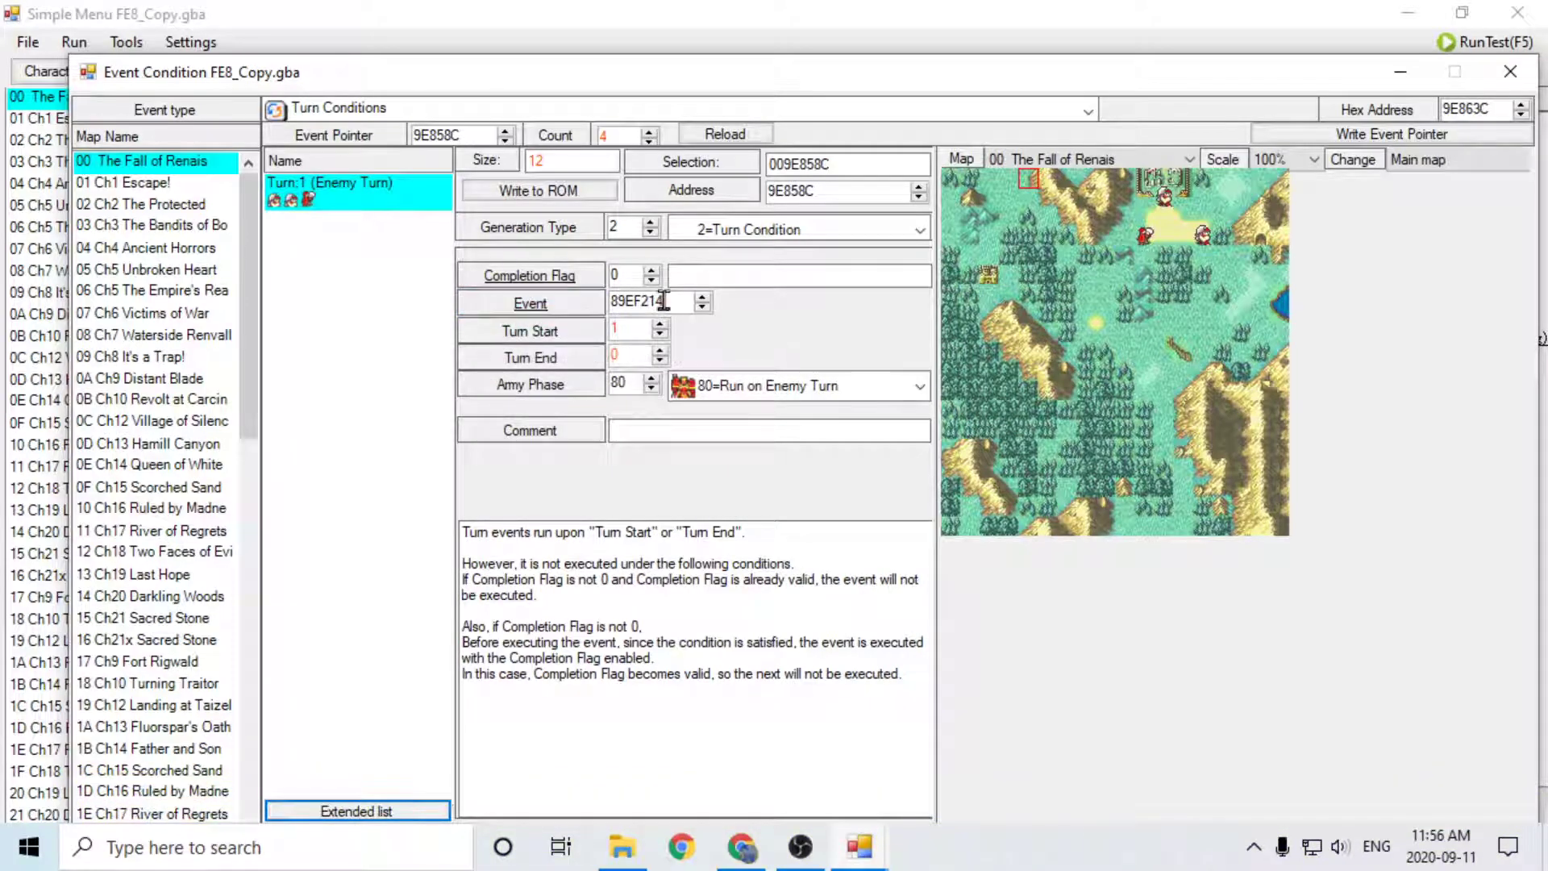
# Step: Clear the event pointer of the Turn 1 enemy condition to 0 and write it to the ROM
pyautogui.moveTo(677, 301); pyautogui.dragTo(597, 302)
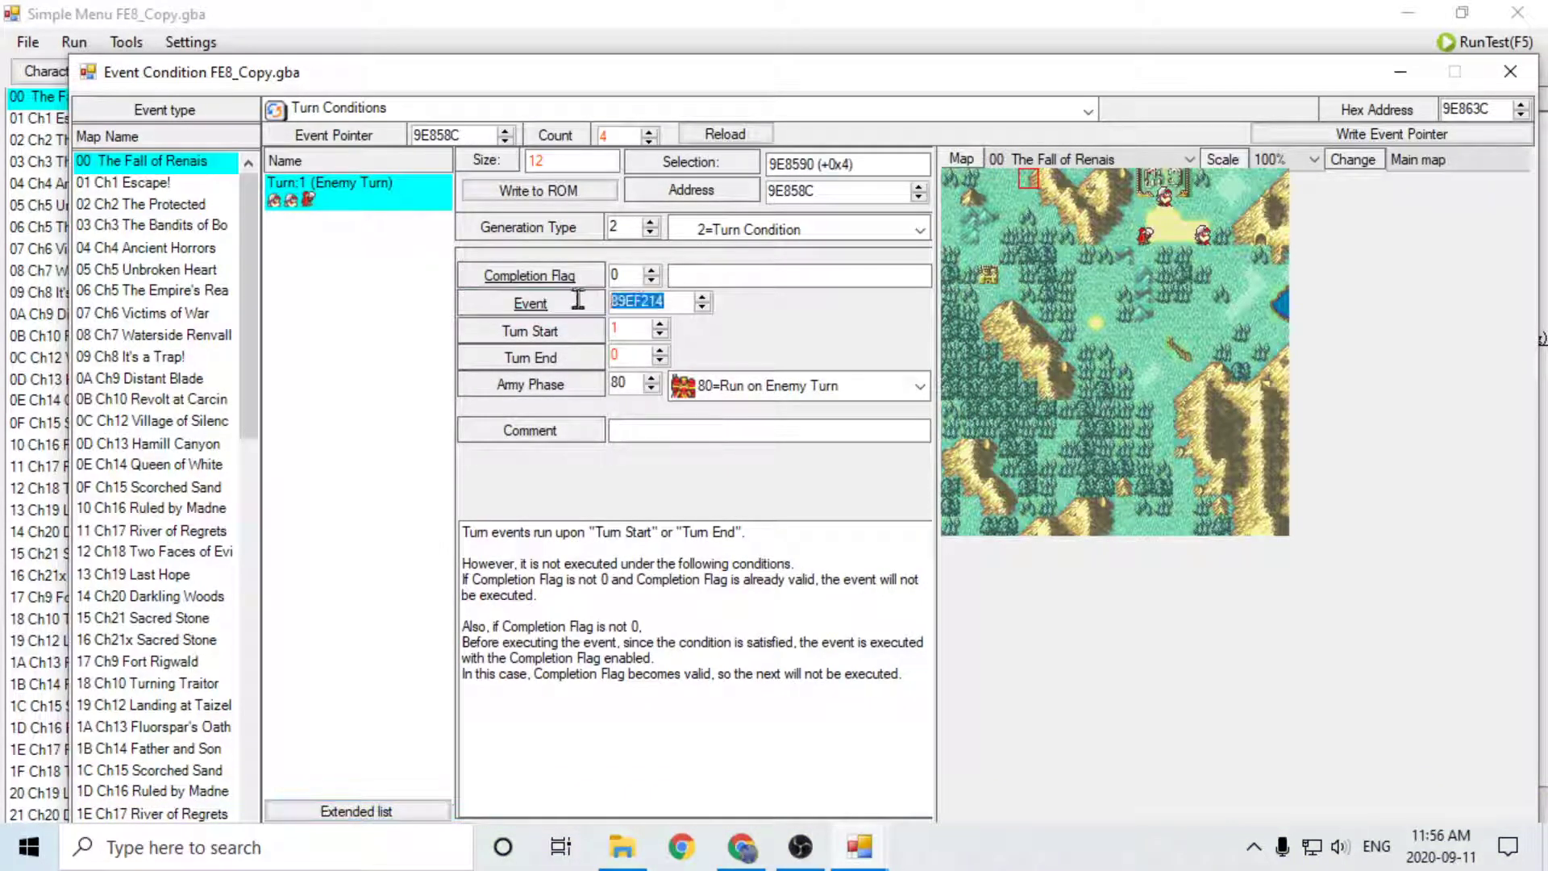
pyautogui.write('0')
pyautogui.hotkey('shift', 'Tab')
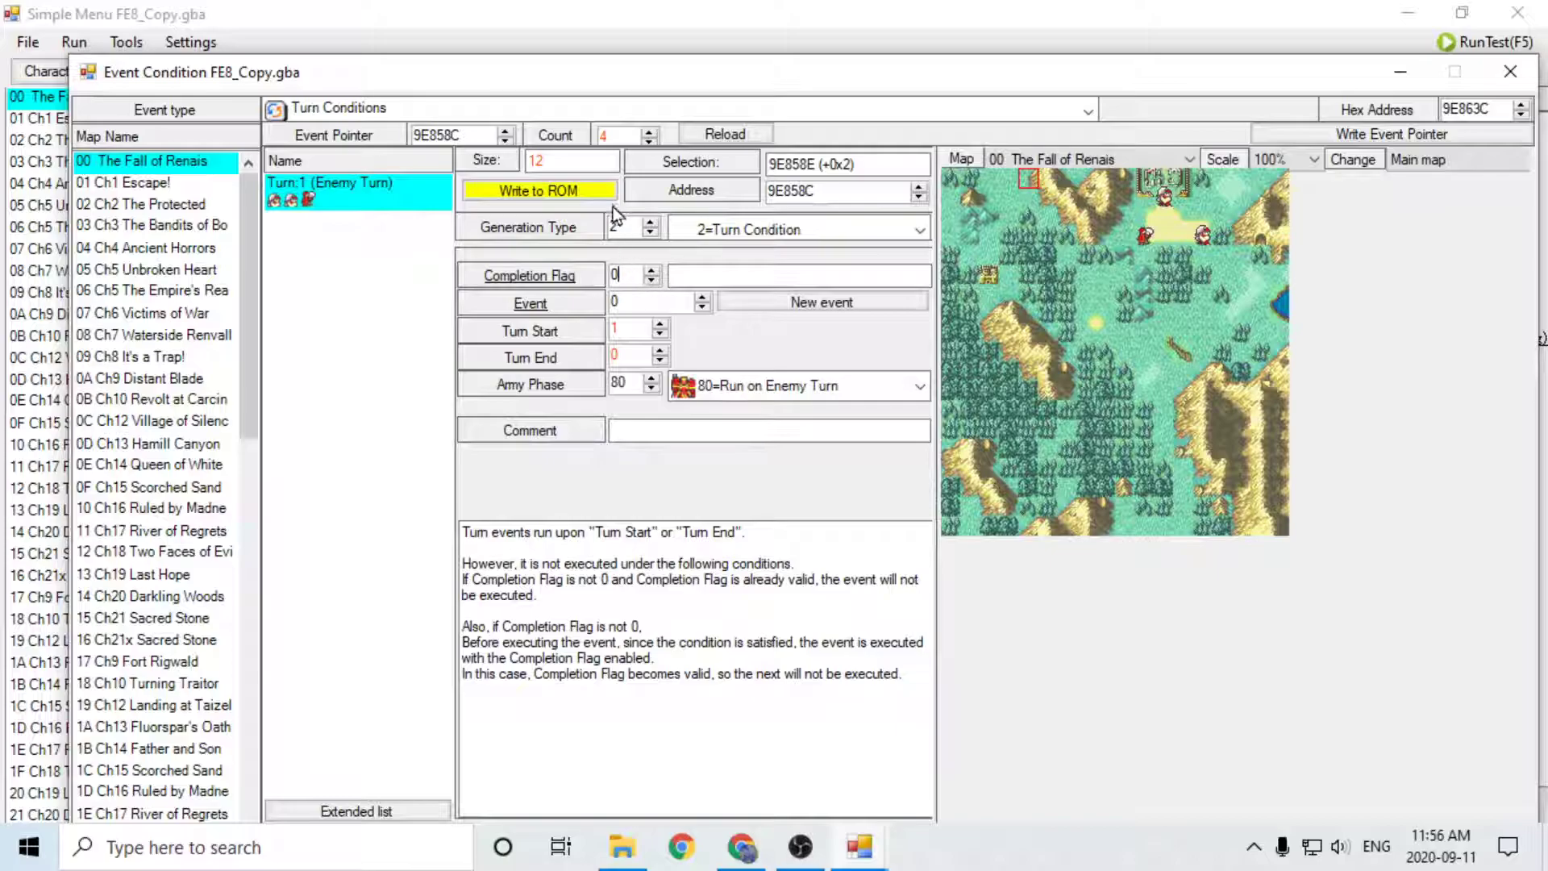
pyautogui.click(603, 200)
# Step: Allocate a new event for the Turn 1 condition from the Player or NPC Reinforcement template
pyautogui.moveTo(645, 302); pyautogui.dragTo(525, 294)
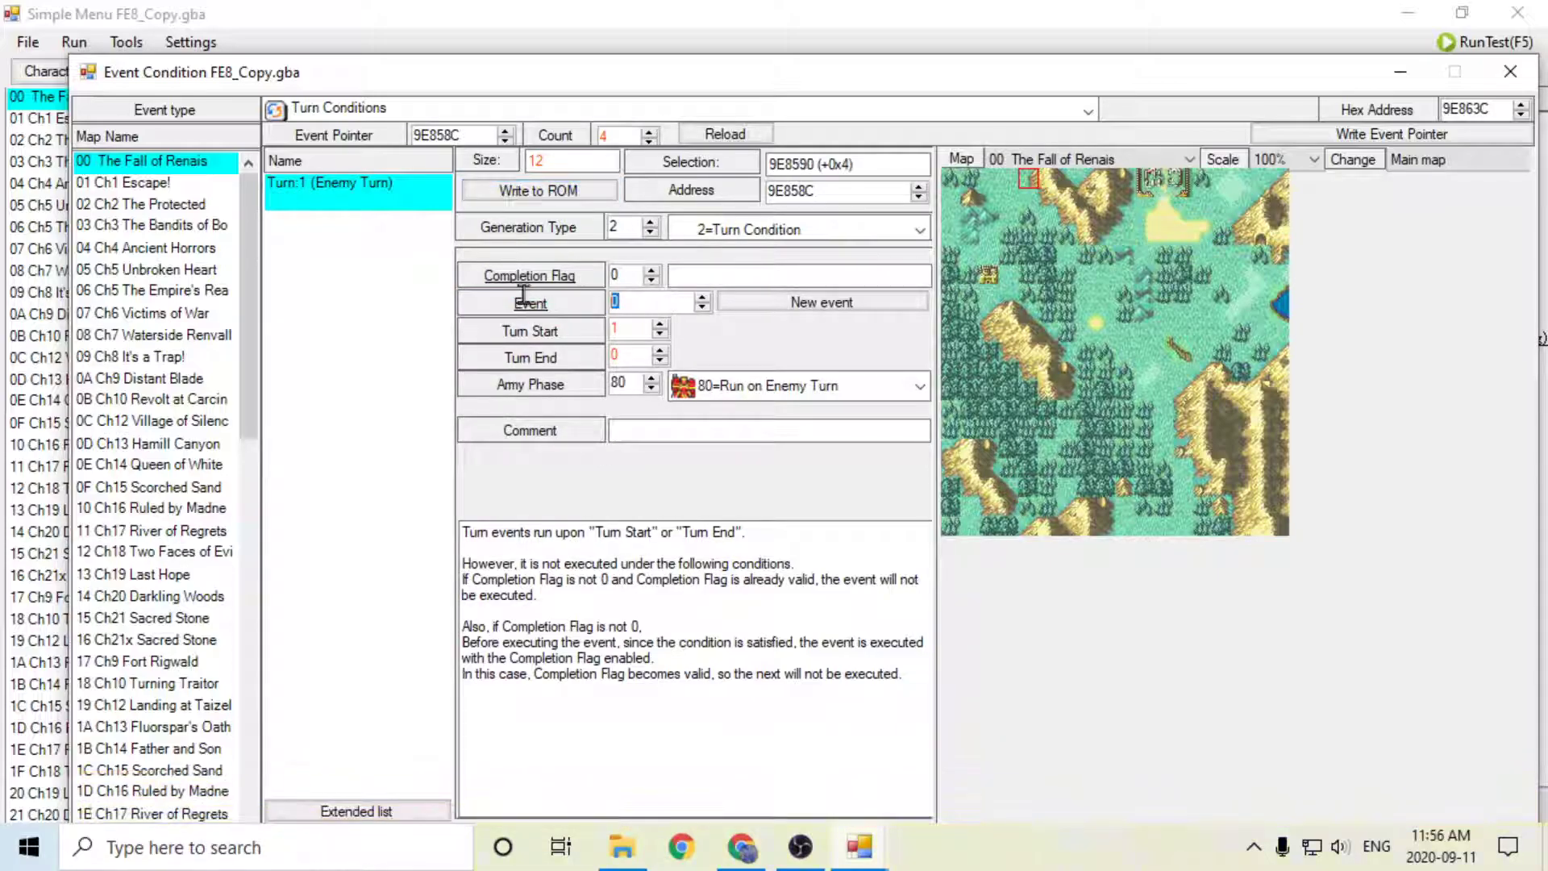
pyautogui.click(810, 304)
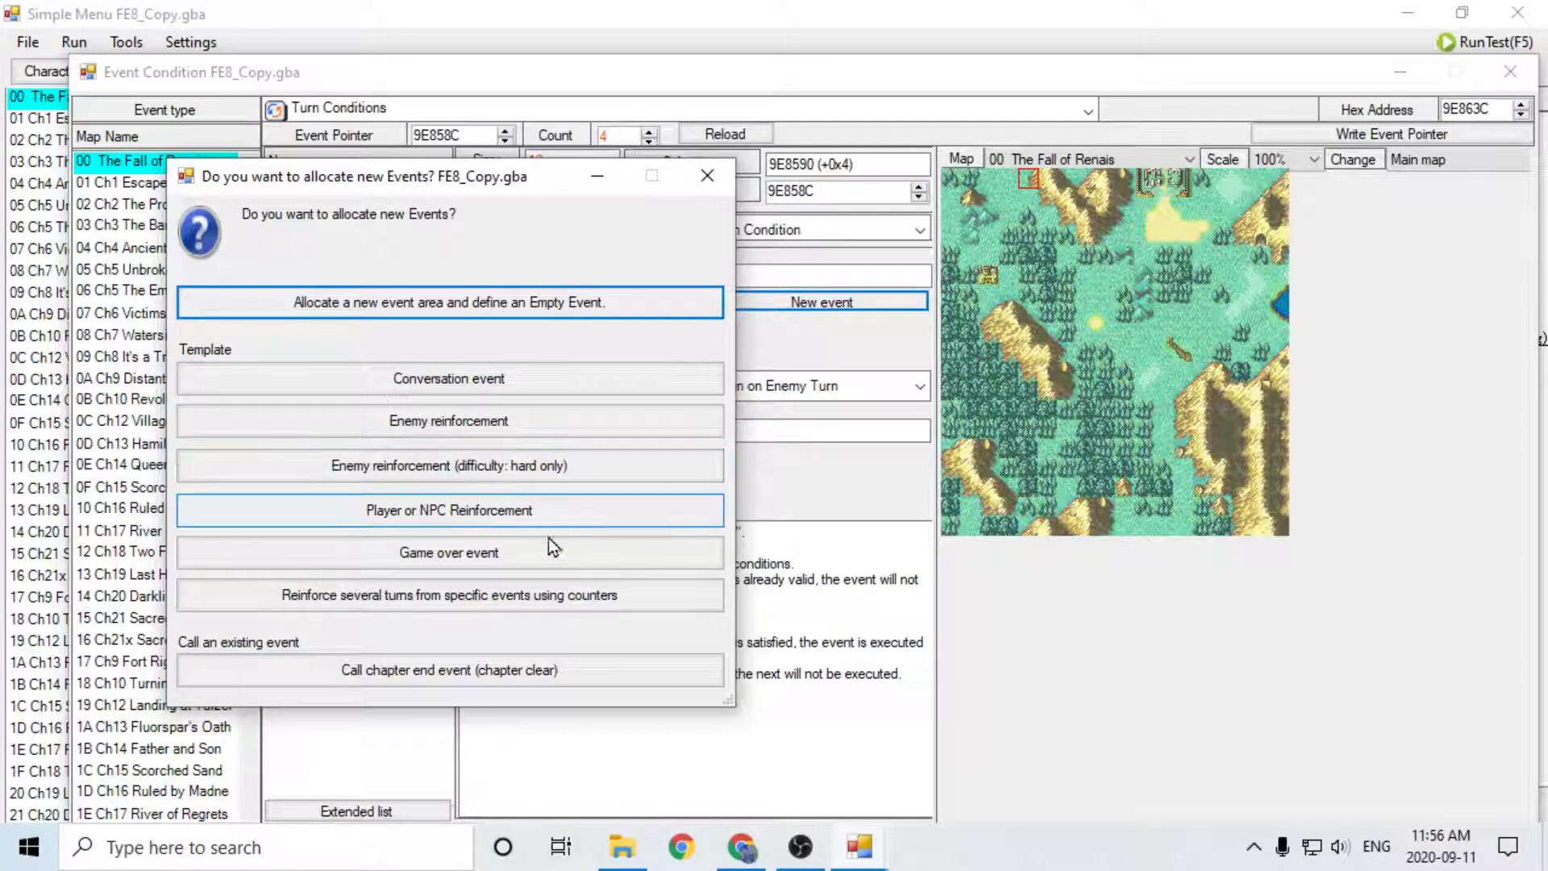
pyautogui.click(444, 518)
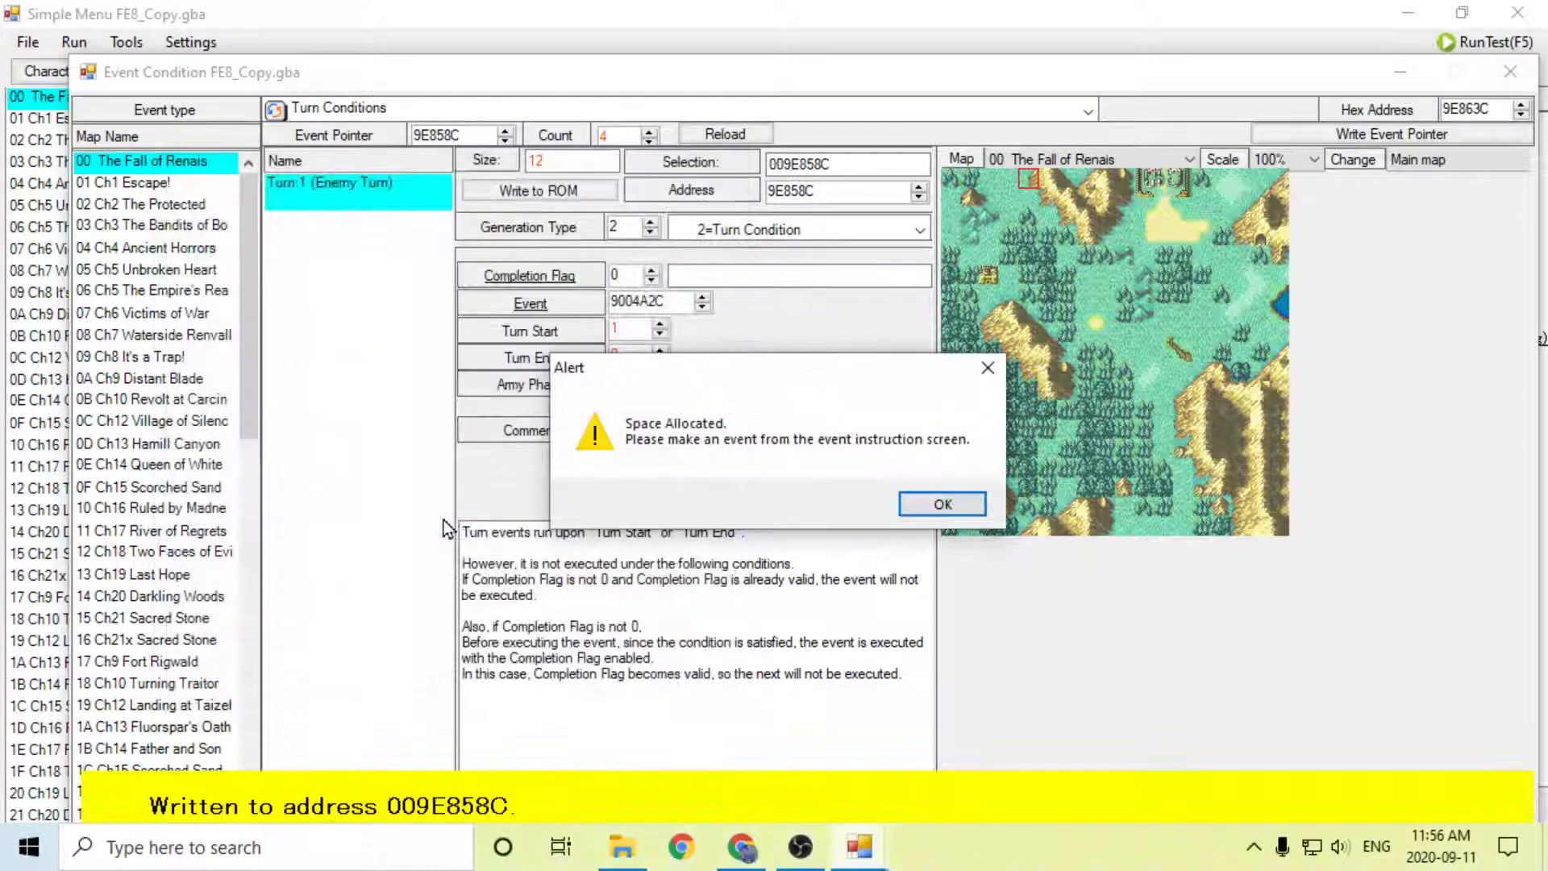
pyautogui.click(940, 504)
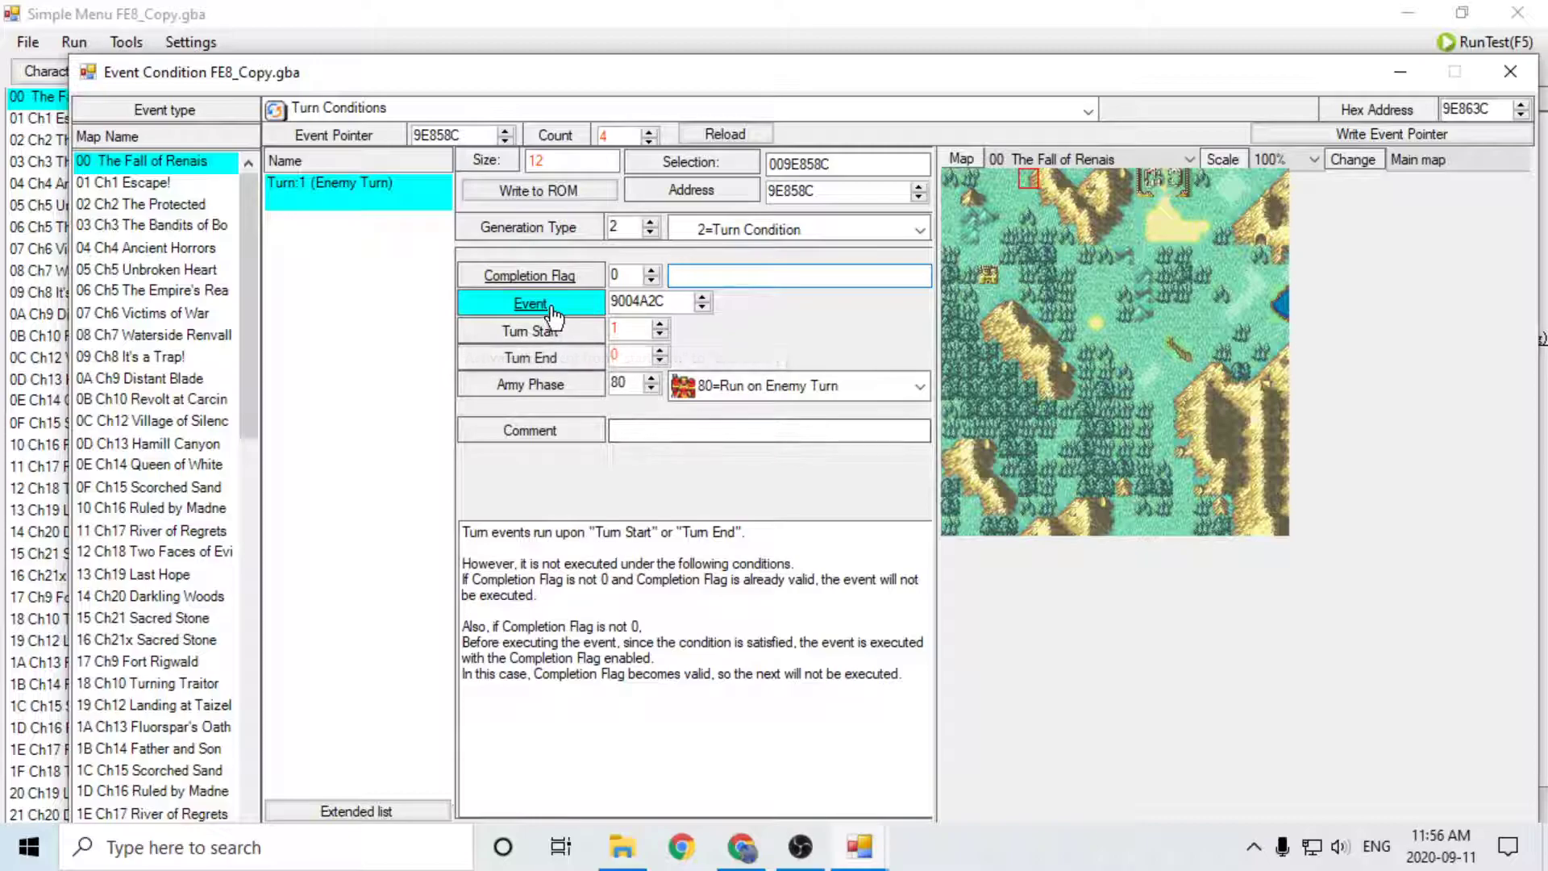
# Step: Open the new event, go to the unit group of its load command and allocate new space for 1 unit
pyautogui.click(537, 305)
pyautogui.doubleClick(681, 291)
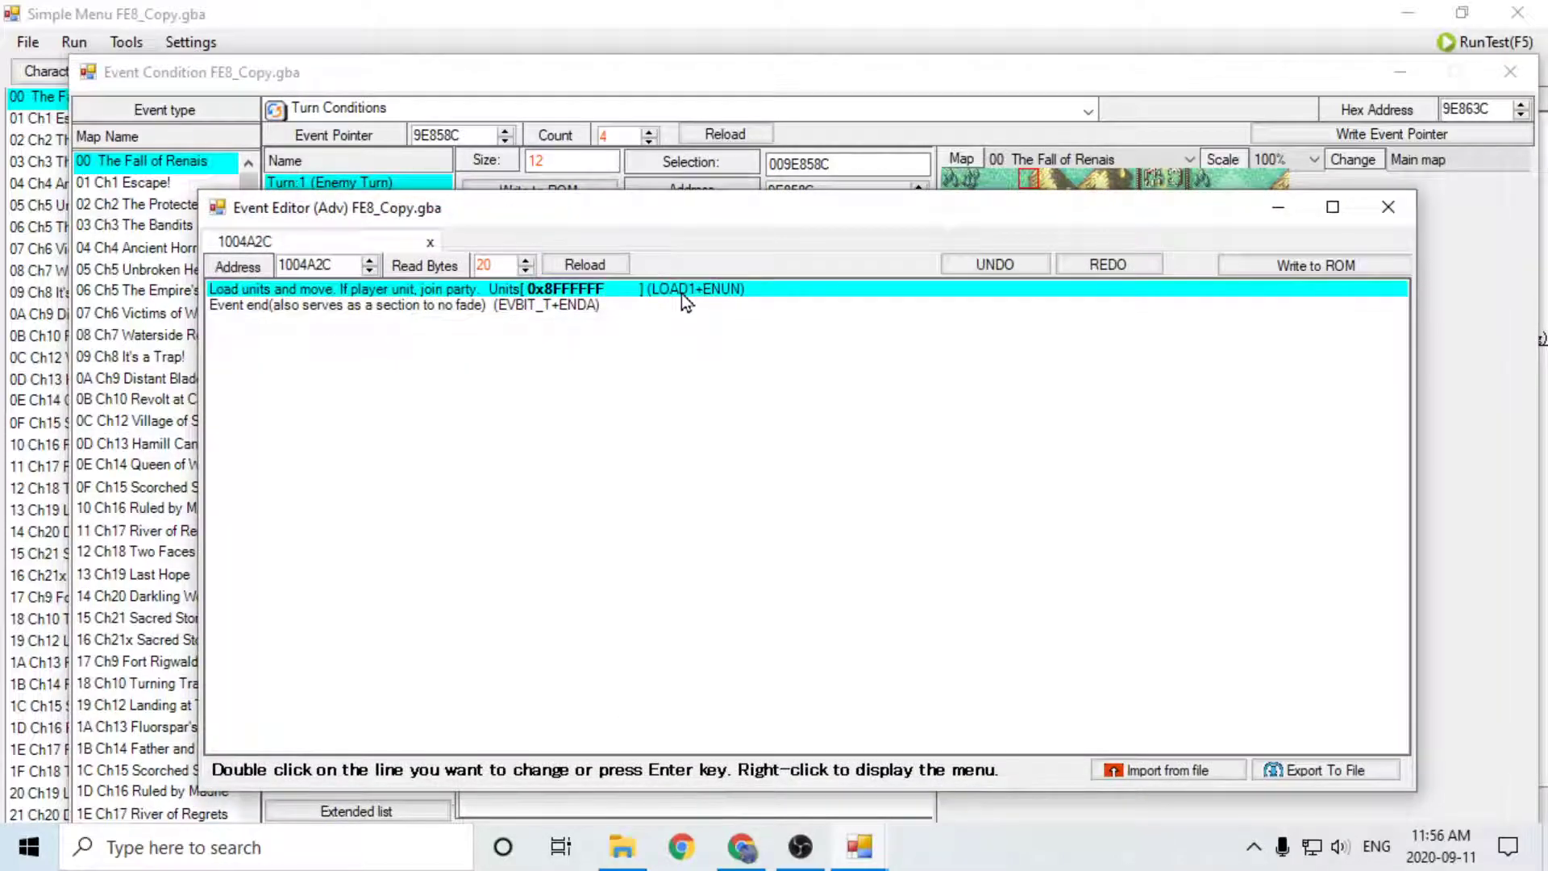
pyautogui.click(635, 333)
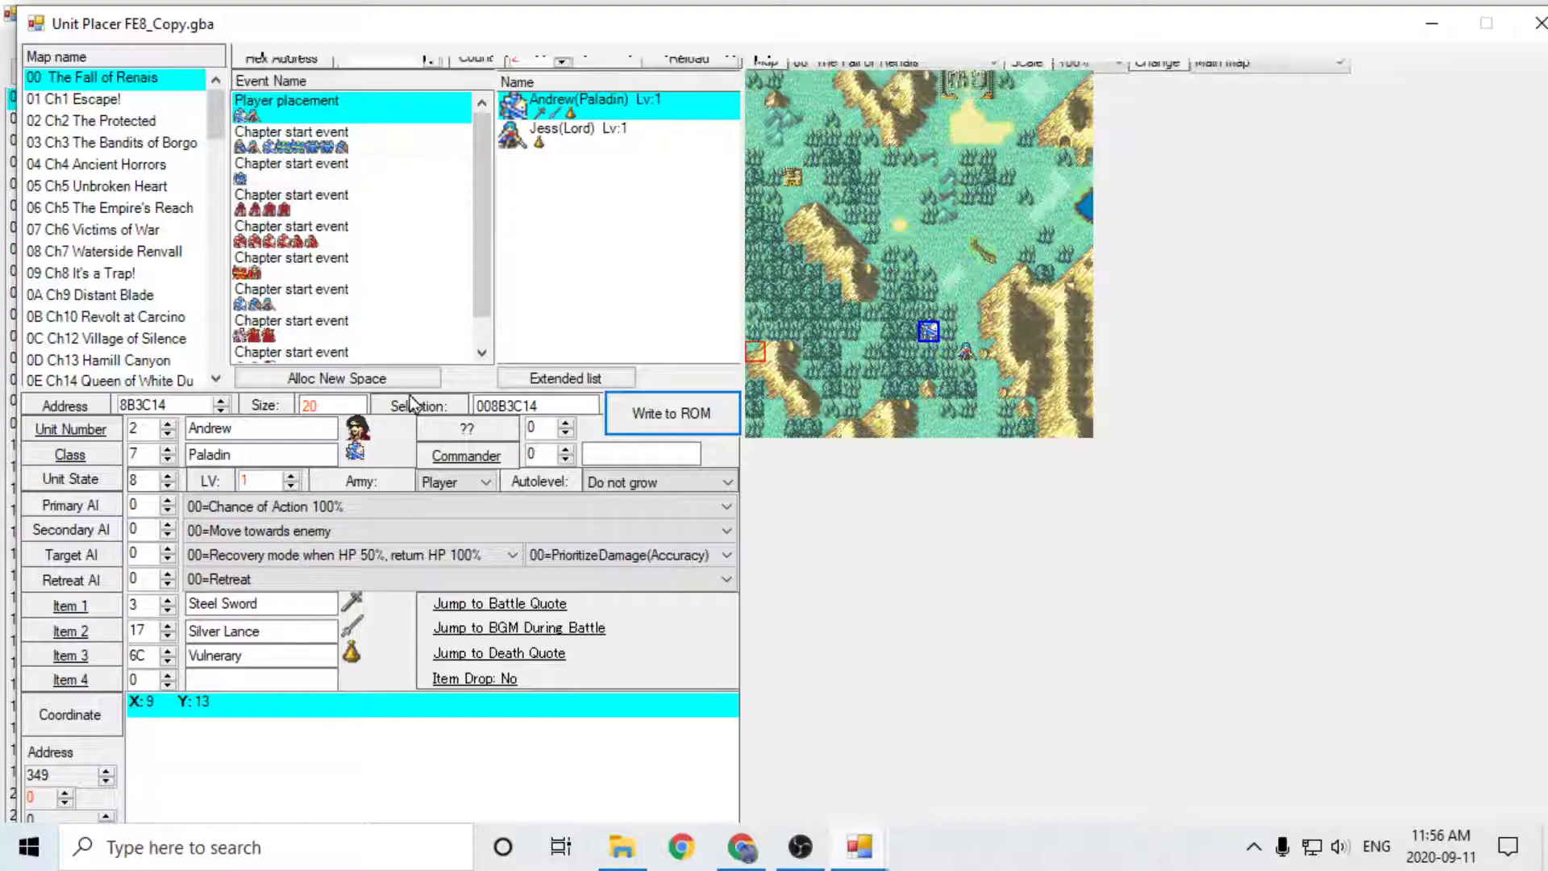
pyautogui.moveTo(603, 36); pyautogui.dragTo(617, 83)
pyautogui.click(439, 423)
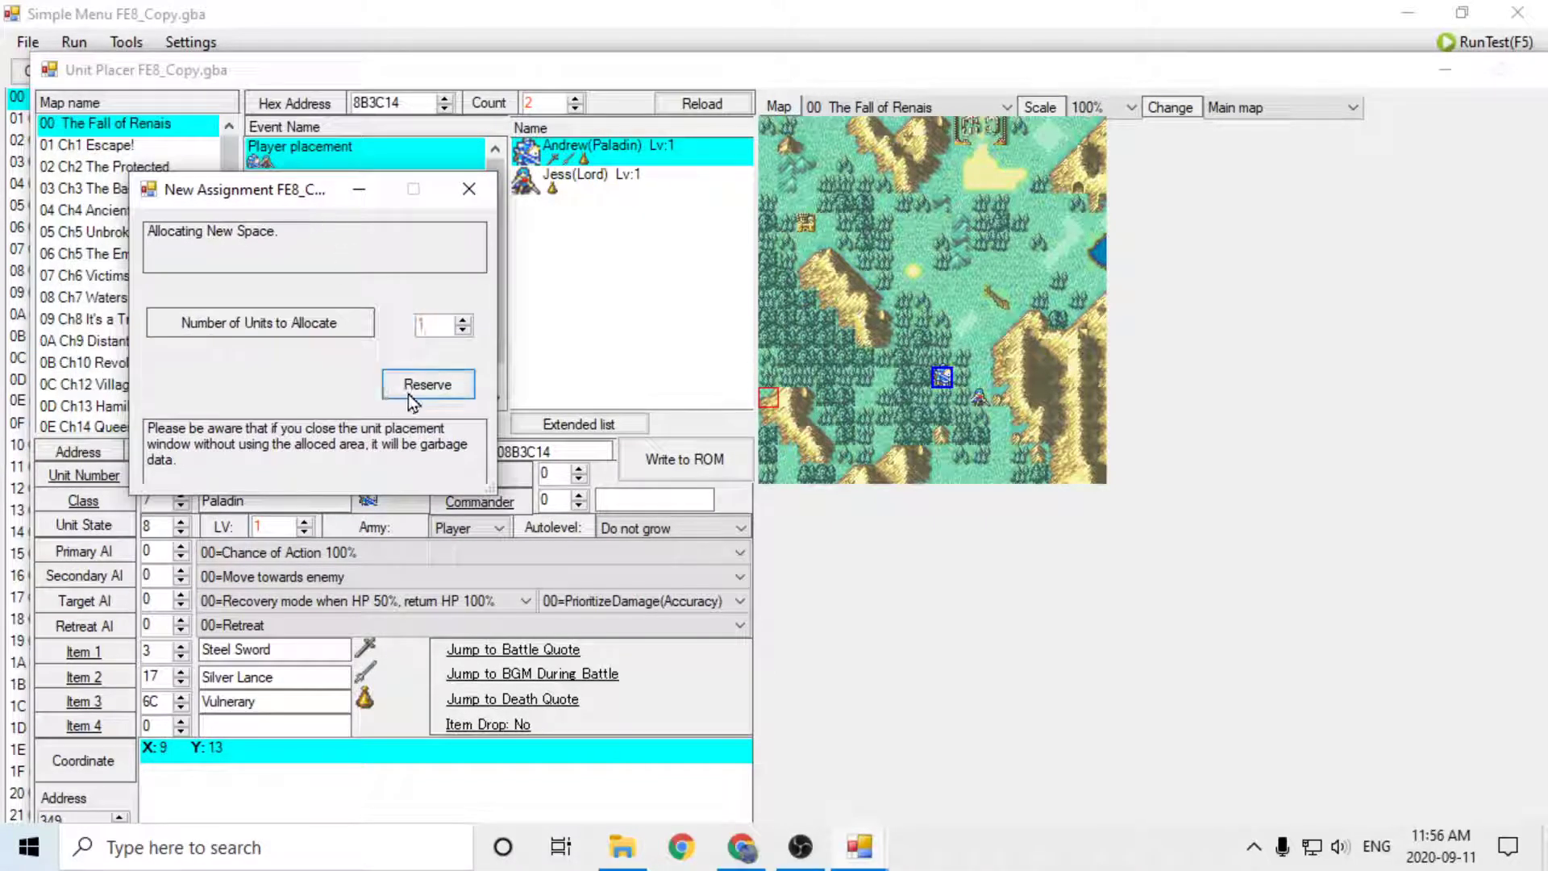
pyautogui.click(408, 387)
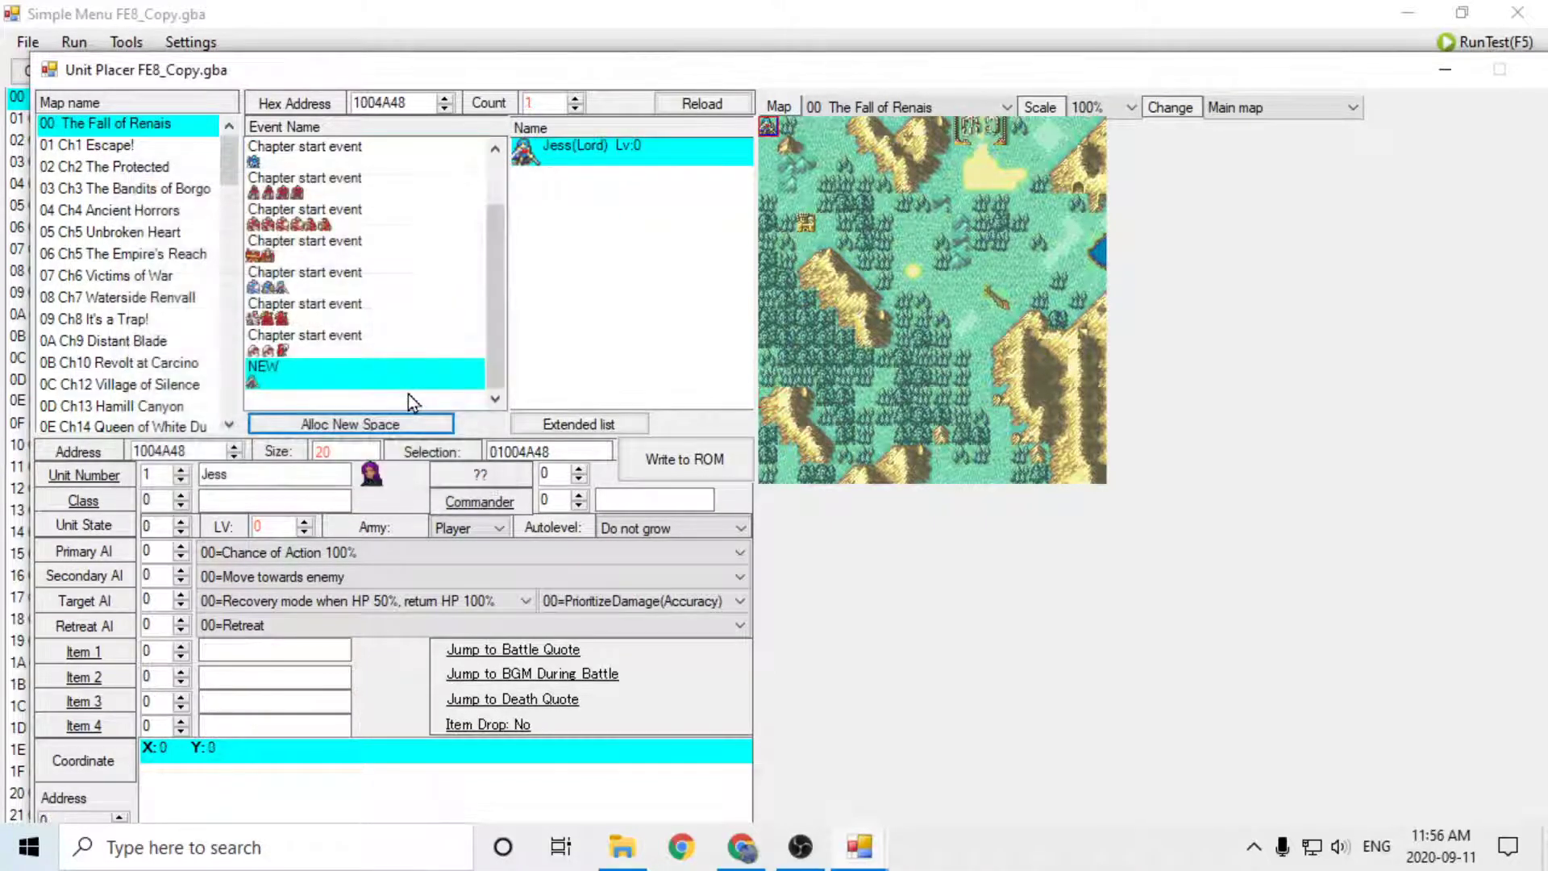
# Step: Assign character 20 Joshua from the character list to the newly allocated unit
pyautogui.doubleClick(158, 477)
pyautogui.write('3')
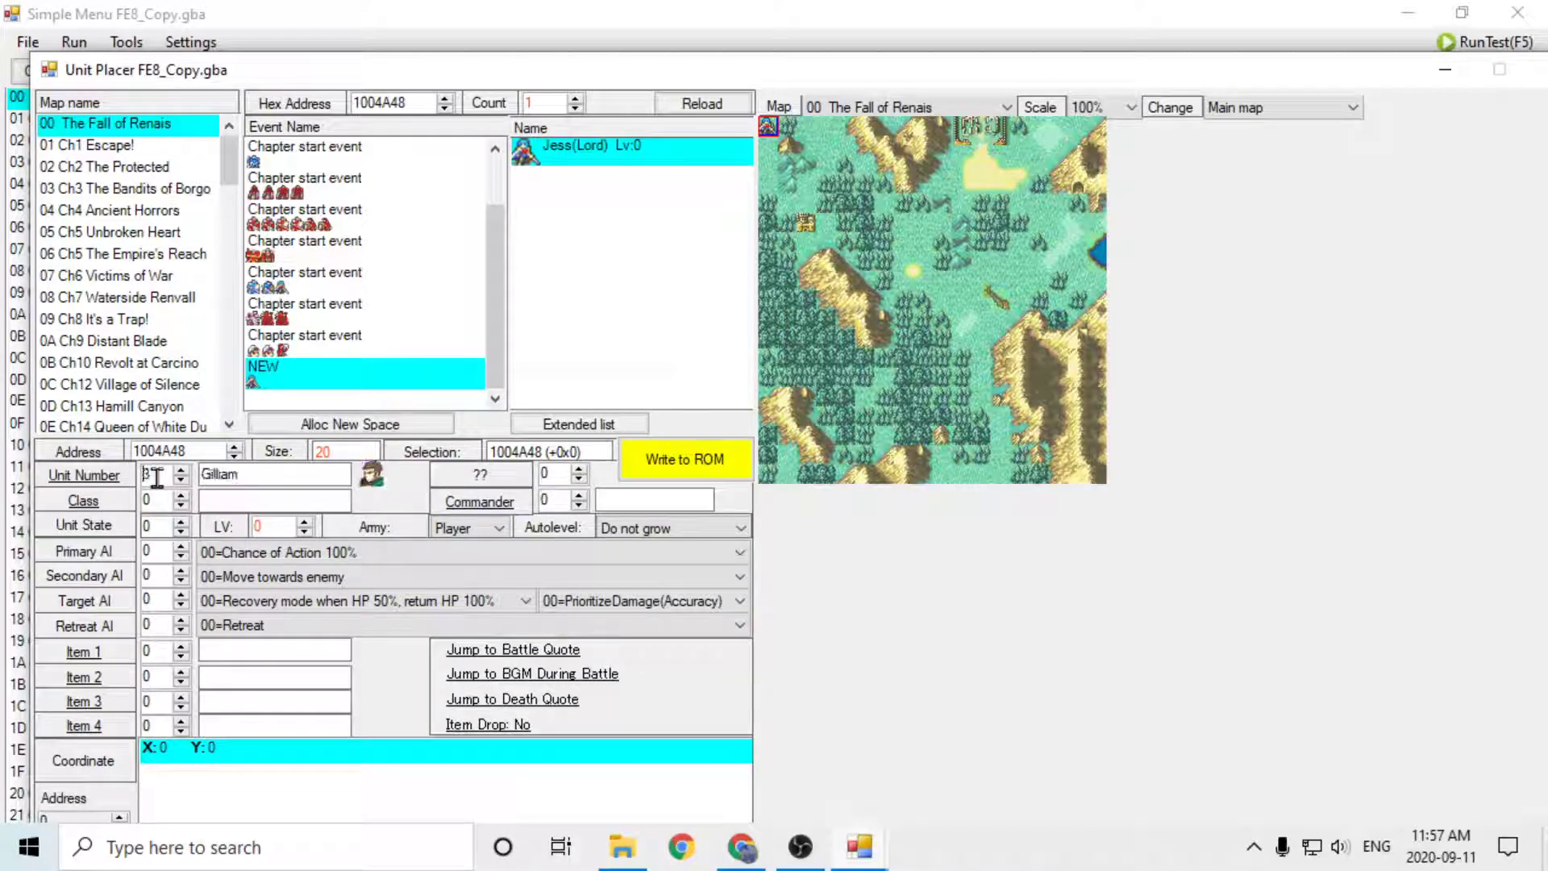
pyautogui.click(80, 475)
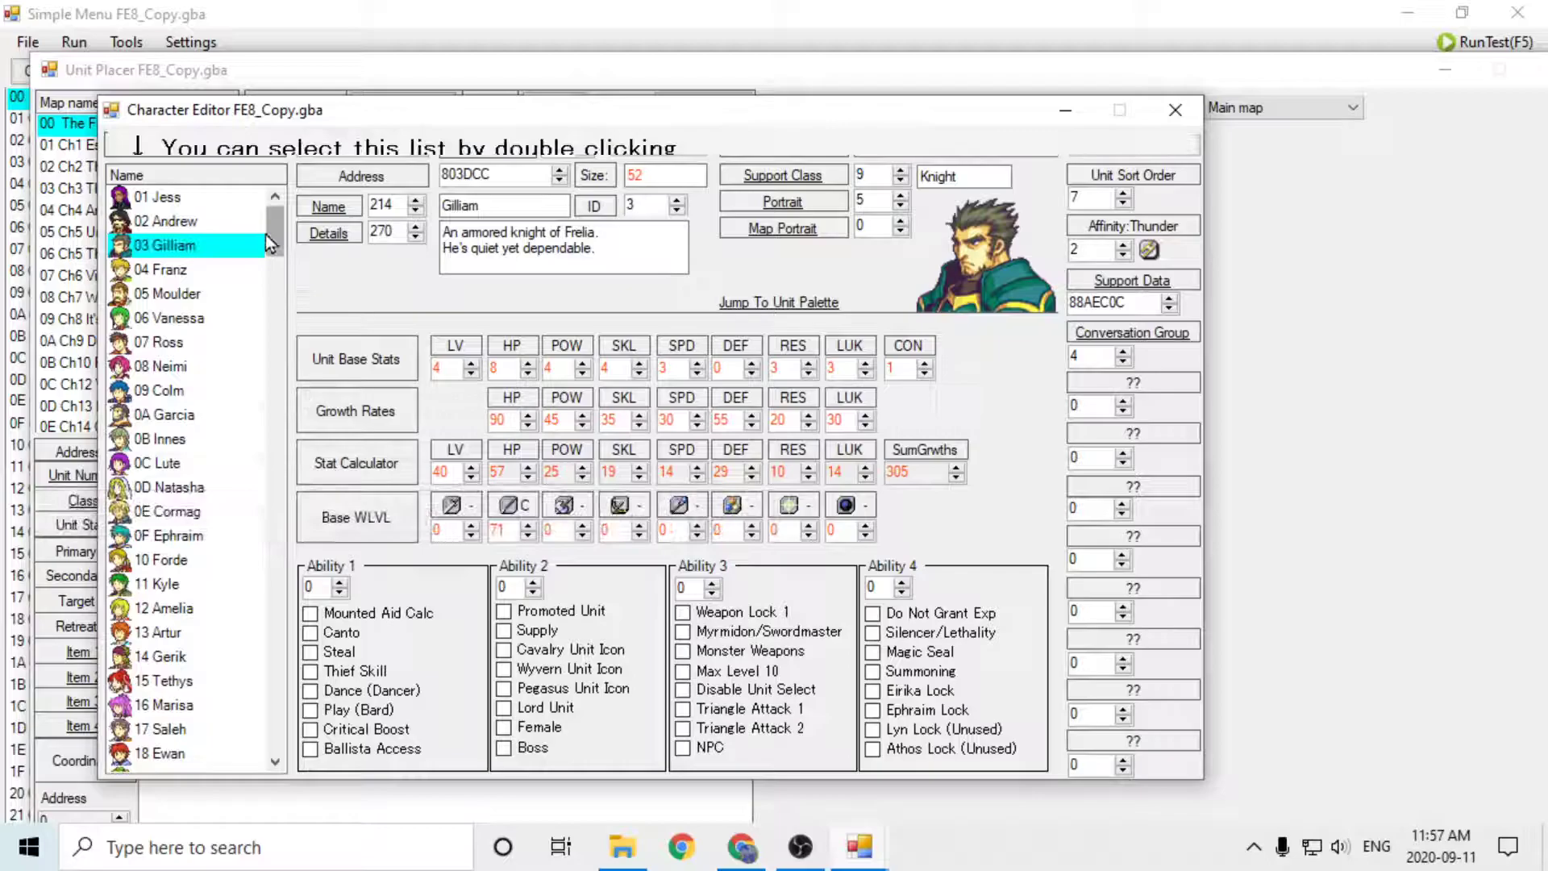
pyautogui.moveTo(269, 239); pyautogui.dragTo(250, 313)
pyautogui.click(182, 366)
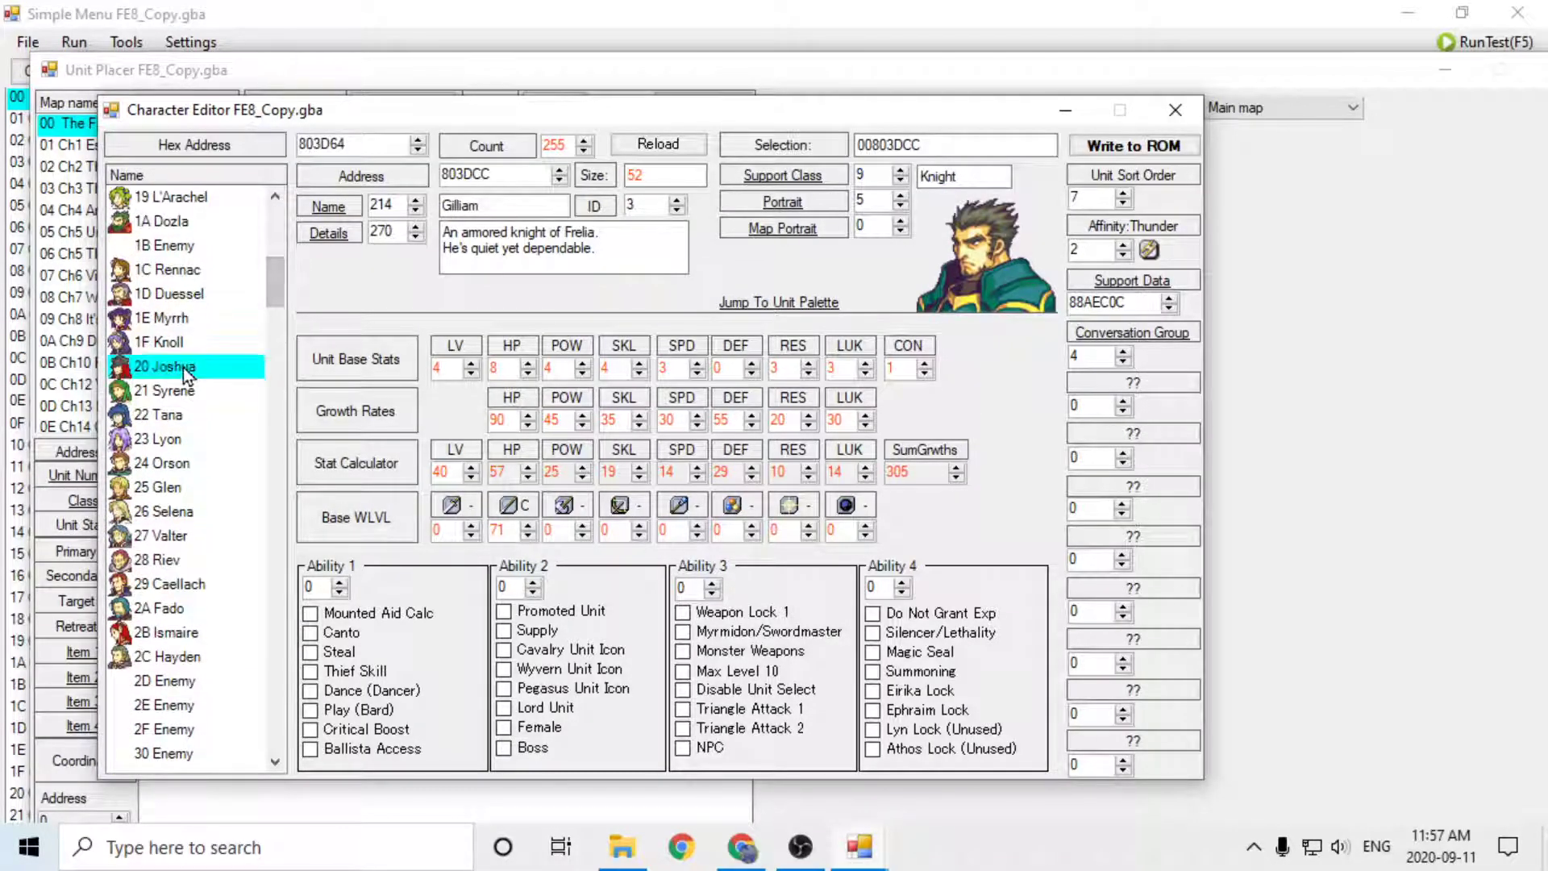
pyautogui.doubleClick(182, 366)
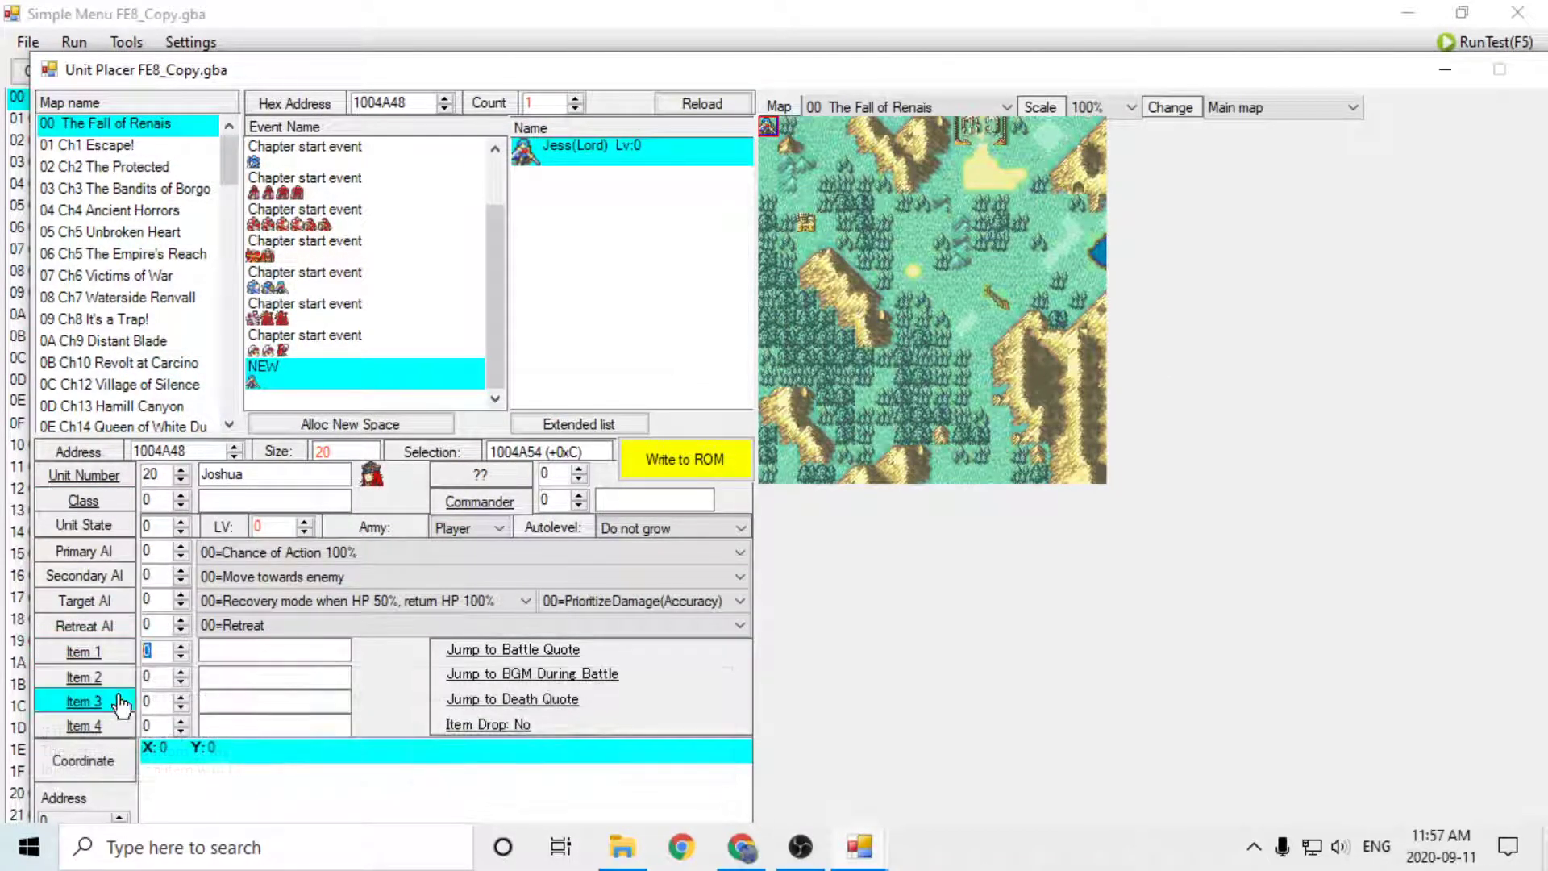
# Step: Give Joshua a Killing Edge (D) as the first item and write the unit to the ROM
pyautogui.write('4')
pyautogui.click(224, 654)
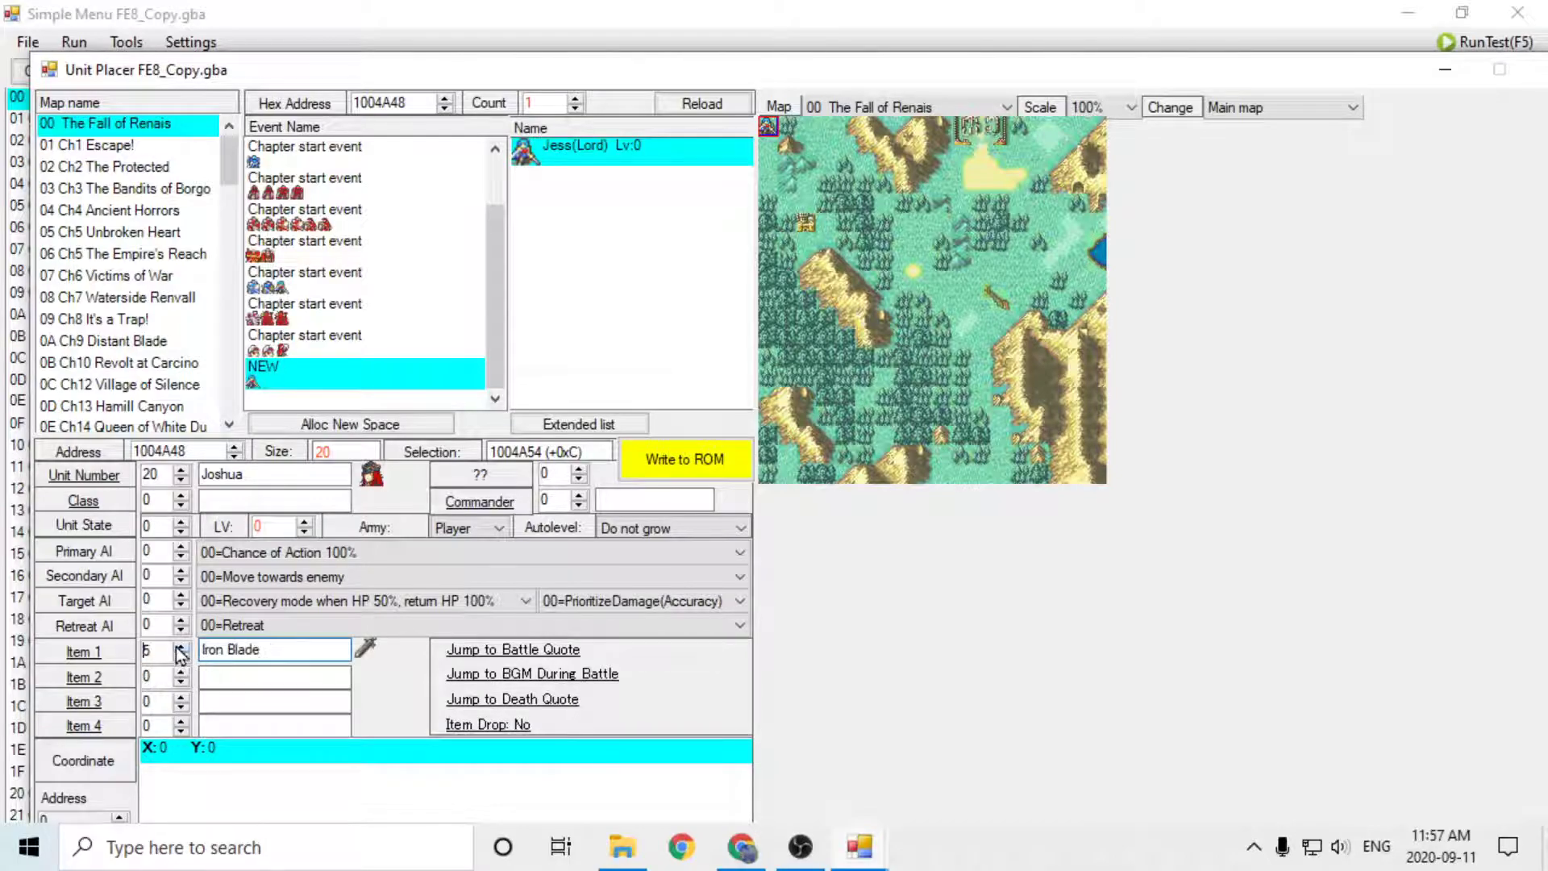
pyautogui.click(180, 647)
pyautogui.click(181, 647)
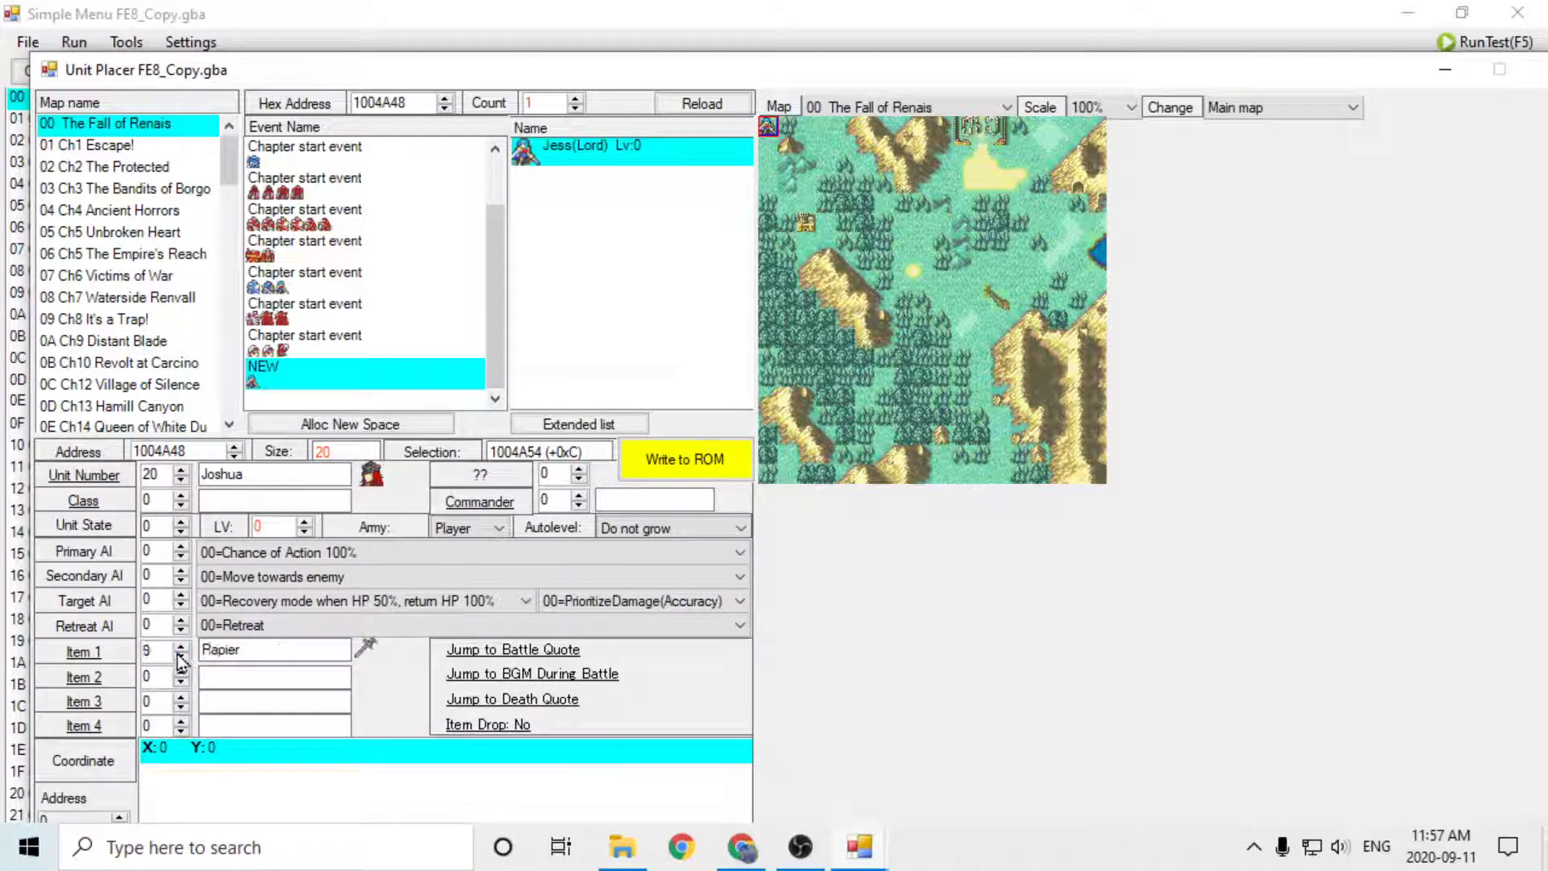
pyautogui.click(181, 647)
pyautogui.click(180, 647)
pyautogui.click(180, 647)
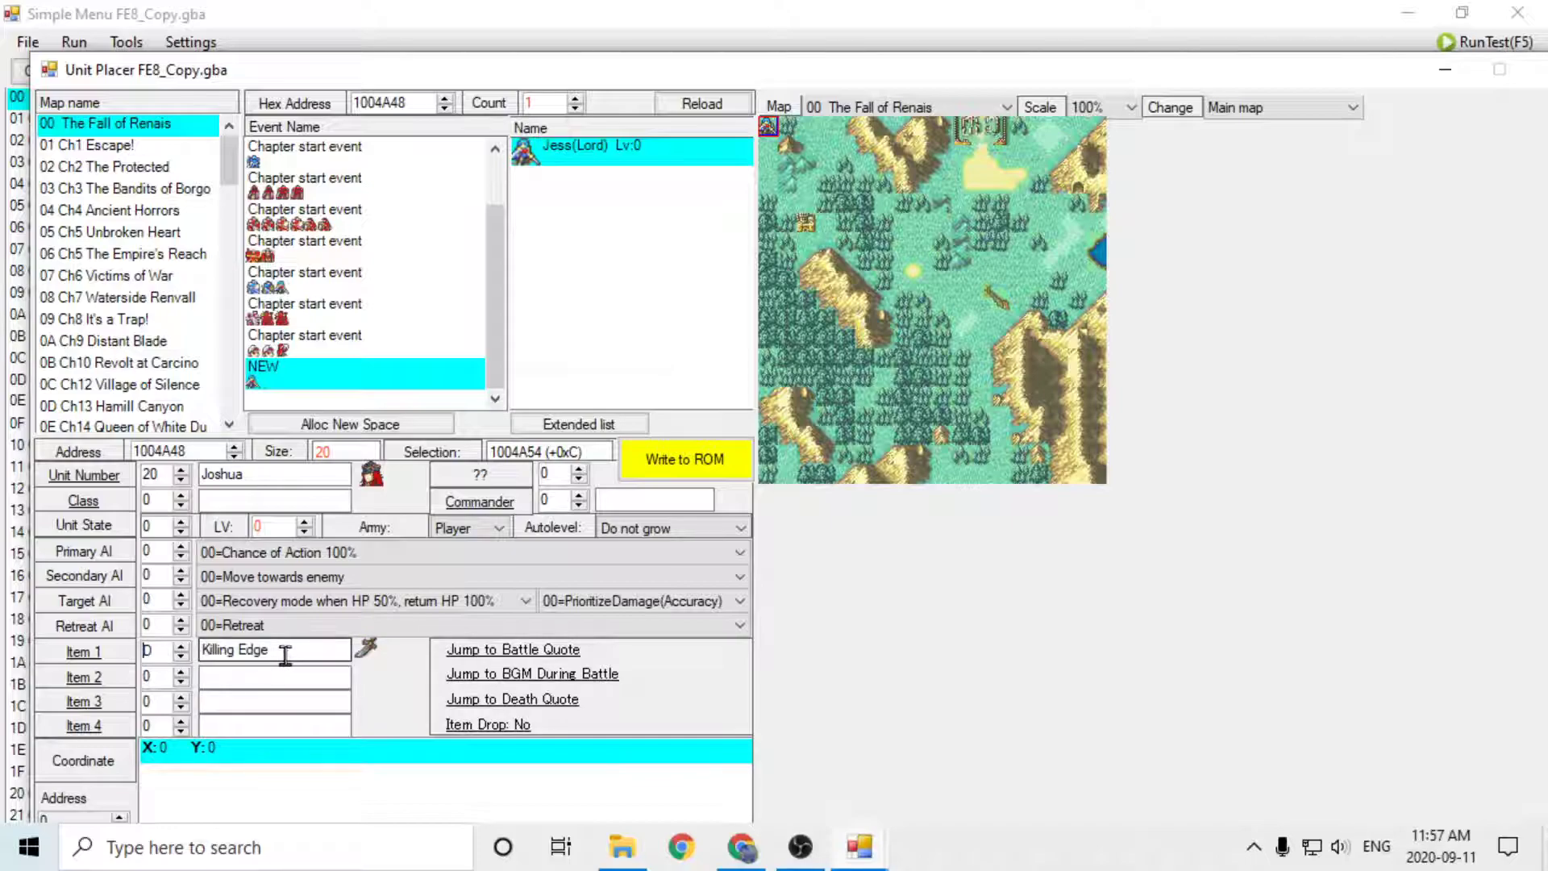
pyautogui.click(710, 459)
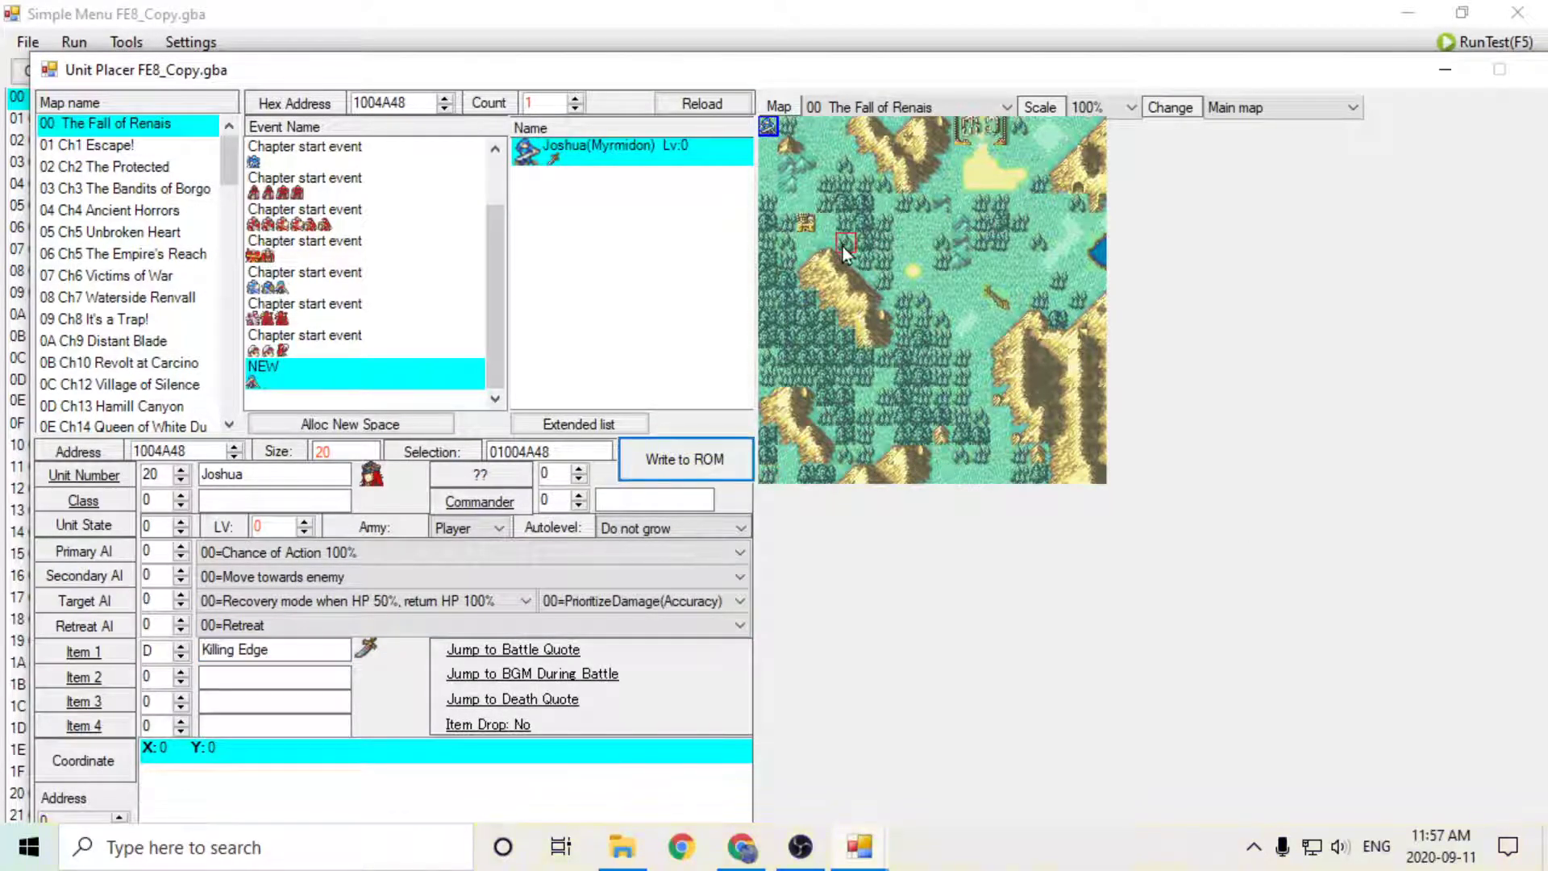
# Step: Set Joshua's level to 1, place him on the map at X 7, Y 6, and write the unit to the ROM
pyautogui.click(904, 229)
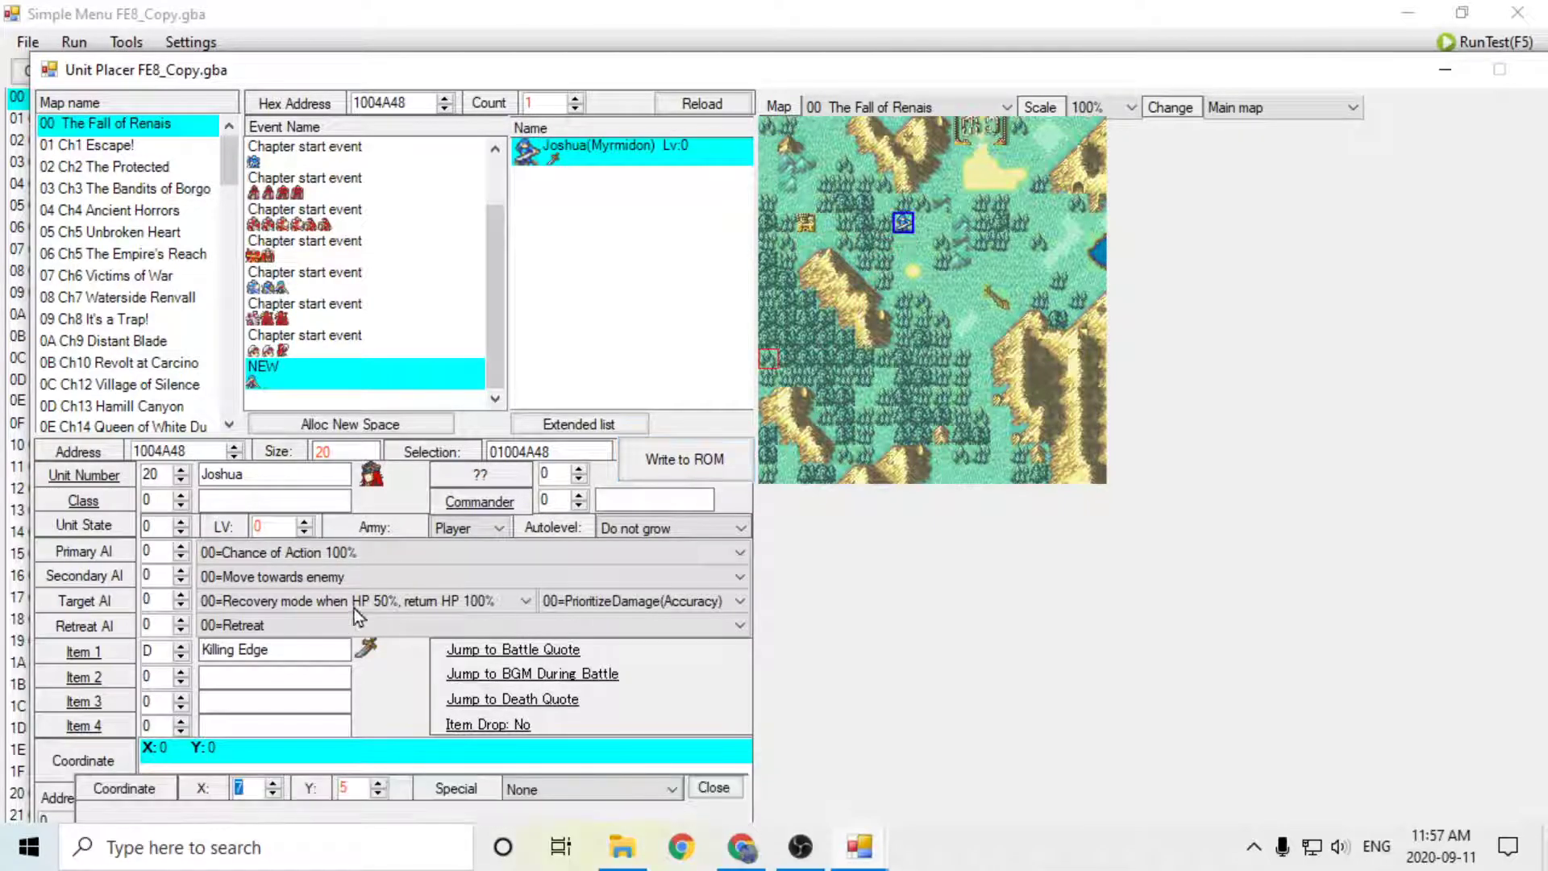
pyautogui.click(304, 522)
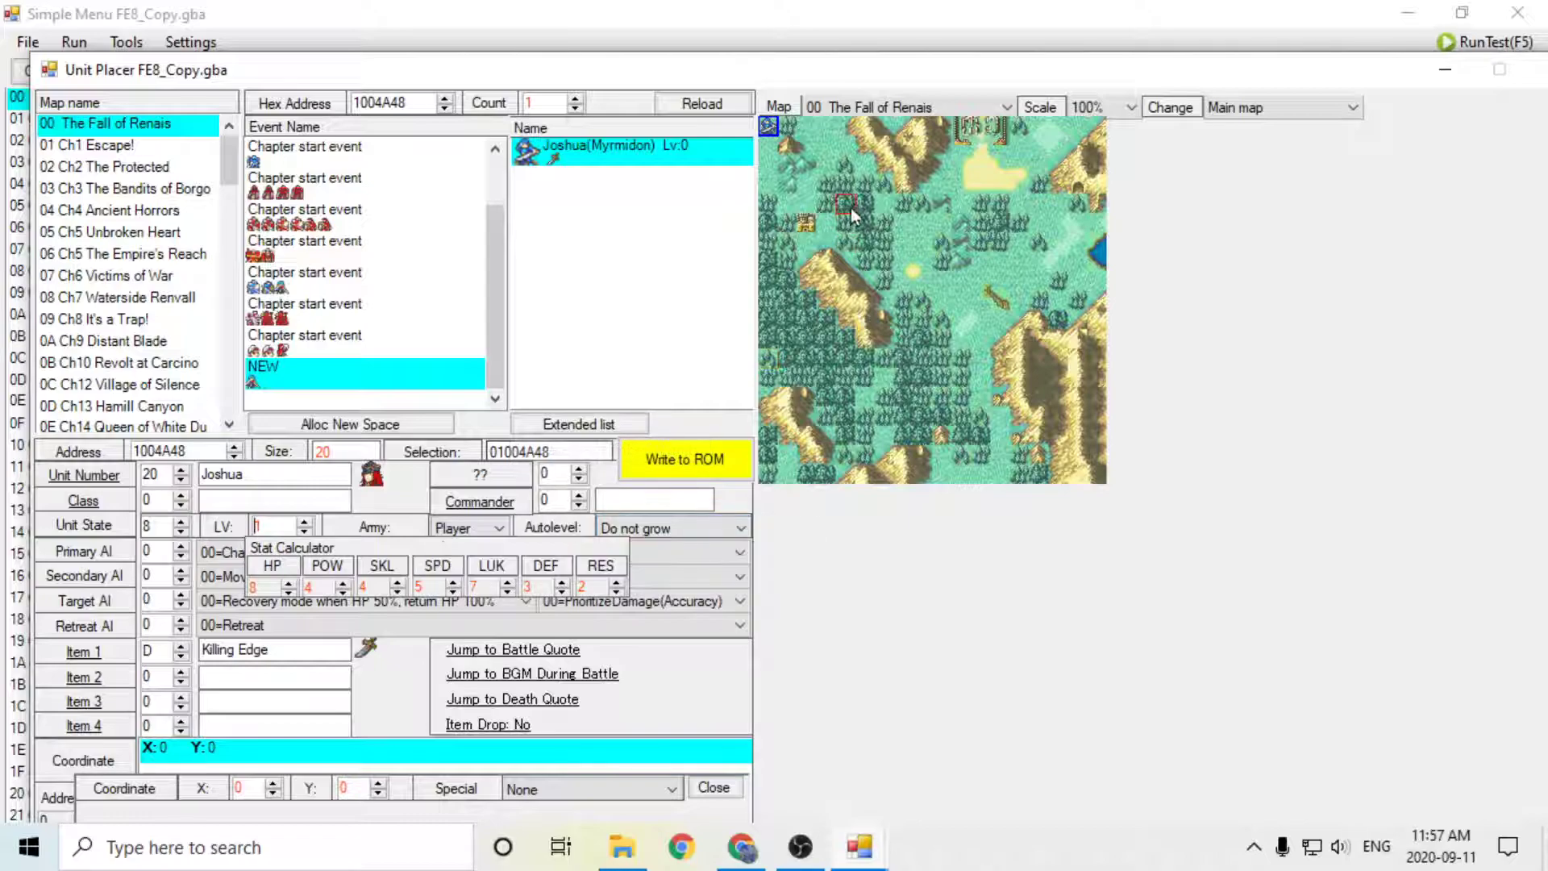
pyautogui.click(903, 241)
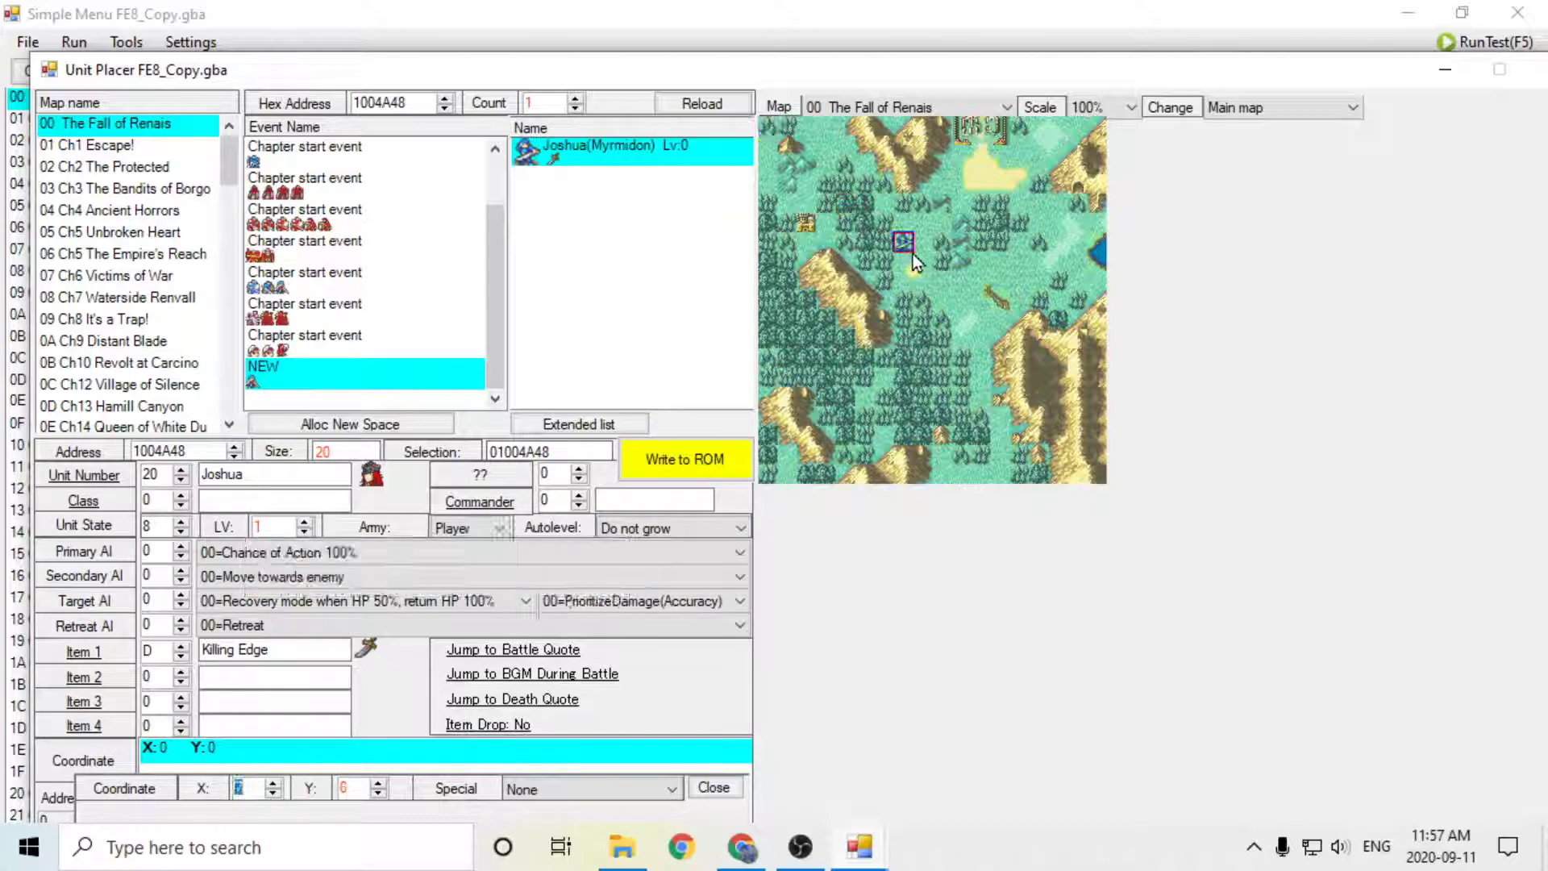
pyautogui.click(686, 456)
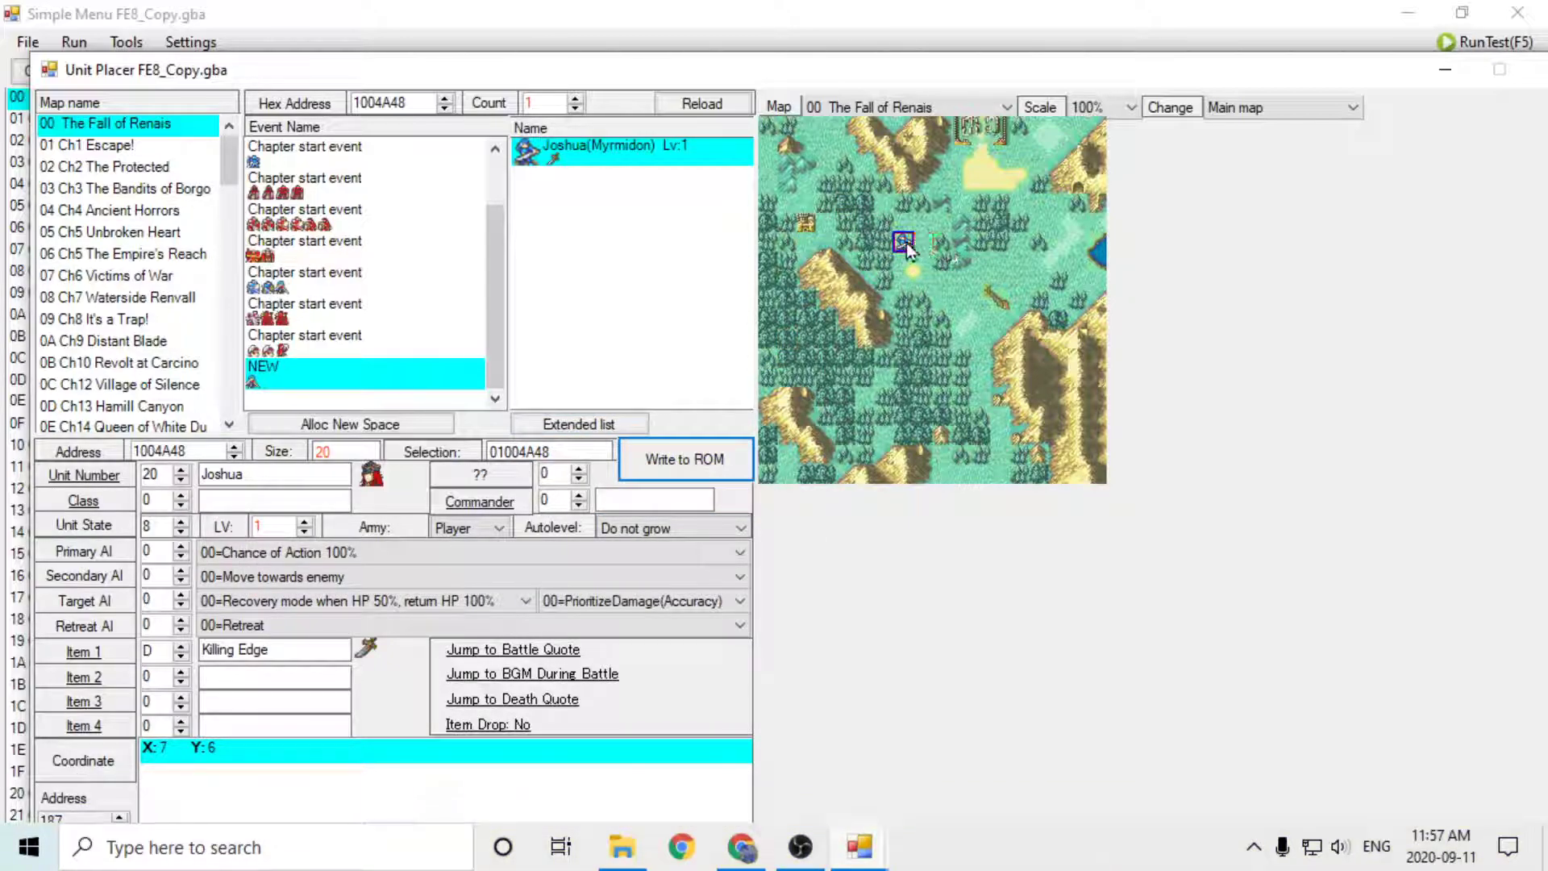
# Step: Assign the new Joshua unit group to the event's load units command, write the event to the ROM and close the event
pyautogui.doubleClick(326, 379)
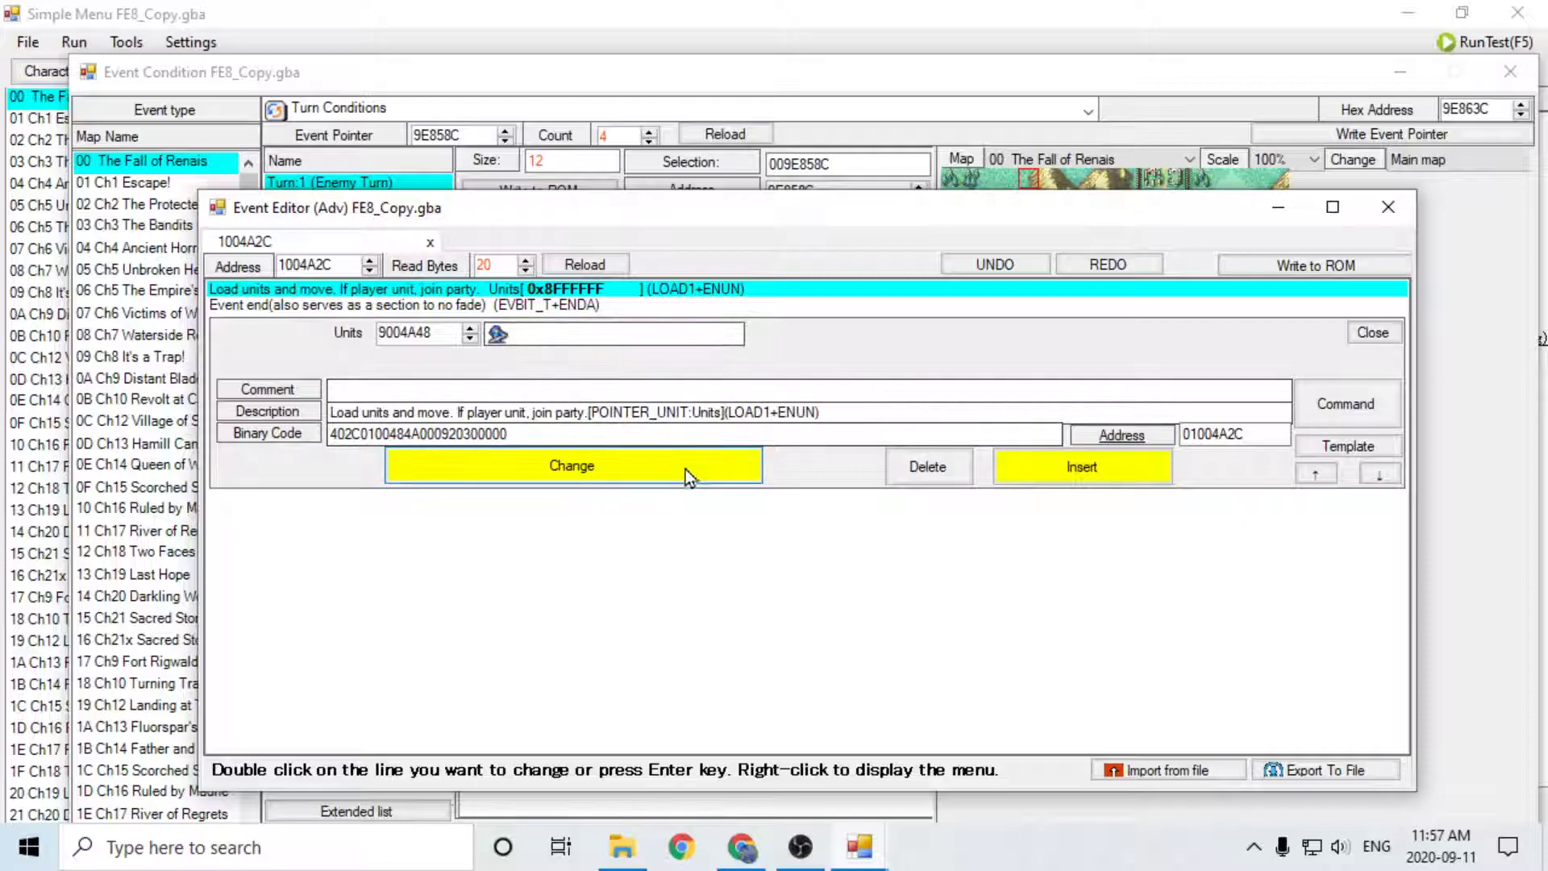
pyautogui.click(657, 475)
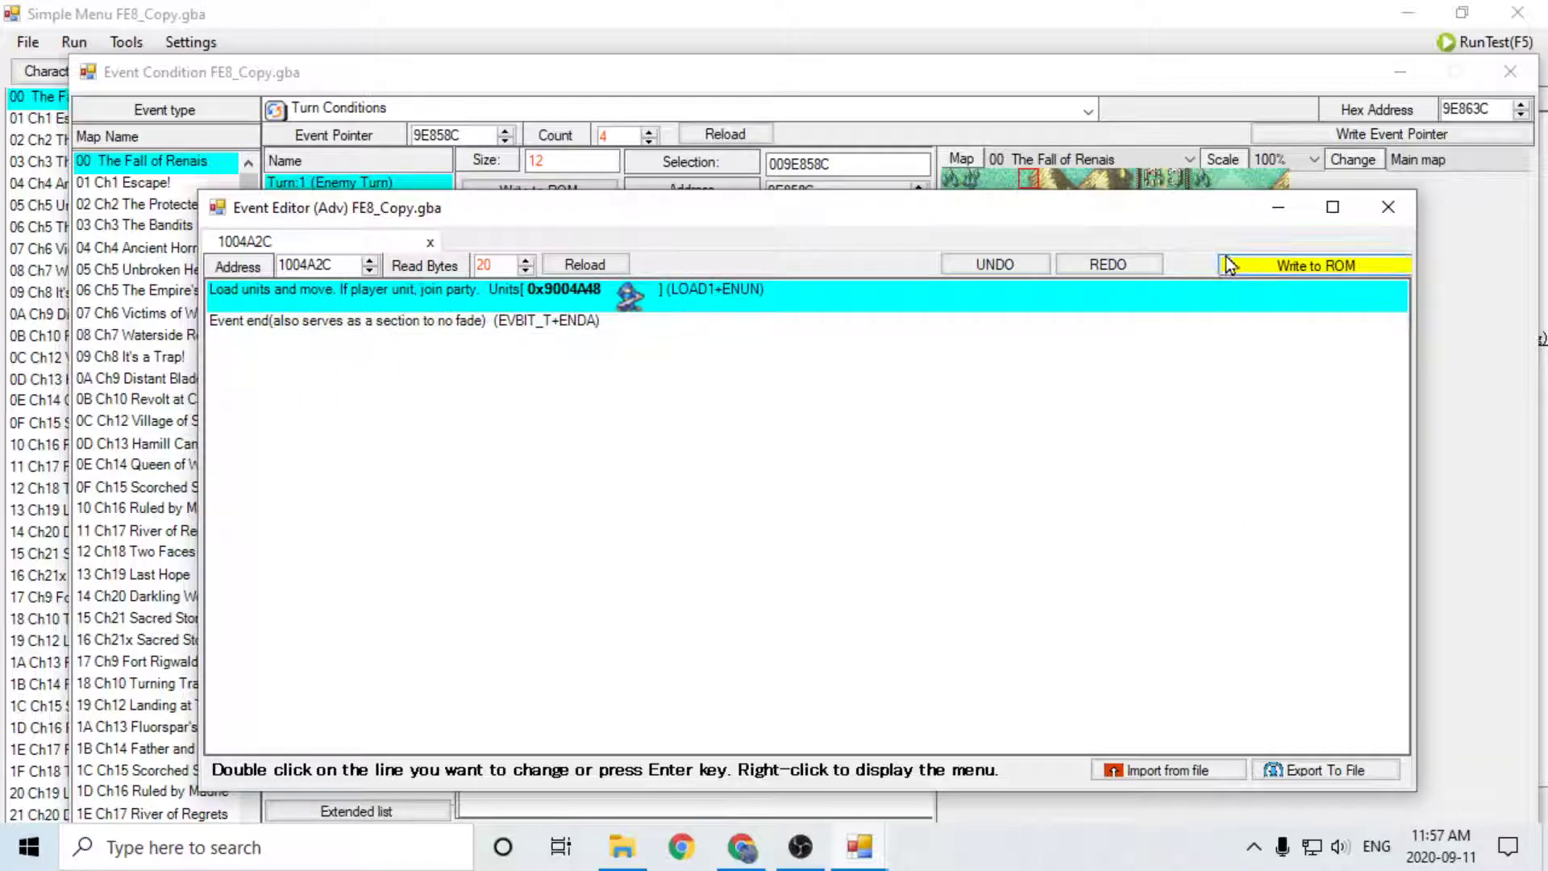
pyautogui.click(1285, 268)
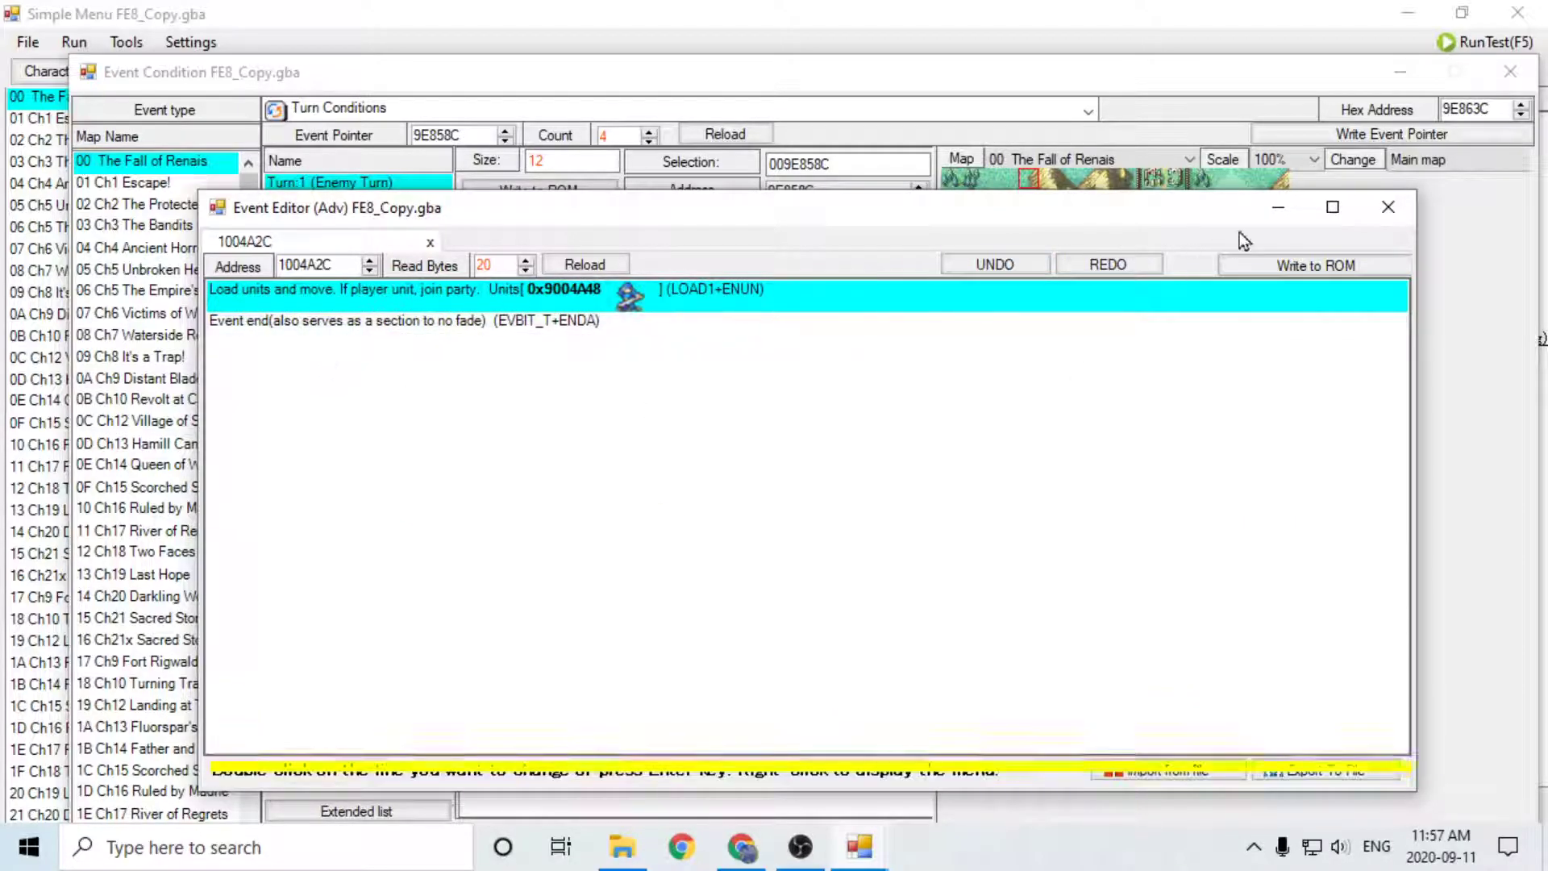
pyautogui.click(1391, 206)
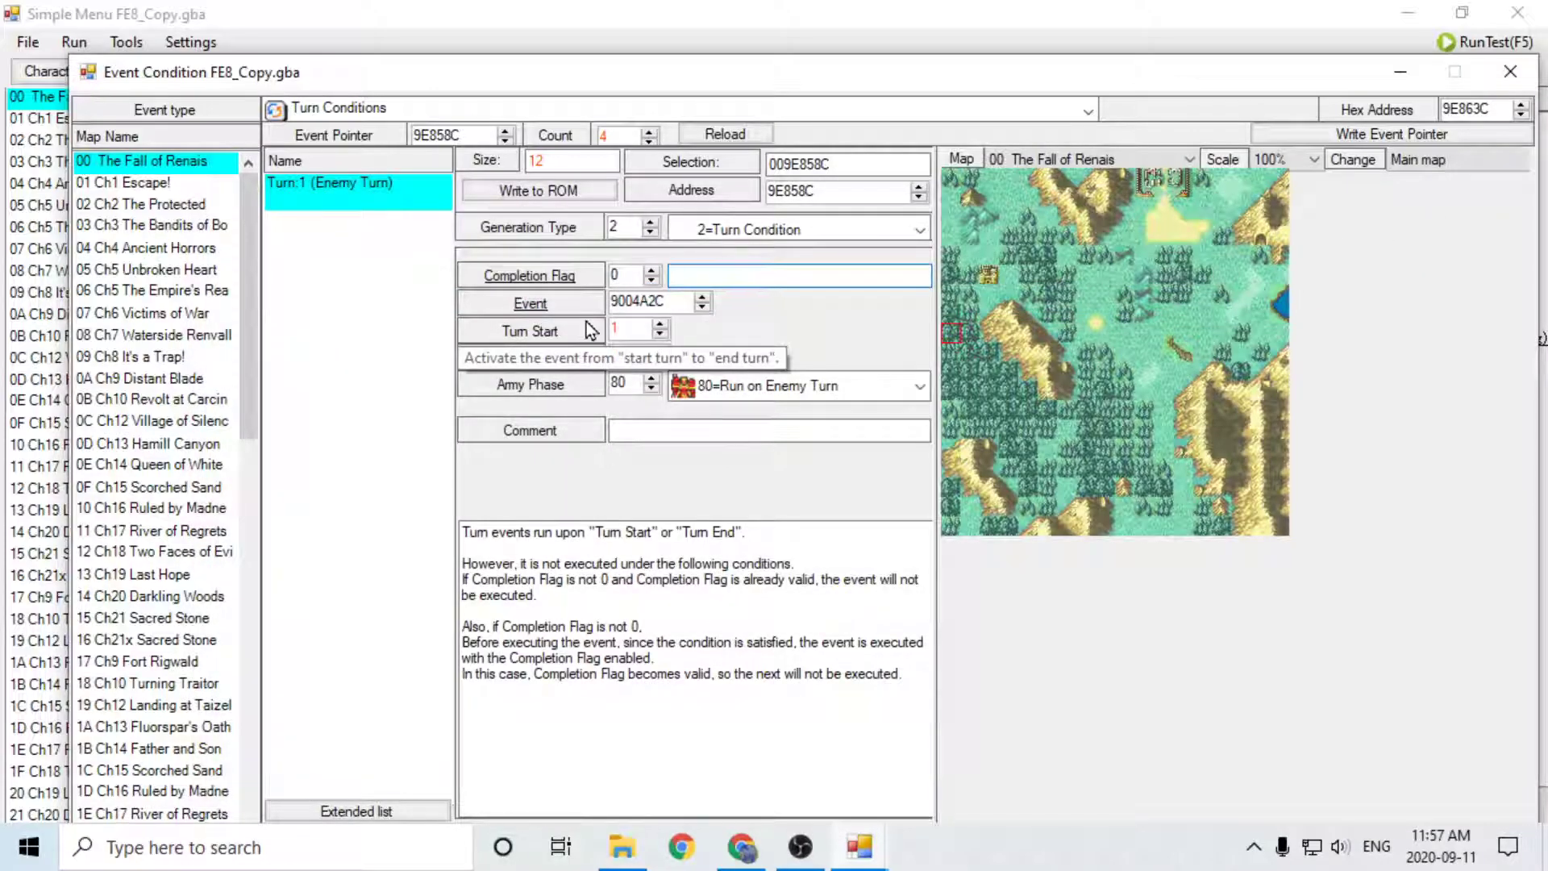
# Step: Set the turn condition to start and end on turn 2, running on the enemy turn, and write it to the ROM
pyautogui.click(762, 389)
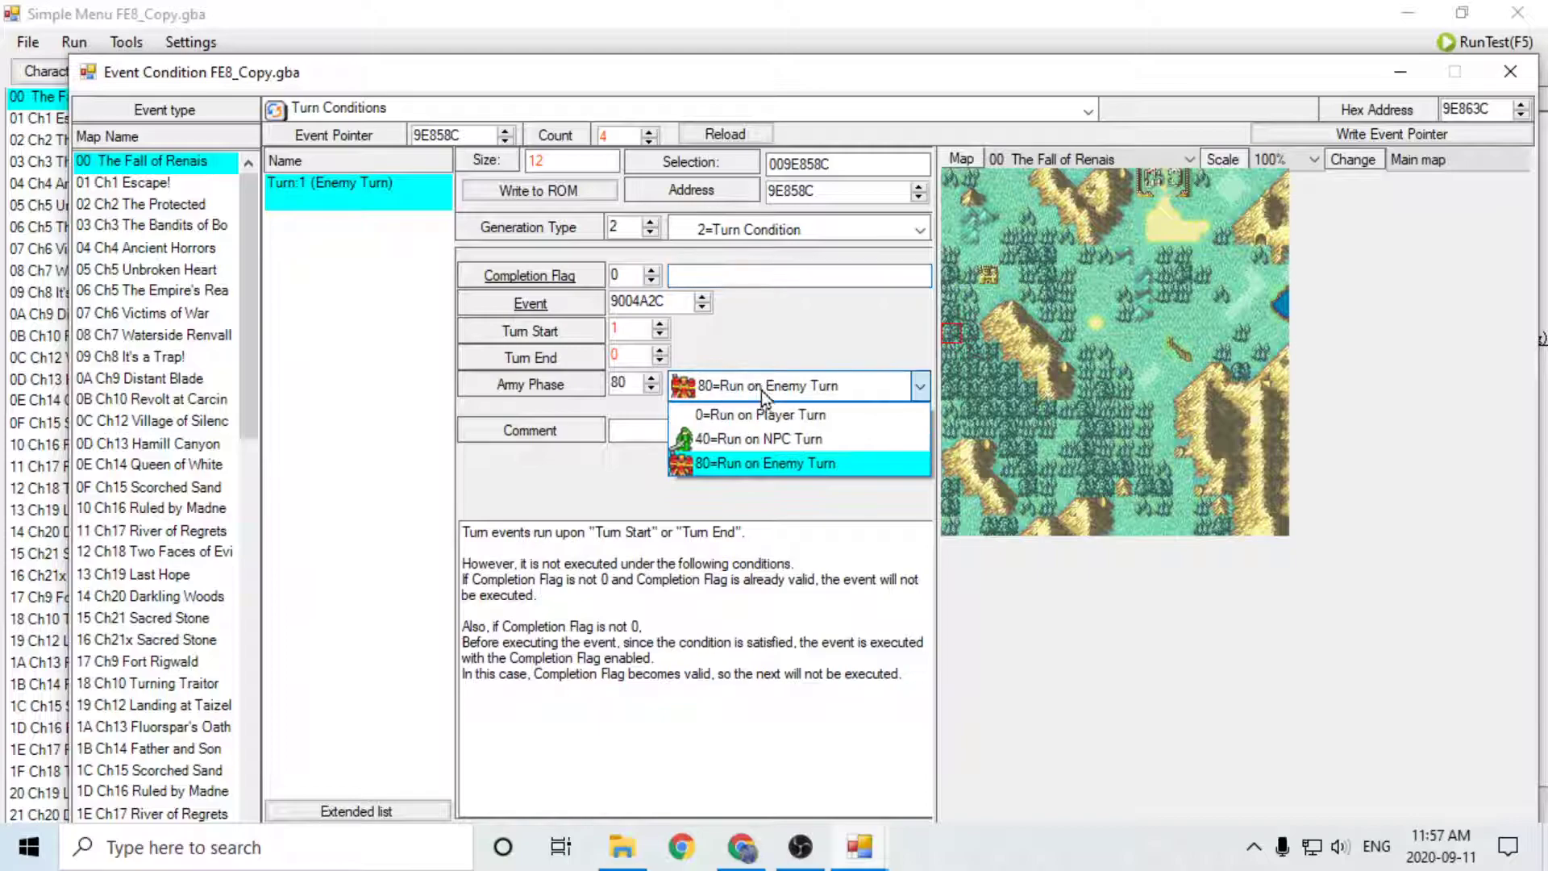
pyautogui.click(778, 464)
pyautogui.click(636, 331)
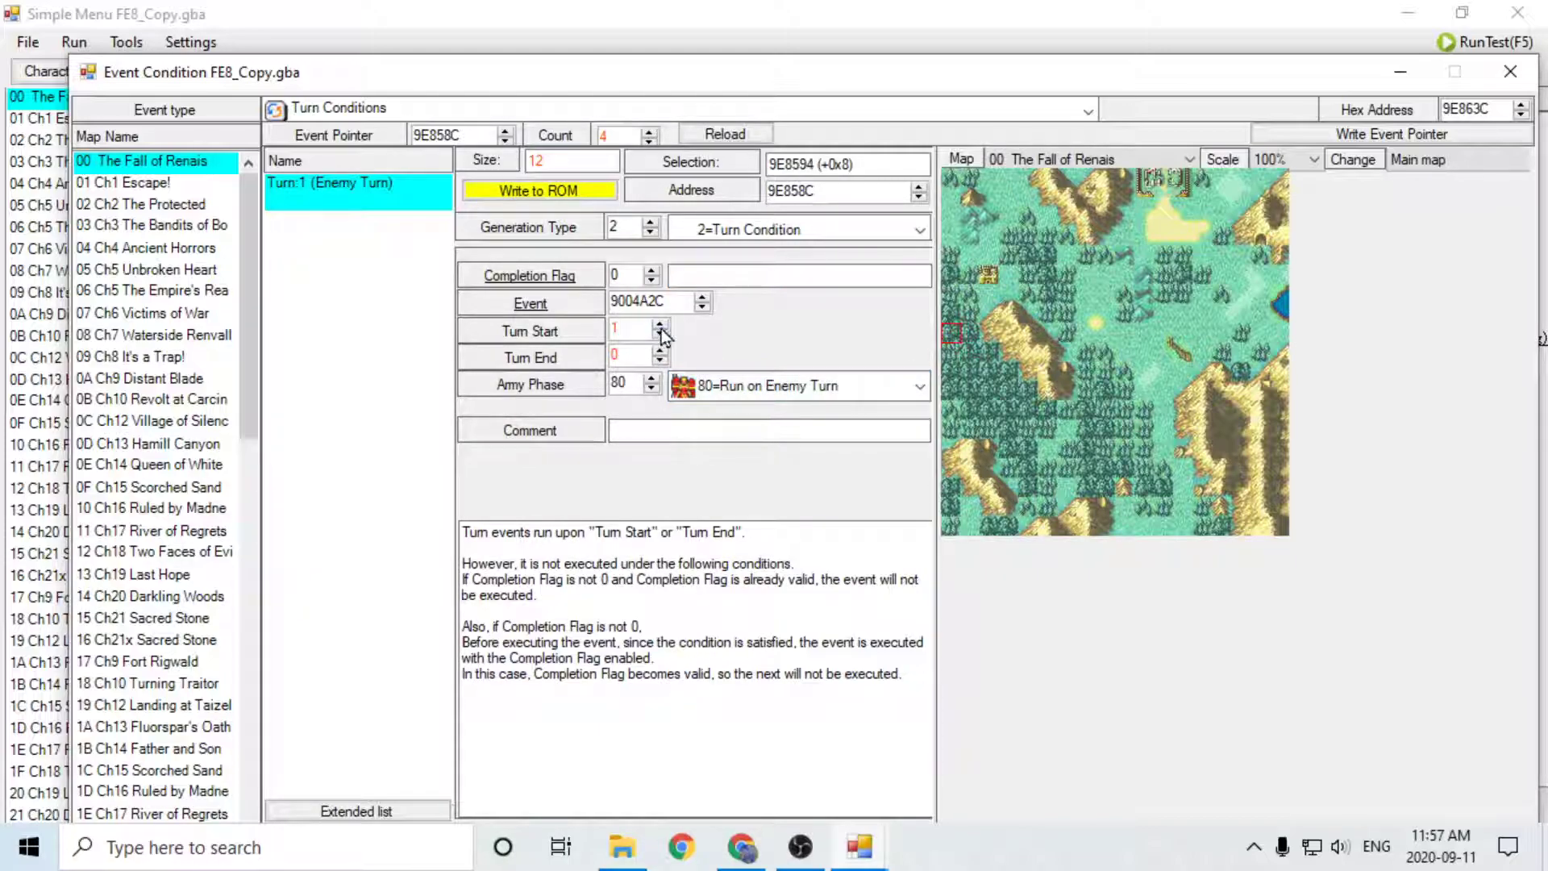
pyautogui.doubleClick(662, 349)
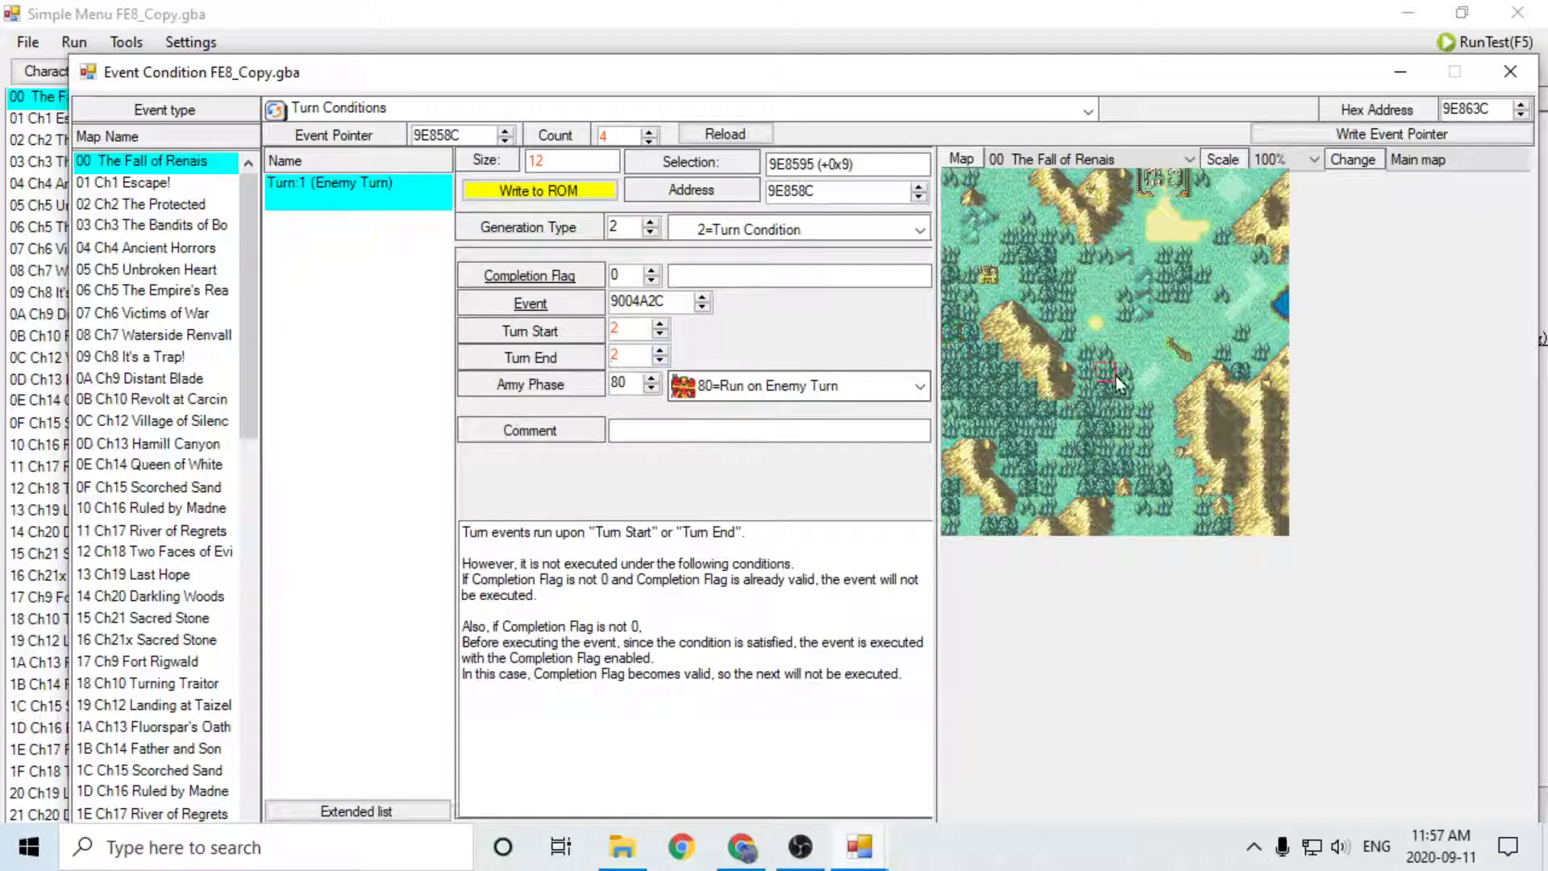
pyautogui.click(572, 192)
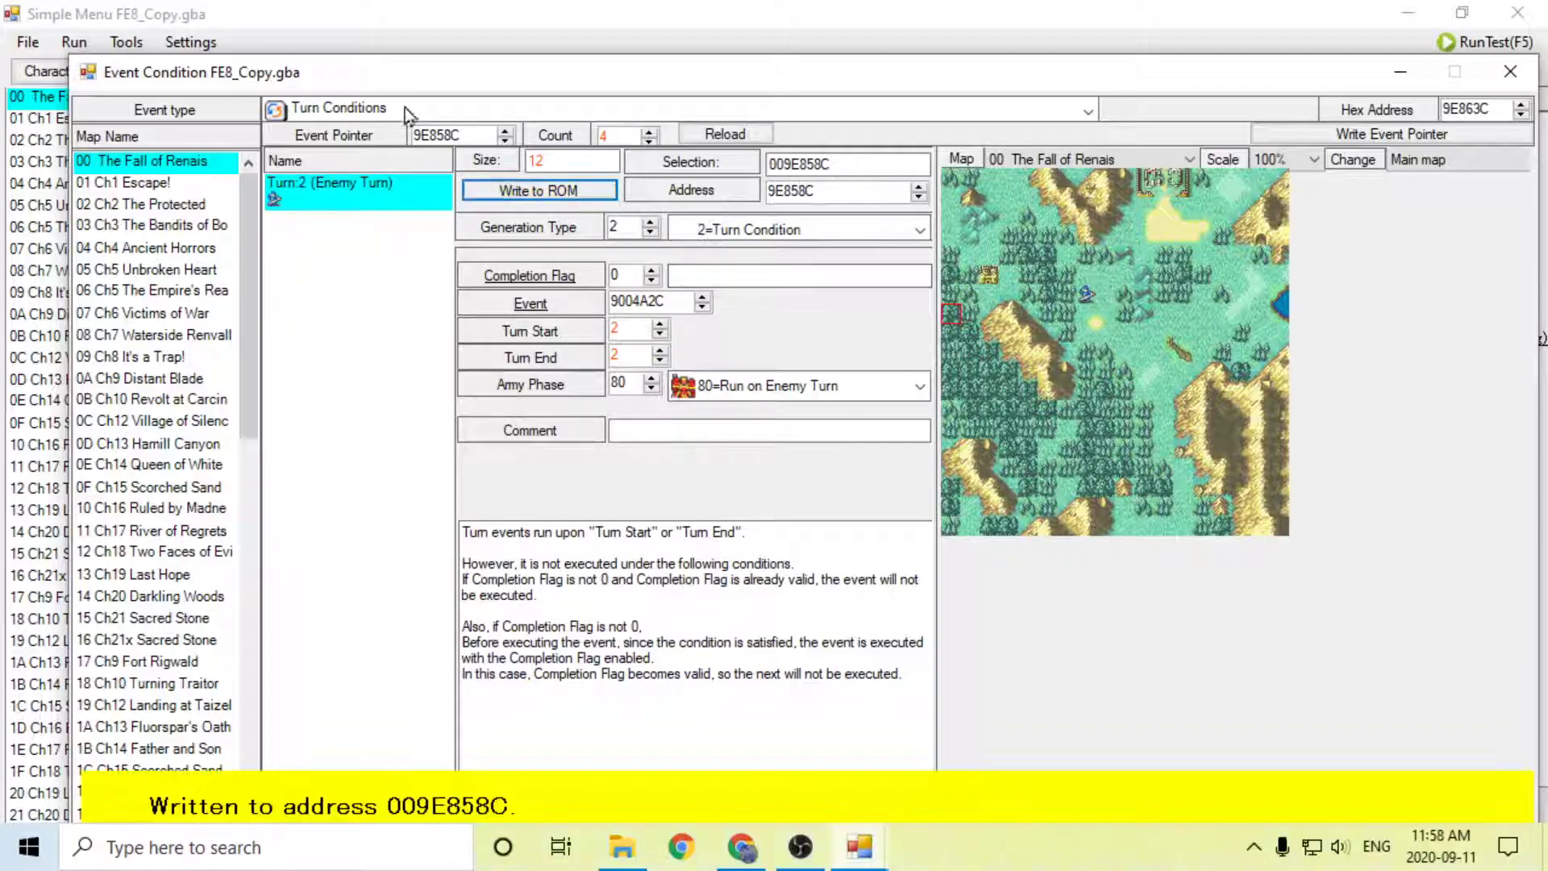
# Step: Insert a Dialog (conversation) command (TEXTSTART+TEXTSHOW+TEXTEND+REMA) with conversation text 9DF into the turn condition's event
pyautogui.click(379, 110)
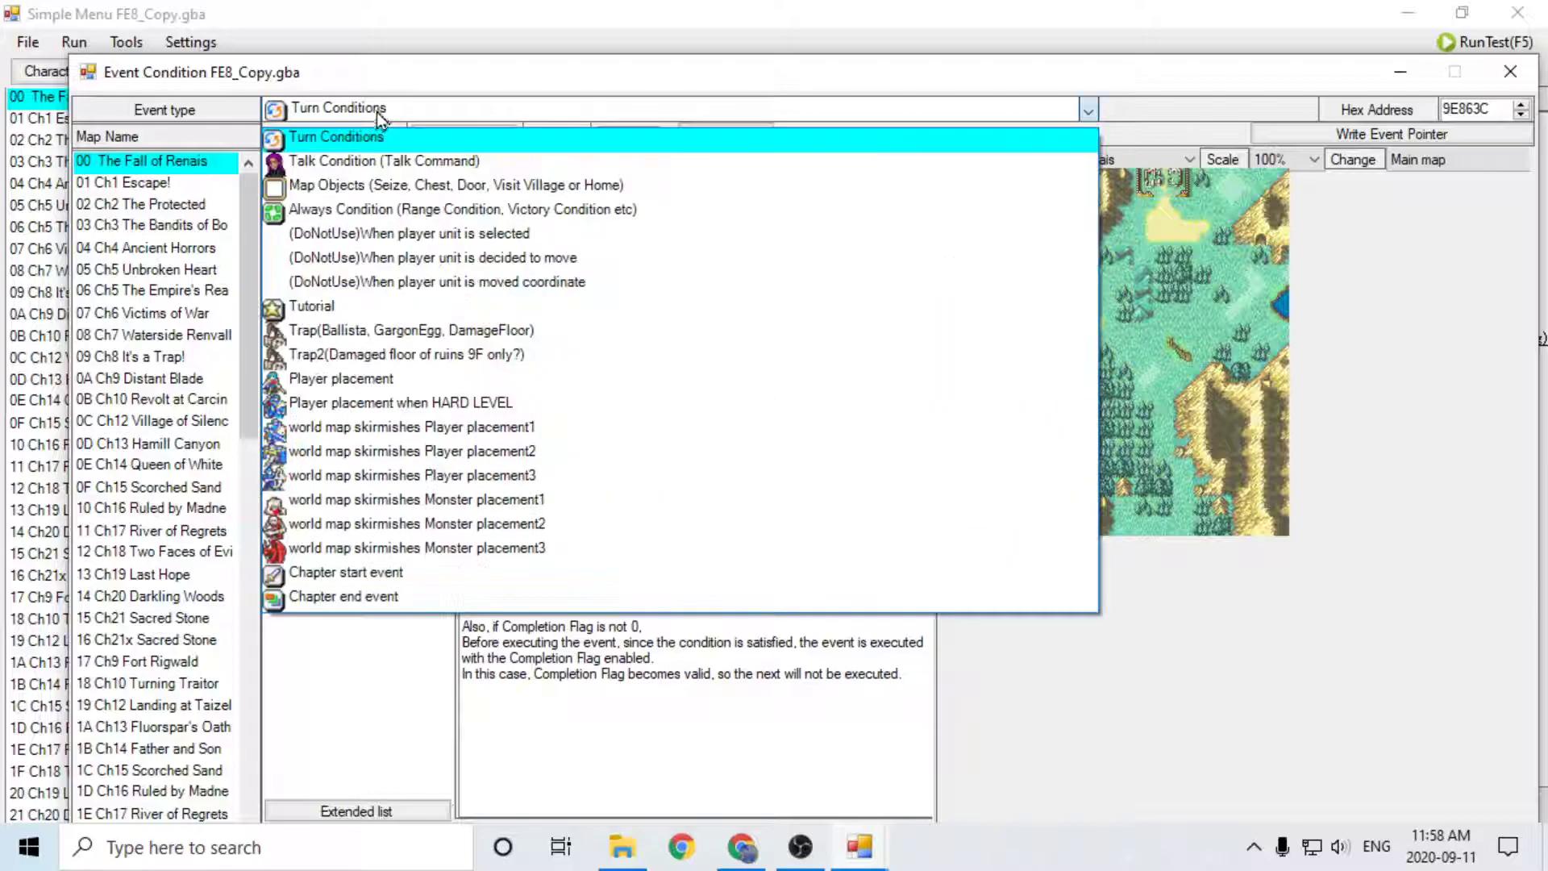
pyautogui.click(381, 103)
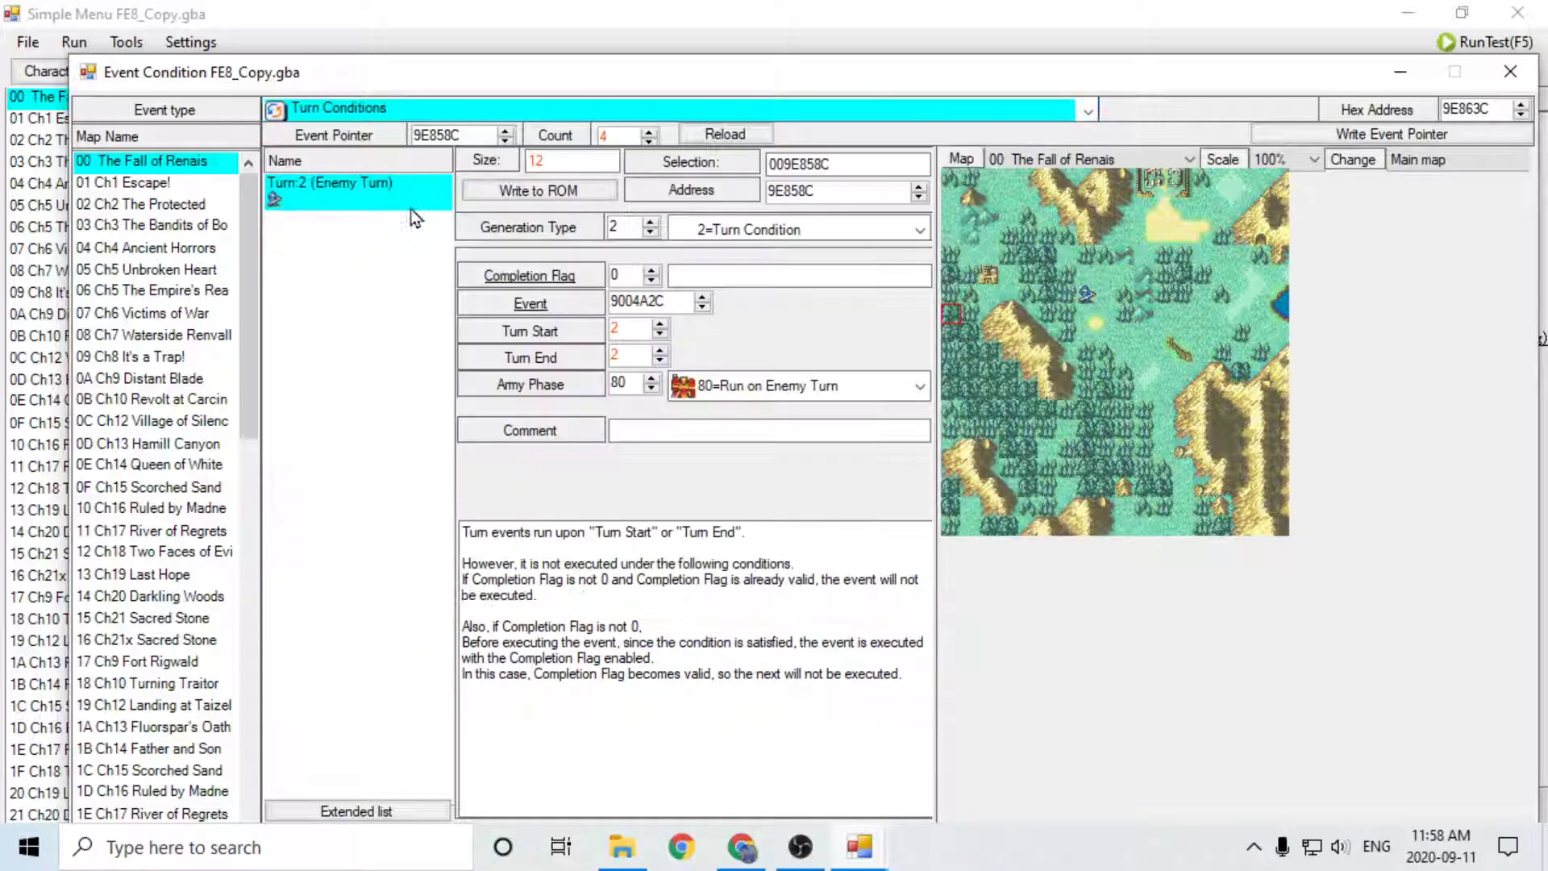
pyautogui.click(530, 303)
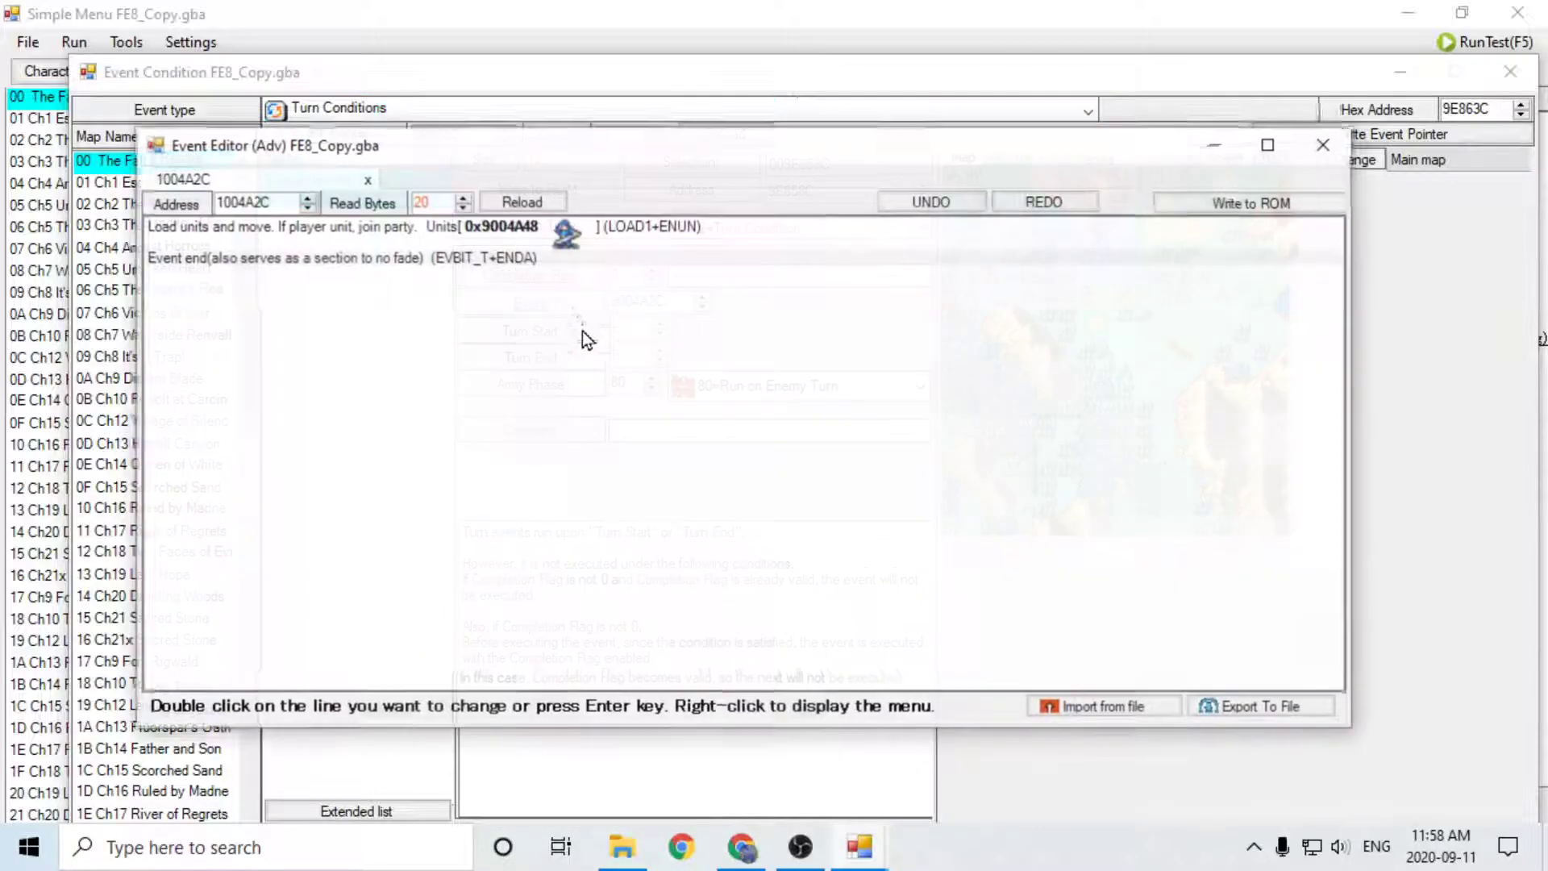
pyautogui.doubleClick(588, 231)
pyautogui.click(1282, 356)
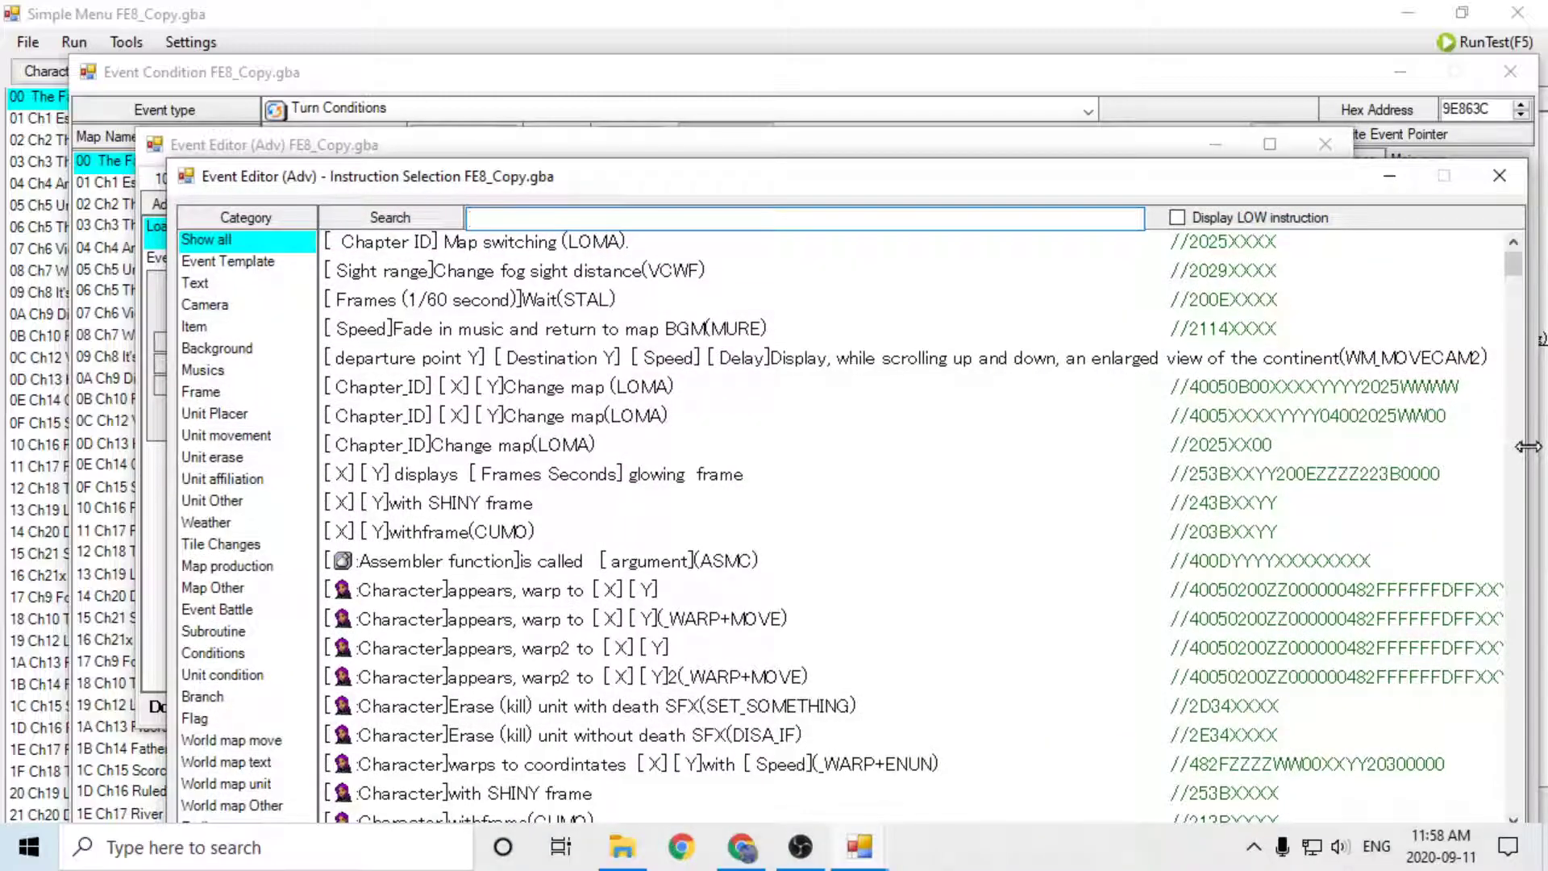
pyautogui.write('conv')
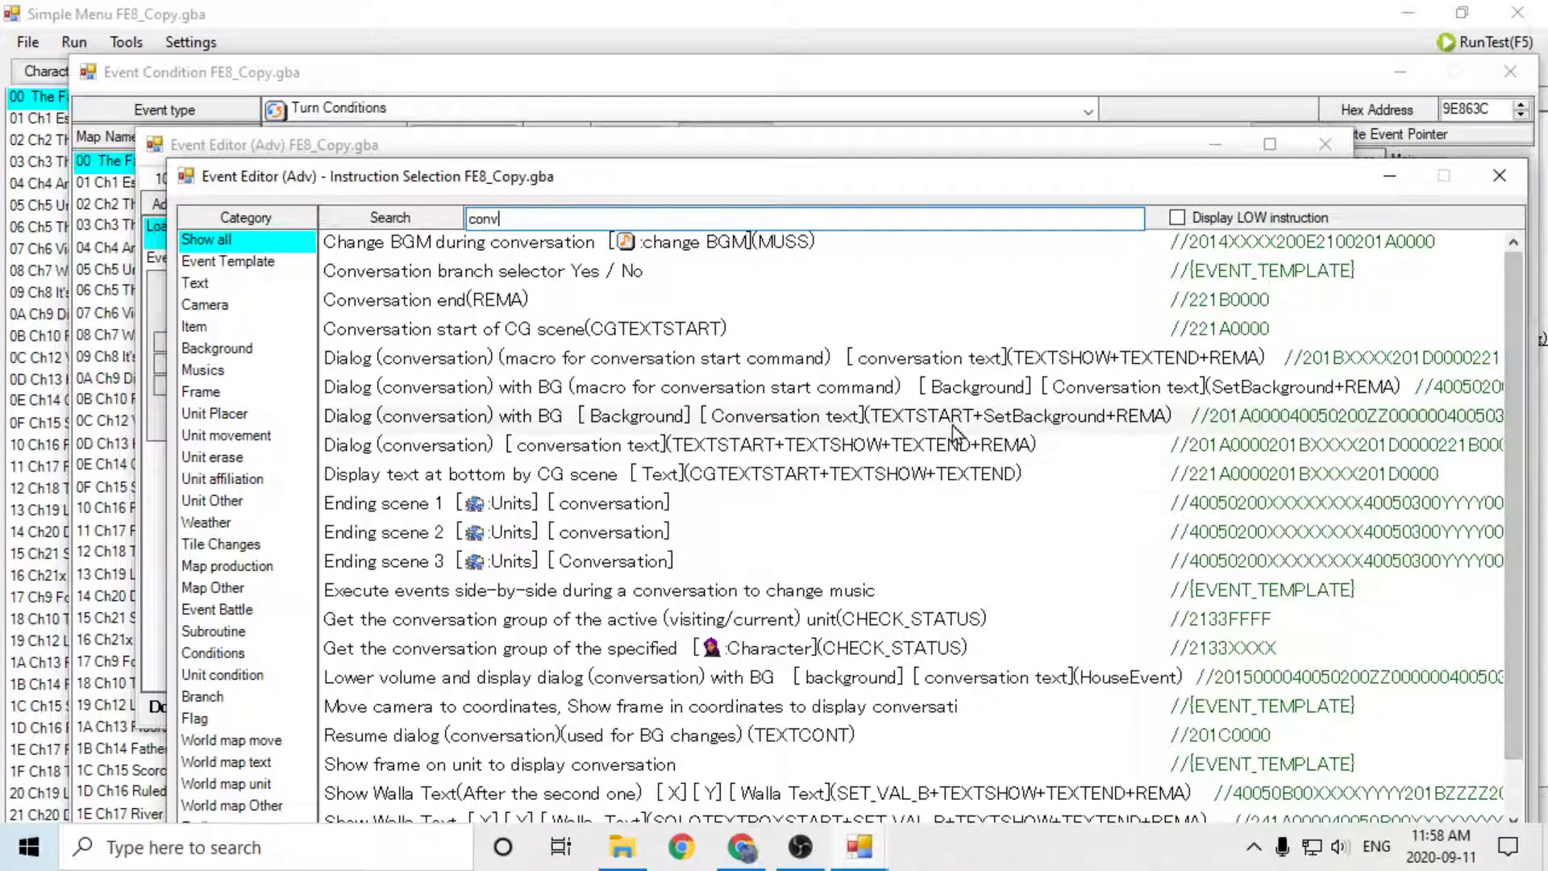
pyautogui.doubleClick(799, 444)
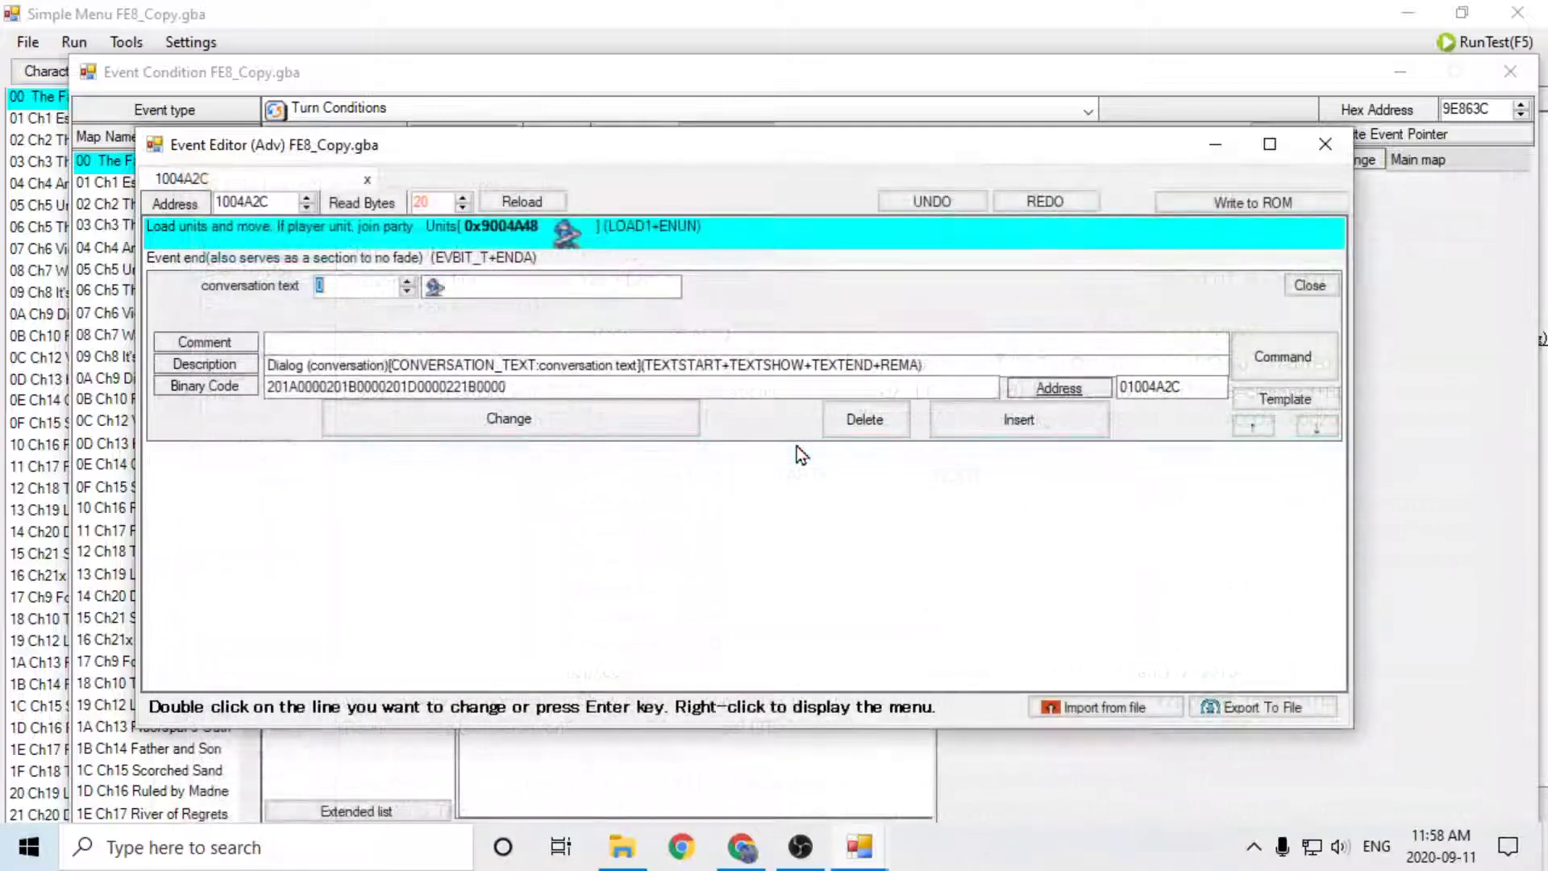
pyautogui.write('9')
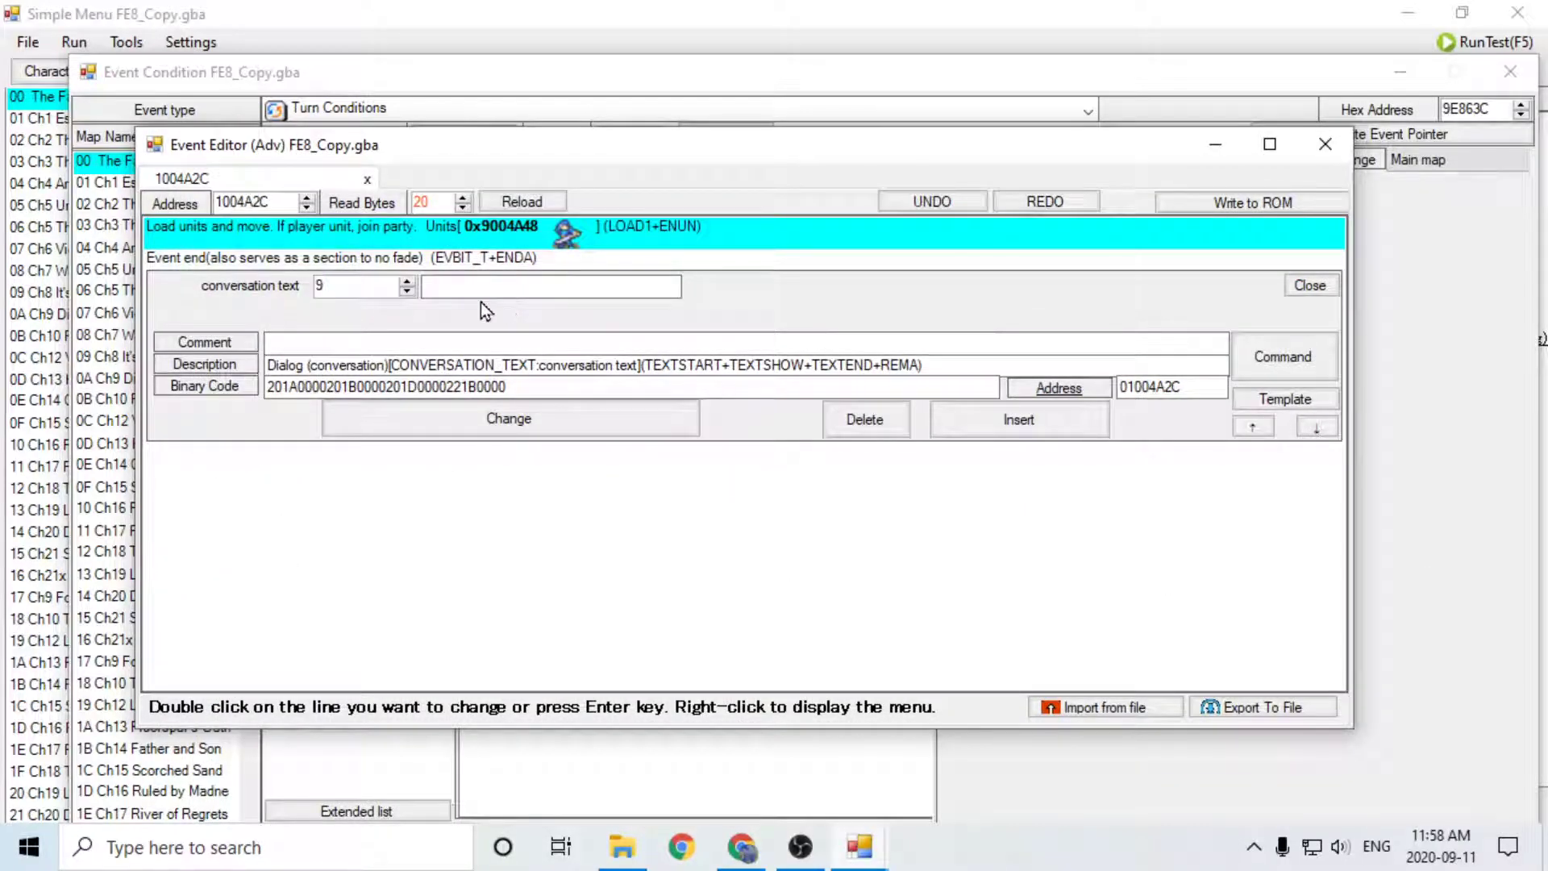
pyautogui.write('DF')
pyautogui.click(985, 424)
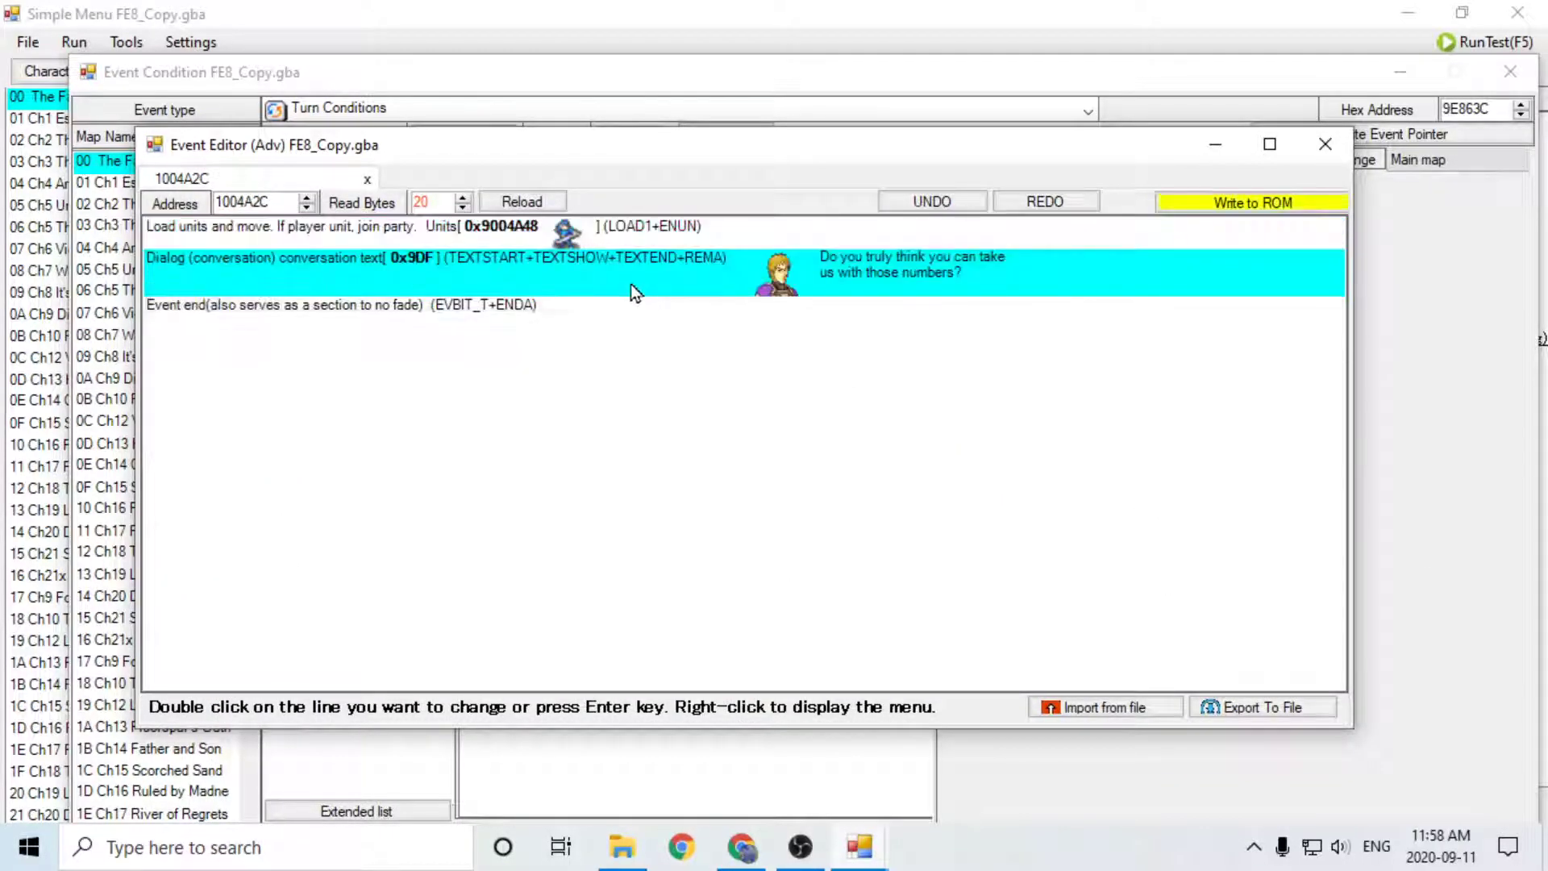
# Step: Reorder the event so the 9DF dialog comes before the load units command, and write the event to the ROM
pyautogui.moveTo(645, 274); pyautogui.dragTo(654, 231)
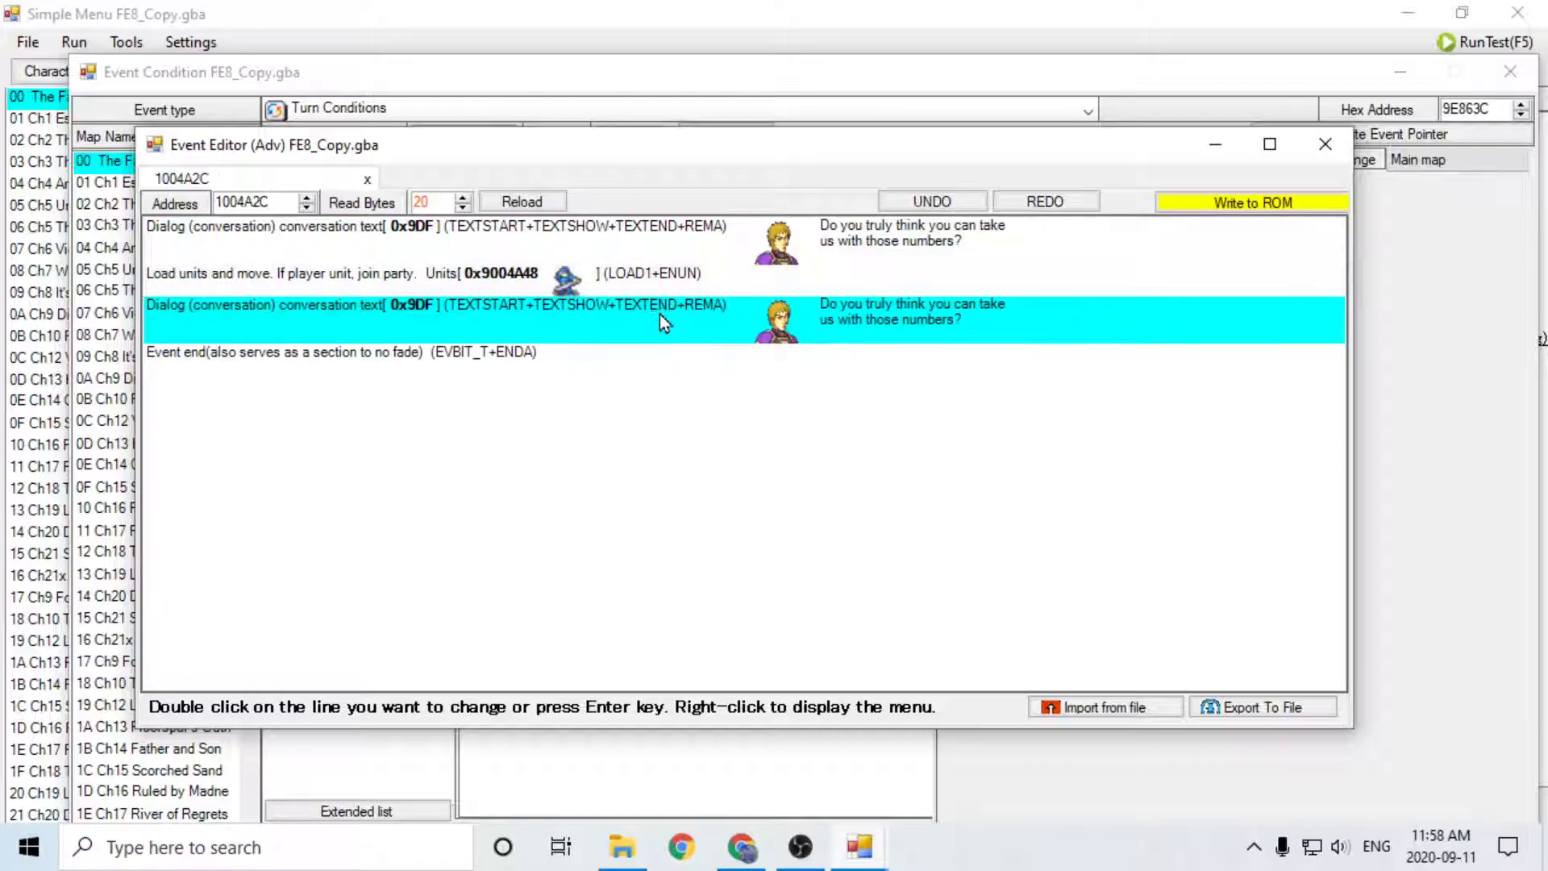
pyautogui.press('Delete')
pyautogui.click(1262, 203)
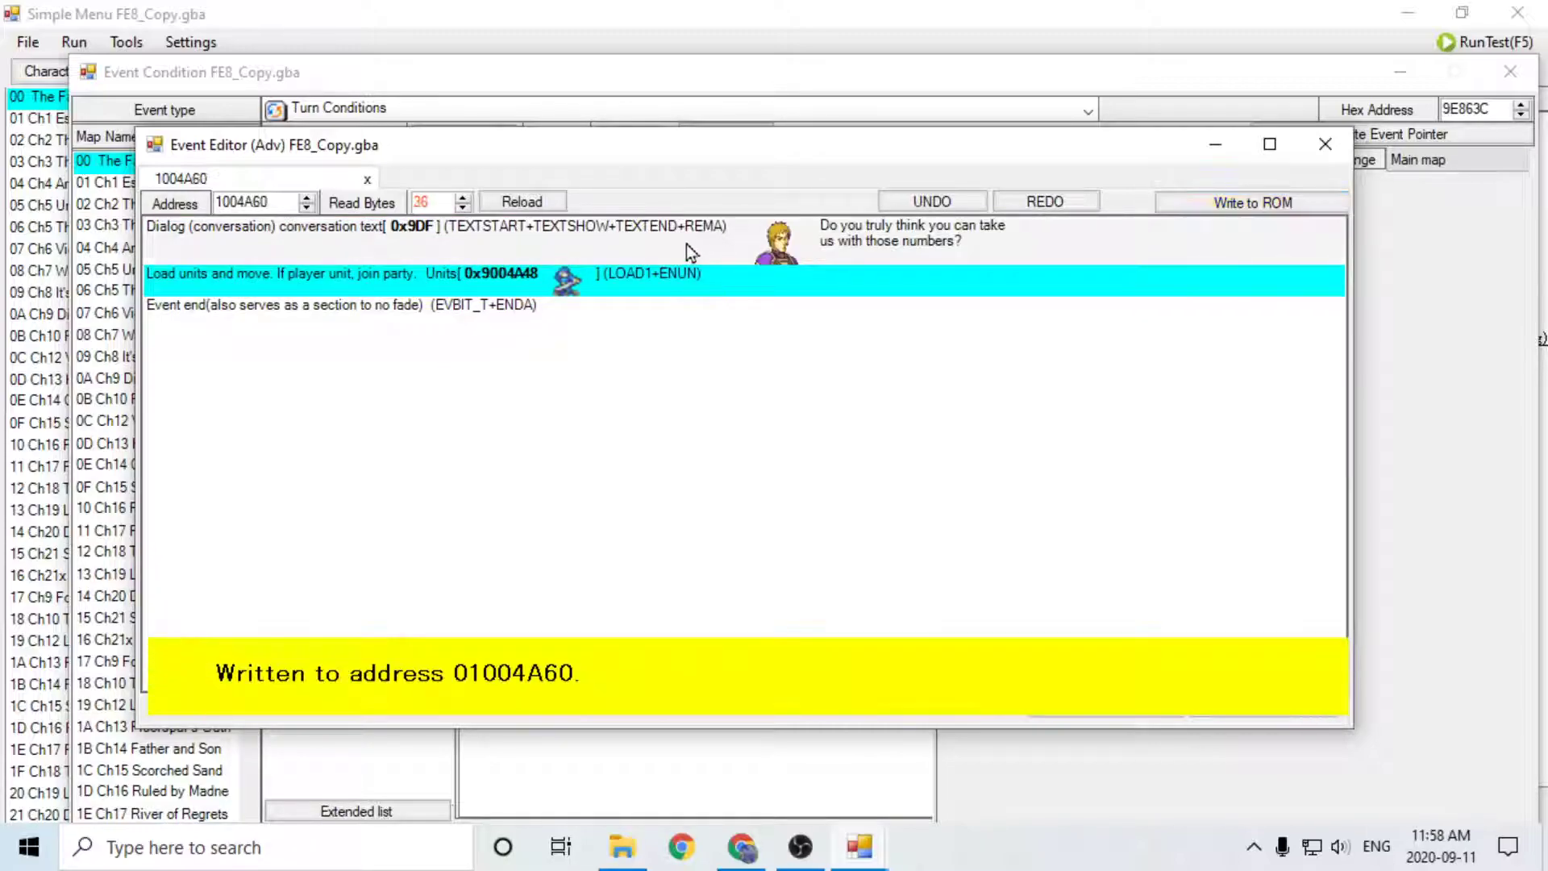
# Step: Open conversation text 9DF and change the portrait that appears to 2A Joshua
pyautogui.doubleClick(686, 243)
pyautogui.moveTo(611, 303); pyautogui.dragTo(621, 465)
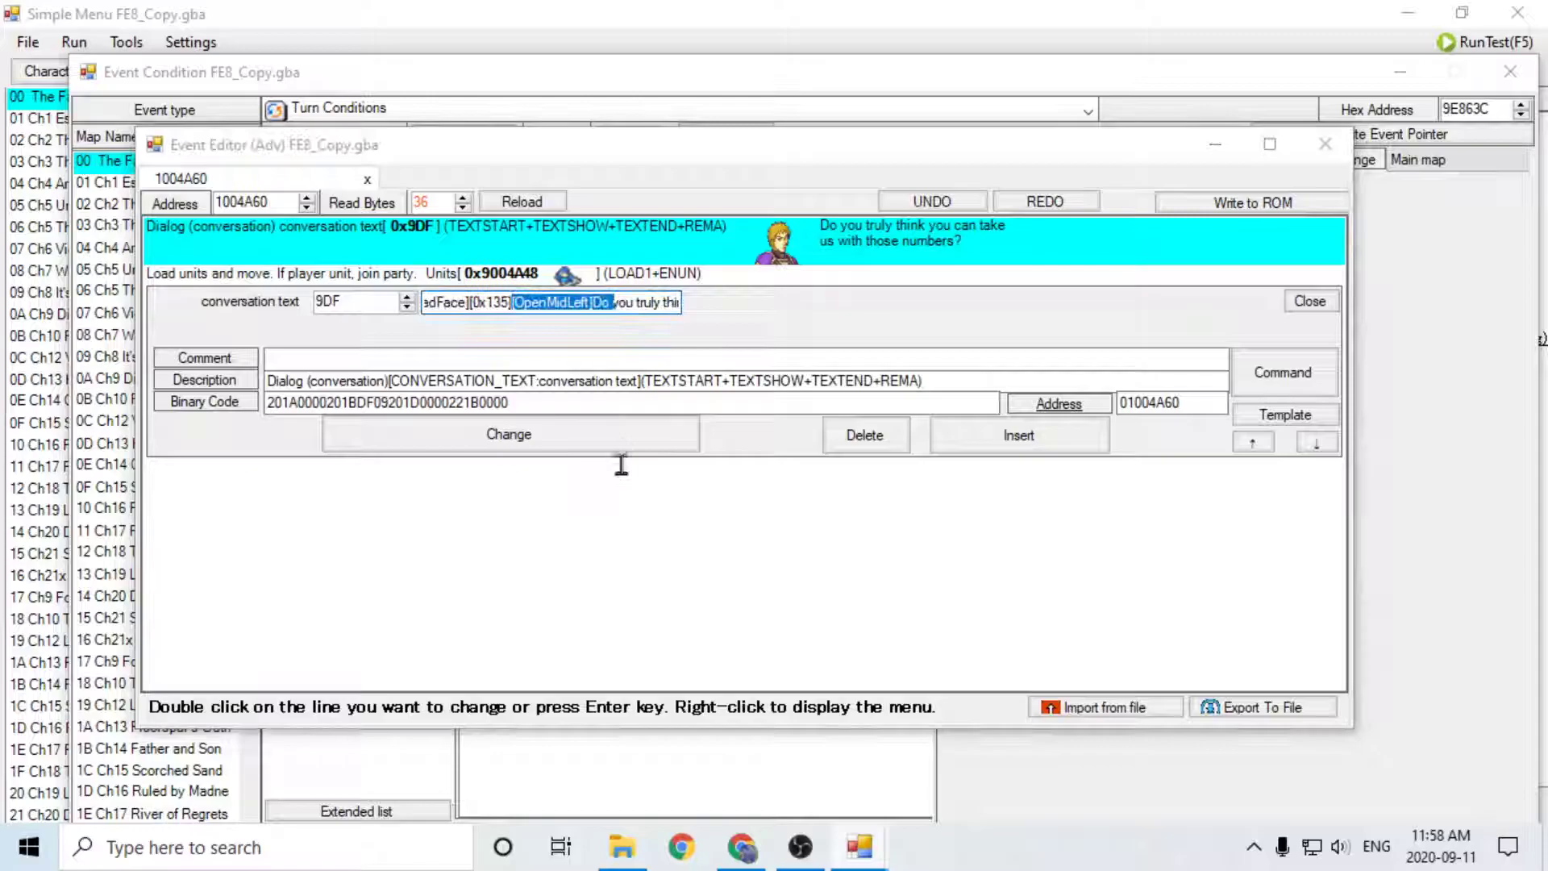
pyautogui.doubleClick(552, 302)
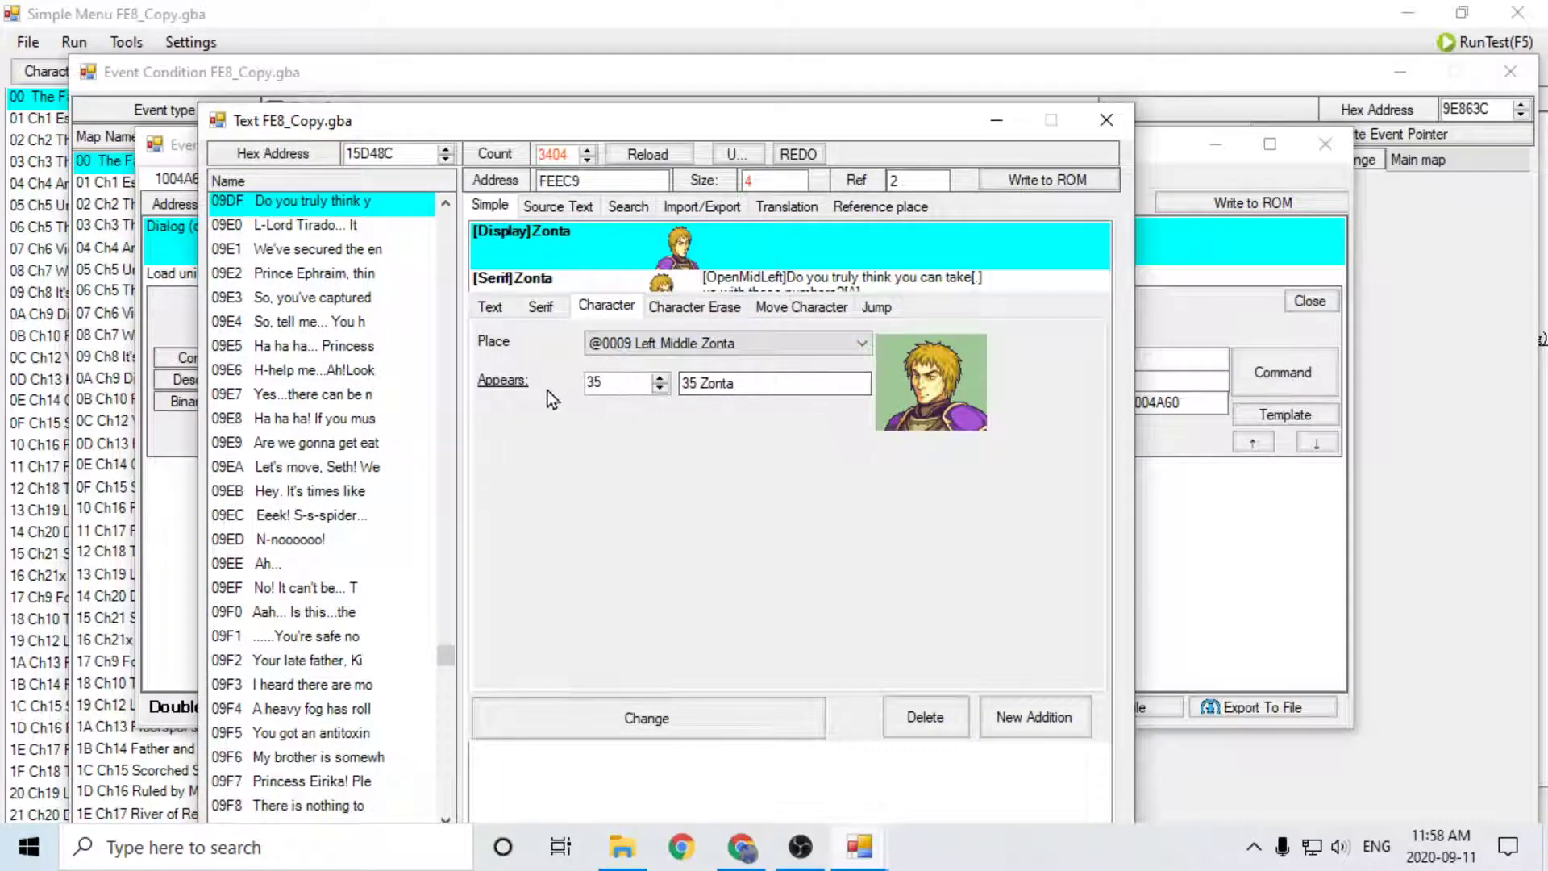
pyautogui.click(507, 382)
pyautogui.moveTo(263, 323); pyautogui.dragTo(249, 242)
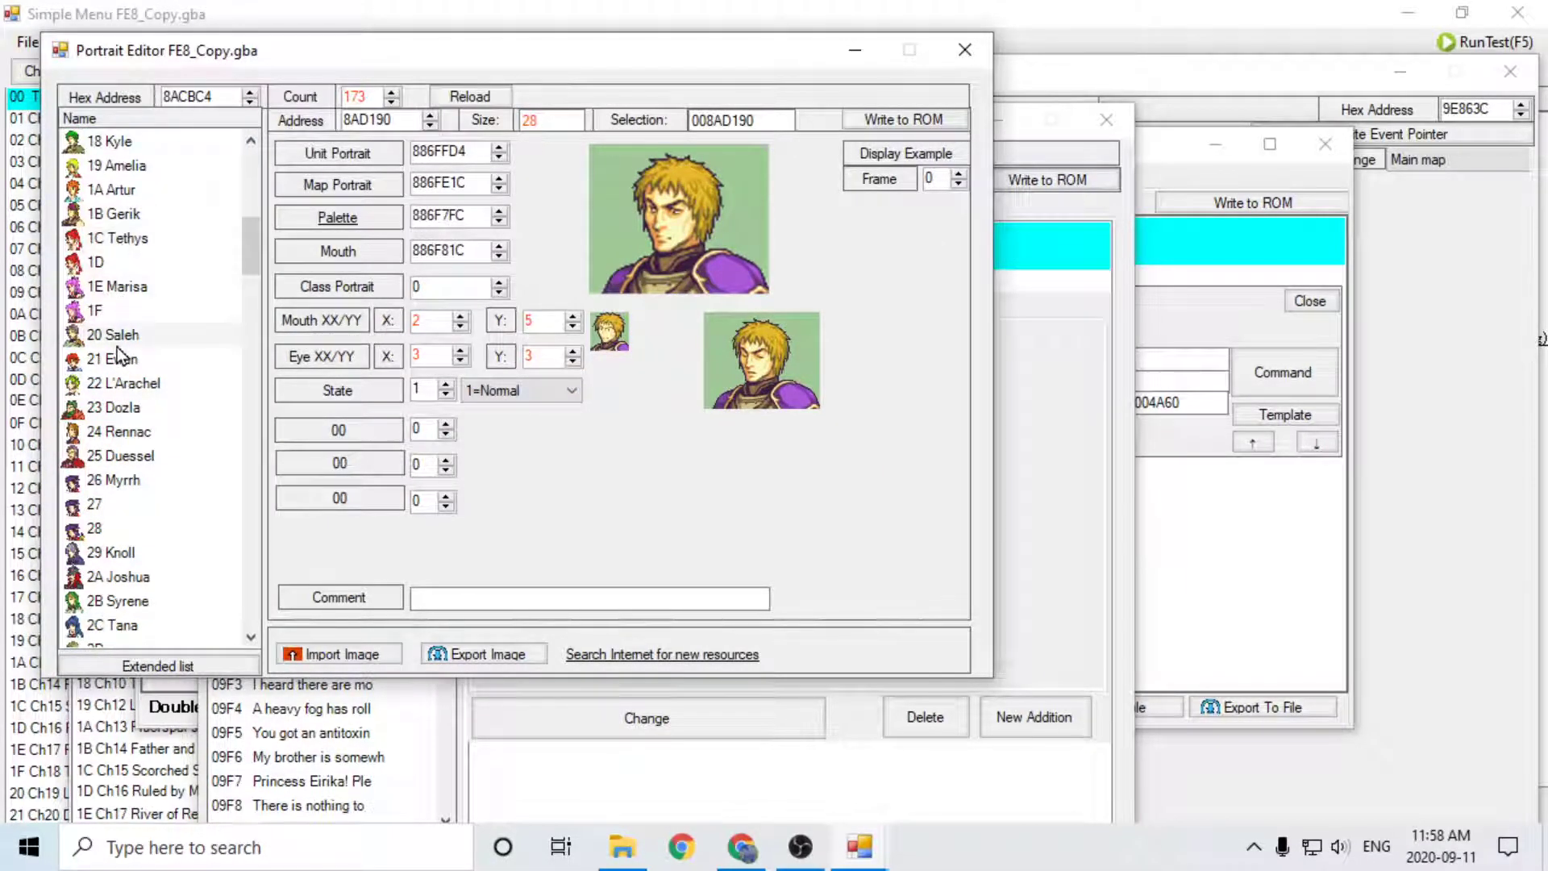
pyautogui.scroll(2, 139, 419)
pyautogui.scroll(-3, 142, 467)
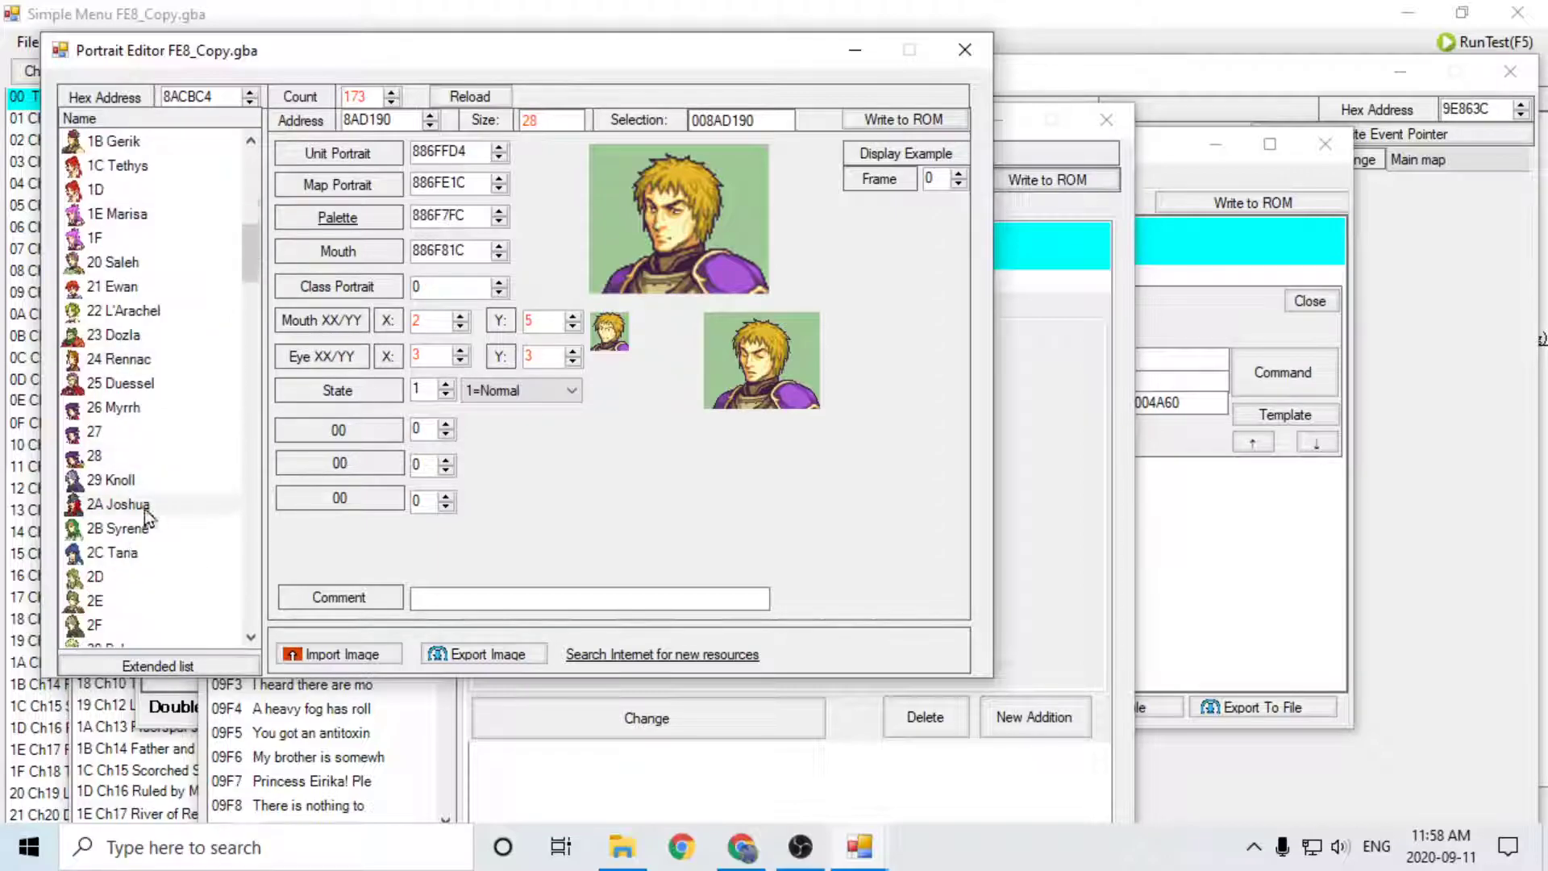
pyautogui.click(143, 505)
pyautogui.doubleClick(143, 505)
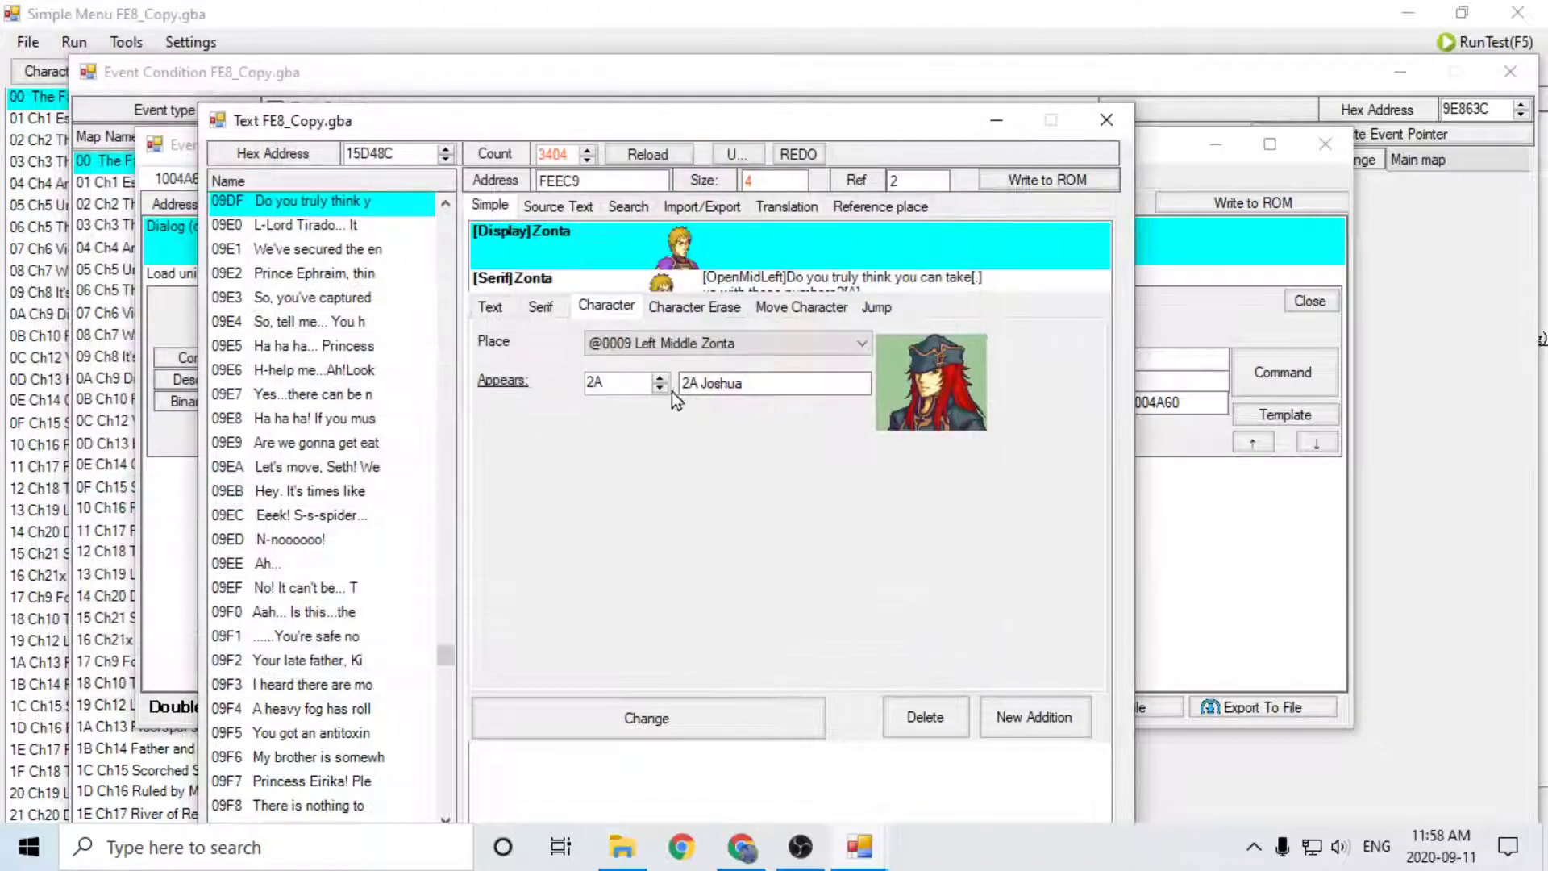
pyautogui.click(735, 720)
# Step: Replace Joshua's dialogue with "Hah, scoundrels! / My lucky day.[A]" on two lines and write the text to the ROM
pyautogui.click(889, 316)
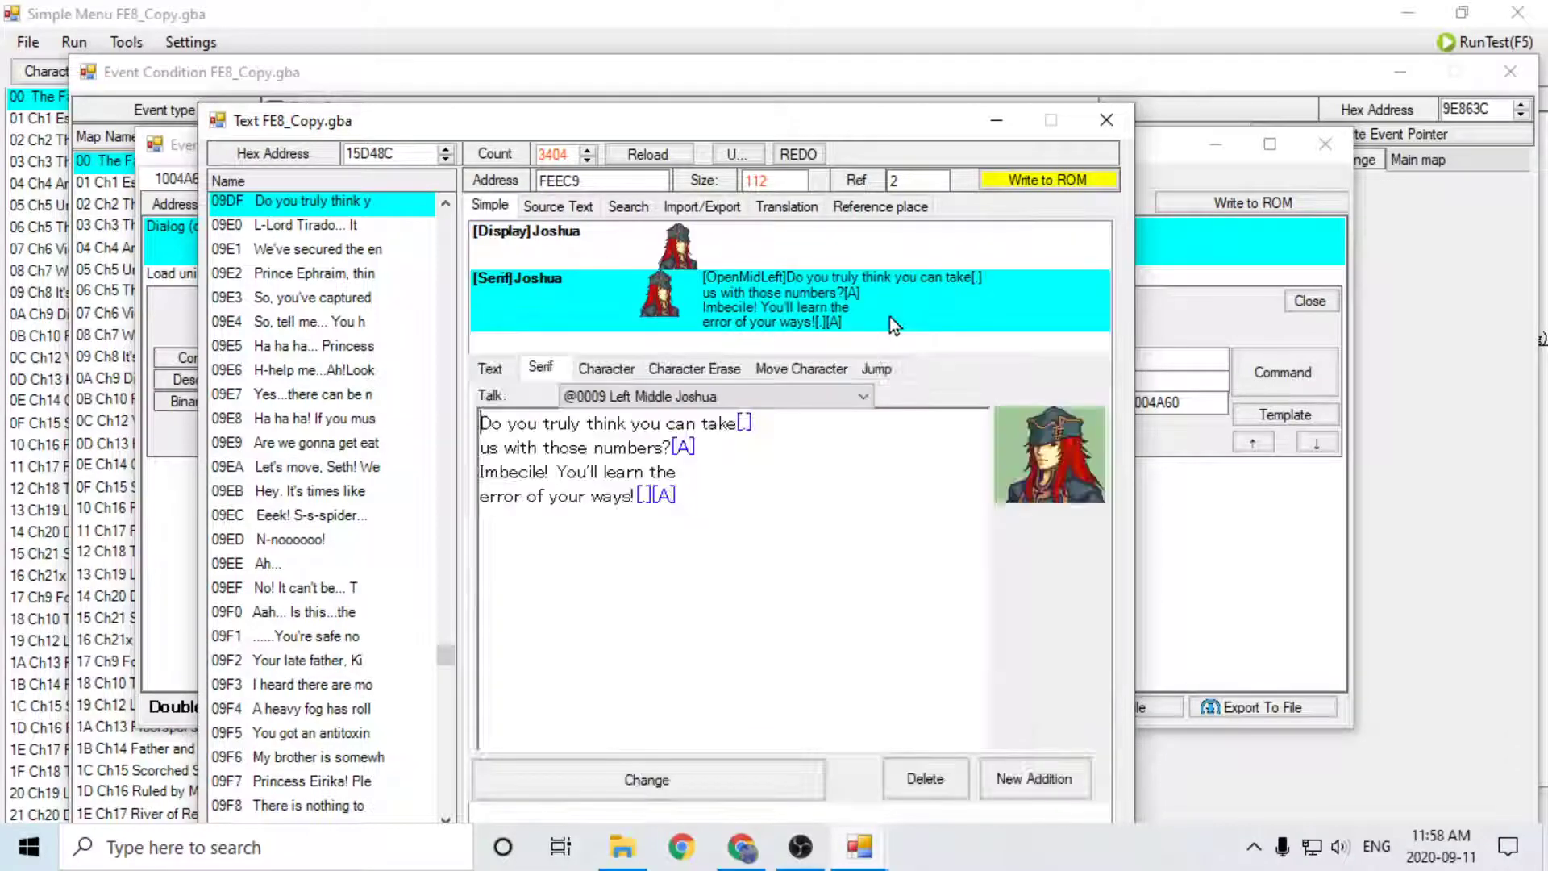
pyautogui.moveTo(738, 496); pyautogui.dragTo(467, 375)
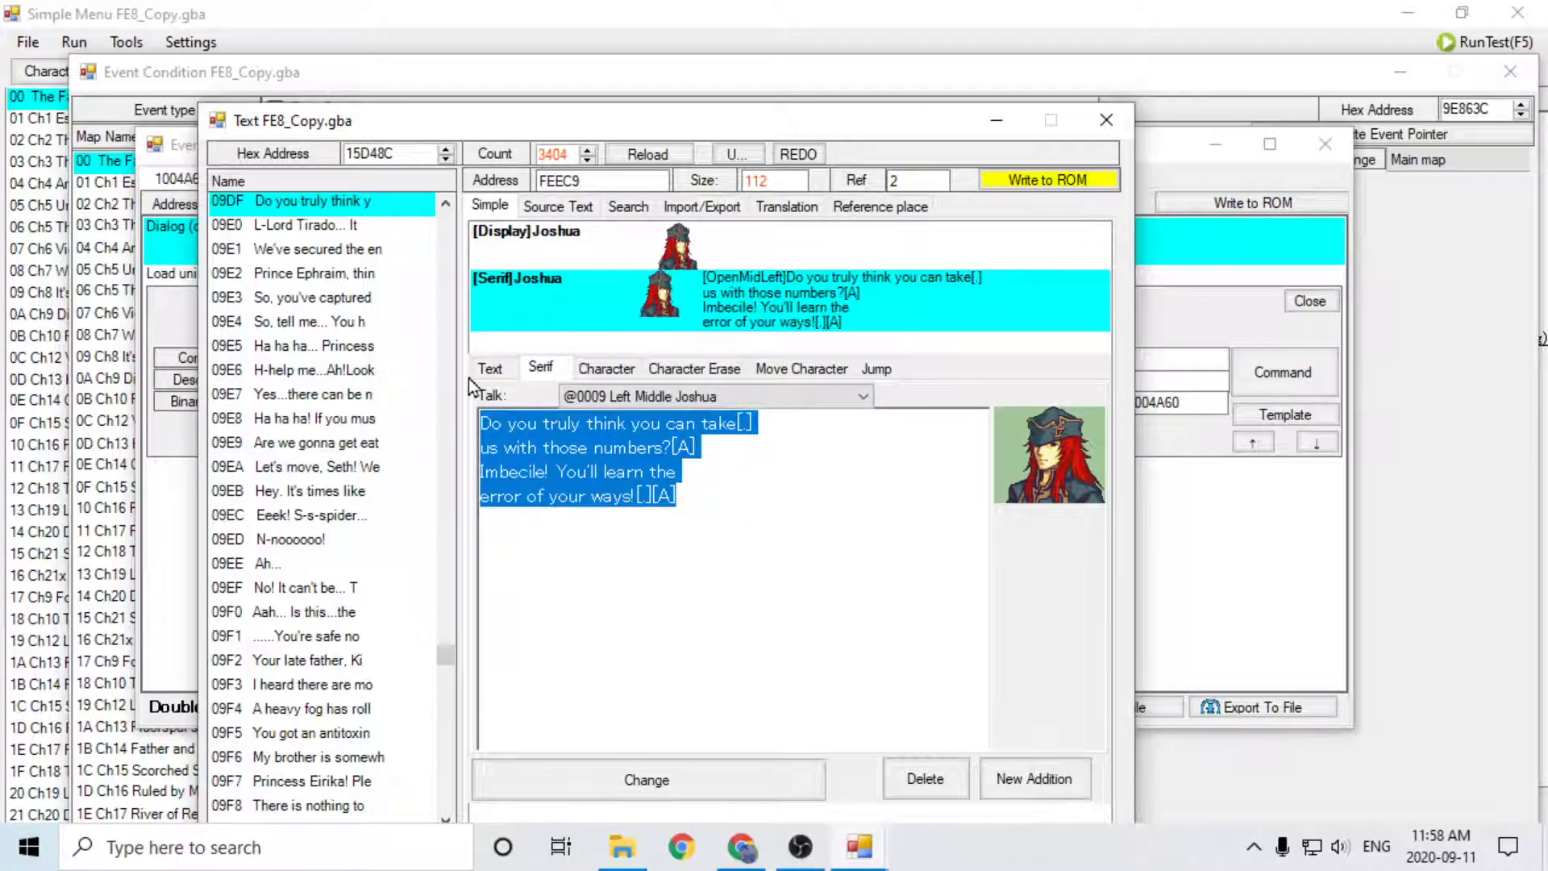
pyautogui.write('Hah, scou')
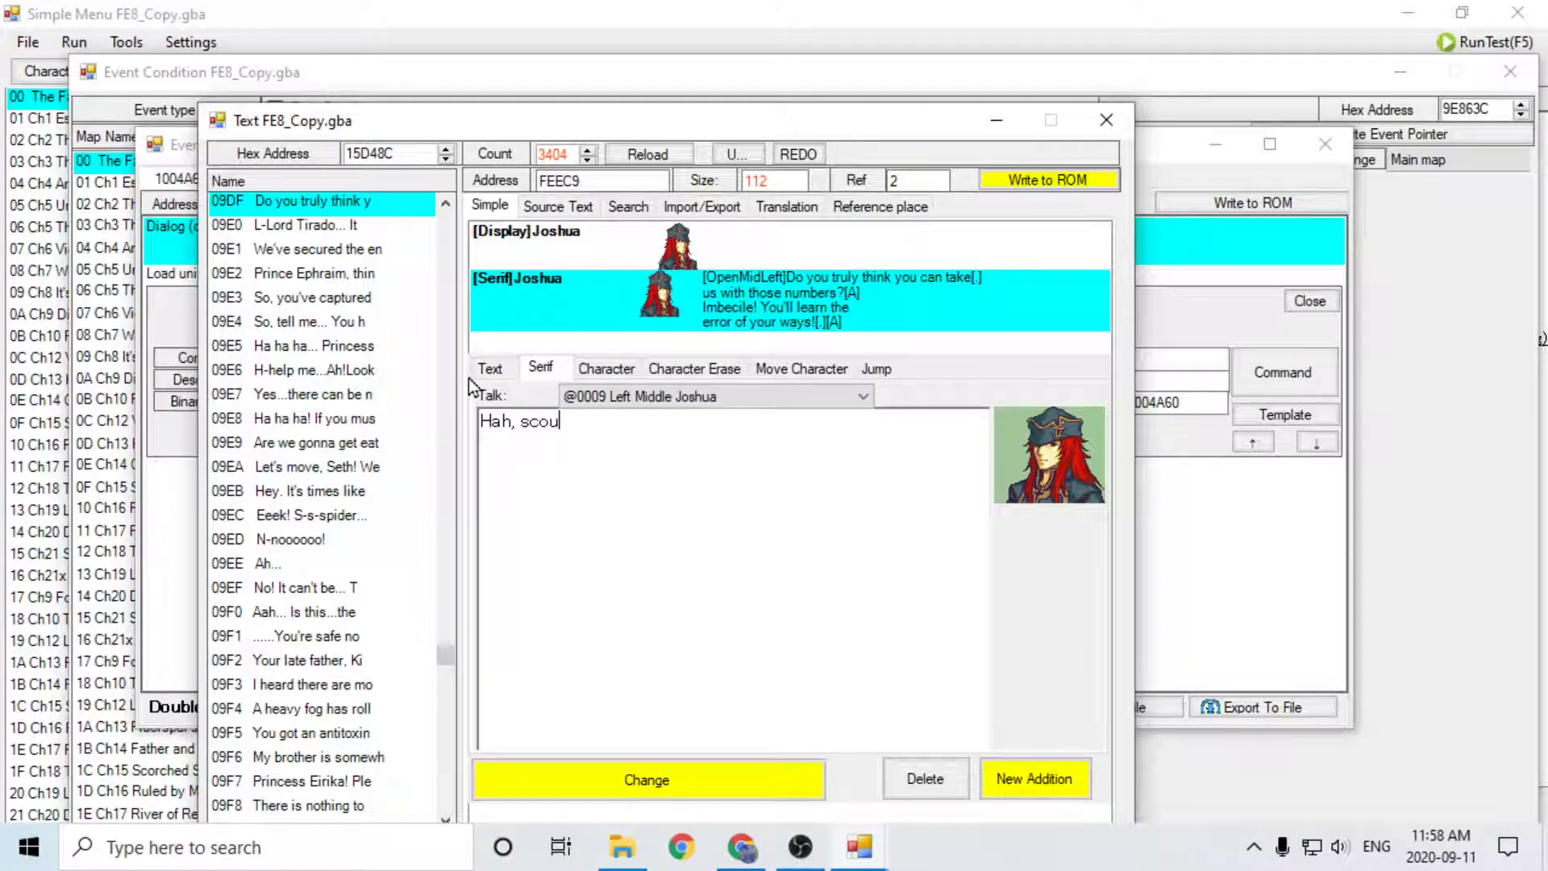
pyautogui.write('ndrels!')
pyautogui.press('Return')
pyautogui.write('My luck y day.')
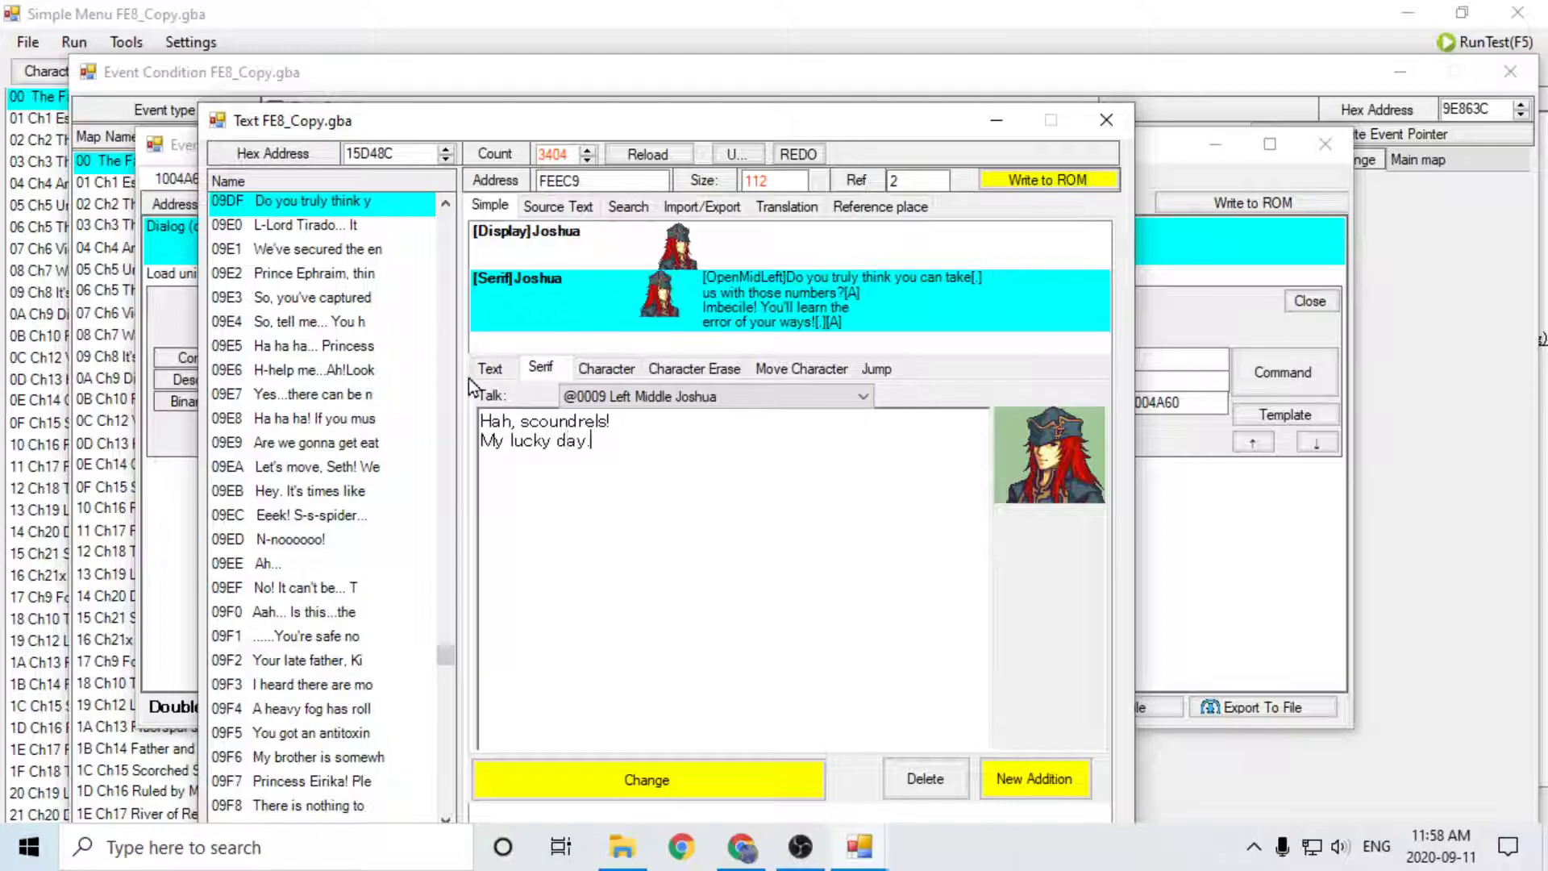
pyautogui.write('[A]')
pyautogui.click(742, 787)
pyautogui.click(1084, 181)
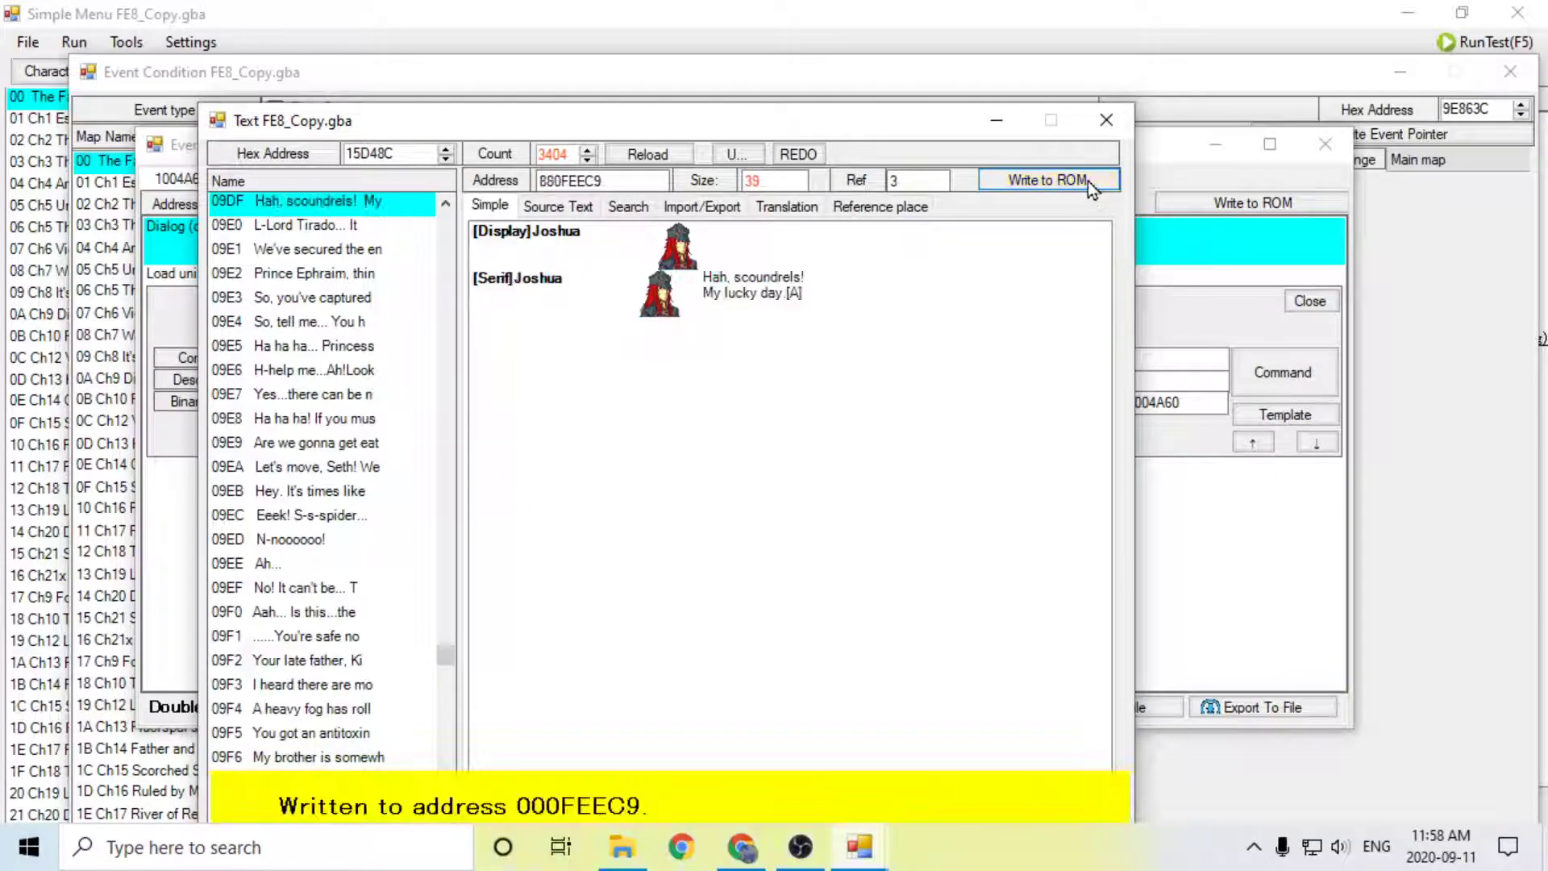
# Step: Apply the edited text 9DF to the event's dialog command, write the event to the ROM and close the event
pyautogui.doubleClick(391, 207)
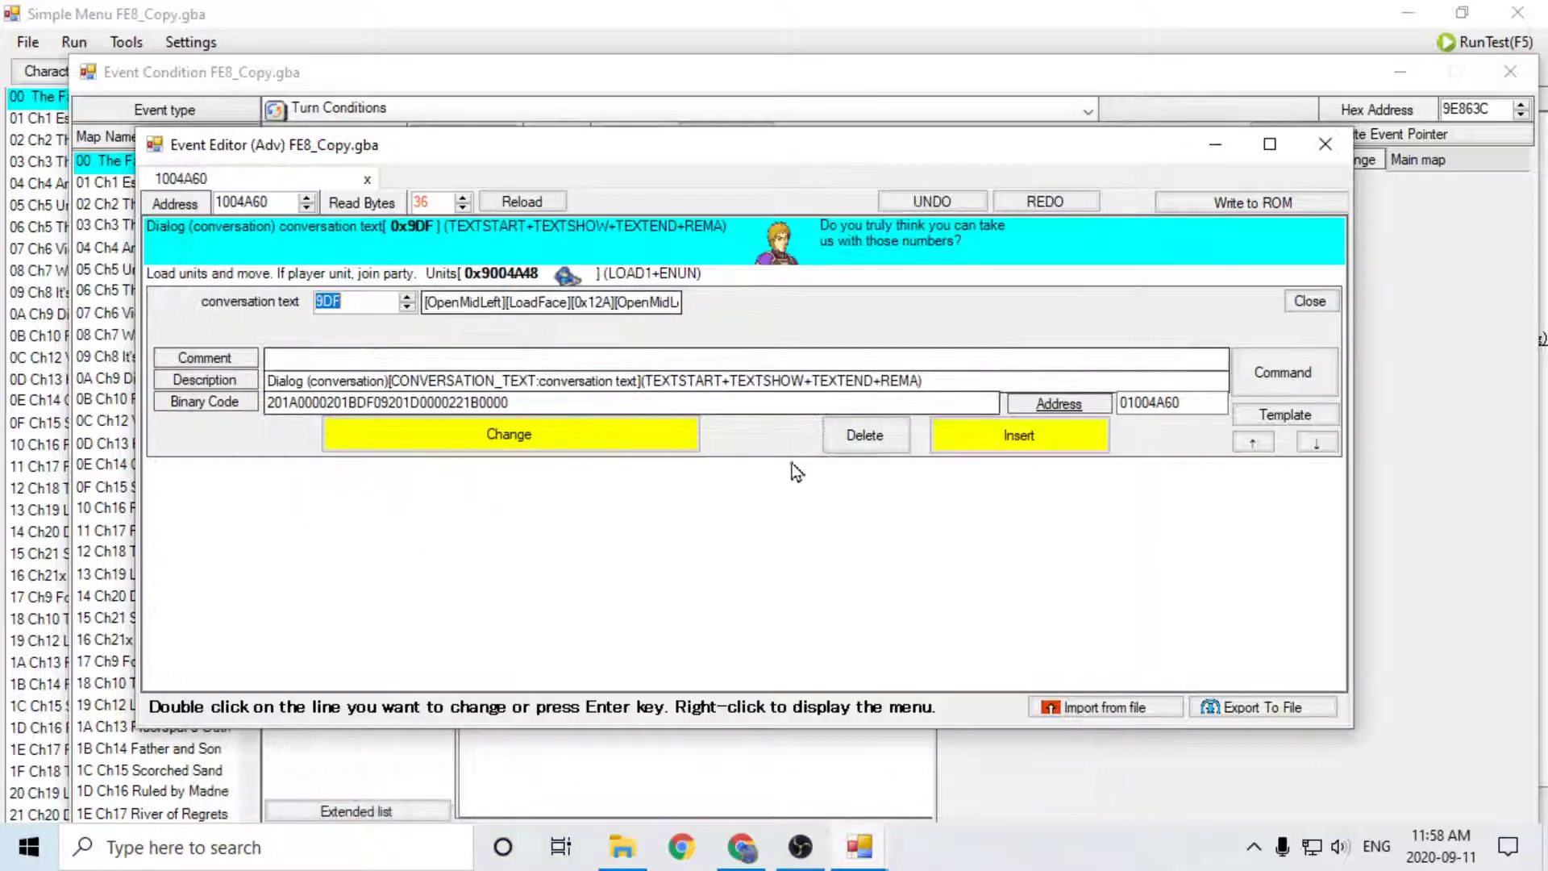
pyautogui.click(637, 439)
pyautogui.click(1303, 202)
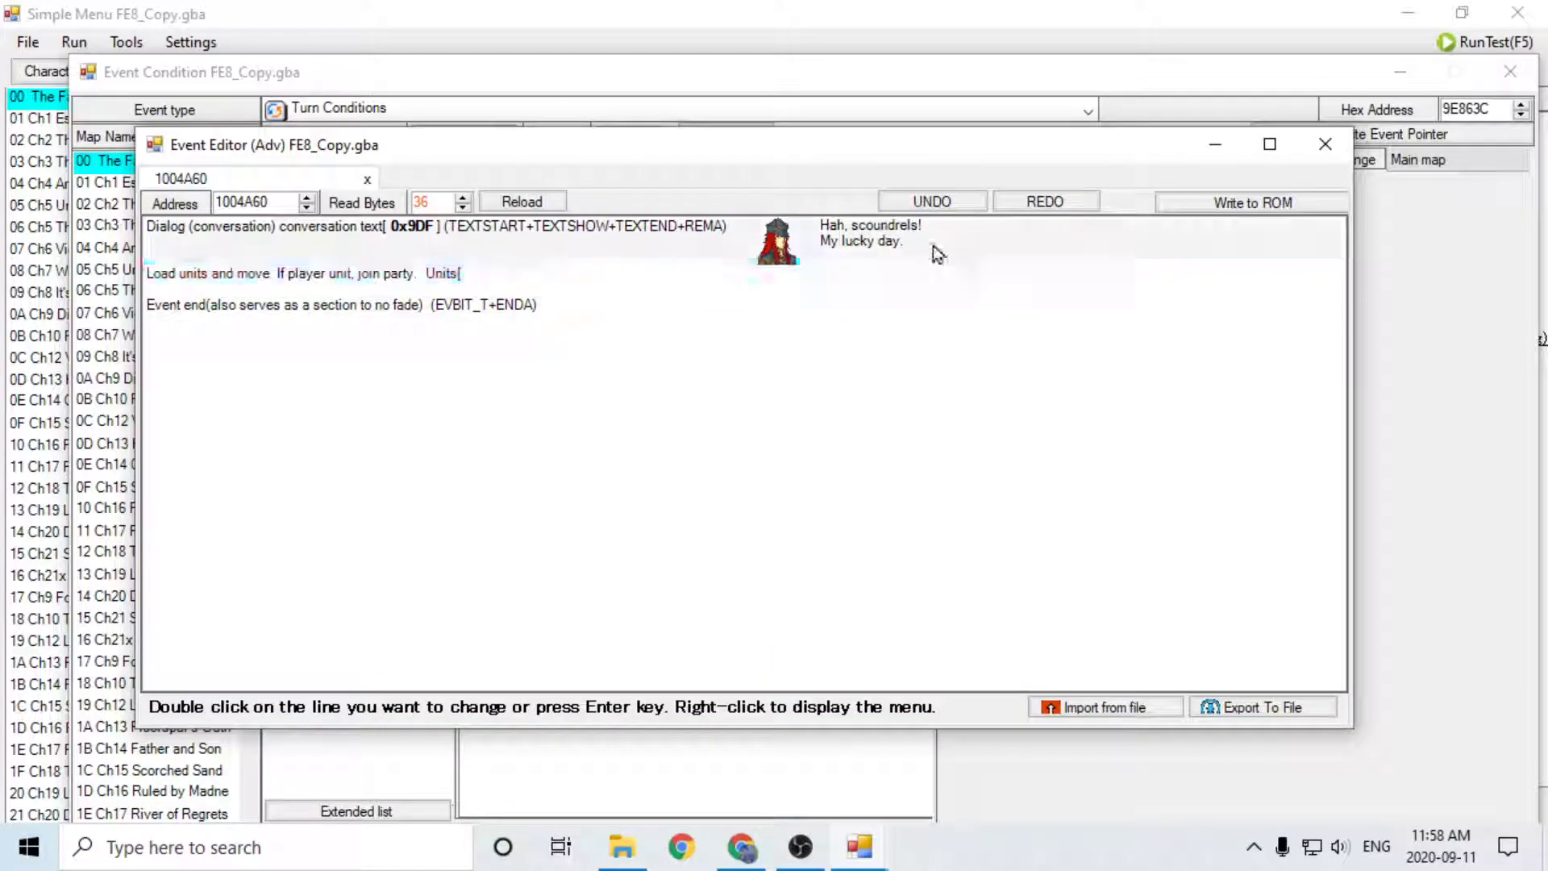
pyautogui.click(1325, 143)
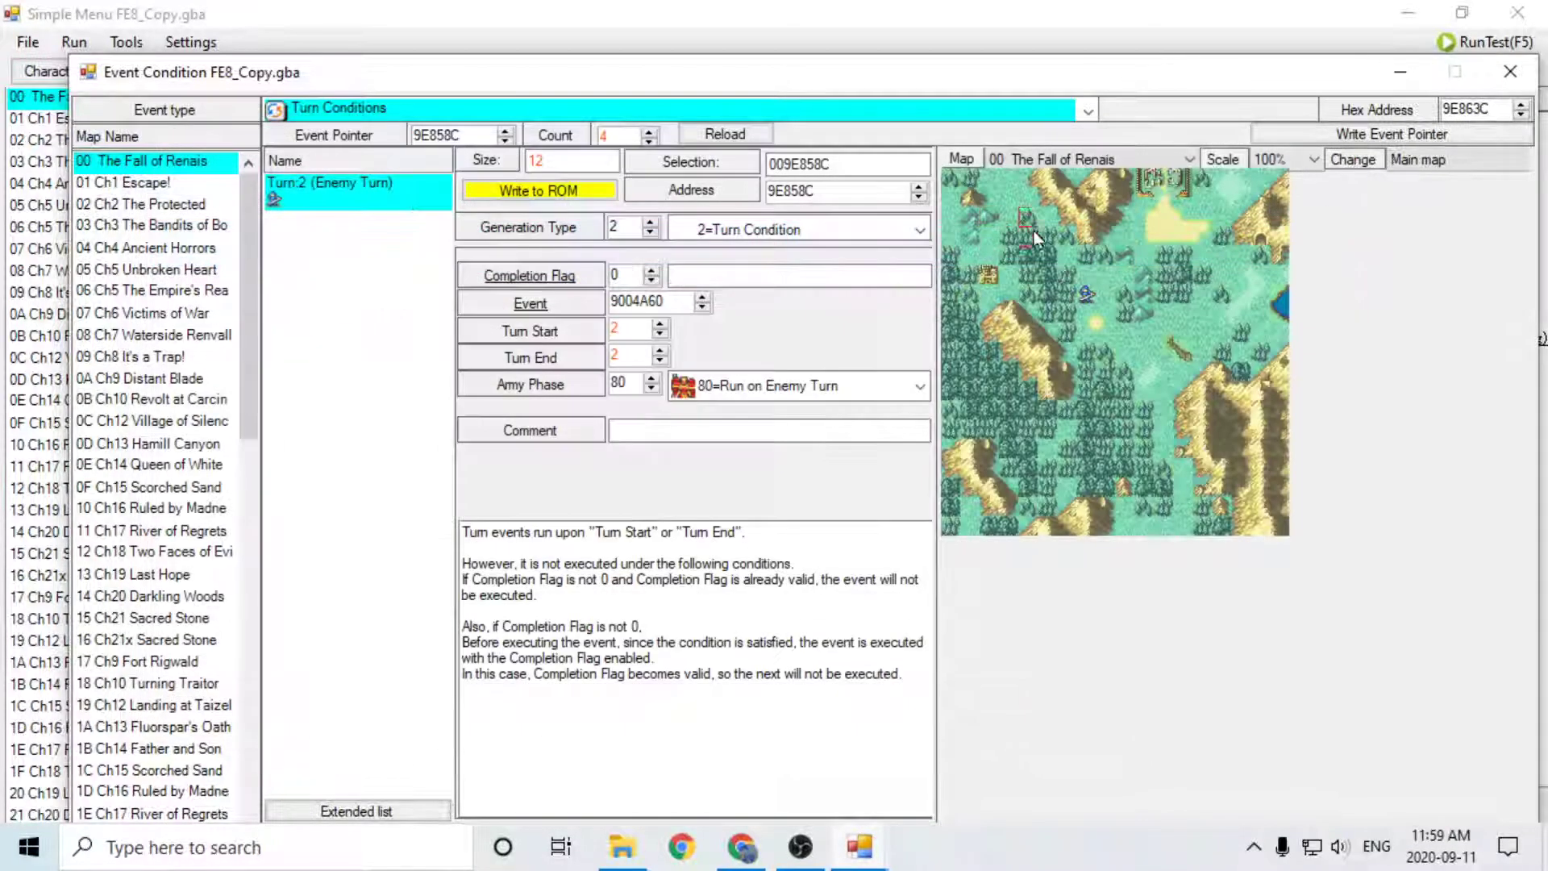
# Step: Write the turn 2 enemy-phase turn condition to the ROM and close the event conditions
pyautogui.click(589, 192)
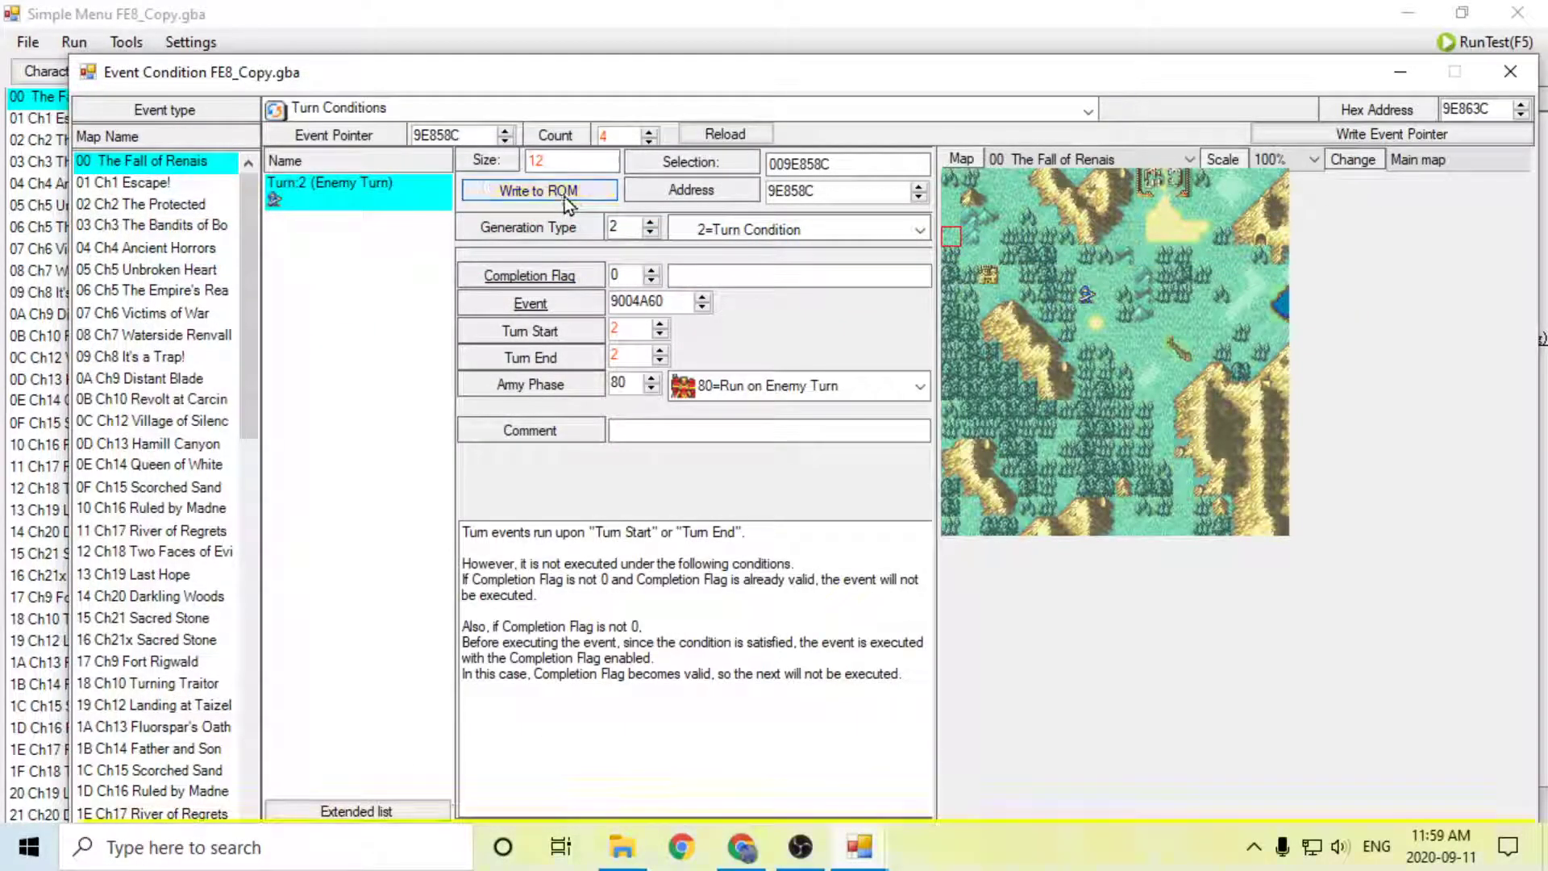
pyautogui.click(1512, 74)
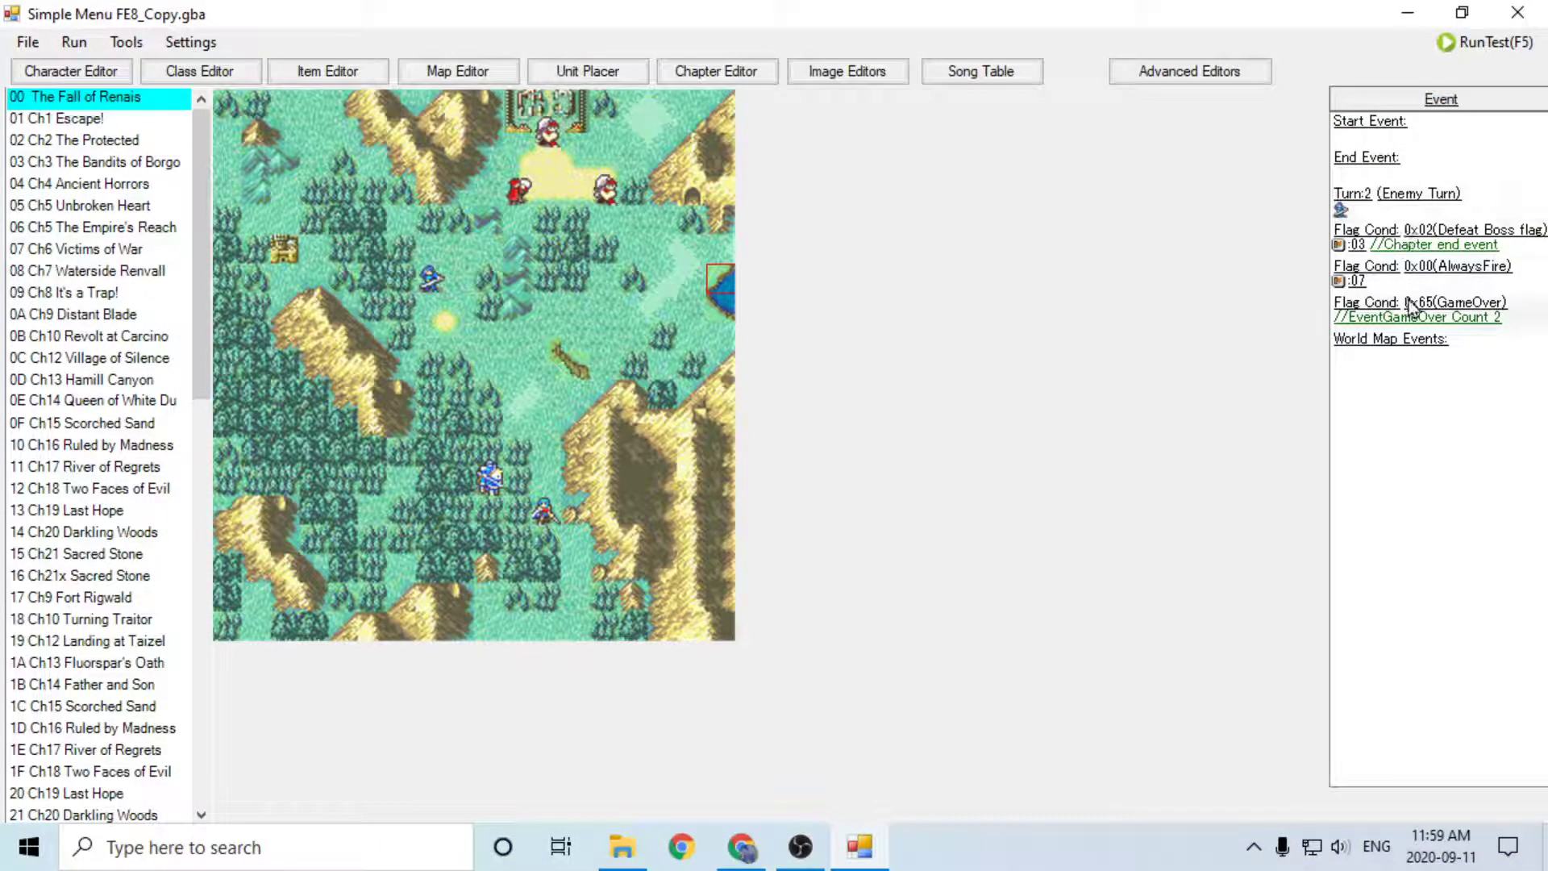
# Step: Open the event attached to The Fall of Renais's AlwaysFire flag condition, the one with completion flag 7
pyautogui.click(1405, 103)
pyautogui.click(439, 107)
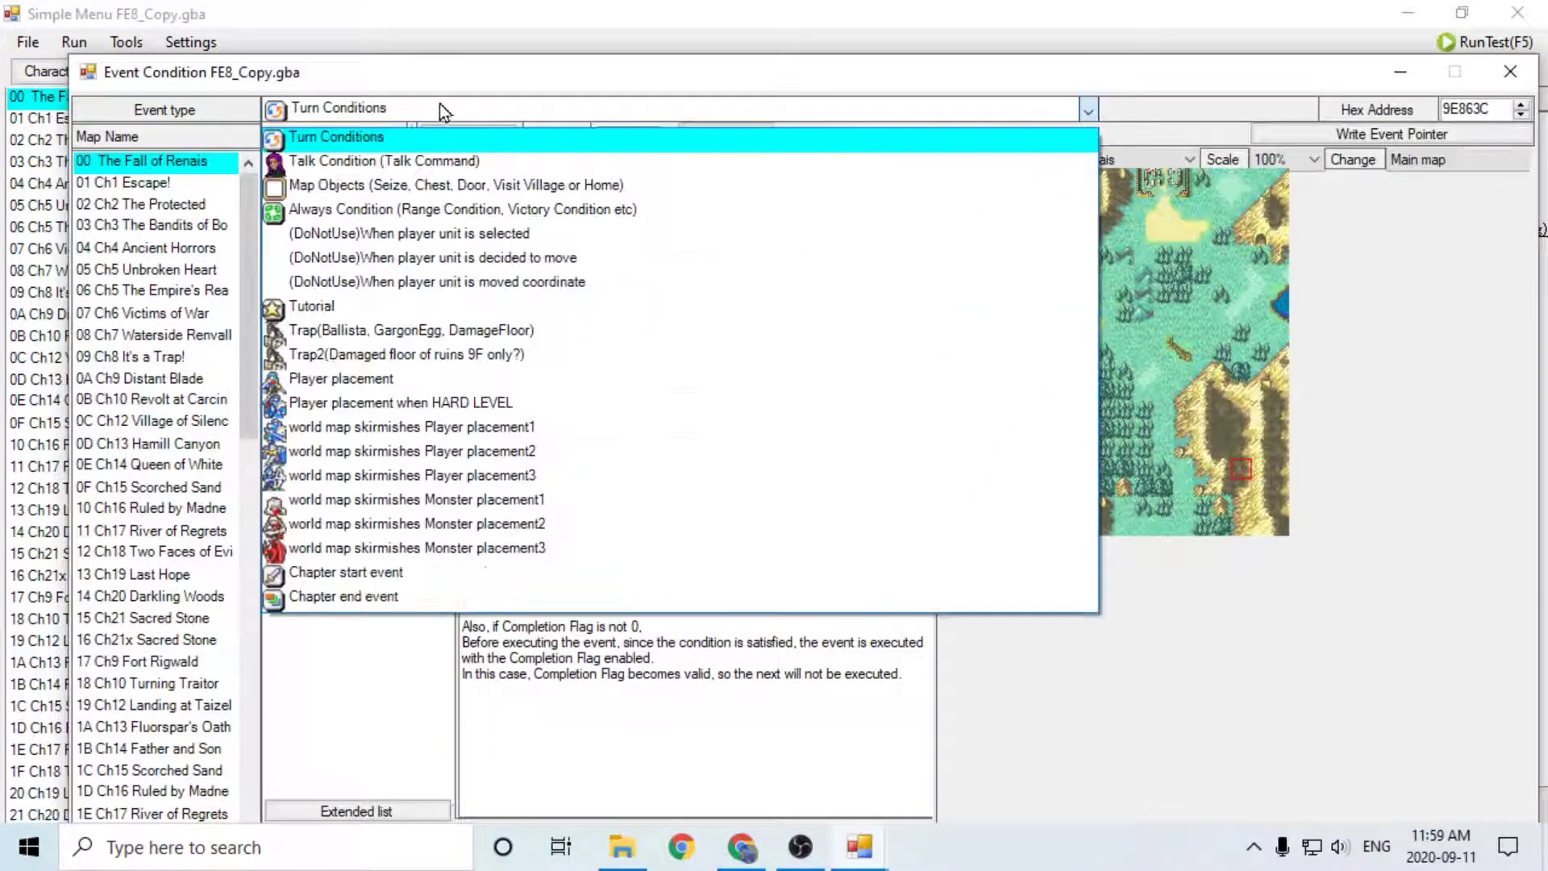
pyautogui.click(364, 185)
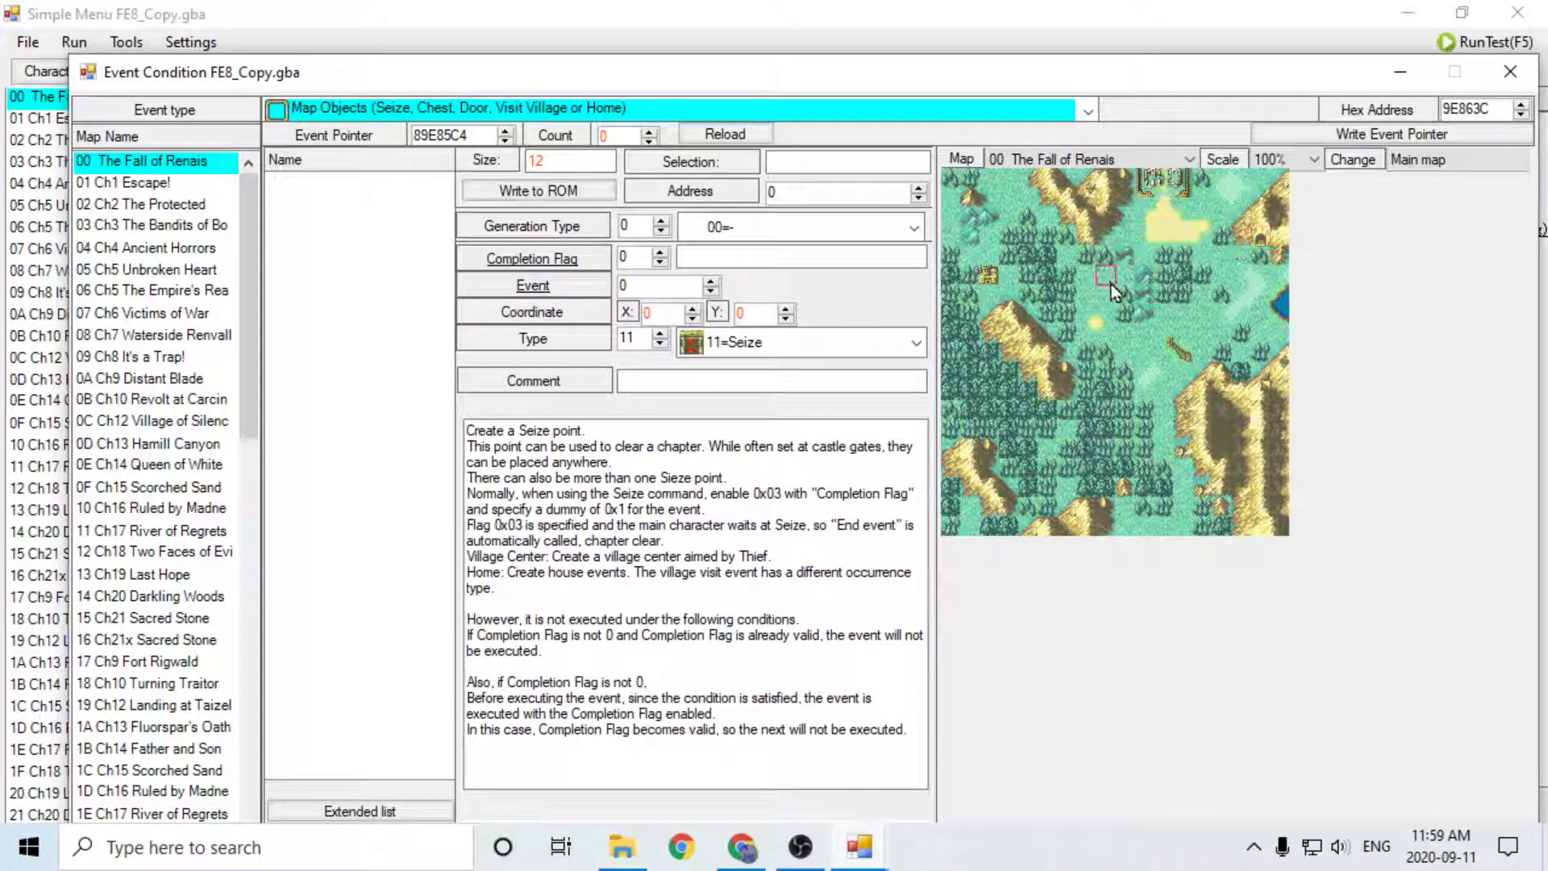
pyautogui.click(391, 815)
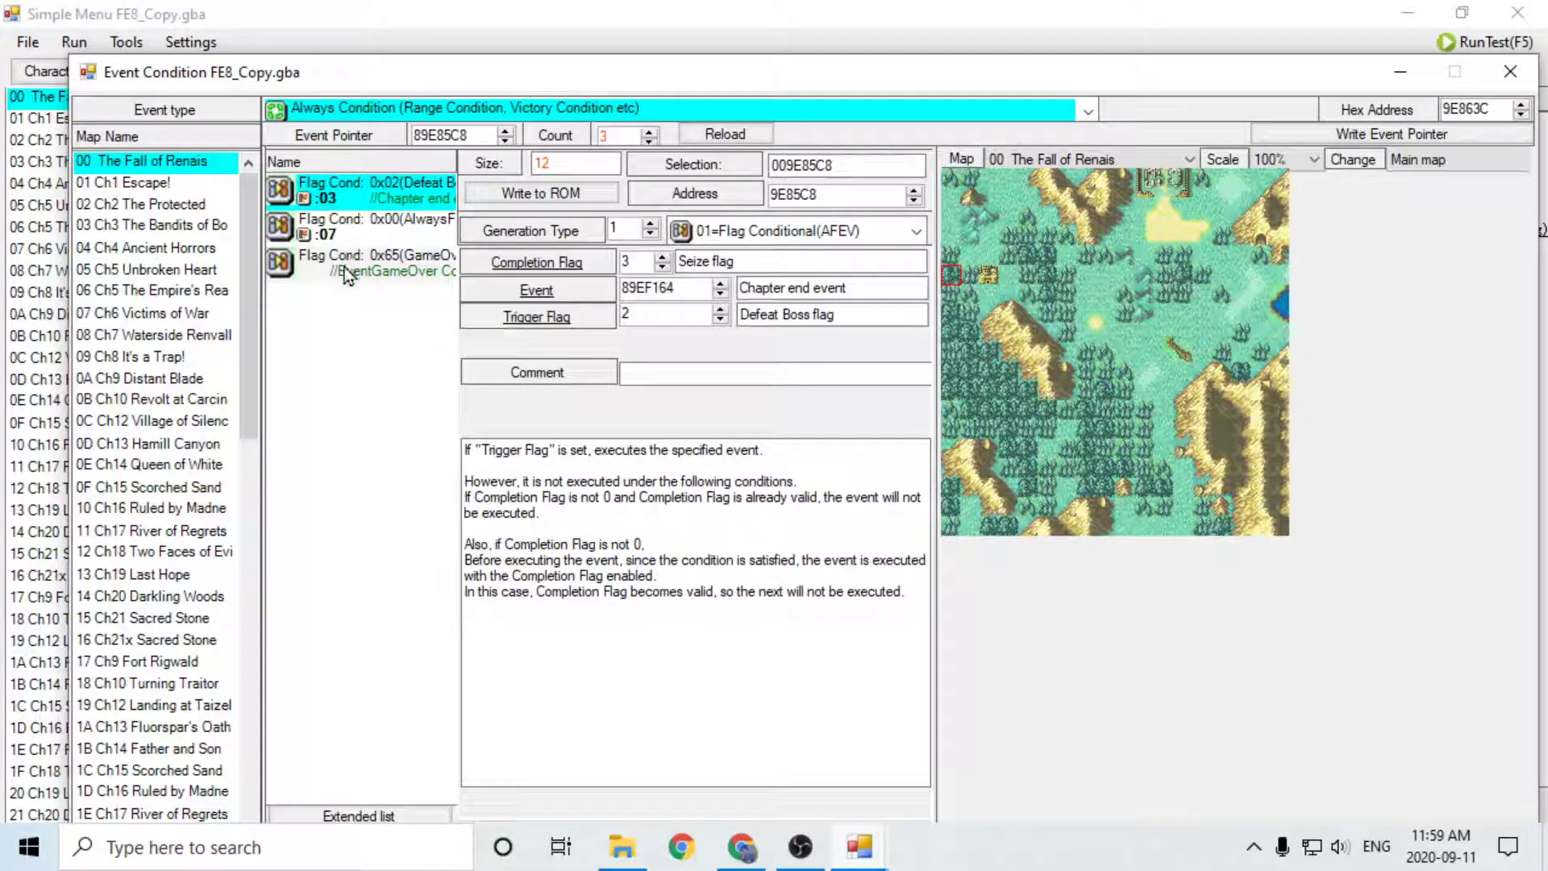
pyautogui.click(356, 232)
pyautogui.click(548, 290)
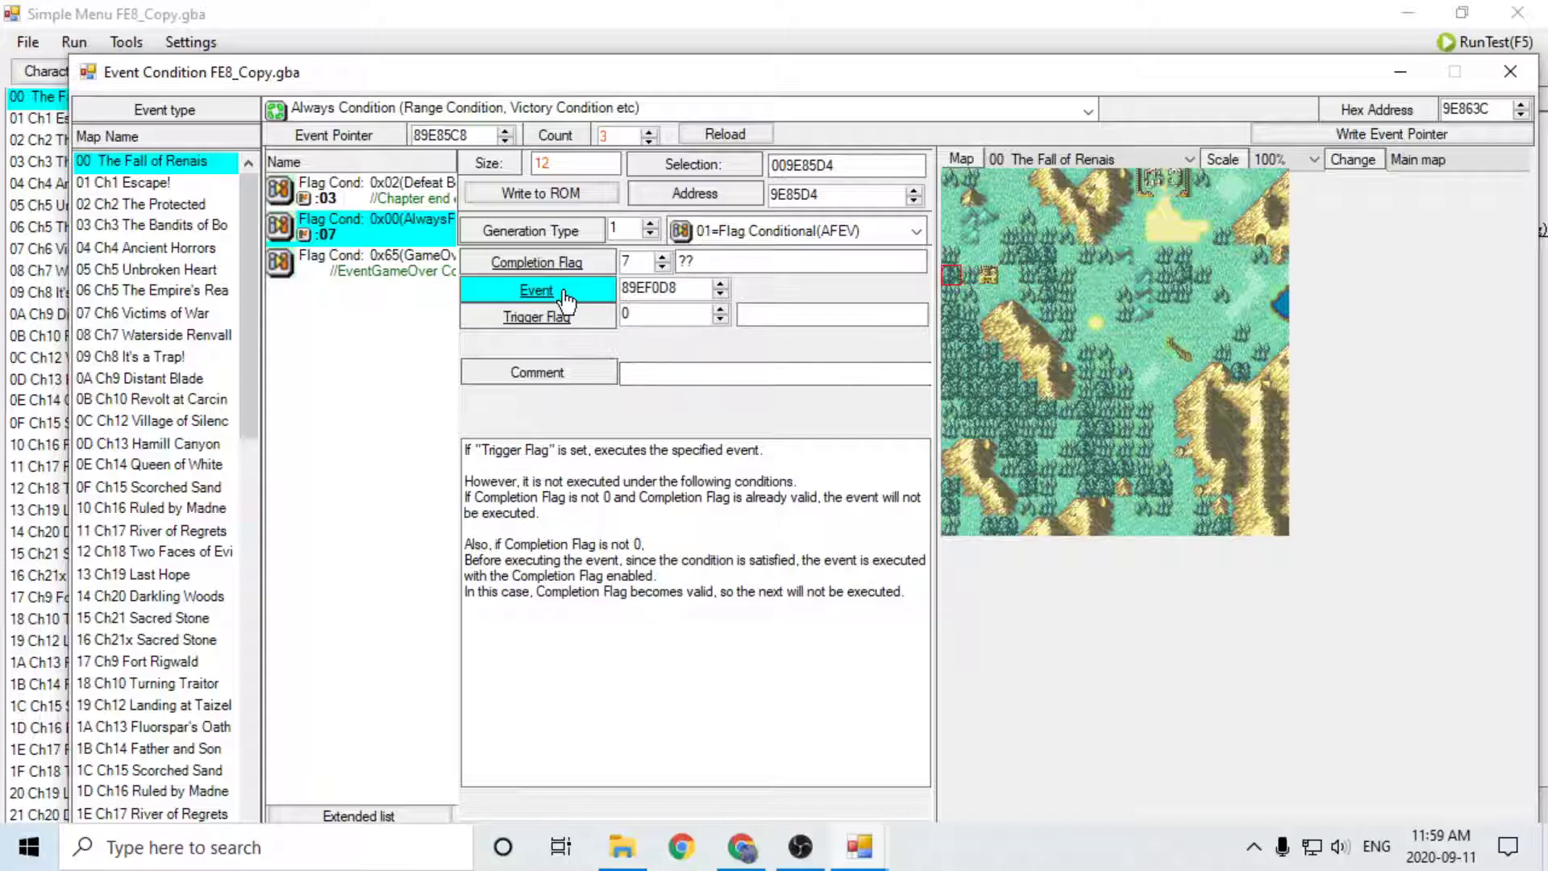
pyautogui.moveTo(596, 114); pyautogui.dragTo(841, 199)
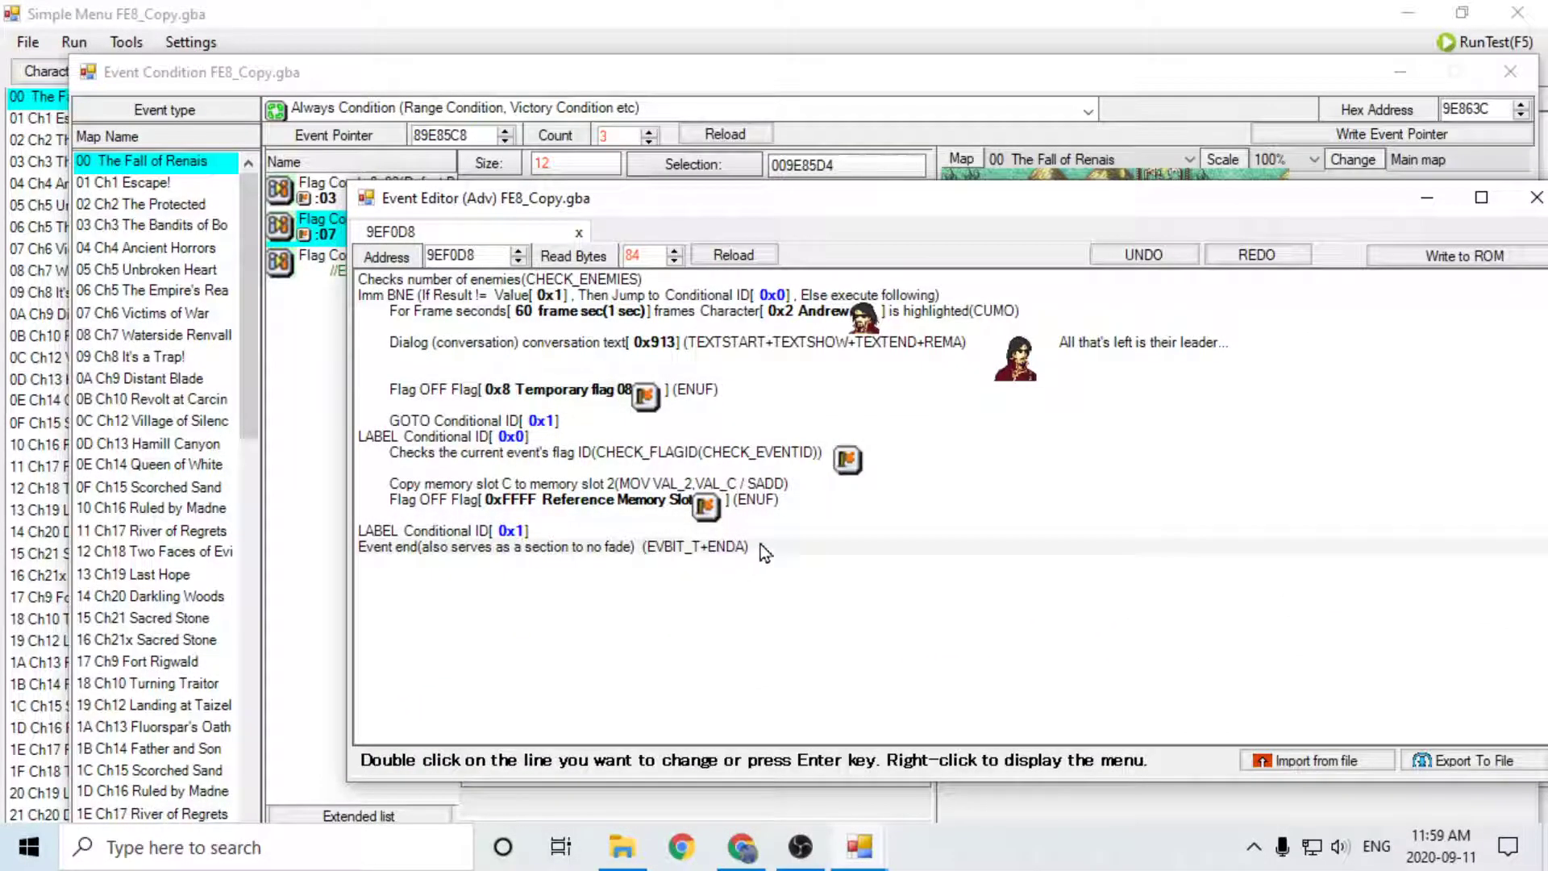
# Step: Delete every command in event 9EF0D8 except the final event end command
pyautogui.doubleClick(935, 370)
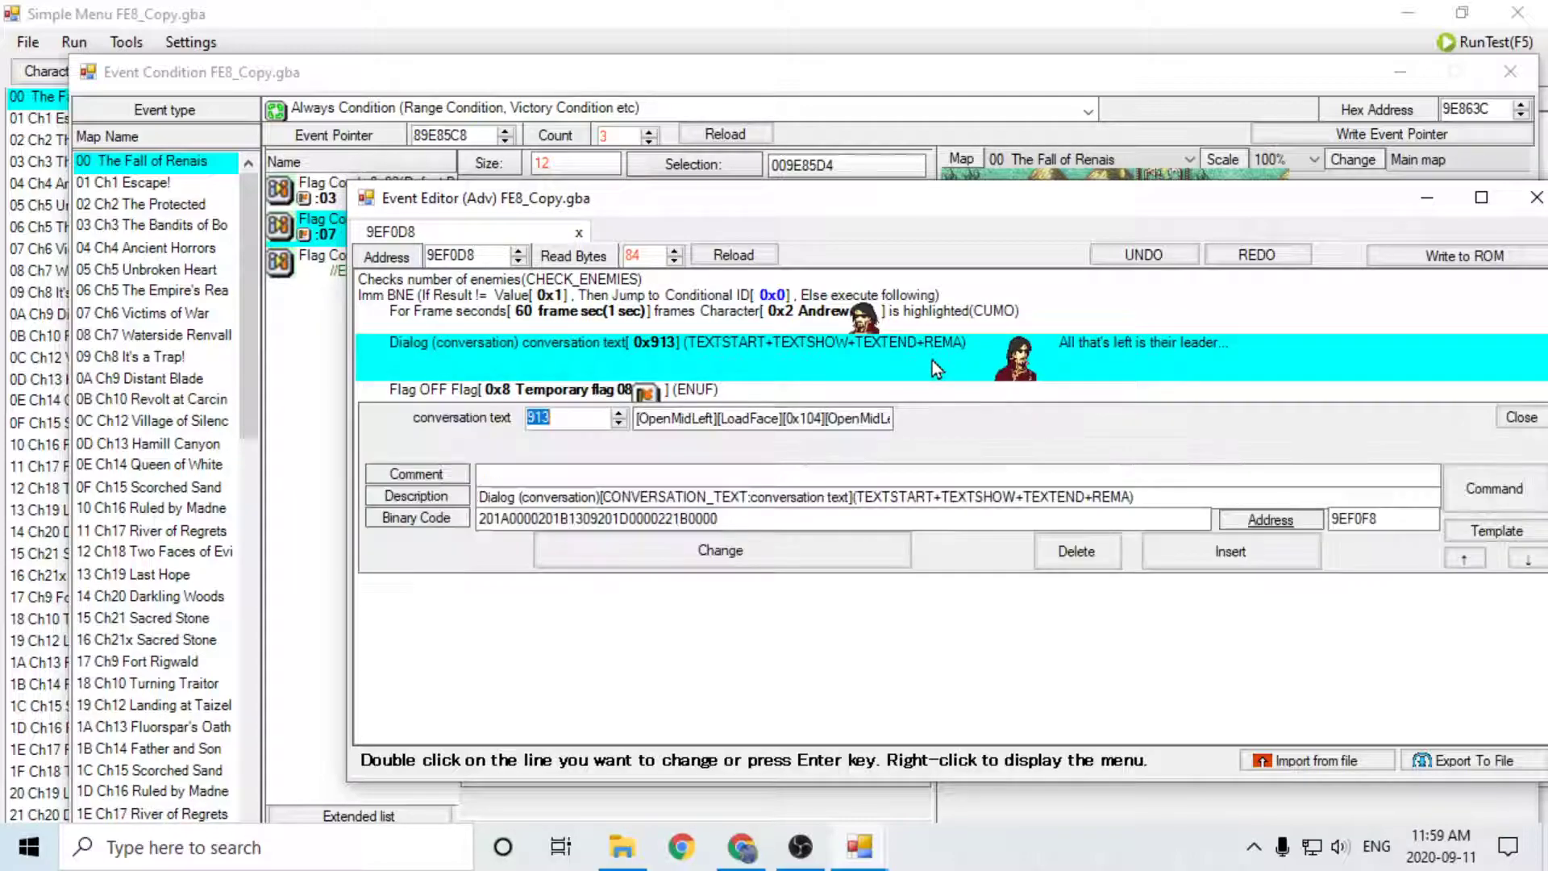
pyautogui.click(981, 365)
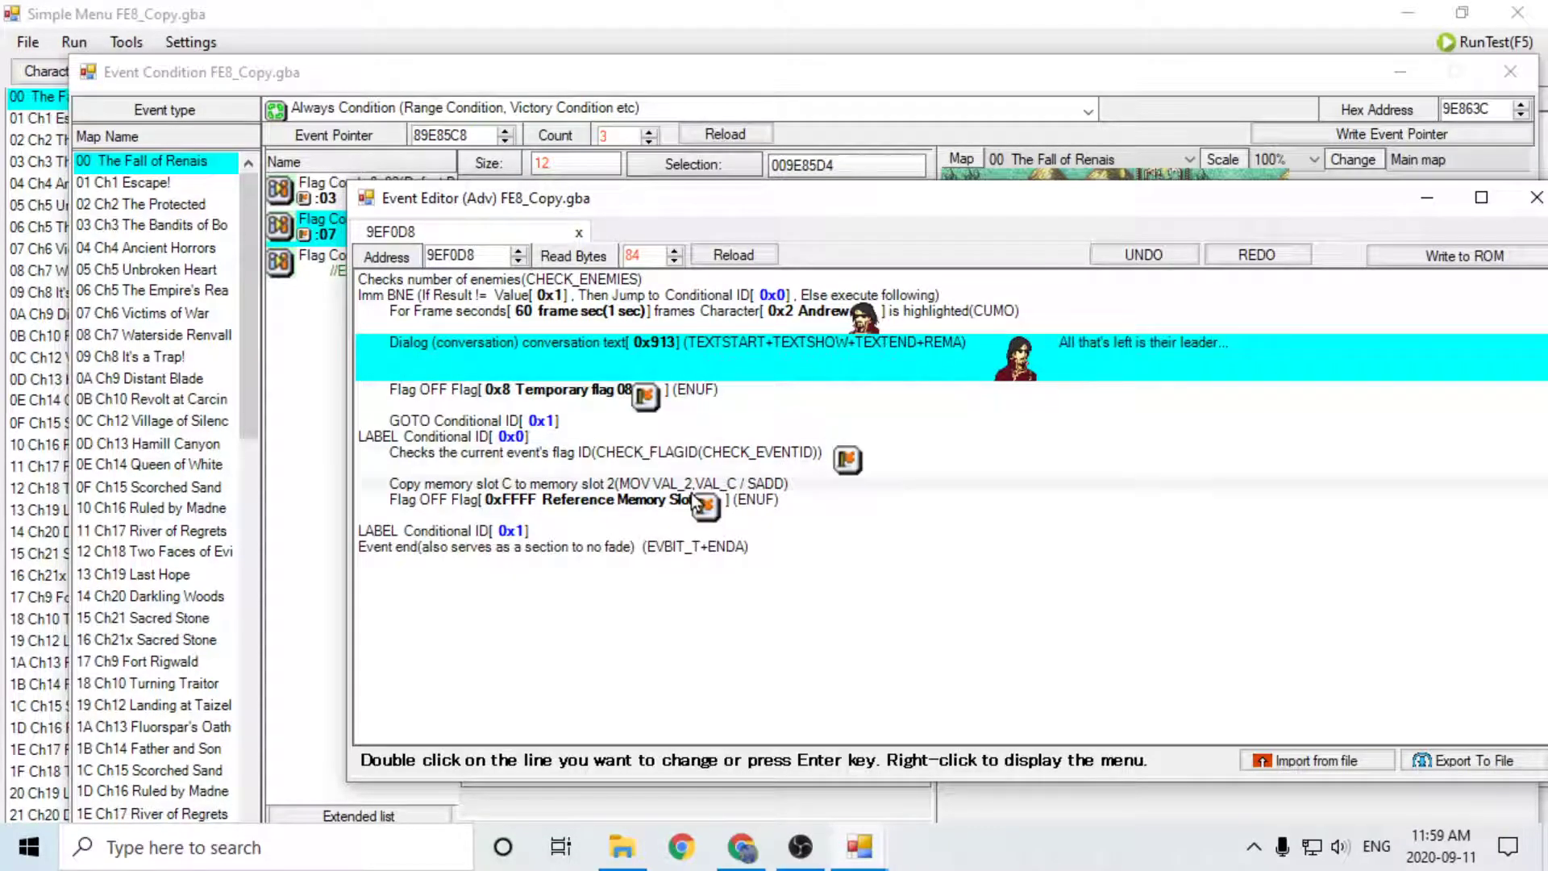
pyautogui.click(626, 508)
pyautogui.click(490, 530)
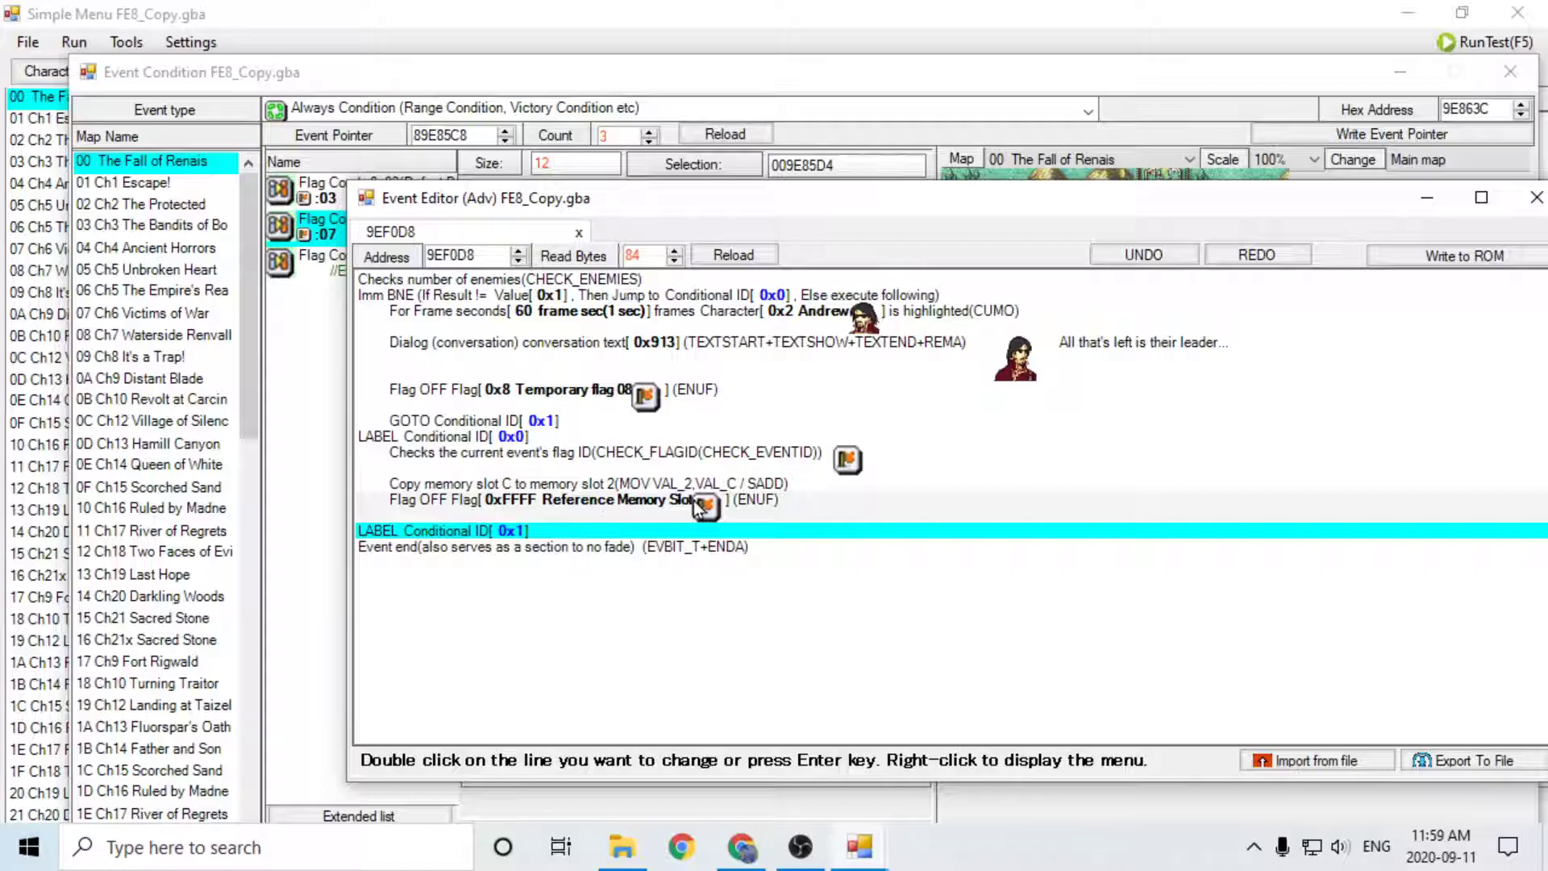
pyautogui.press('Delete')
pyautogui.press('Delete')
pyautogui.press('Delete')
pyautogui.press('Delete')
pyautogui.press('Delete')
pyautogui.press('Delete')
pyautogui.press('Delete')
pyautogui.press('Delete')
pyautogui.press('Delete')
pyautogui.press('Delete')
pyautogui.press('Delete')
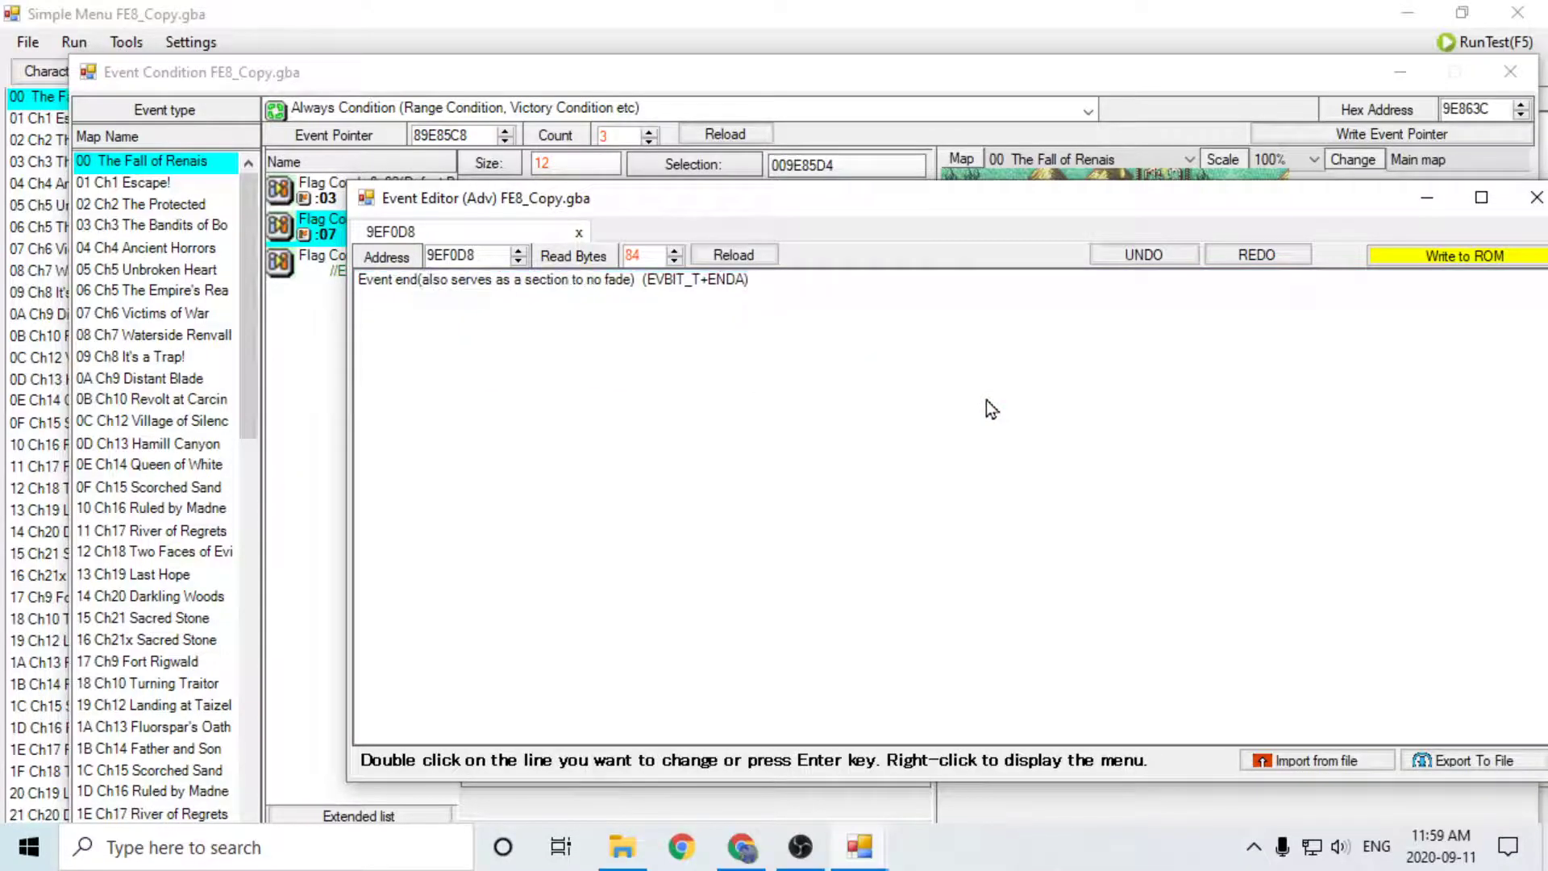
# Step: Write the stripped event 9EF0D8 to the ROM, then close it and the event conditions
pyautogui.click(1423, 259)
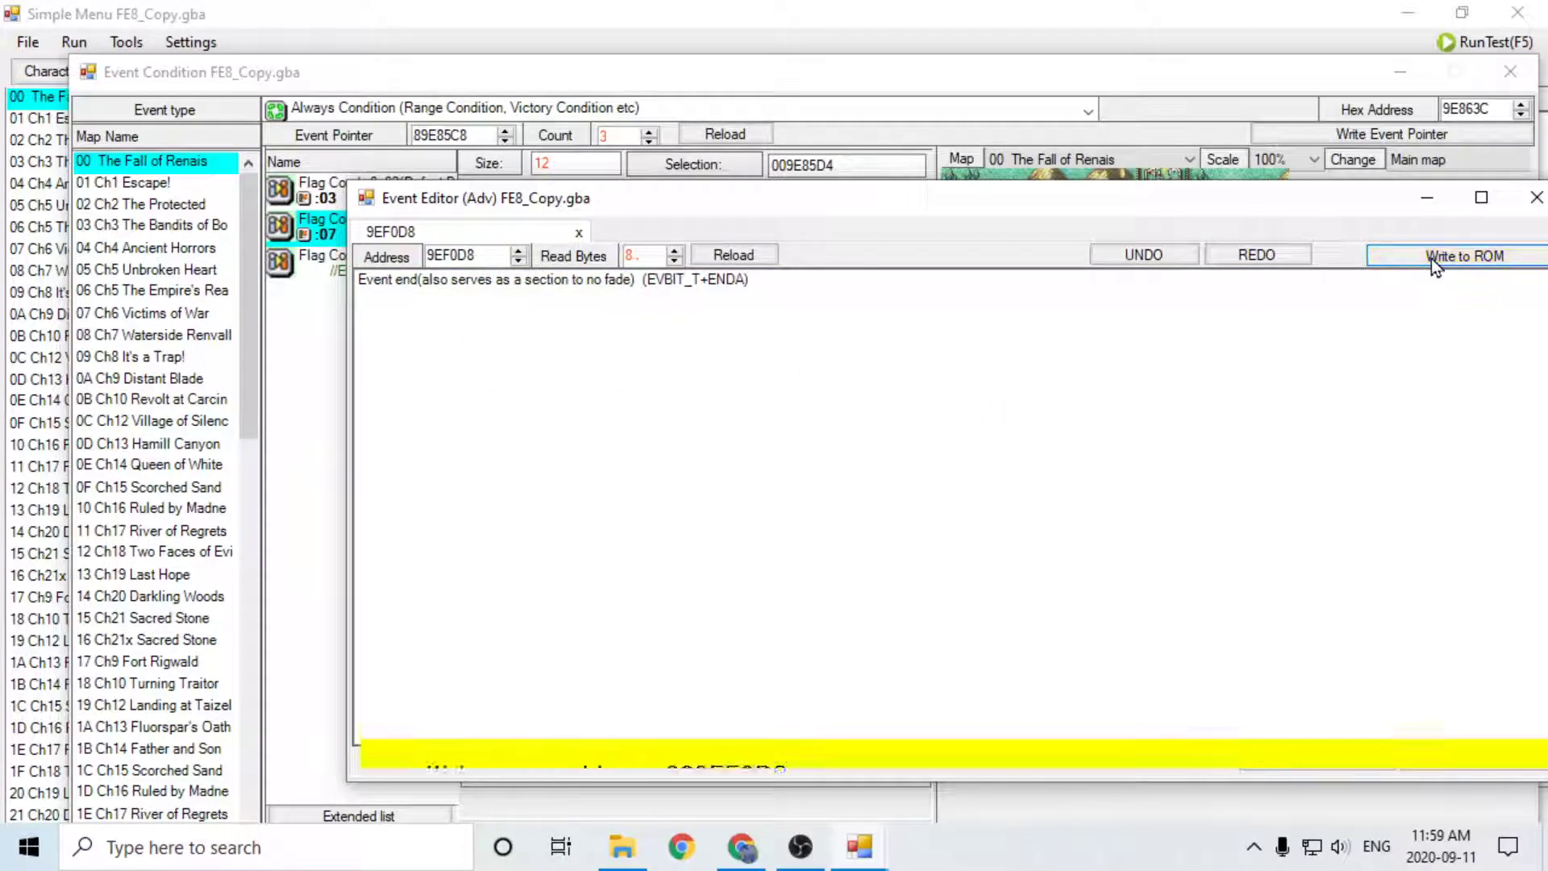
pyautogui.click(1536, 198)
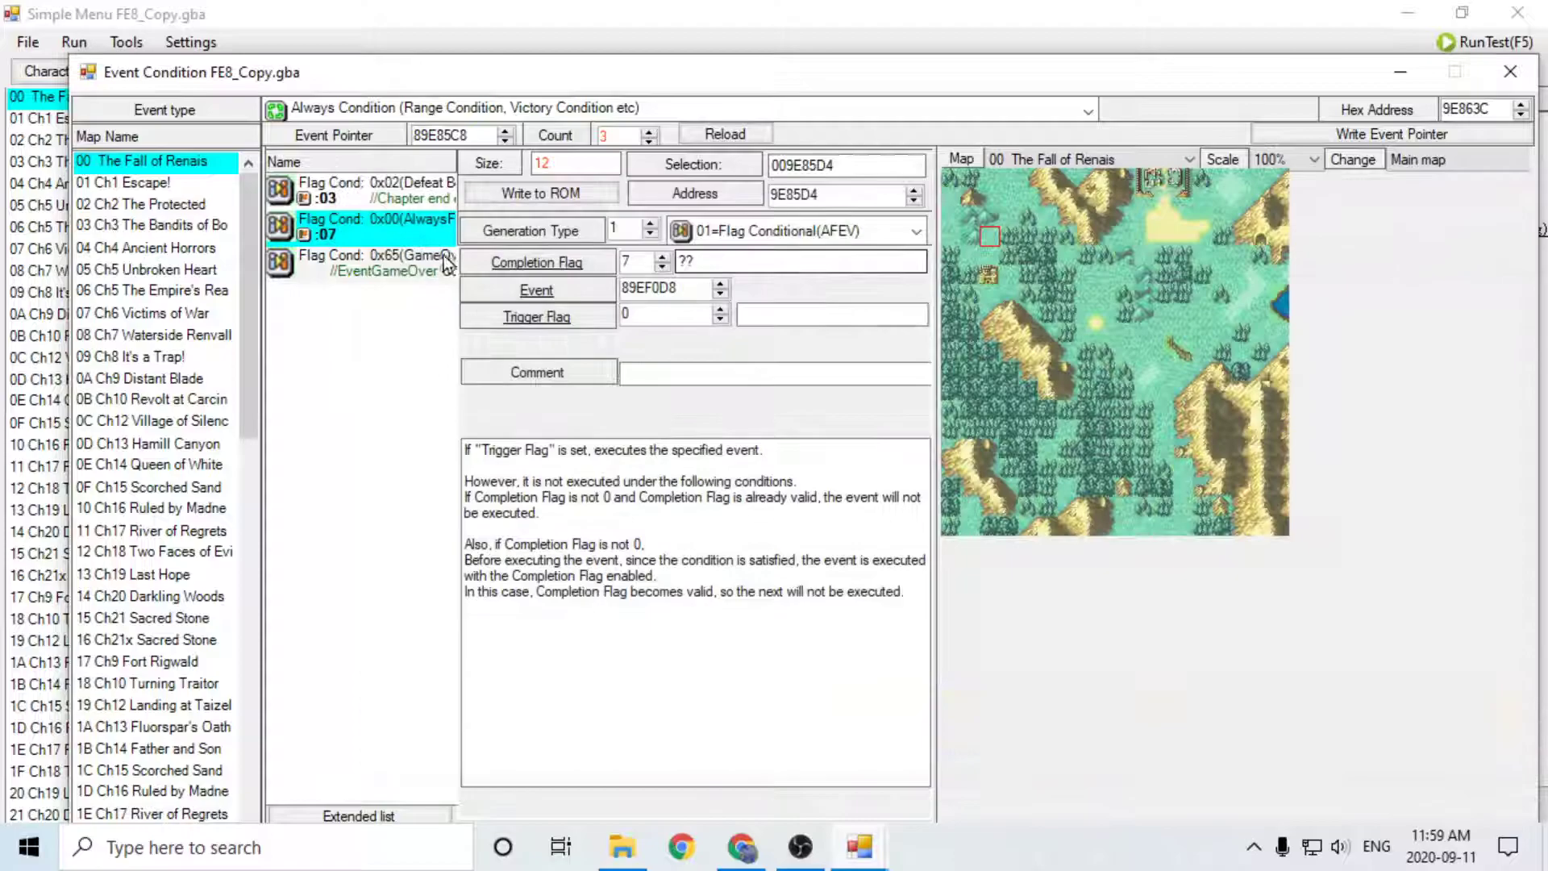
pyautogui.click(395, 274)
pyautogui.click(405, 234)
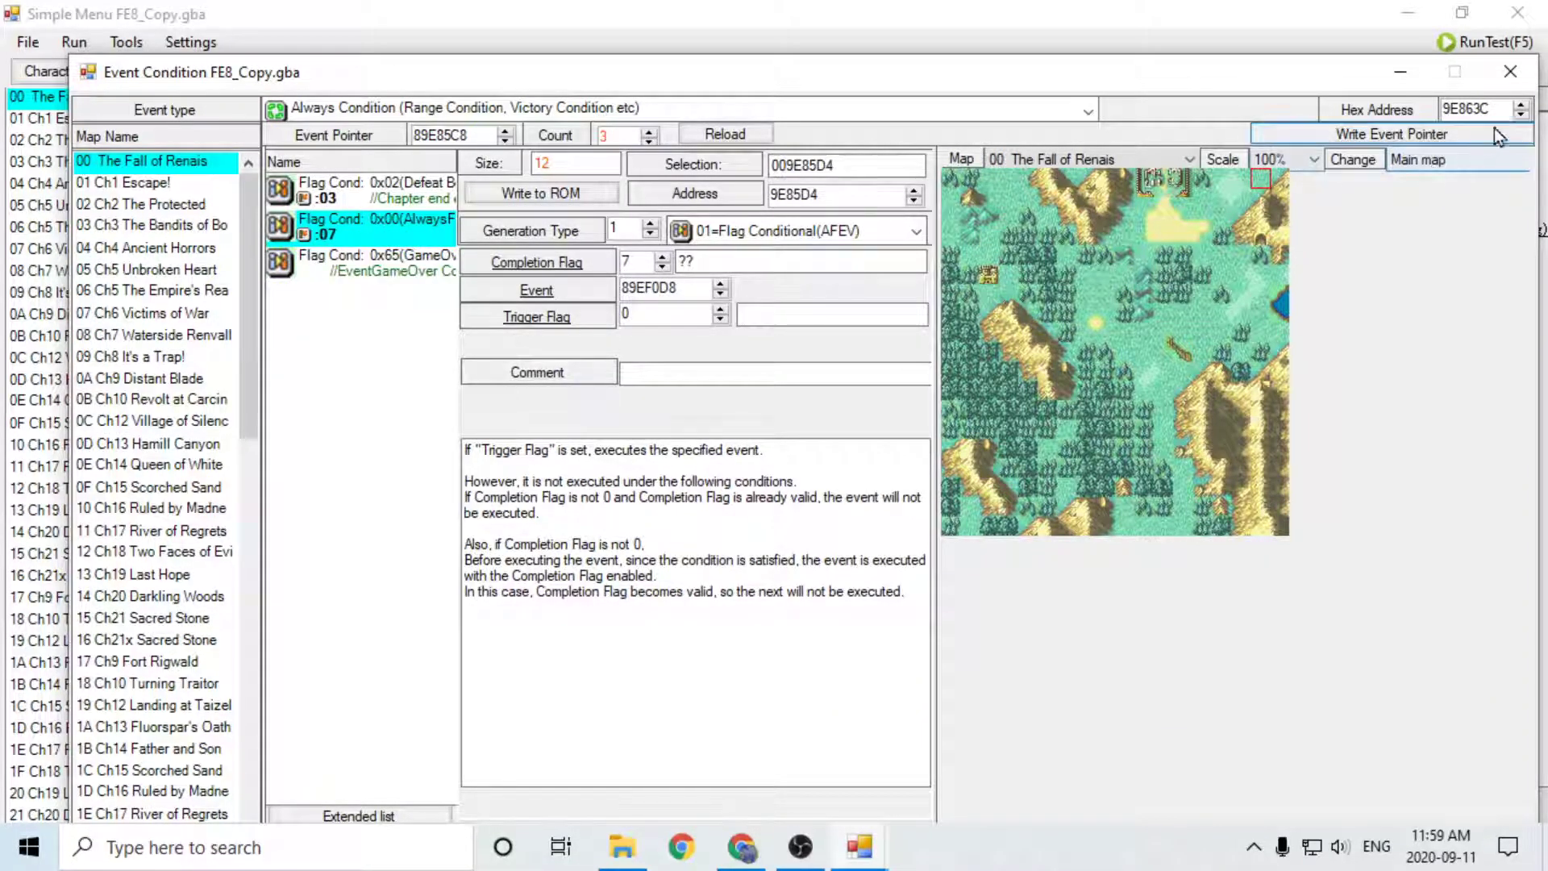
pyautogui.click(1508, 70)
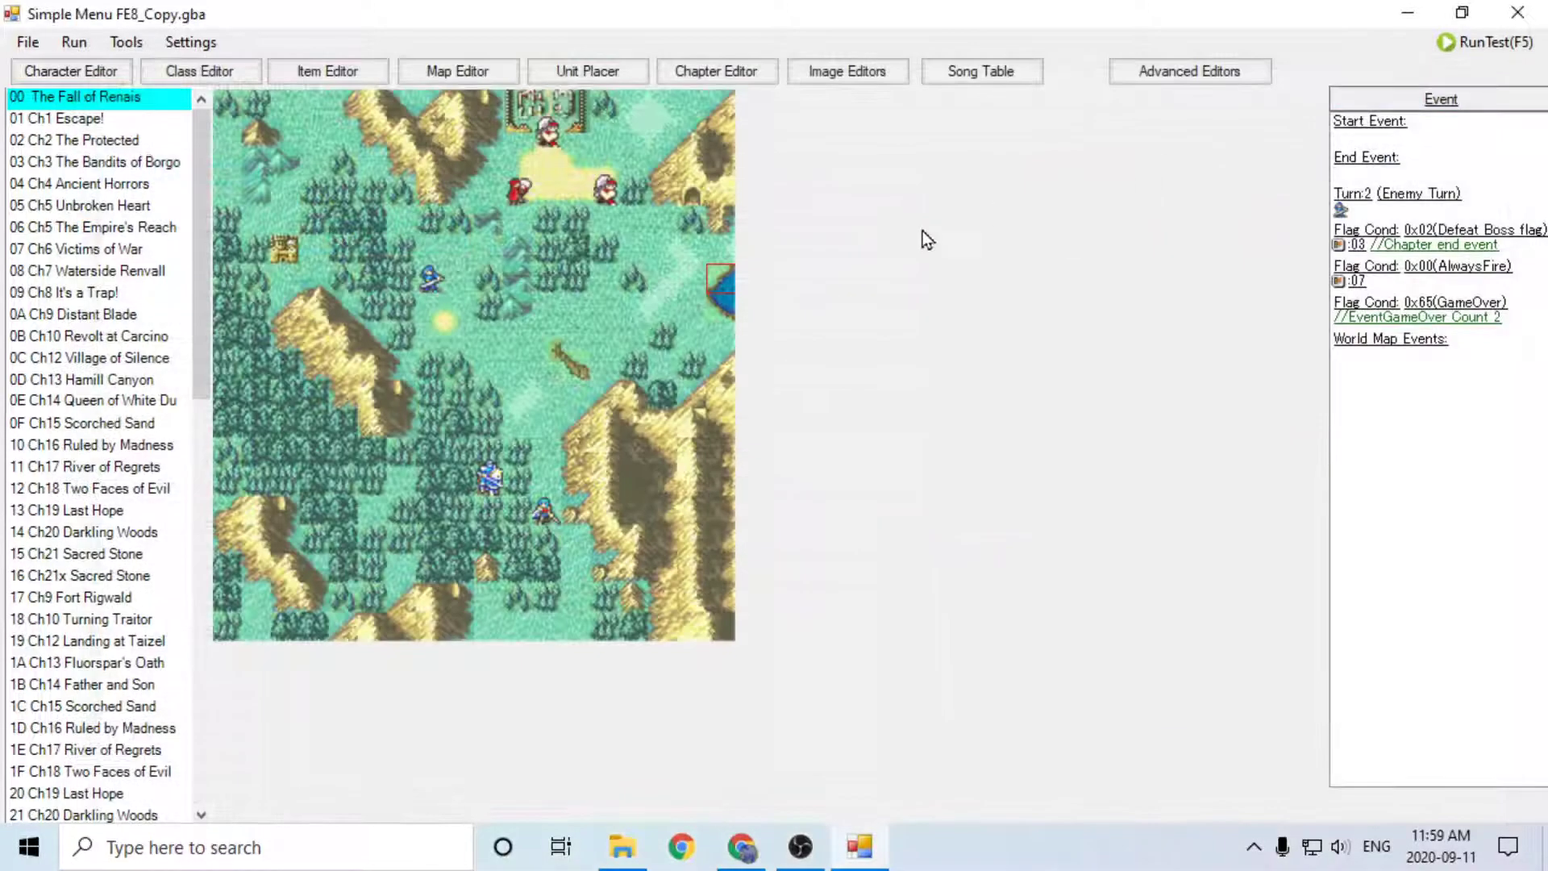
# Step: Open the chapter start event and delete all commands that come before the load units command for 0x88B3C14
pyautogui.doubleClick(1421, 137)
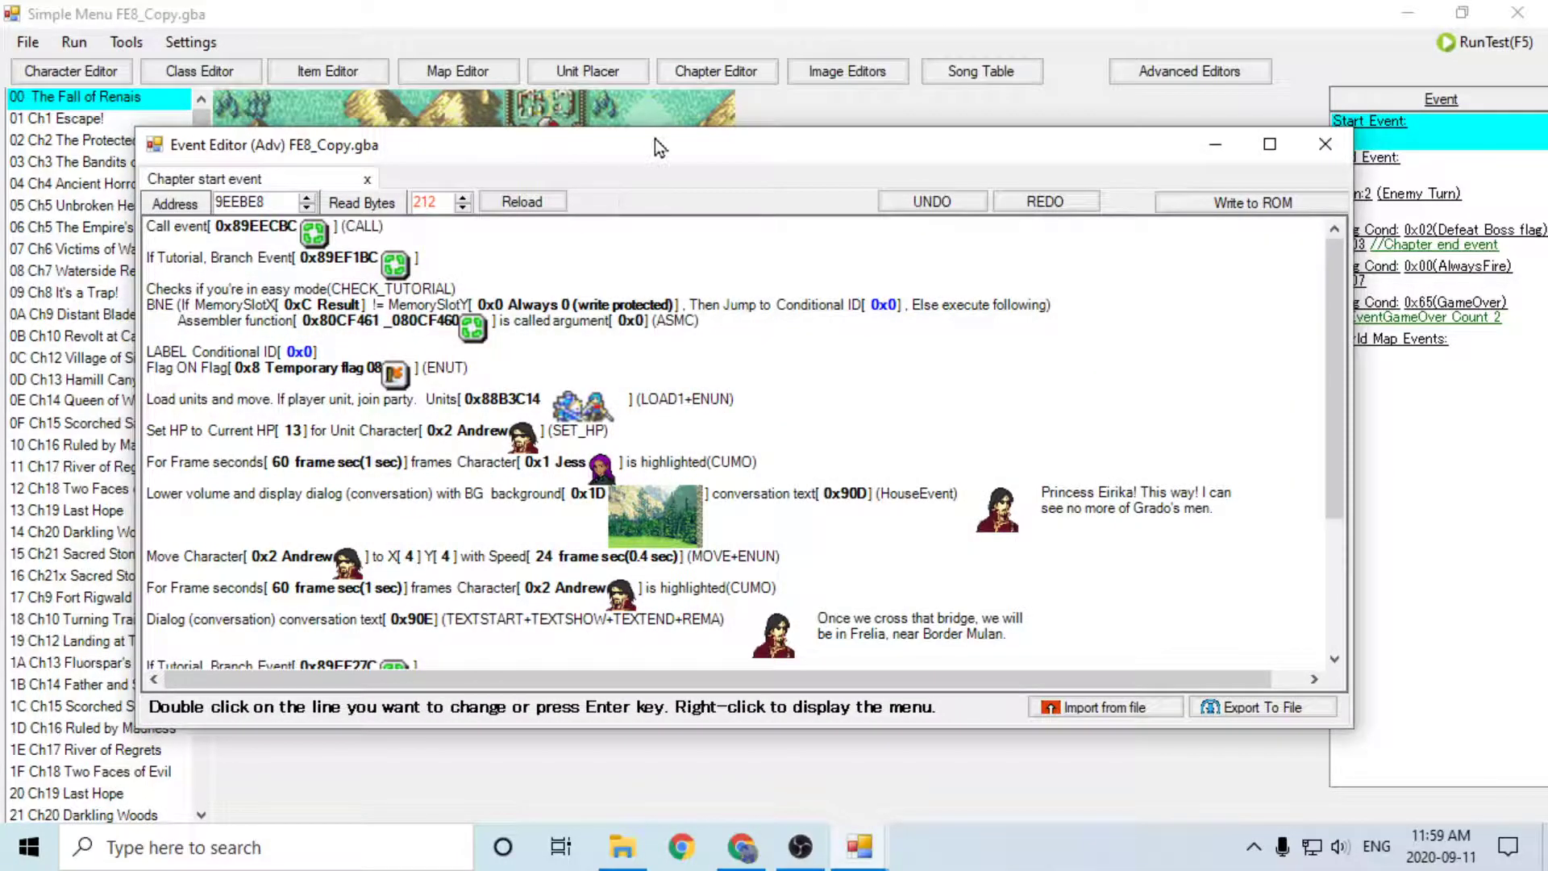
pyautogui.moveTo(654, 145); pyautogui.dragTo(754, 181)
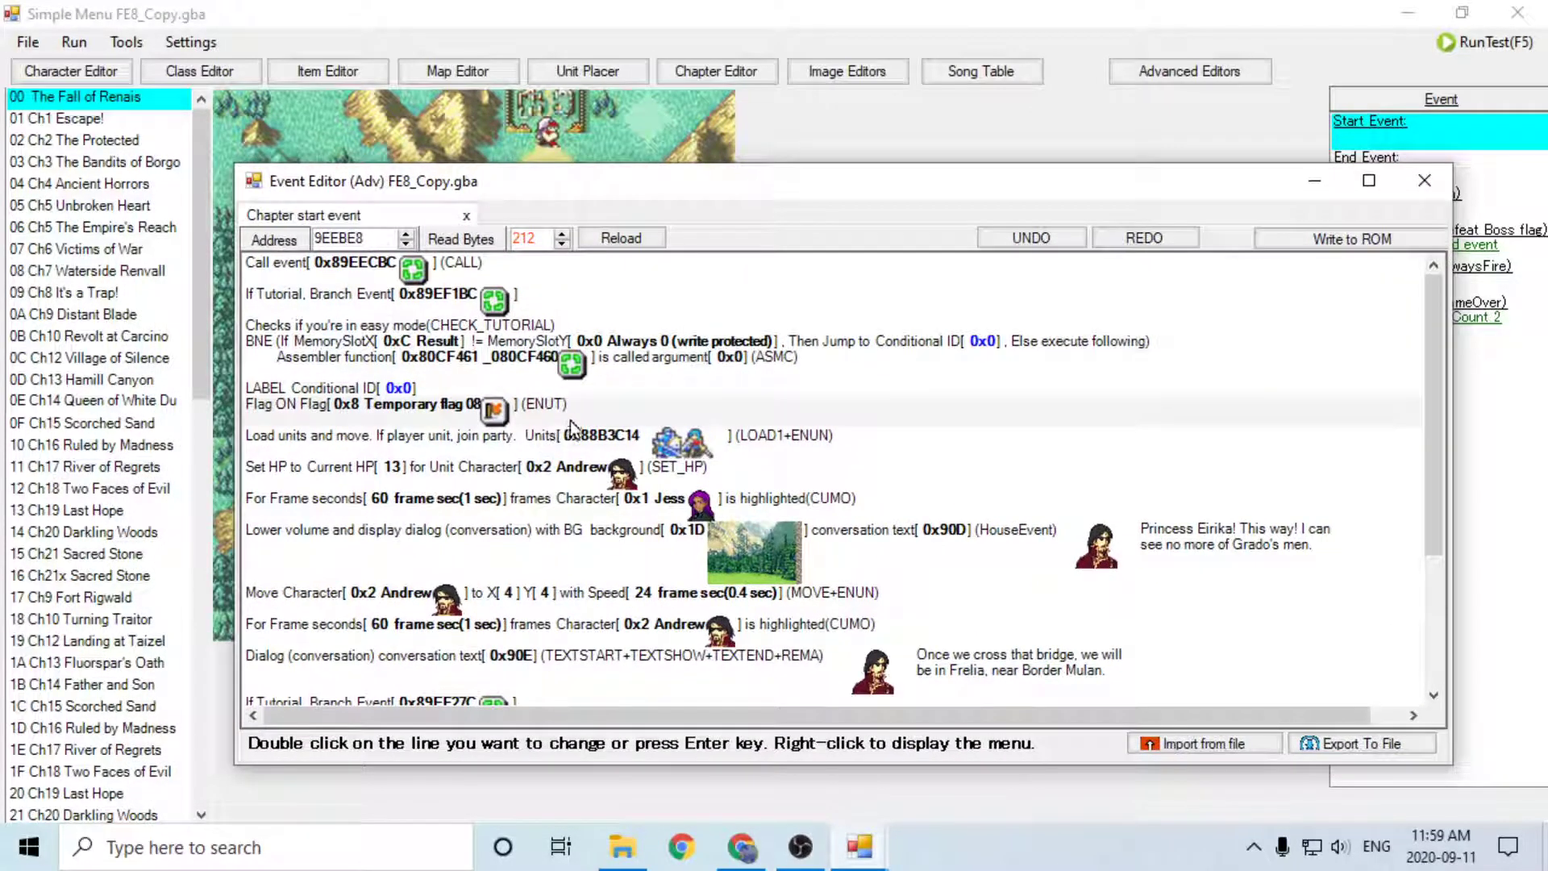
pyautogui.click(566, 417)
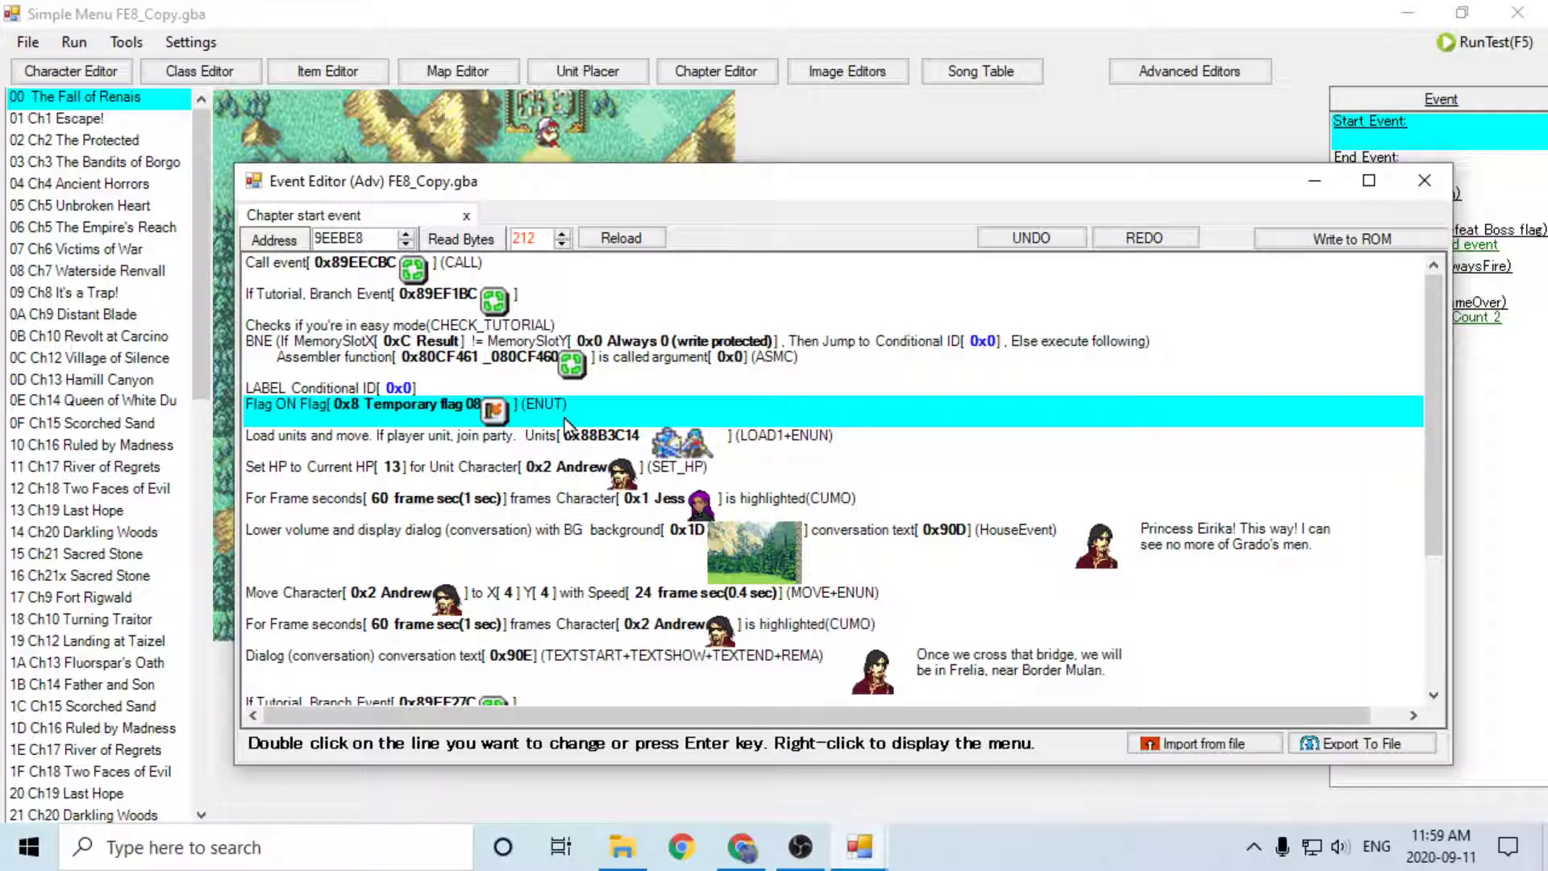
pyautogui.press('Delete')
pyautogui.scroll(-2, 612, 363)
pyautogui.click(732, 270)
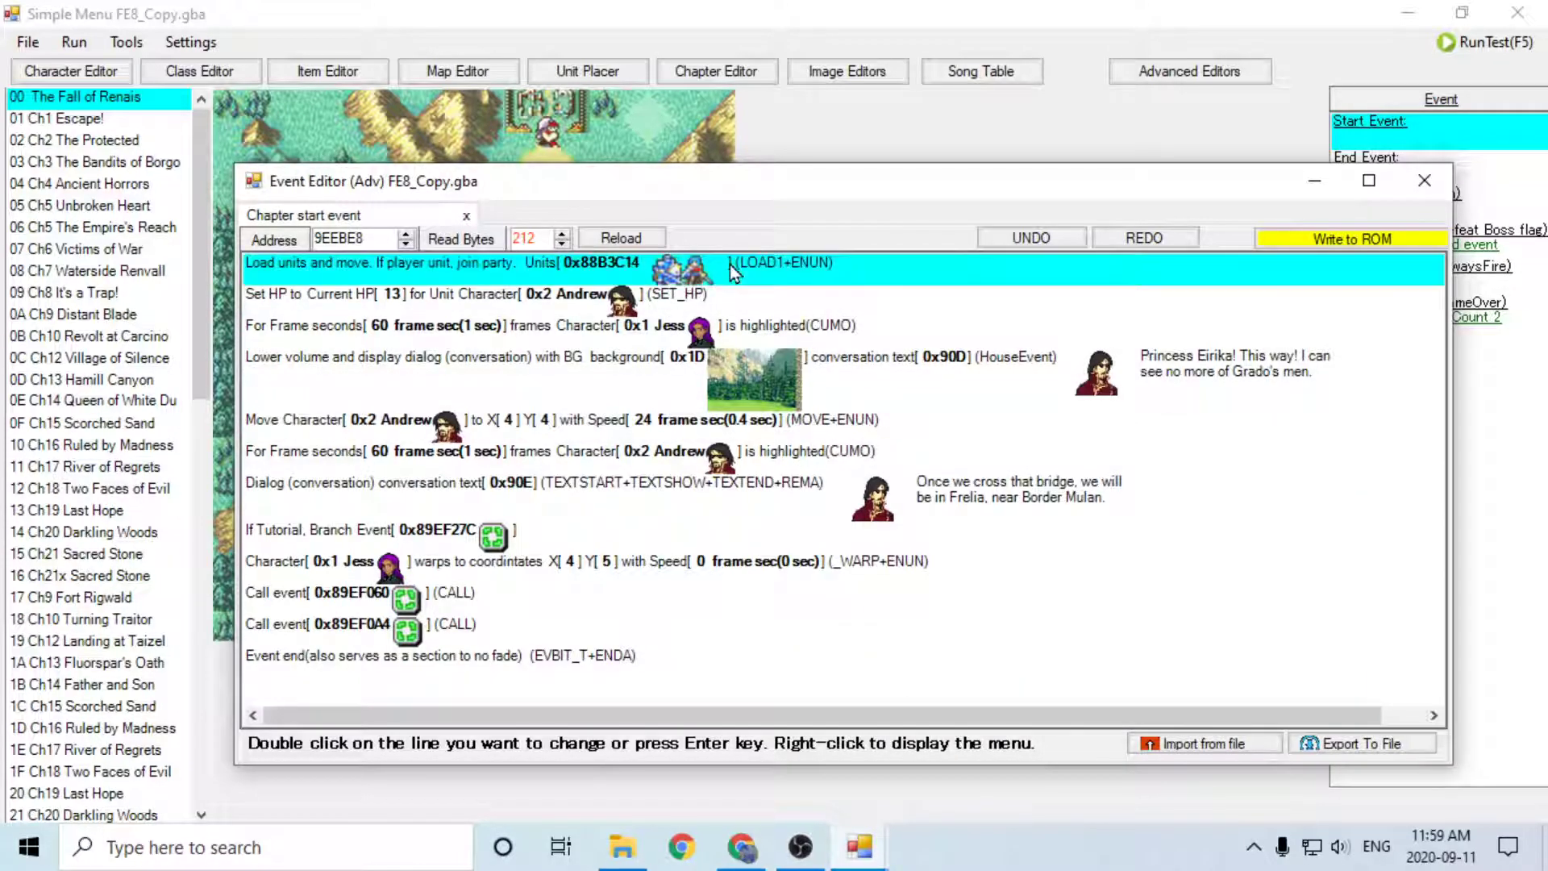
pyautogui.doubleClick(805, 269)
pyautogui.press('Escape')
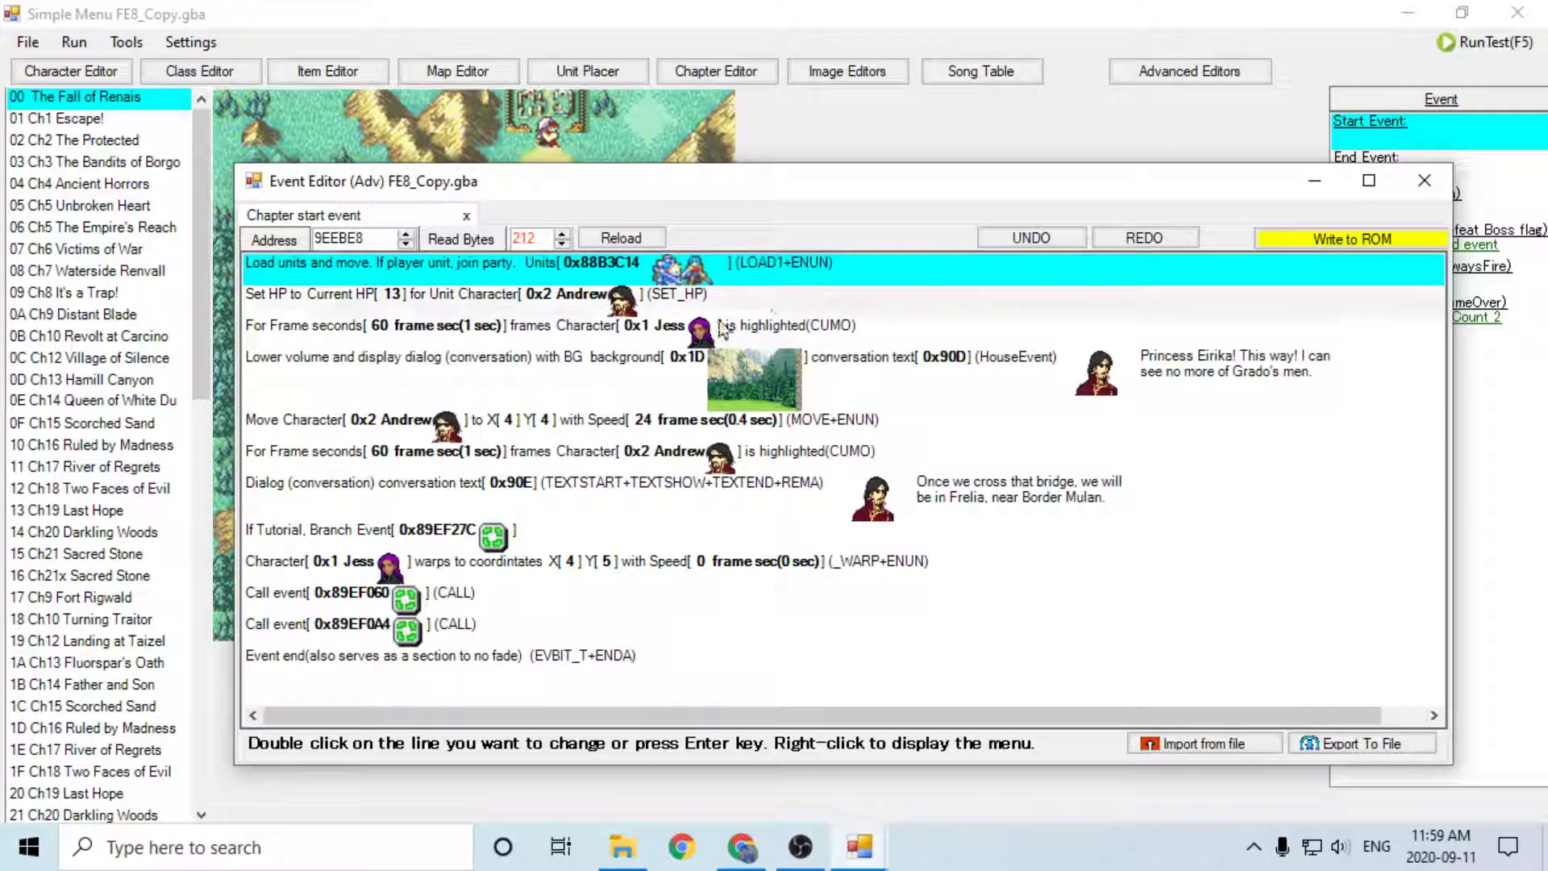
# Step: Delete the set HP, highlight, move and dialog commands between the load units command and the tutorial branch
pyautogui.click(694, 300)
pyautogui.press('Delete')
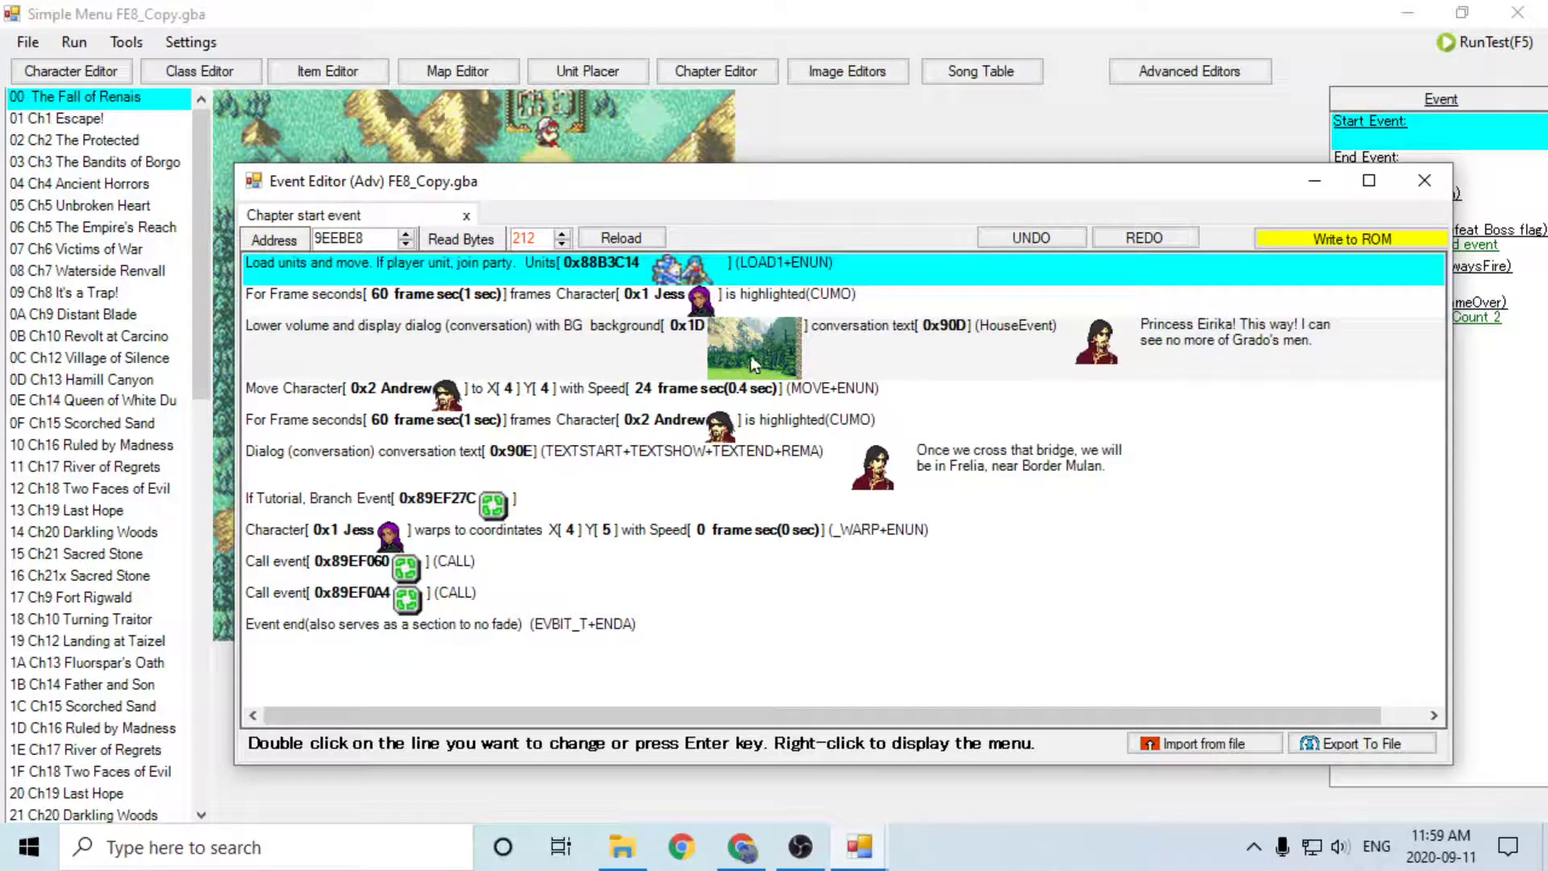
pyautogui.click(717, 367)
pyautogui.click(705, 415)
pyautogui.click(732, 357)
pyautogui.click(753, 299)
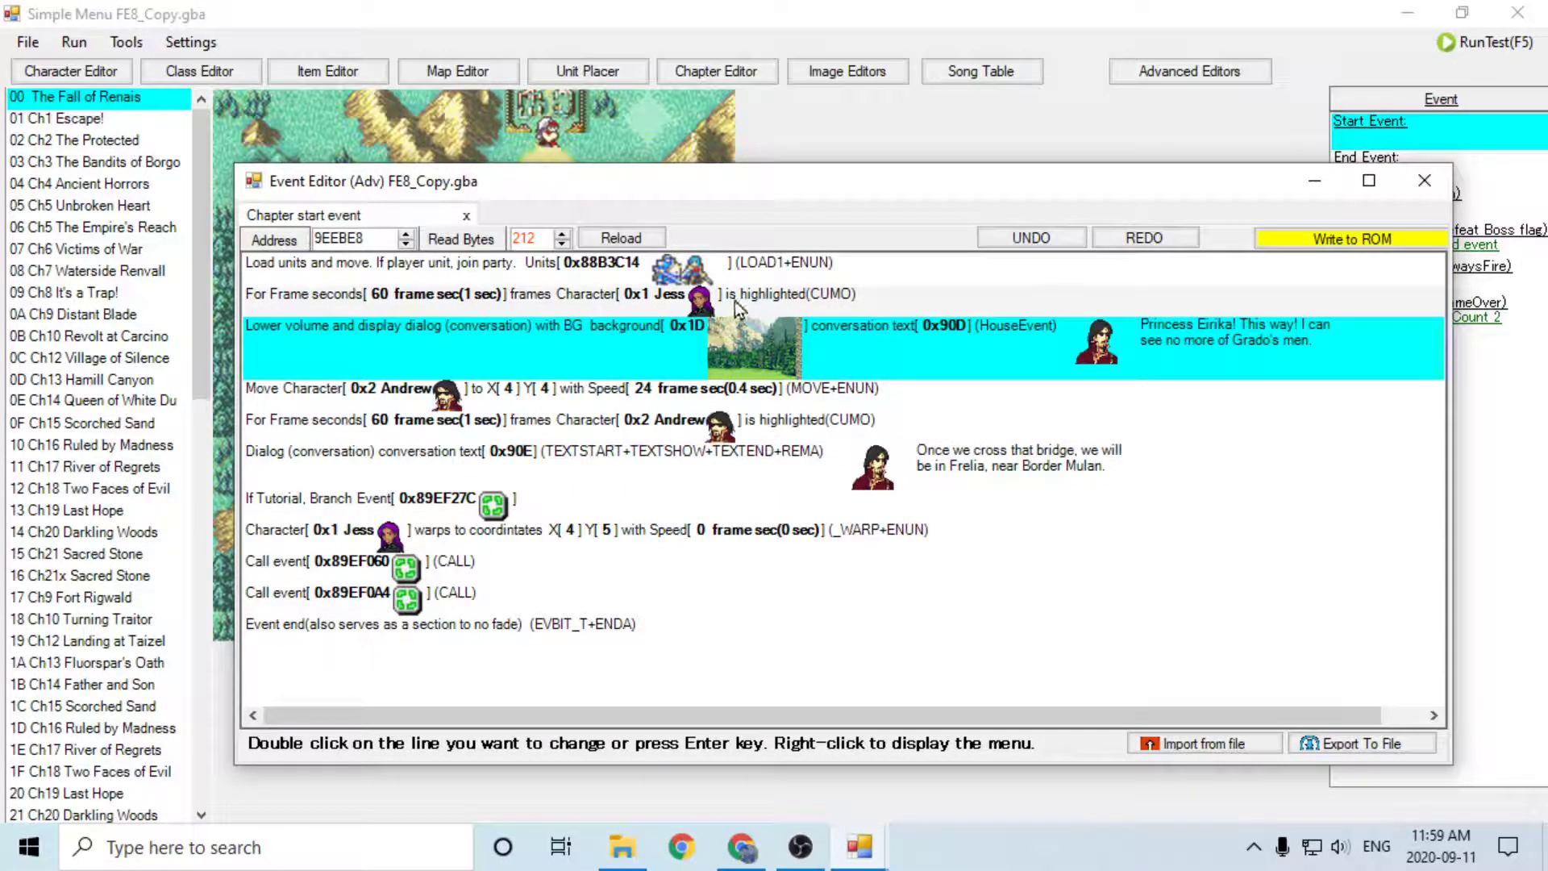
pyautogui.click(748, 370)
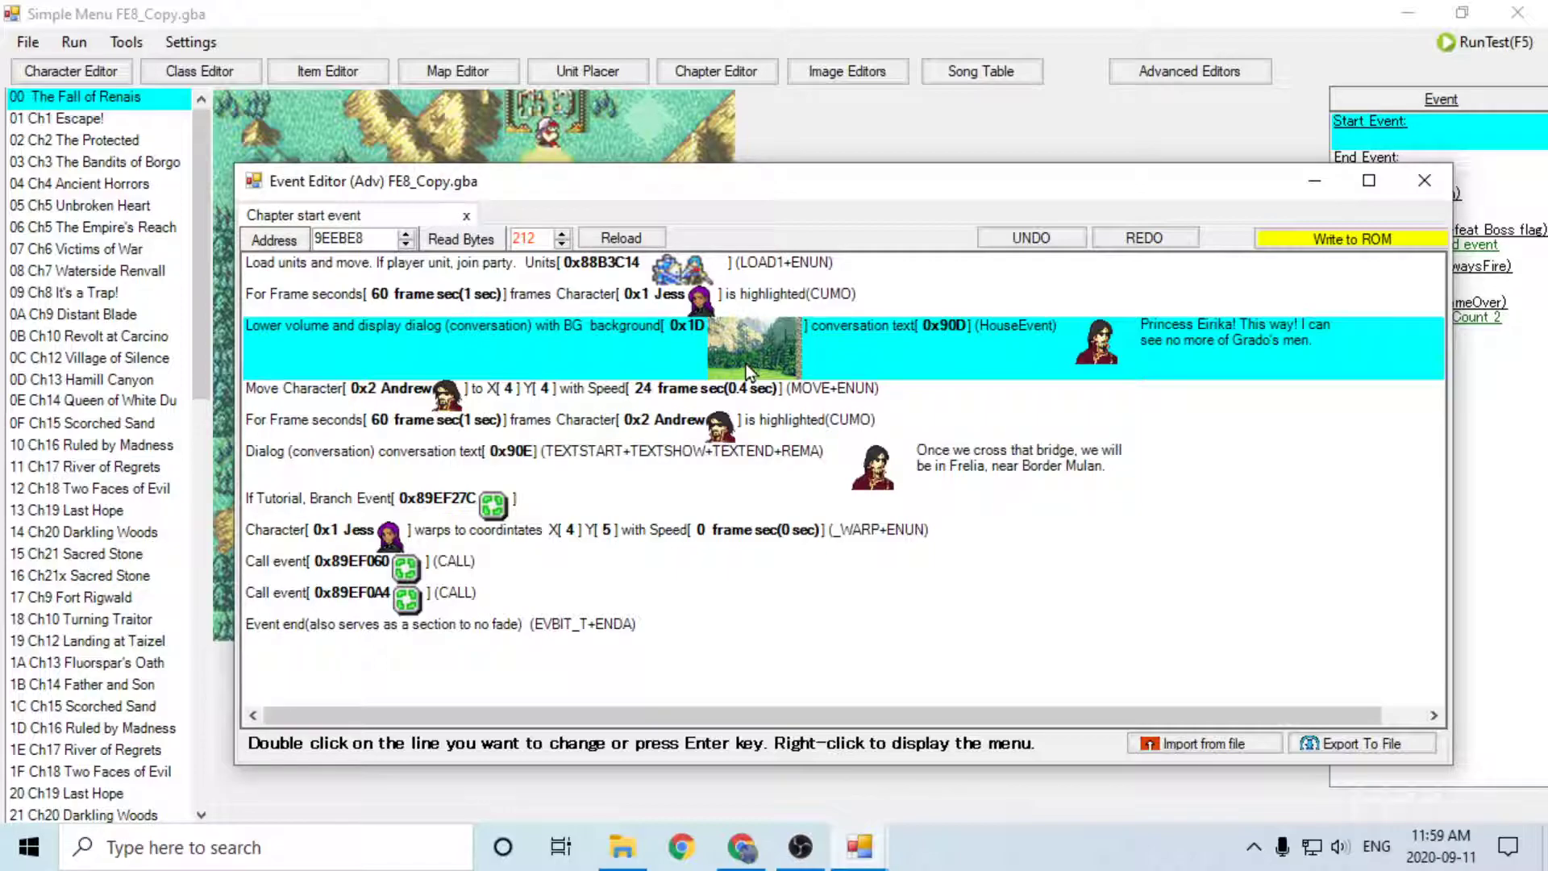
pyautogui.press('Delete')
pyautogui.click(690, 359)
pyautogui.press('Delete')
pyautogui.press('Delete')
pyautogui.press('Delete')
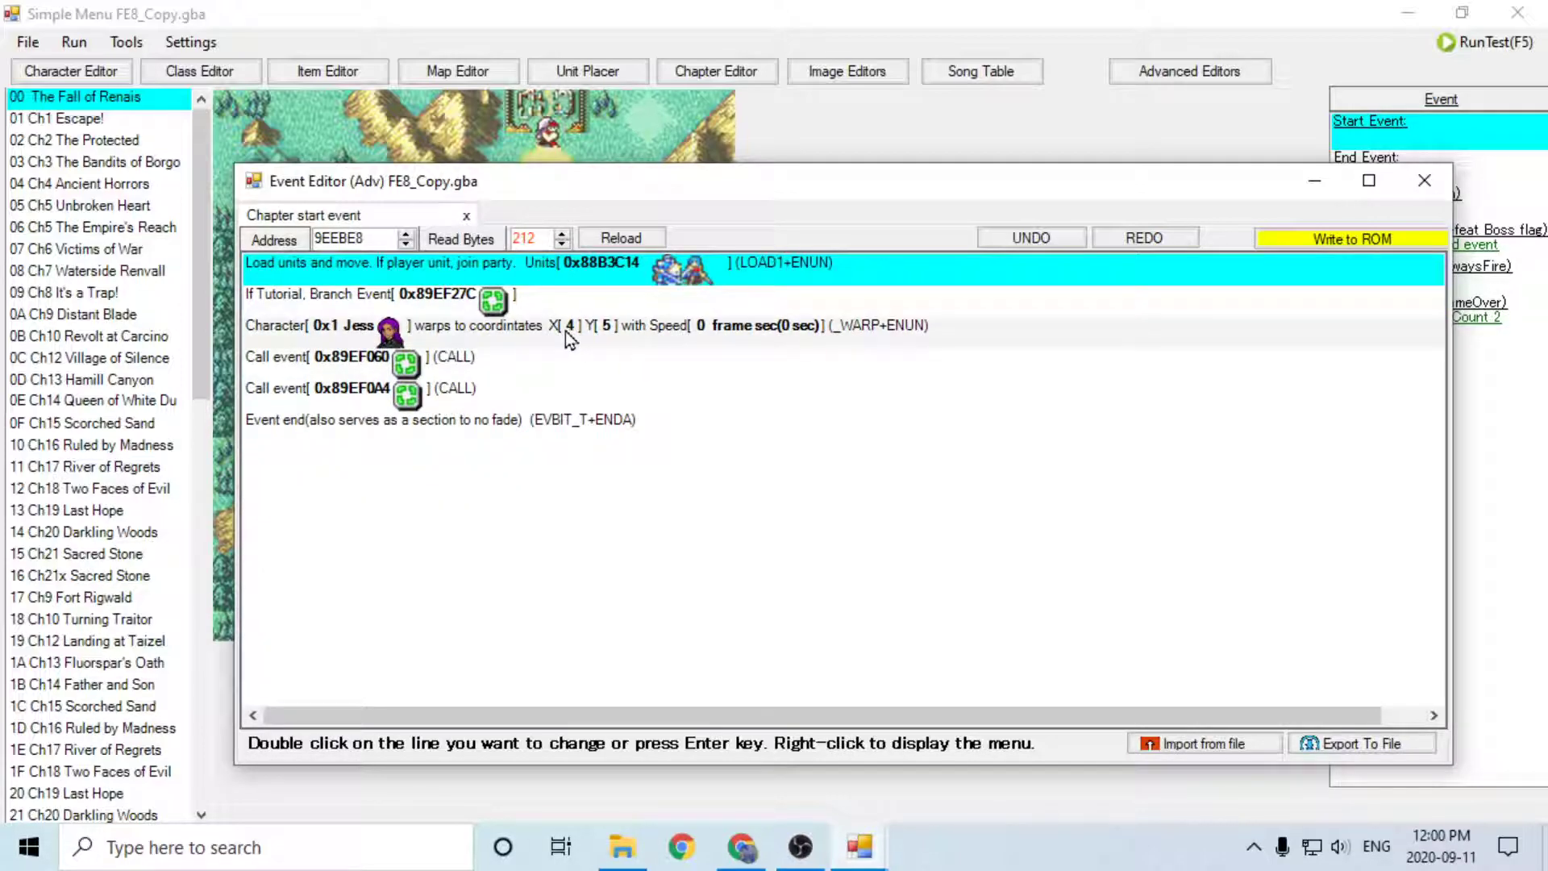
# Step: Copy the enemy load units command 0x88B3C50 from called event 9EF0A4 into the chapter start event, before the event end
pyautogui.doubleClick(566, 391)
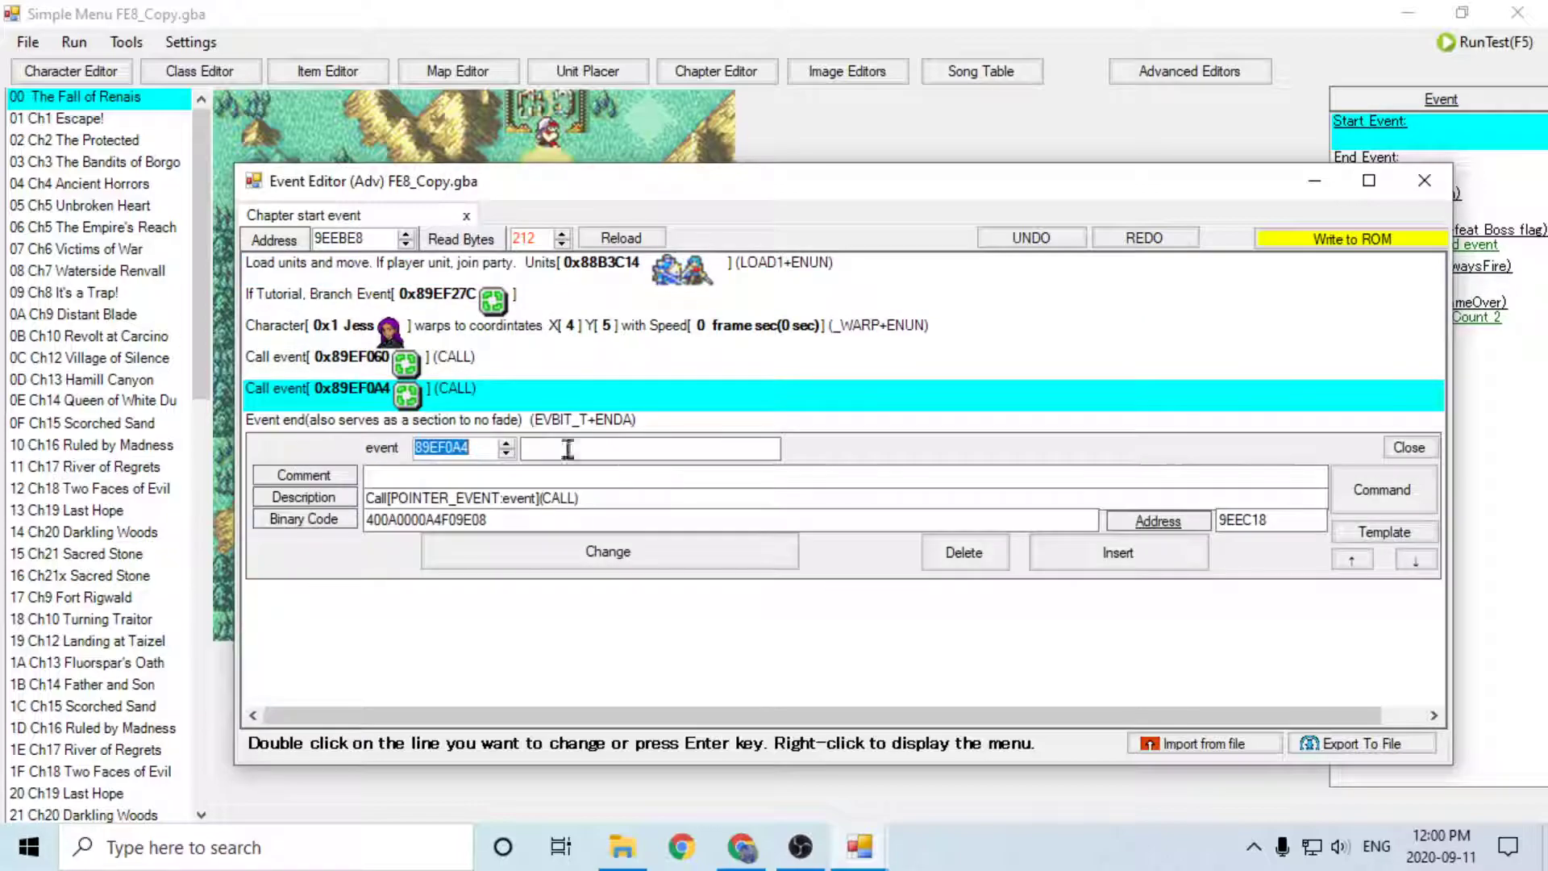
pyautogui.click(568, 449)
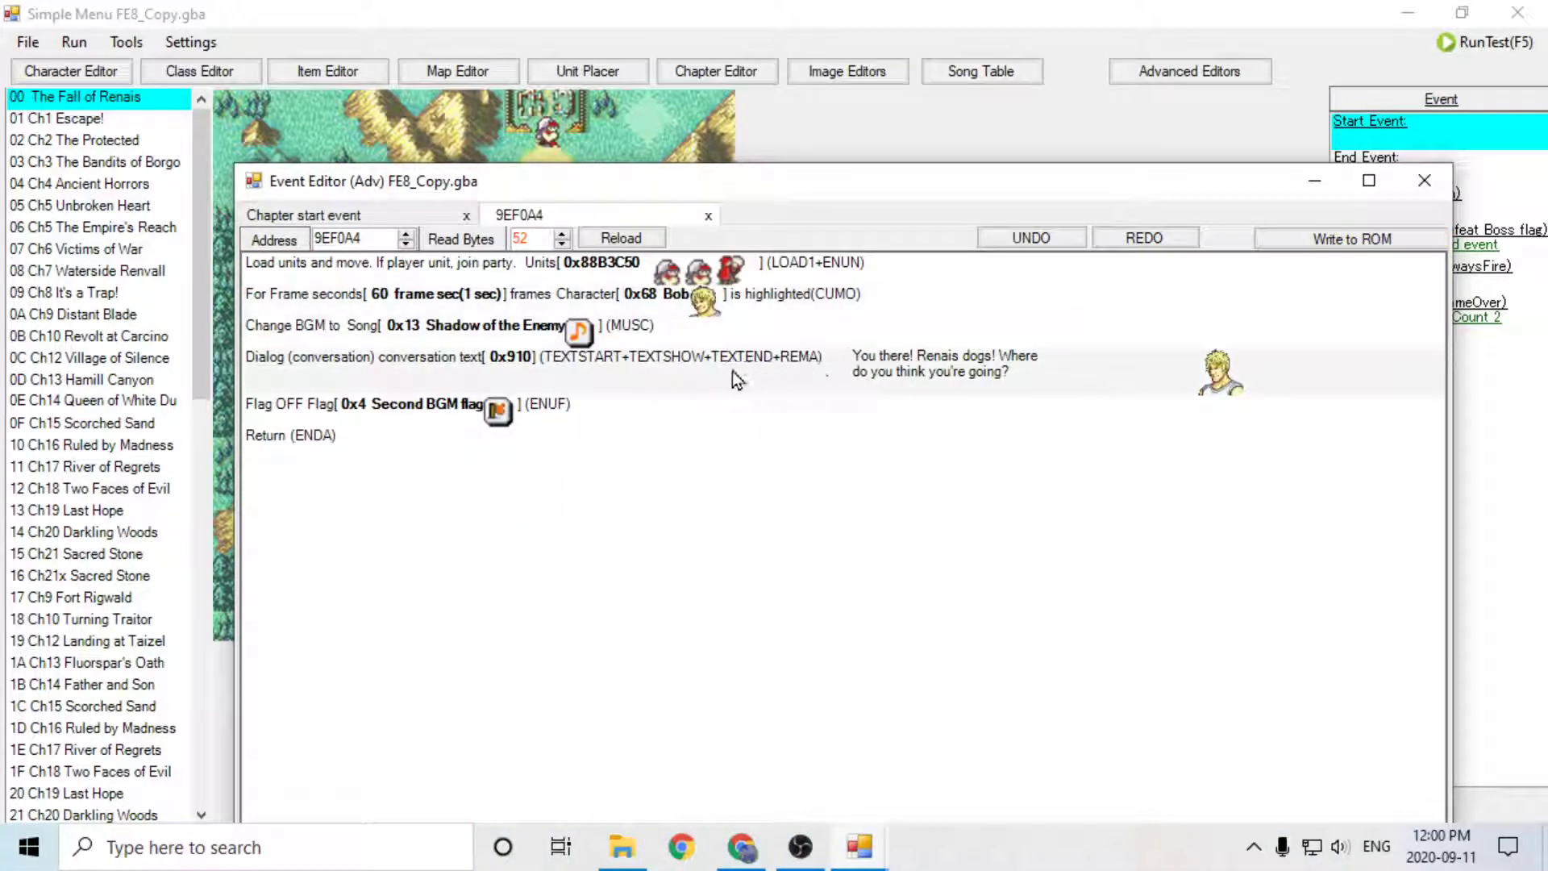
pyautogui.click(680, 271)
pyautogui.click(445, 218)
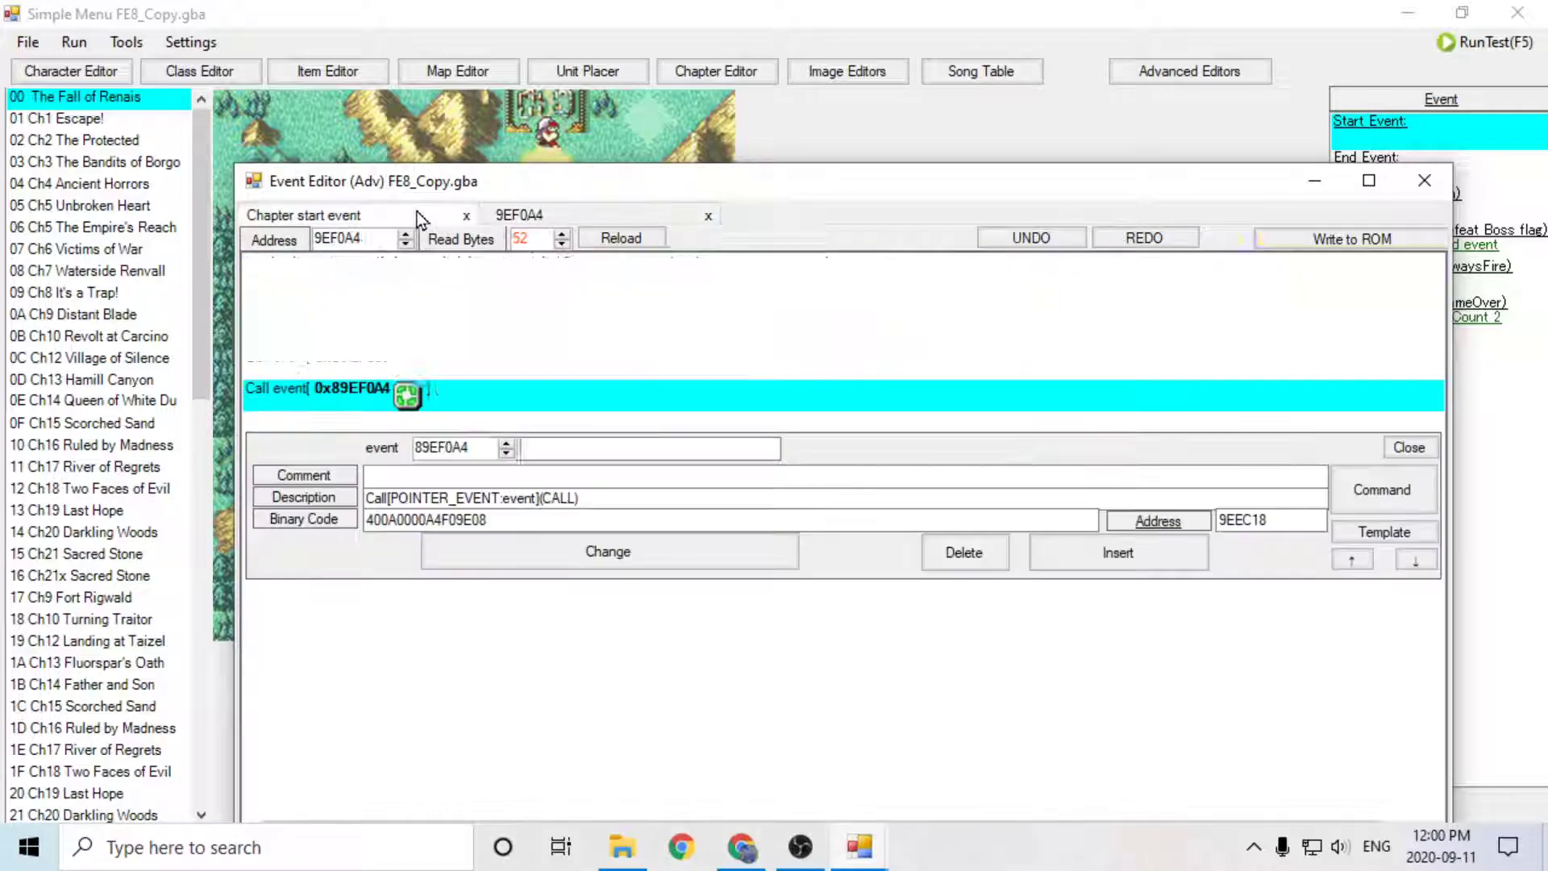
pyautogui.click(484, 407)
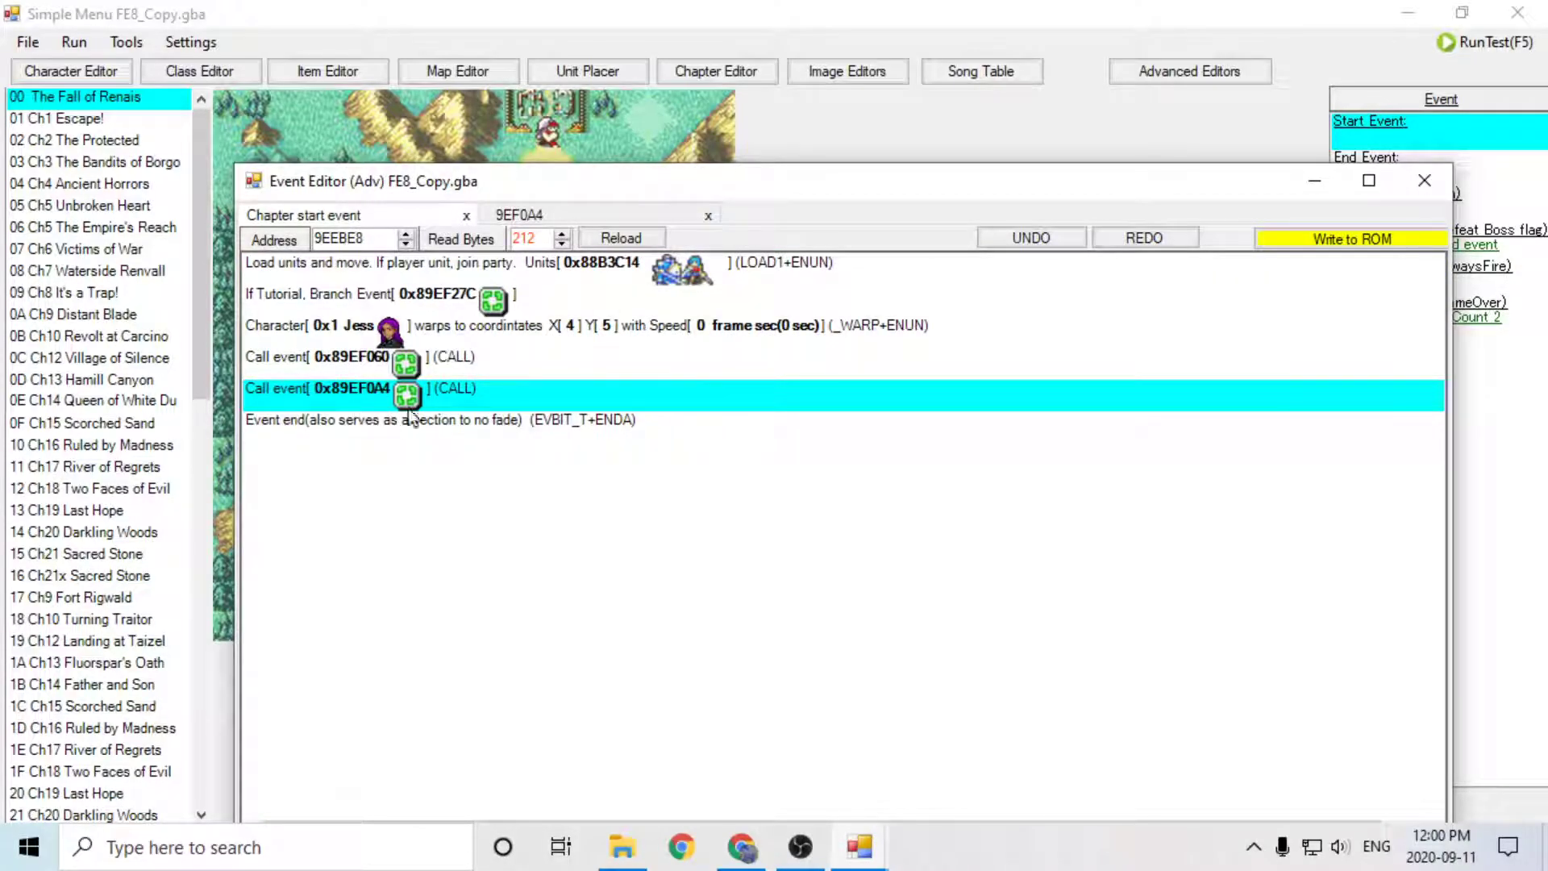
pyautogui.click(492, 418)
pyautogui.hotkey('ctrl', 'v')
pyautogui.click(501, 421)
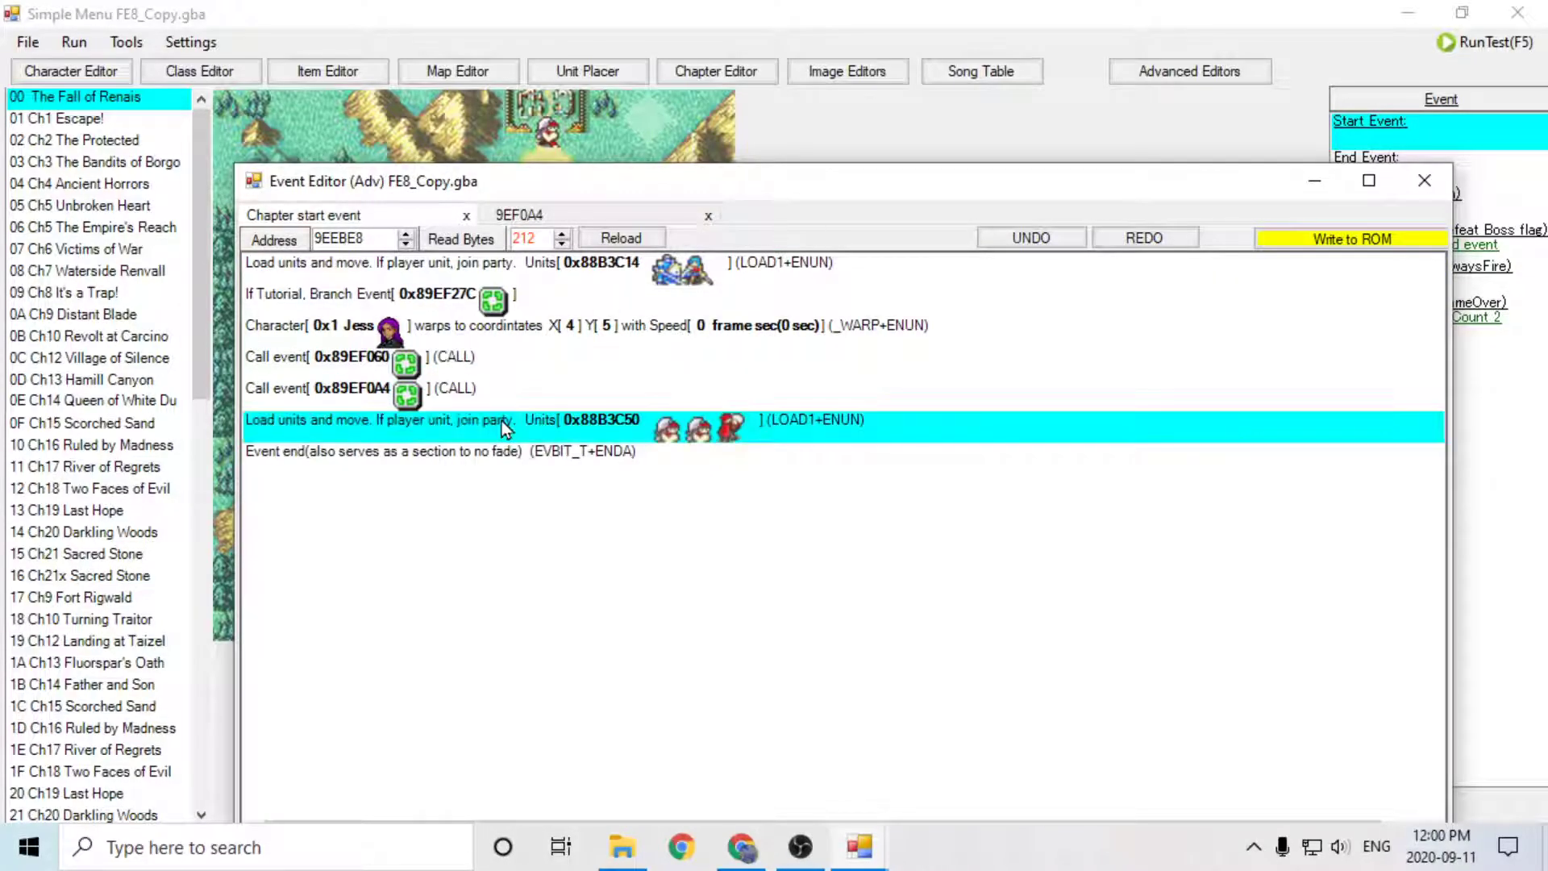
pyautogui.click(650, 218)
pyautogui.click(708, 216)
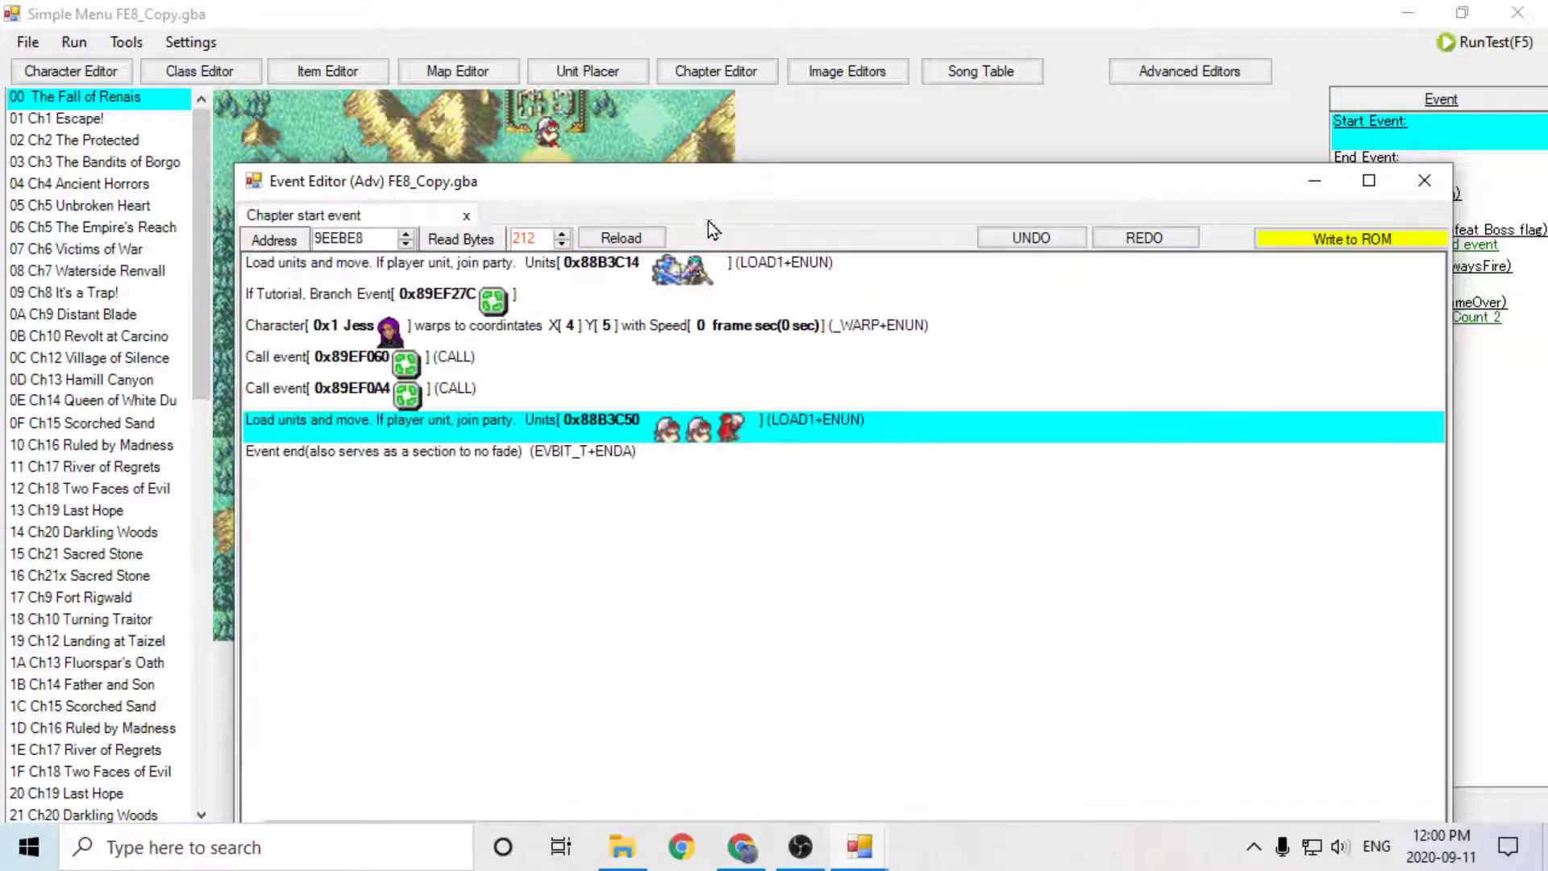
# Step: Delete the tutorial branch, the warp command and both call event commands from the chapter start event
pyautogui.click(511, 387)
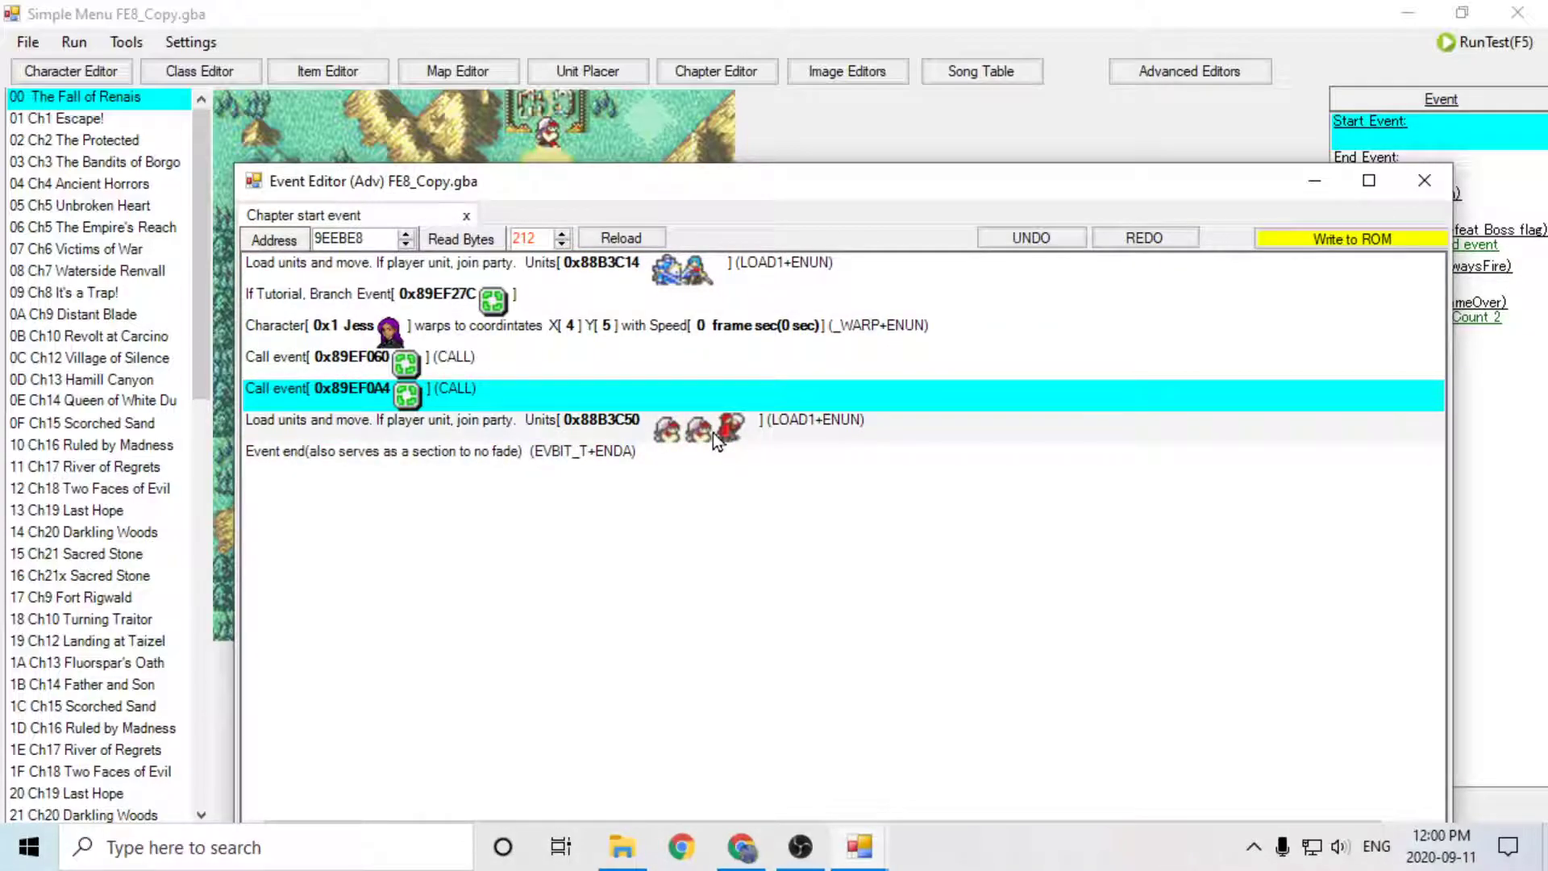
pyautogui.press('Delete')
pyautogui.press('Delete')
pyautogui.press('Delete')
pyautogui.press('Delete')
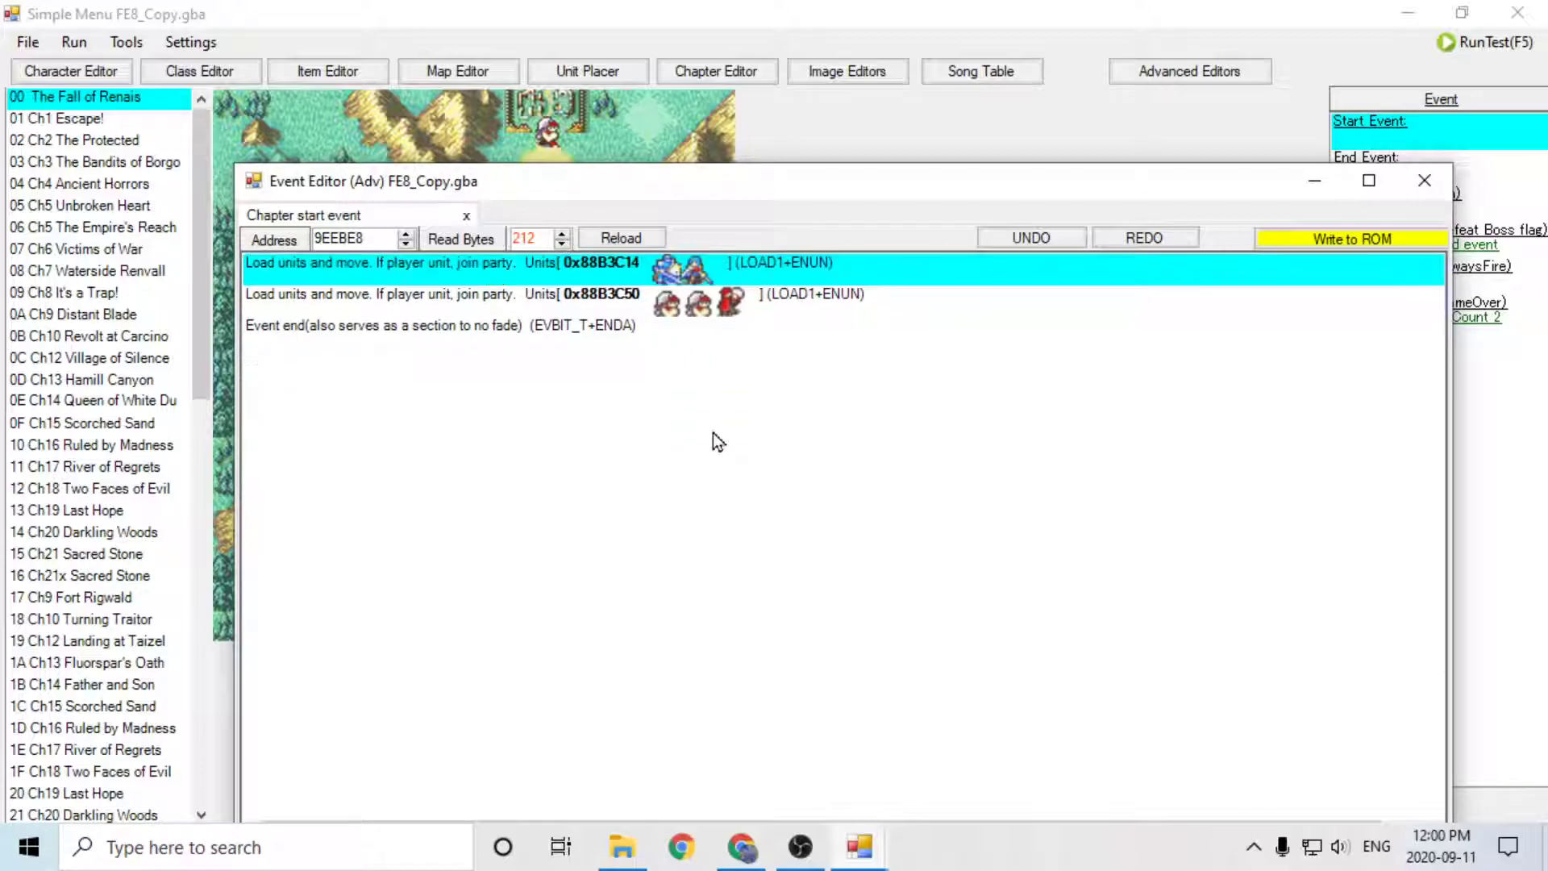
# Step: Write the chapter start event to the ROM and close the event editor
pyautogui.click(745, 308)
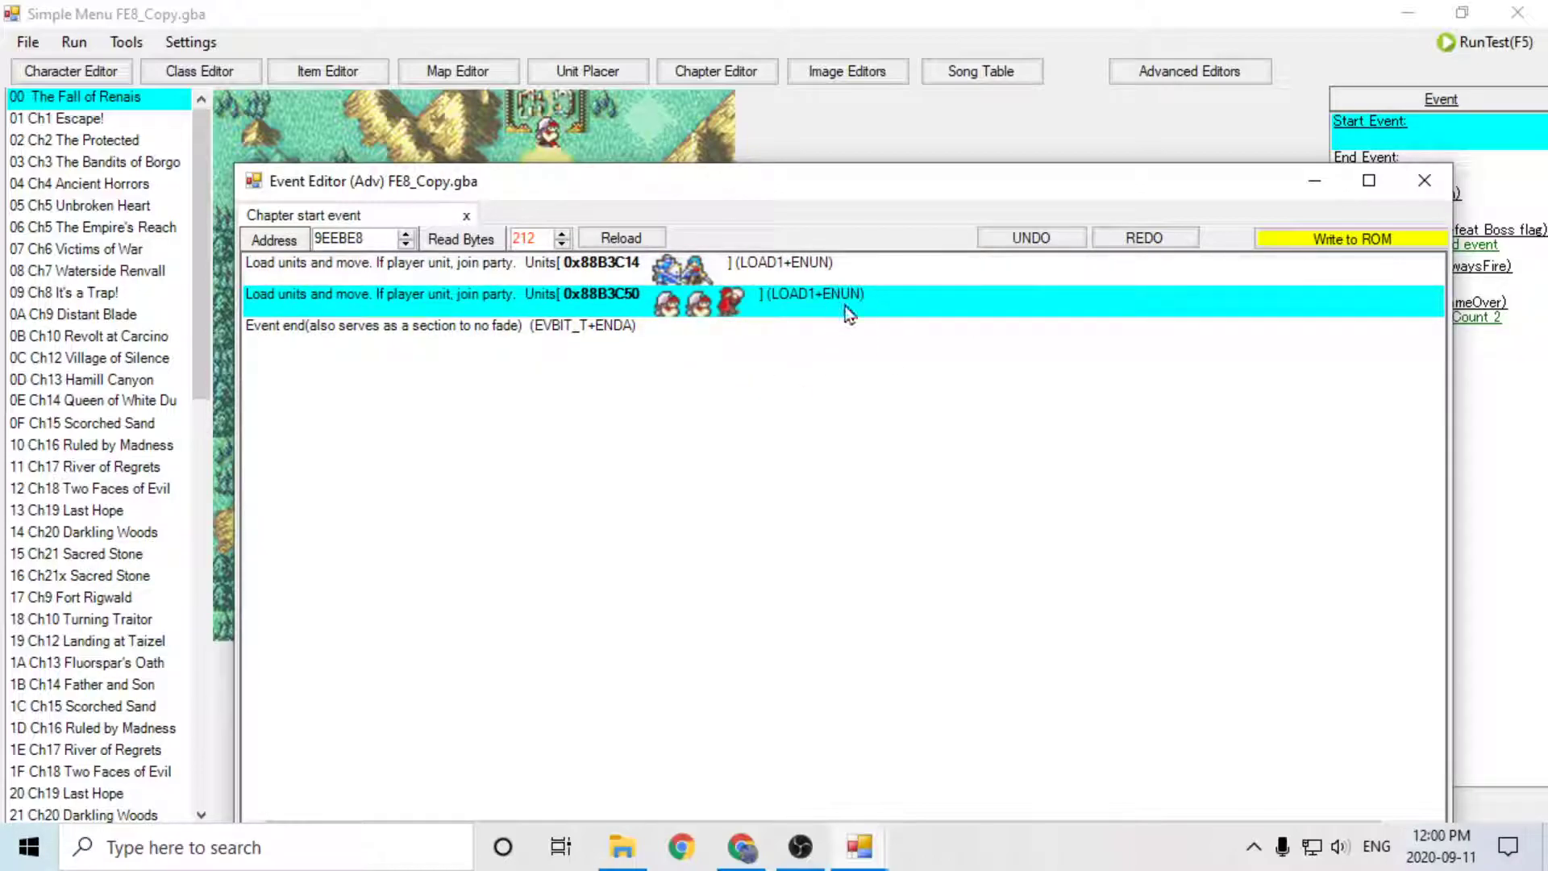
pyautogui.click(1318, 240)
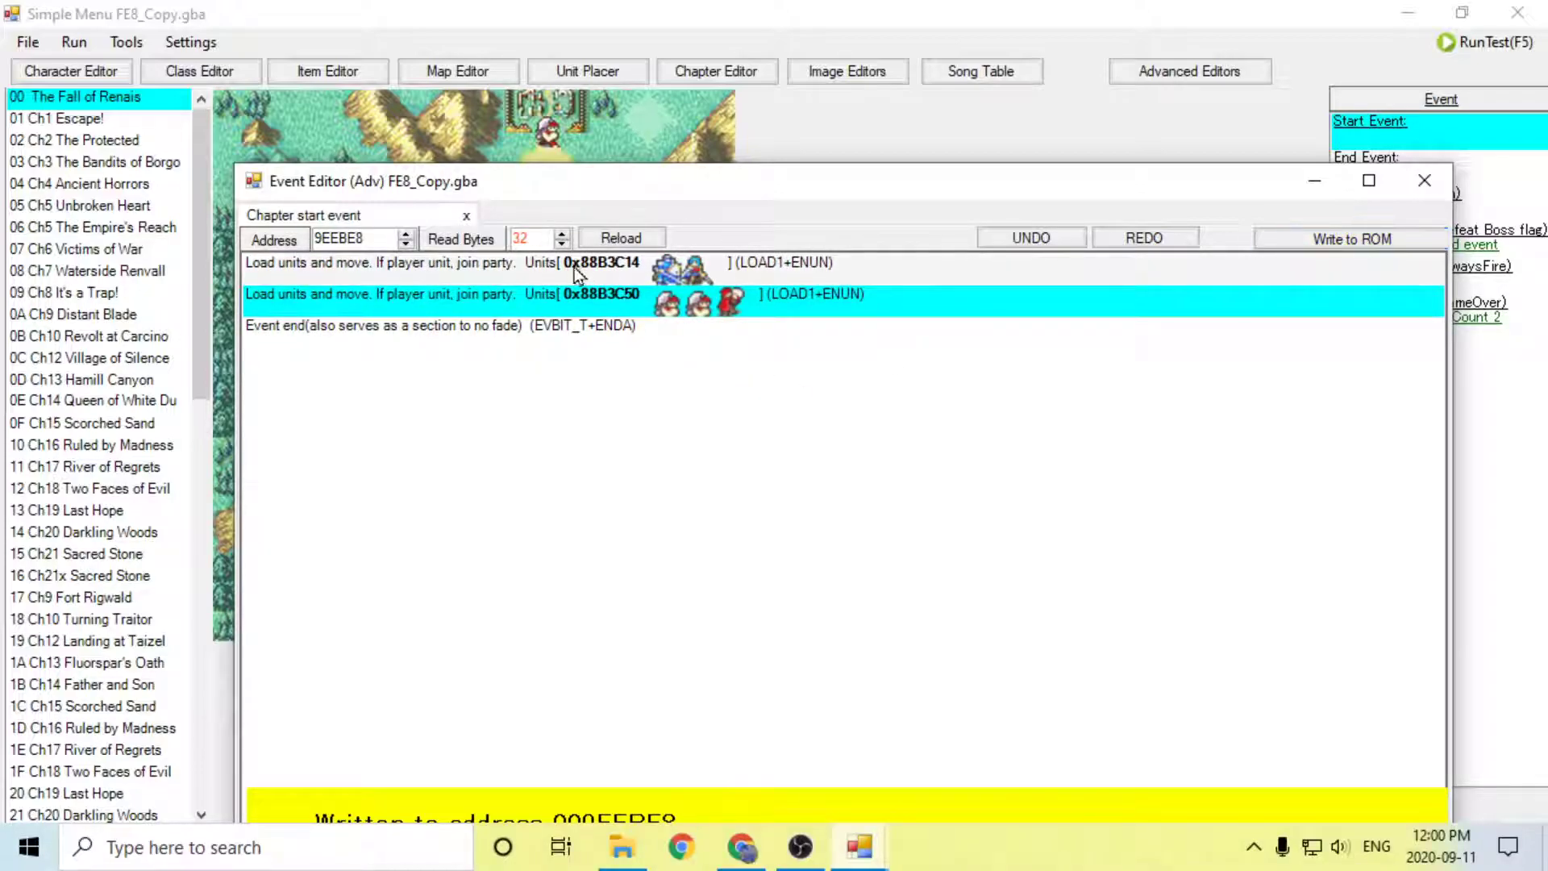
pyautogui.click(1424, 180)
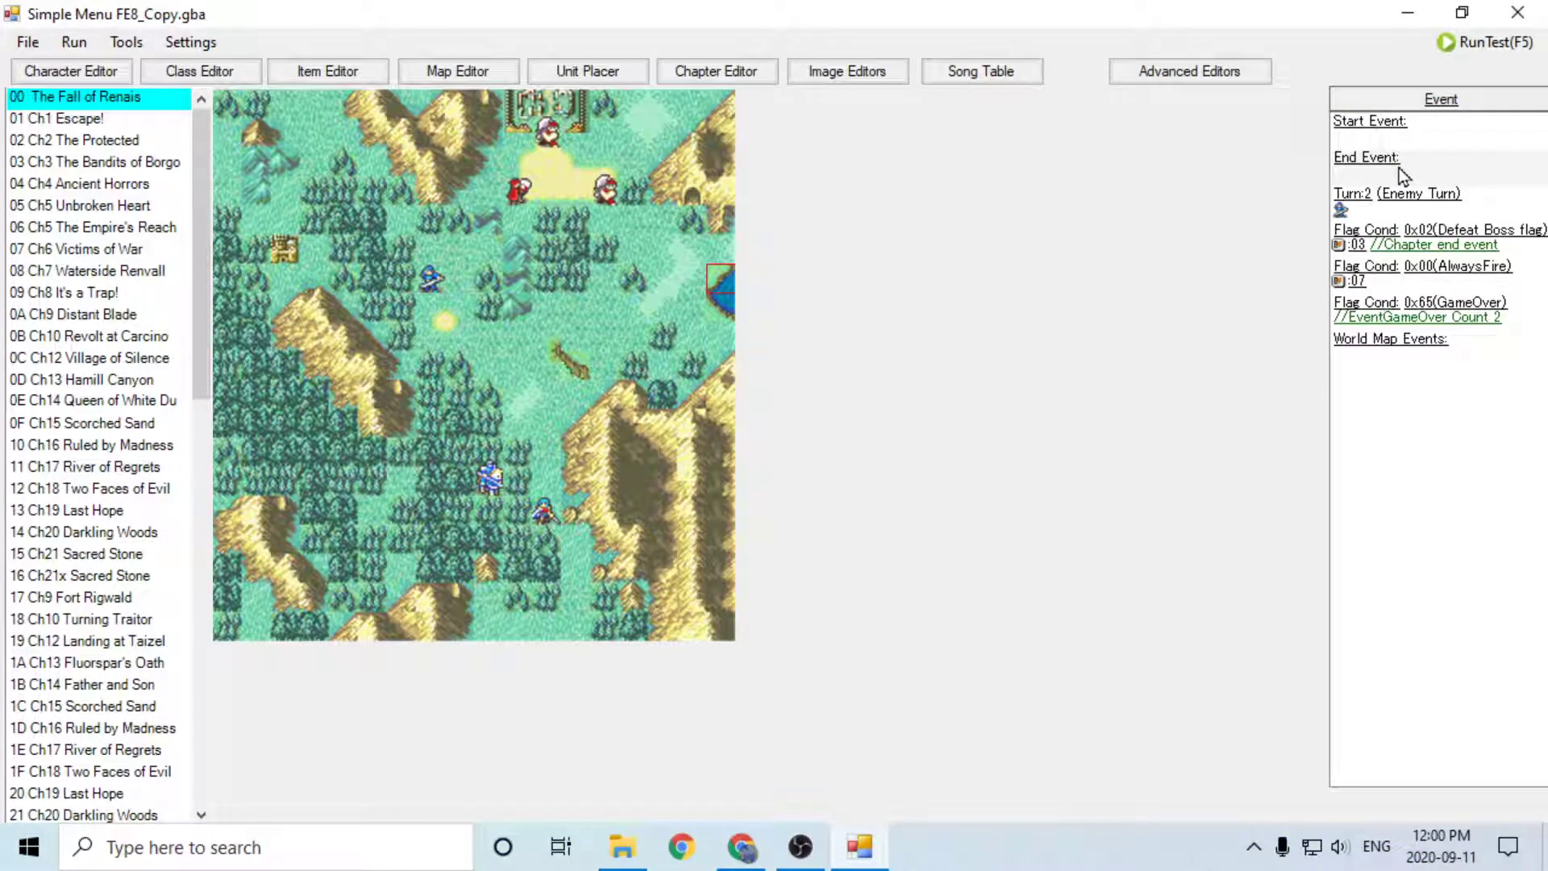
# Step: Review the commands in the chapter end event and close the event editor
pyautogui.doubleClick(1400, 167)
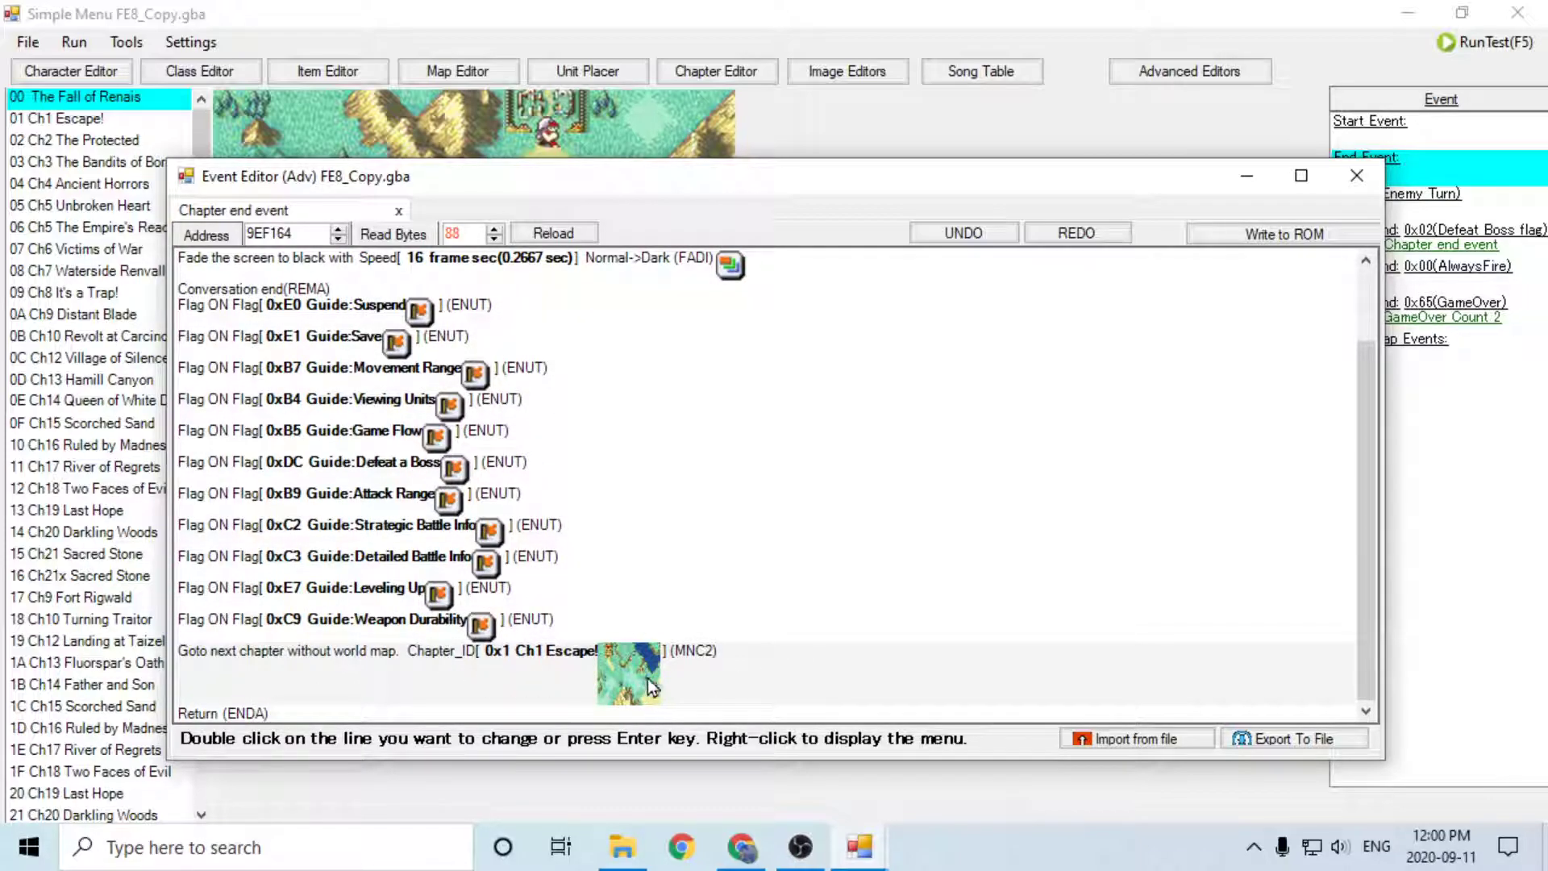
pyautogui.scroll(2, 642, 529)
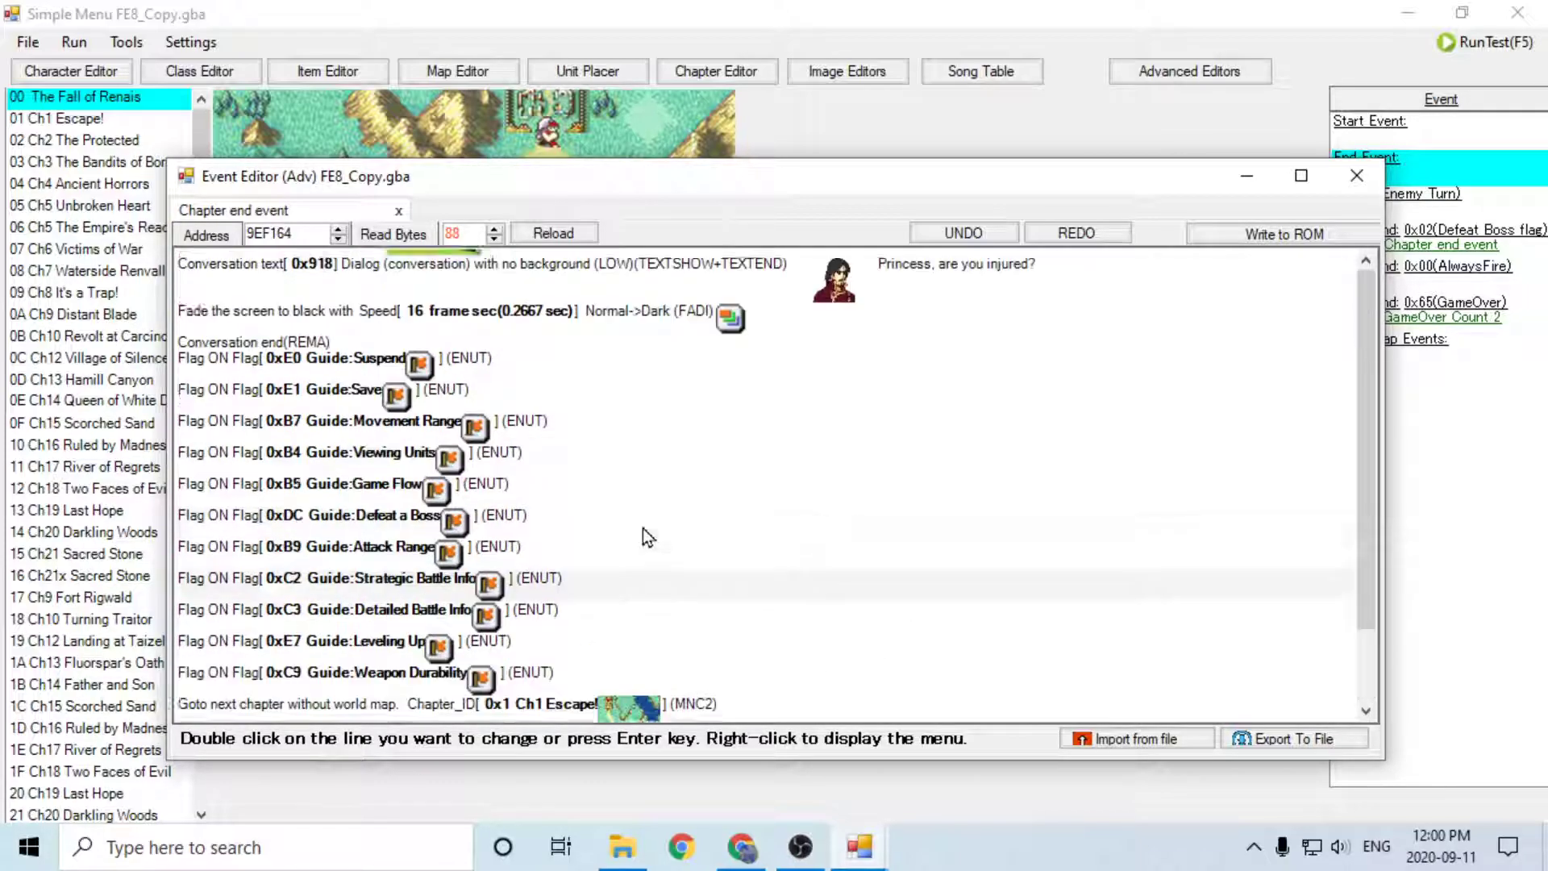
pyautogui.click(1354, 177)
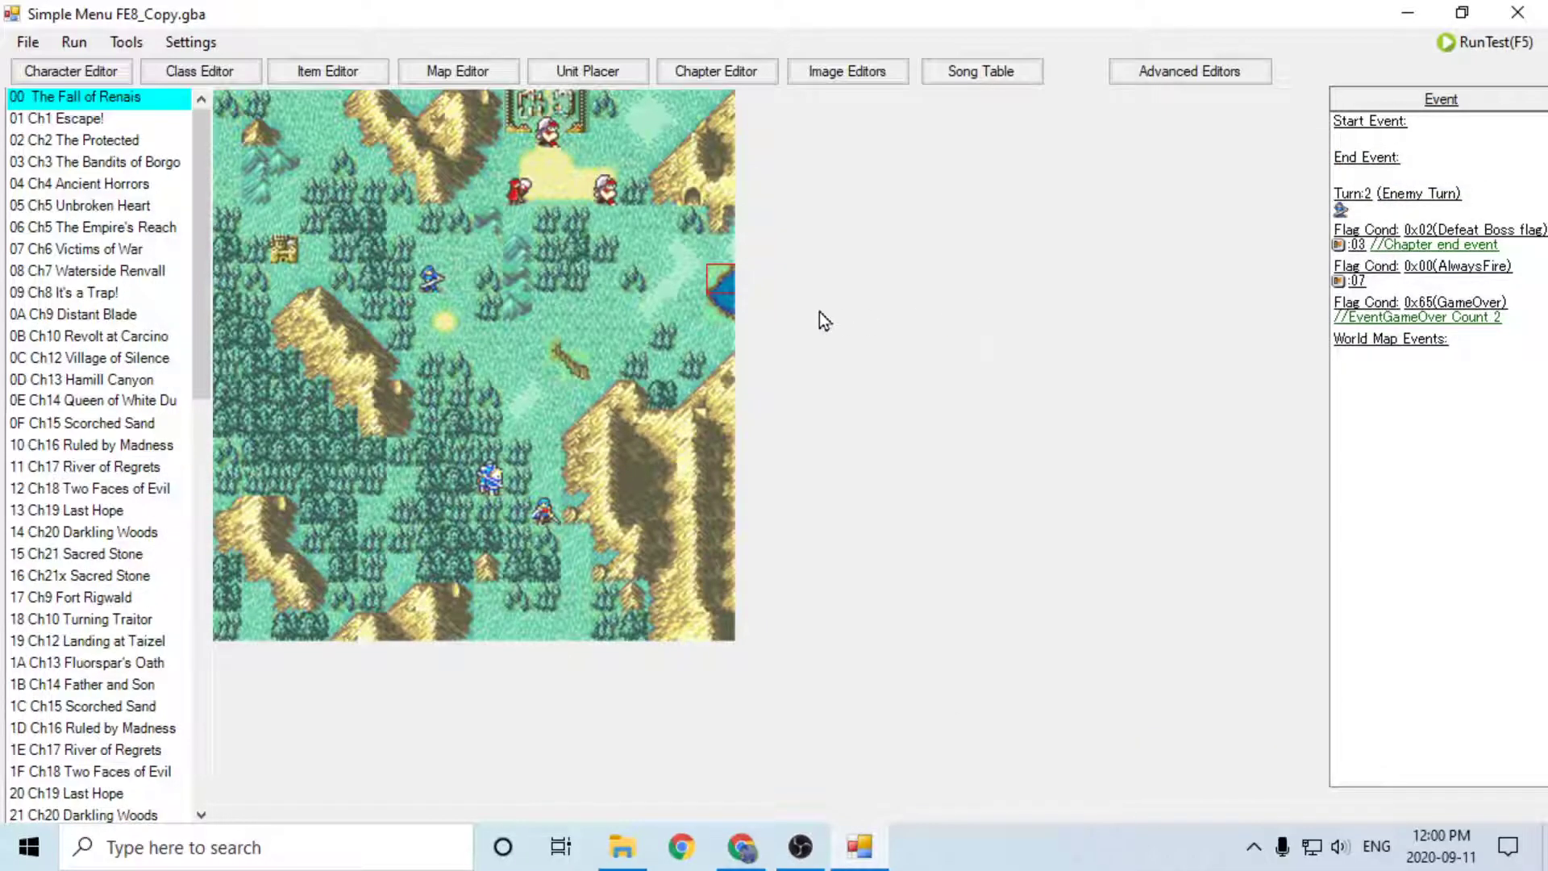
# Step: Change the class of the Lord player unit at X 11, Y 14 to 14 Myrmidon
pyautogui.doubleClick(544, 520)
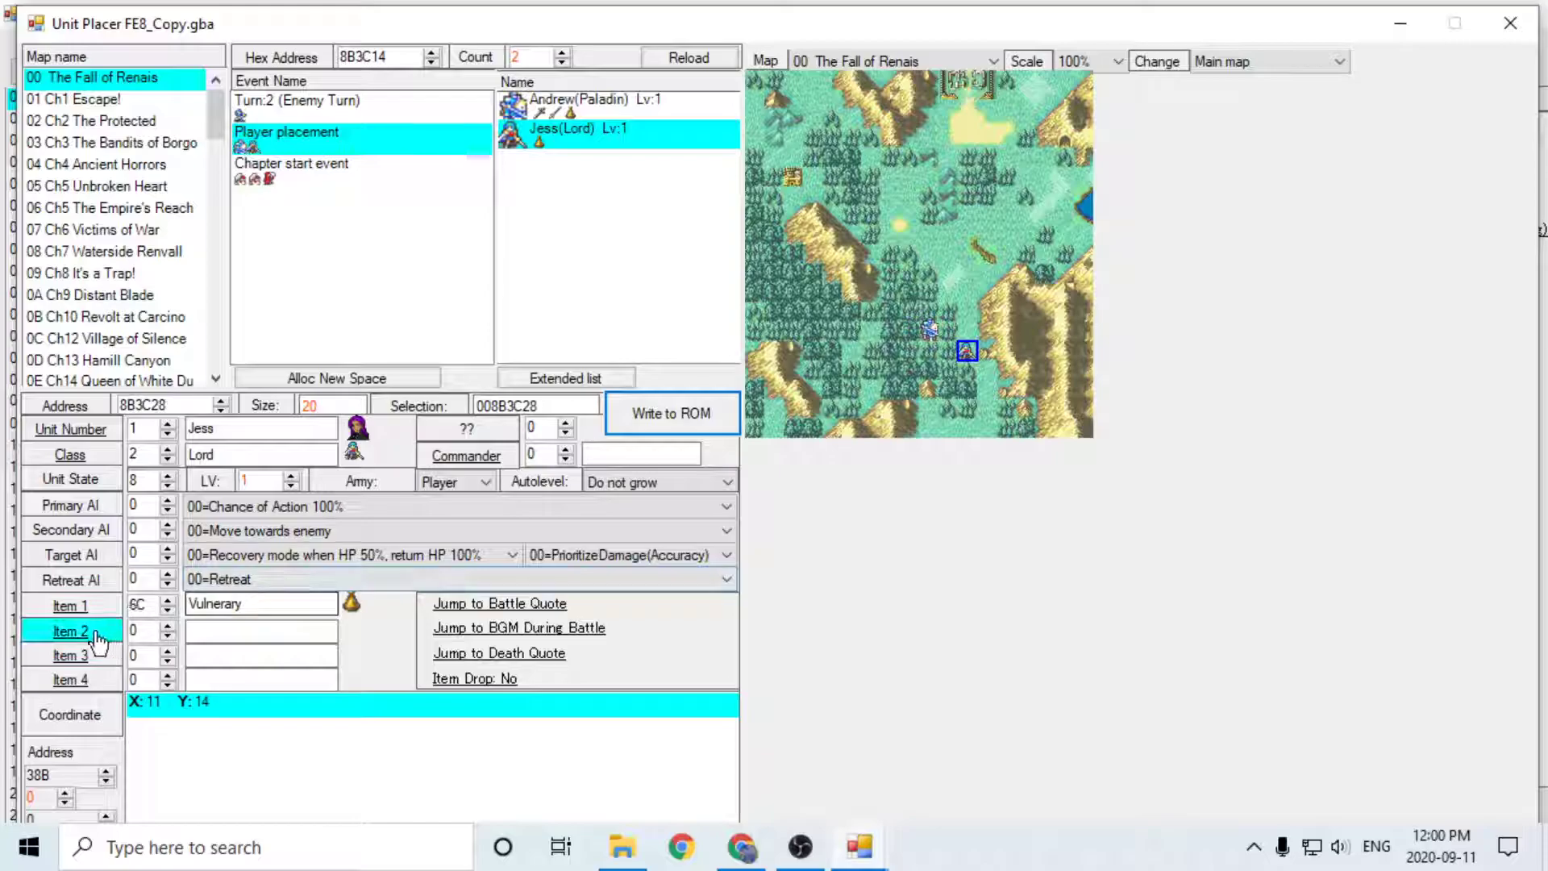
pyautogui.click(71, 631)
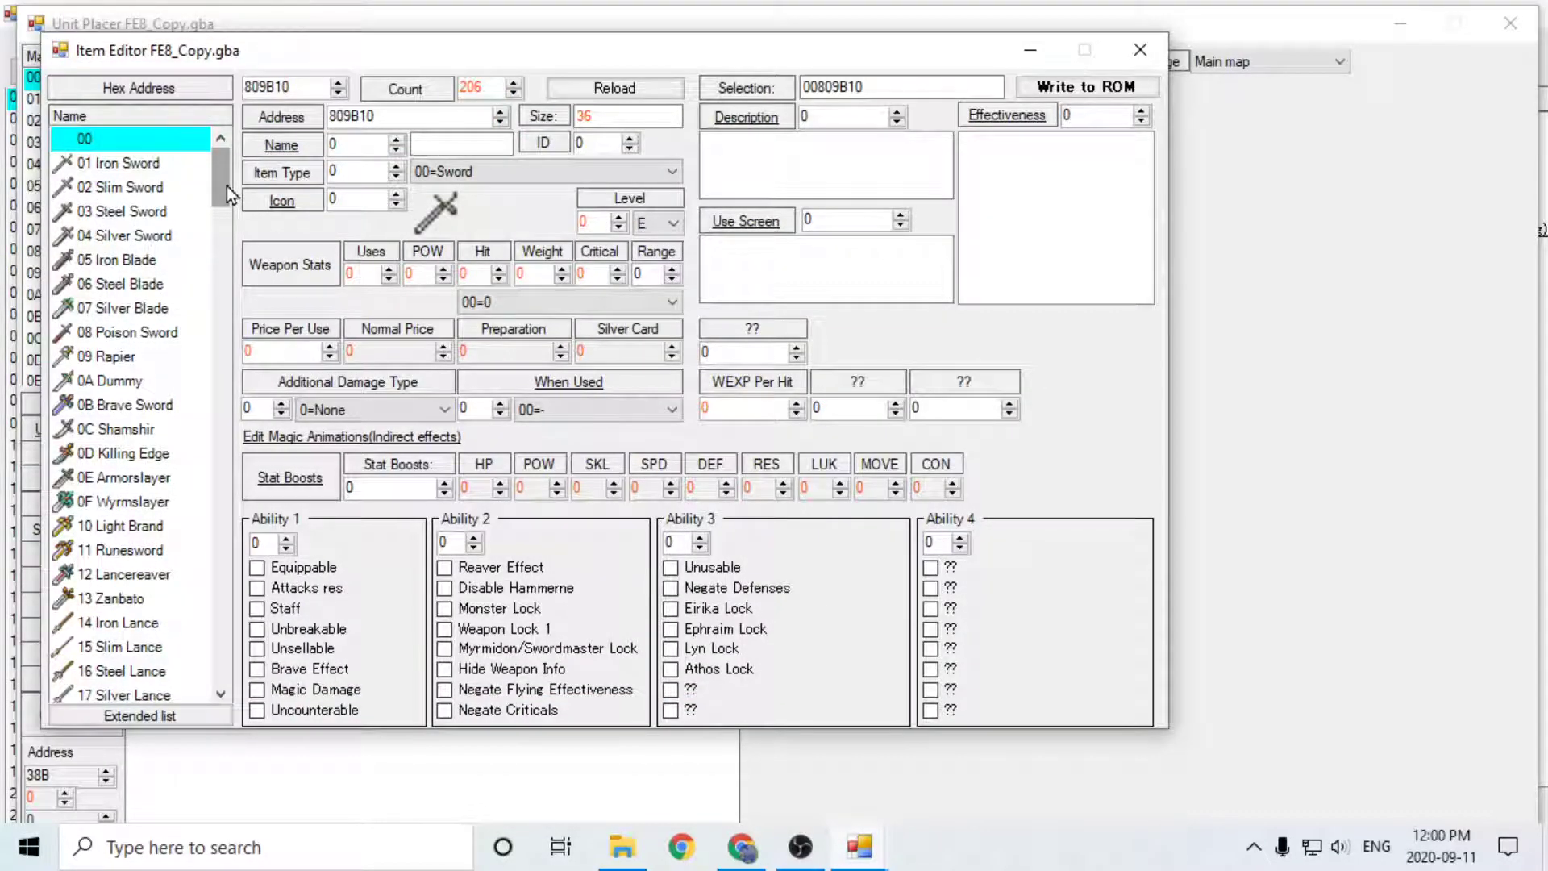
pyautogui.click(1141, 50)
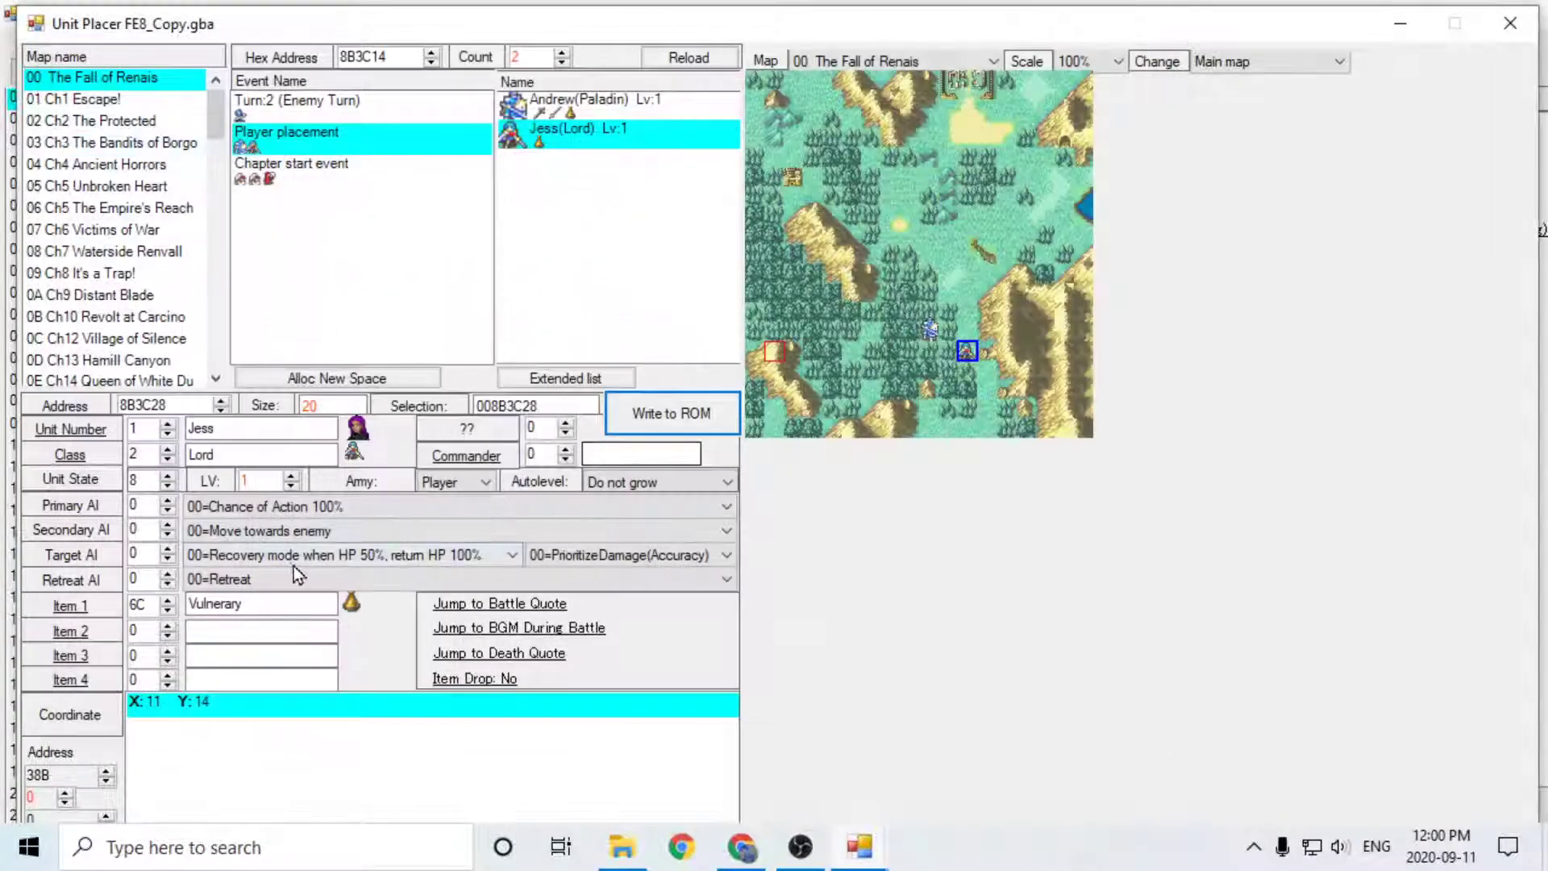
pyautogui.click(85, 461)
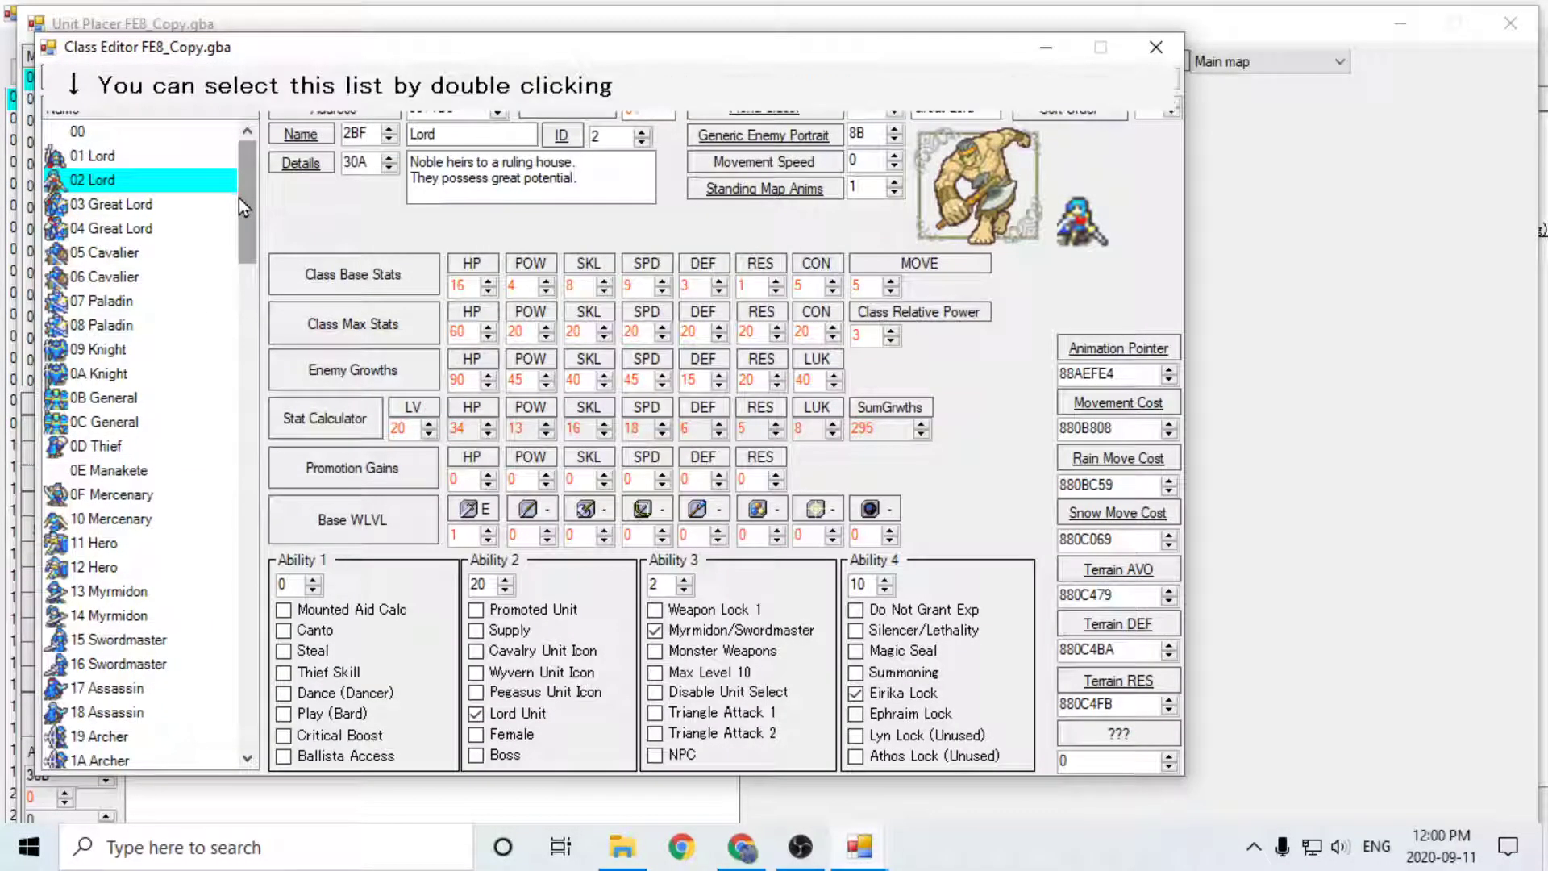
pyautogui.moveTo(239, 196); pyautogui.dragTo(244, 229)
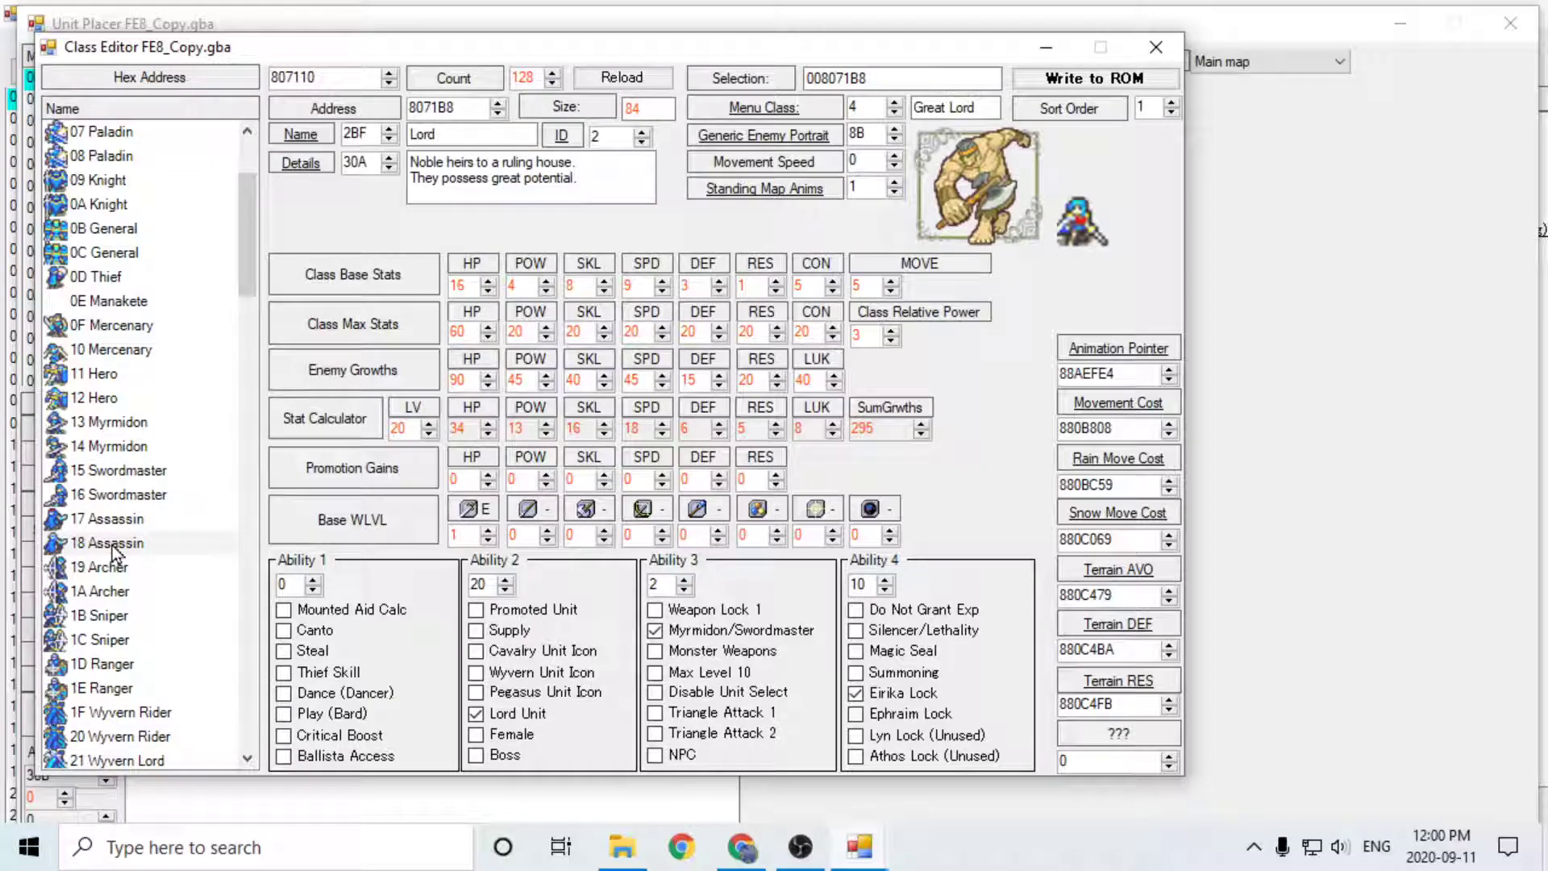
pyautogui.doubleClick(108, 446)
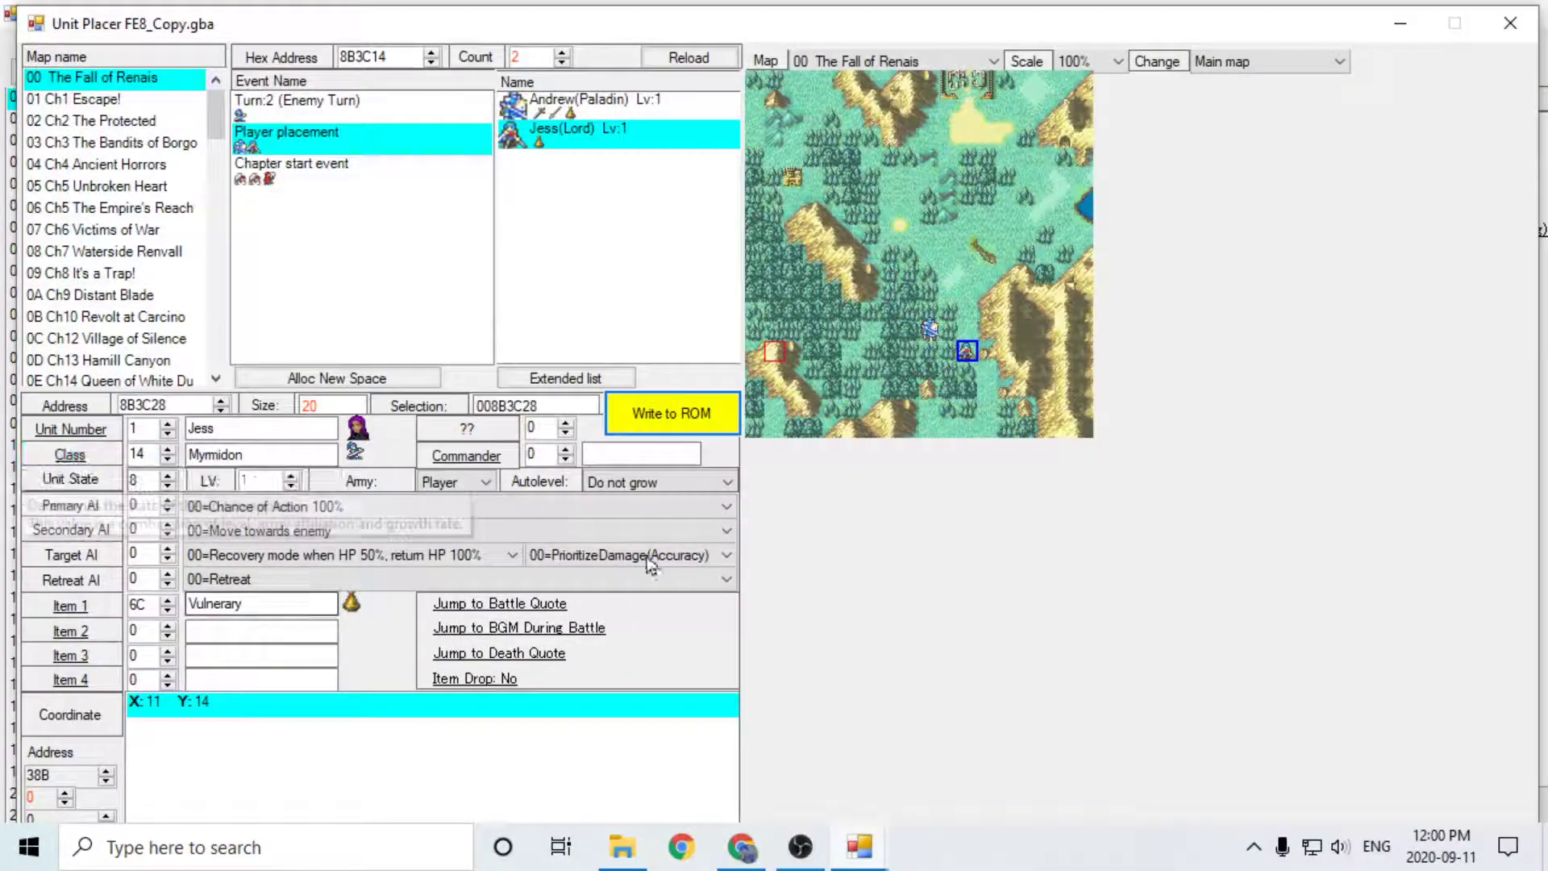
# Step: Give the Myrmidon a Poison Sword (8) as item 2 and write the unit to the ROM
pyautogui.click(134, 632)
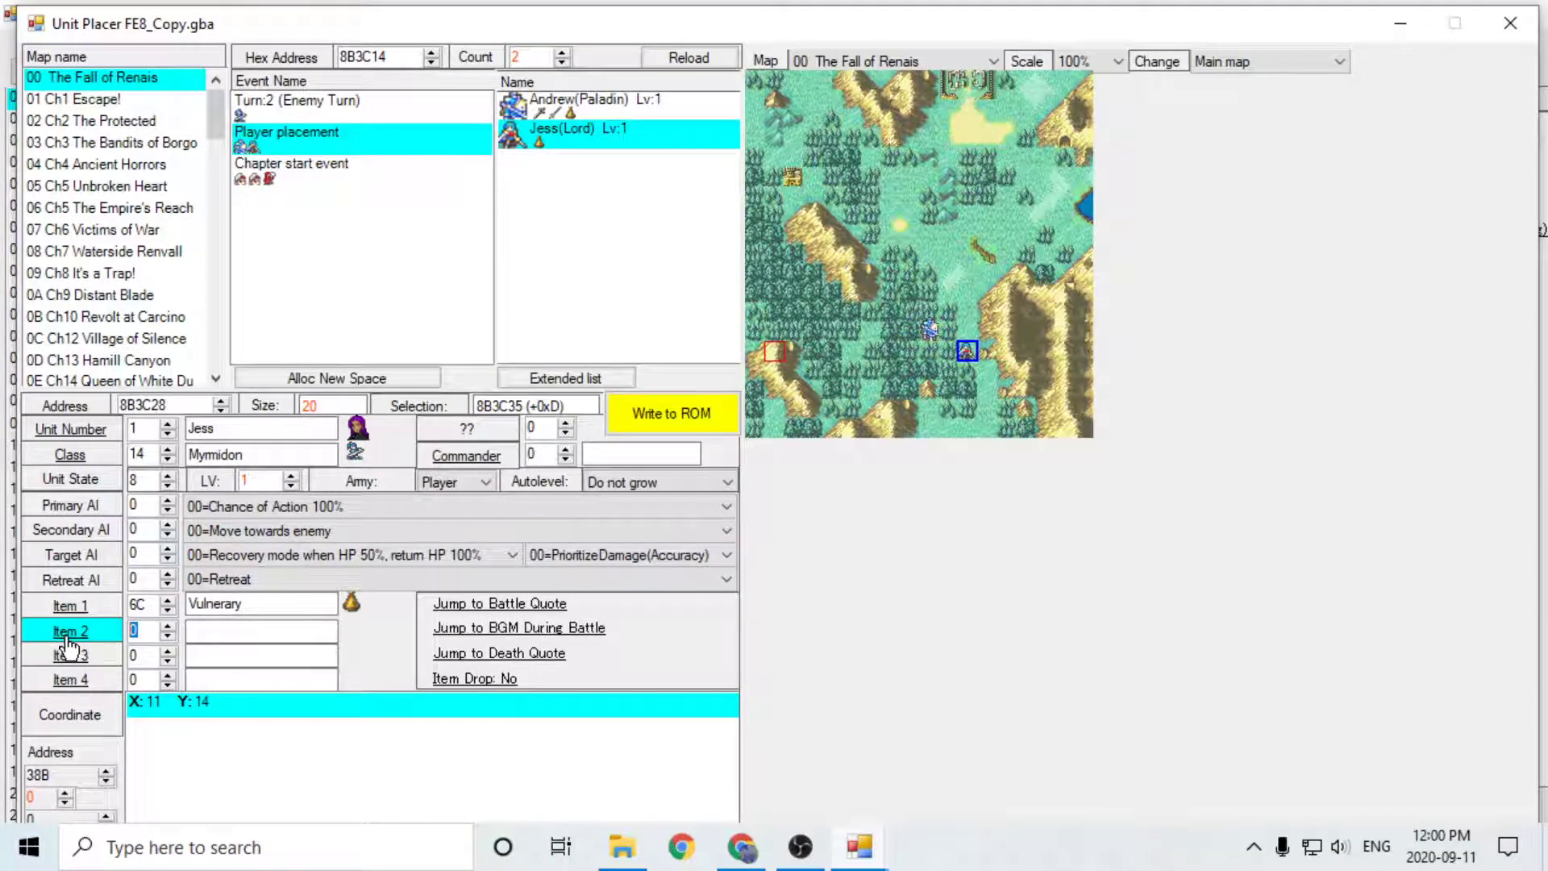
pyautogui.click(207, 630)
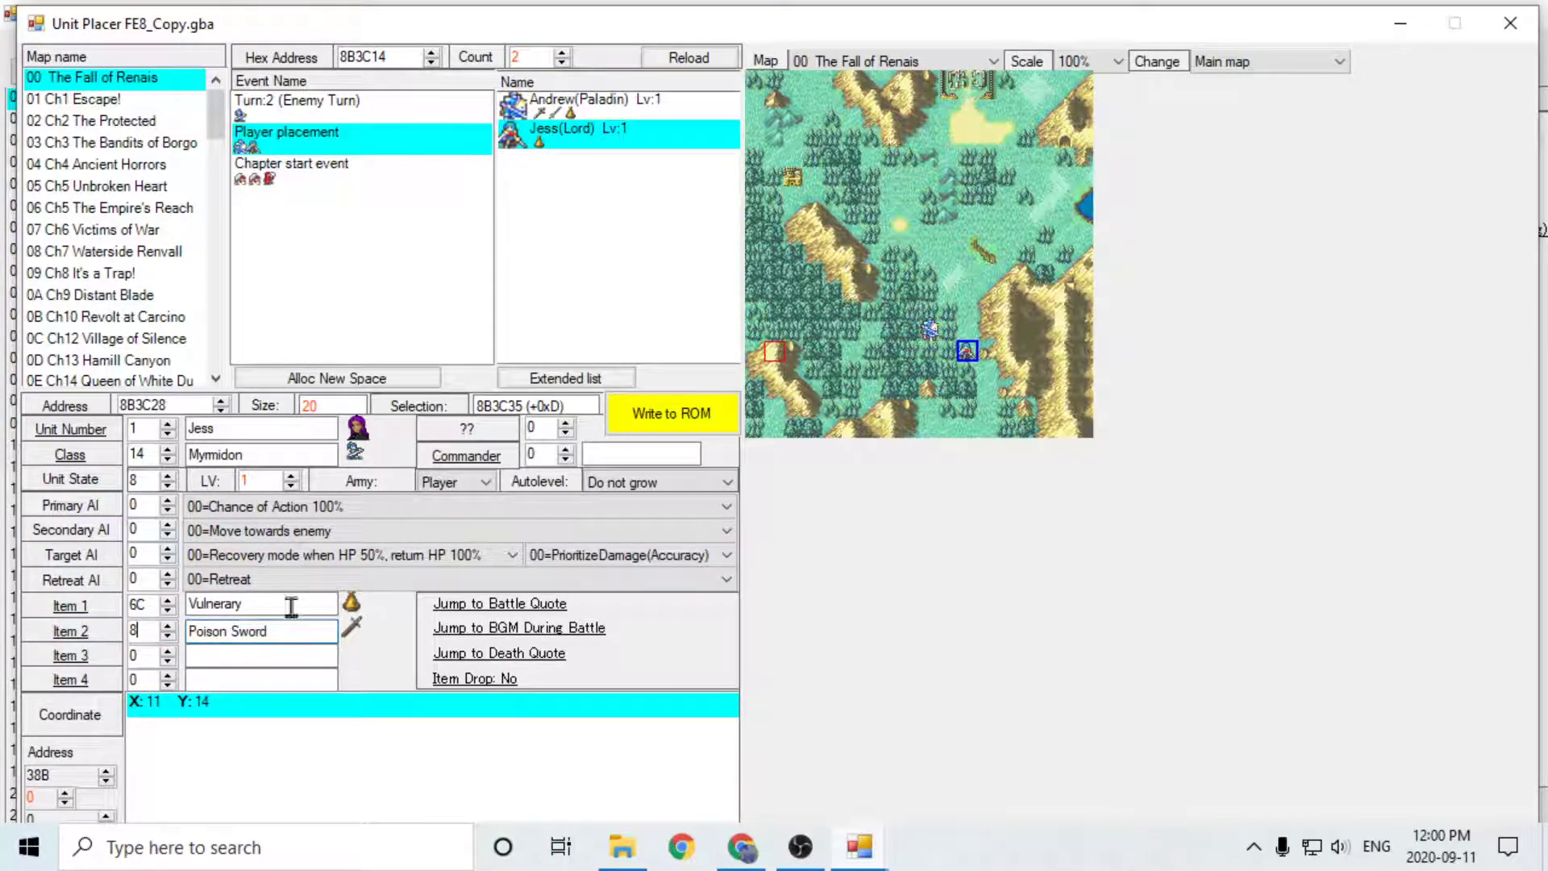
pyautogui.click(658, 419)
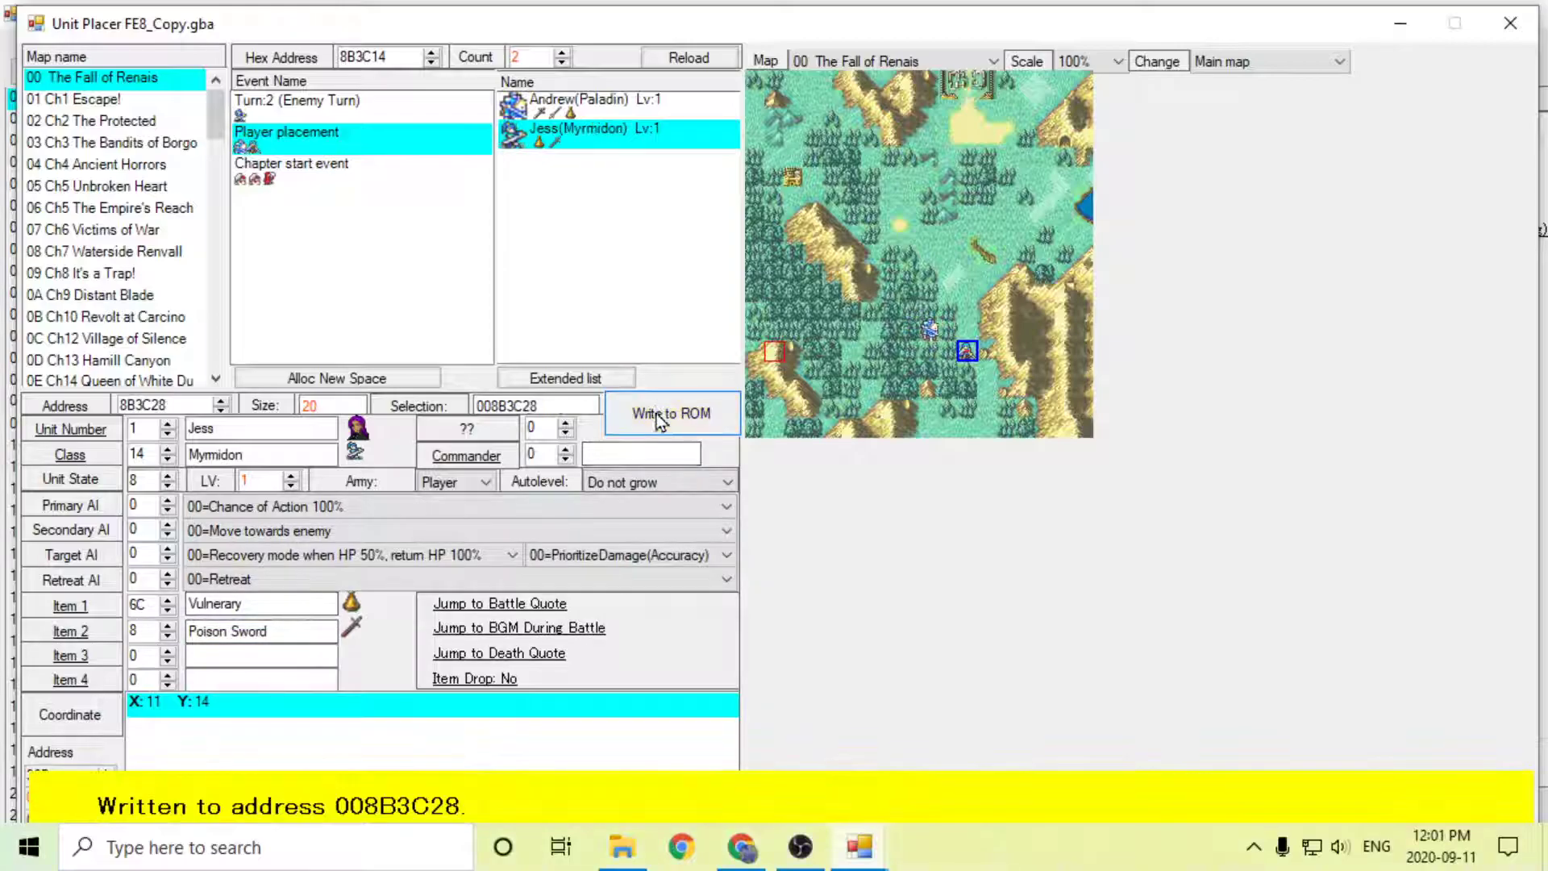
# Step: Change the class of the Paladin player unit to 1B Sniper
pyautogui.click(557, 102)
pyautogui.click(70, 456)
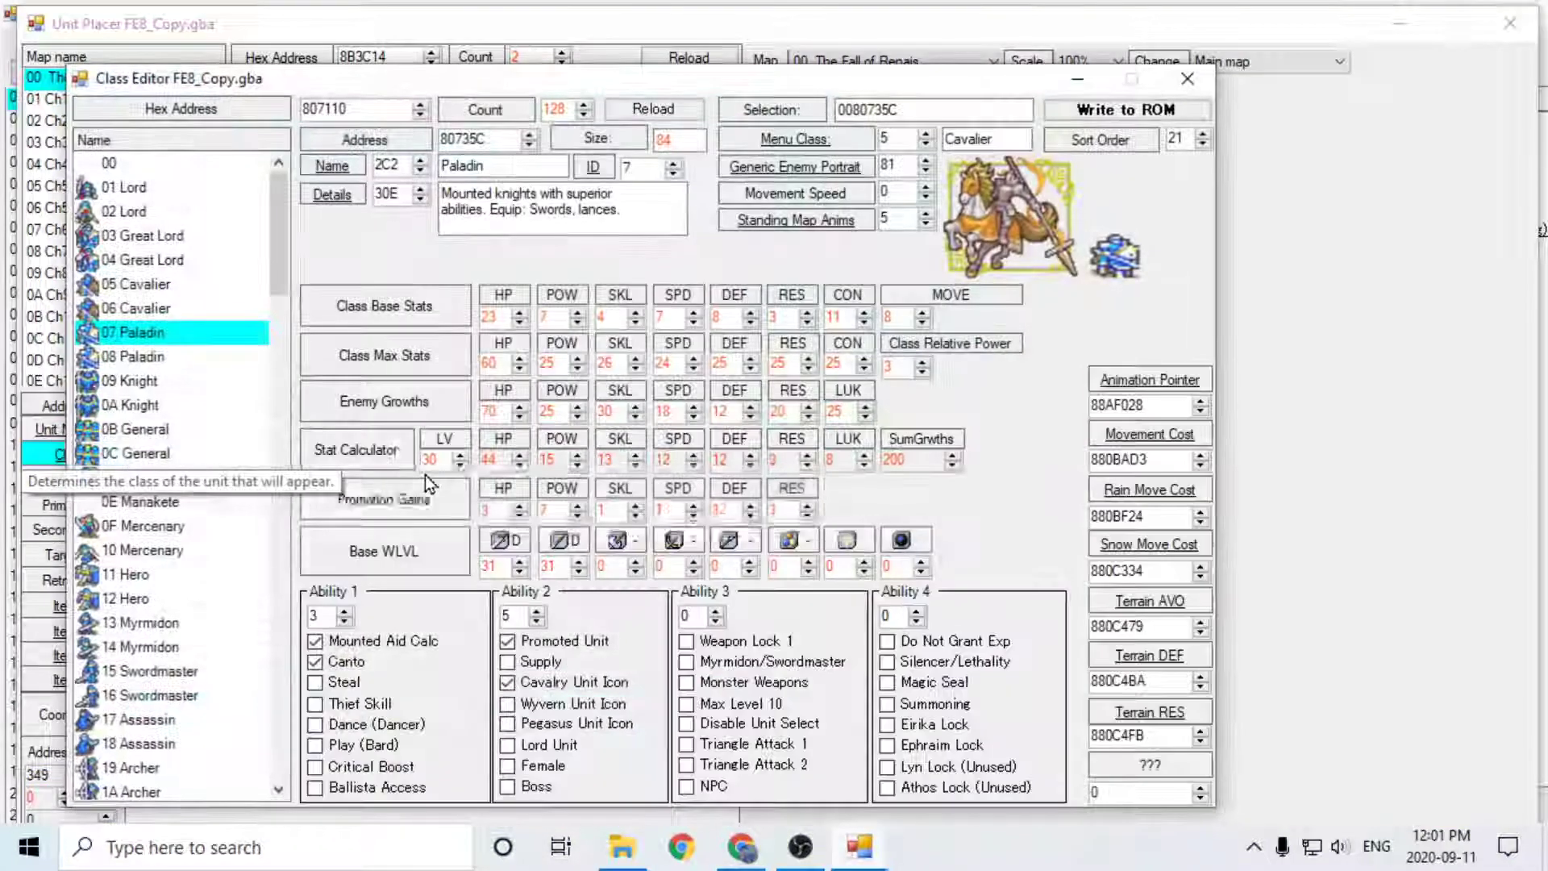
pyautogui.scroll(-5, 236, 401)
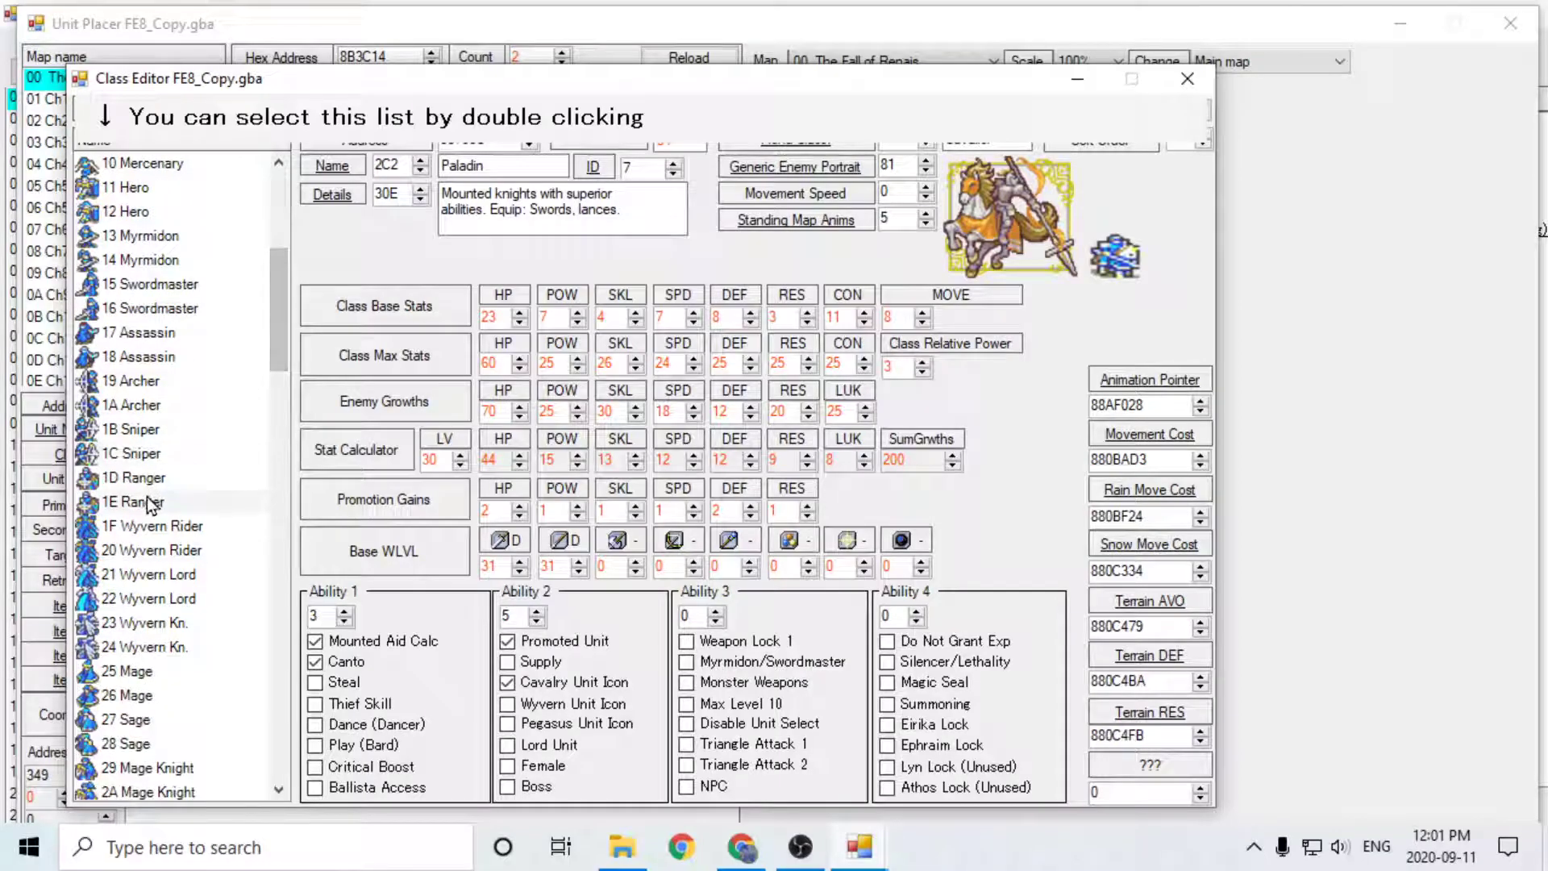
pyautogui.doubleClick(139, 430)
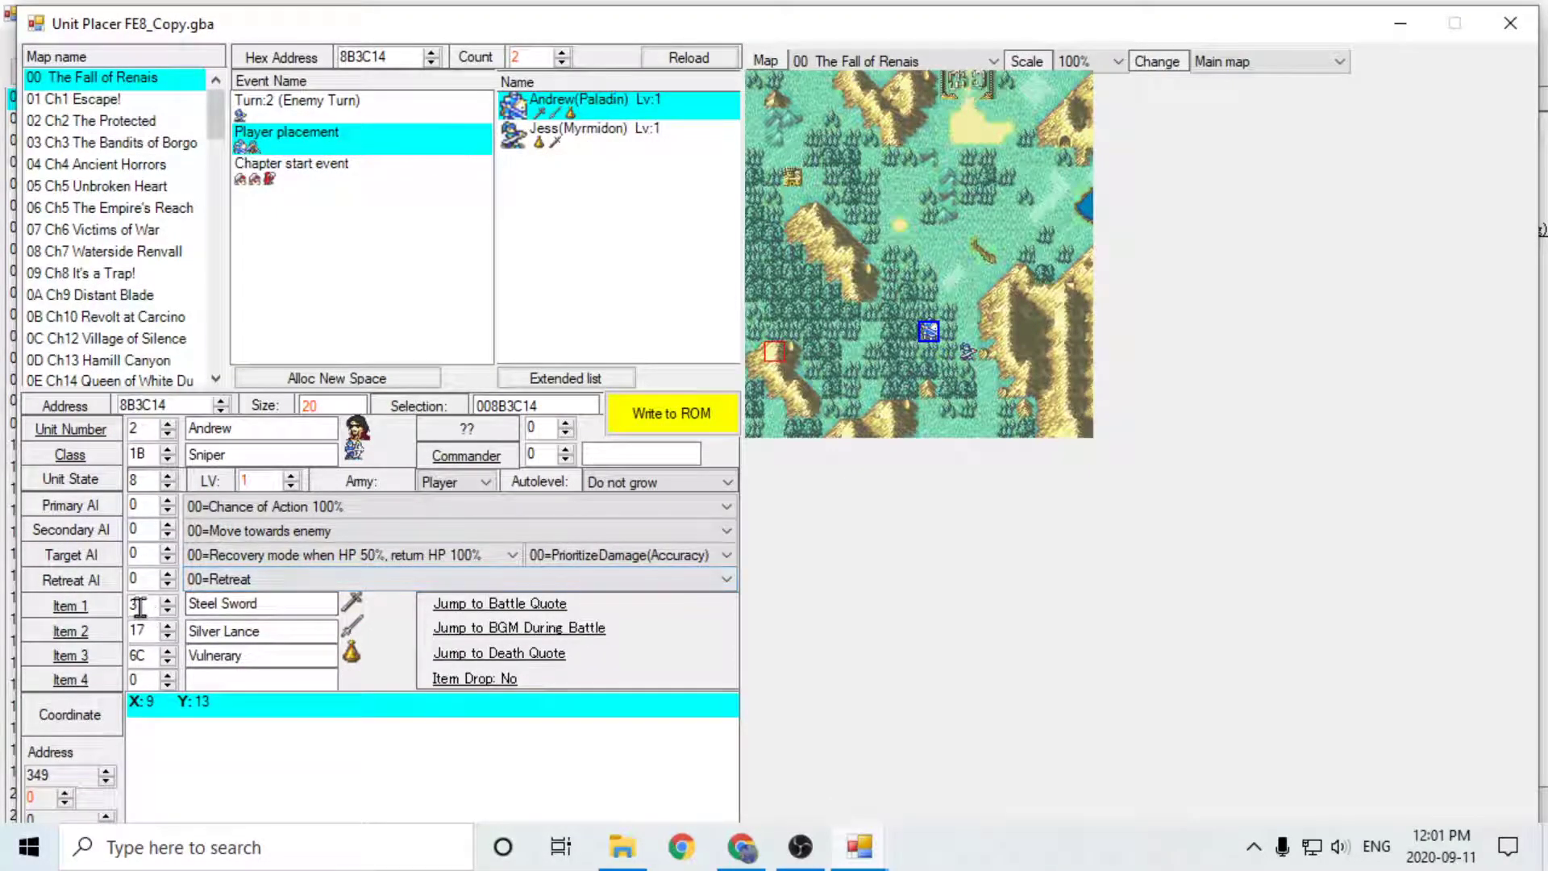
# Step: Give the Sniper a Silver Bow (2F) as item 1 and a Steel Bow (2E) as item 2, write to ROM and close the unit placer
pyautogui.click(70, 605)
pyautogui.moveTo(289, 249); pyautogui.dragTo(285, 355)
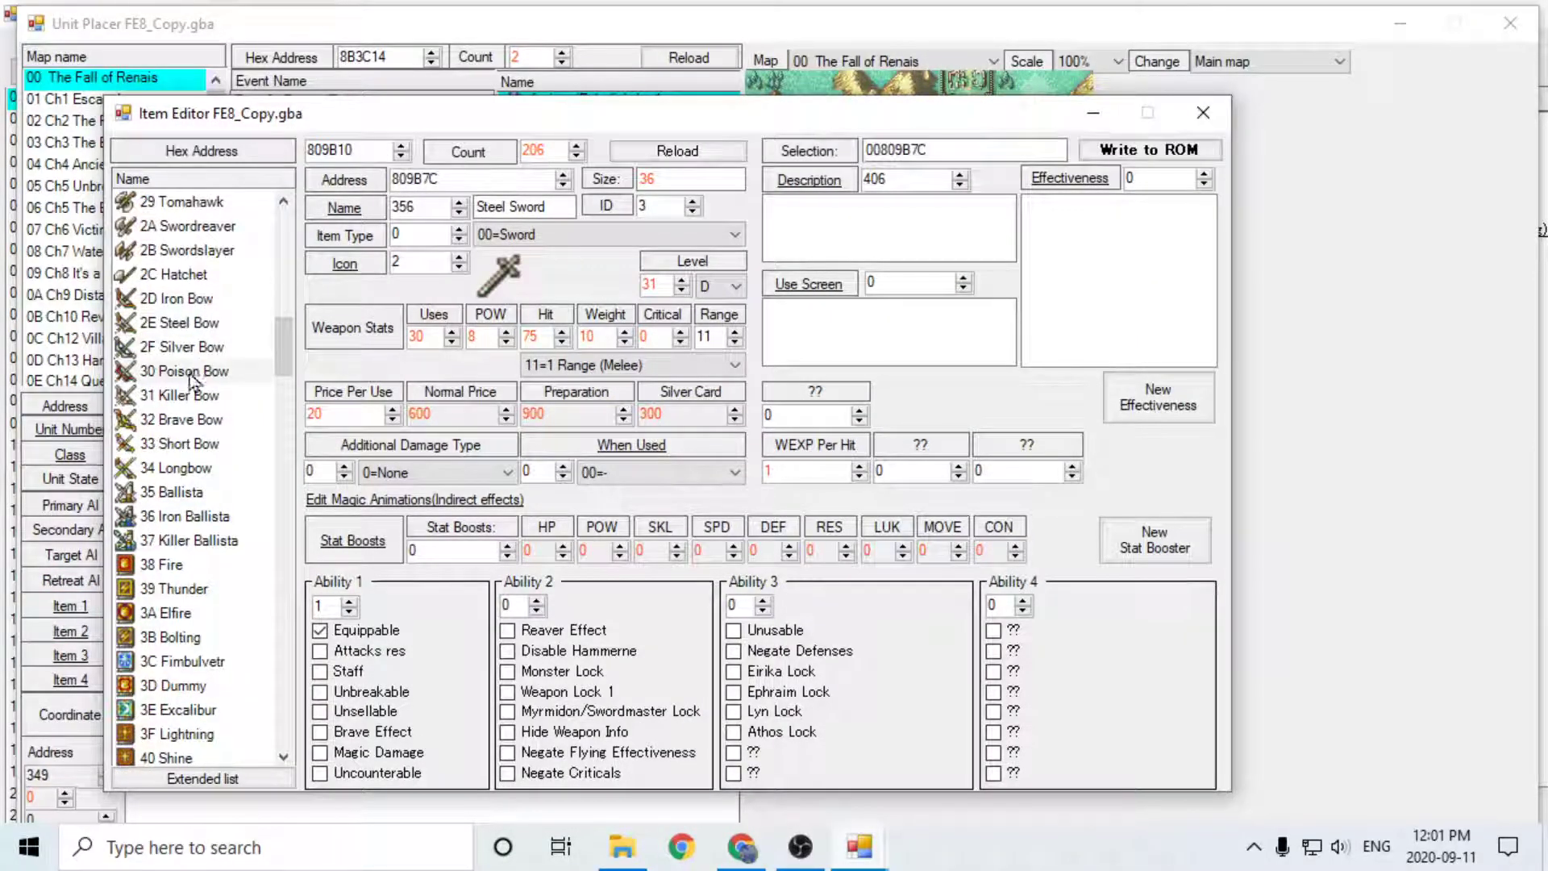
pyautogui.doubleClick(201, 347)
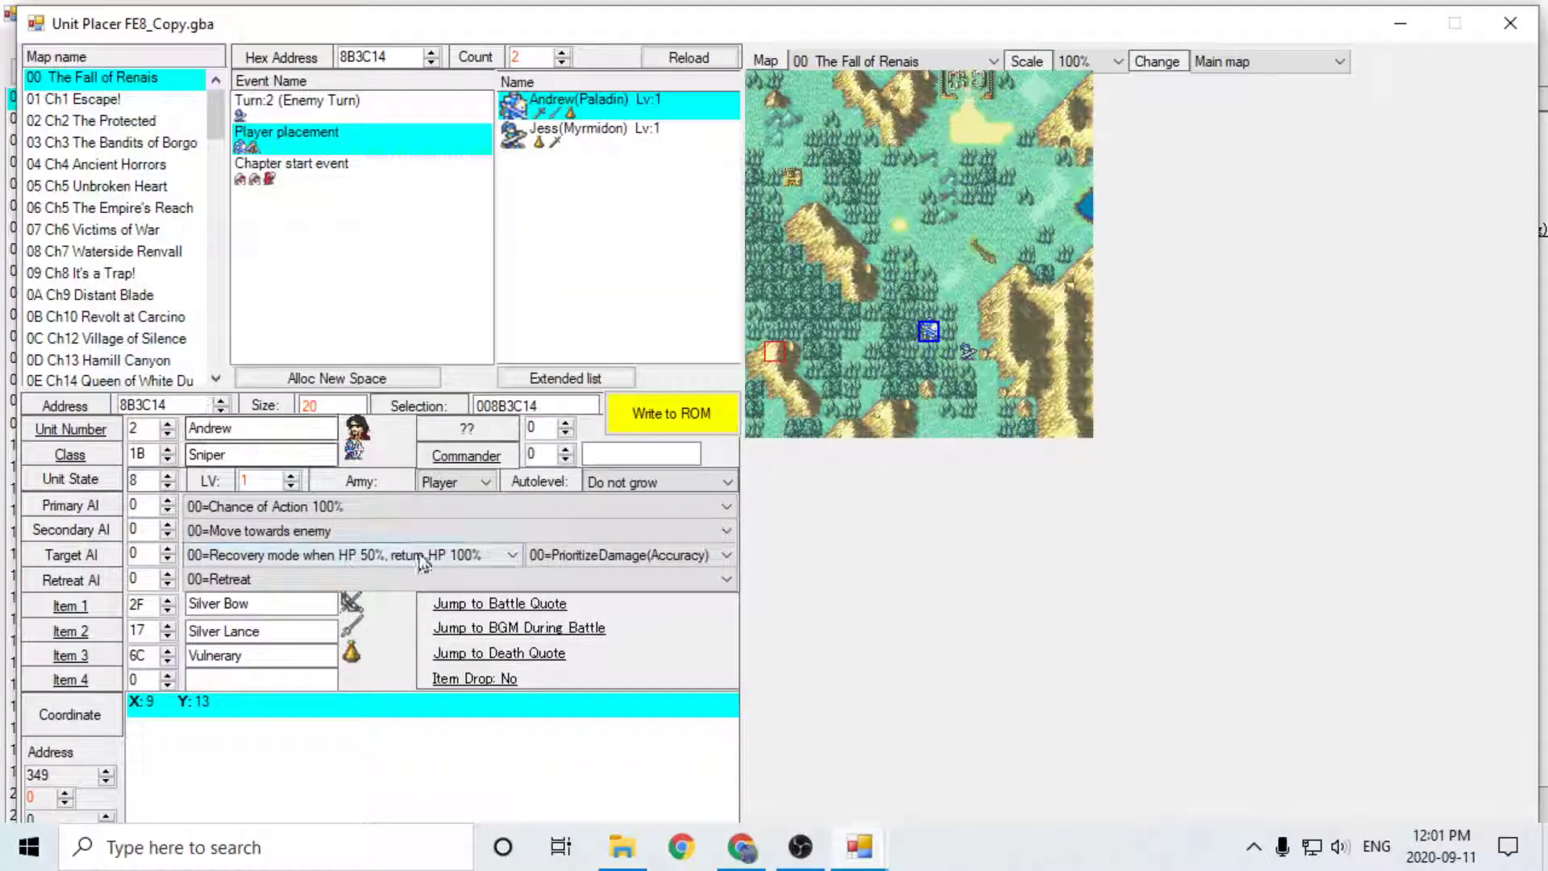
pyautogui.click(671, 412)
pyautogui.doubleClick(121, 630)
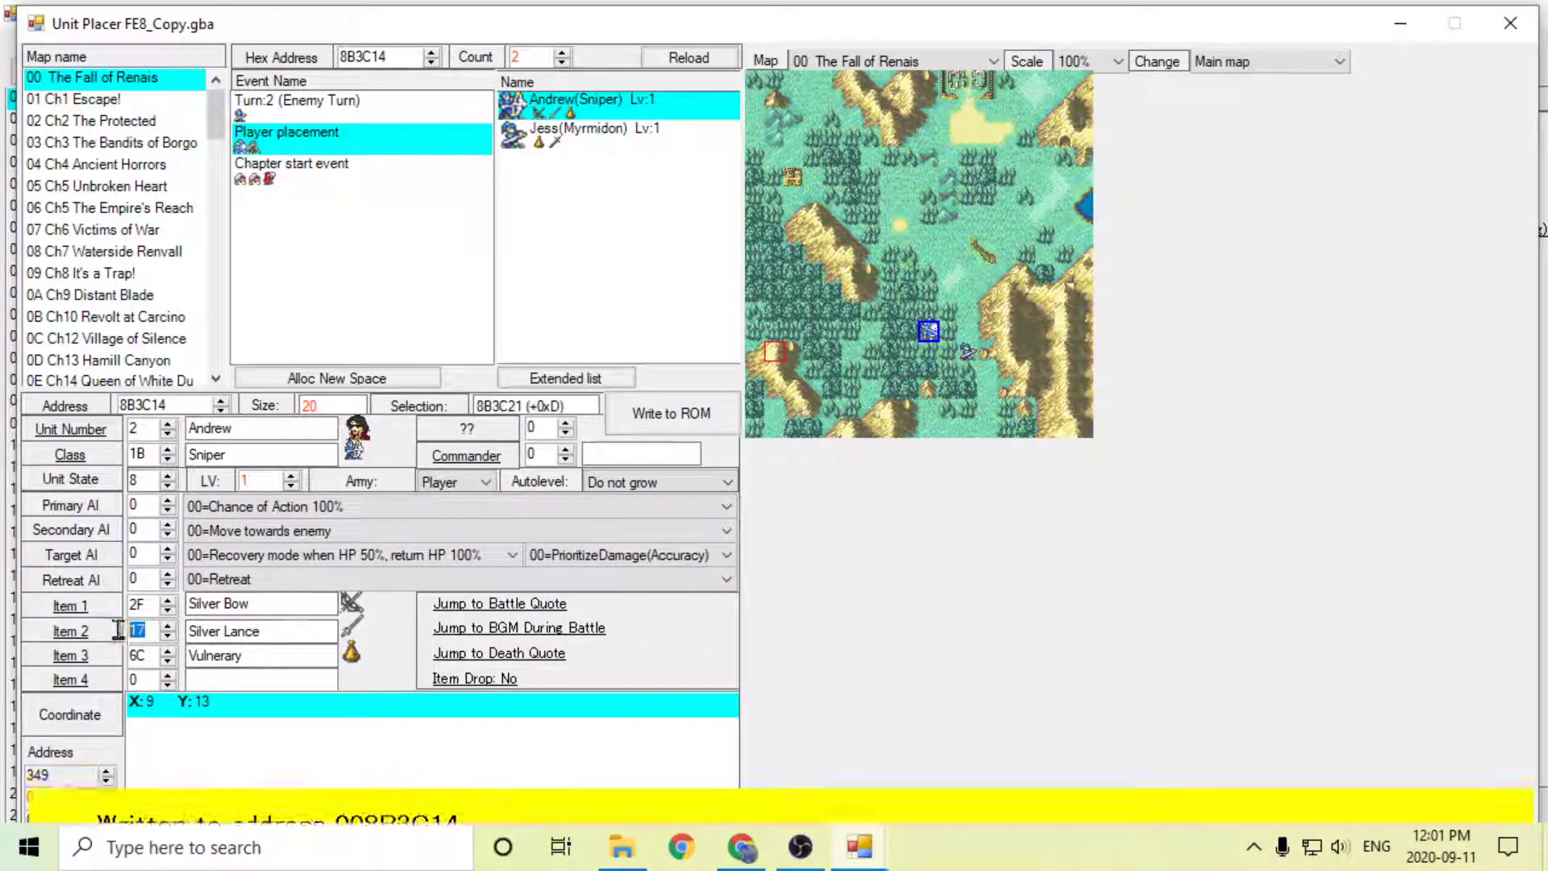
pyautogui.write('2E')
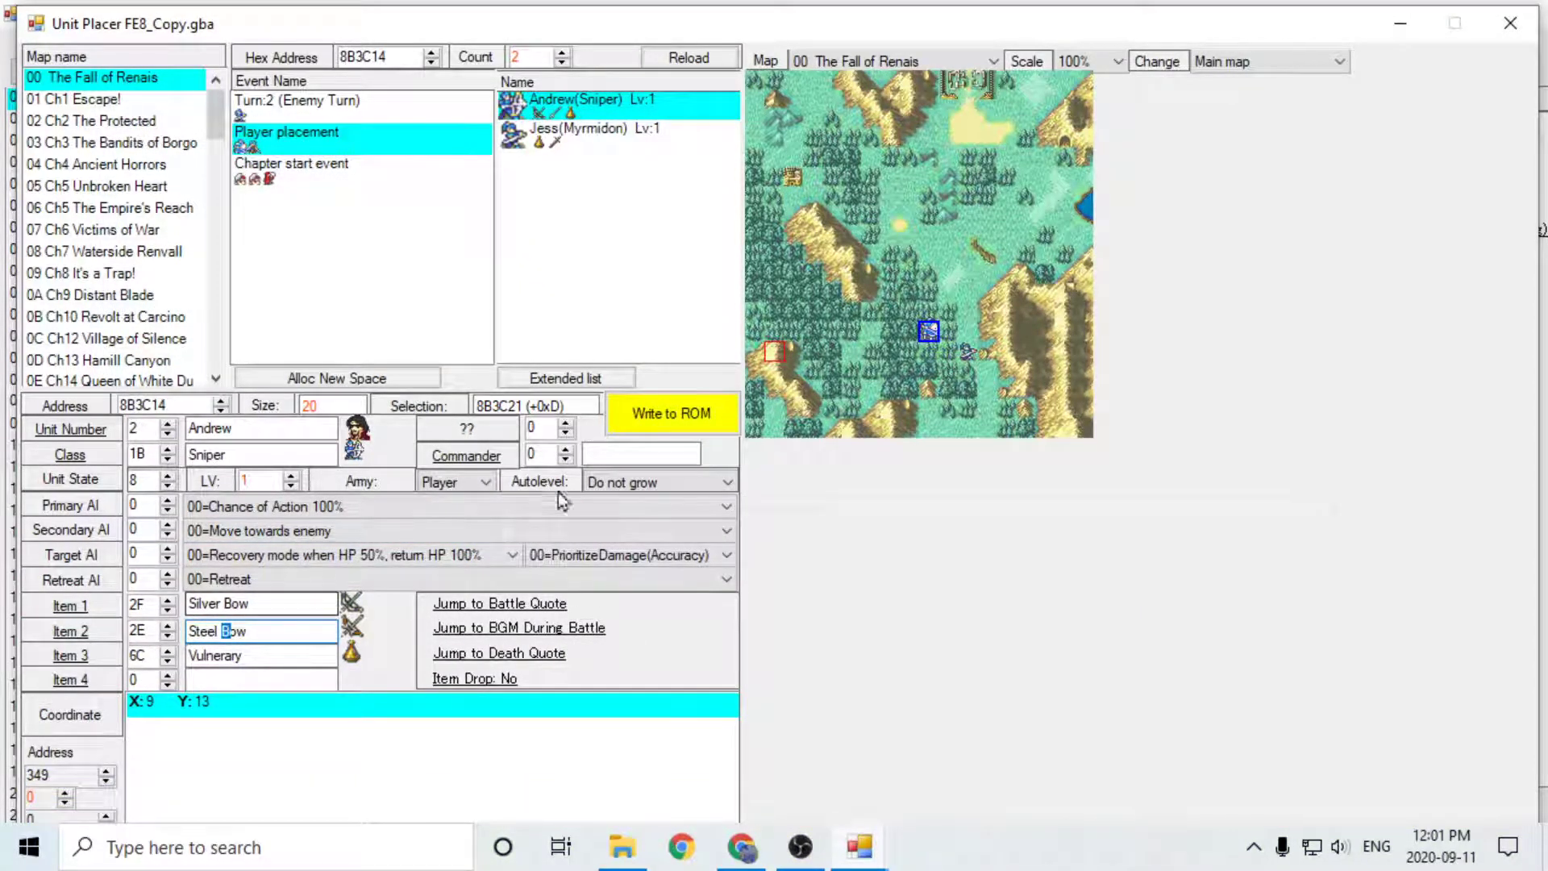
pyautogui.click(637, 426)
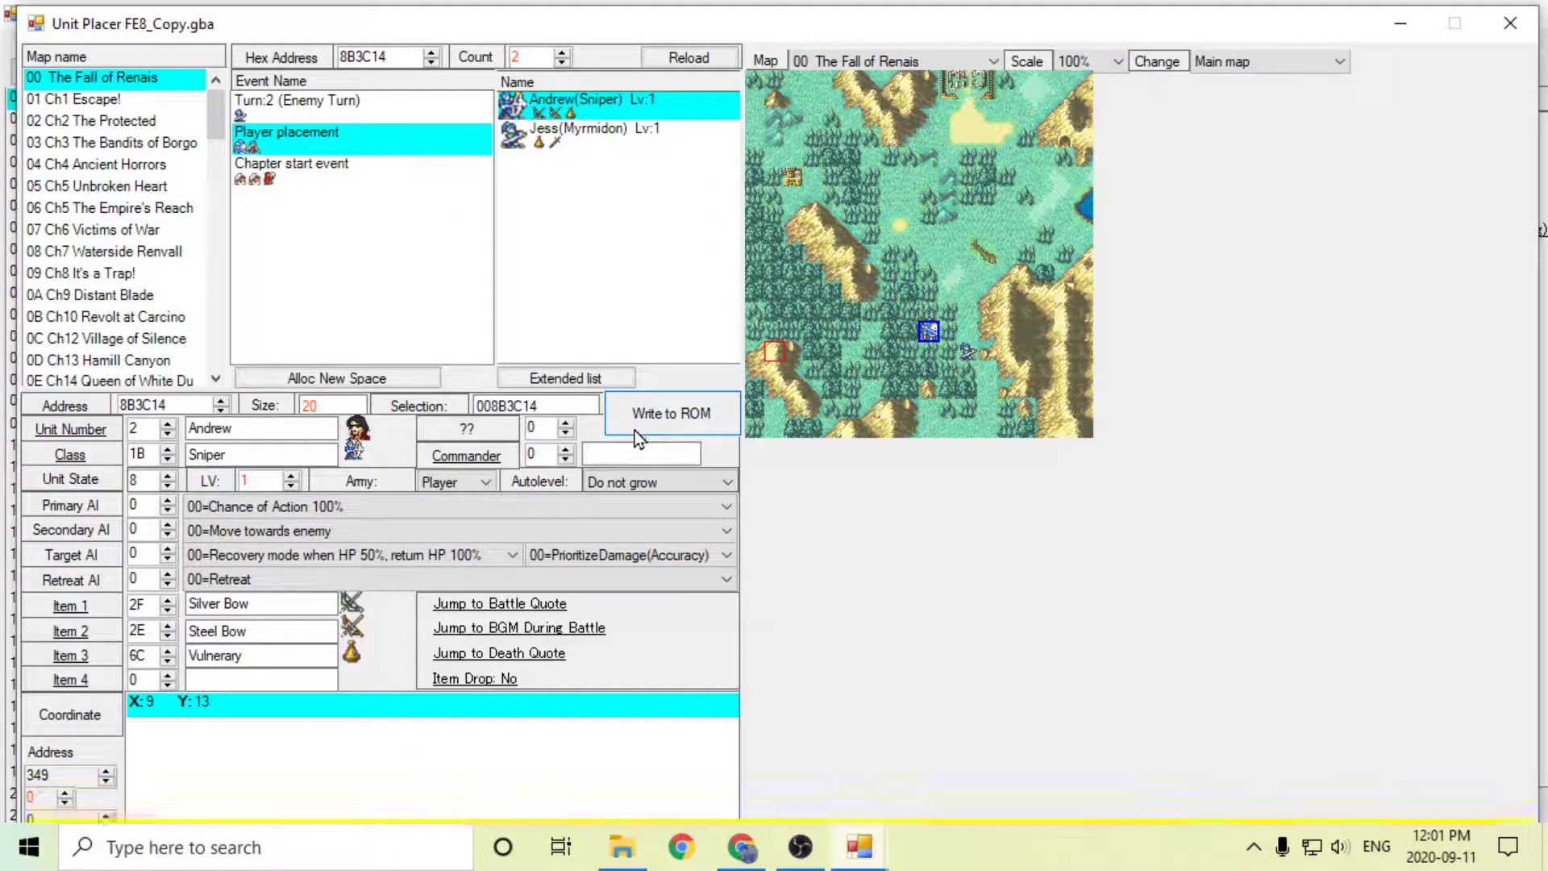
pyautogui.click(1511, 24)
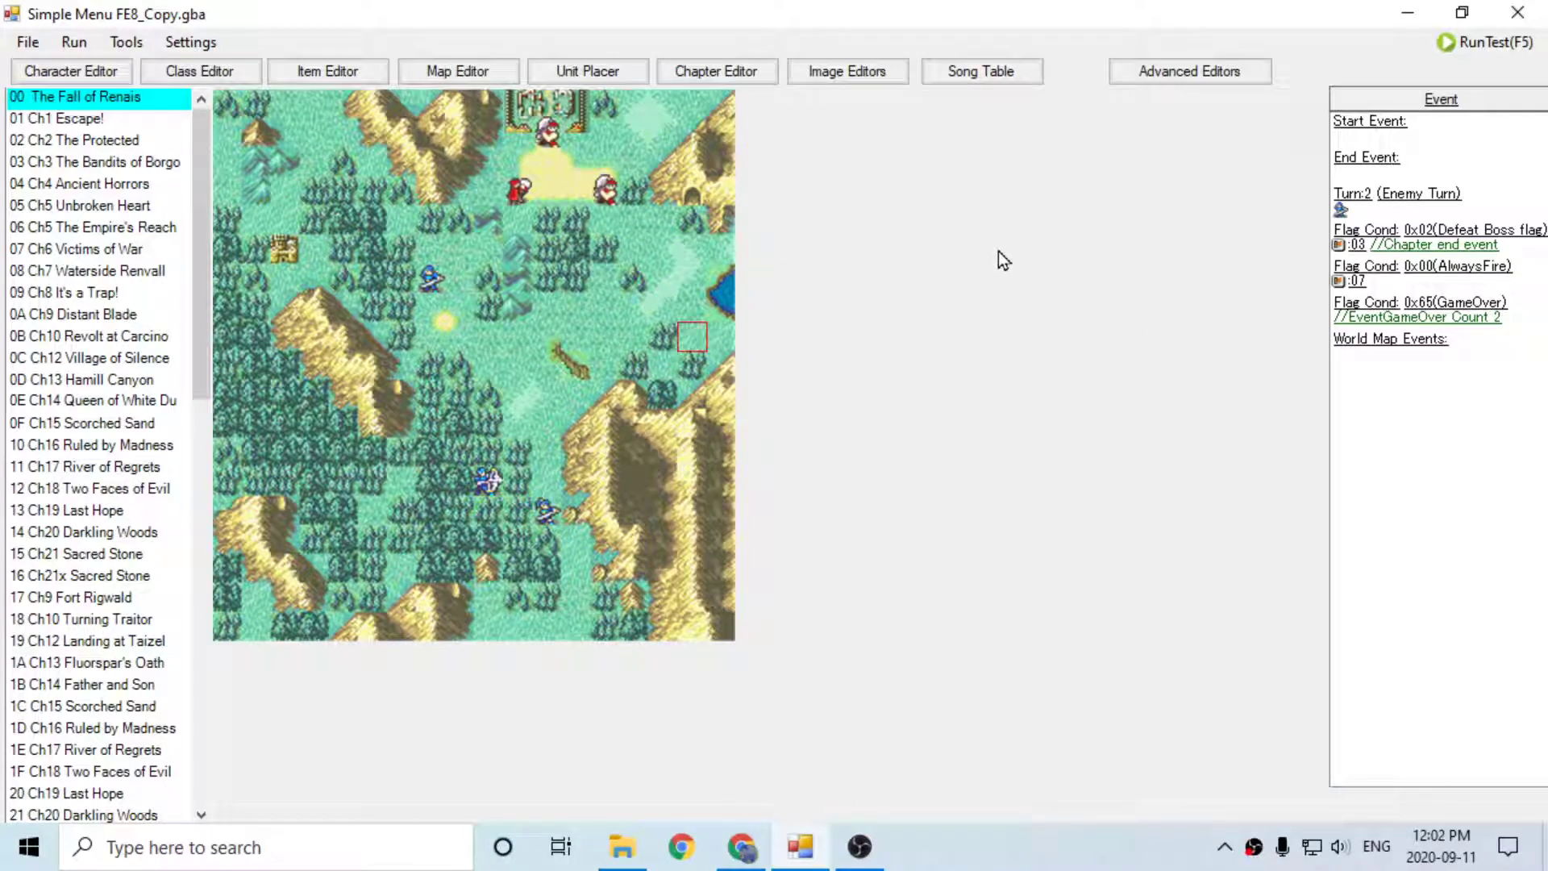
# Step: Run a test of the ROM in mGBA, rearrange the windows and bring the emulator to the front
pyautogui.press('F5')
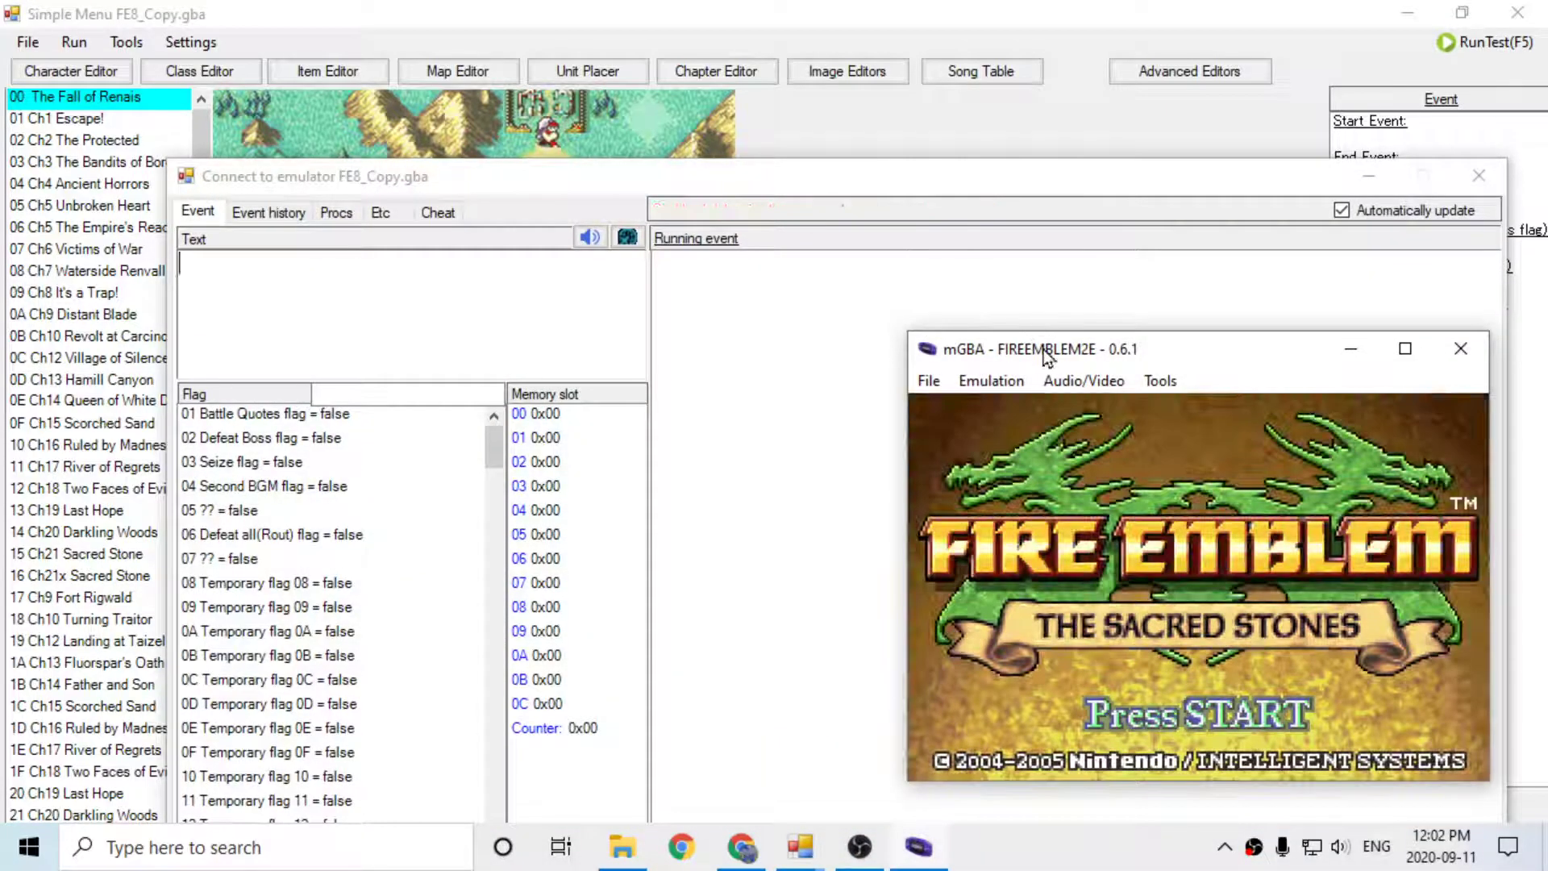
pyautogui.moveTo(1047, 351); pyautogui.dragTo(825, 311)
pyautogui.moveTo(762, 172); pyautogui.dragTo(638, 47)
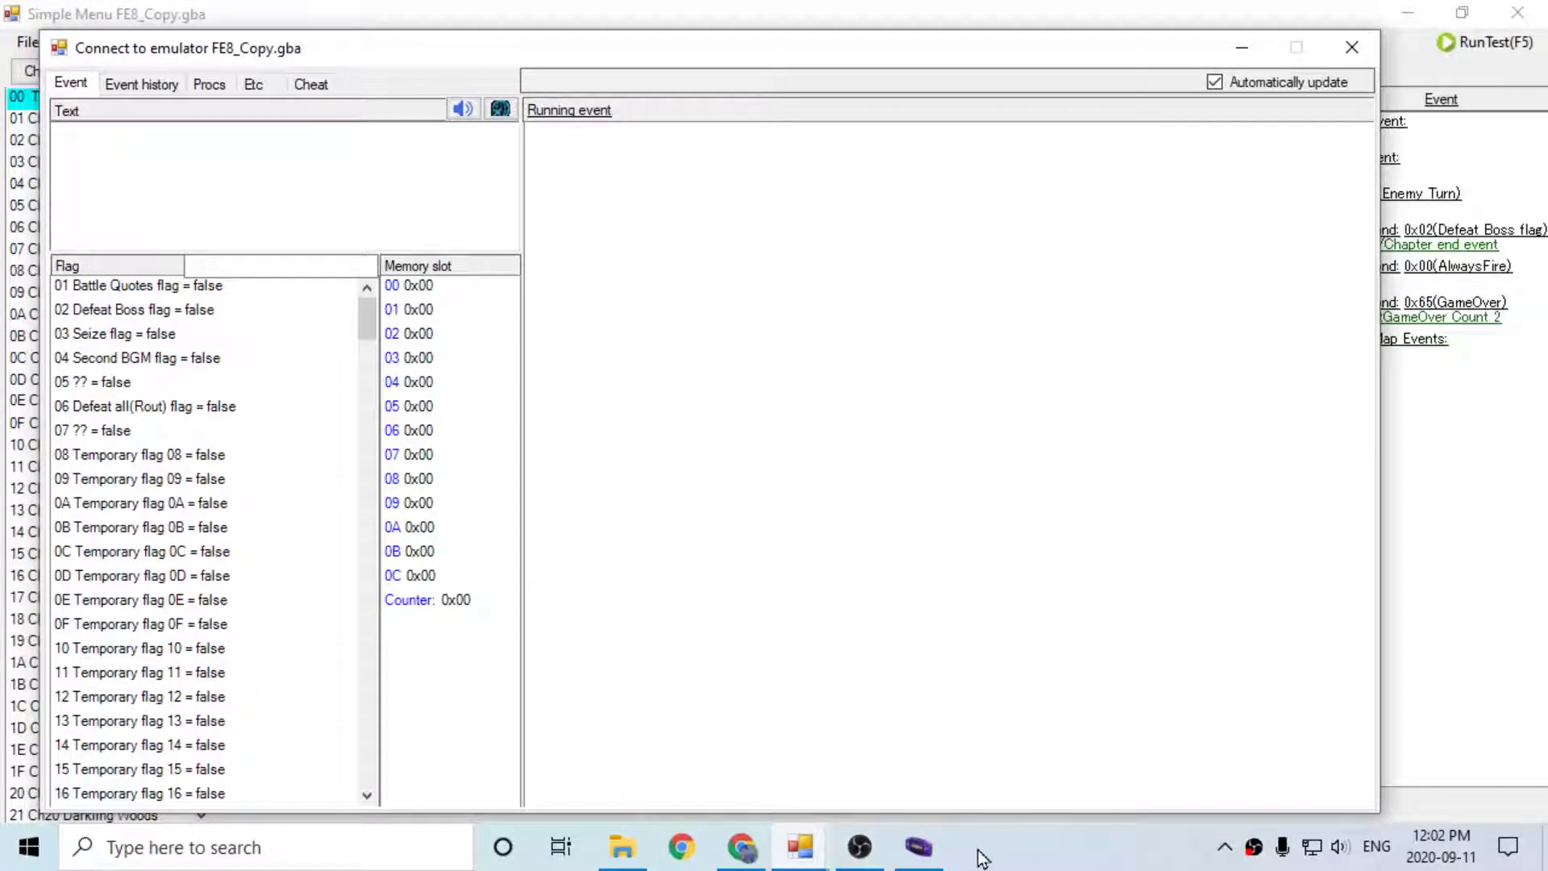
pyautogui.click(918, 847)
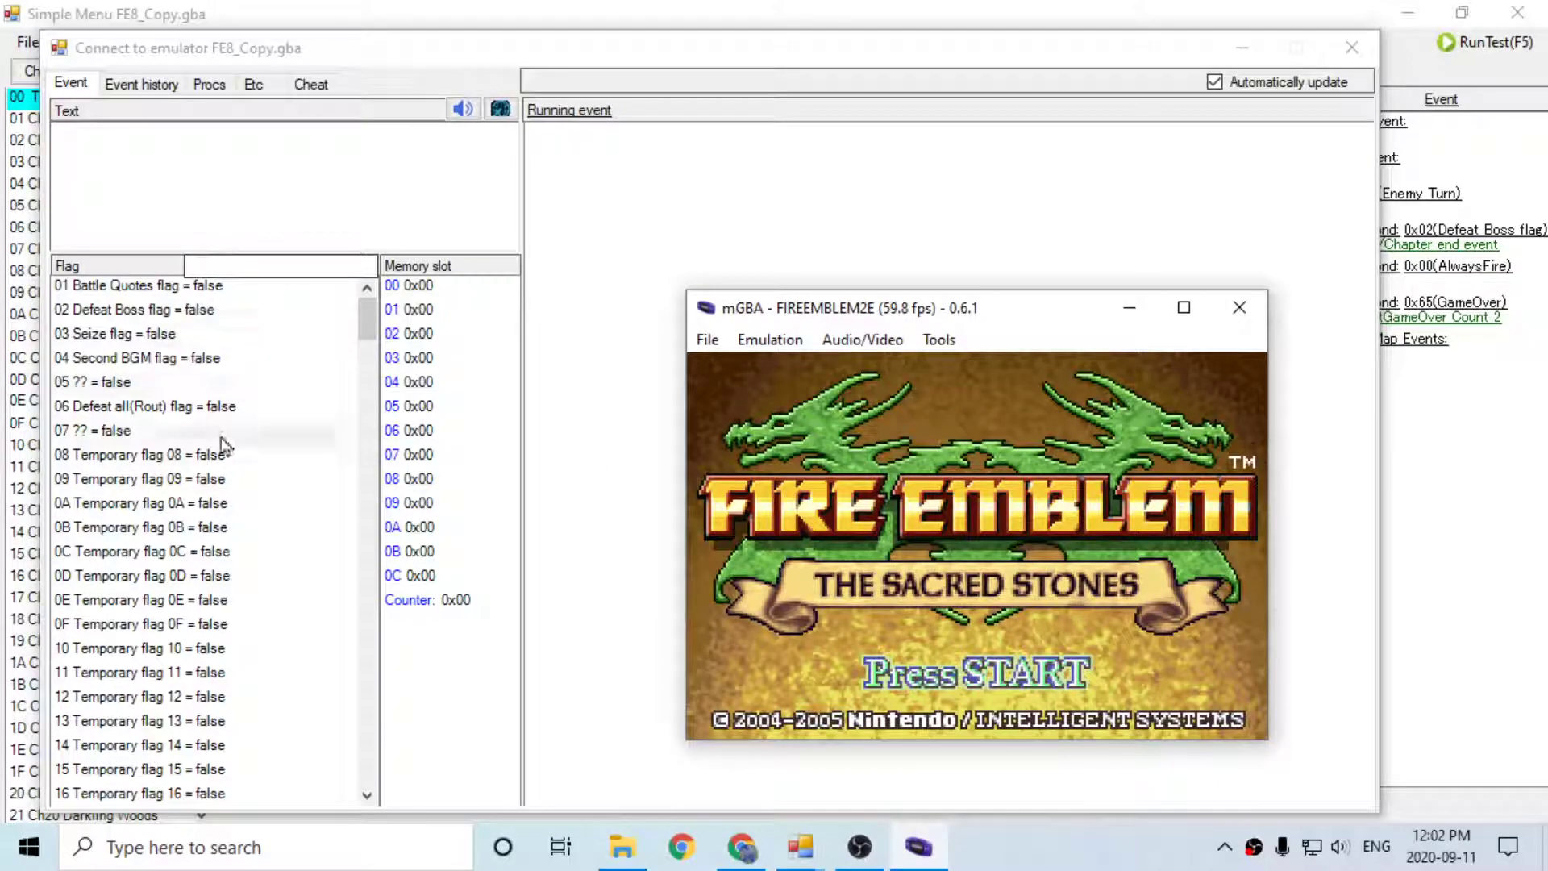
# Step: Start a new game in the first save slot with the difficulty for experienced players without gameplay hints
pyautogui.press('Return')
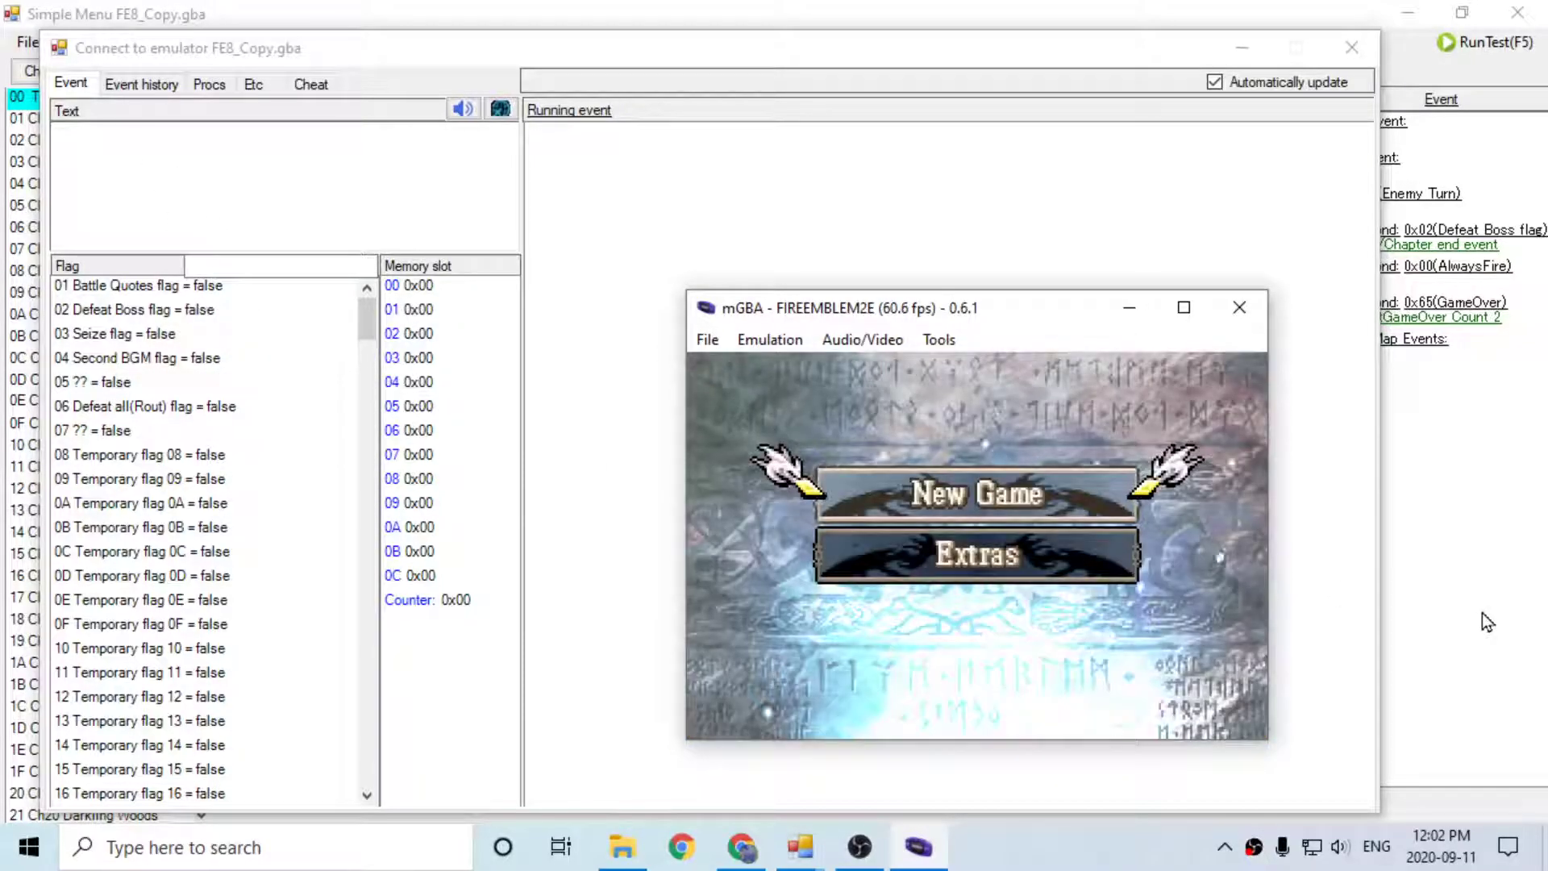
pyautogui.press('x')
pyautogui.press('Down')
pyautogui.press('x')
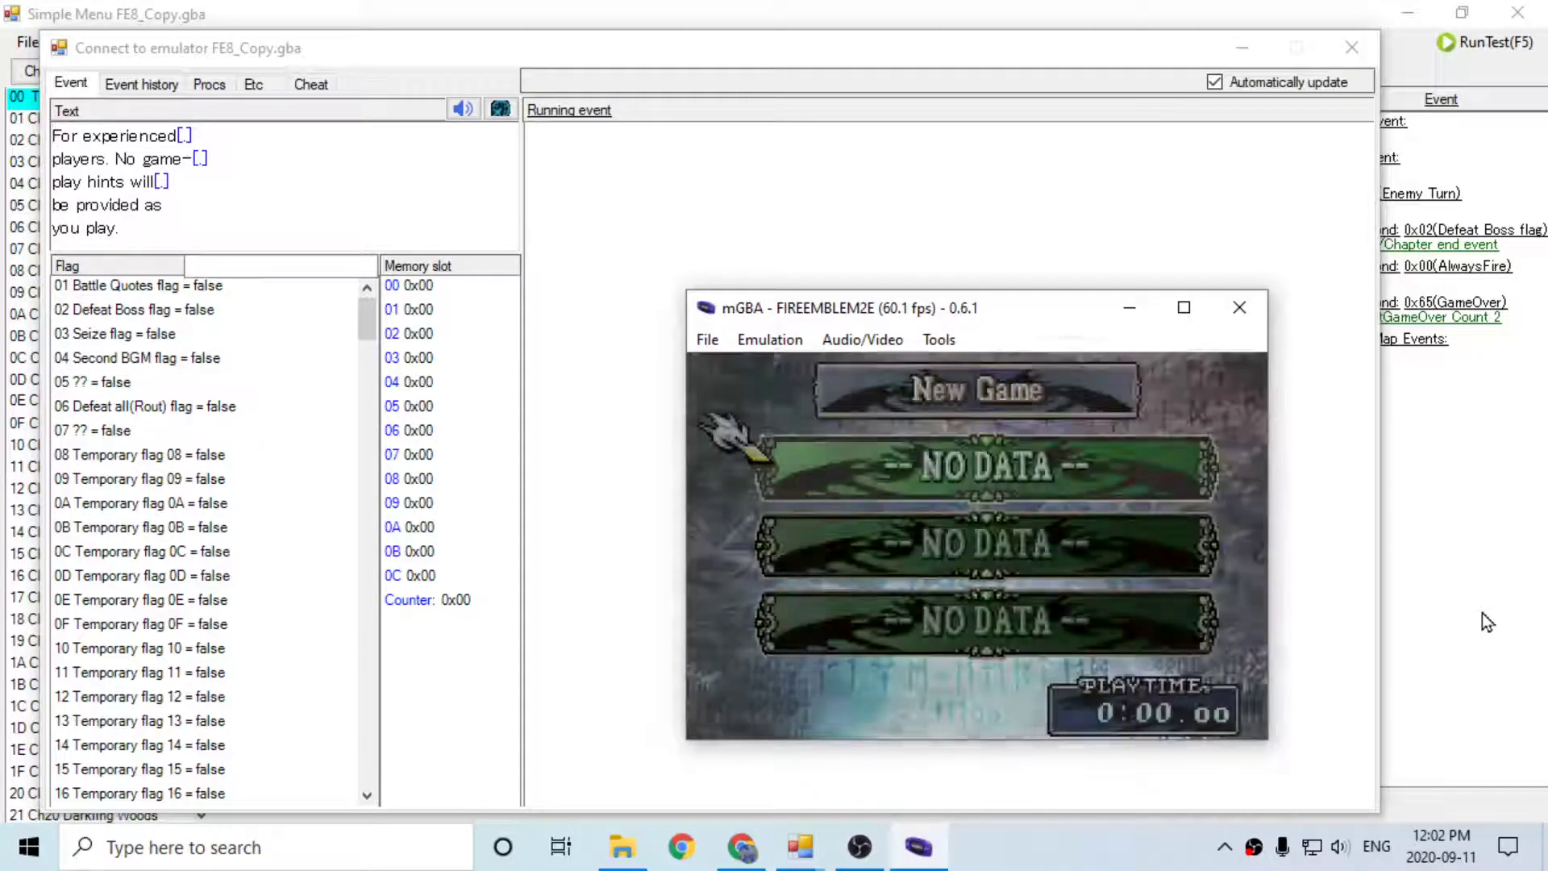
pyautogui.press('x')
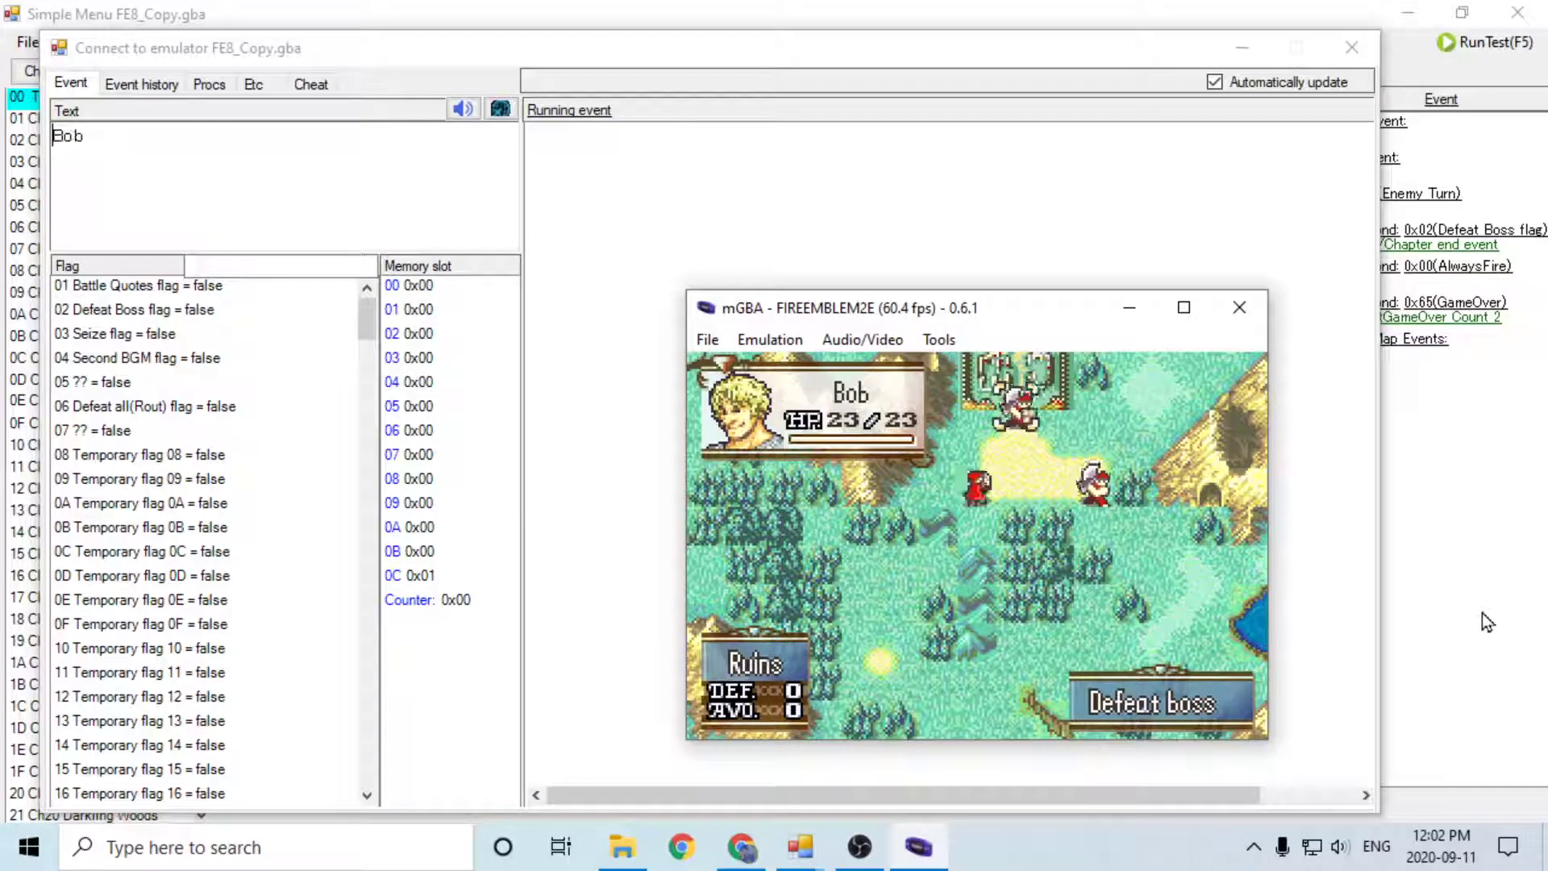
# Step: Inspect the enemy units' status screens and items, and return to the map
pyautogui.press('s')
pyautogui.press('Down')
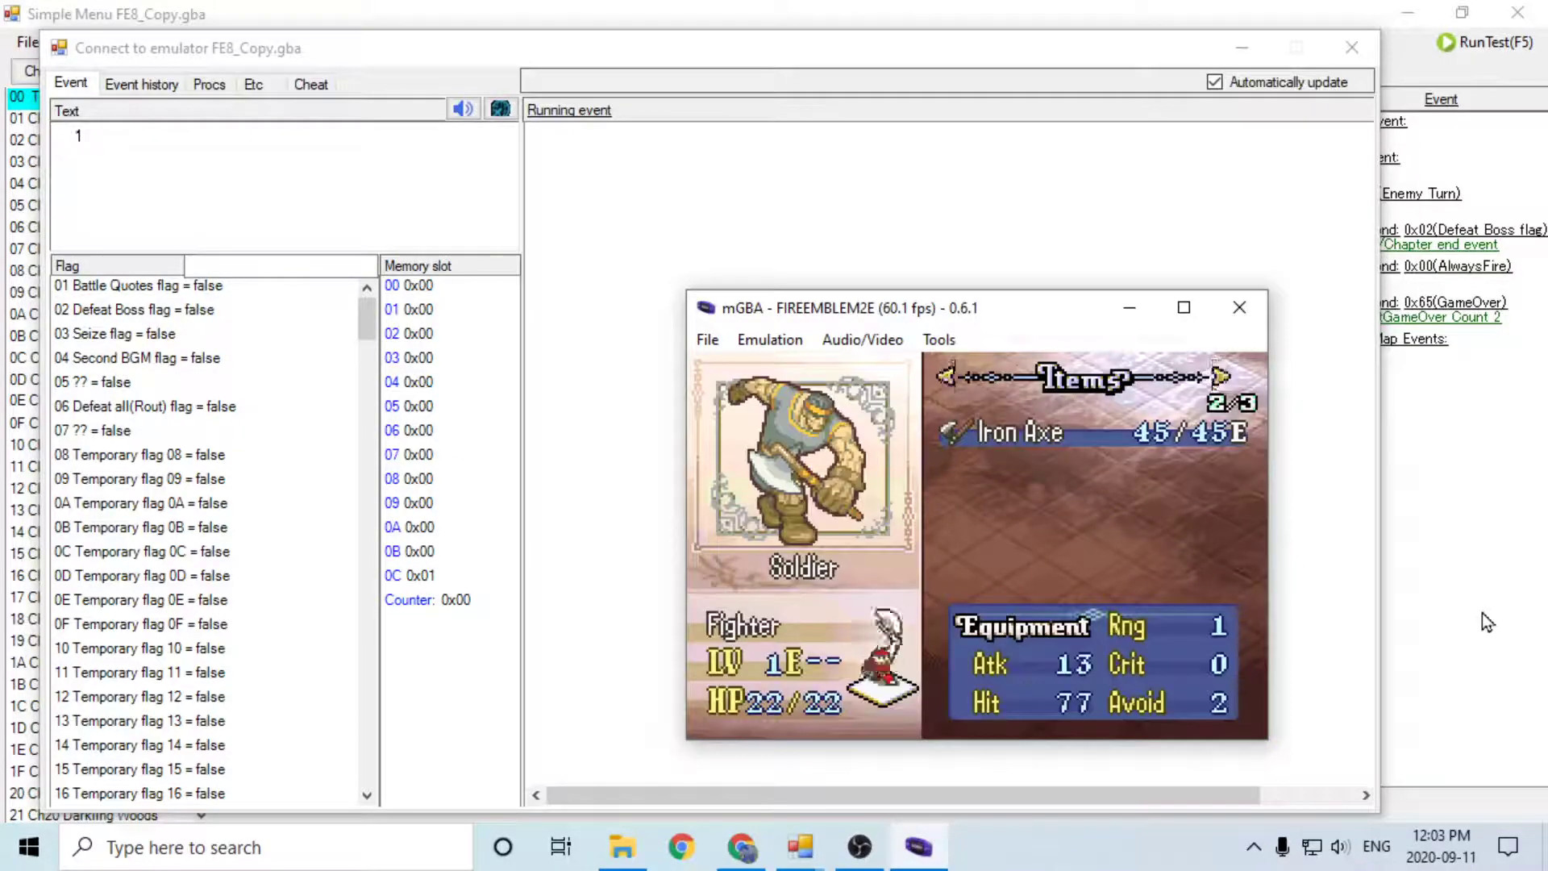
pyautogui.press('Down')
pyautogui.press('z')
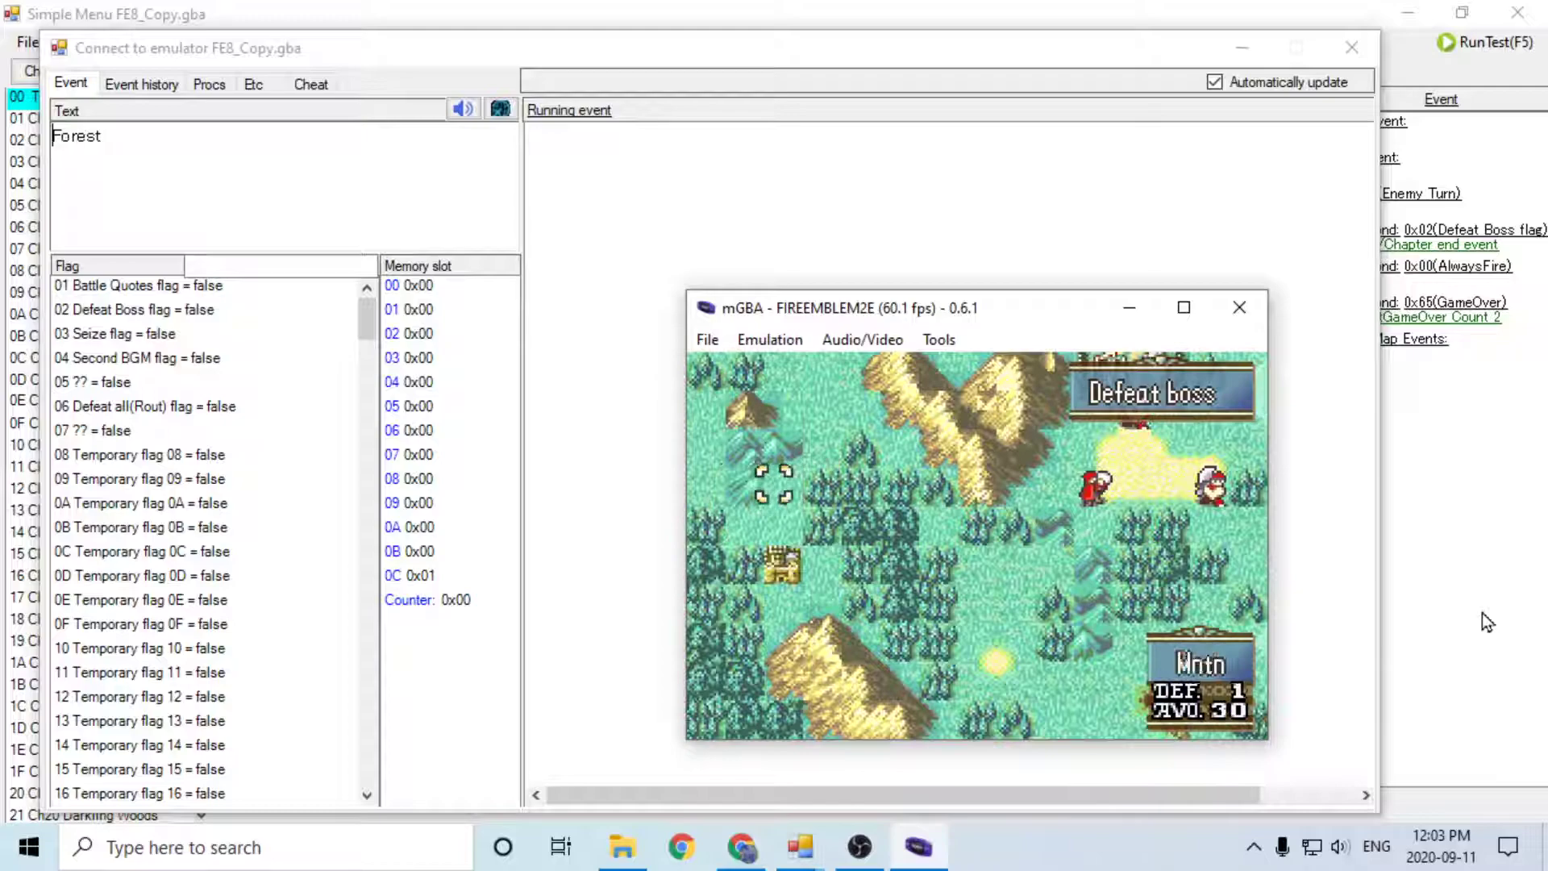
# Step: Preview the Myrmidon's movement range on the map and cancel the move
pyautogui.press('Down')
pyautogui.press('Right')
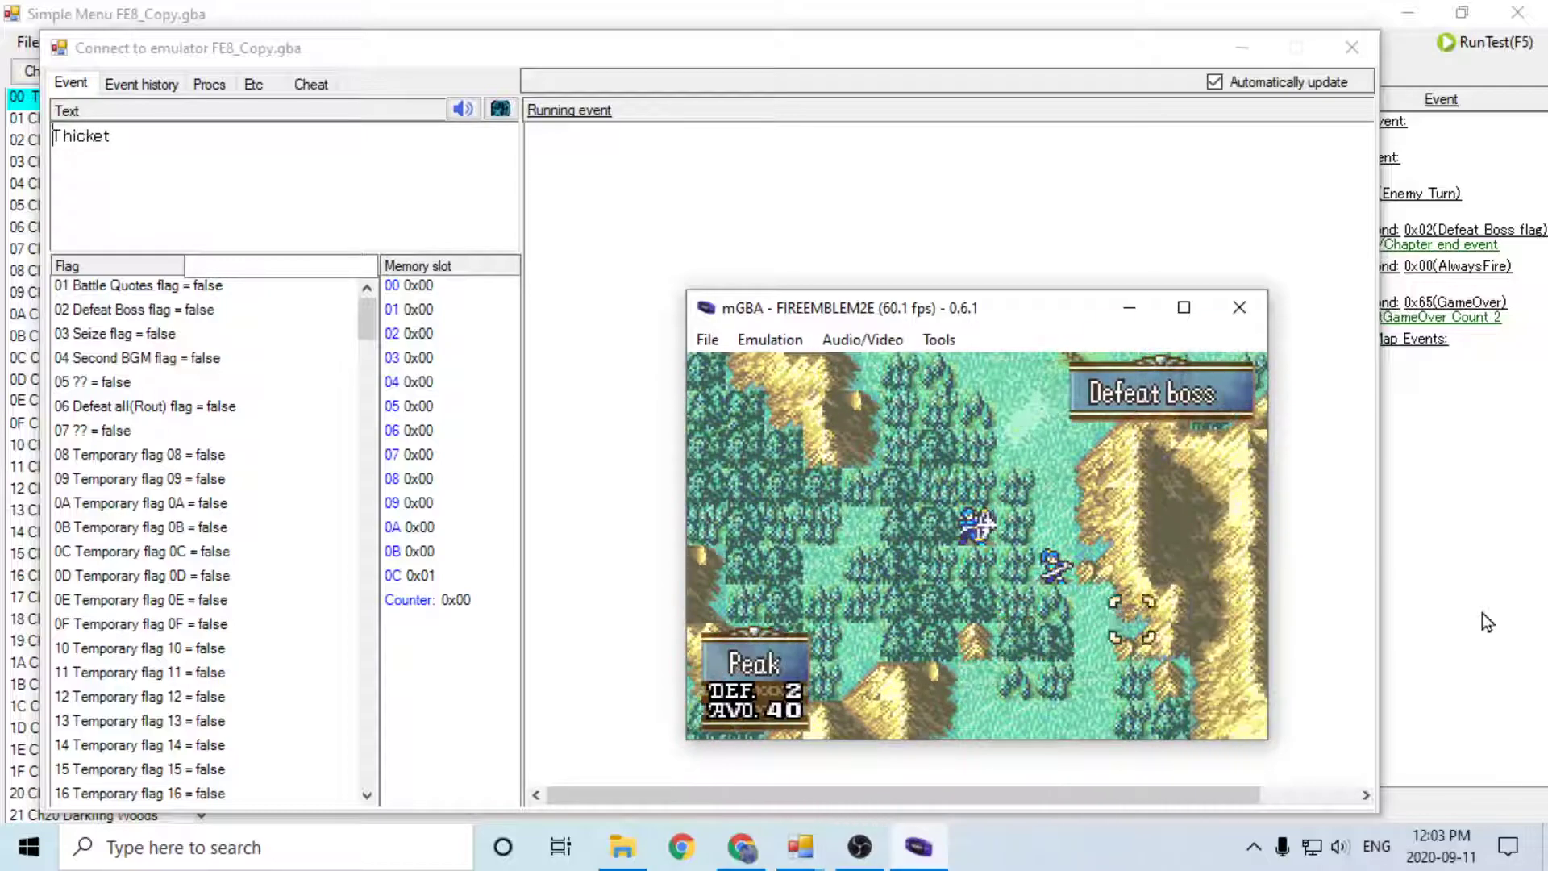
pyautogui.press('x')
pyautogui.press('Up')
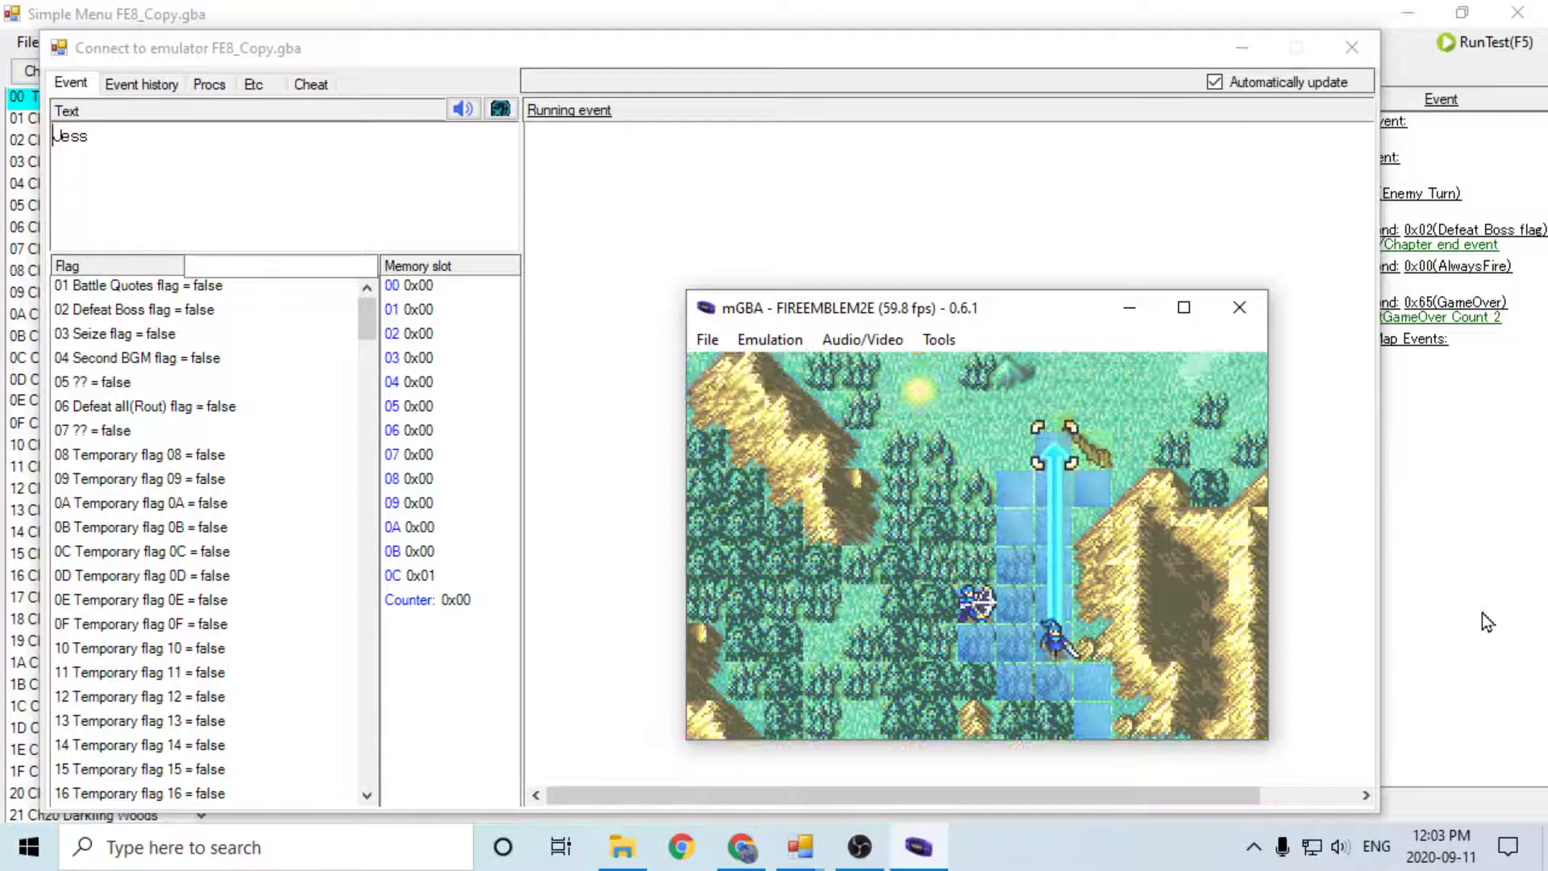
pyautogui.press('z')
# Step: Check the Myrmidon's weapon levels and the Poison Sword's details, and return to the map
pyautogui.press('s')
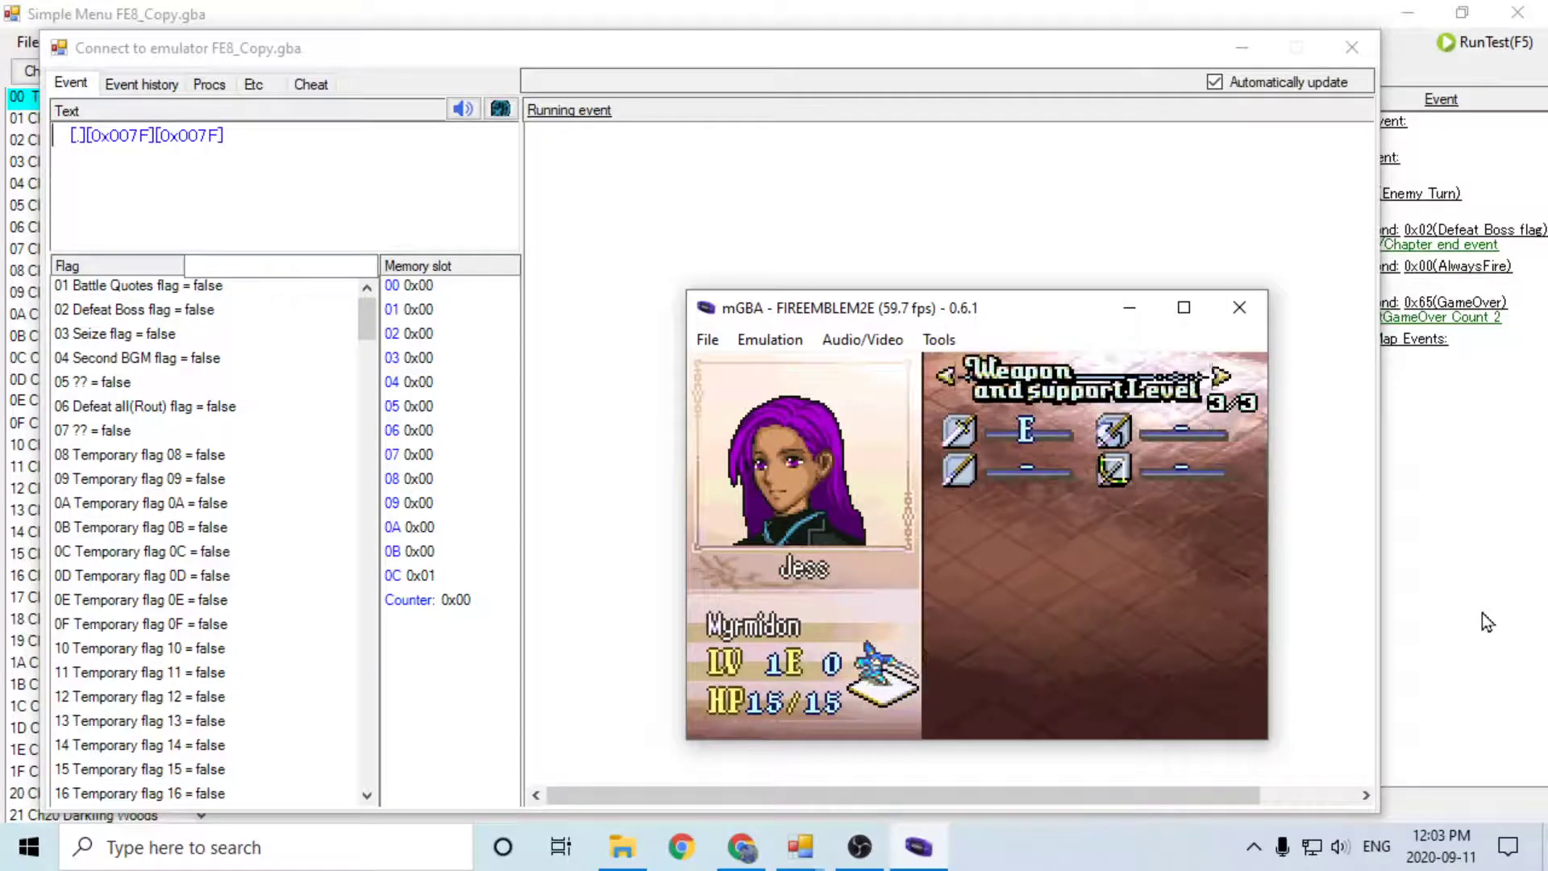
pyautogui.press('s')
pyautogui.press('Down')
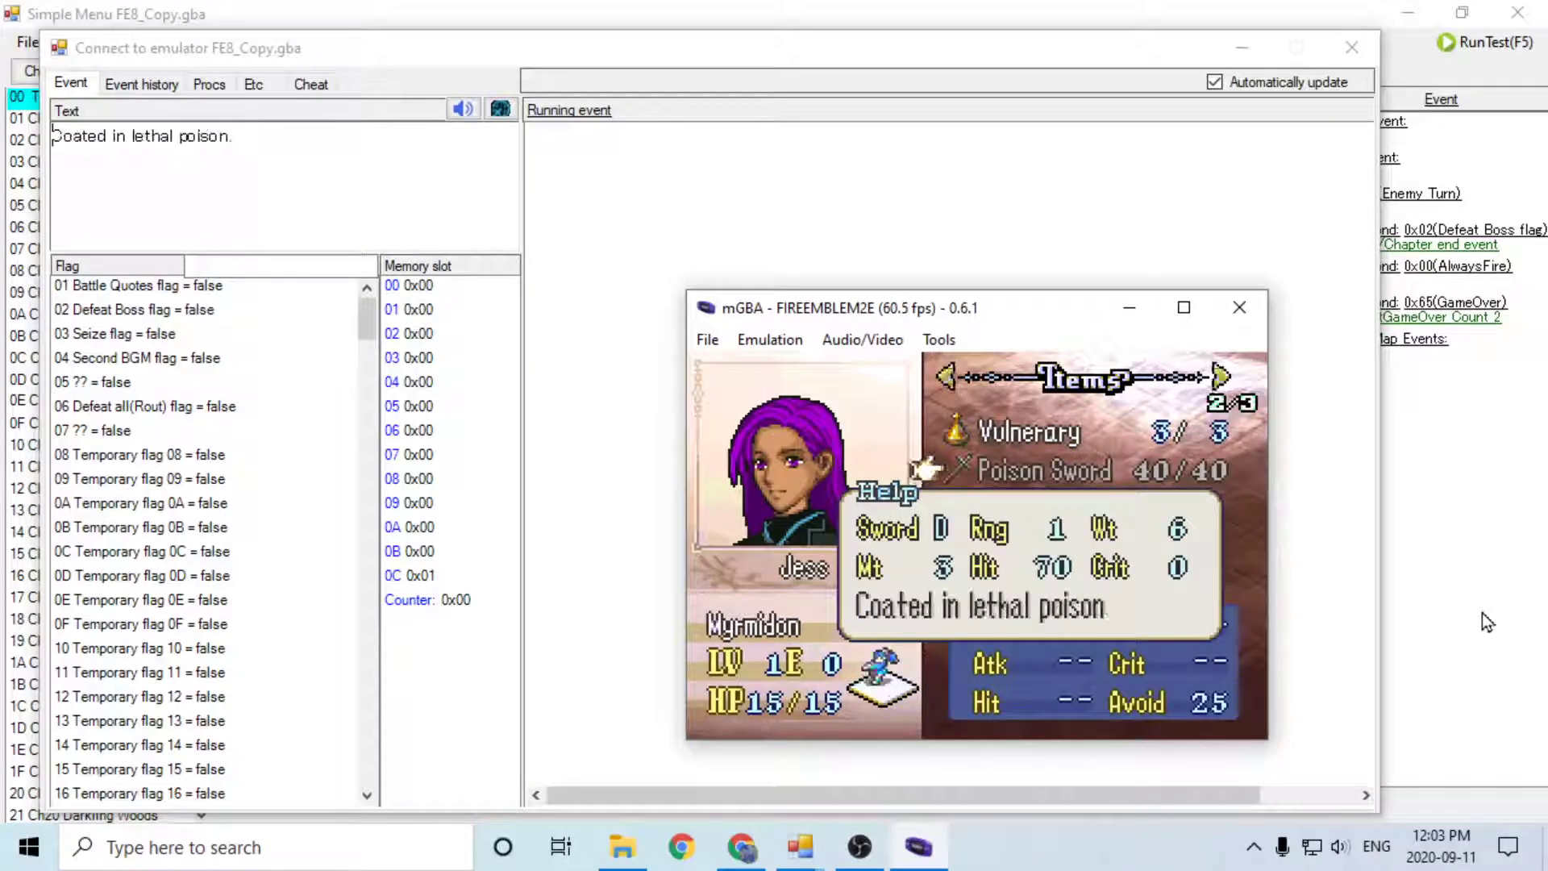
pyautogui.press('z')
pyautogui.press('z')
# Step: Check the Sniper's weapon levels and item list on the status screen
pyautogui.press('Down')
pyautogui.press('s')
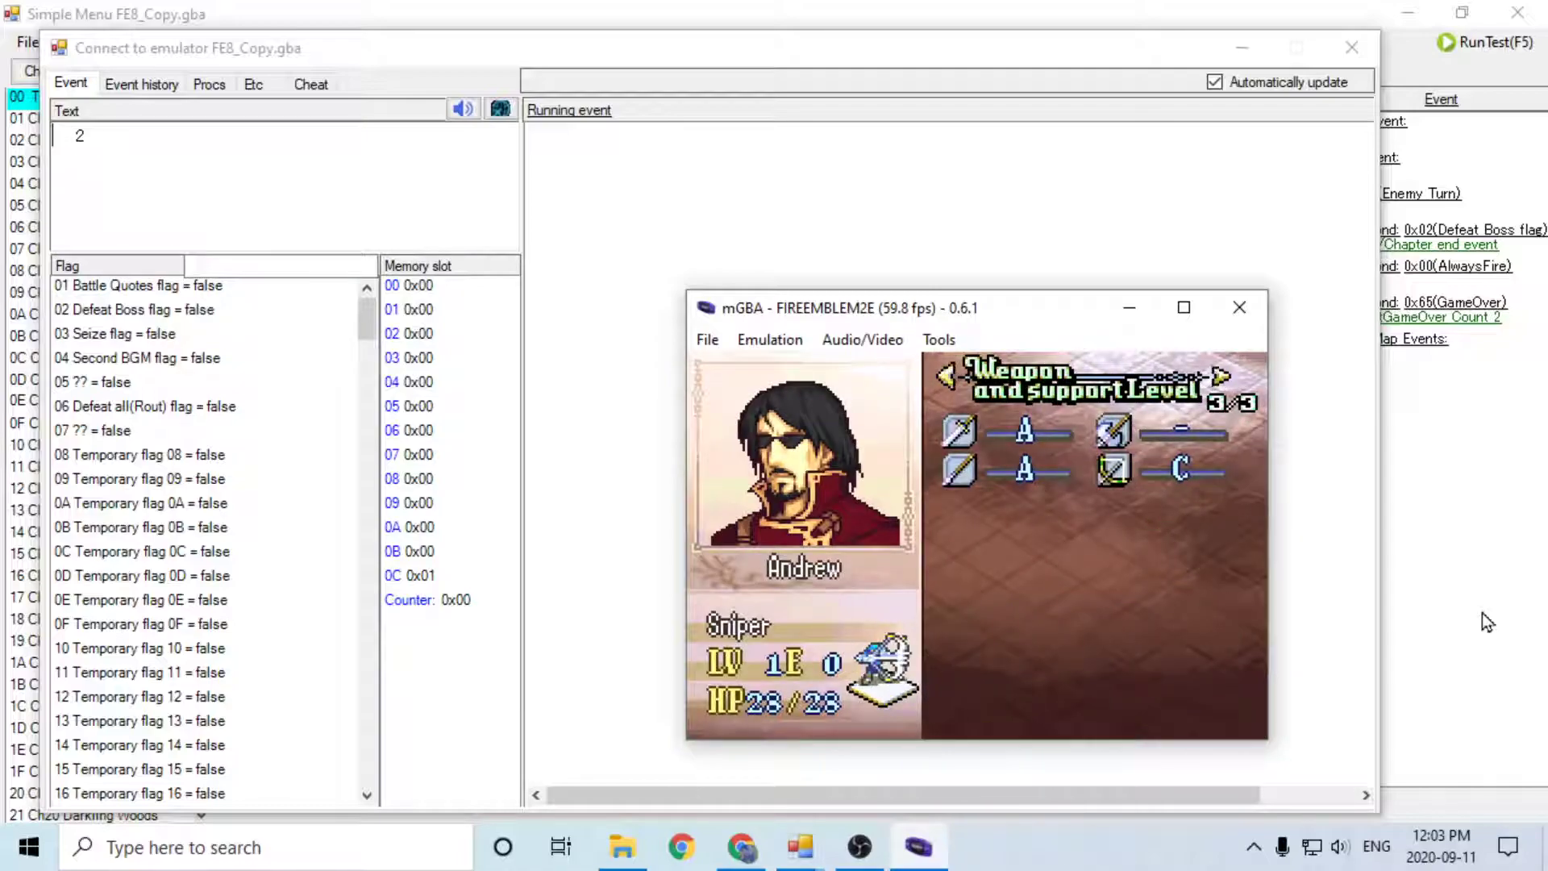
pyautogui.press('Left')
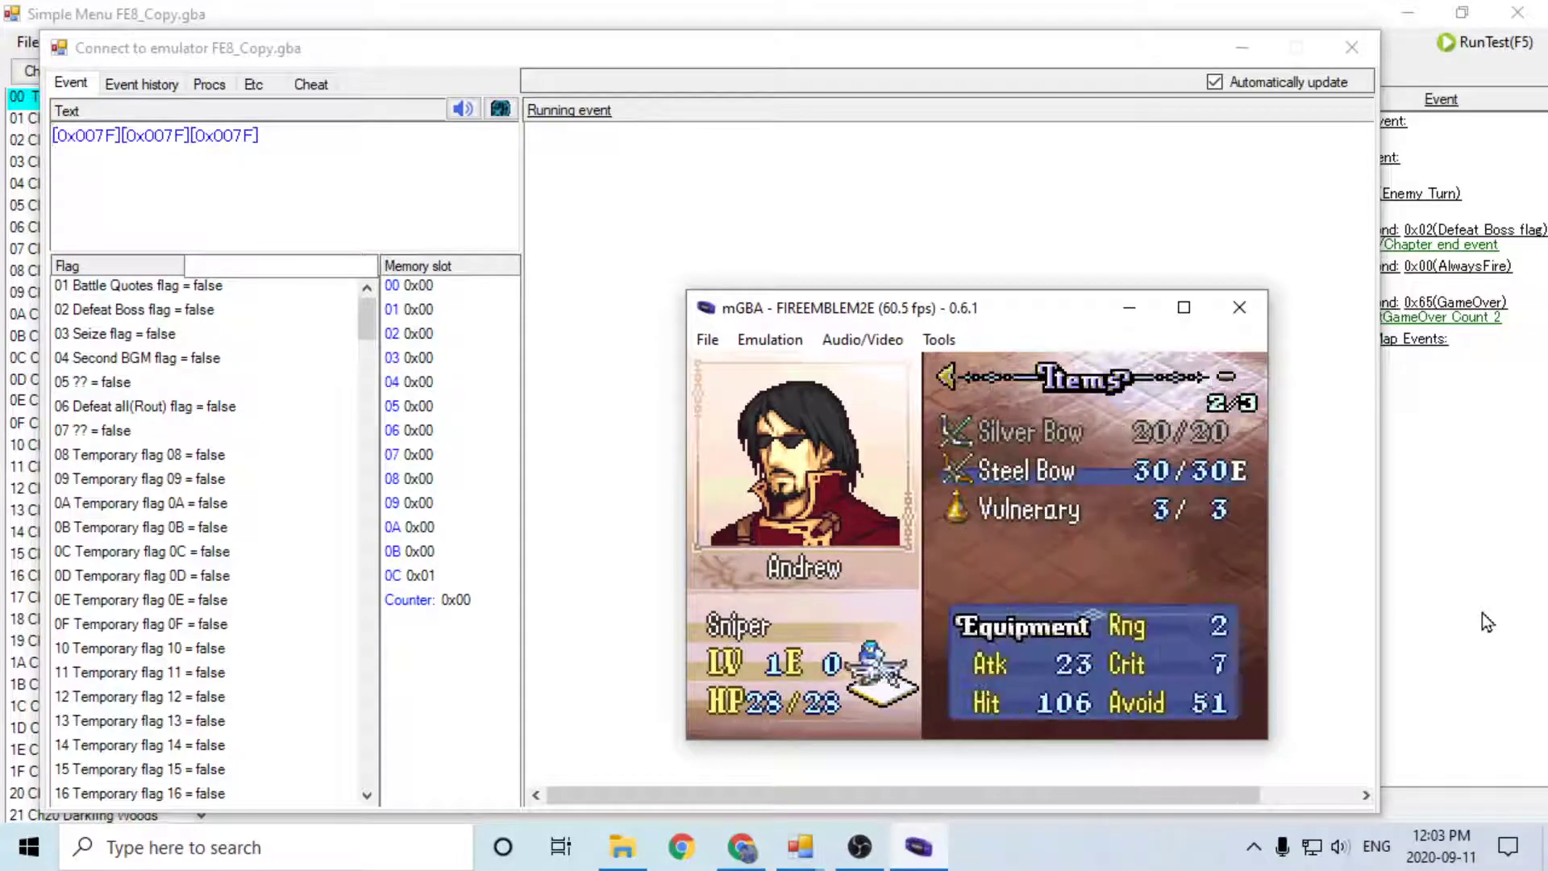
# Step: Close the status screen, move the purple-haired sword unit north beside the fallen log to wait, and end the turn
pyautogui.press('Right')
pyautogui.press('z')
pyautogui.press('Down')
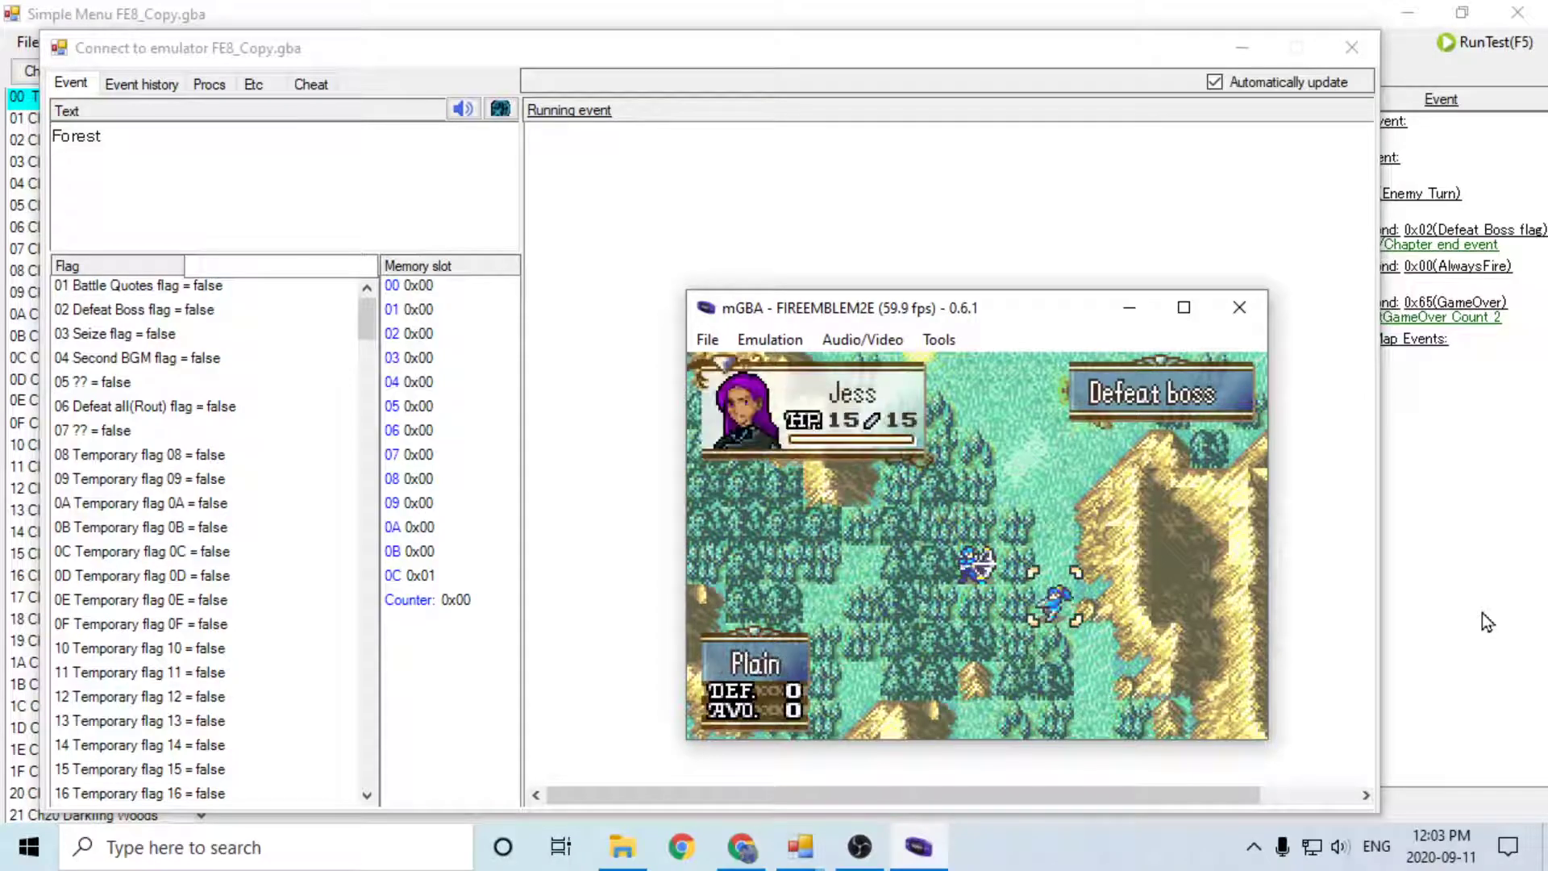
pyautogui.press('x')
pyautogui.press('Up')
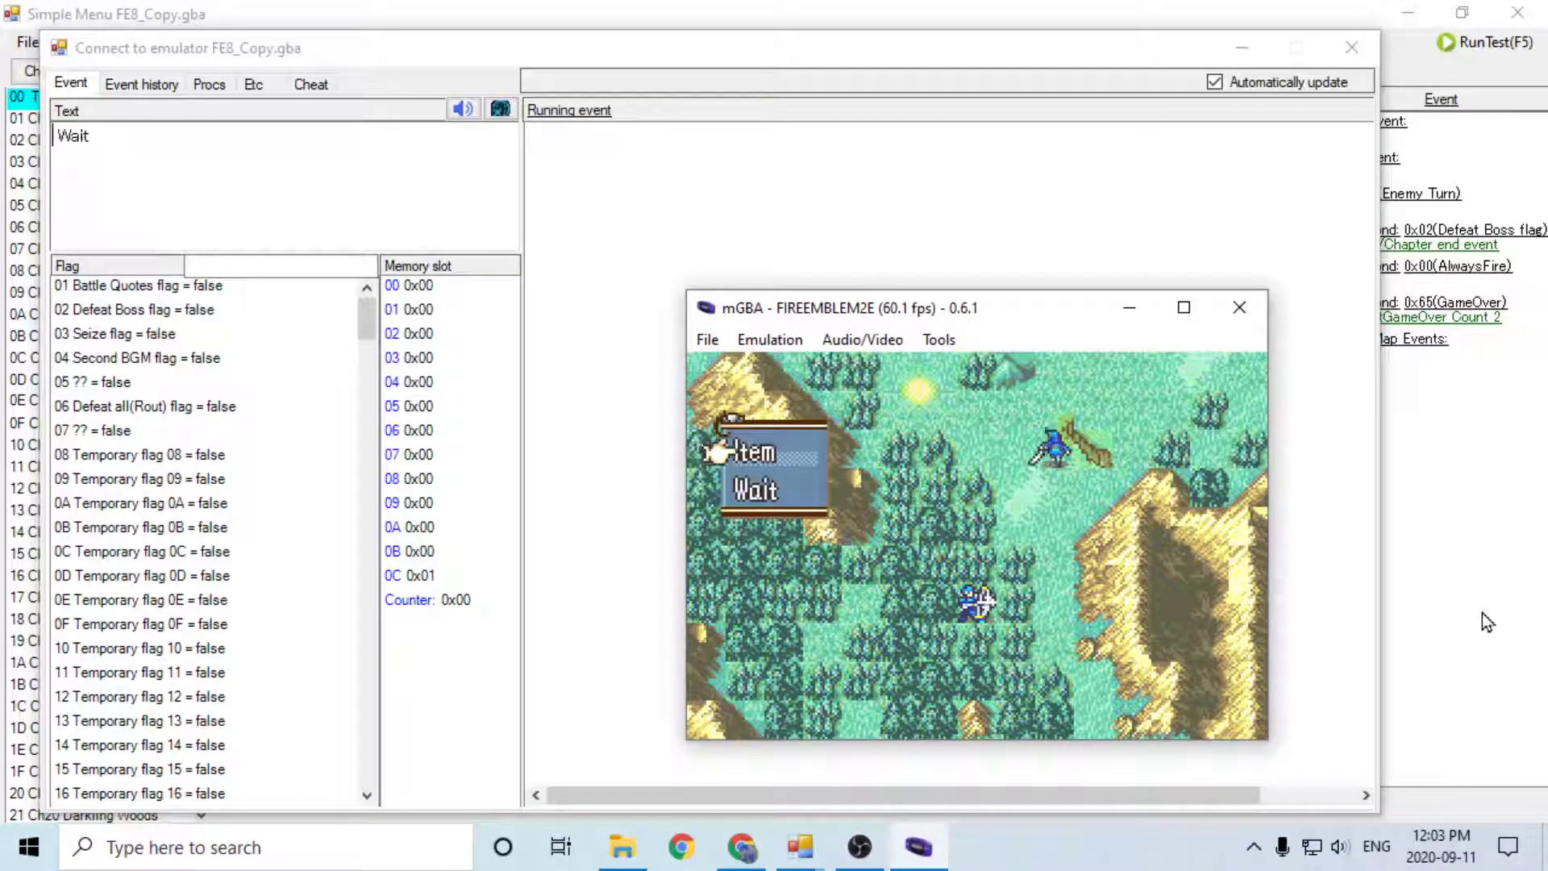
pyautogui.press('x')
pyautogui.press('Up')
pyautogui.press('Right')
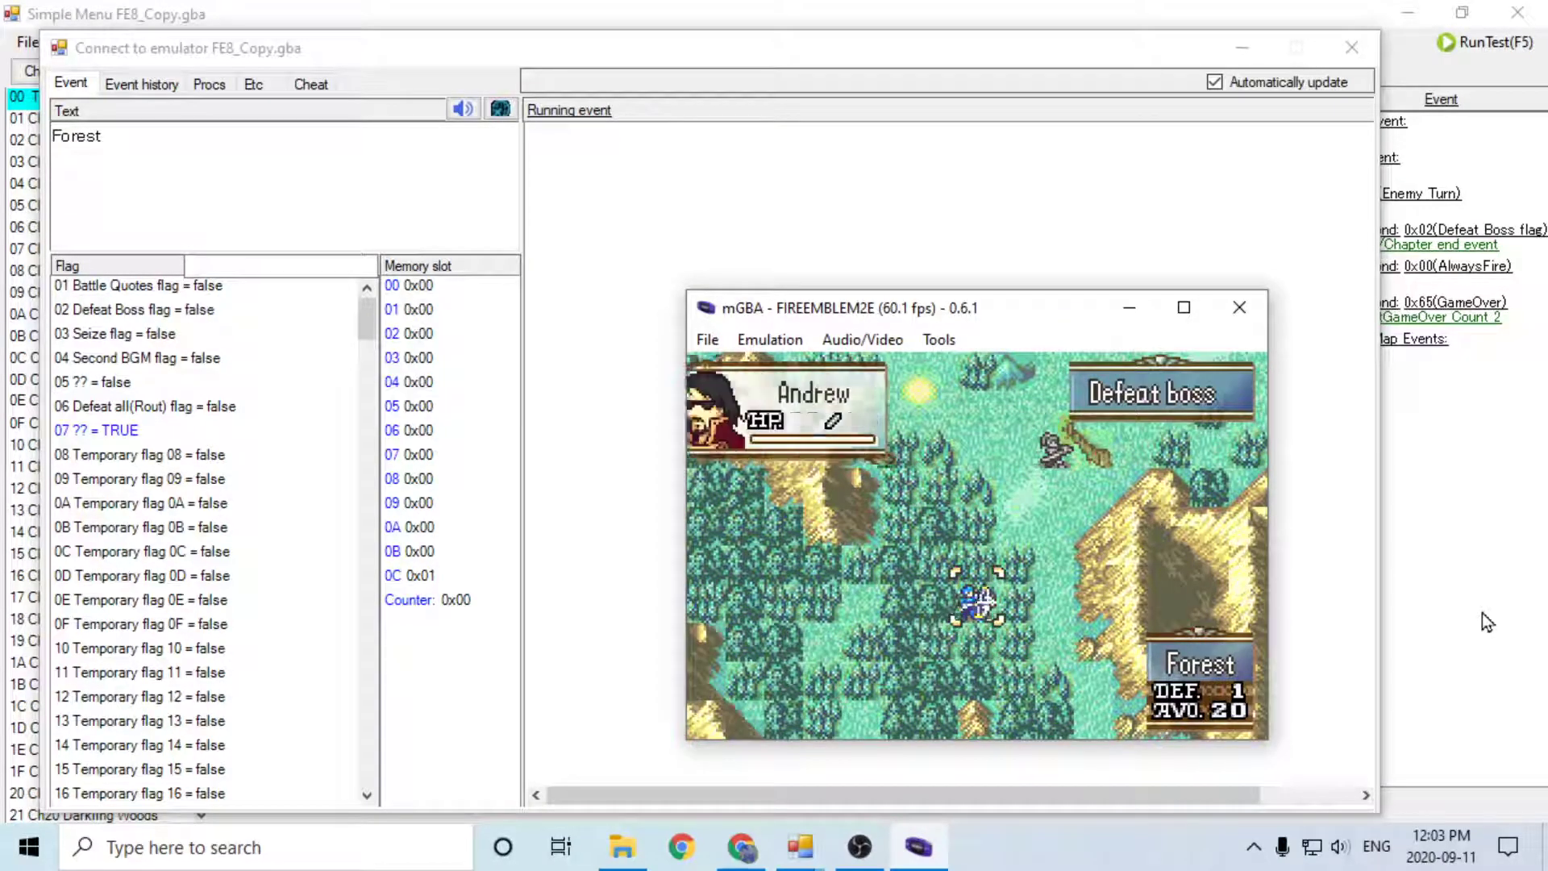
pyautogui.press('Down')
pyautogui.press('x')
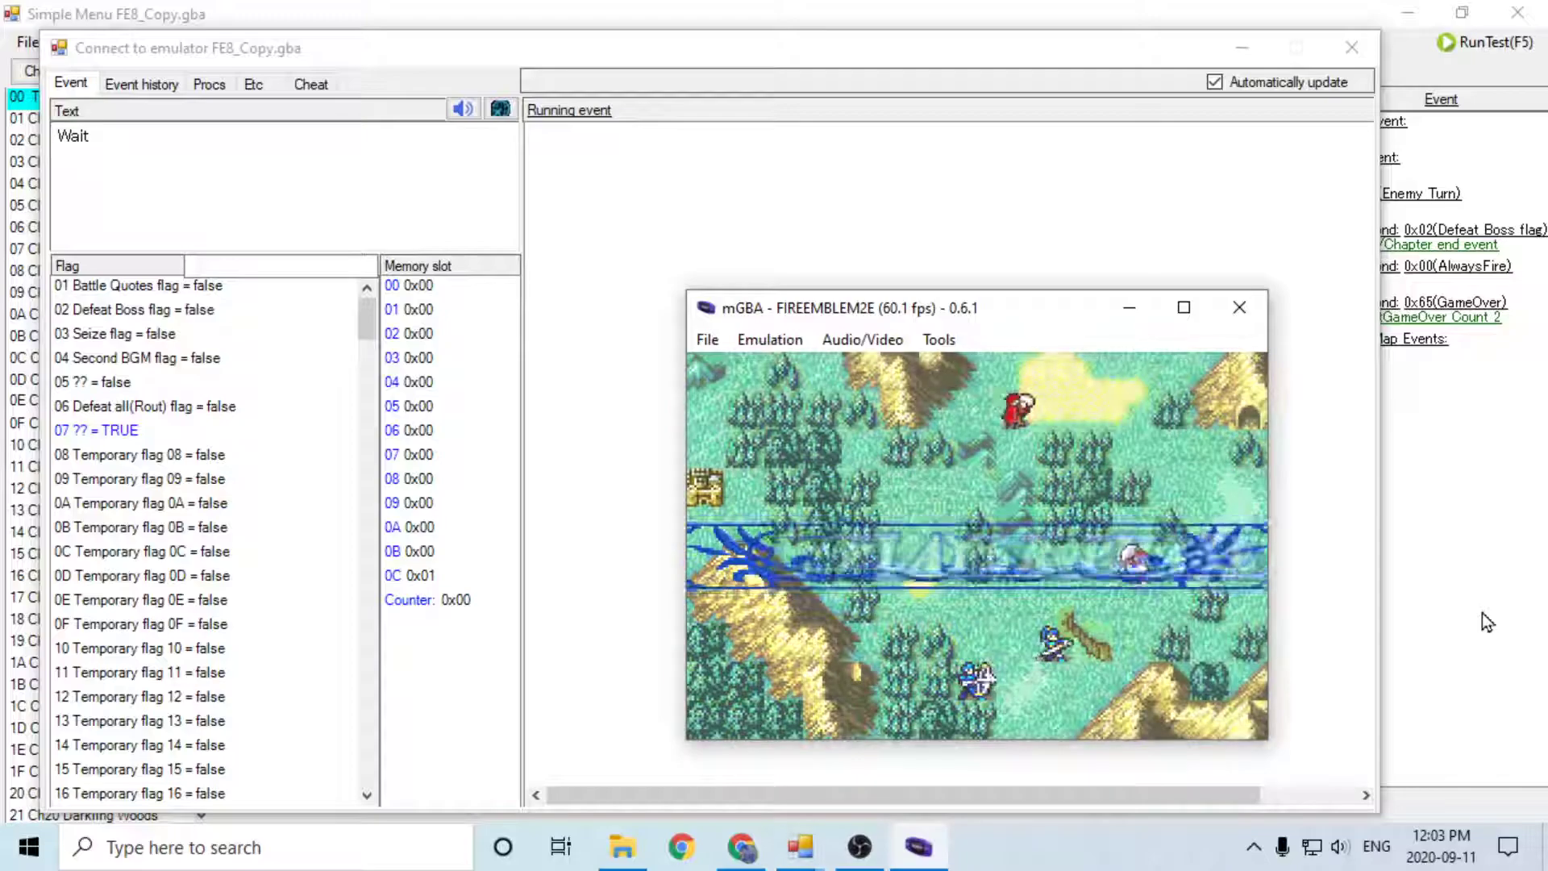
# Step: Turn combat animation off in the game's configuration and return to the map
pyautogui.press('x')
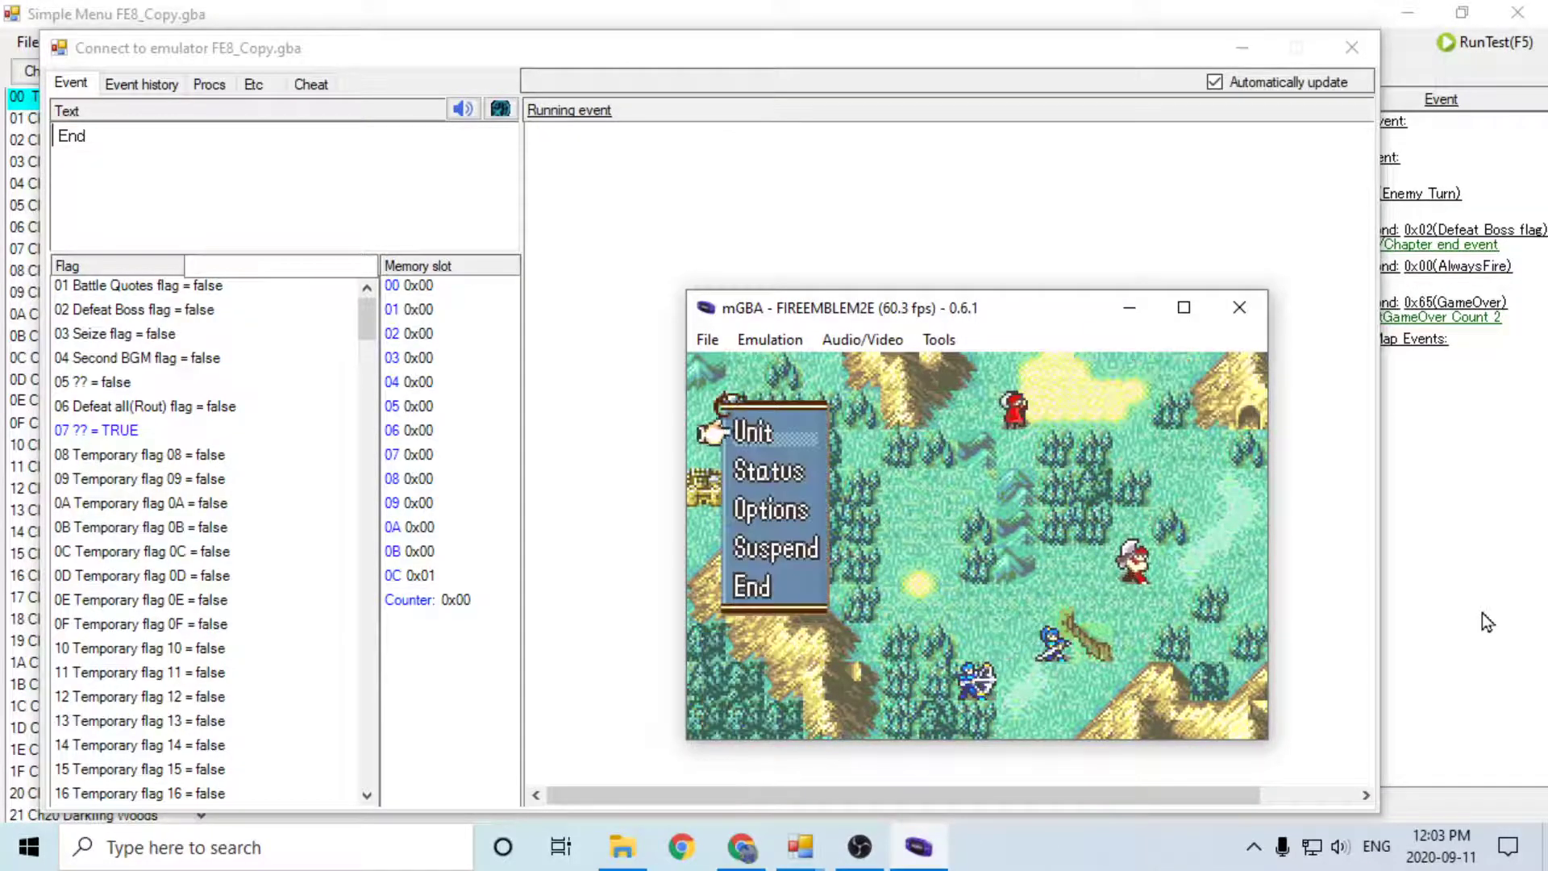
pyautogui.press('x')
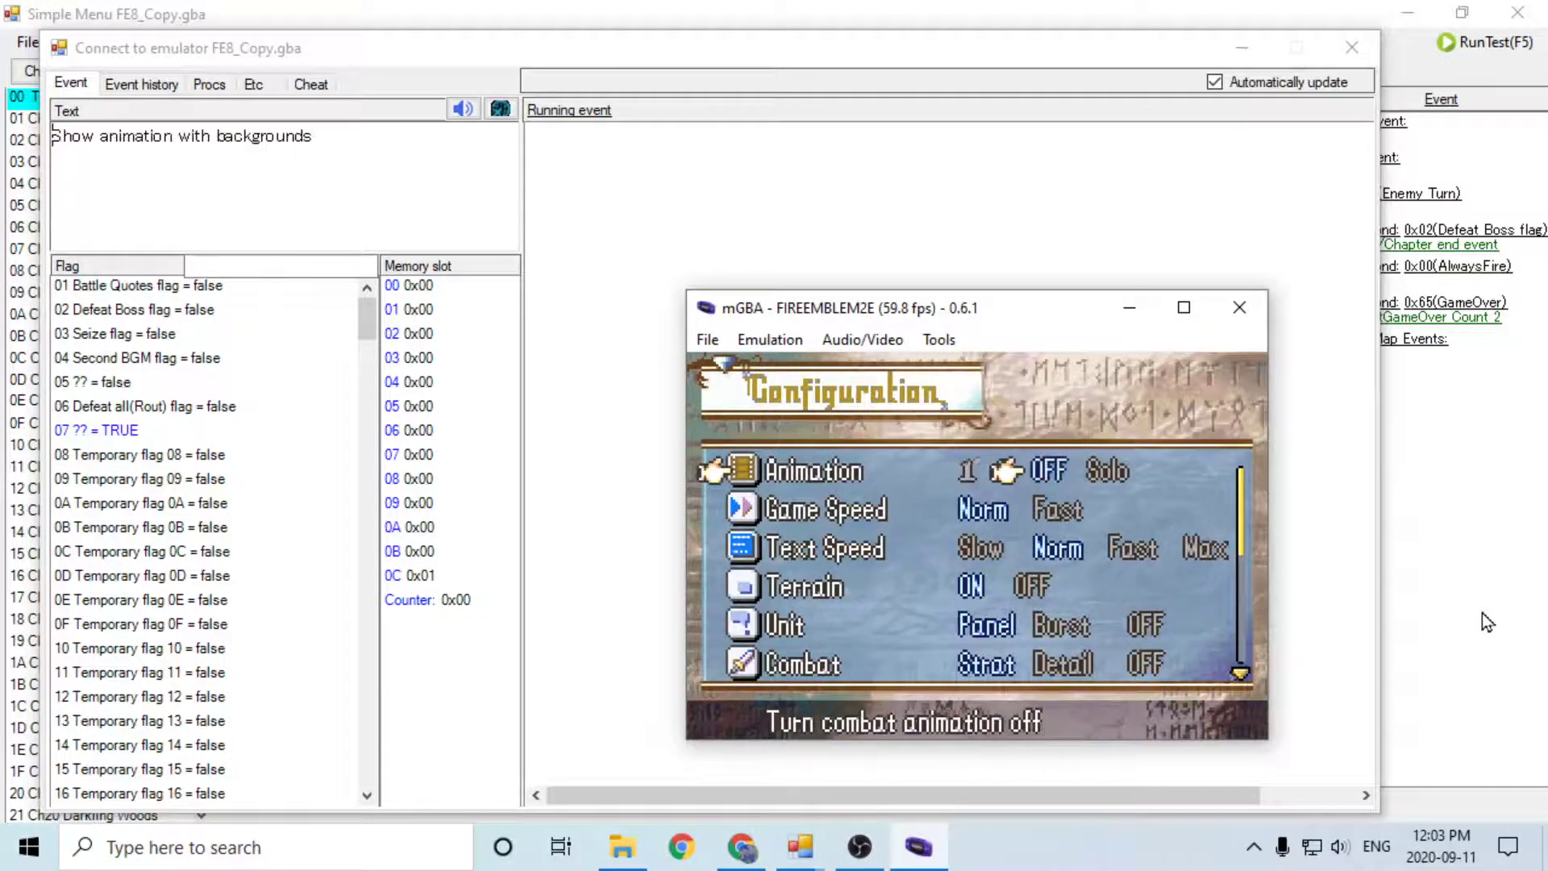
pyautogui.press('Down')
pyautogui.press('Down')
pyautogui.press('z')
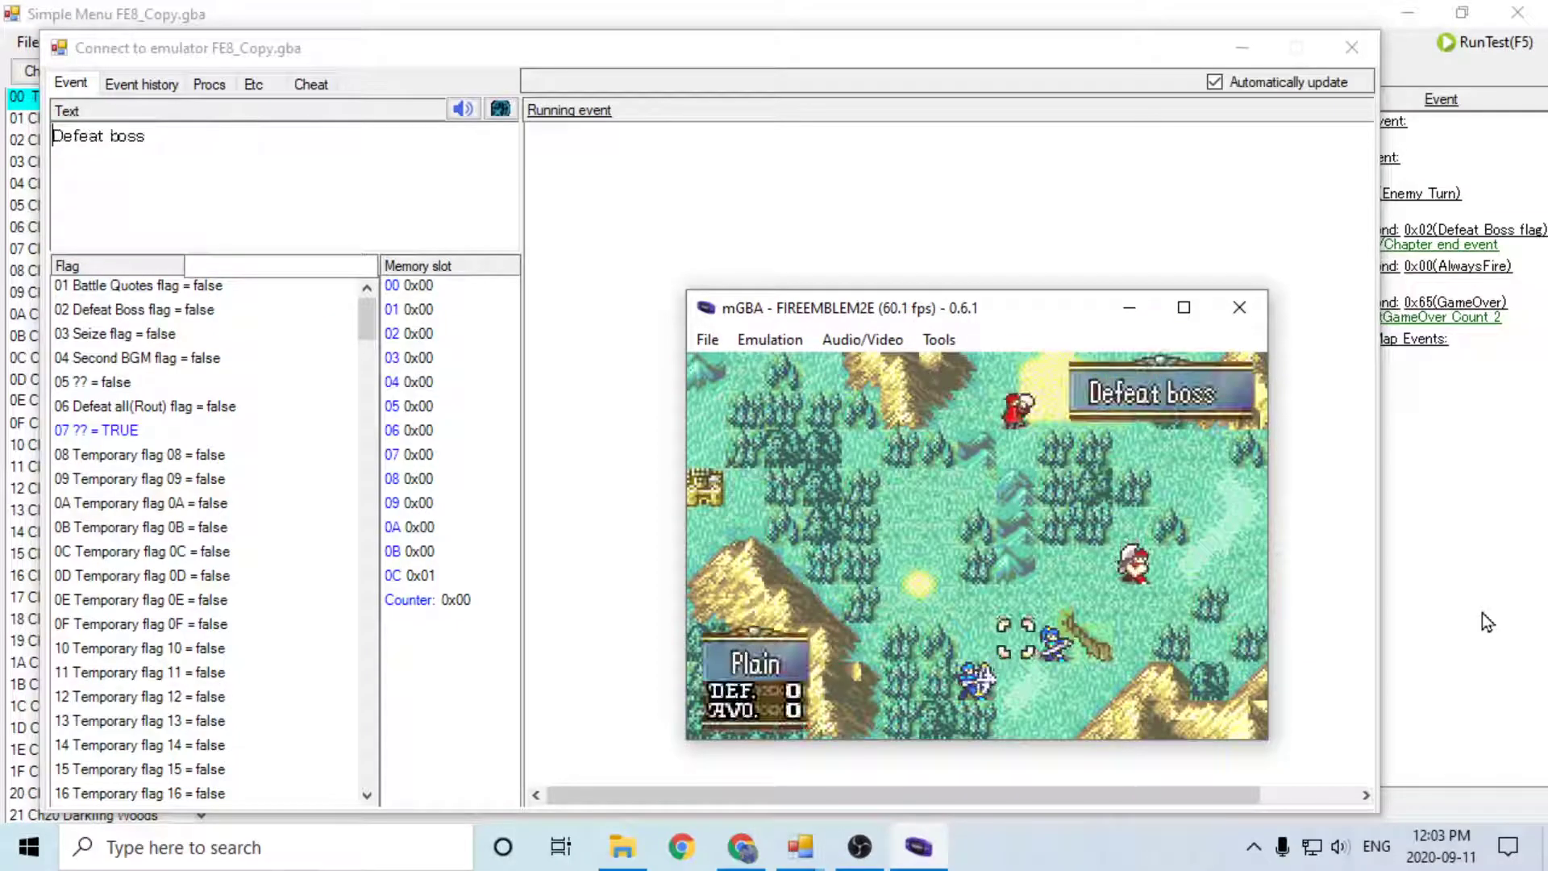
# Step: Move the Sniper within range of the nearby Iron Axe soldier, attack with the Steel Bow, and end the turn
pyautogui.press('Down')
pyautogui.press('x')
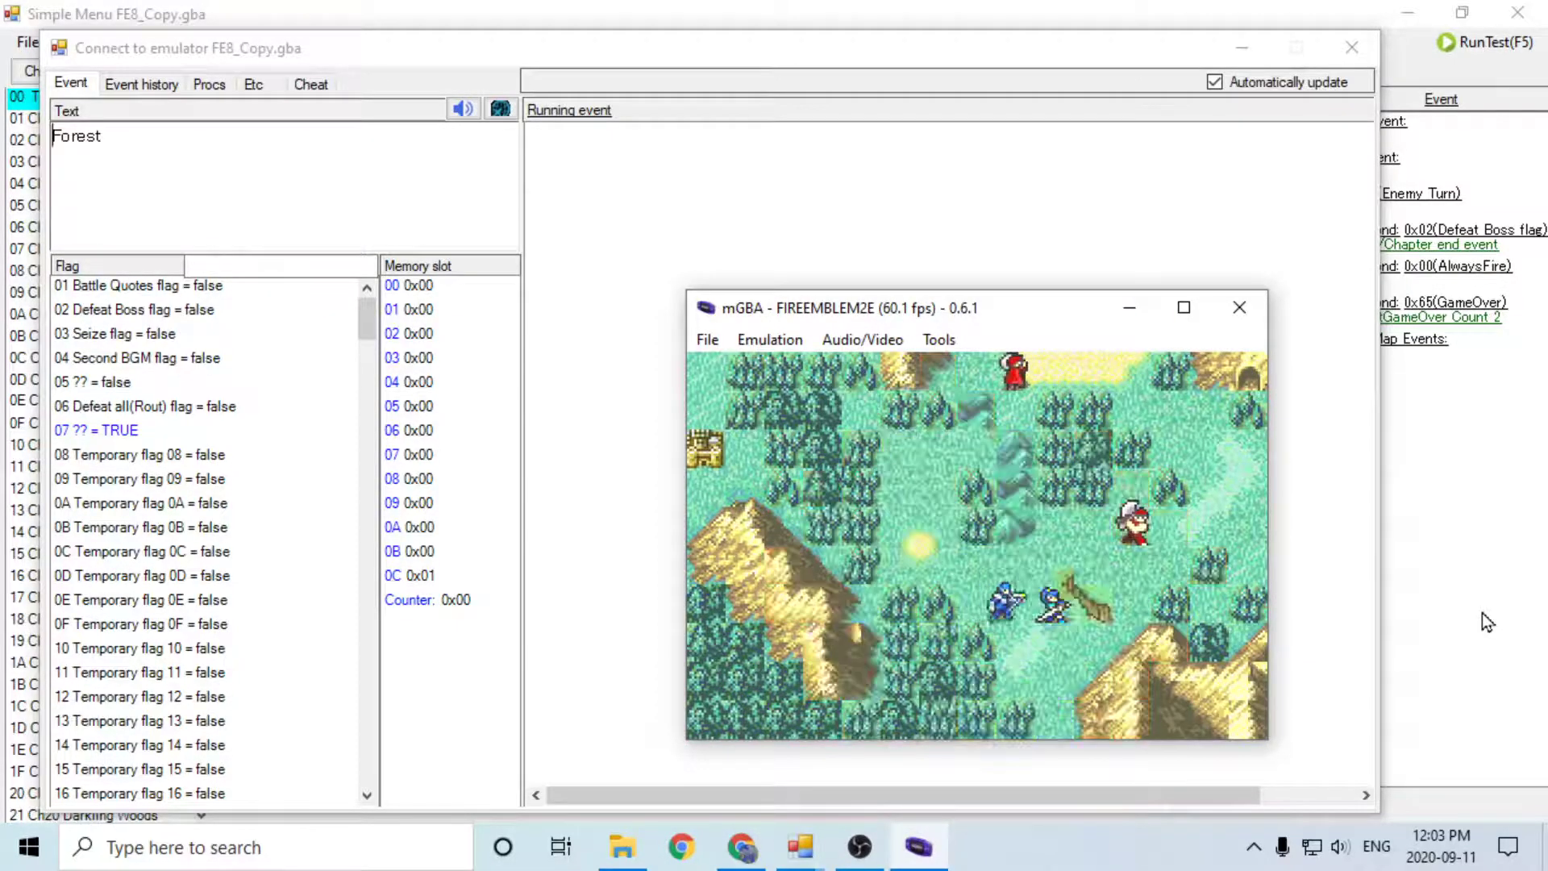
pyautogui.press('x')
pyautogui.press('x')
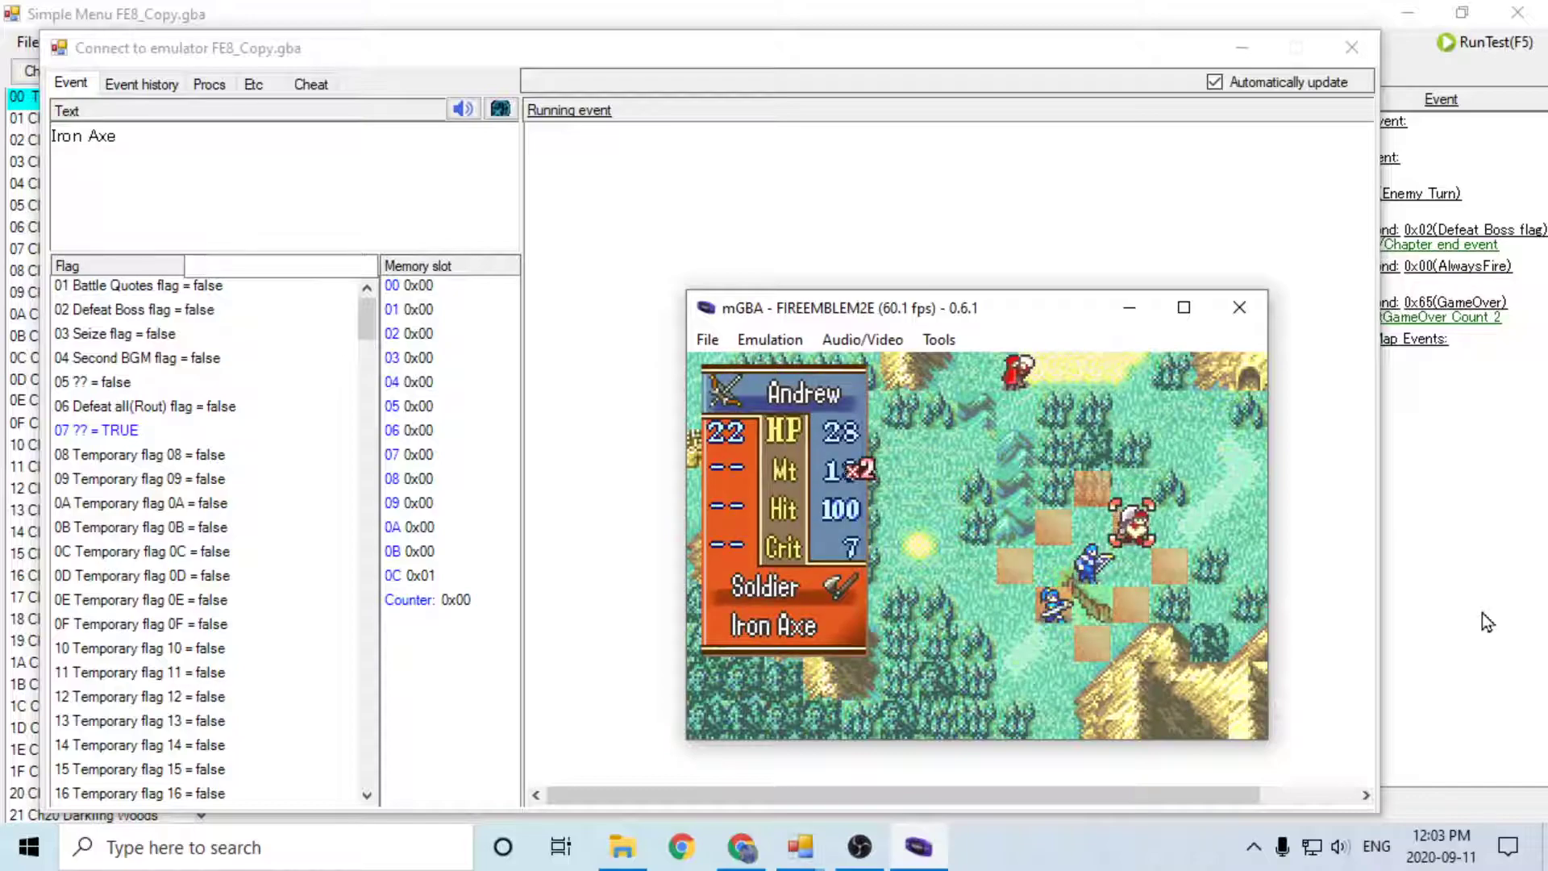
pyautogui.press('x')
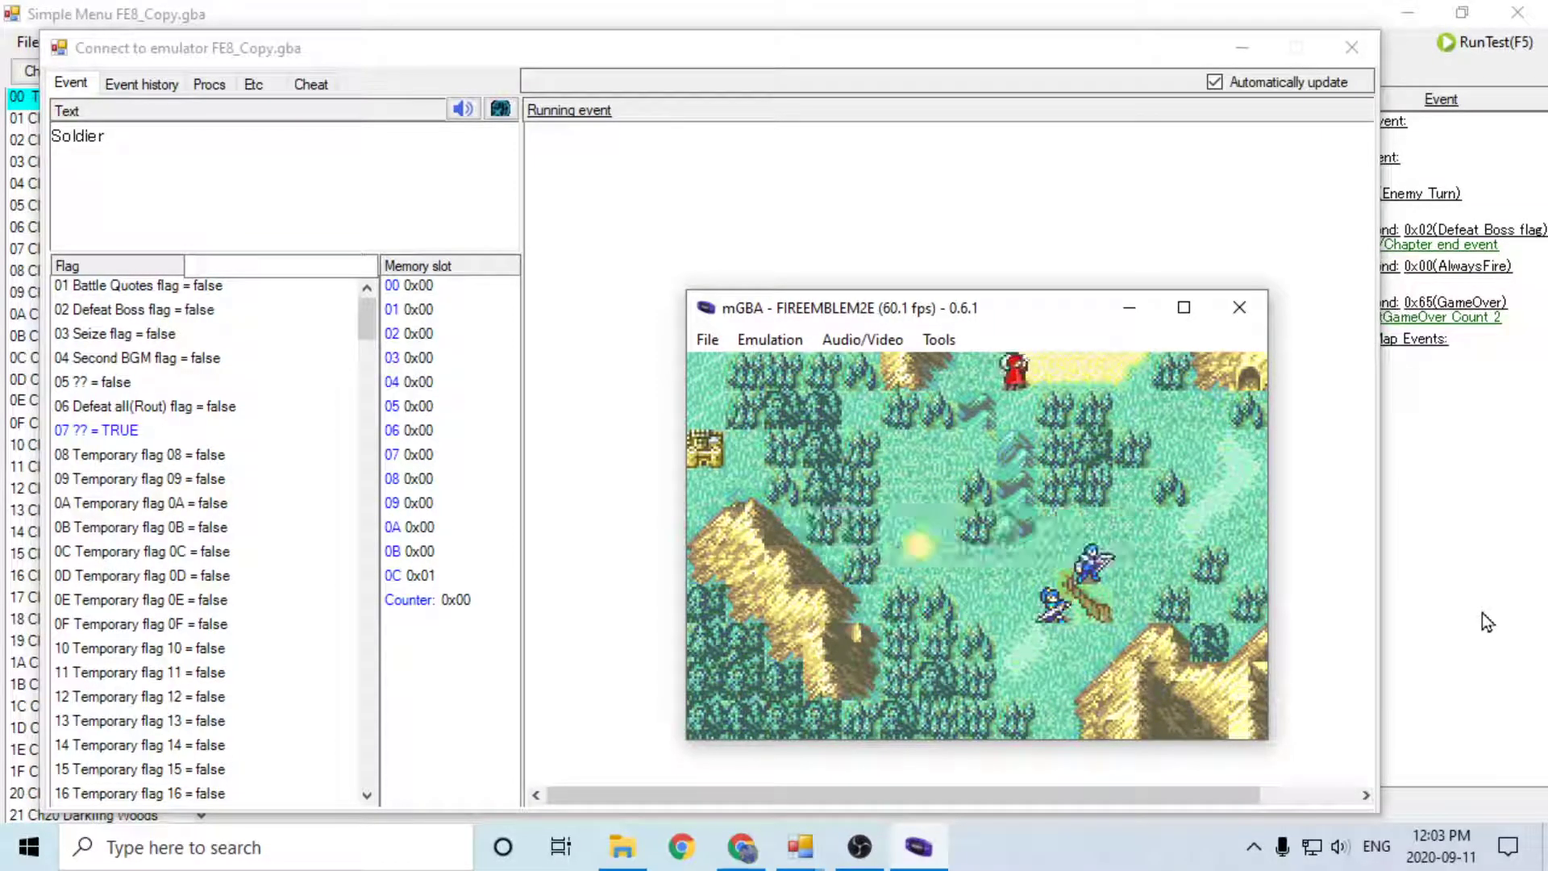
pyautogui.press('x')
pyautogui.press('x')
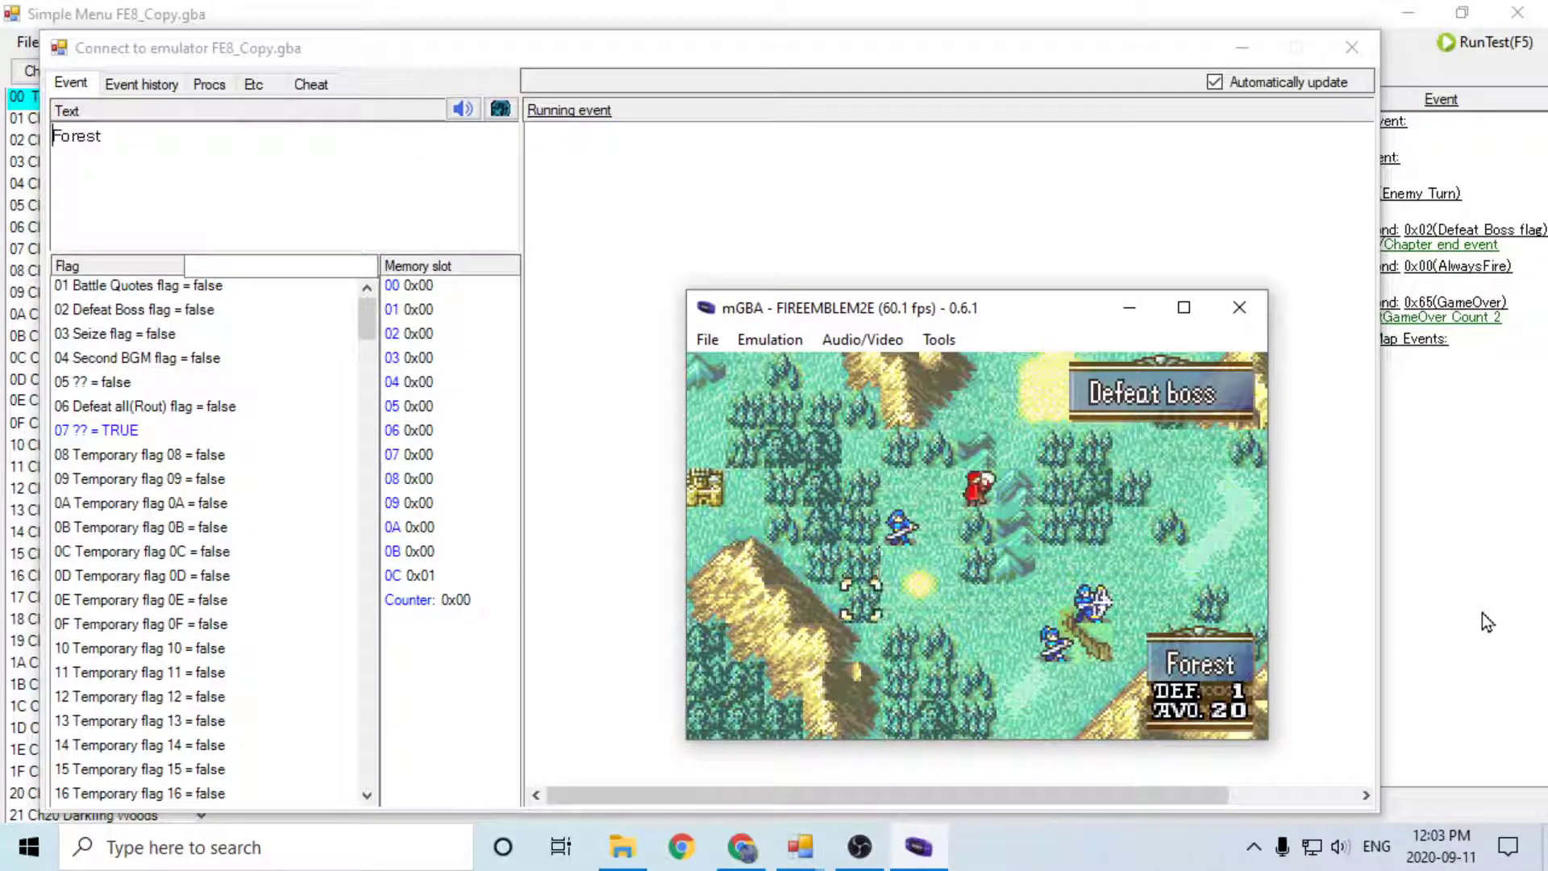
# Step: Move the red-haired swordsman directly below the remaining soldier and attack it with the Killing Edge
pyautogui.press('Up')
pyautogui.press('Up')
pyautogui.press('Right')
pyautogui.press('x')
pyautogui.press('Right')
pyautogui.press('Right')
pyautogui.press('Up')
pyautogui.press('x')
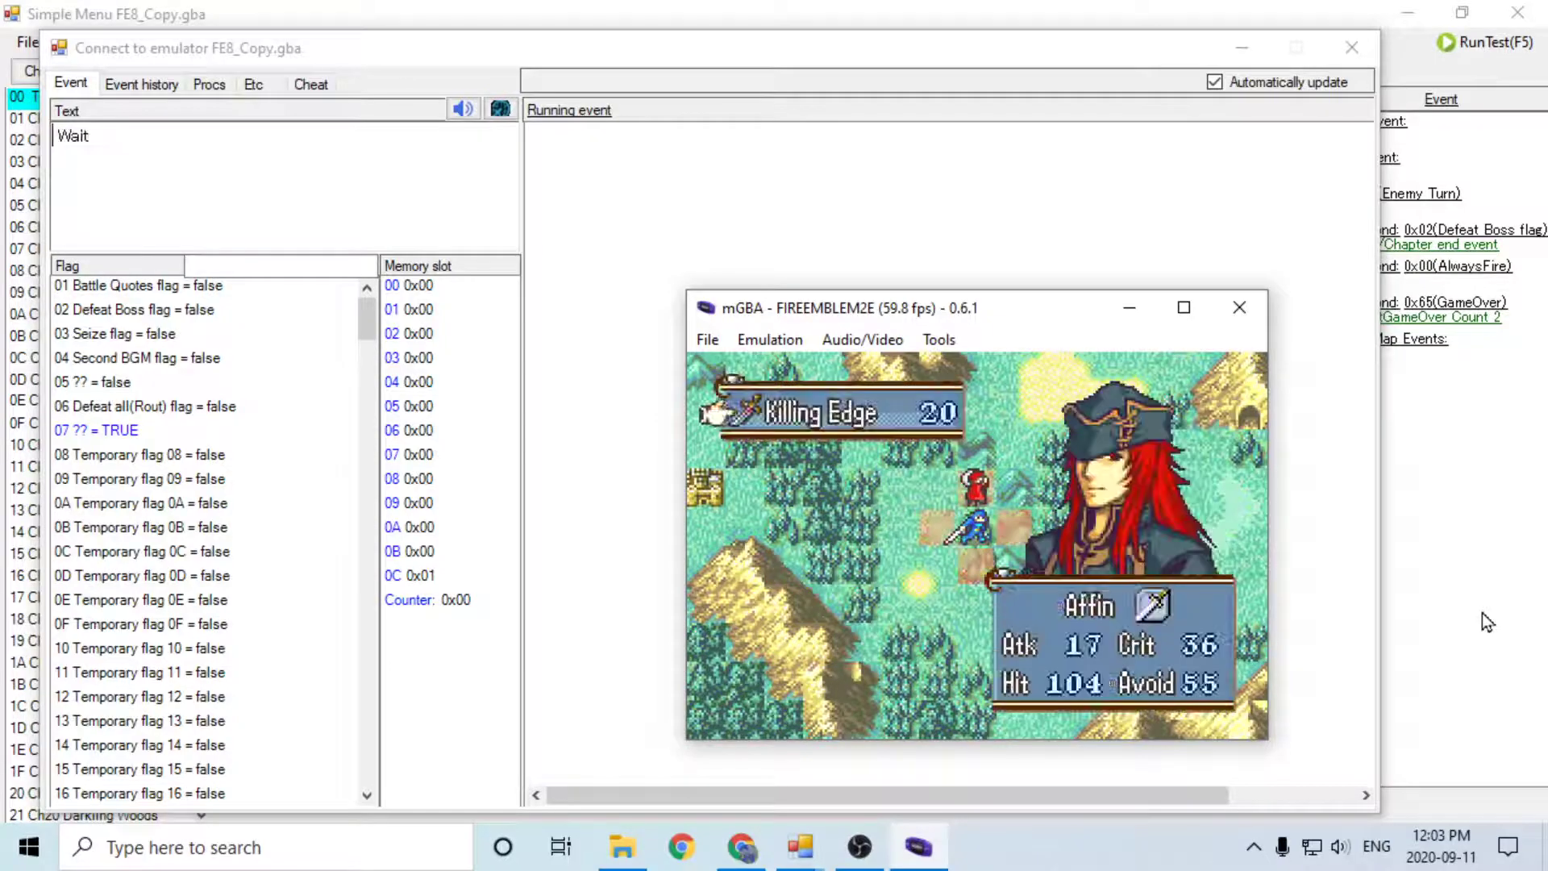
pyautogui.press('x')
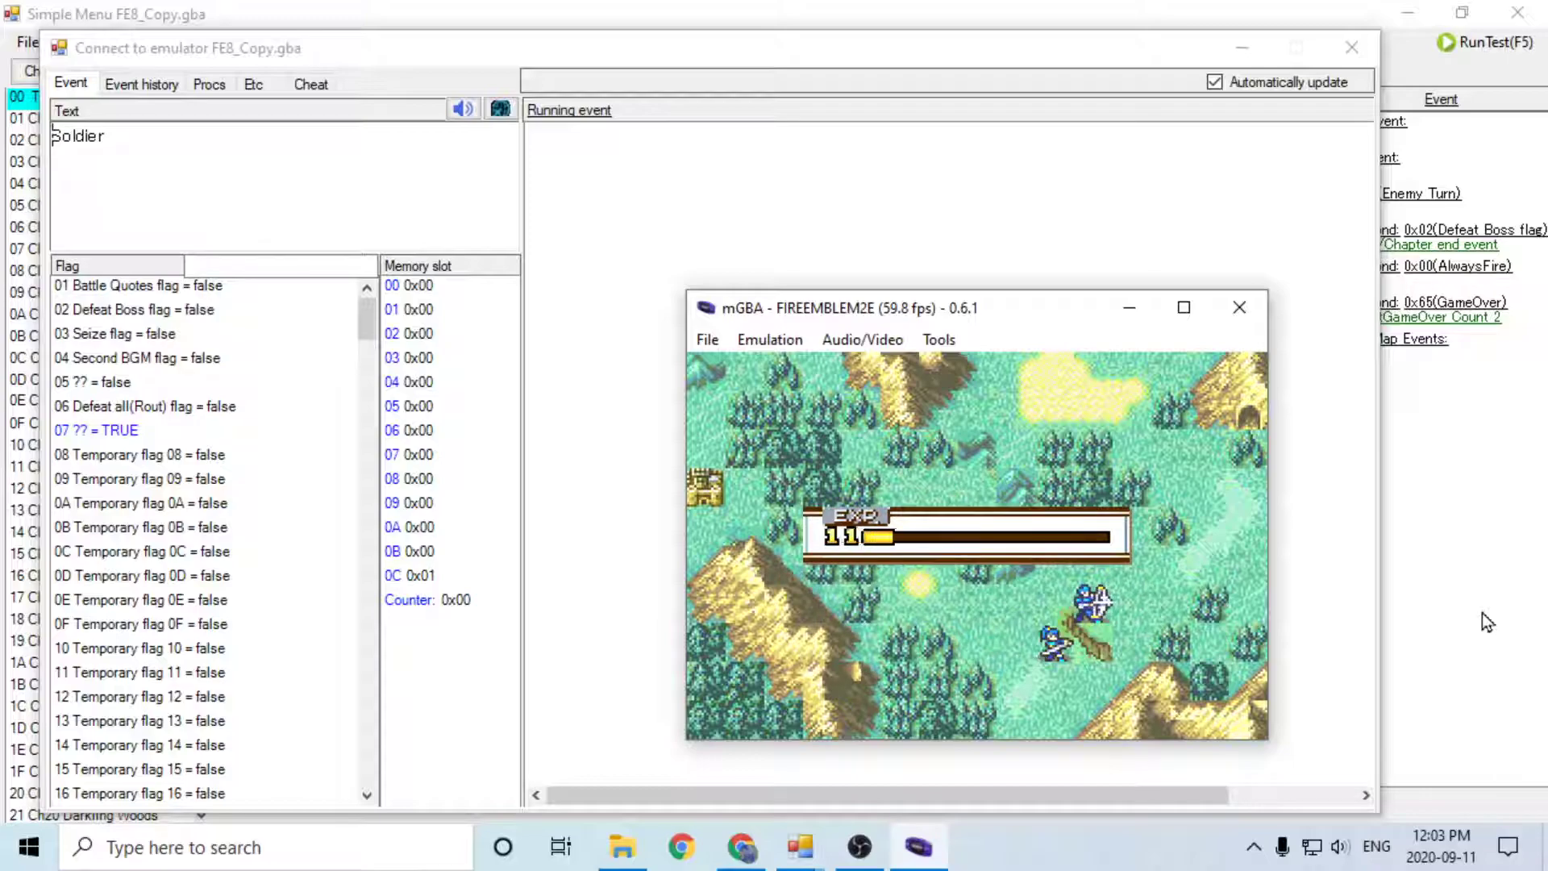
# Step: Move the Sniper four tiles up and one tile right into the forest toward the boss and have him wait
pyautogui.press('Down')
pyautogui.press('Right')
pyautogui.press('Down')
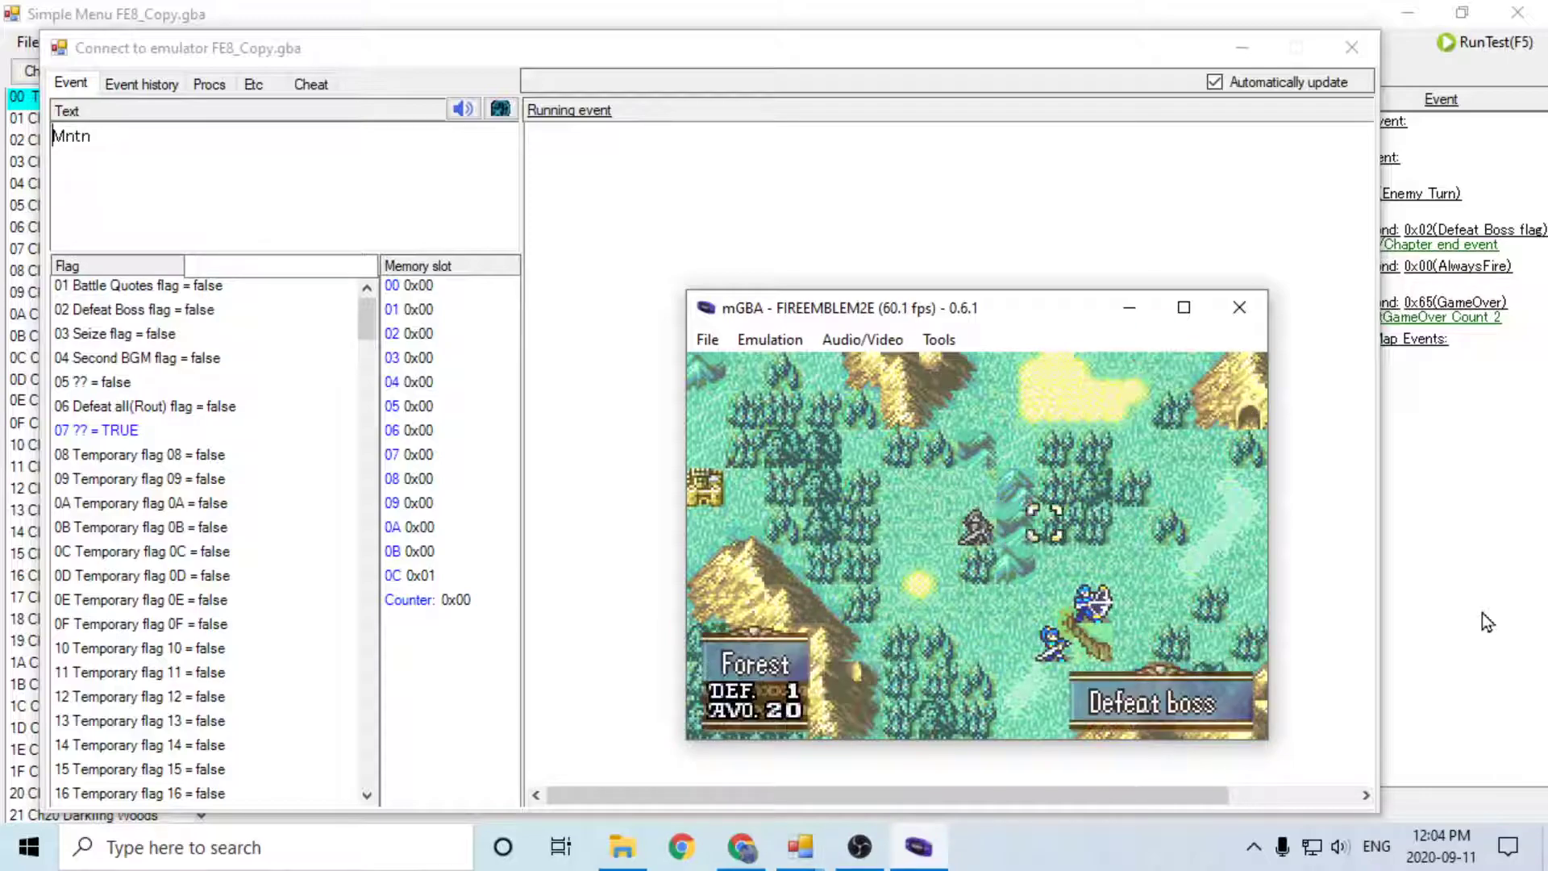
pyautogui.press('x')
pyautogui.press('Up')
pyautogui.press('Up')
pyautogui.press('Up')
pyautogui.press('Up')
pyautogui.press('Right')
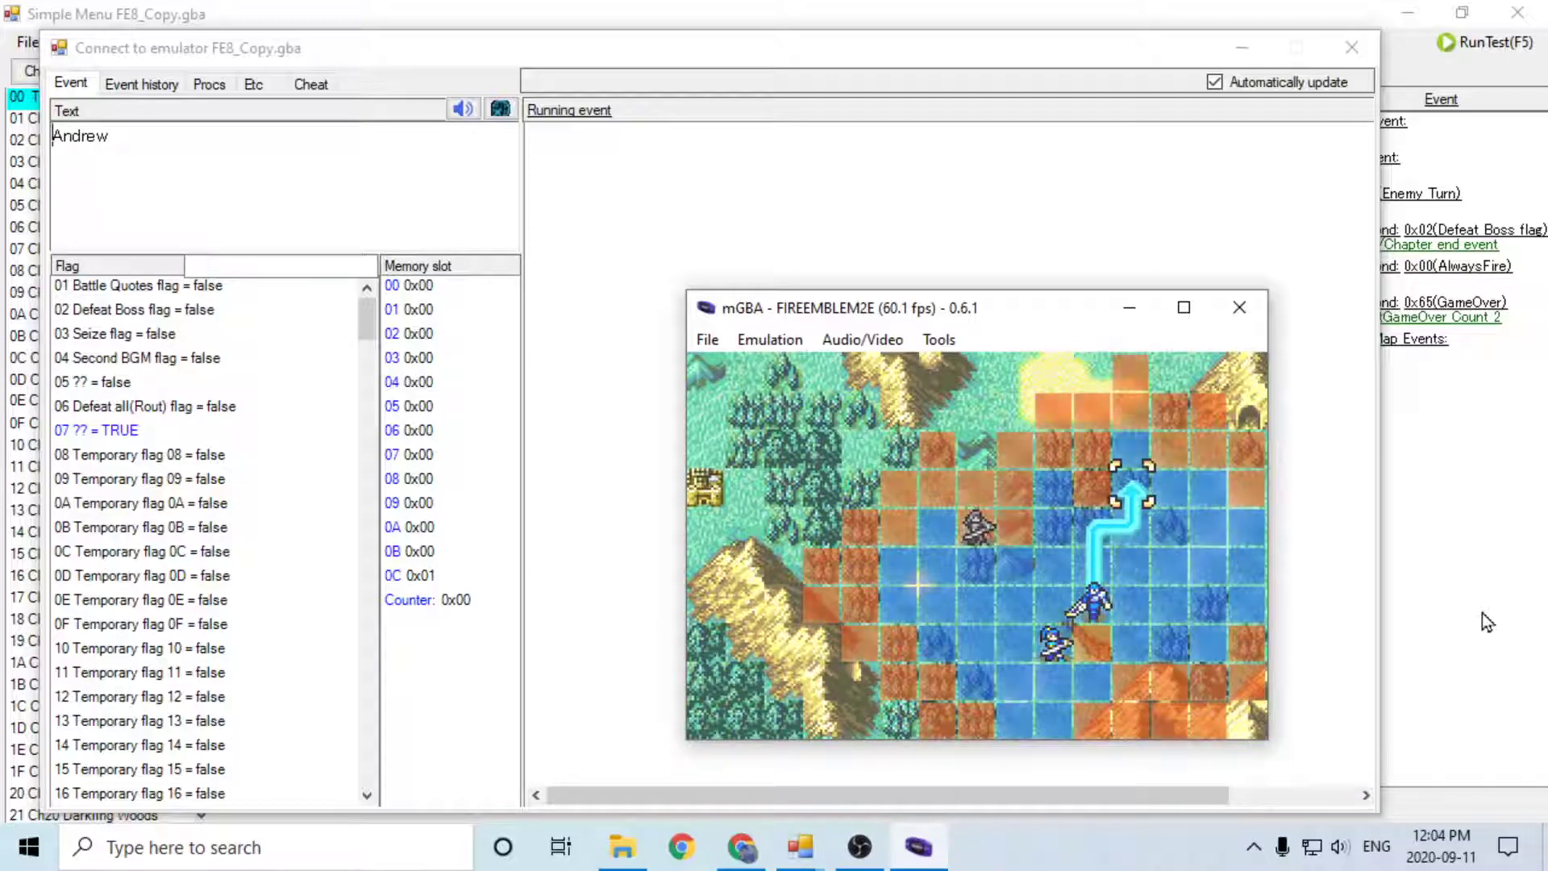
pyautogui.press('x')
pyautogui.press('x')
# Step: End the turn from an empty plain tile near the boss
pyautogui.press('Up')
pyautogui.press('Up')
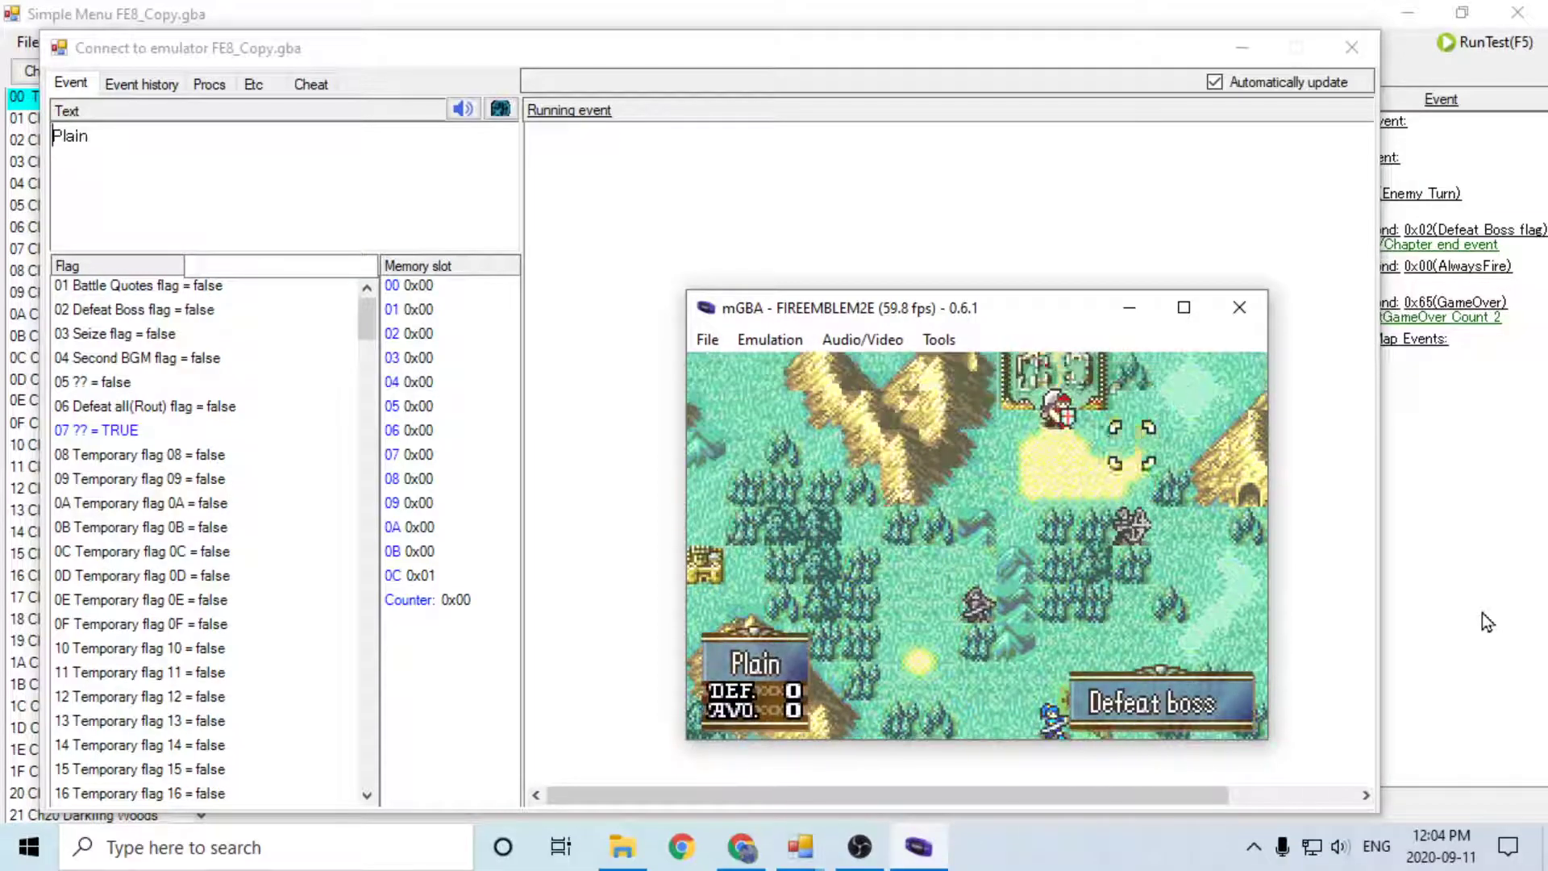
pyautogui.press('x')
pyautogui.press('Up')
pyautogui.press('x')
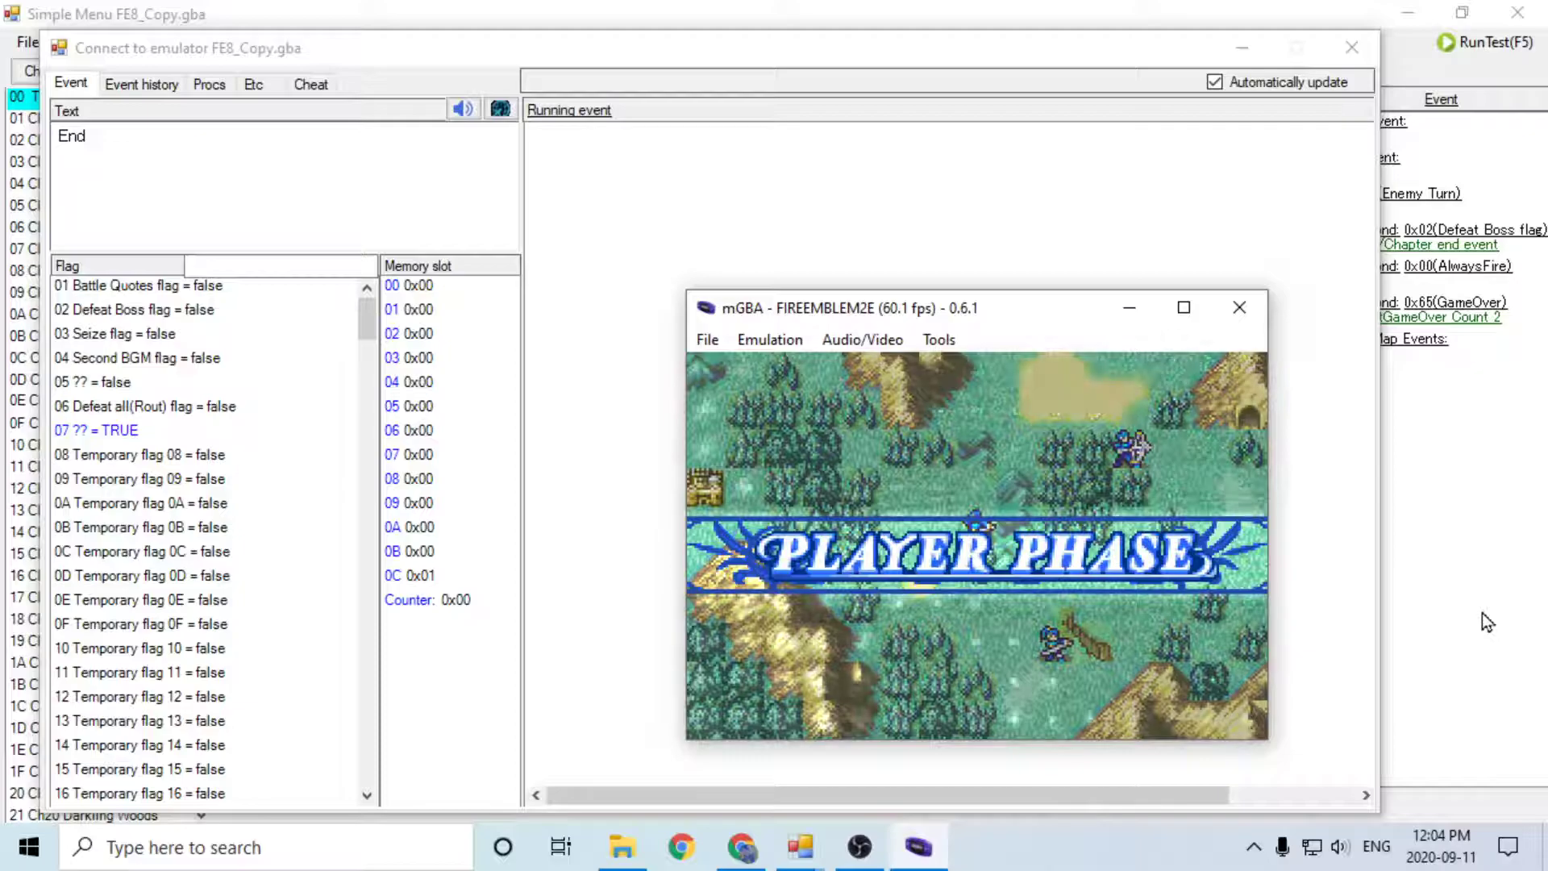
# Step: Move the Sniper onto the sand two tiles below the boss
pyautogui.press('Up')
pyautogui.press('Up')
pyautogui.press('Up')
pyautogui.press('Up')
pyautogui.press('Up')
pyautogui.press('Right')
pyautogui.press('Right')
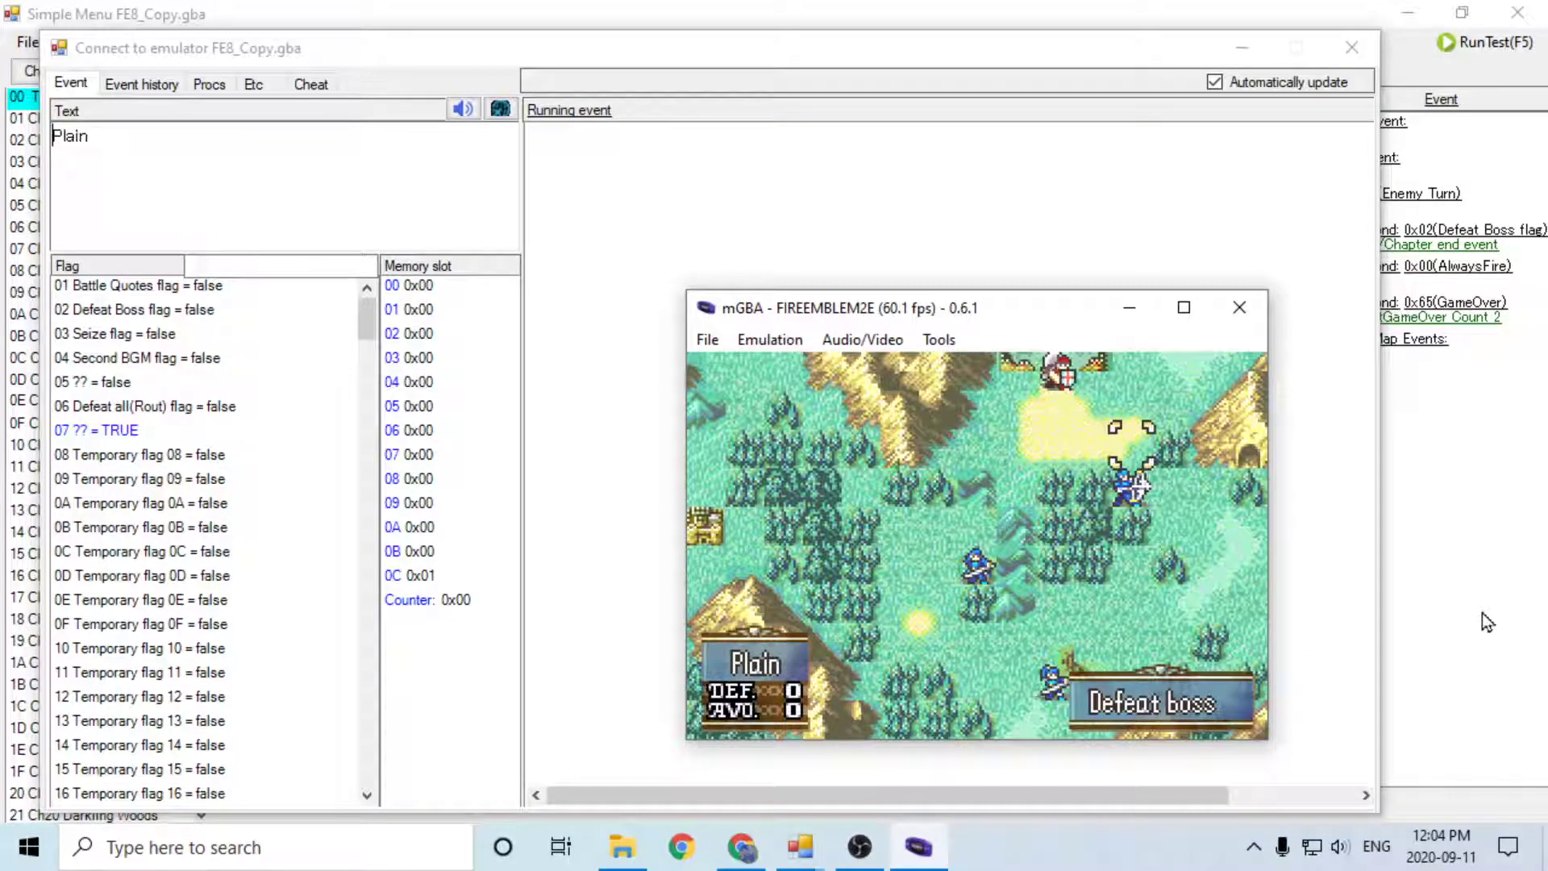
pyautogui.press('x')
pyautogui.press('Up')
pyautogui.press('Left')
pyautogui.press('x')
# Step: Attack the boss with the Steel Bow, advance through his battle quote, and end the turn
pyautogui.press('x')
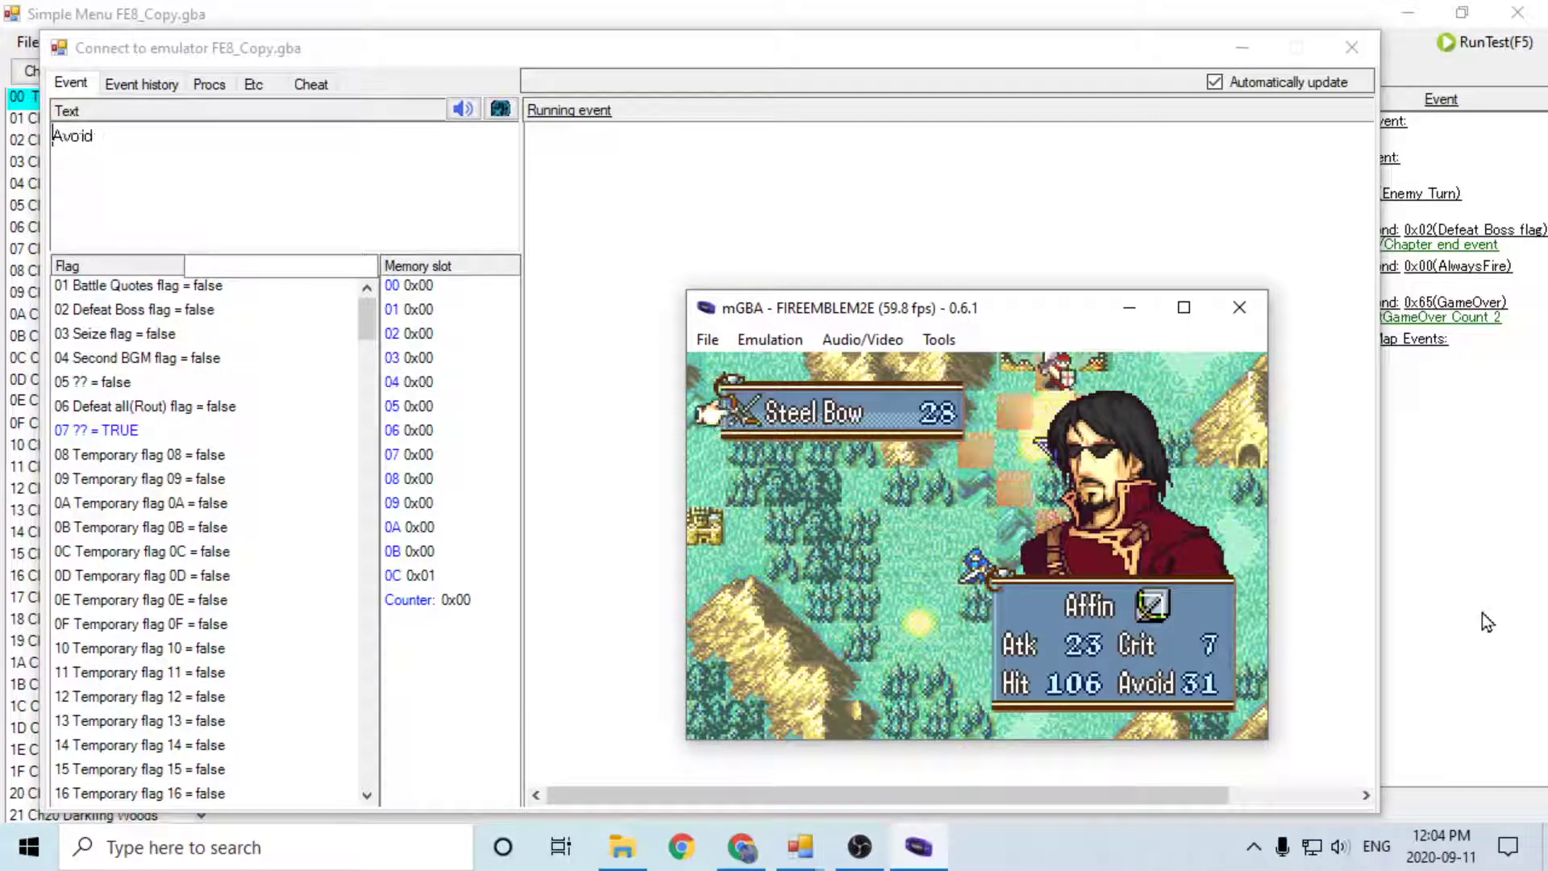
pyautogui.press('x')
pyautogui.press('x')
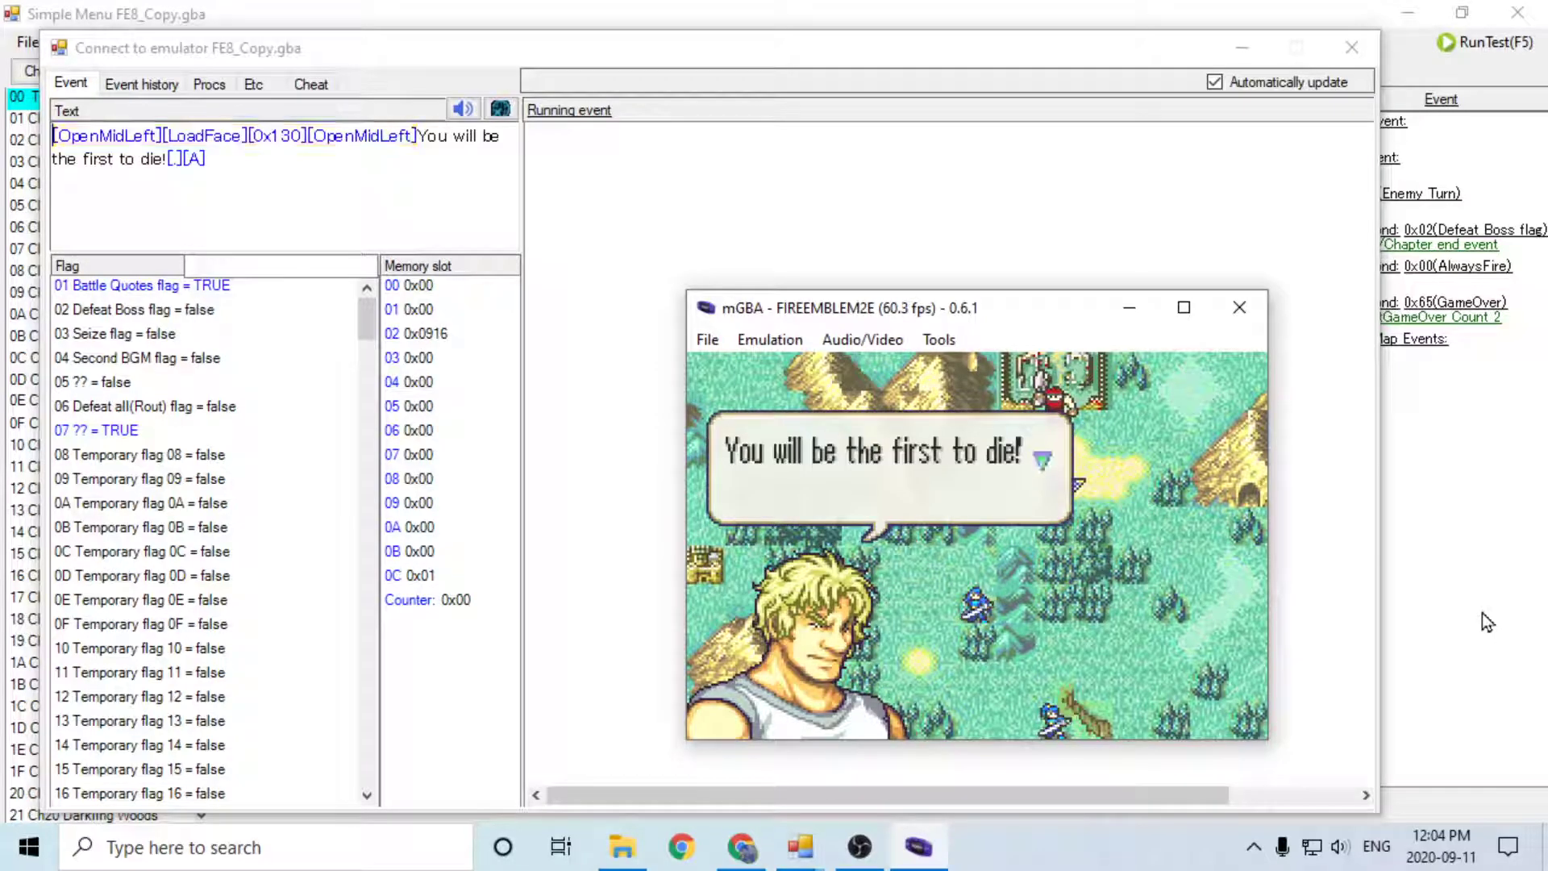
pyautogui.press('x')
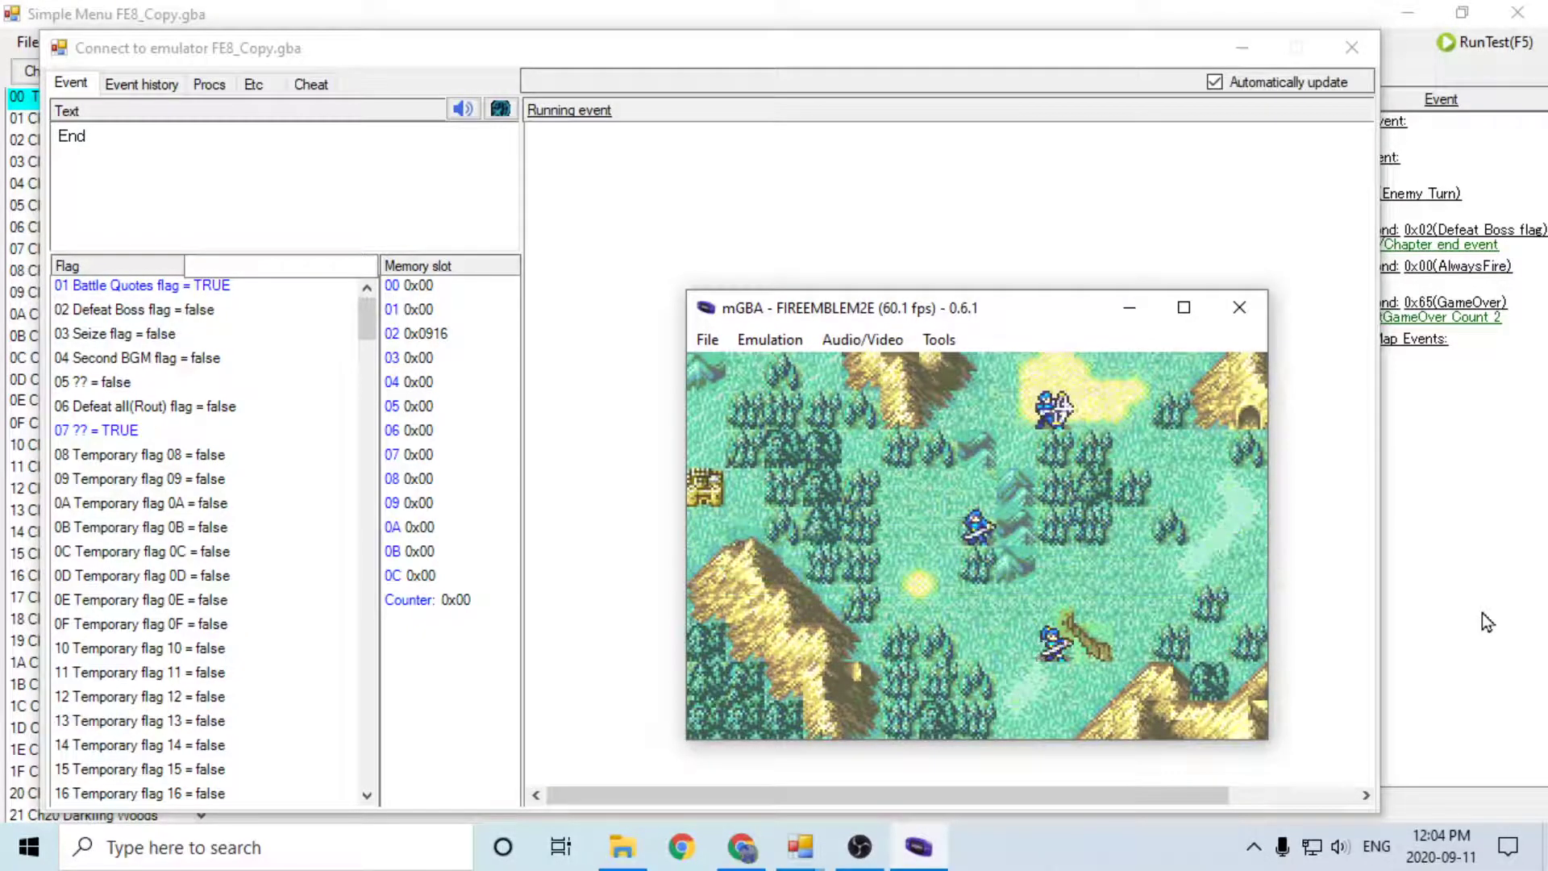
pyautogui.press('Up')
pyautogui.press('x')
pyautogui.press('z')
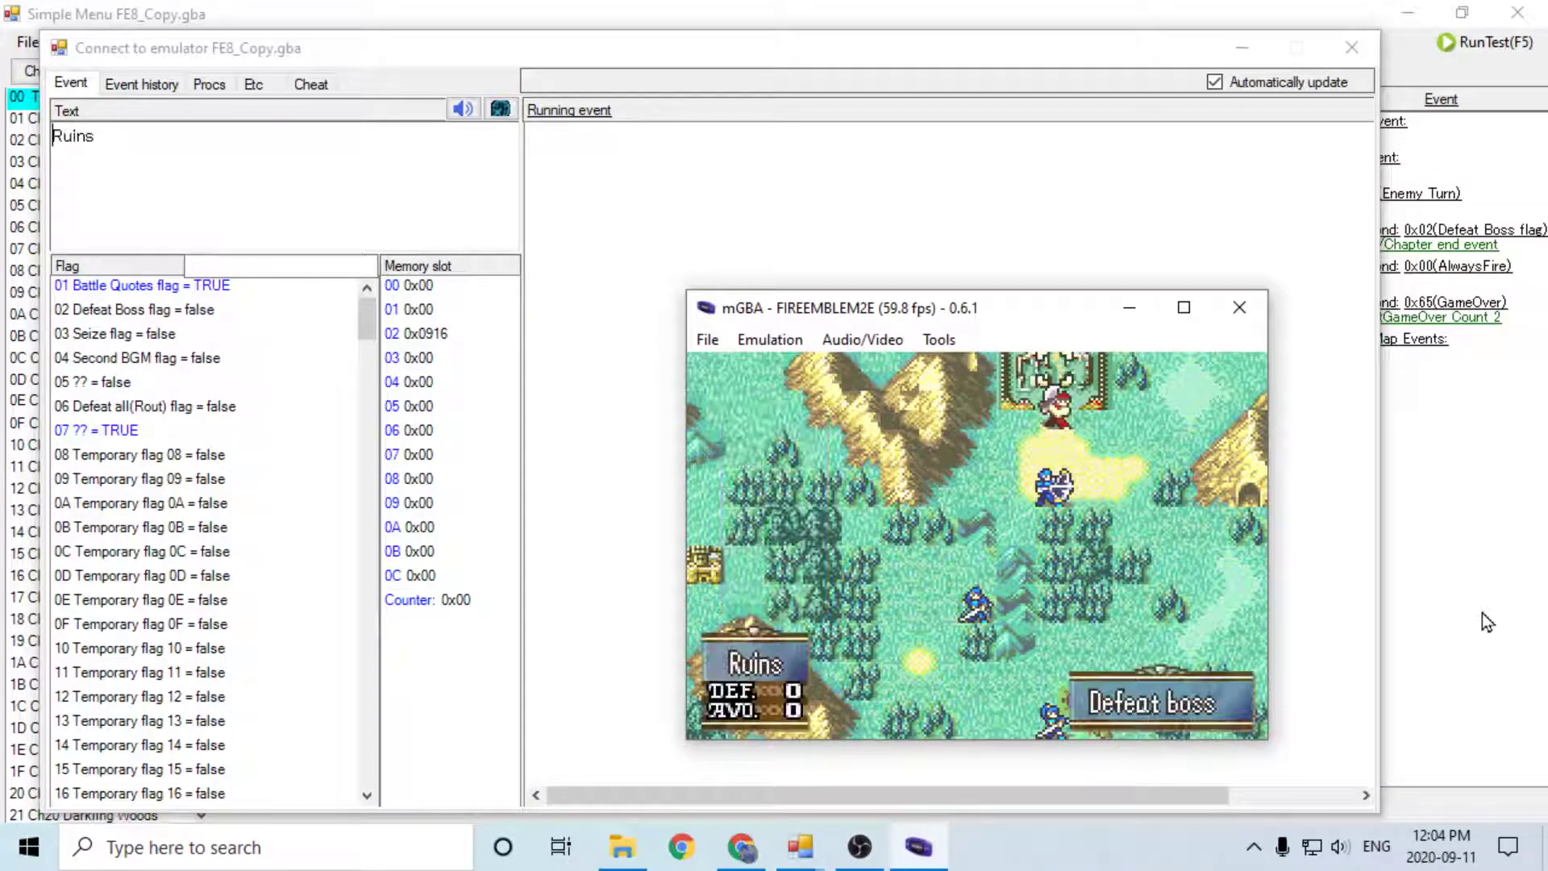
pyautogui.press('x')
pyautogui.press('x')
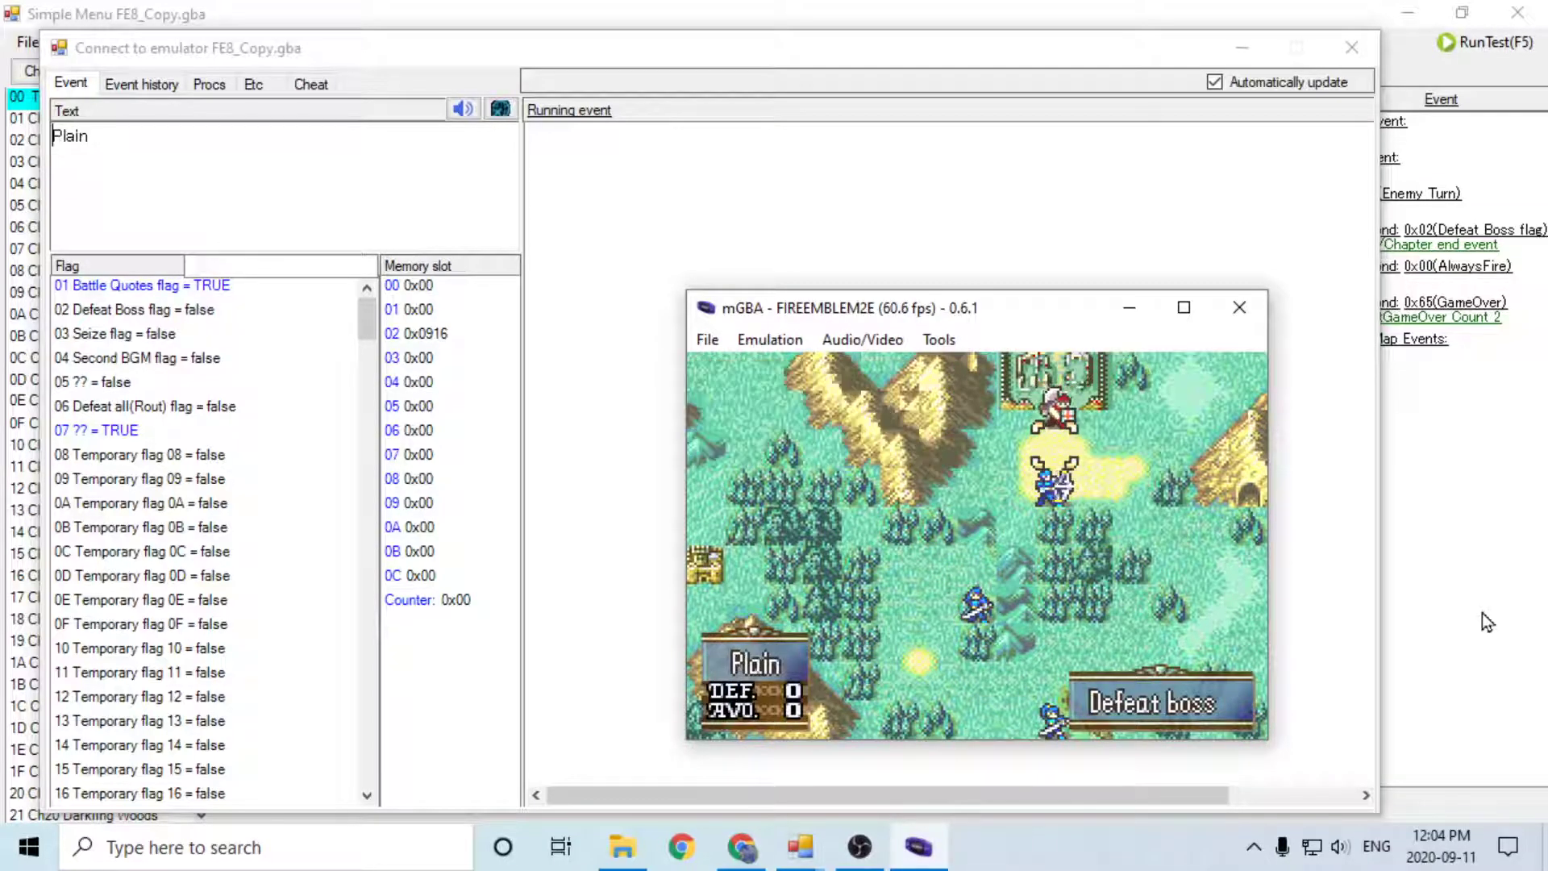
pyautogui.press('z')
# Step: Attack the boss again with the Sniper from the same spot and advance through the boss's defeat quote
pyautogui.press('x')
pyautogui.press('x')
pyautogui.press('x')
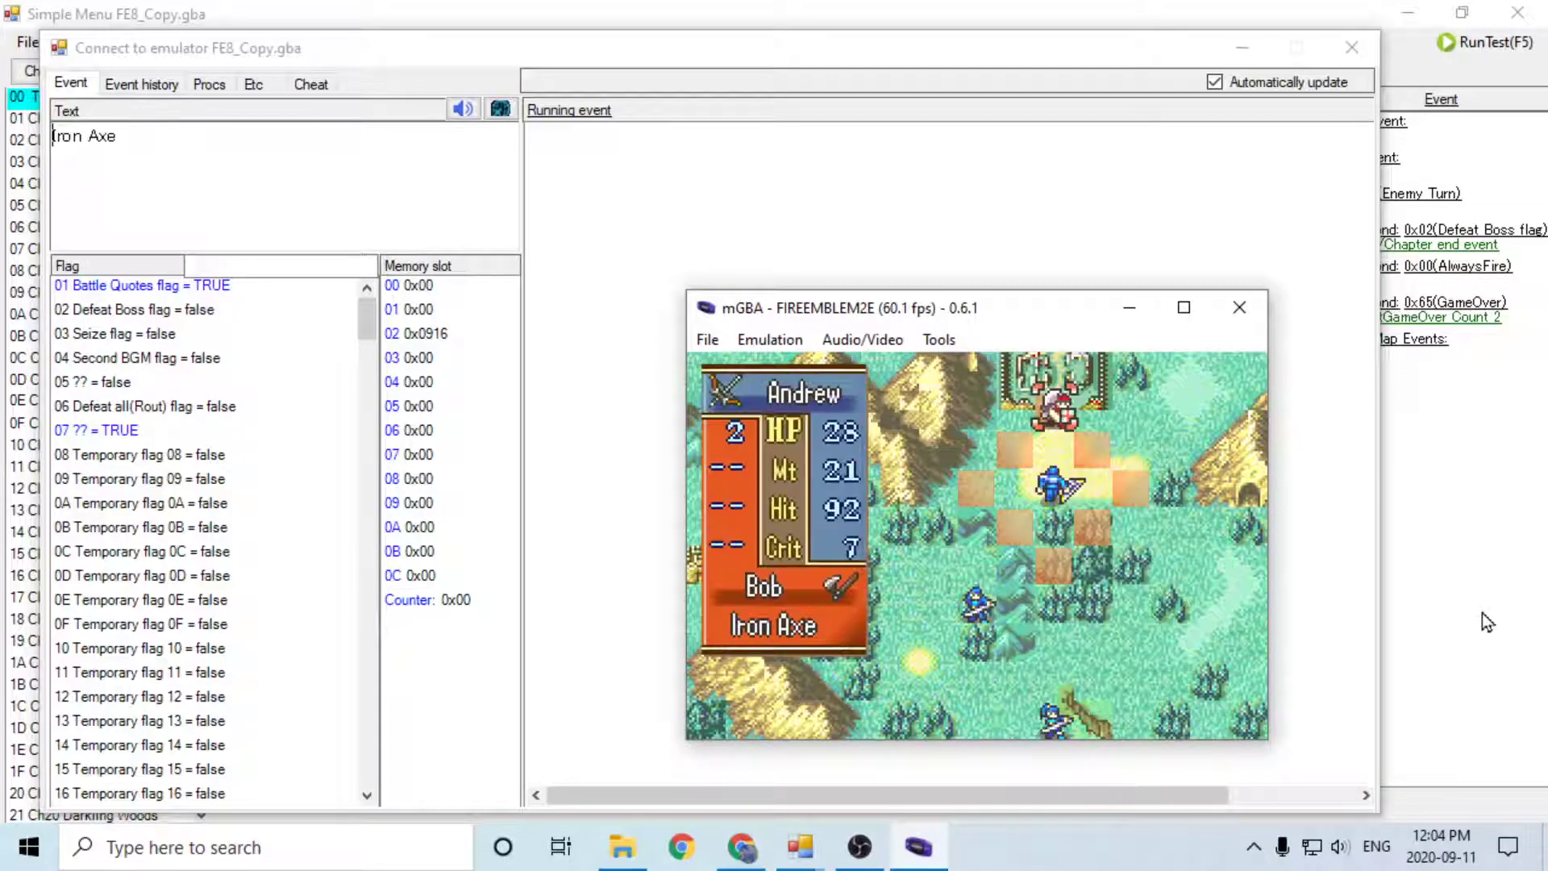
pyautogui.press('x')
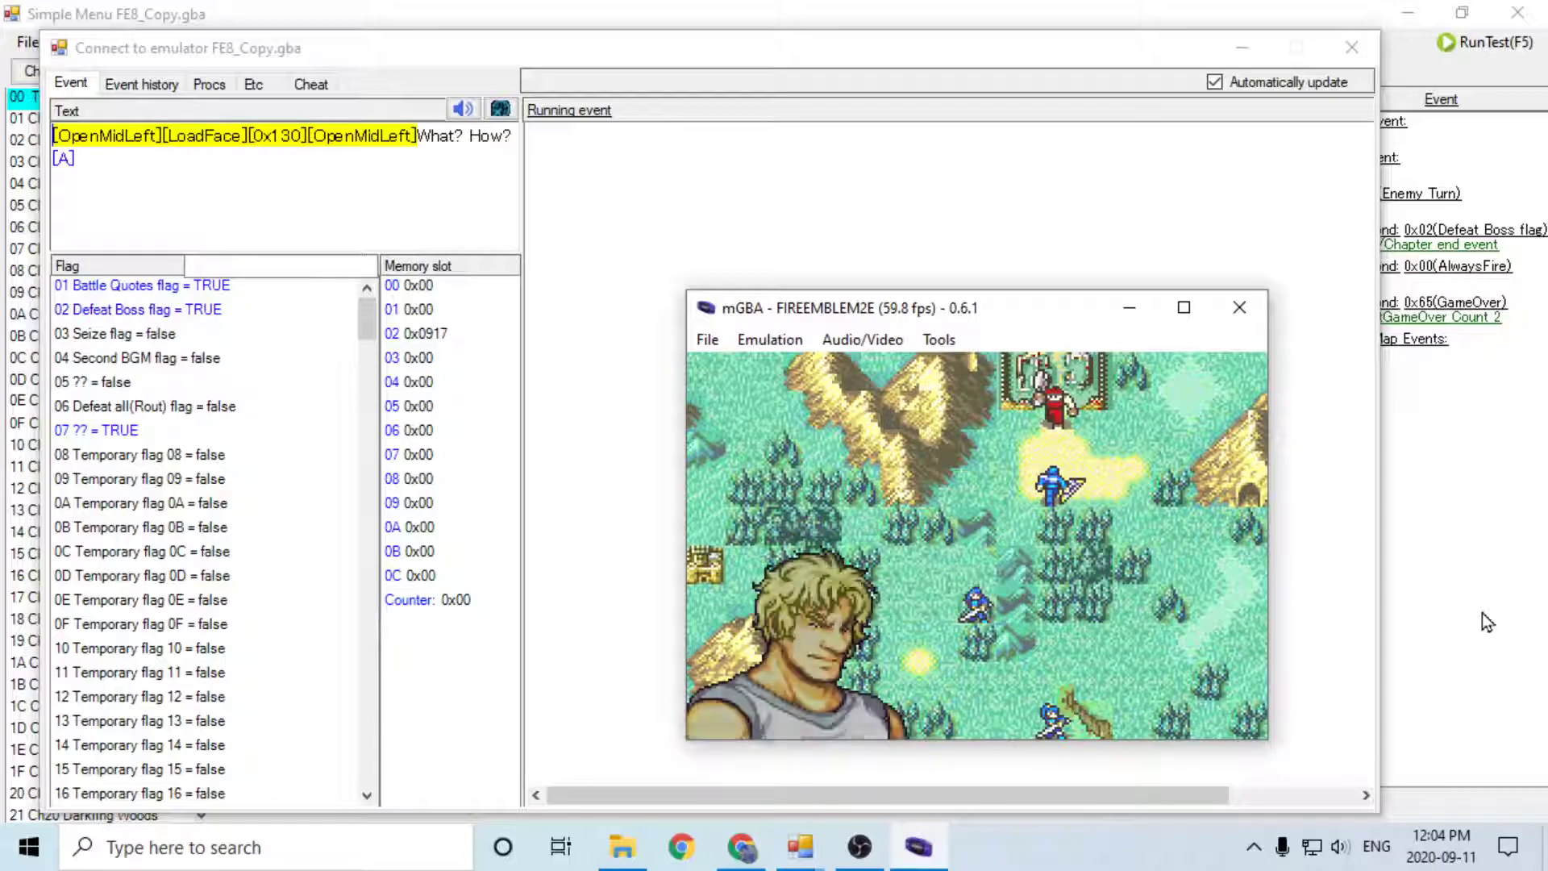
pyautogui.press('x')
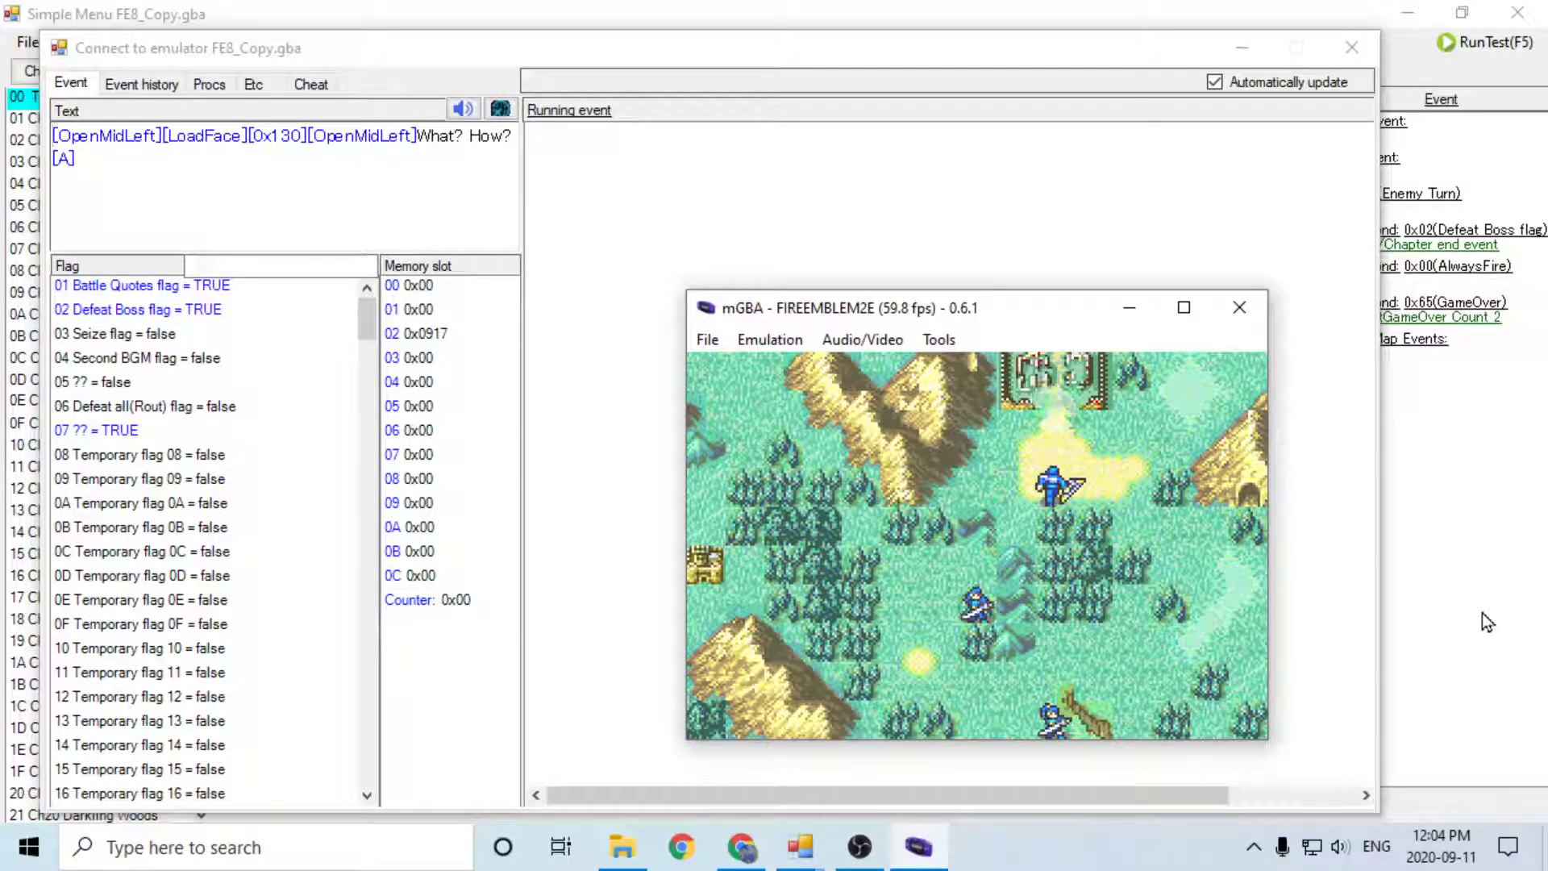